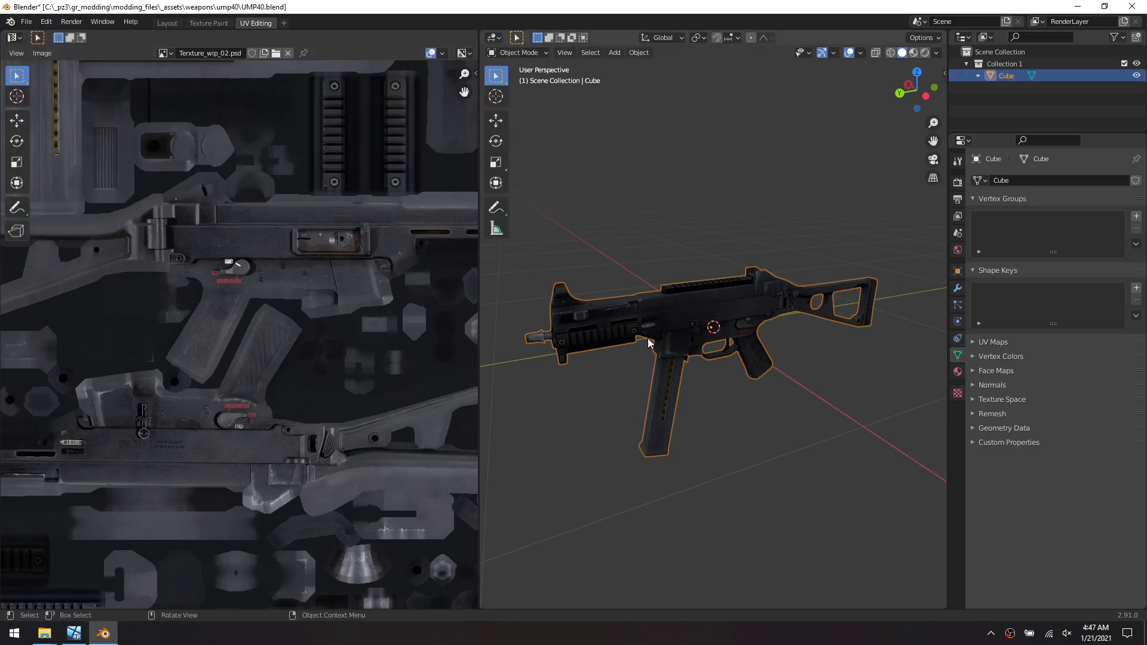
# Add a cube mesh to the scene around the gun as a size reference and show its transform values
pyautogui.scroll(-1, 653, 338)
pyautogui.moveTo(694, 352); pyautogui.dragTo(710, 371, button='middle')
pyautogui.hotkey('shift', 'a')
pyautogui.moveTo(709, 371)
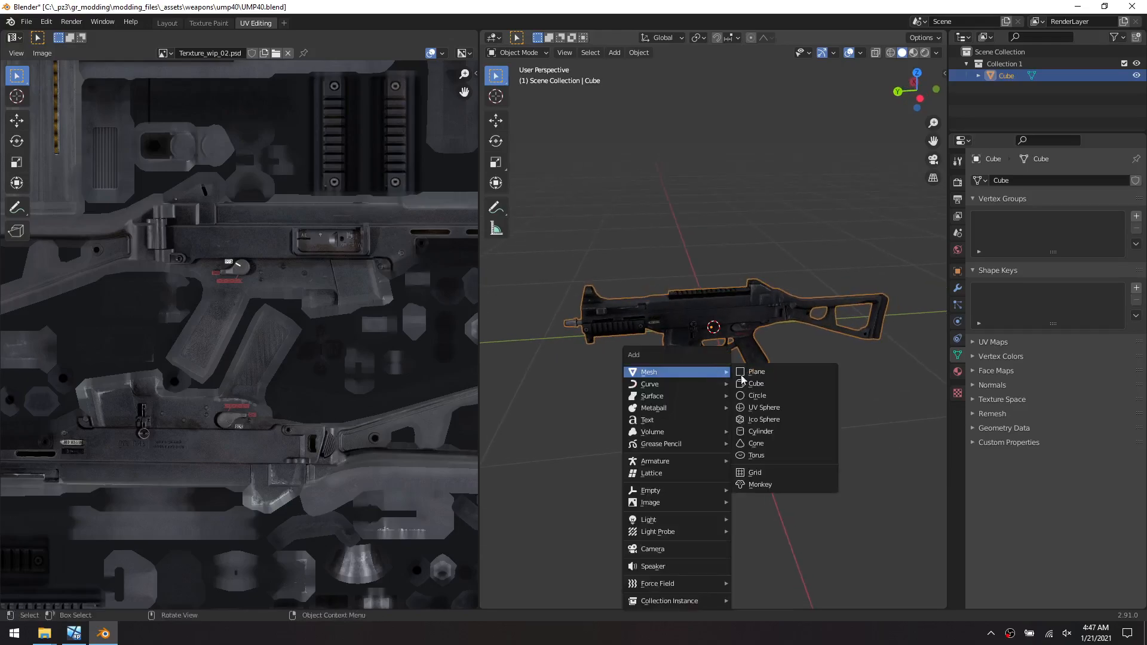
pyautogui.click(781, 382)
pyautogui.press('n')
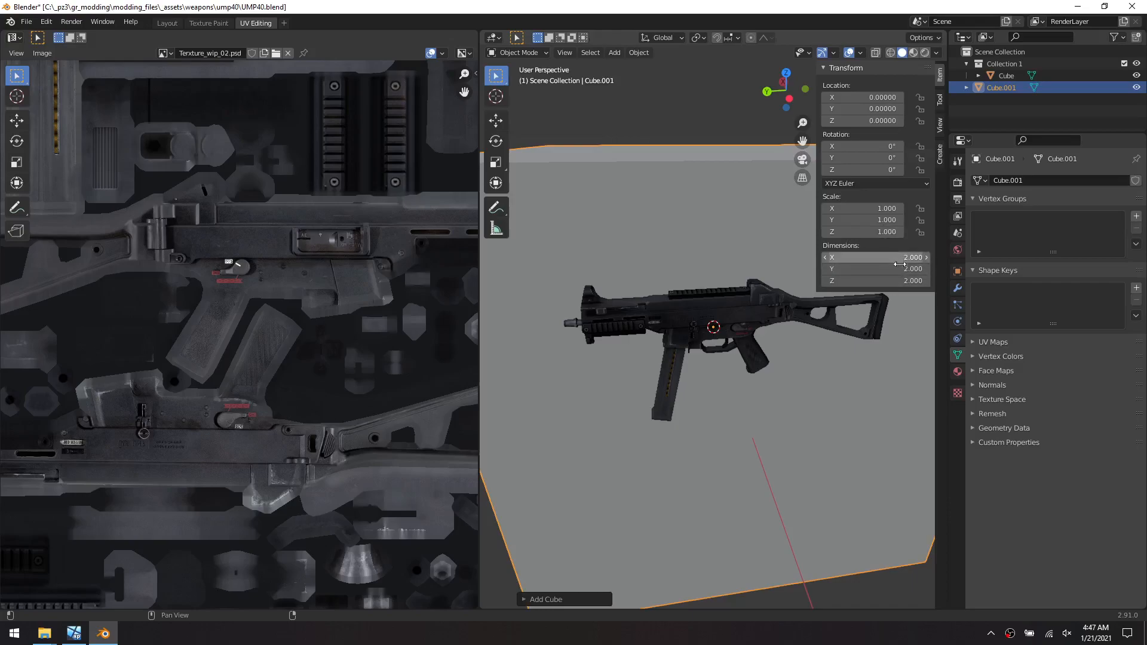
# Set the reference cube's dimensions to 0.6 in X, 1.7 in Y and 0.4 in Z
pyautogui.moveTo(875, 281); pyautogui.dragTo(830, 280)
pyautogui.moveTo(902, 273)
pyautogui.mouseDown()
pyautogui.moveTo(884, 273)
pyautogui.moveTo(894, 273)
pyautogui.mouseUp()
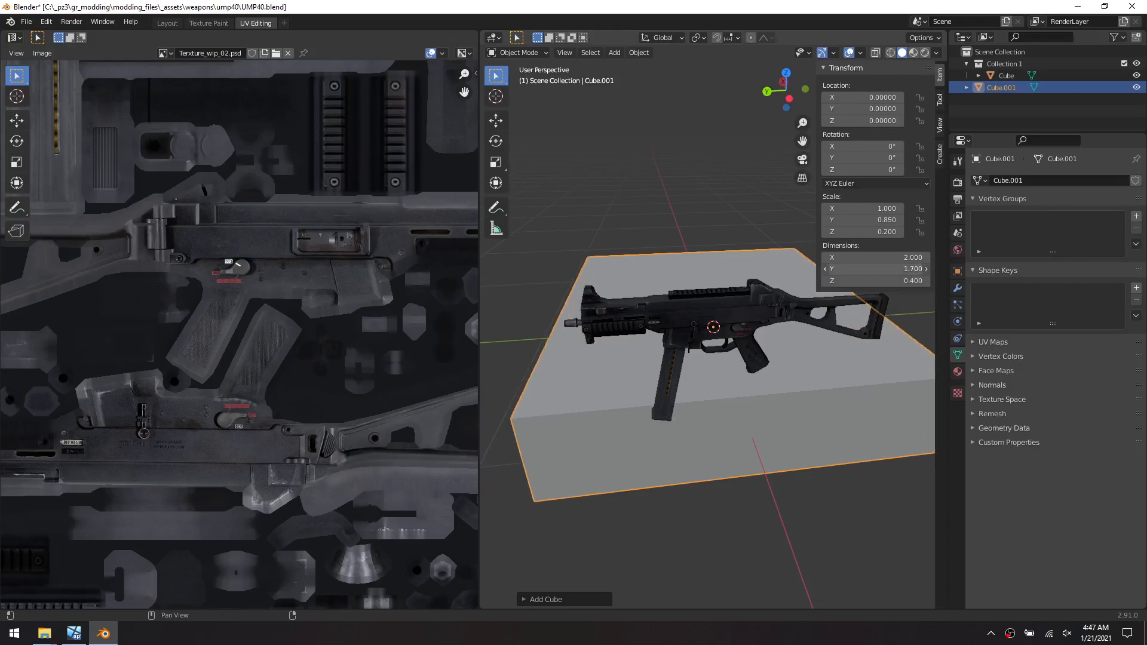
pyautogui.click(901, 274)
pyautogui.press('Return')
pyautogui.moveTo(905, 258); pyautogui.dragTo(866, 258)
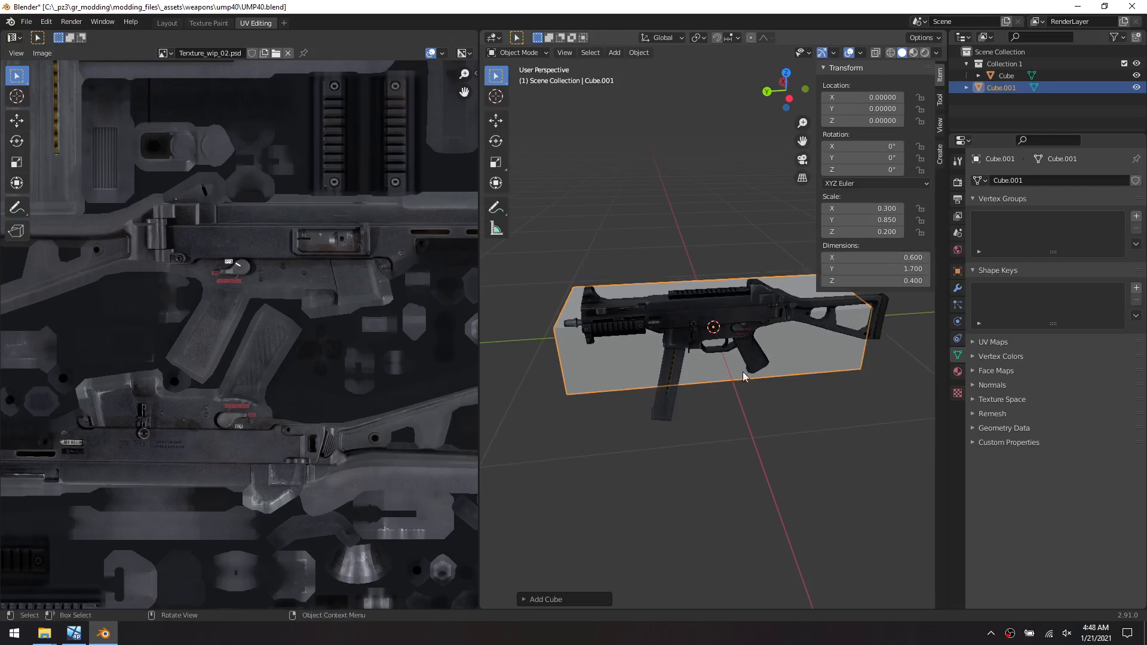
# In left orthographic view, move the gun to about Y 0.11, Z -0.007 and try scaling it to fit the reference cube
pyautogui.click(739, 394)
pyautogui.moveTo(703, 361); pyautogui.dragTo(683, 339, button='middle')
pyautogui.click(765, 353)
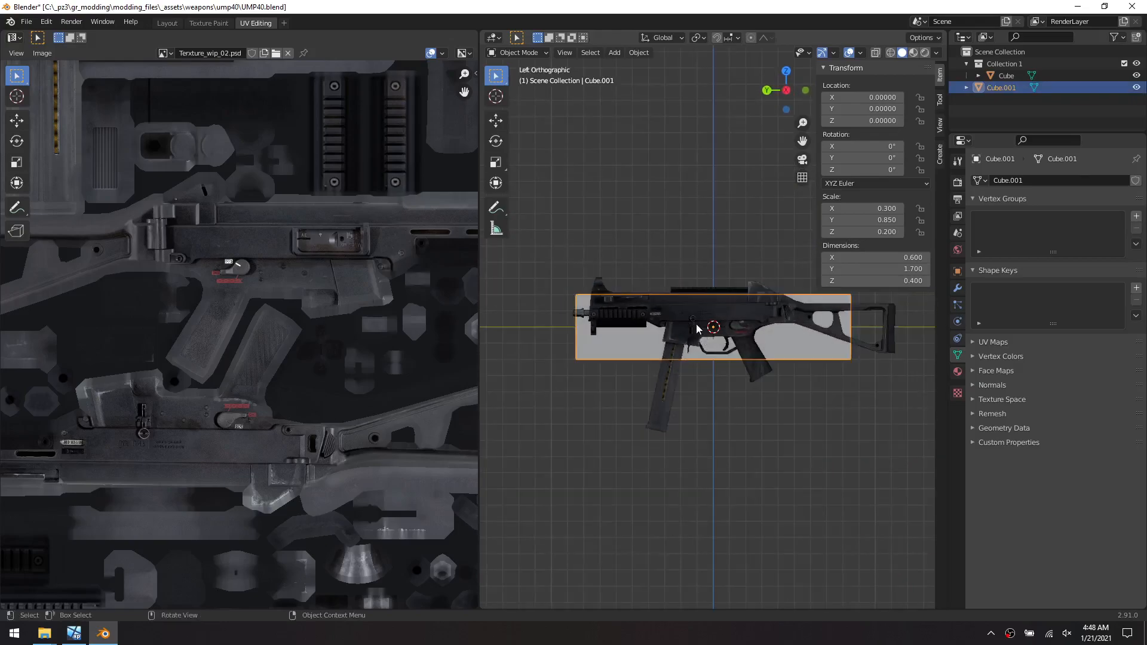
pyautogui.click(683, 339)
pyautogui.press('s')
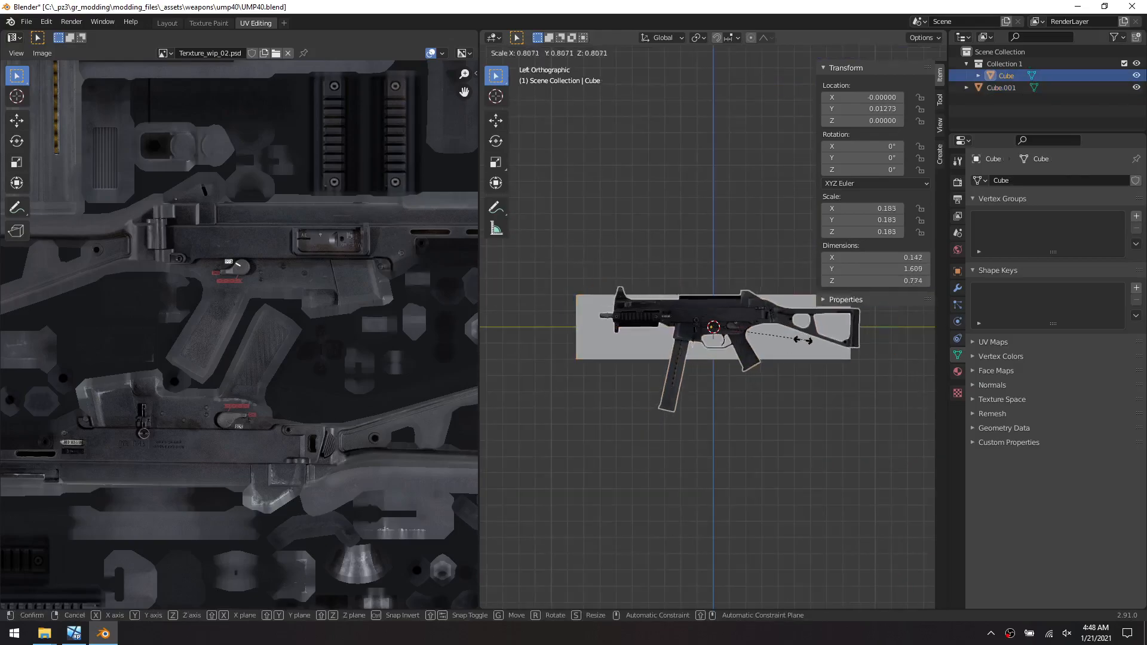
pyautogui.rightClick(813, 337)
pyautogui.press('g')
pyautogui.click(797, 338)
pyautogui.press('s')
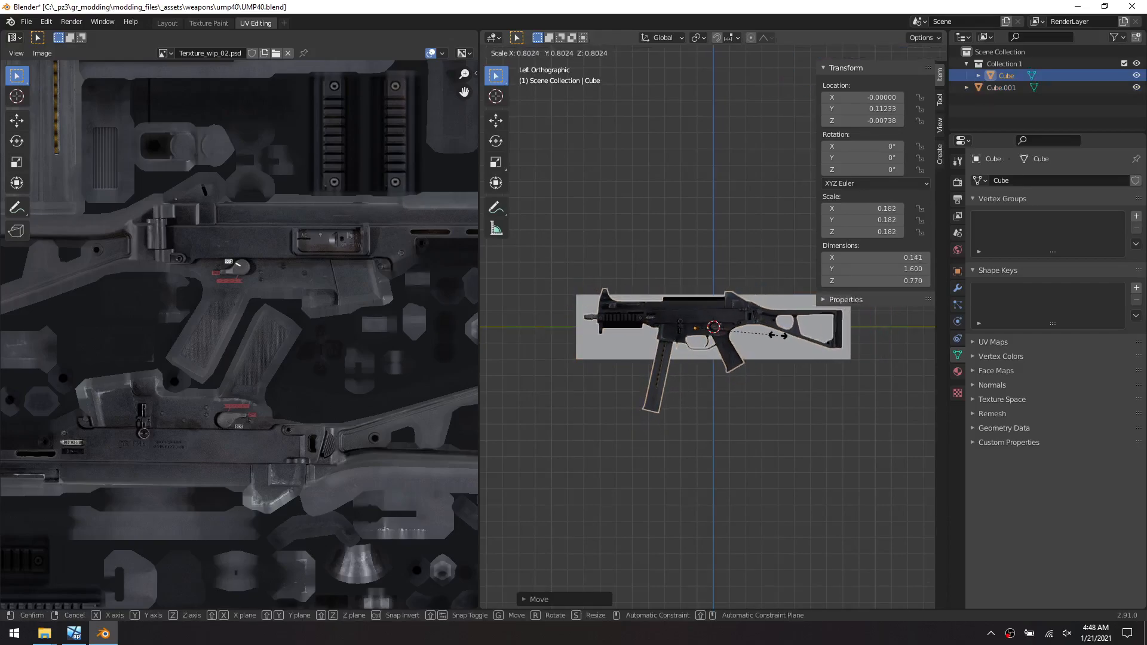
pyautogui.rightClick(794, 339)
# Delete the reference cube from the scene and hide the transform values
pyautogui.click(783, 343)
pyautogui.press('x')
pyautogui.click(777, 345)
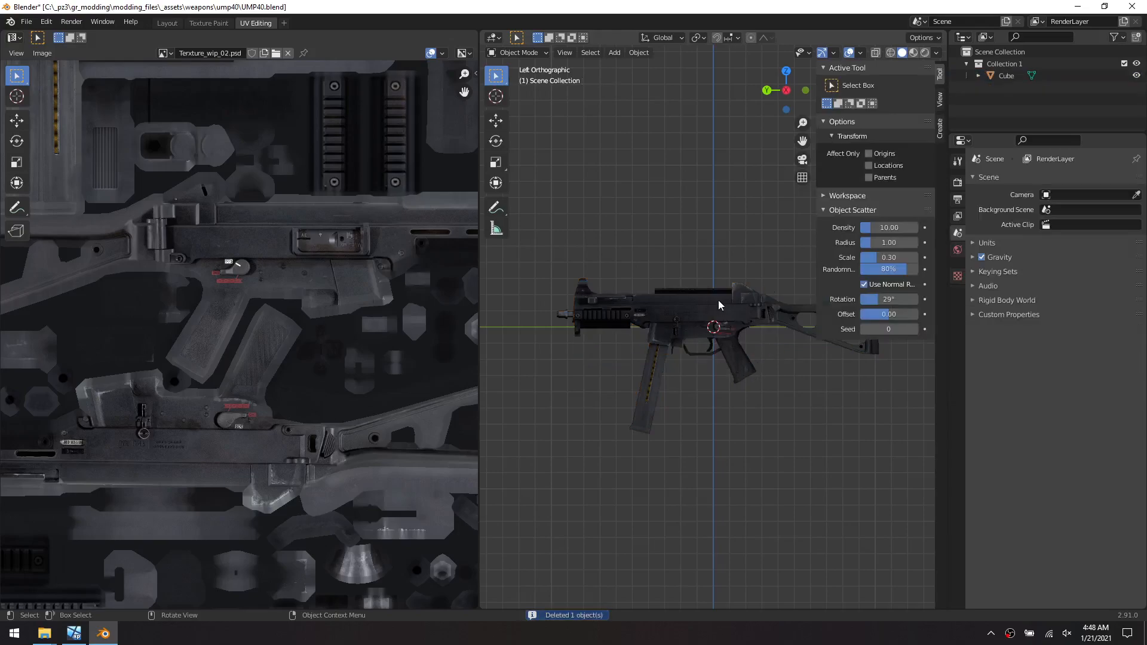
pyautogui.press('n')
pyautogui.click(26, 22)
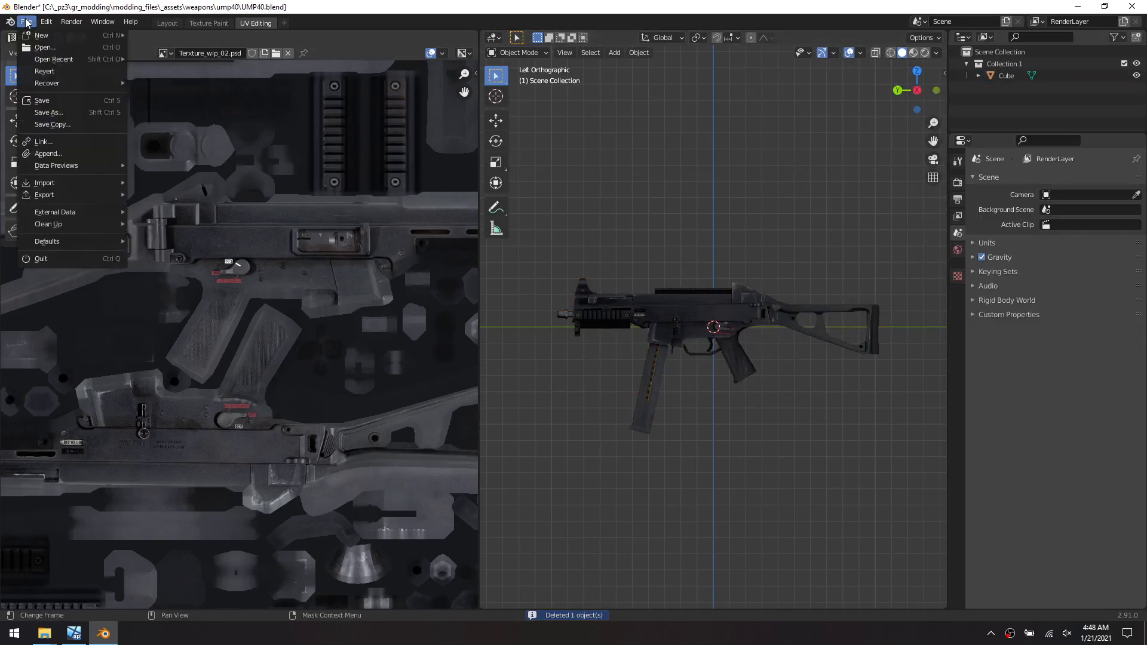
pyautogui.click(691, 326)
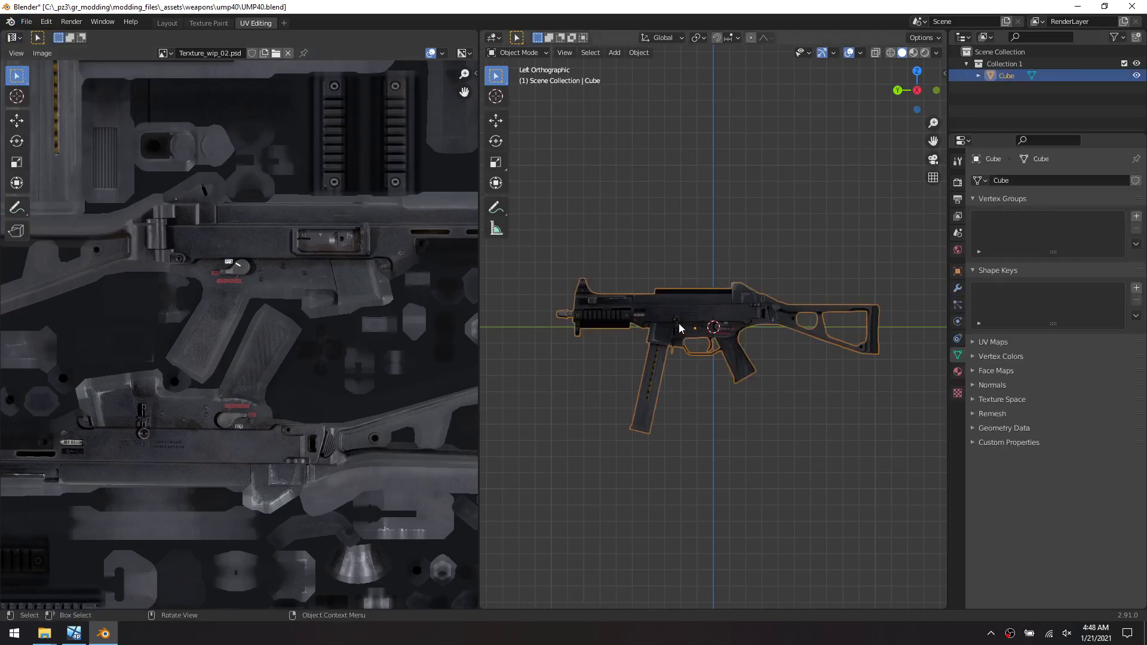
pyautogui.rightClick(679, 323)
pyautogui.click(525, 345)
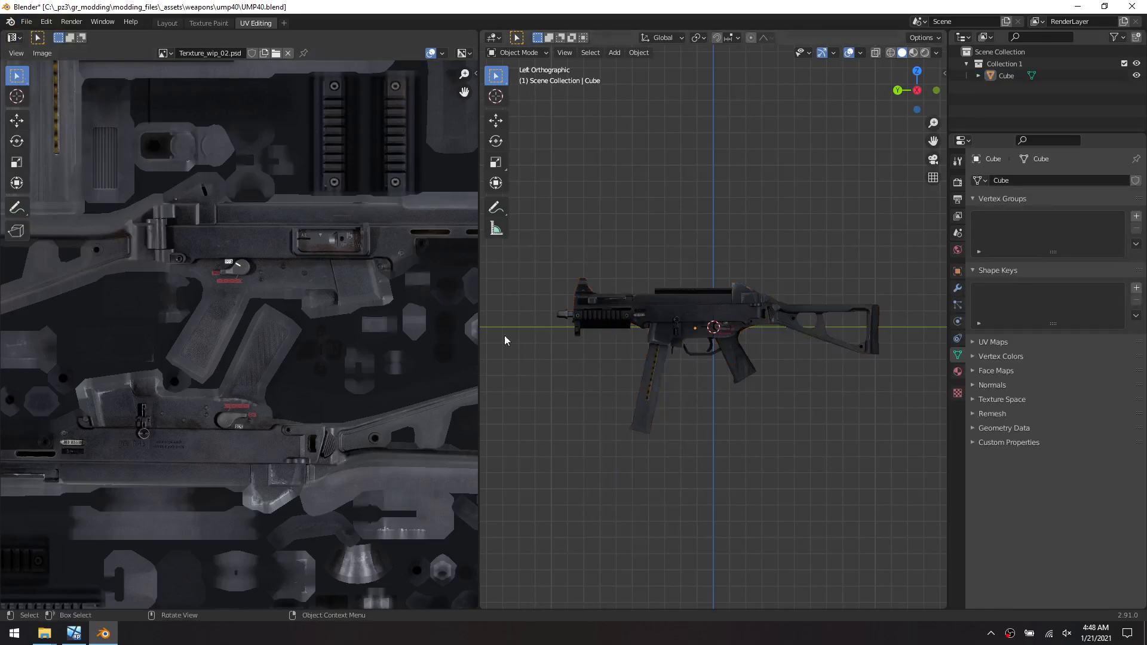
pyautogui.rightClick(636, 307)
pyautogui.click(717, 312)
pyautogui.rightClick(717, 312)
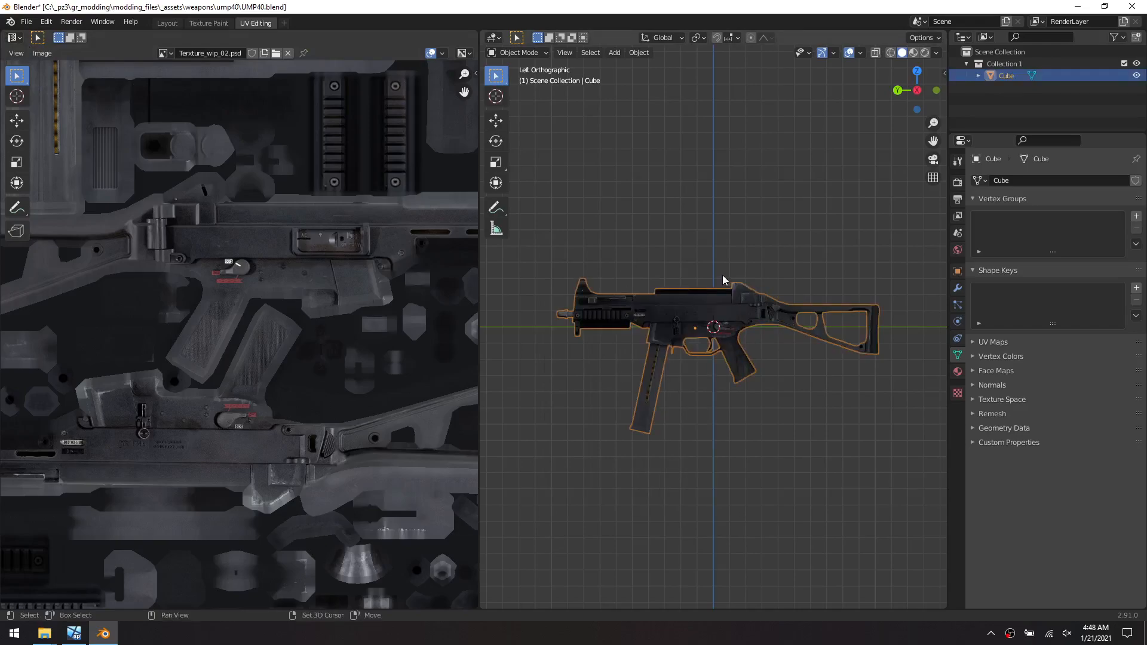
# Review the options for applying the gun's transforms, in particular Rotation & Scale
pyautogui.hotkey('shift', 'a')
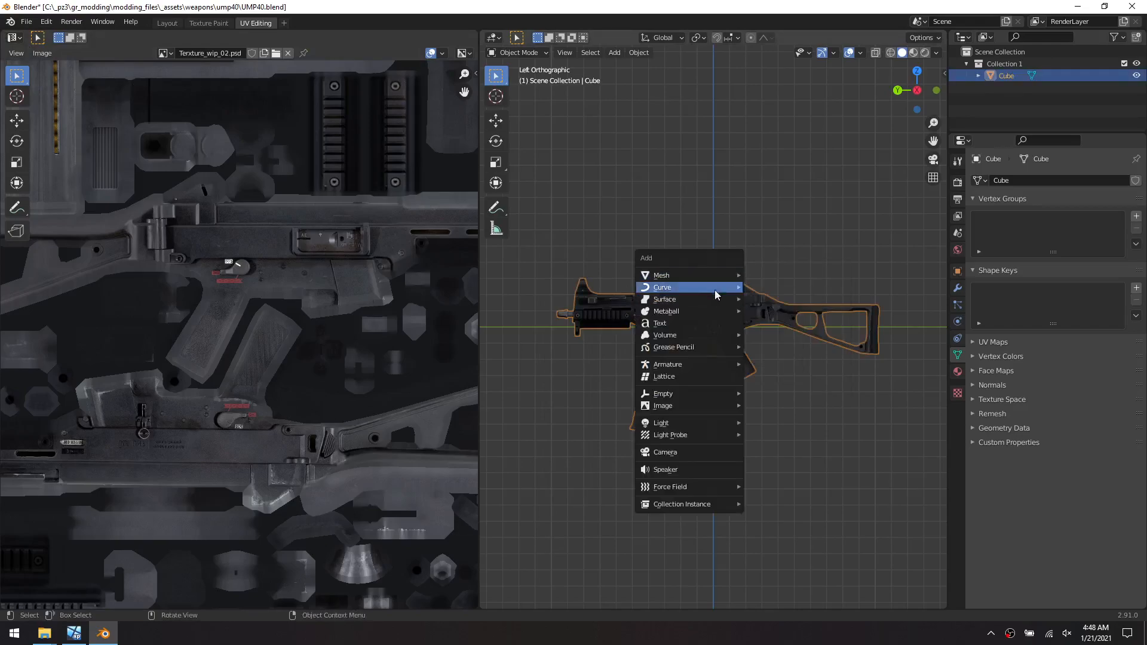
pyautogui.press('Escape')
pyautogui.hotkey('ctrl', 'a')
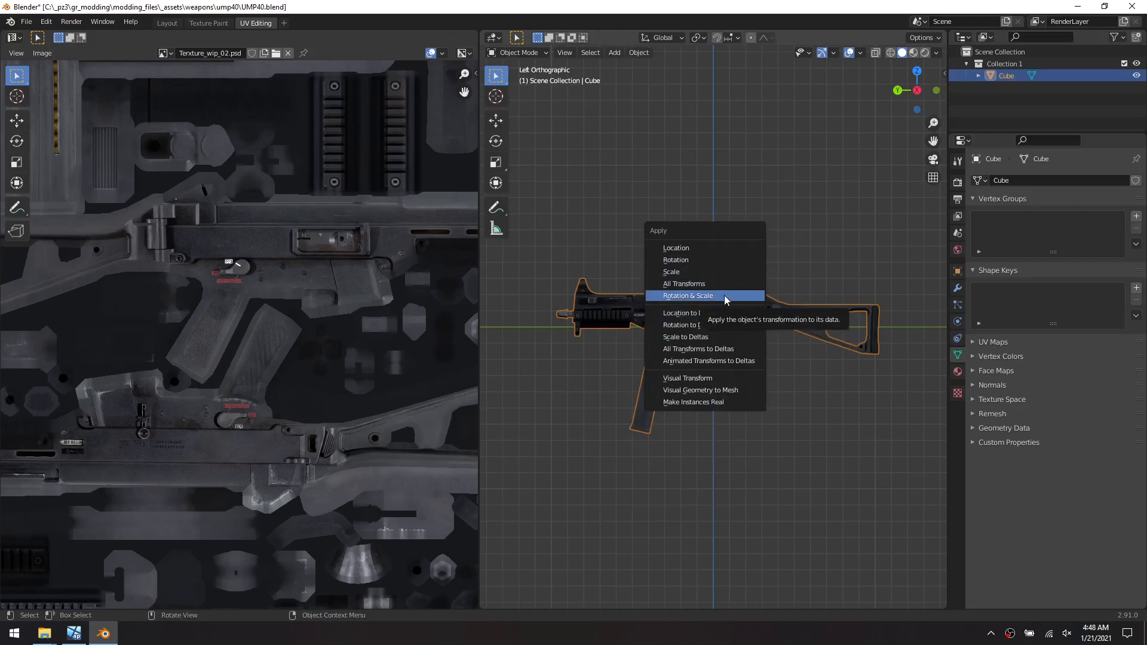
pyautogui.click(571, 380)
# Select the gun and bring up the Wavefront OBJ export settings with ump40.obj as the target file
pyautogui.click(26, 22)
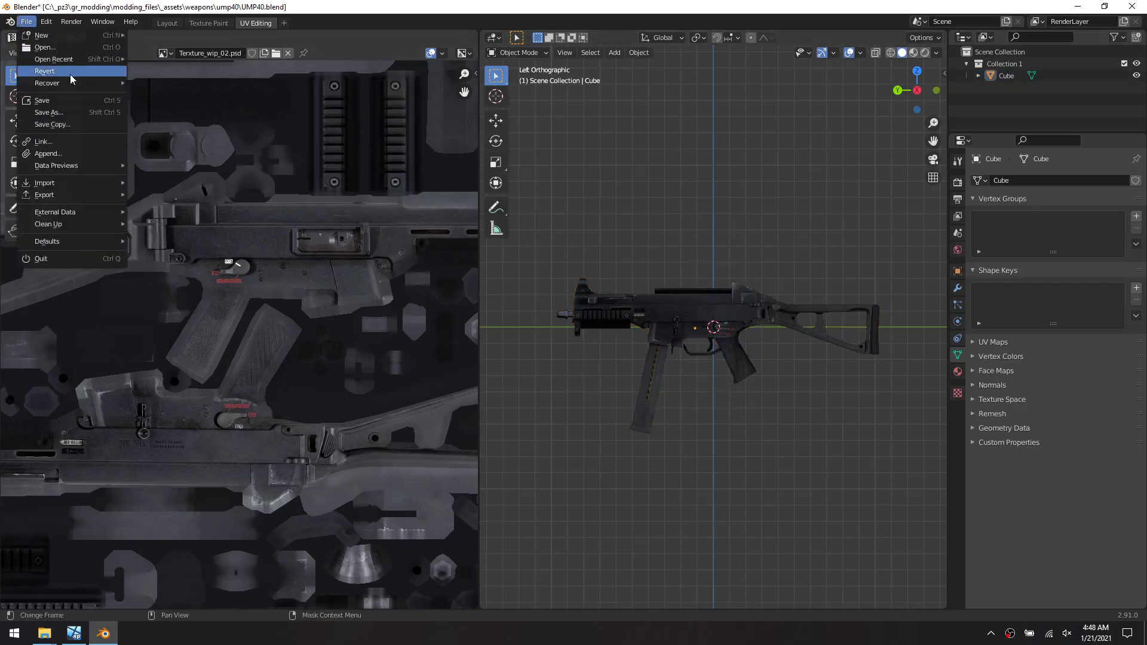
pyautogui.click(598, 328)
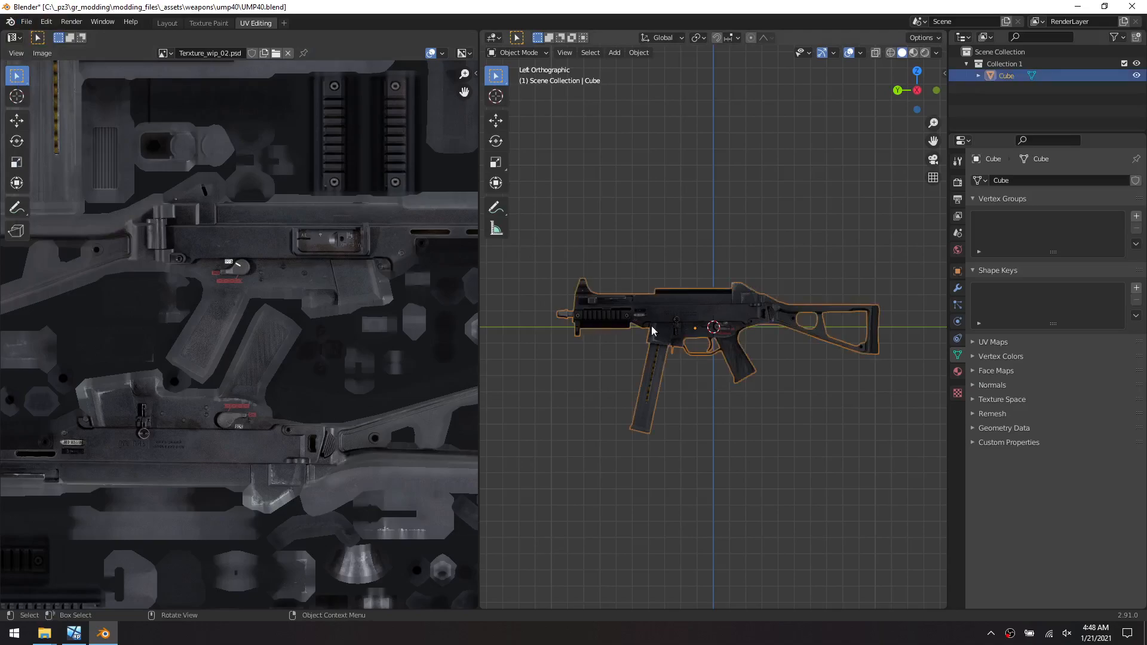
pyautogui.click(27, 21)
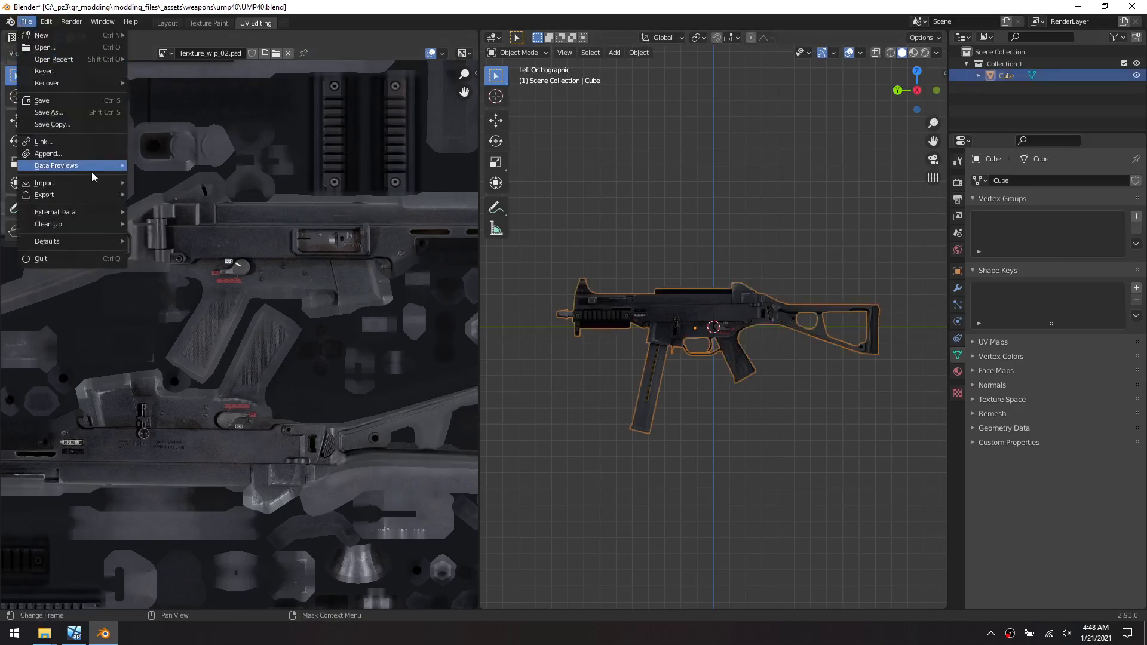
pyautogui.moveTo(95, 195)
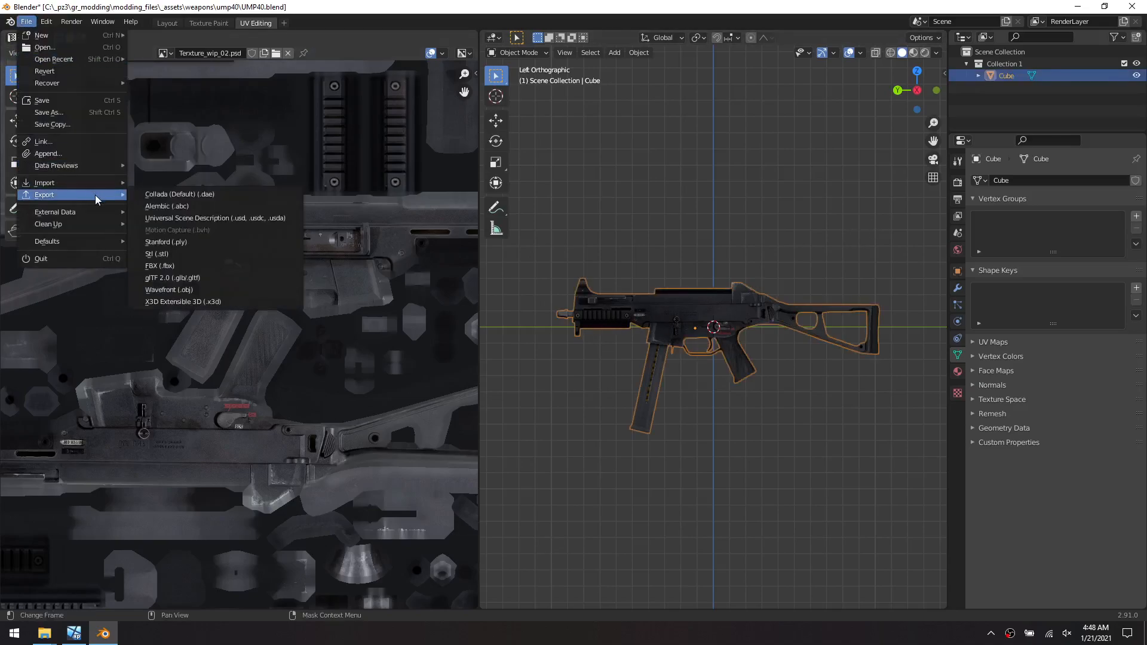
pyautogui.click(209, 290)
pyautogui.click(462, 256)
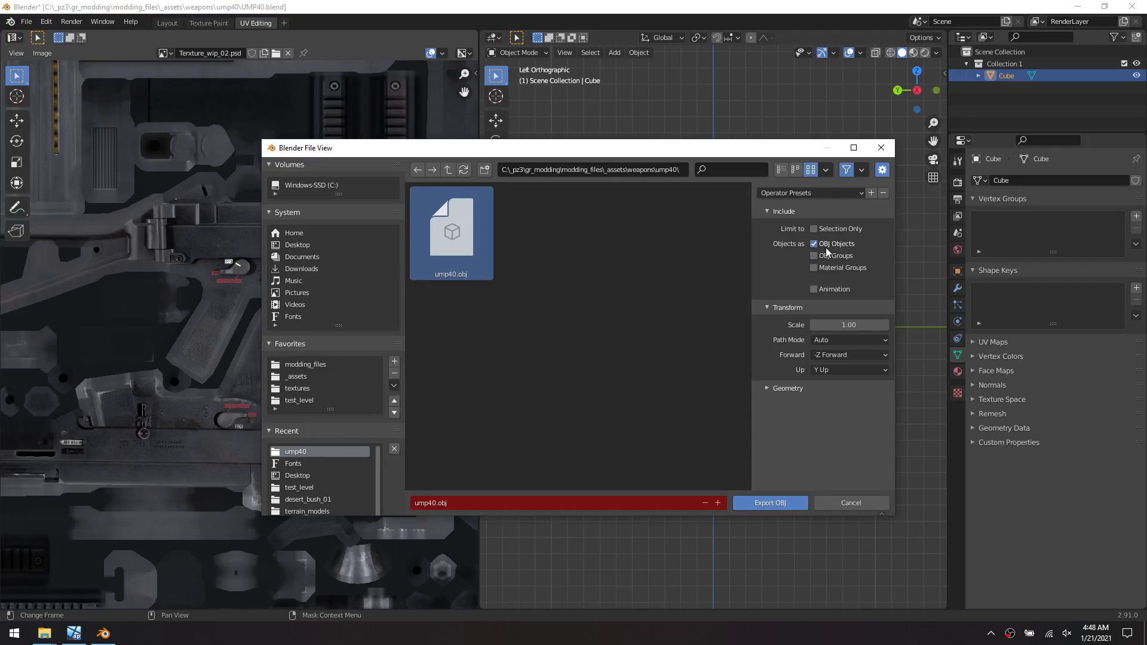
# Set the OBJ export axes to Z Up and -Y Forward, and close the settings without exporting
pyautogui.click(847, 353)
pyautogui.click(847, 354)
pyautogui.click(845, 371)
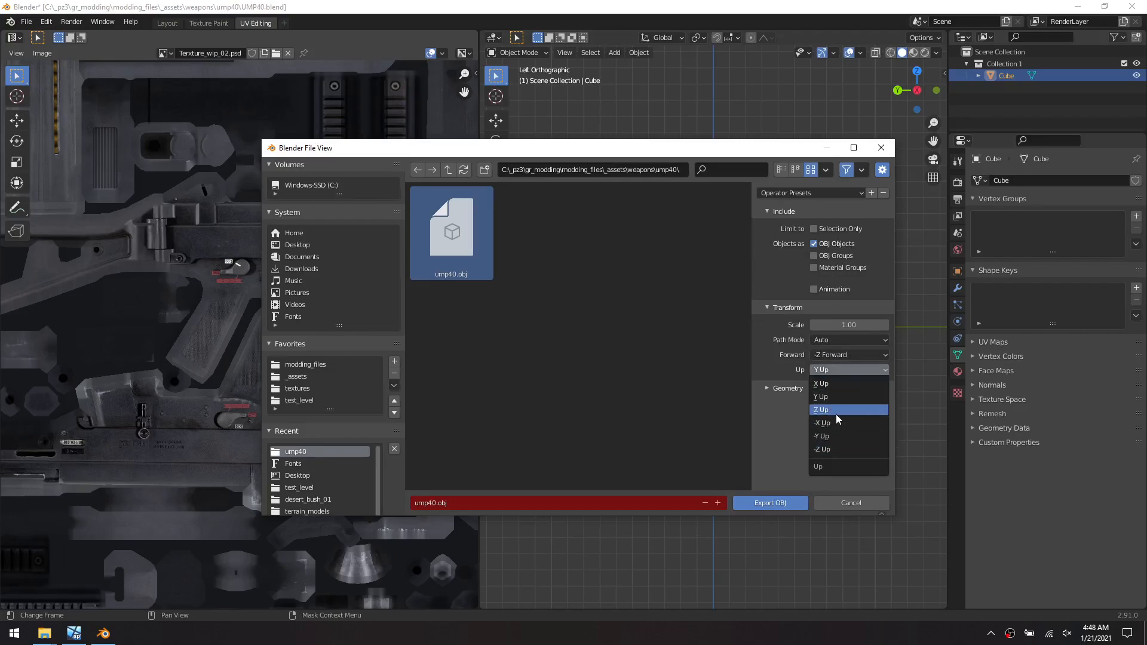
pyautogui.click(836, 413)
pyautogui.click(842, 359)
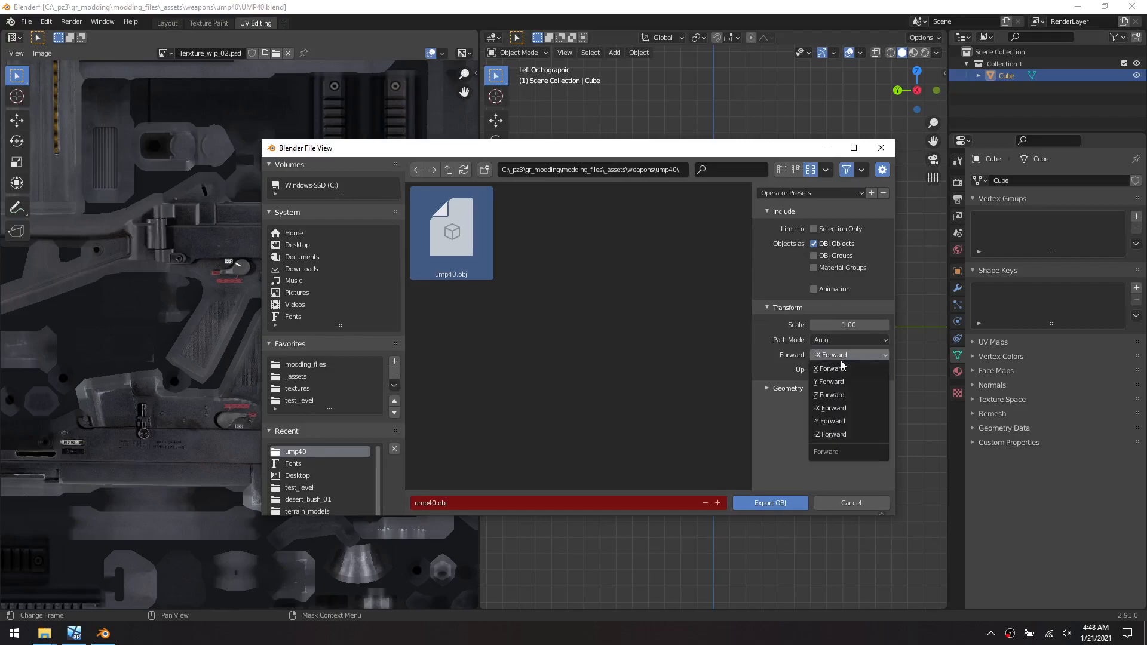
pyautogui.click(841, 421)
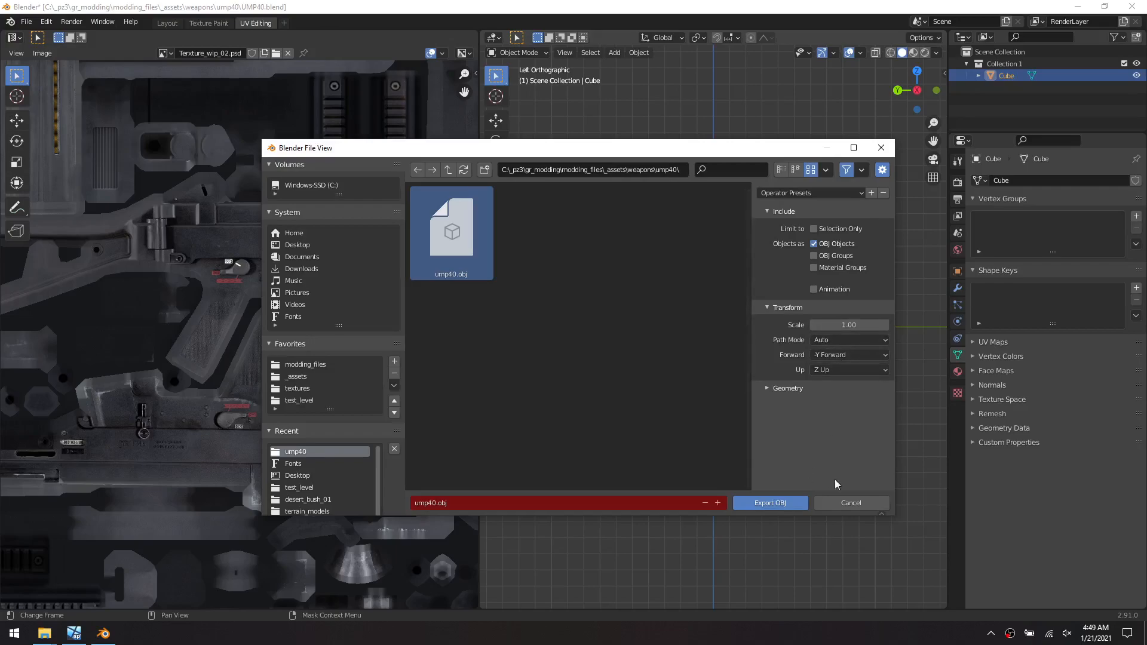
pyautogui.click(854, 503)
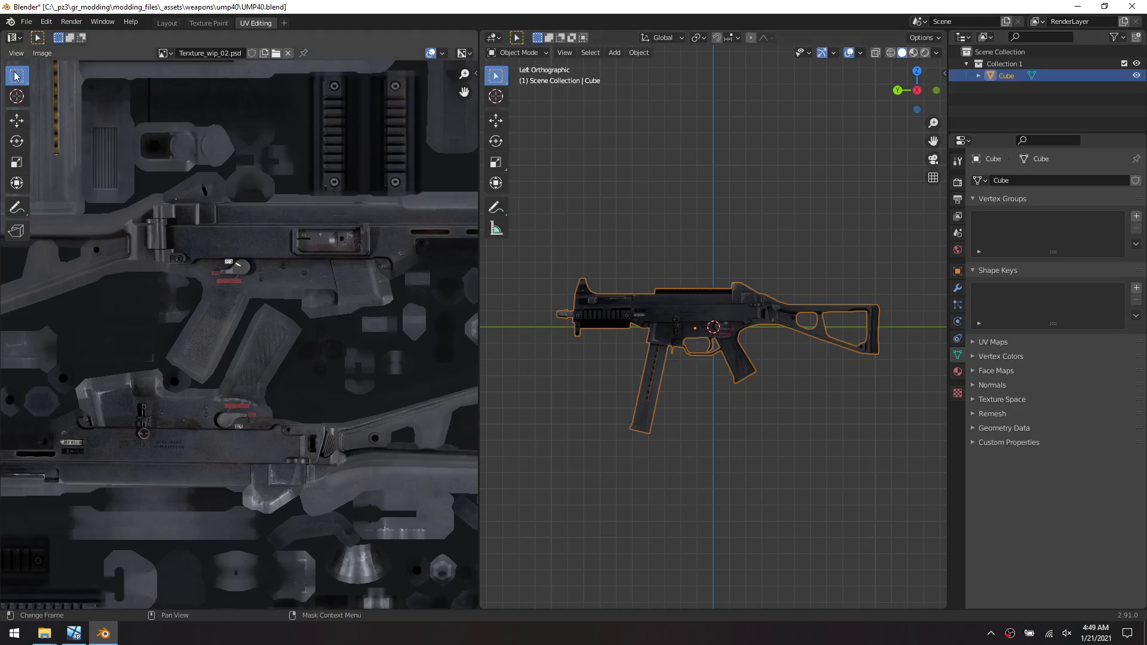
# Switch to 3ds Max in the Windows XP virtual machine and compare MissionPackModel.max with MissionPackModel_Geometry.max in the file list
pyautogui.click(27, 23)
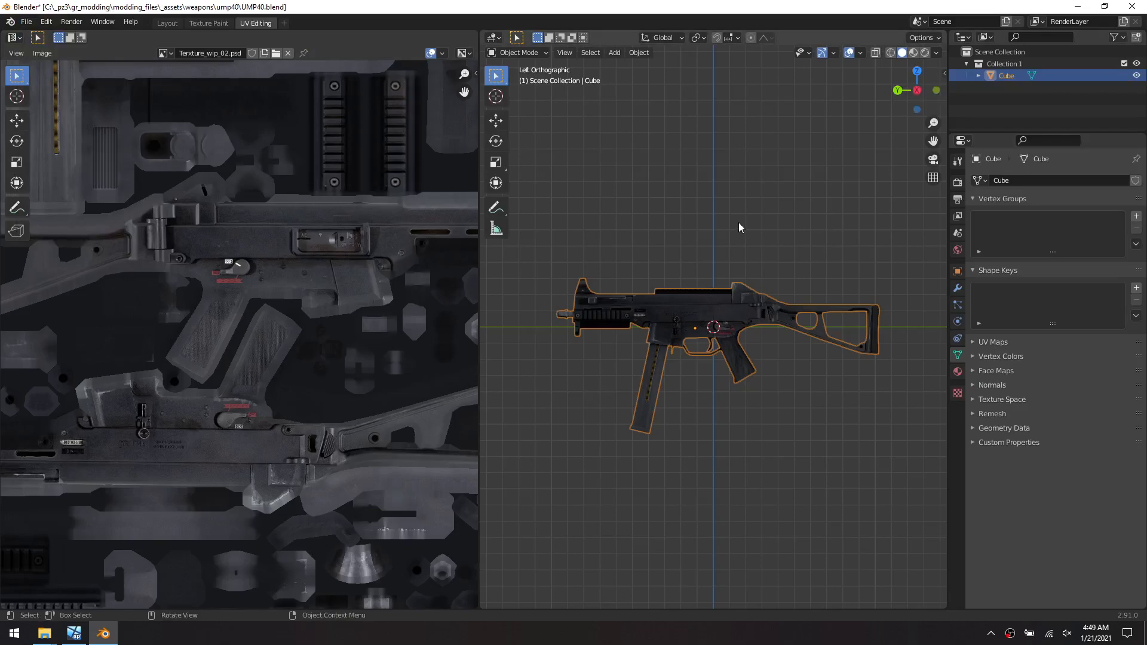
pyautogui.click(104, 636)
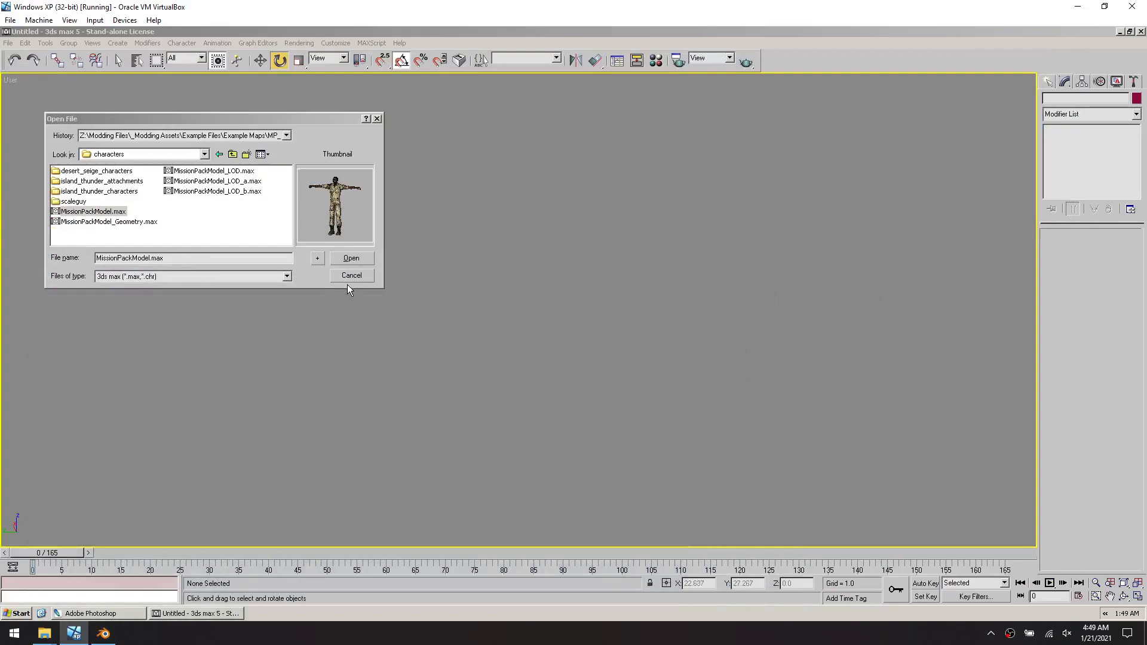
pyautogui.click(146, 222)
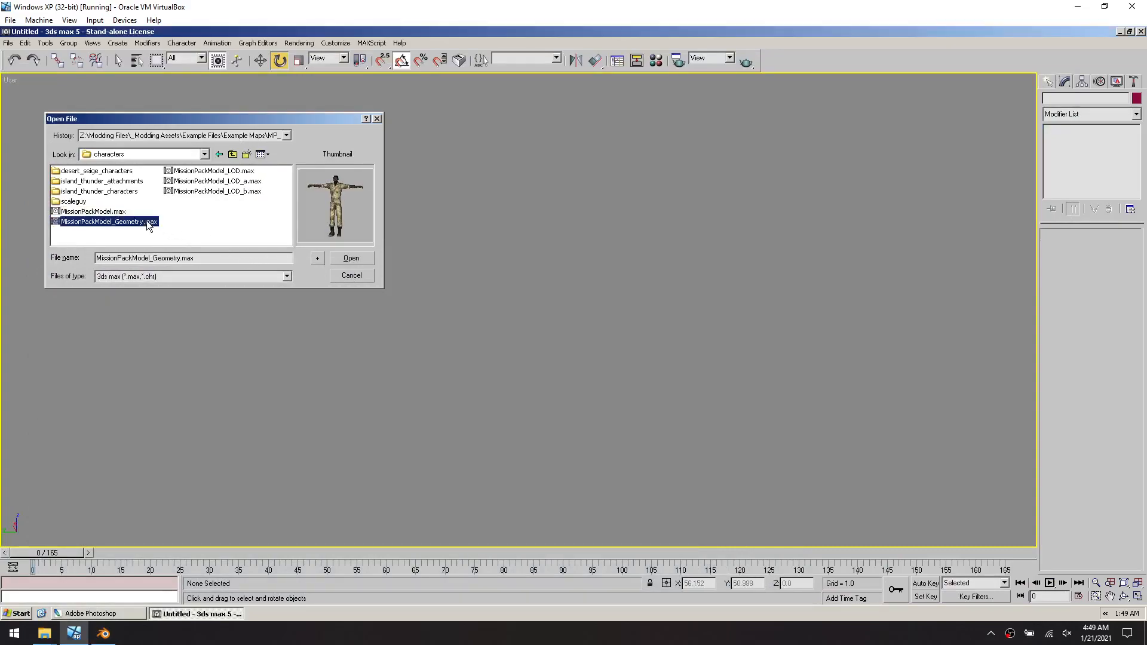
pyautogui.click(89, 213)
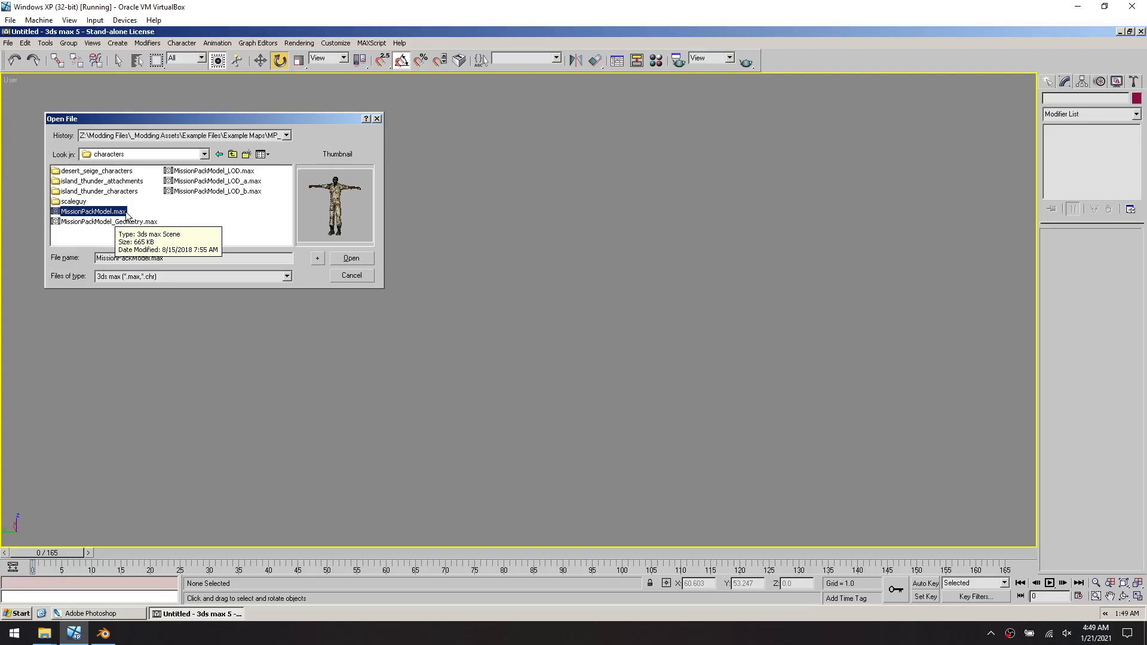
pyautogui.click(114, 221)
pyautogui.click(98, 212)
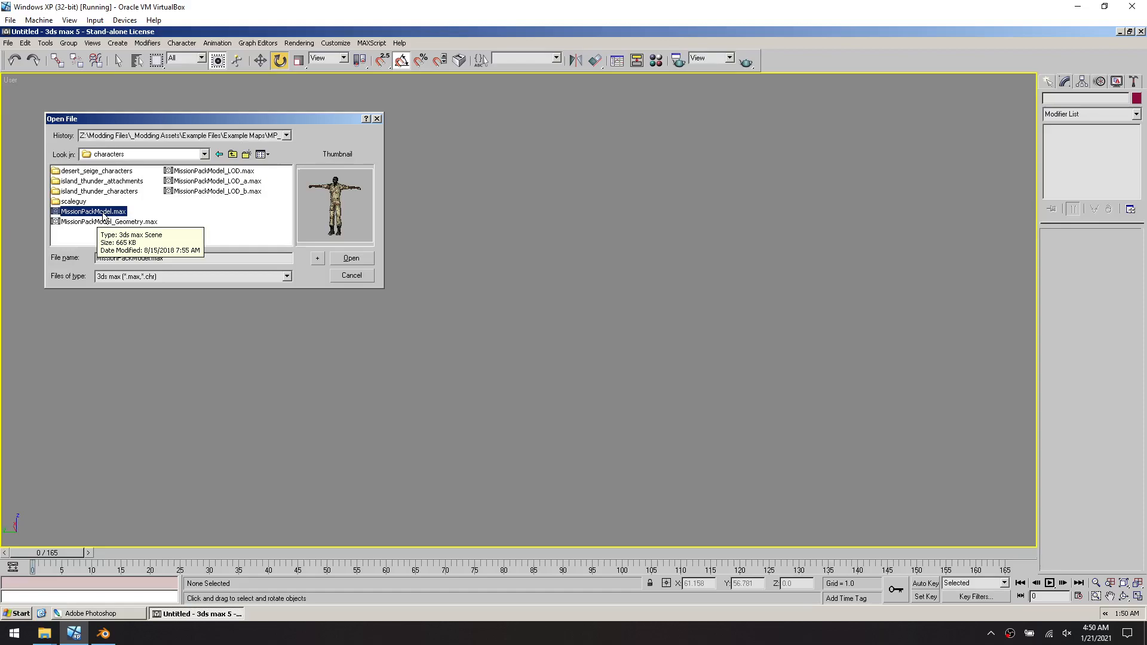
# Open MissionPackModel.max from the characters folder, skip the missing map files and bring the whole character into view
pyautogui.doubleClick(103, 213)
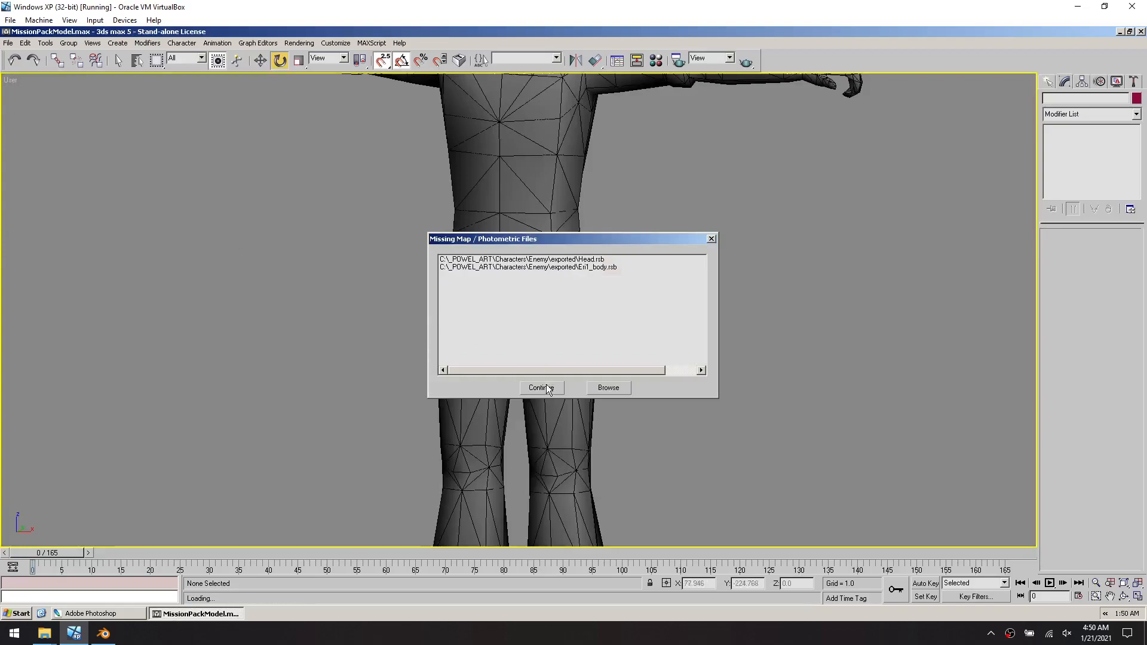
pyautogui.click(548, 388)
pyautogui.scroll(-1, 395, 325)
pyautogui.scroll(-2, 407, 299)
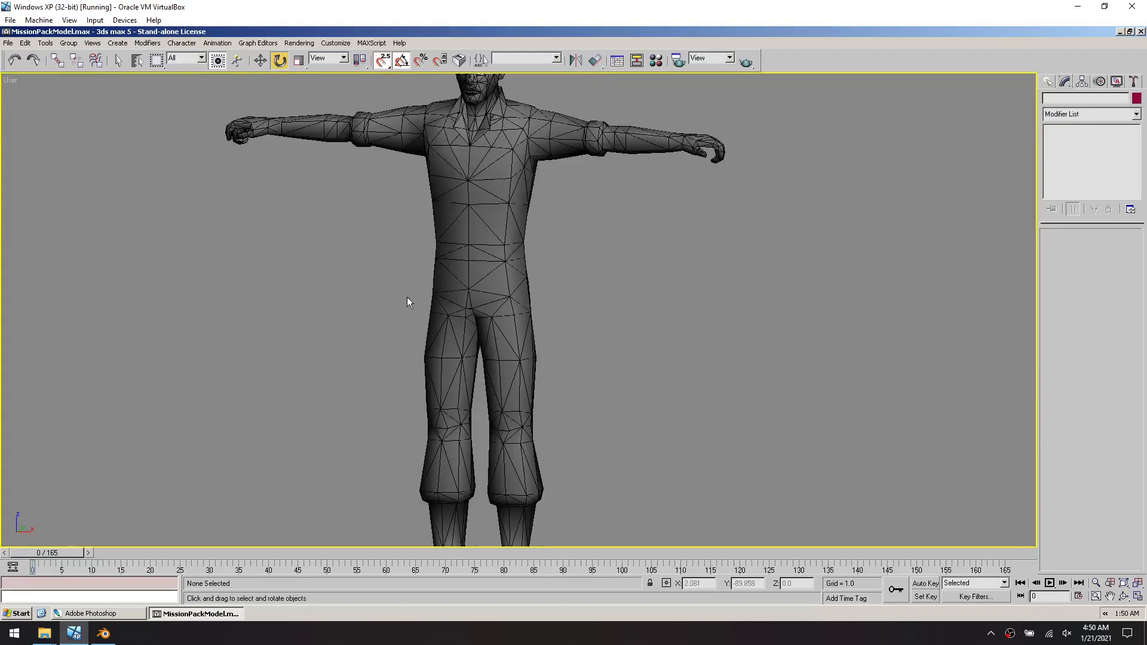
pyautogui.scroll(-2, 408, 296)
pyautogui.keyDown('alt'); pyautogui.moveTo(404, 307); pyautogui.dragTo(377, 319, button='middle'); pyautogui.keyUp('alt')
# Switch to Adobe Photoshop in the virtual machine and open the pz_ump40.rsb texture from the ump40 folder
pyautogui.click(74, 635)
pyautogui.click(73, 634)
pyautogui.click(90, 613)
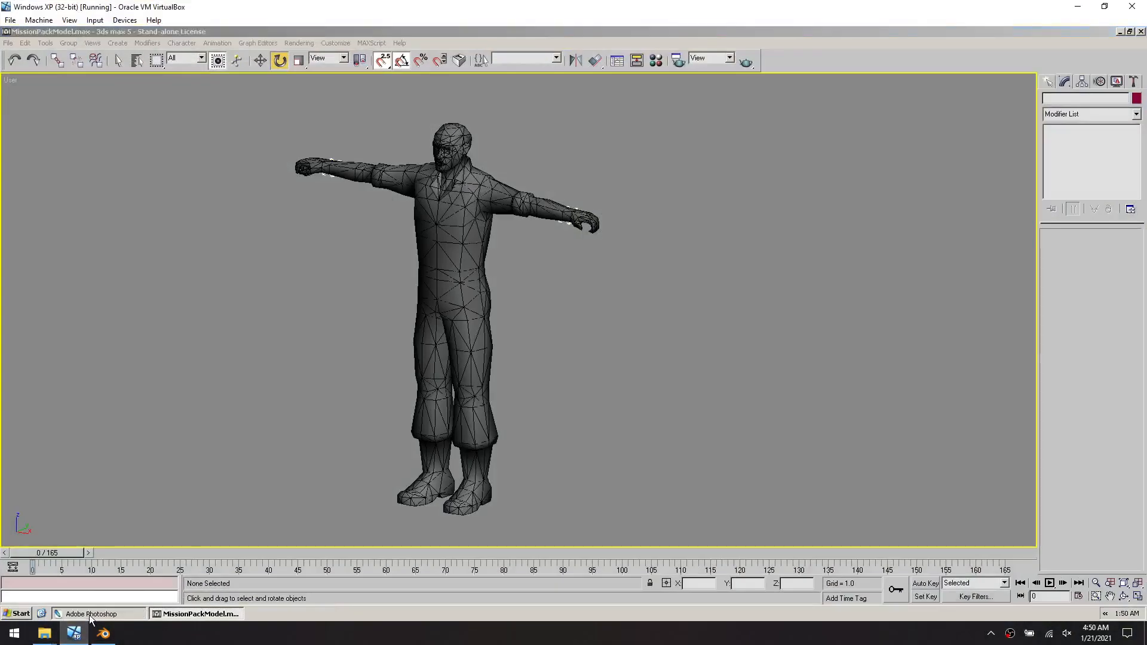
pyautogui.click(8, 43)
pyautogui.click(24, 63)
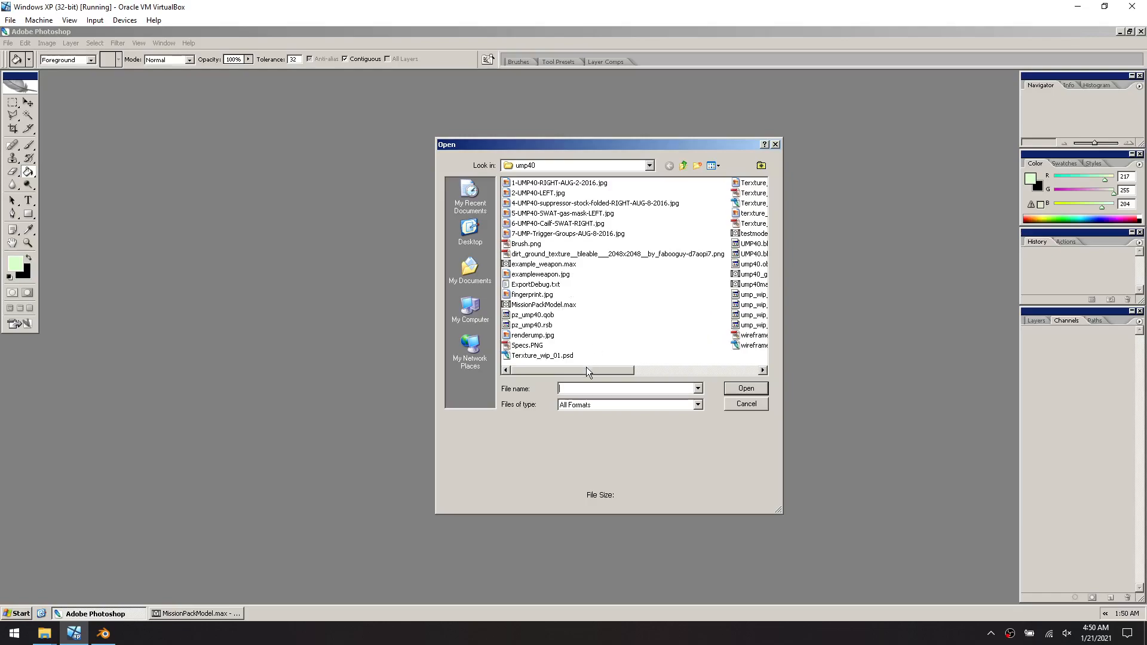
pyautogui.moveTo(591, 371); pyautogui.dragTo(669, 363)
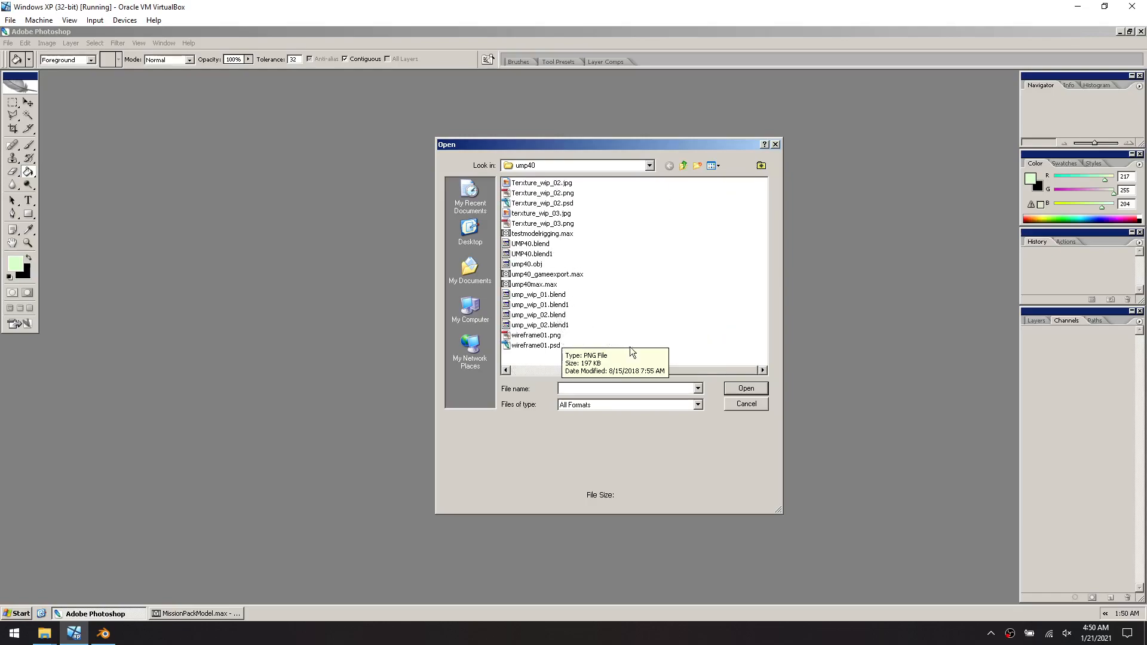
pyautogui.moveTo(659, 364); pyautogui.dragTo(592, 368)
pyautogui.doubleClick(532, 325)
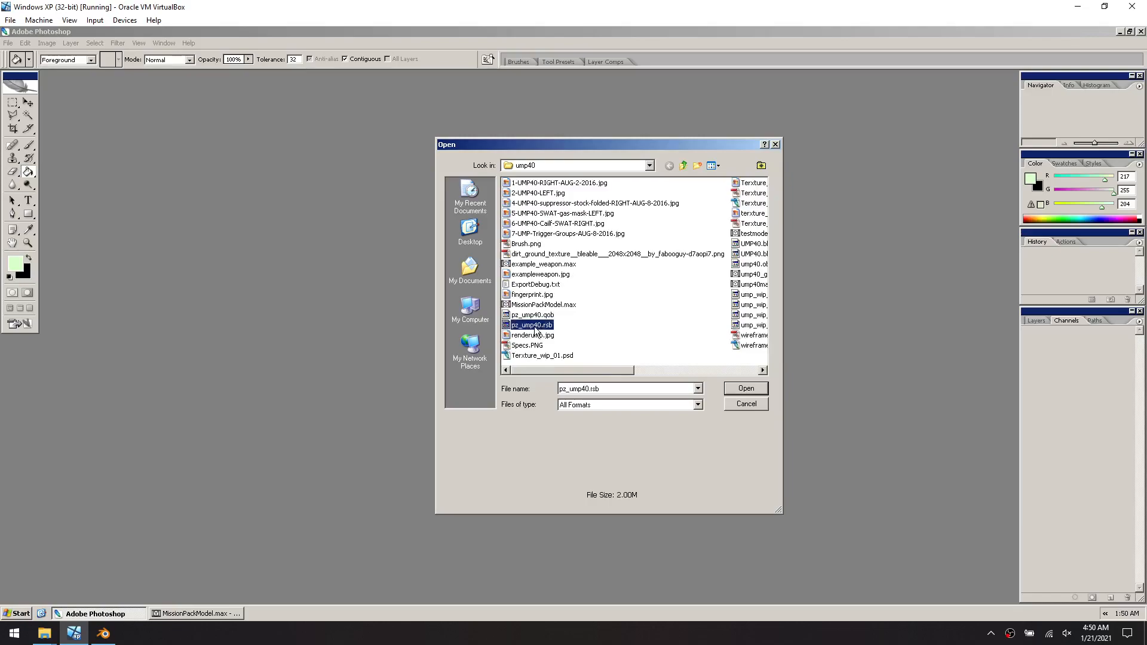
# Start saving the pz_ump40.rsb texture to the Desktop in RSB format, keeping its file name
pyautogui.click(9, 43)
pyautogui.click(63, 130)
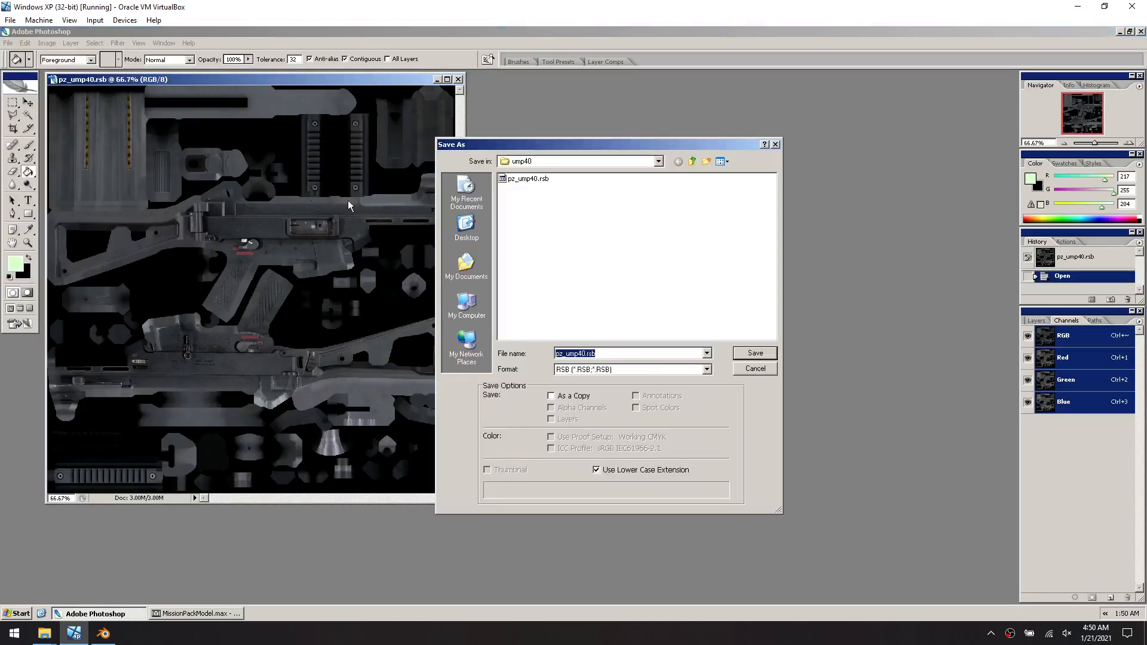
pyautogui.click(466, 227)
pyautogui.click(603, 354)
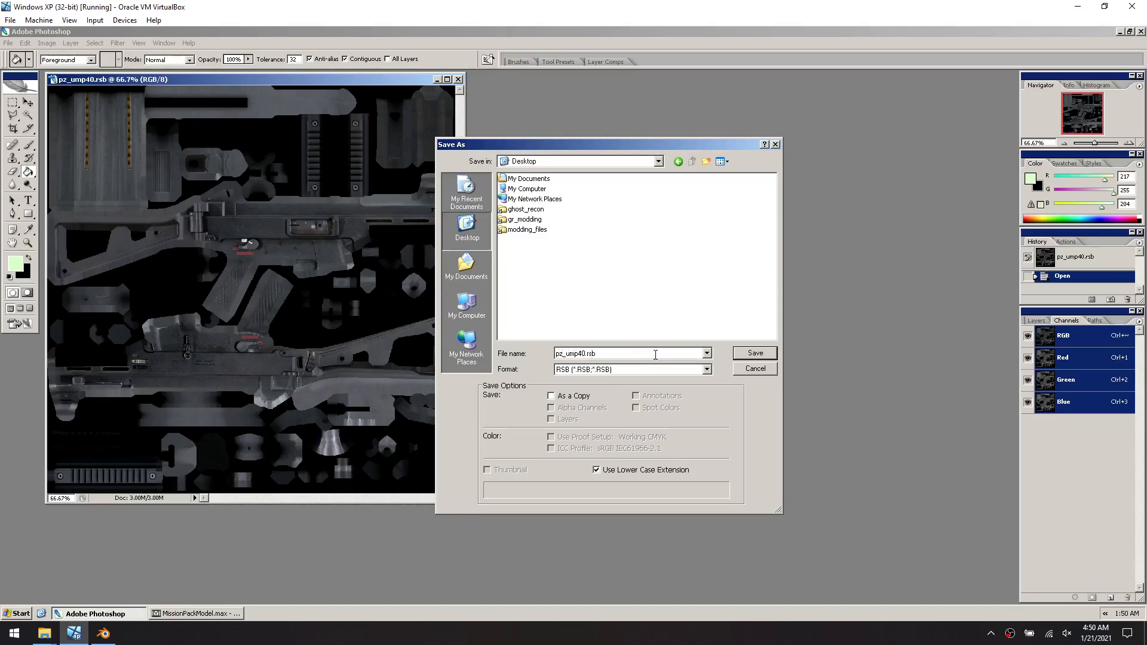
pyautogui.click(753, 353)
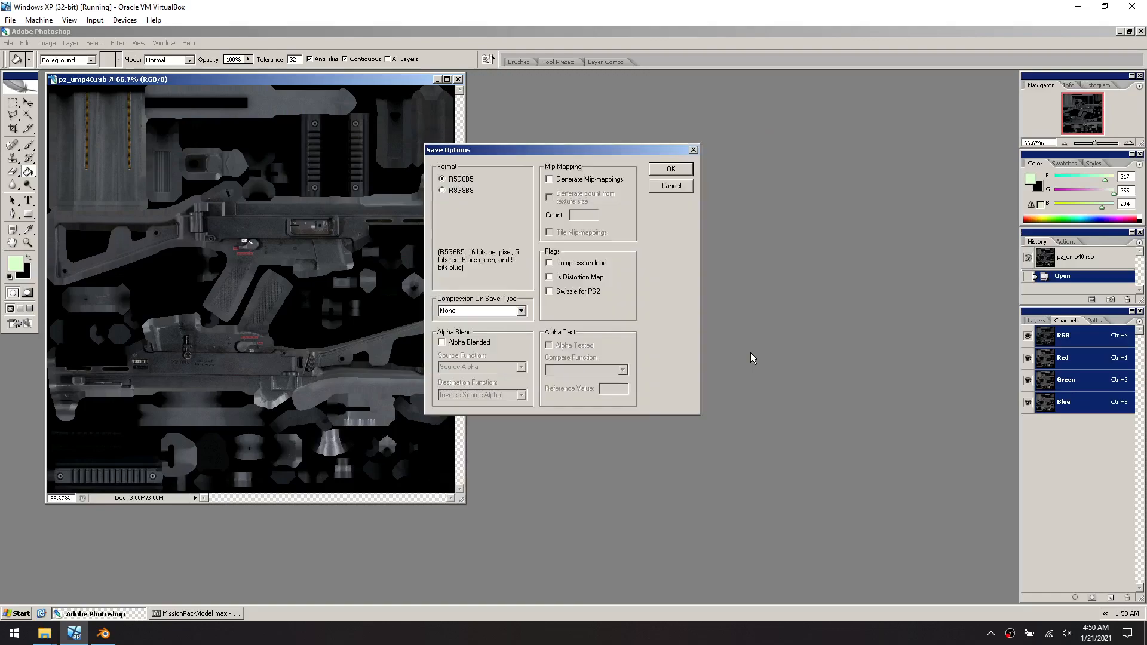
# Try the R8G8B8 format and Alpha Blended option in the RSB save options, cancel the save and close the texture
pyautogui.click(470, 193)
pyautogui.click(478, 344)
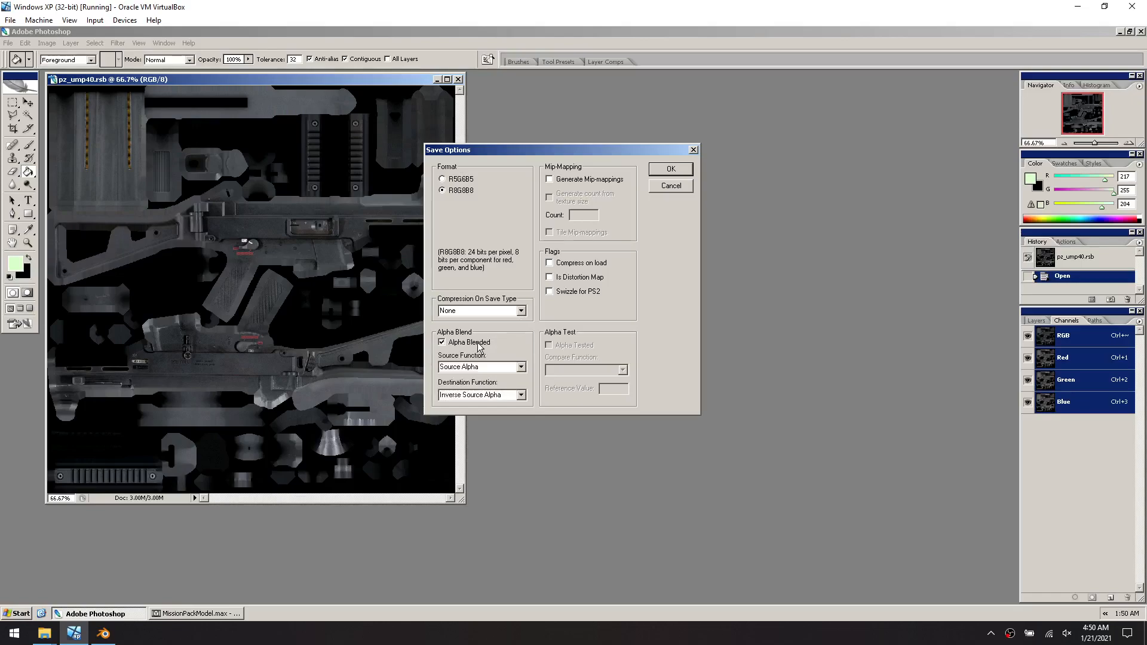
pyautogui.click(513, 366)
pyautogui.click(473, 344)
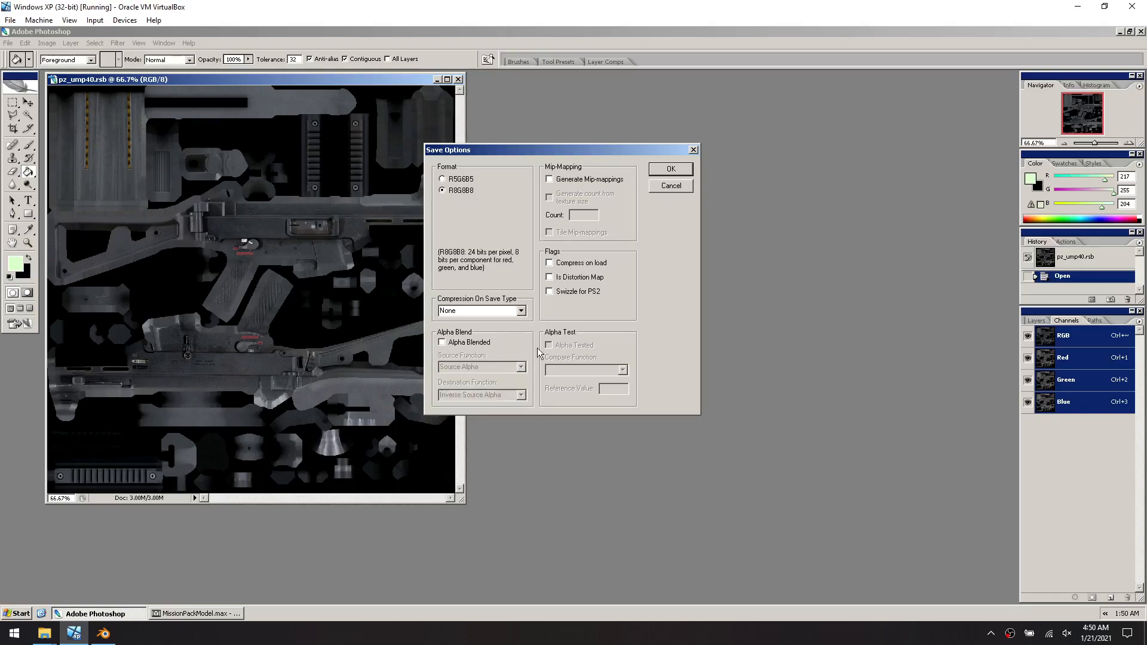
pyautogui.click(671, 186)
pyautogui.click(458, 79)
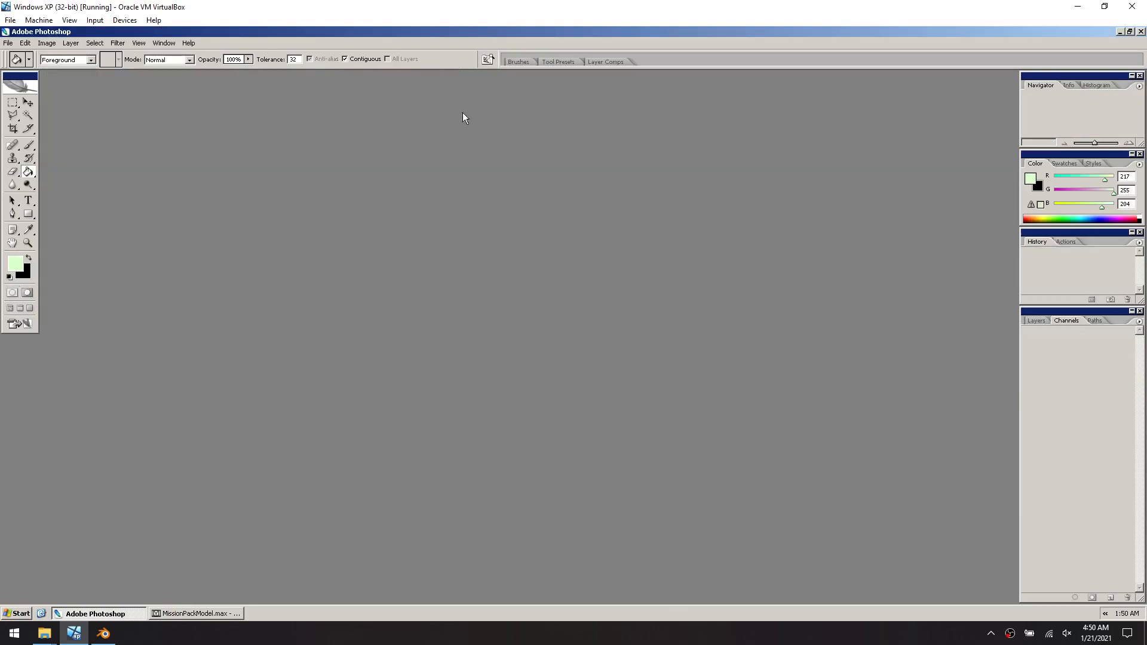
# Switch from Photoshop back to 3ds Max with the MissionPackModel.max scene
pyautogui.click(8, 43)
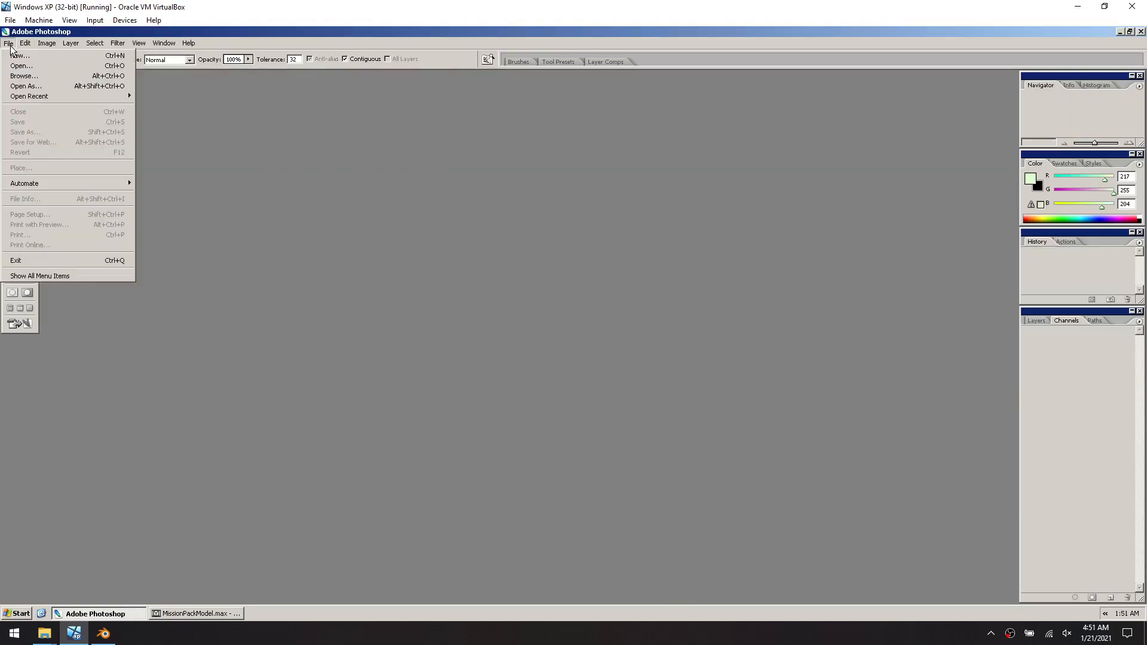
pyautogui.moveTo(26, 43)
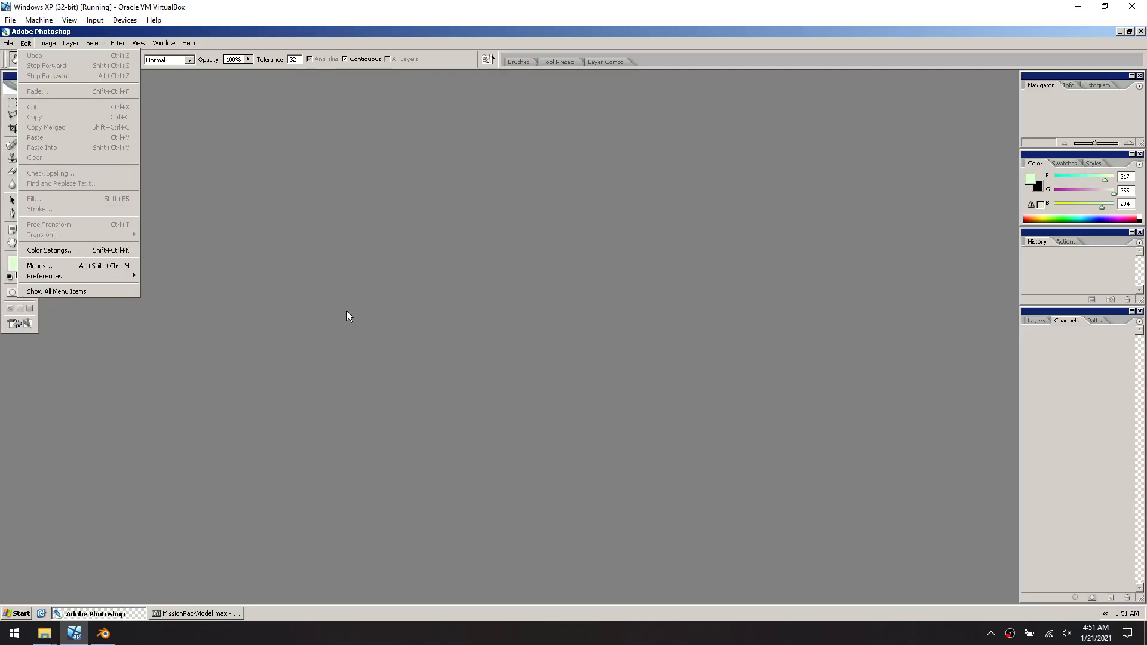
pyautogui.click(186, 613)
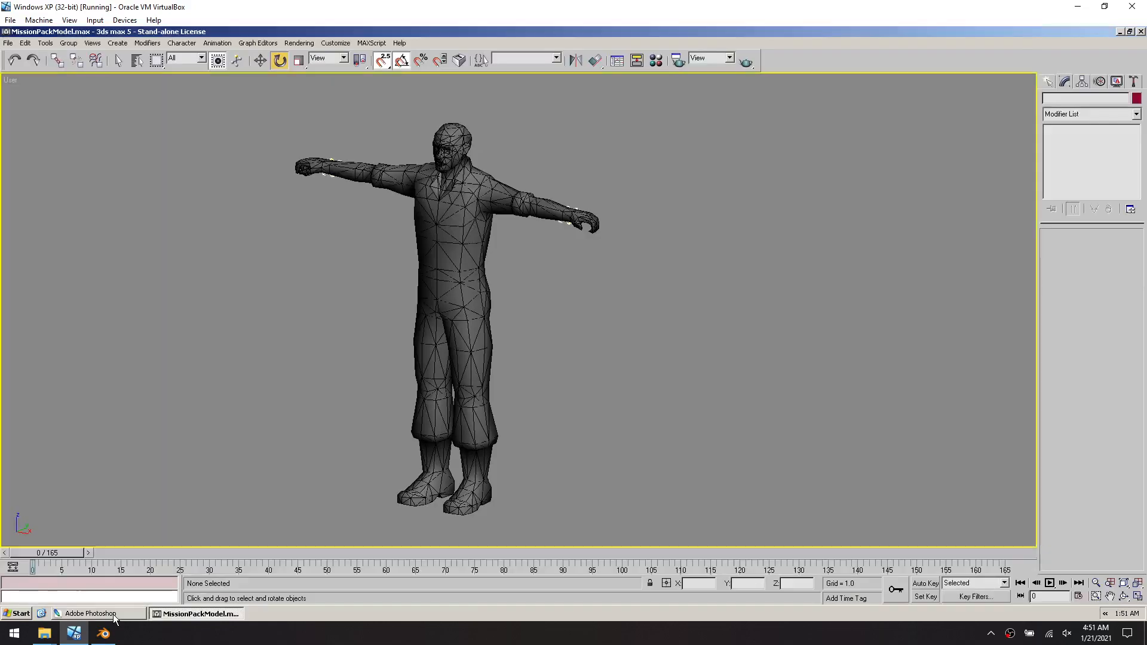
pyautogui.click(186, 613)
pyautogui.click(197, 613)
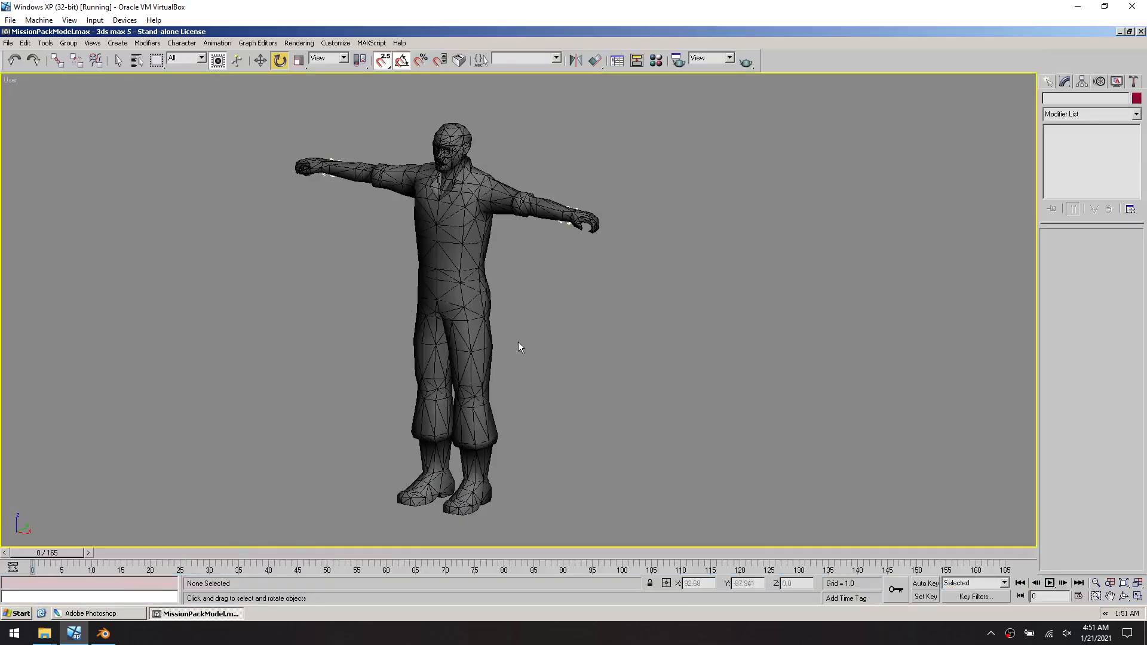
# Import ump40.obj as a group with texture coordinates and normals at a vertex scale of 100
pyautogui.click(8, 43)
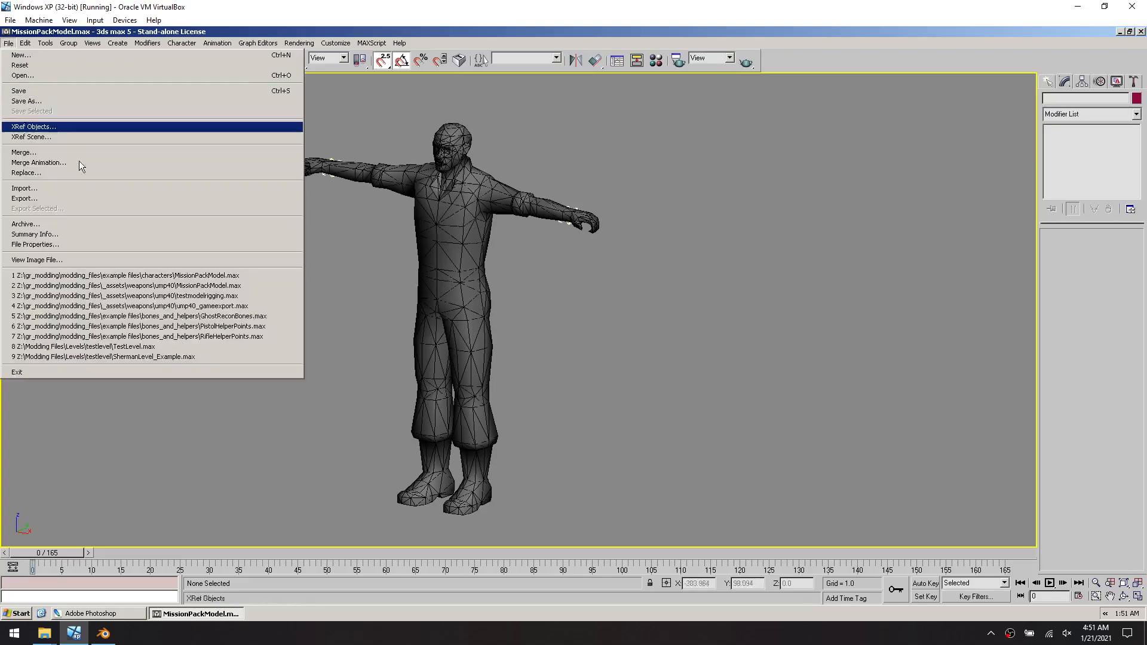
pyautogui.click(95, 189)
pyautogui.click(88, 95)
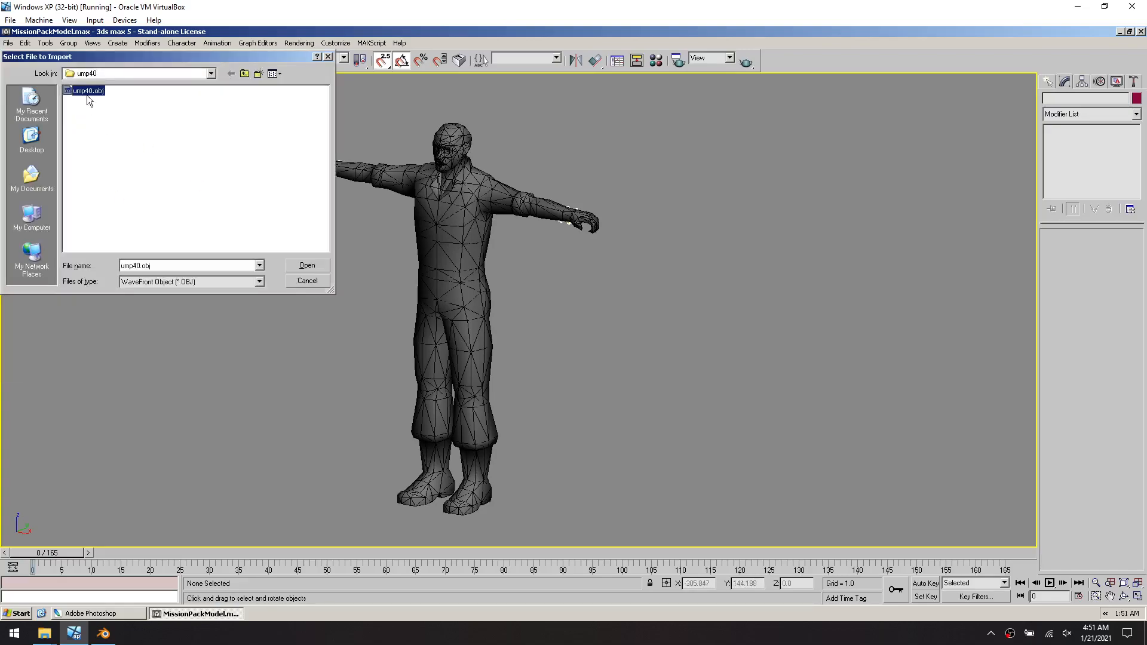
pyautogui.click(306, 267)
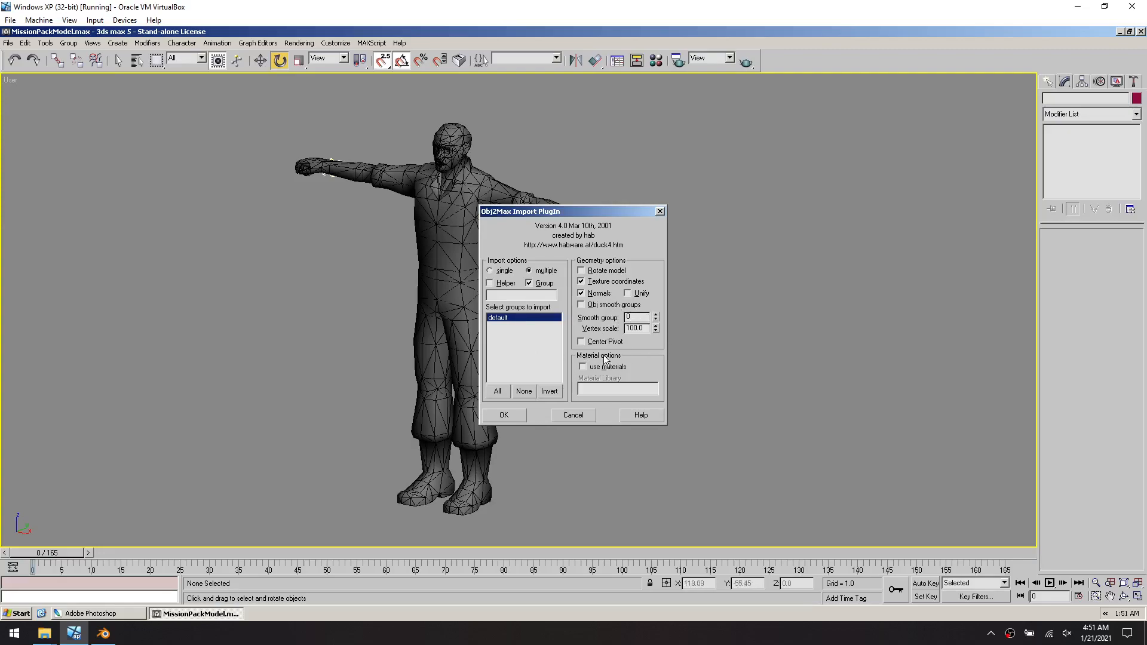
pyautogui.click(505, 415)
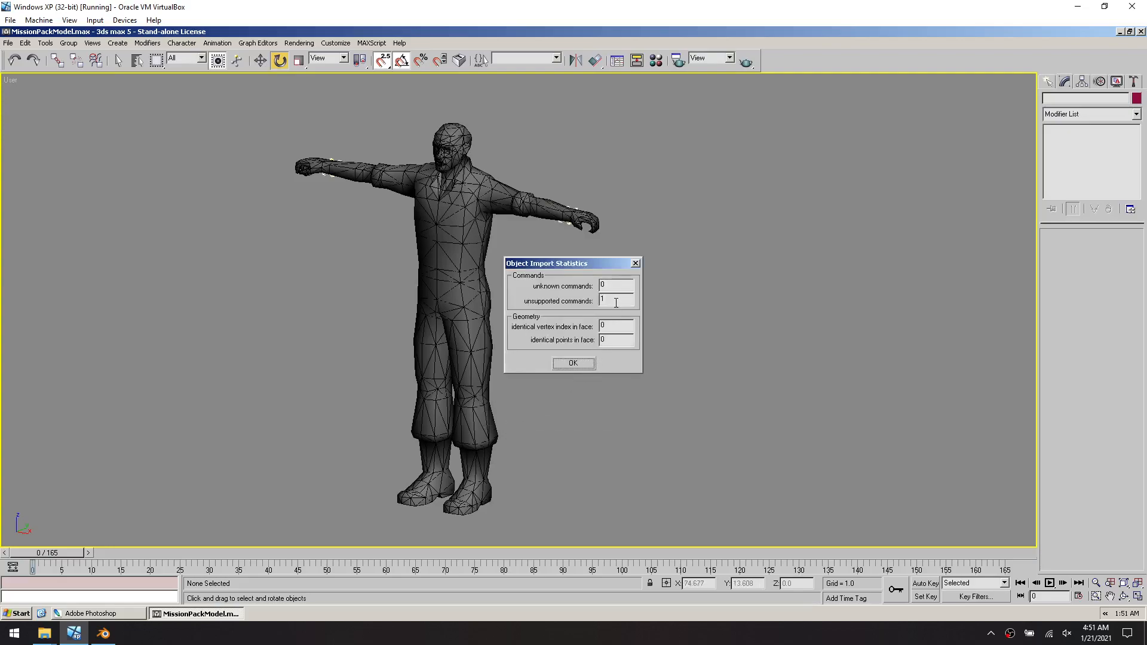
pyautogui.click(584, 363)
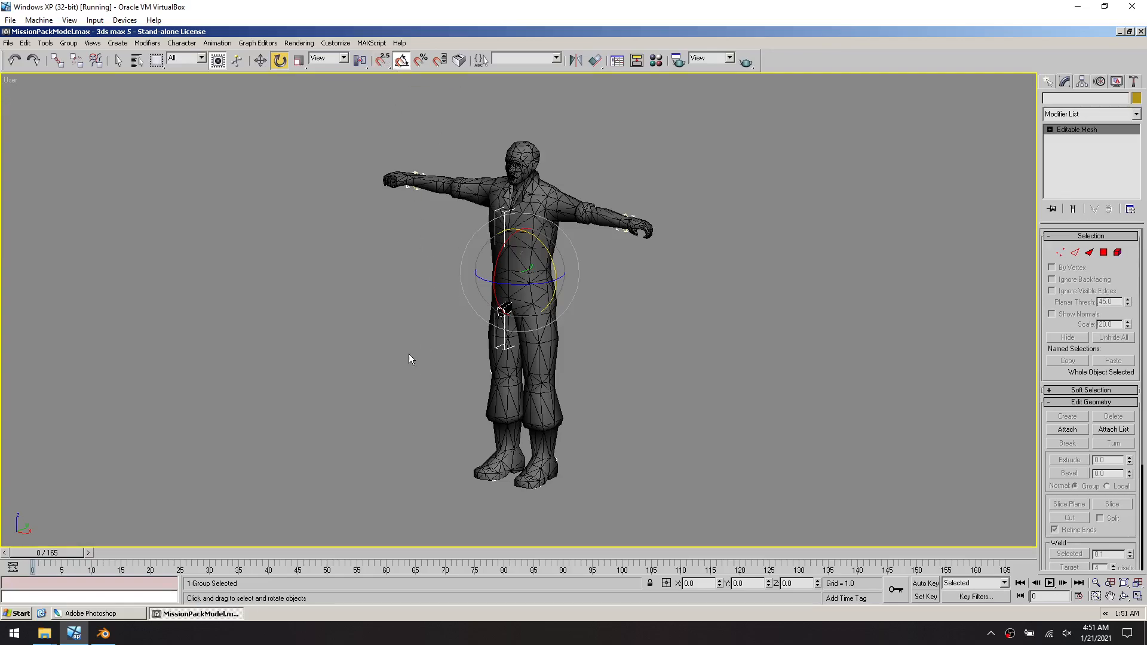
# Select the imported weapon group and rotate it 90 degrees about the Y axis
pyautogui.click(505, 310)
pyautogui.press('w')
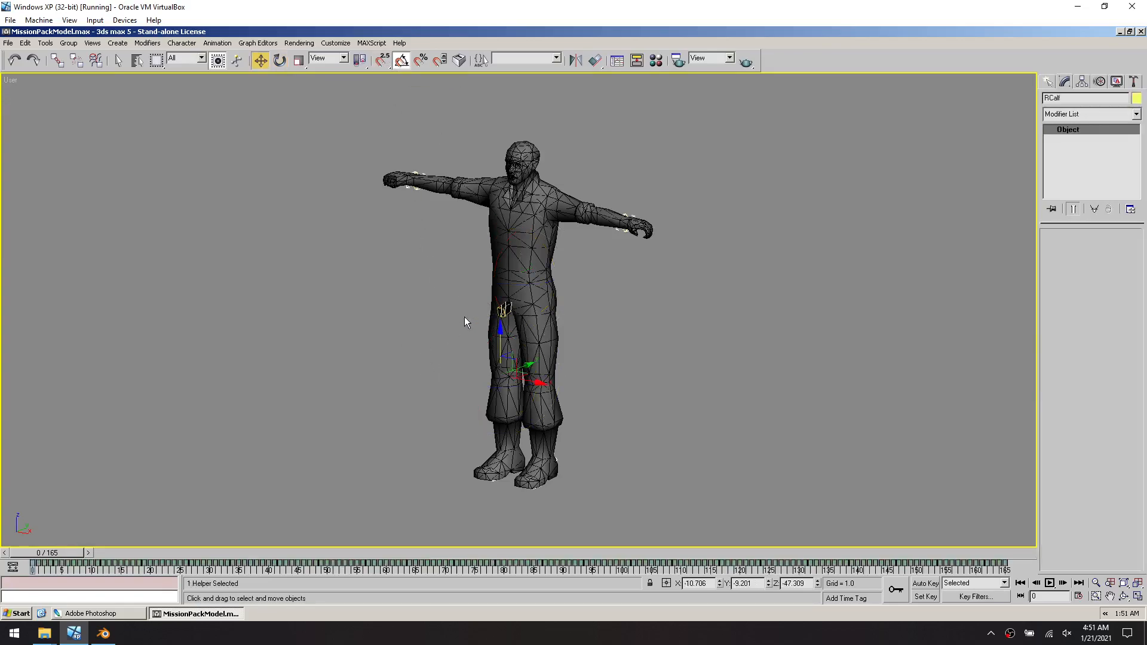
pyautogui.click(504, 310)
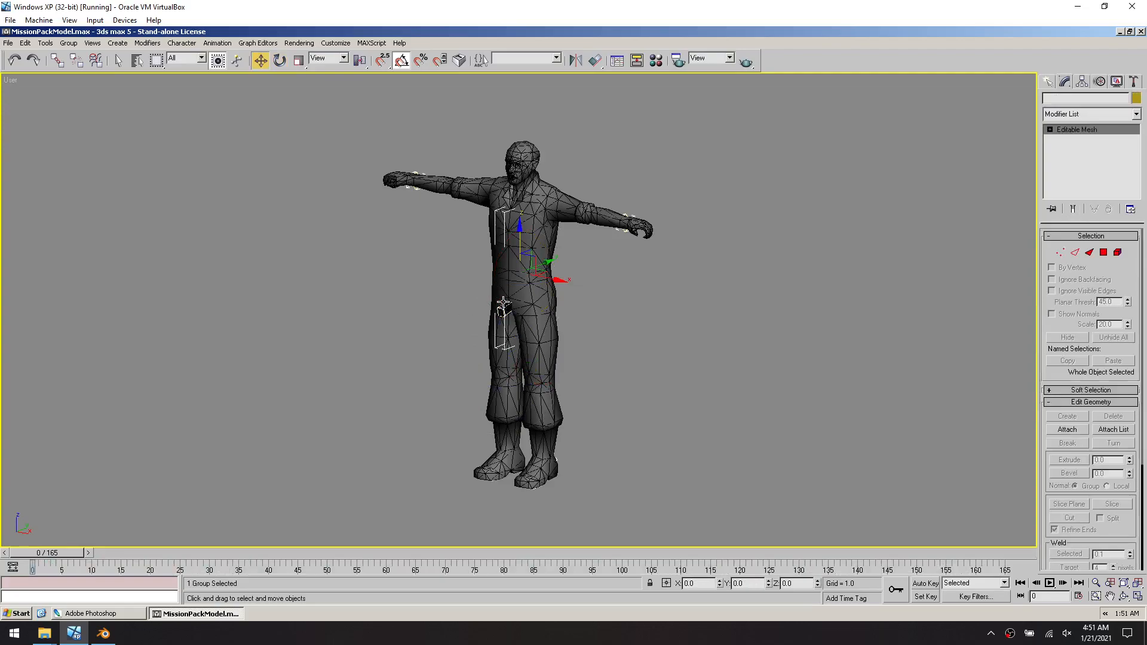
pyautogui.press('e')
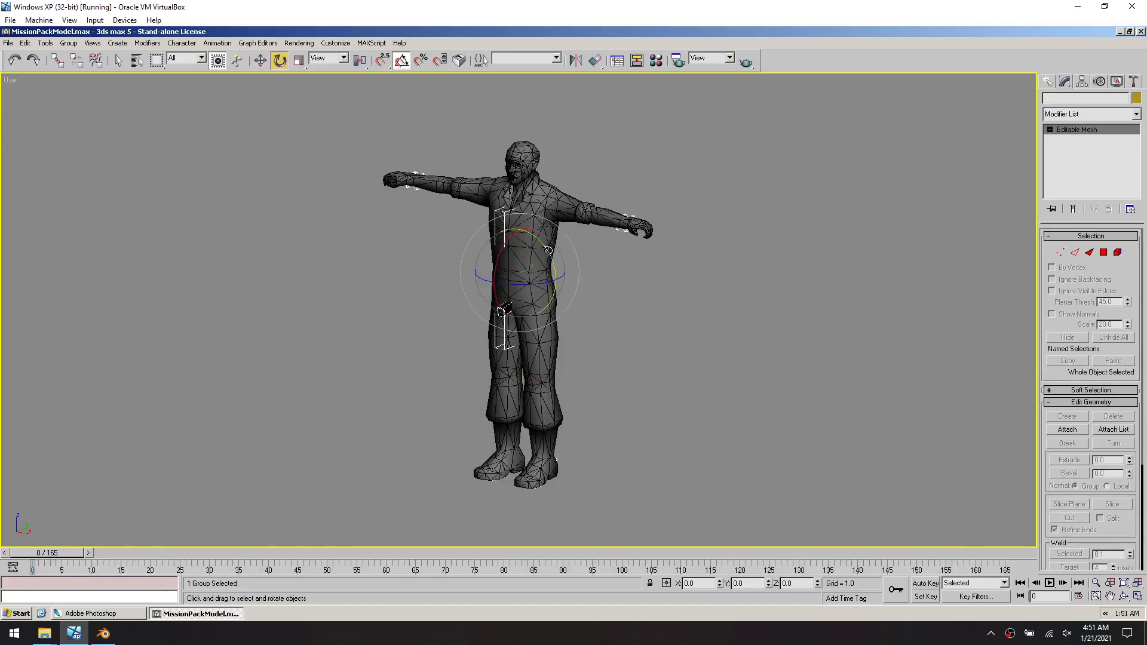
pyautogui.moveTo(548, 251)
pyautogui.mouseDown()
pyautogui.moveTo(541, 242)
pyautogui.moveTo(556, 261)
pyautogui.mouseUp()
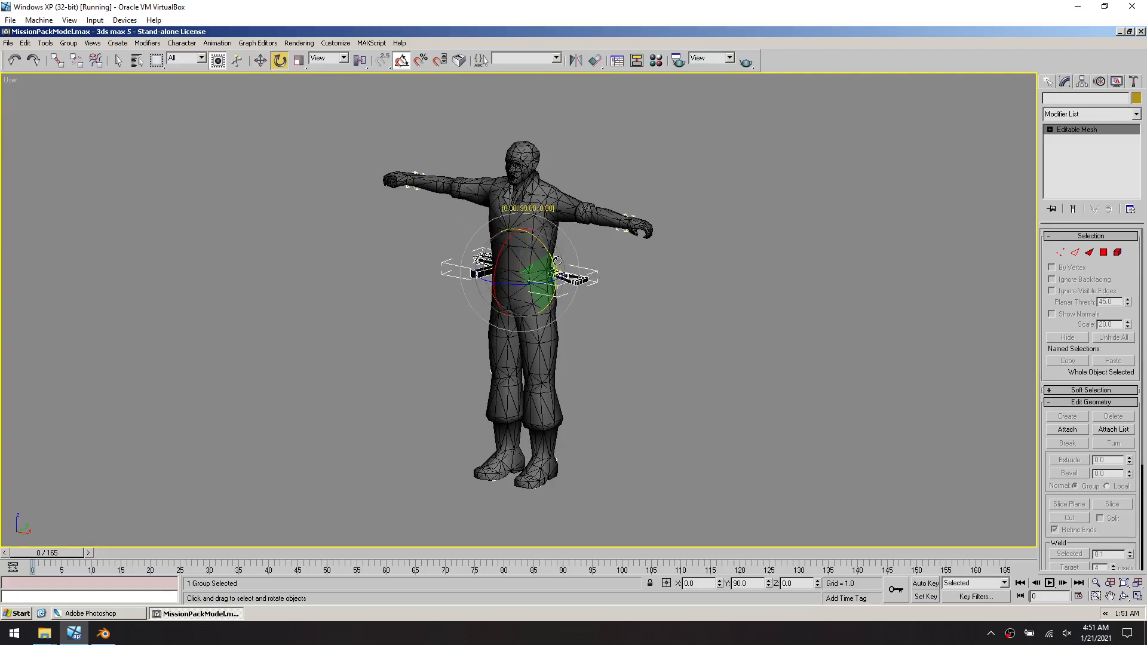
# Lay the weapon on its side and place it at the character's right hand, at about X -79.6, Y -15.5, Z 39.8
pyautogui.moveTo(495, 315); pyautogui.dragTo(568, 283, button='middle')
pyautogui.press('w')
pyautogui.moveTo(578, 278); pyautogui.dragTo(440, 315)
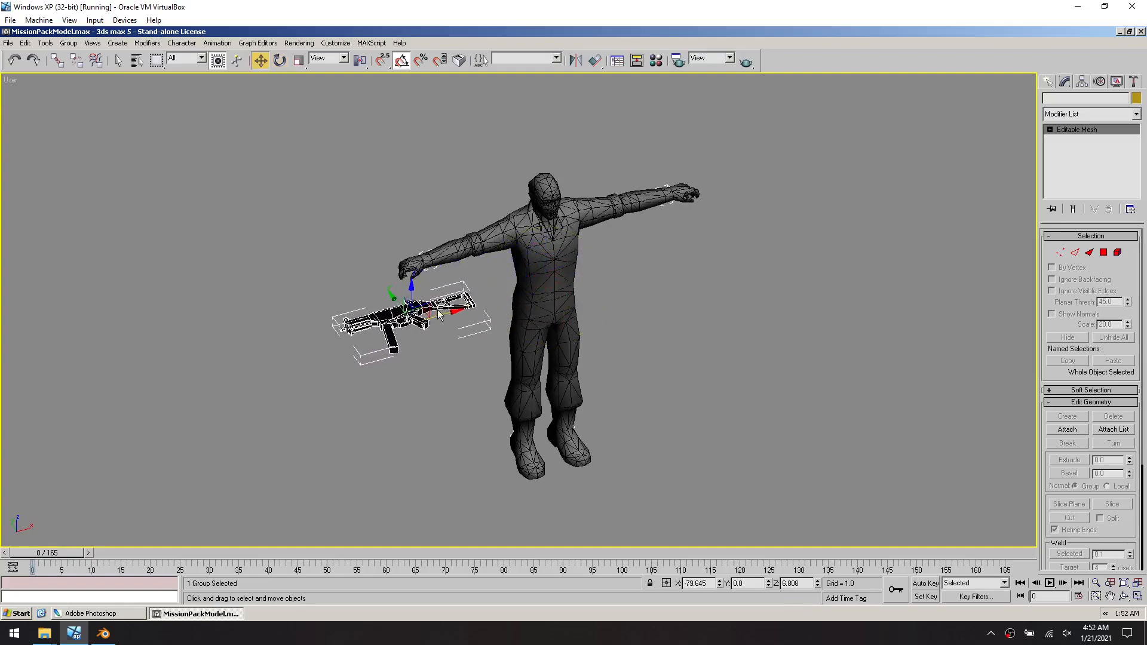
pyautogui.press('e')
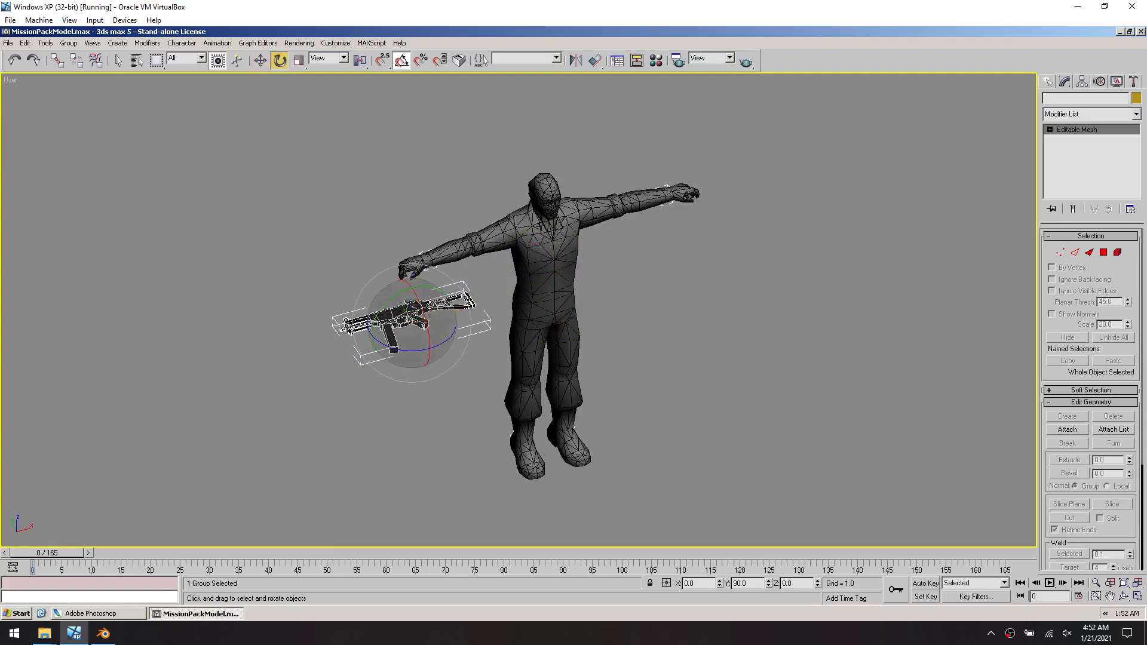
pyautogui.moveTo(420, 307); pyautogui.dragTo(341, 367)
pyautogui.press('w')
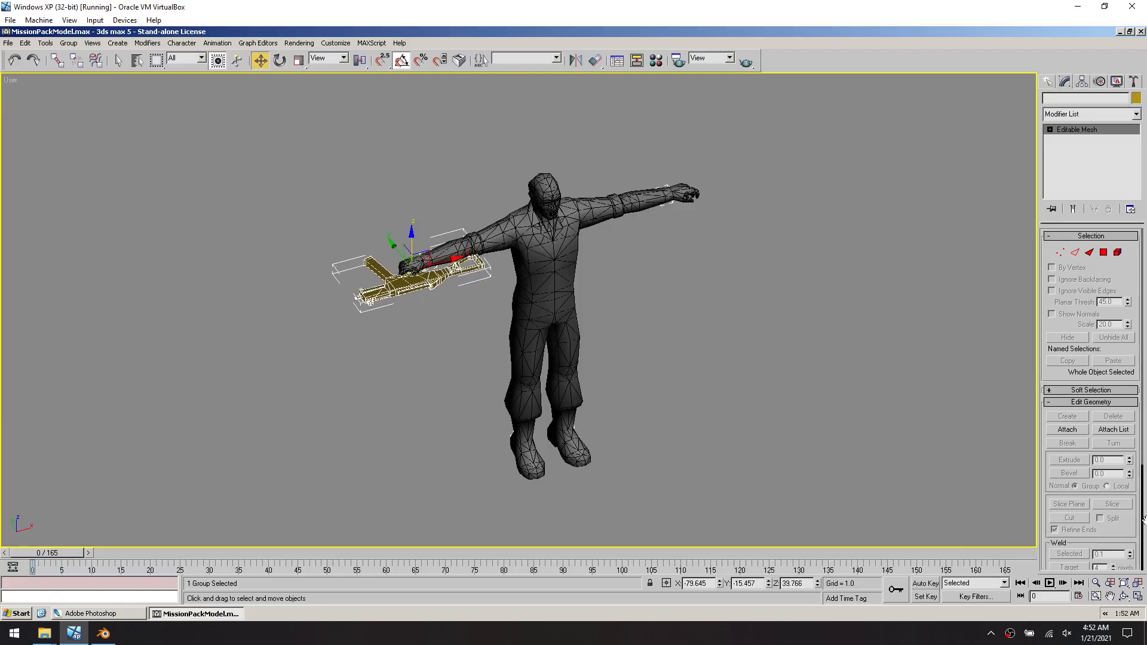
# Fine-tune the weapon's position so its grip sits in the right hand, at about X -84.3, Y -15.7, Z 41.0
pyautogui.moveTo(1127, 580); pyautogui.dragTo(1125, 570)
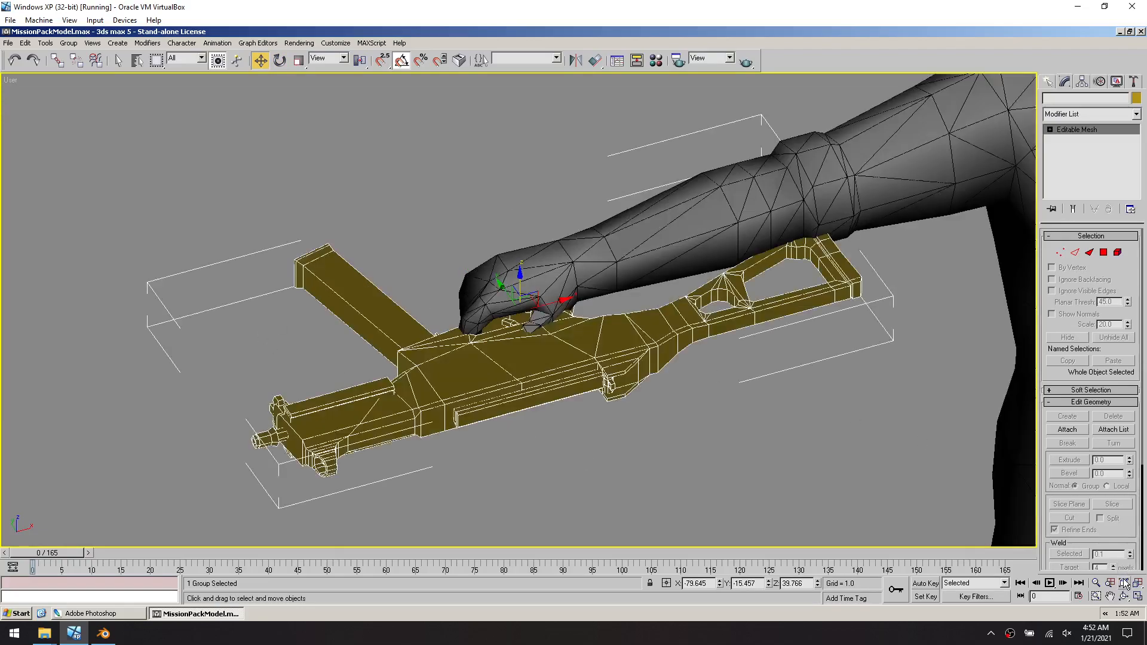
pyautogui.moveTo(1126, 584); pyautogui.dragTo(1124, 575)
pyautogui.rightClick(508, 362)
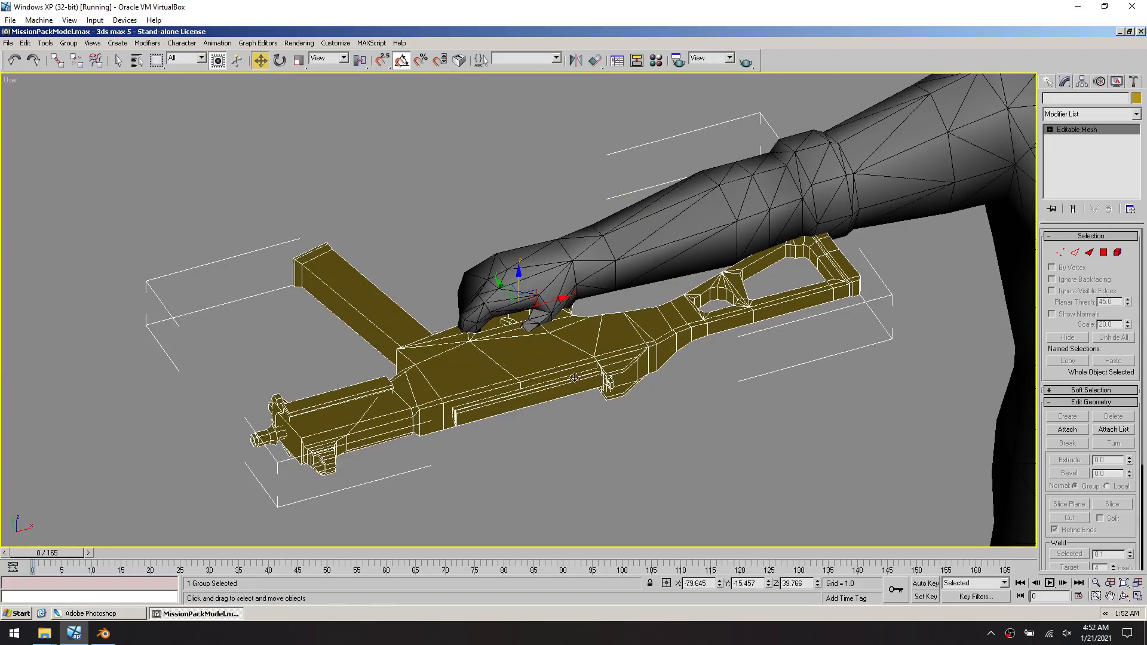
pyautogui.keyDown('alt'); pyautogui.moveTo(667, 349); pyautogui.dragTo(638, 351, button='middle'); pyautogui.keyUp('alt')
pyautogui.moveTo(565, 348)
pyautogui.mouseDown(button='middle')
pyautogui.moveTo(609, 351)
pyautogui.moveTo(485, 356)
pyautogui.moveTo(559, 349)
pyautogui.moveTo(509, 299)
pyautogui.moveTo(471, 319)
pyautogui.moveTo(509, 314)
pyautogui.moveTo(454, 311)
pyautogui.moveTo(431, 281)
pyautogui.moveTo(632, 395)
pyautogui.mouseUp(button='middle')
pyautogui.moveTo(395, 324); pyautogui.dragTo(364, 327)
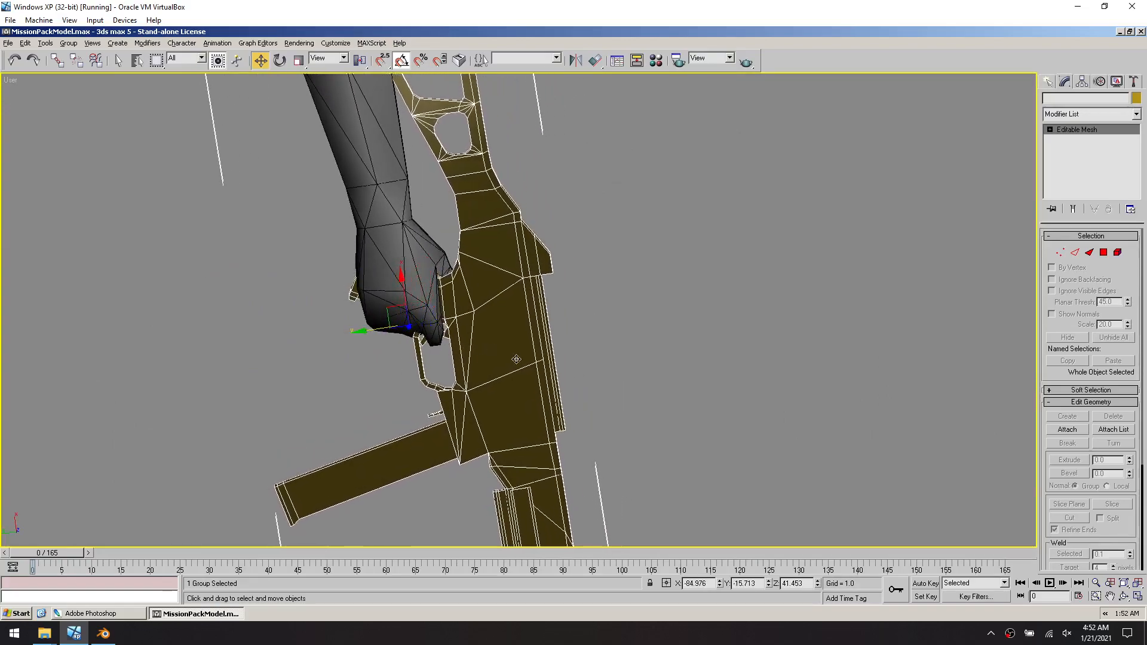
pyautogui.keyDown('alt'); pyautogui.moveTo(607, 379); pyautogui.dragTo(471, 311, button='middle'); pyautogui.keyUp('alt')
pyautogui.moveTo(452, 324); pyautogui.dragTo(459, 324)
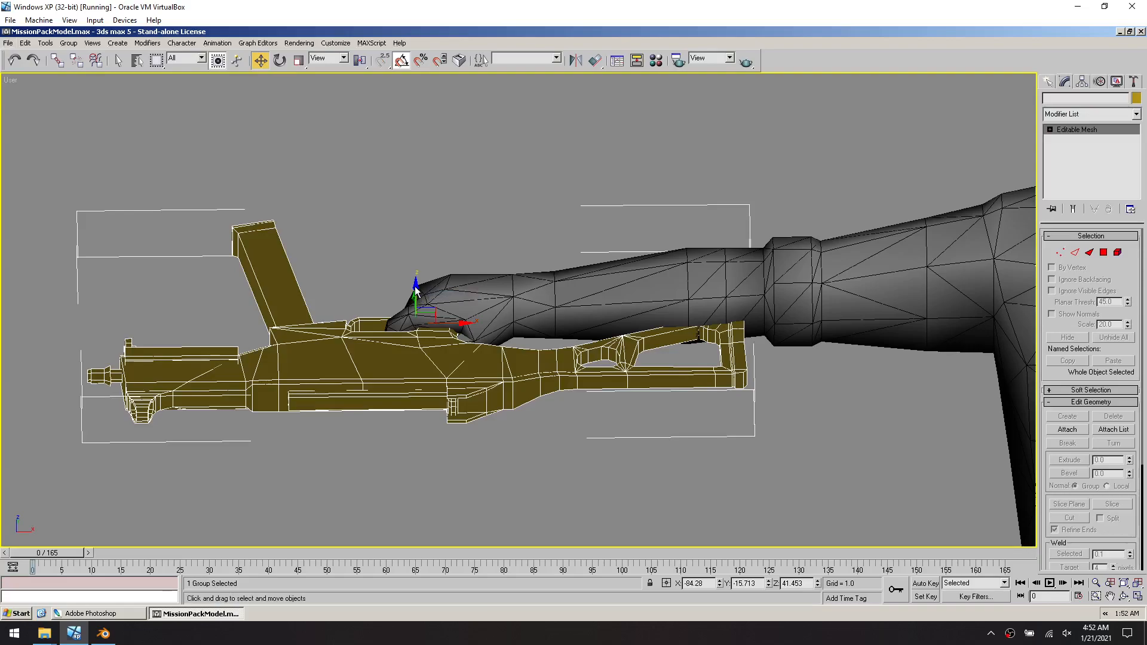
pyautogui.moveTo(417, 286); pyautogui.dragTo(417, 290)
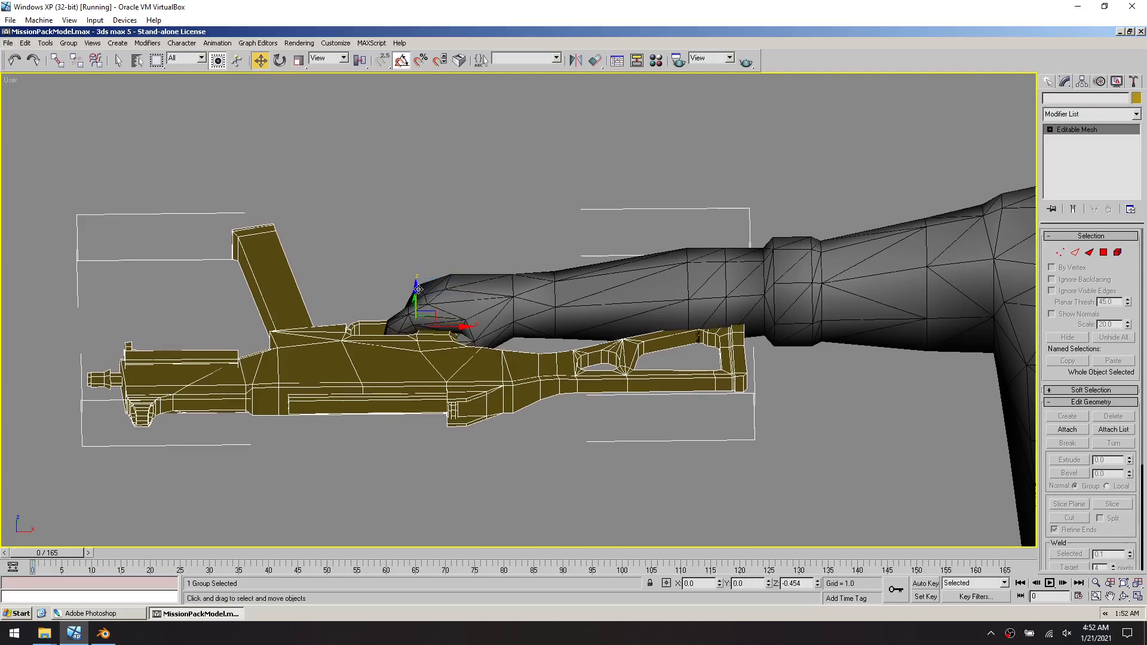
# Examine the weapon's fit in the character's hand from several angles and deselect the weapon
pyautogui.keyDown('alt'); pyautogui.moveTo(617, 390); pyautogui.dragTo(679, 379, button='middle'); pyautogui.keyUp('alt')
pyautogui.scroll(-6, 676, 356)
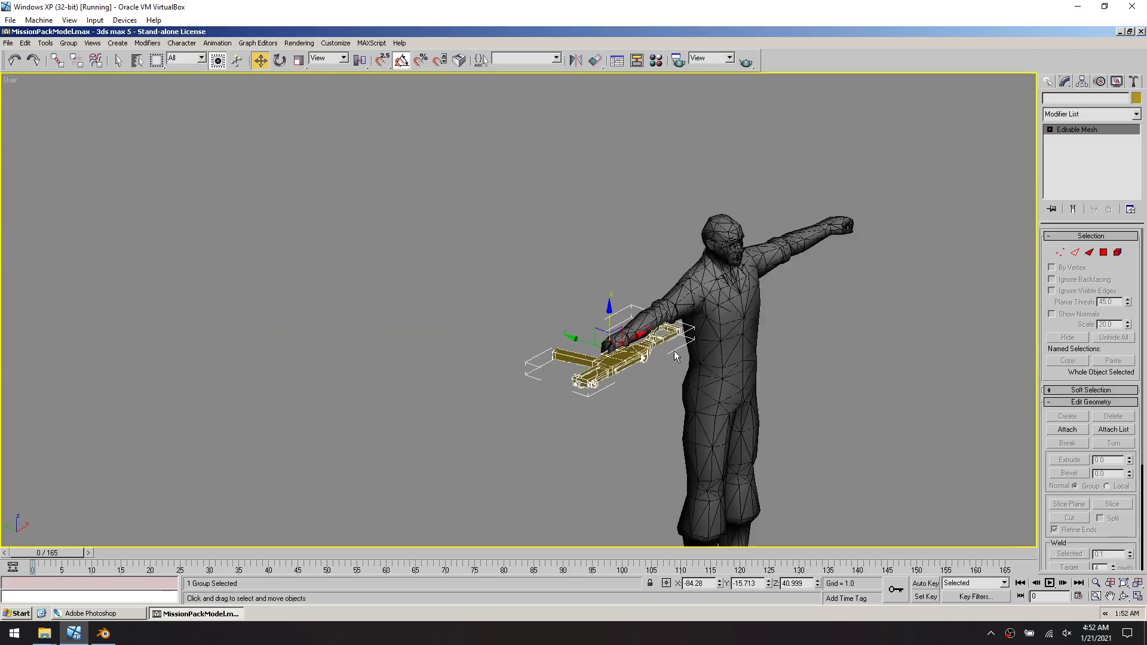
pyautogui.keyDown('alt'); pyautogui.moveTo(678, 331); pyautogui.dragTo(574, 209, button='middle'); pyautogui.keyUp('alt')
pyautogui.scroll(6, 630, 371)
pyautogui.keyDown('alt'); pyautogui.moveTo(593, 267); pyautogui.dragTo(594, 384, button='middle'); pyautogui.keyUp('alt')
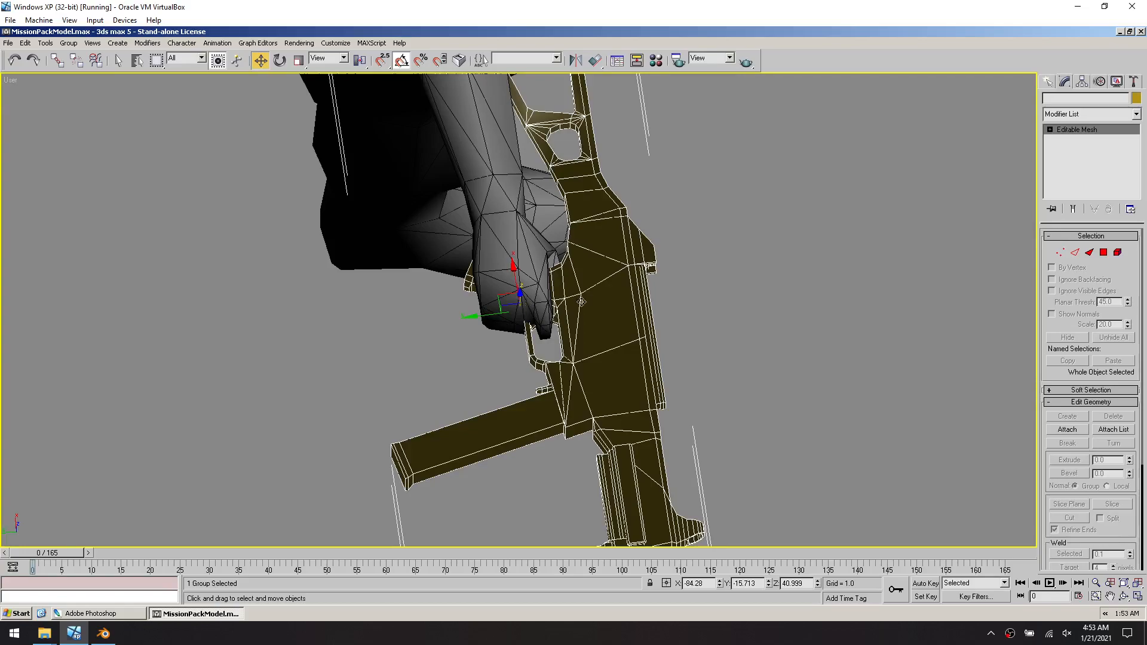
pyautogui.keyDown('alt'); pyautogui.moveTo(703, 296); pyautogui.dragTo(602, 313, button='middle'); pyautogui.keyUp('alt')
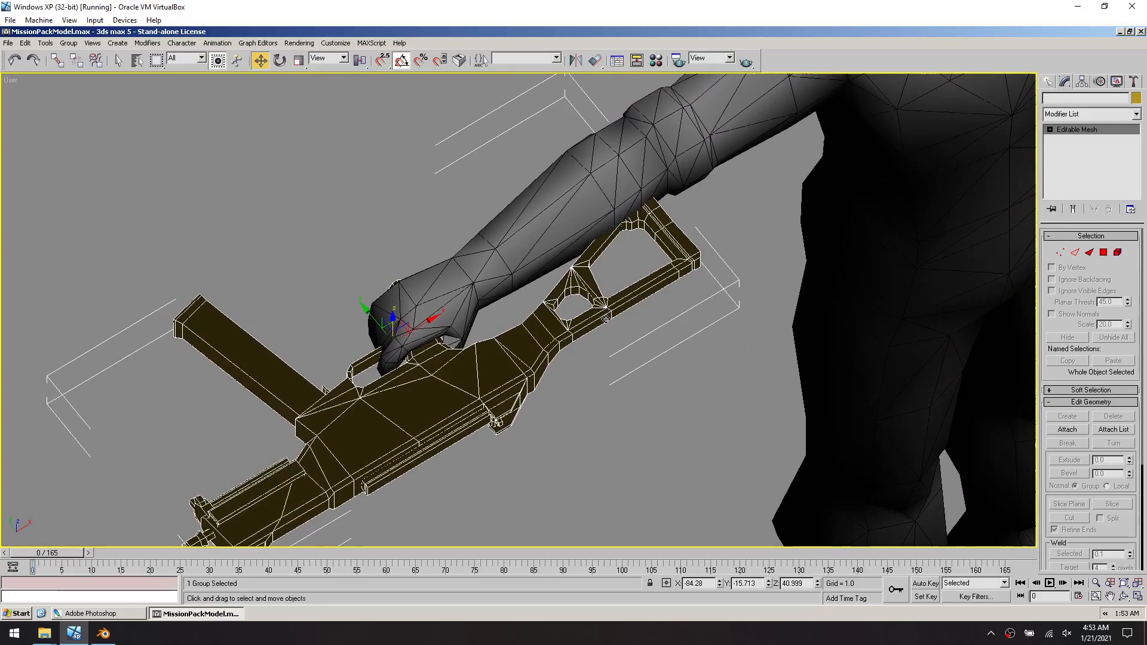
pyautogui.scroll(-2, 500, 341)
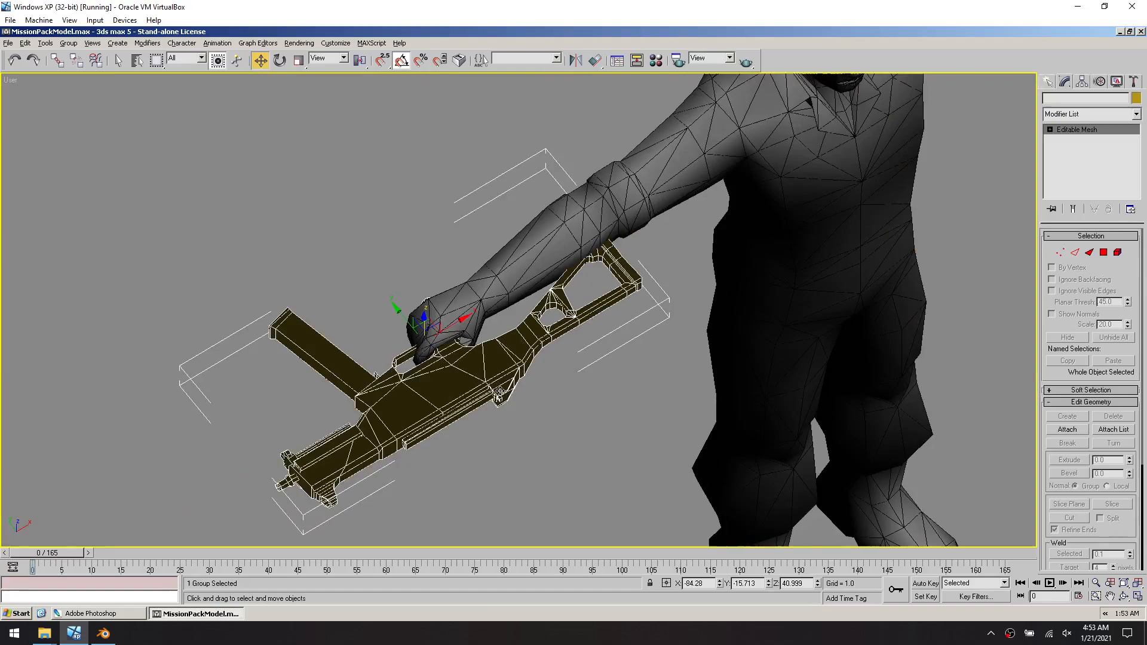
pyautogui.keyDown('alt'); pyautogui.moveTo(529, 396); pyautogui.dragTo(532, 419, button='middle'); pyautogui.keyUp('alt')
pyautogui.click(533, 421)
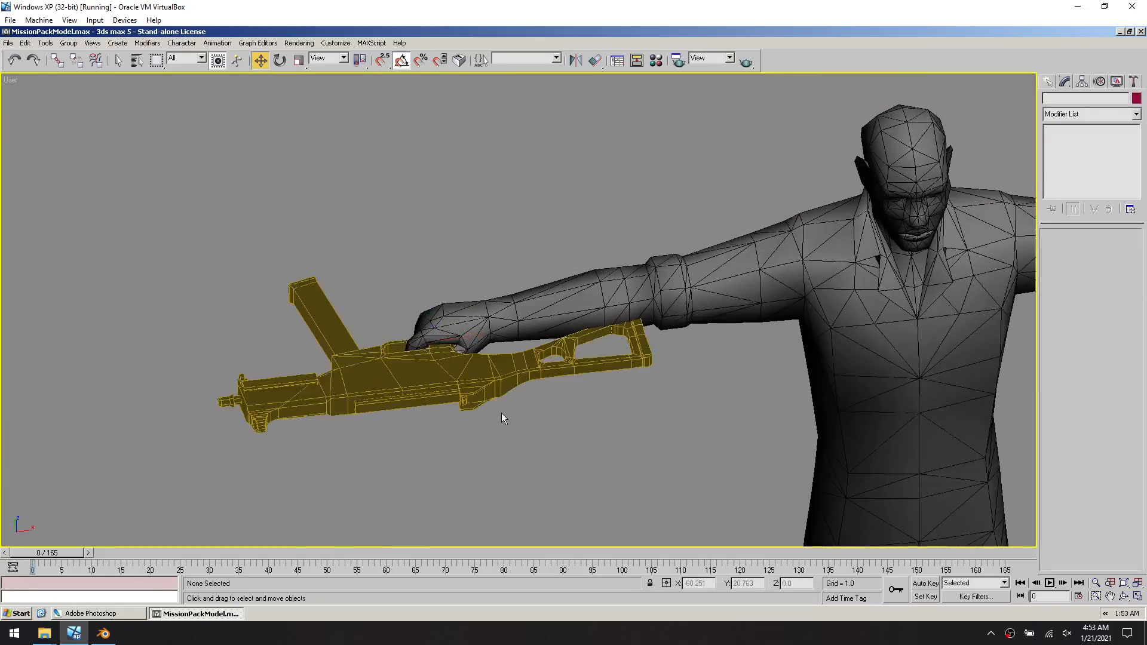
# Apply the pz_ump40.rsb texture from the ump40 asset folder to the weapon and close the Asset Browser
pyautogui.click(1133, 81)
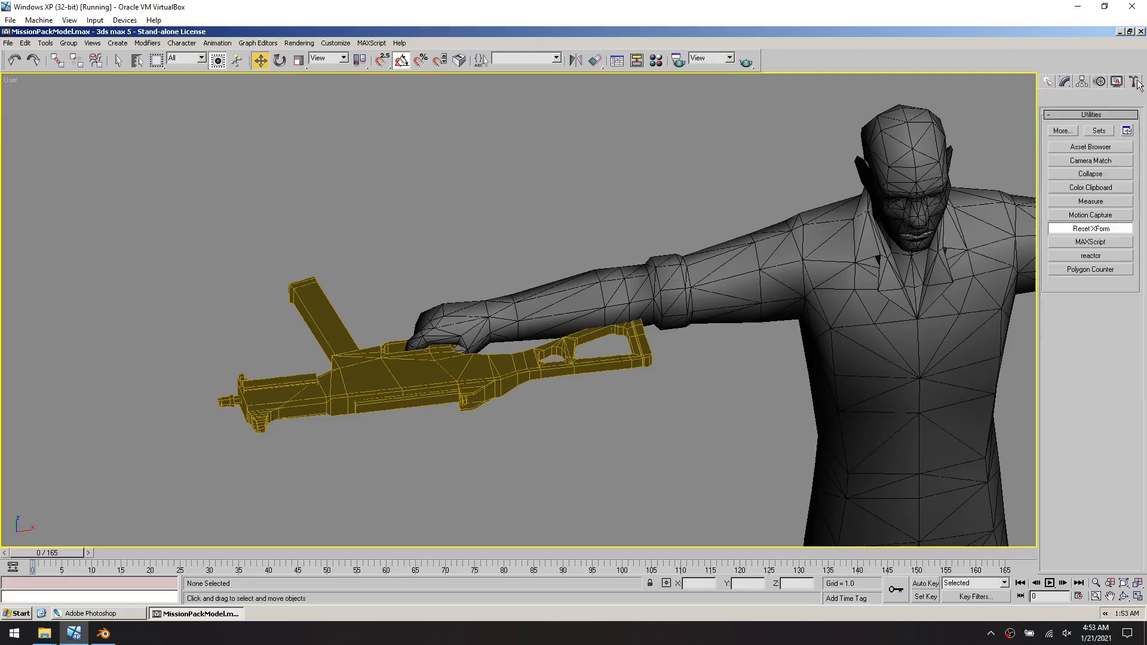
pyautogui.click(1101, 149)
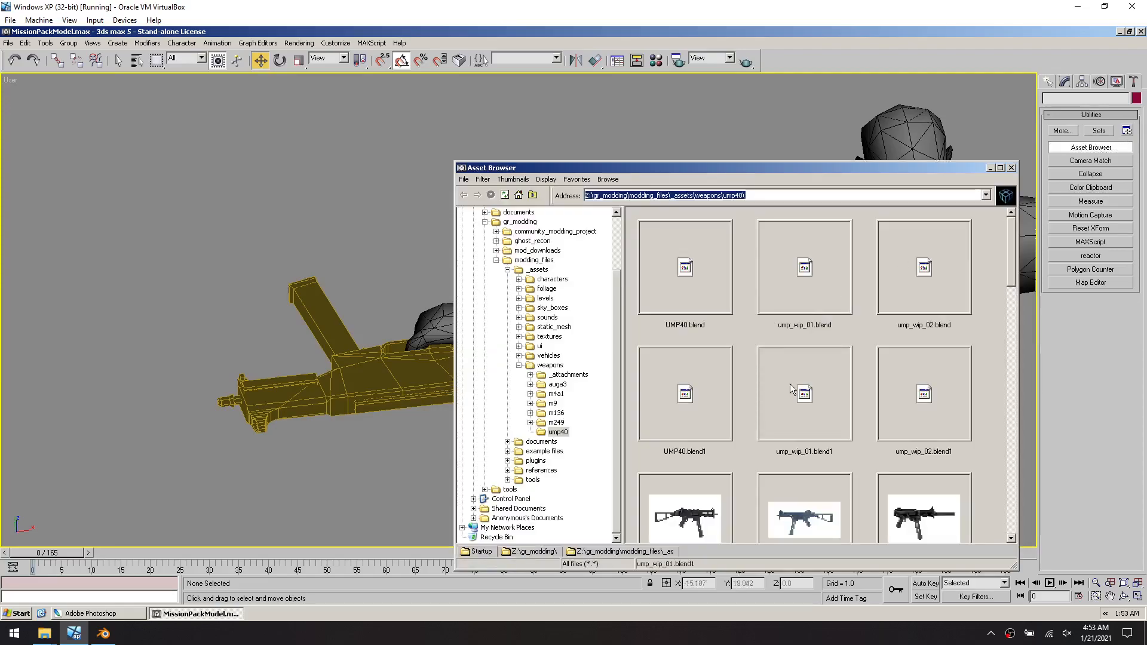
pyautogui.moveTo(1009, 266); pyautogui.dragTo(1027, 521)
pyautogui.click(675, 464)
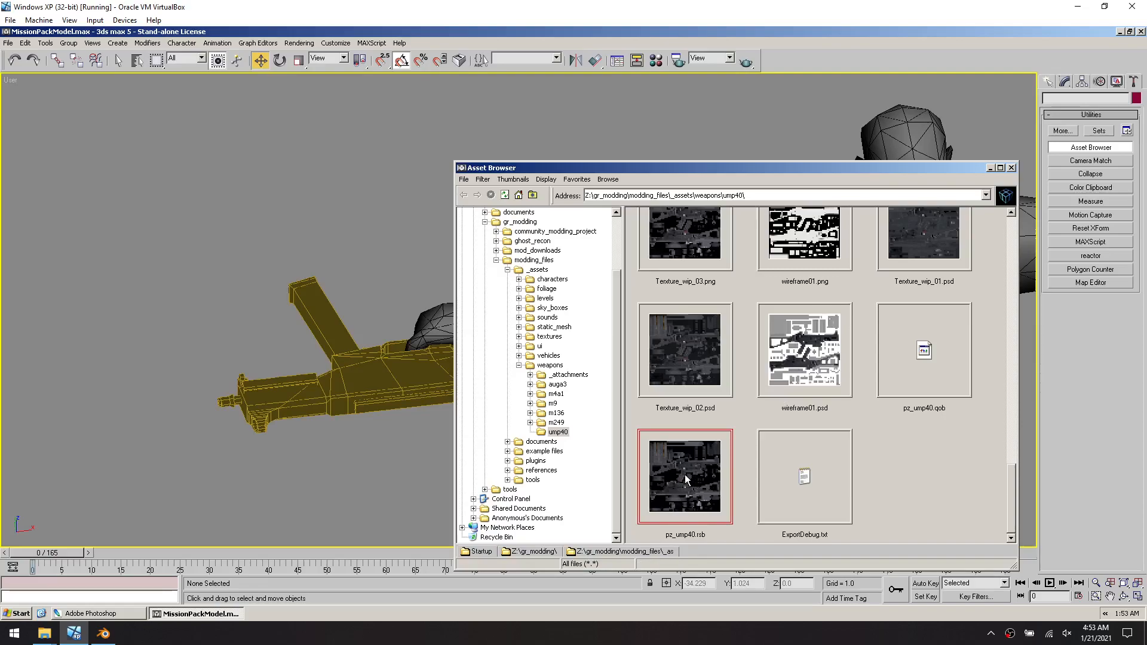
pyautogui.moveTo(684, 474); pyautogui.dragTo(337, 405)
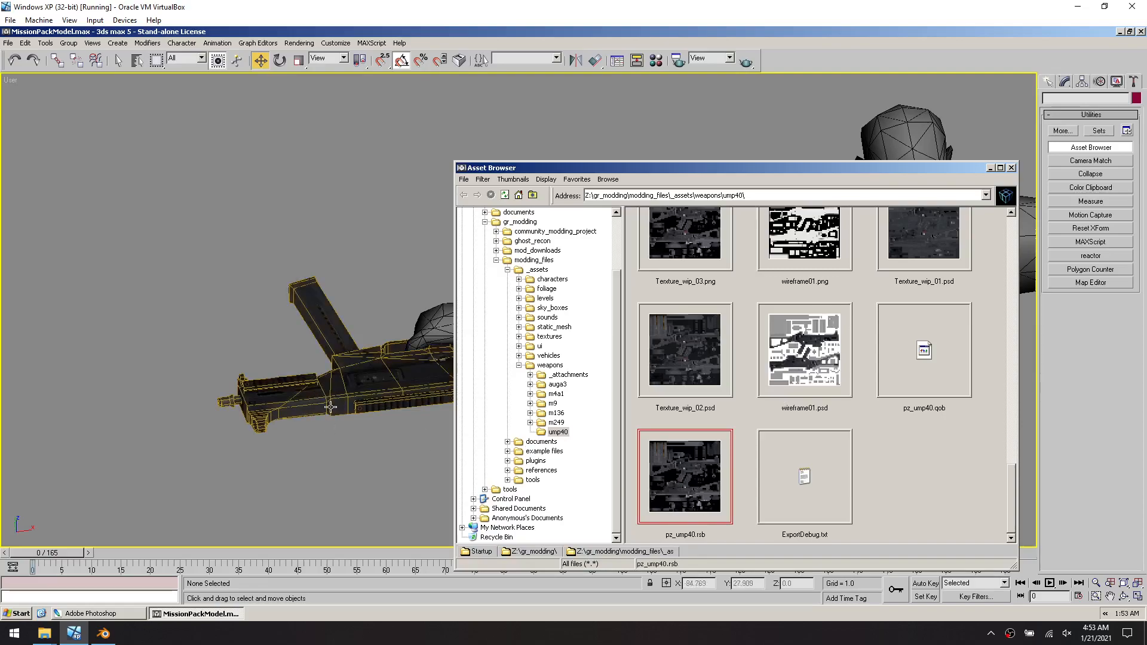
pyautogui.click(1012, 168)
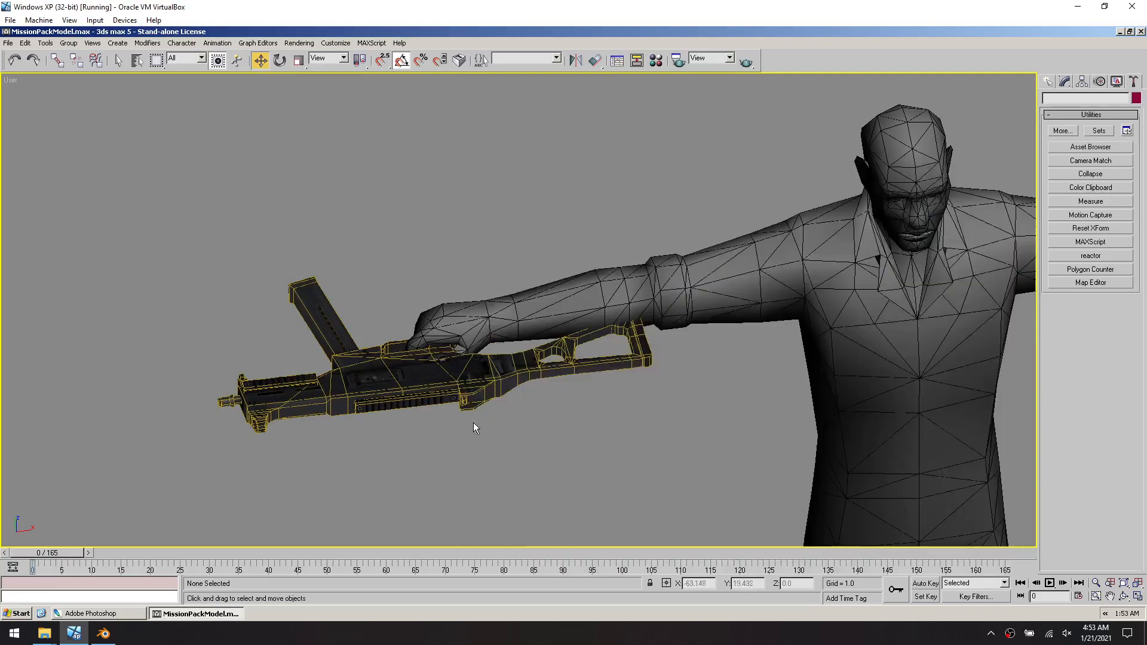
# Create two Point helpers in the empty space above the weapon
pyautogui.moveTo(618, 398); pyautogui.dragTo(596, 285, button='middle')
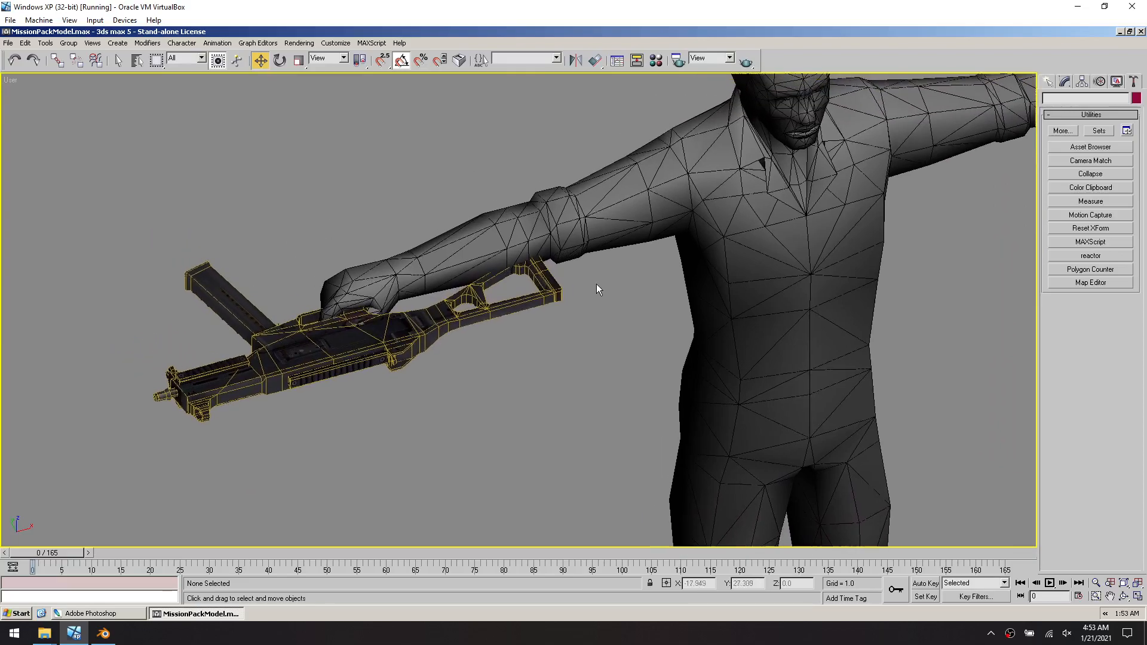
pyautogui.scroll(-2, 596, 285)
pyautogui.moveTo(592, 335); pyautogui.dragTo(603, 375, button='middle')
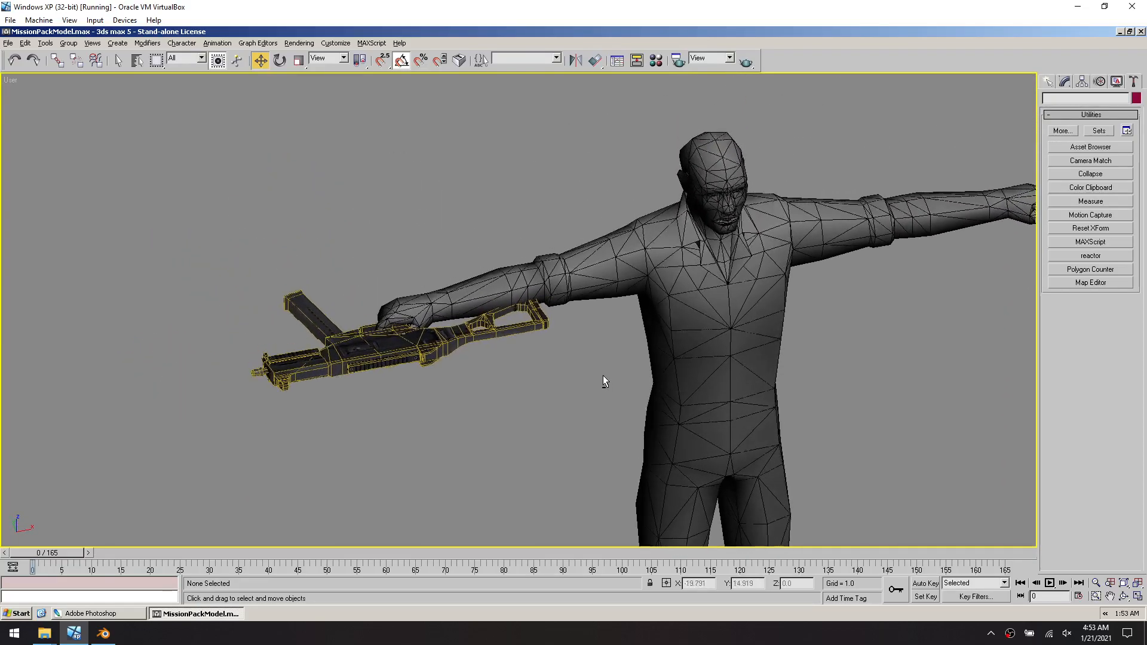
pyautogui.click(1049, 82)
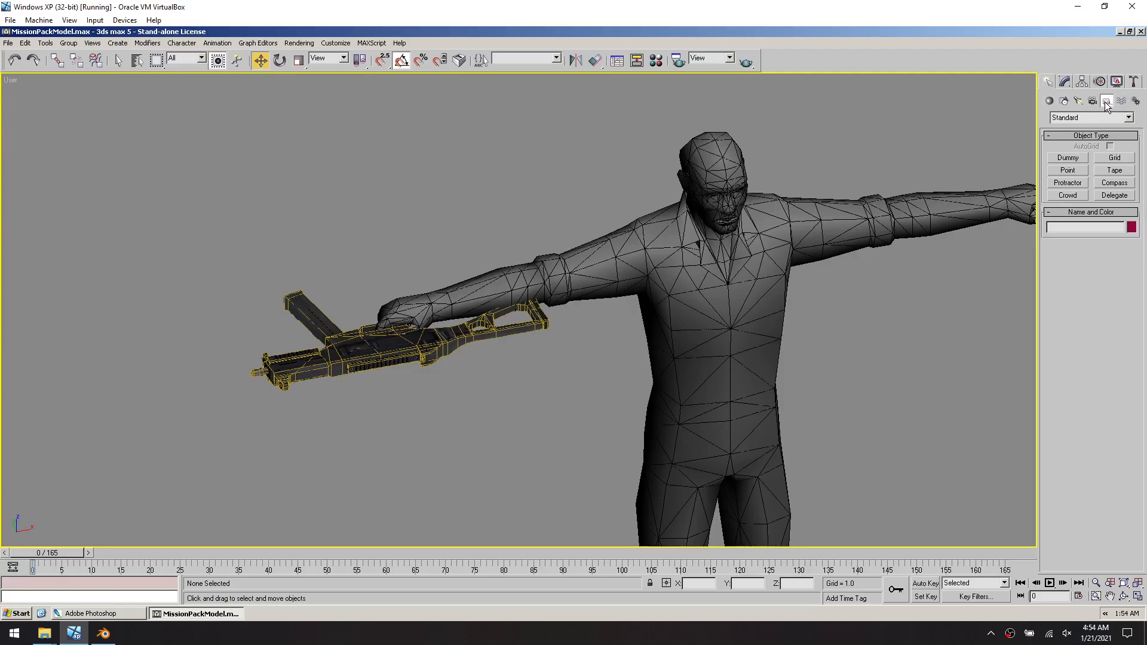
pyautogui.click(1063, 170)
pyautogui.click(326, 218)
pyautogui.click(399, 206)
pyautogui.press('w')
pyautogui.click(454, 229)
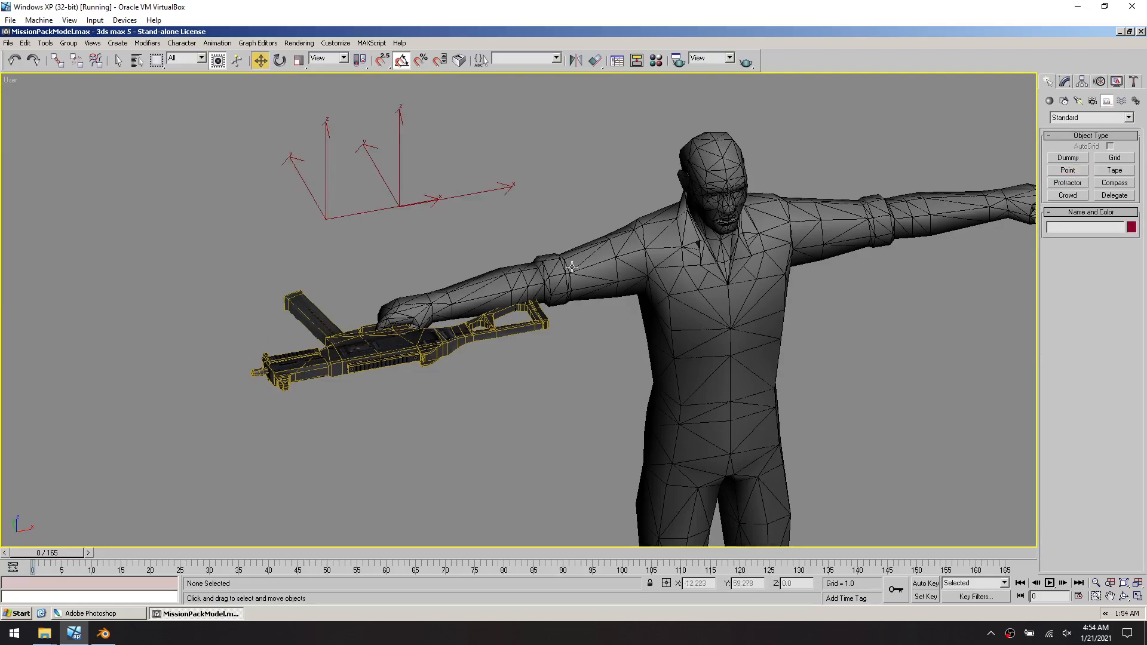
# Hide the character mesh and centre the Point02 helper on the RHand bone in X, Y and Z position
pyautogui.rightClick(683, 267)
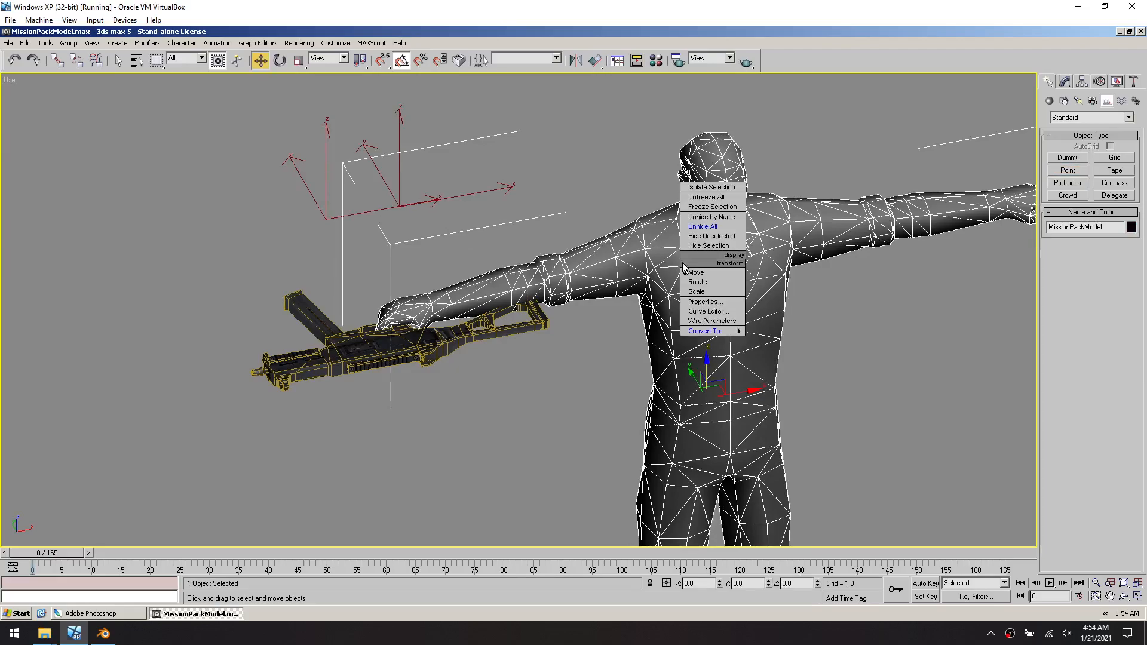
pyautogui.click(711, 245)
pyautogui.click(455, 198)
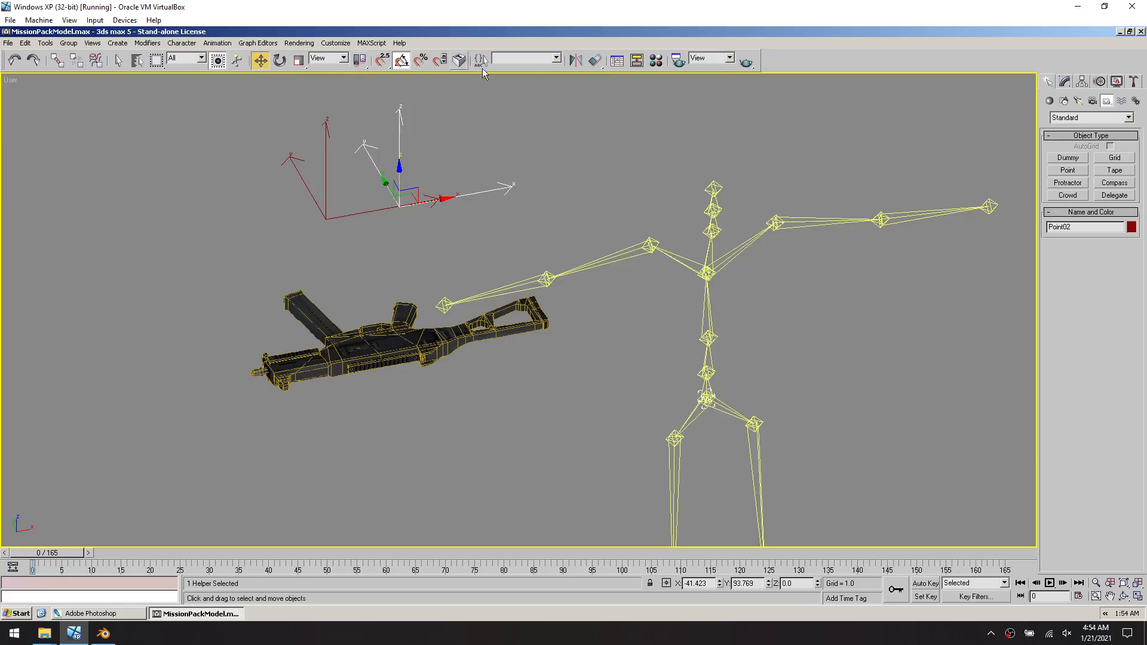
pyautogui.click(596, 61)
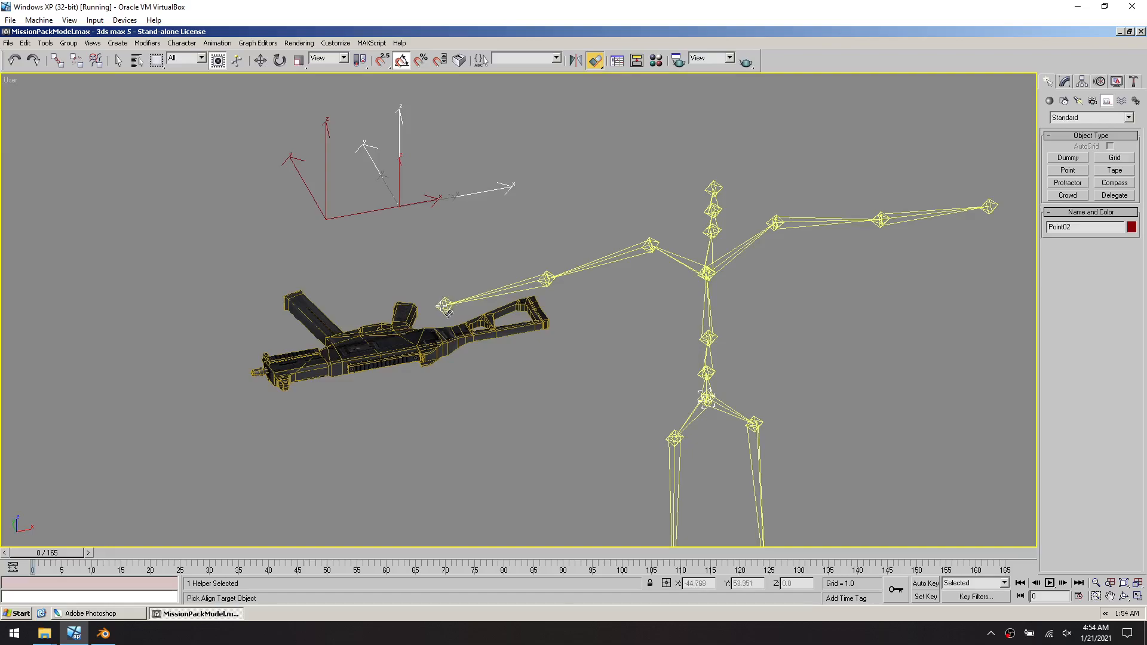
pyautogui.click(444, 306)
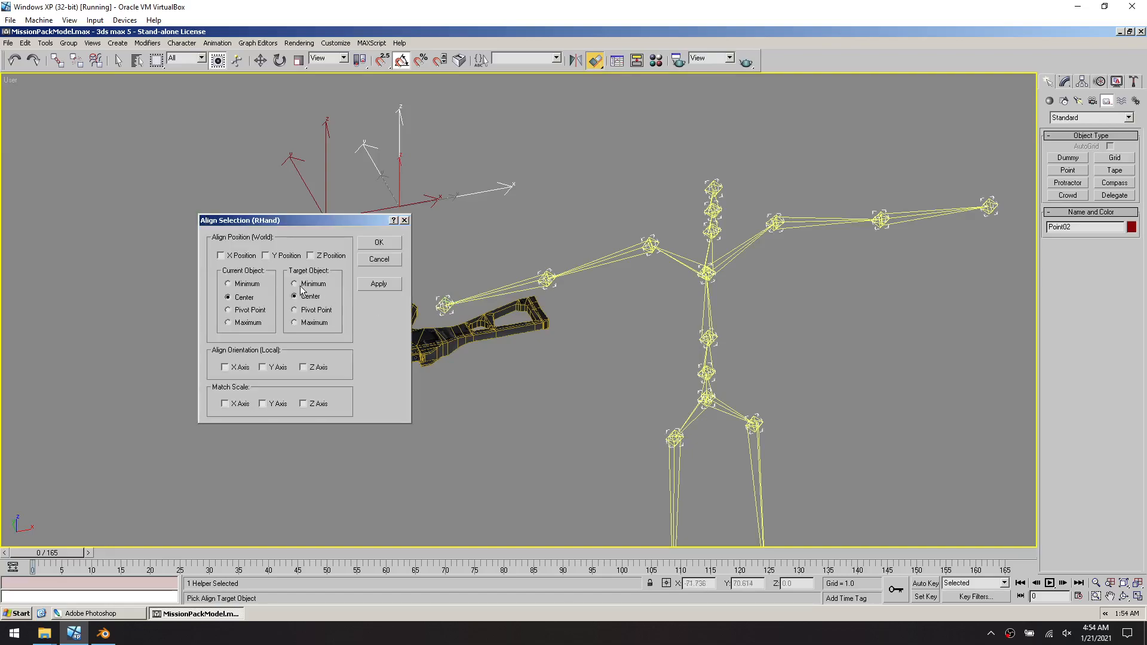
pyautogui.click(237, 259)
pyautogui.click(282, 255)
pyautogui.click(327, 257)
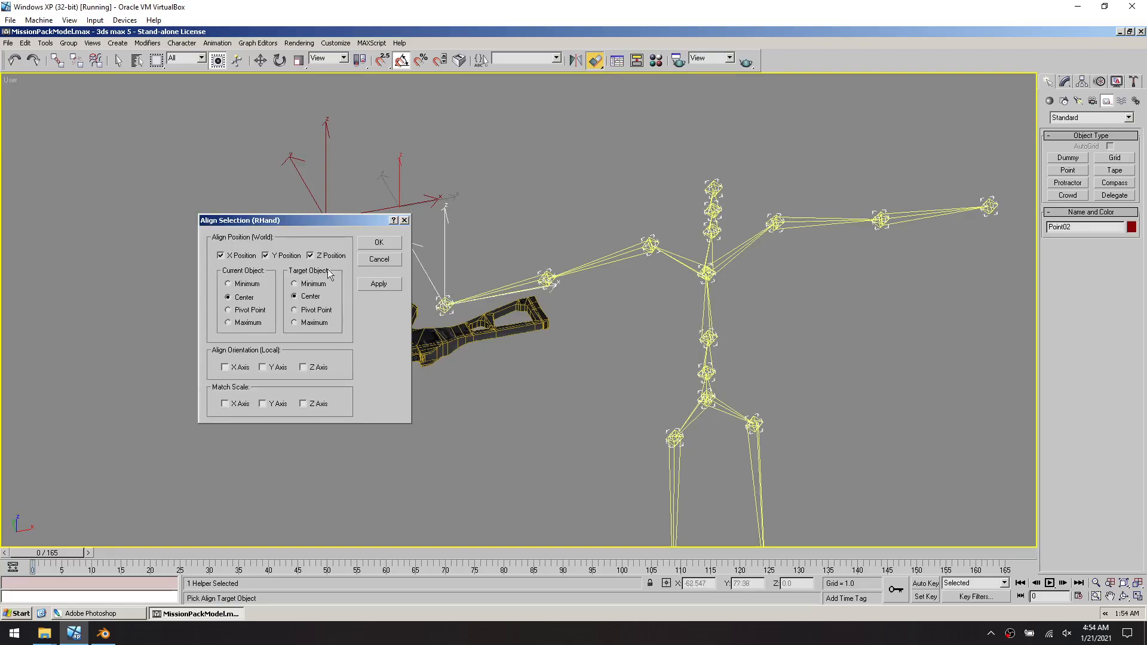
# Match the Point02 helper's orientation to the RHand bone on the X, Y and Z axes and apply the alignment
pyautogui.click(242, 366)
pyautogui.click(265, 368)
pyautogui.click(327, 369)
pyautogui.moveTo(227, 220); pyautogui.dragTo(98, 222)
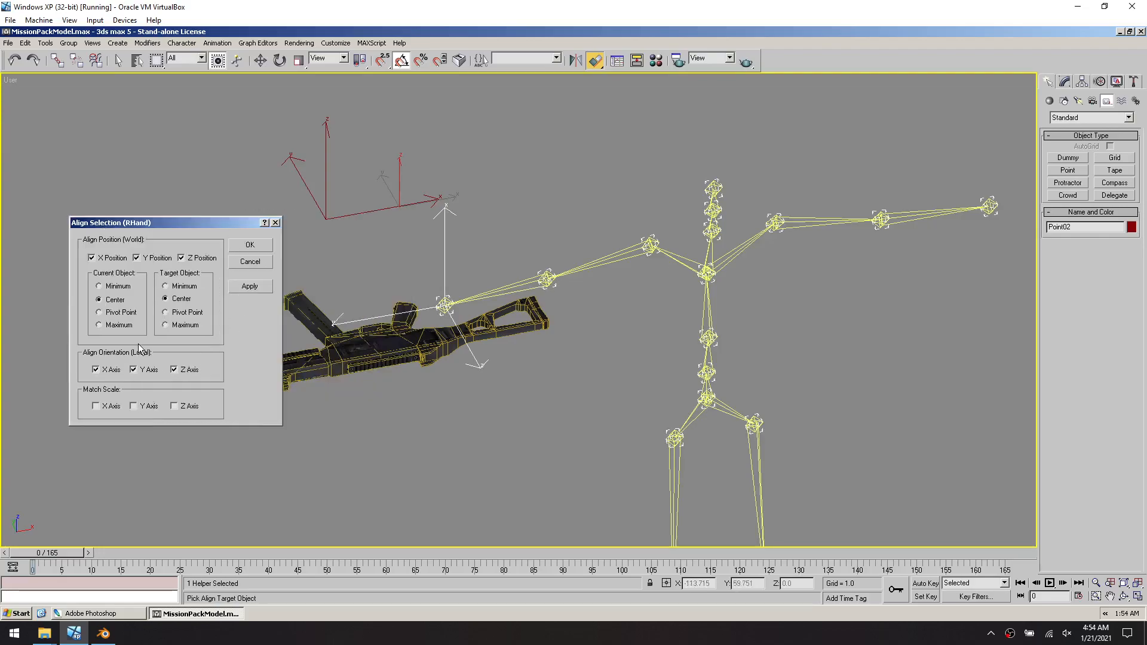
pyautogui.click(258, 284)
pyautogui.click(253, 242)
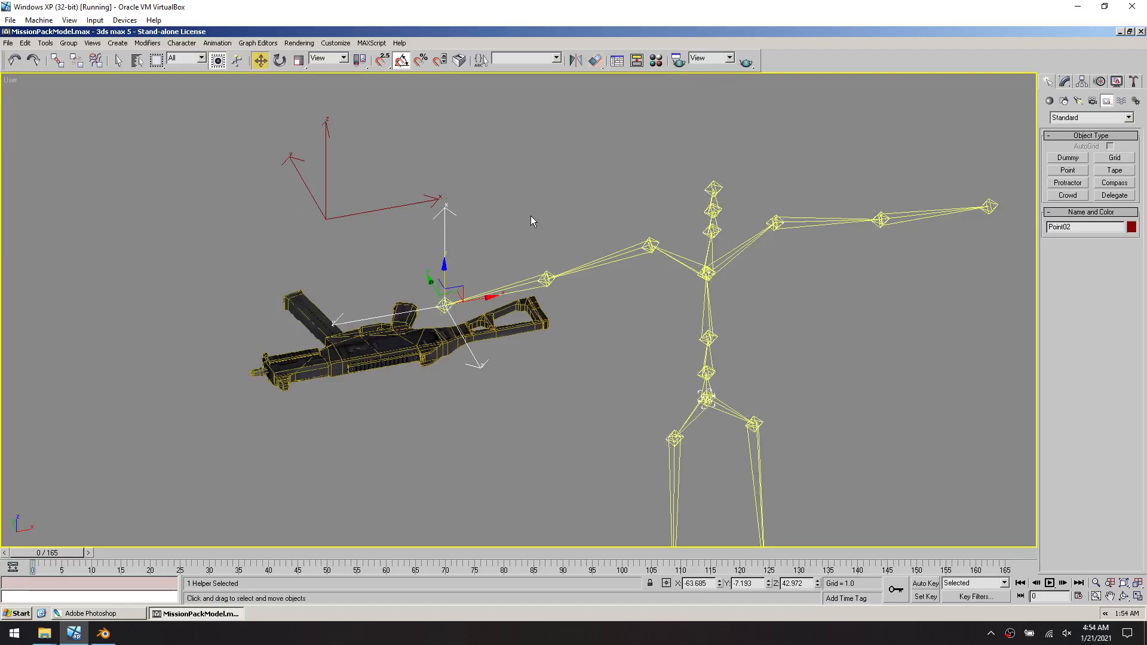
# Align the Point01 helper to the SpineTop bone in position and orientation on all three axes
pyautogui.click(338, 217)
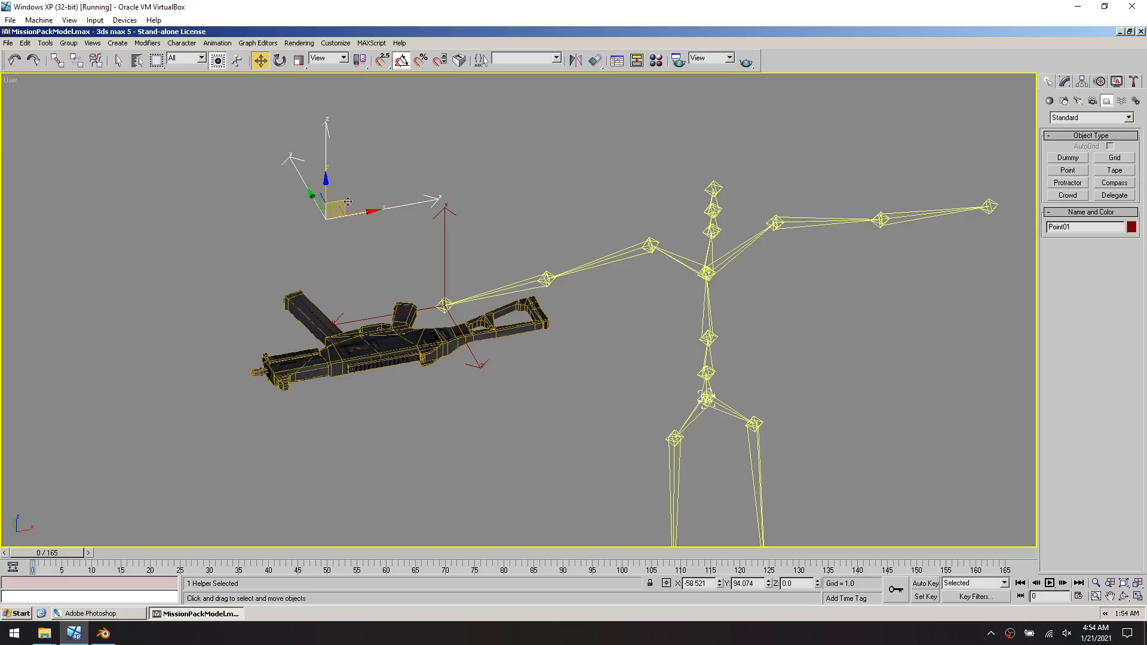
pyautogui.click(577, 61)
pyautogui.click(633, 272)
pyautogui.click(595, 60)
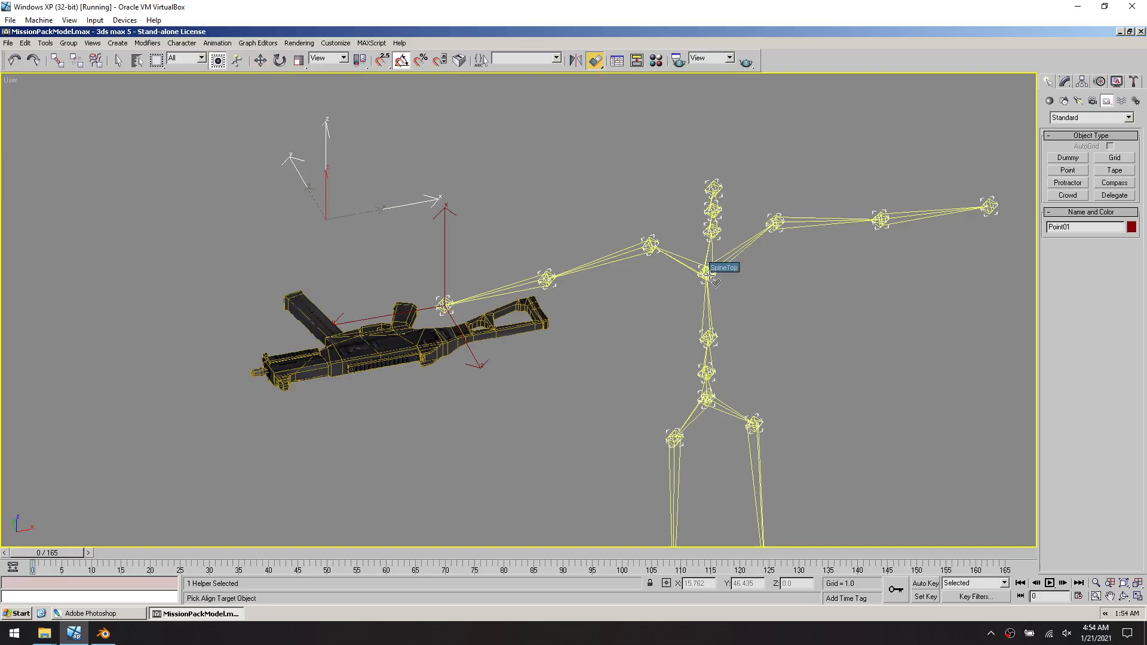
pyautogui.click(711, 274)
pyautogui.click(103, 258)
pyautogui.click(139, 258)
pyautogui.click(184, 259)
pyautogui.click(114, 370)
pyautogui.click(149, 370)
pyautogui.click(189, 370)
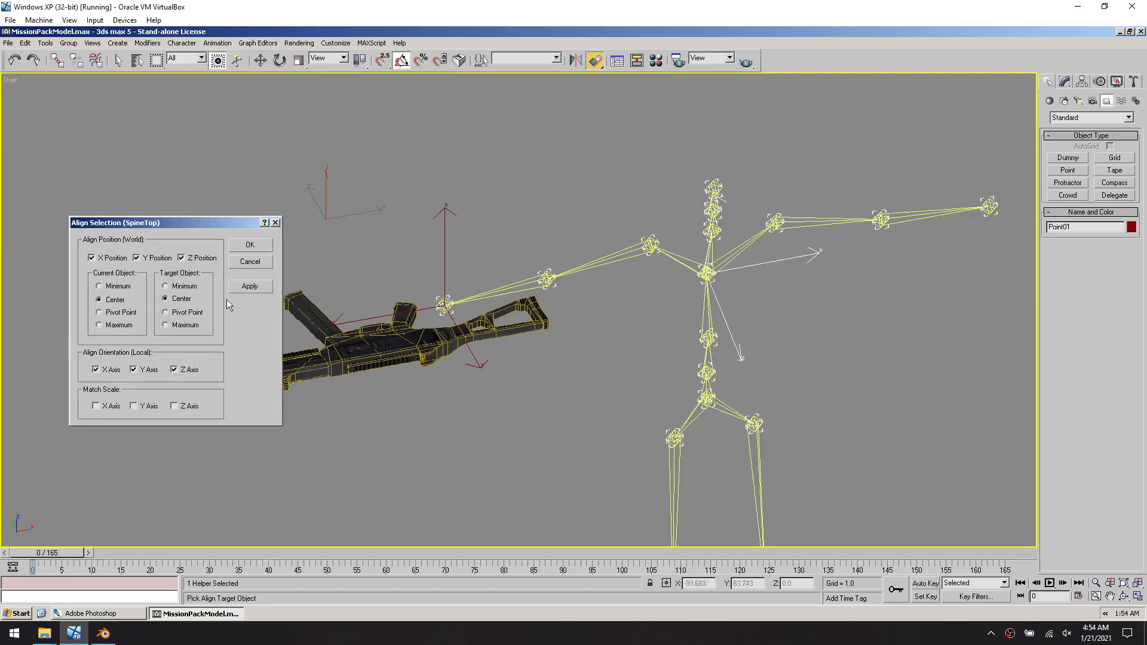
pyautogui.click(257, 246)
# Try linking the weapon group to the right-hand point helper as its parent, and undo the helper's test move
pyautogui.click(495, 430)
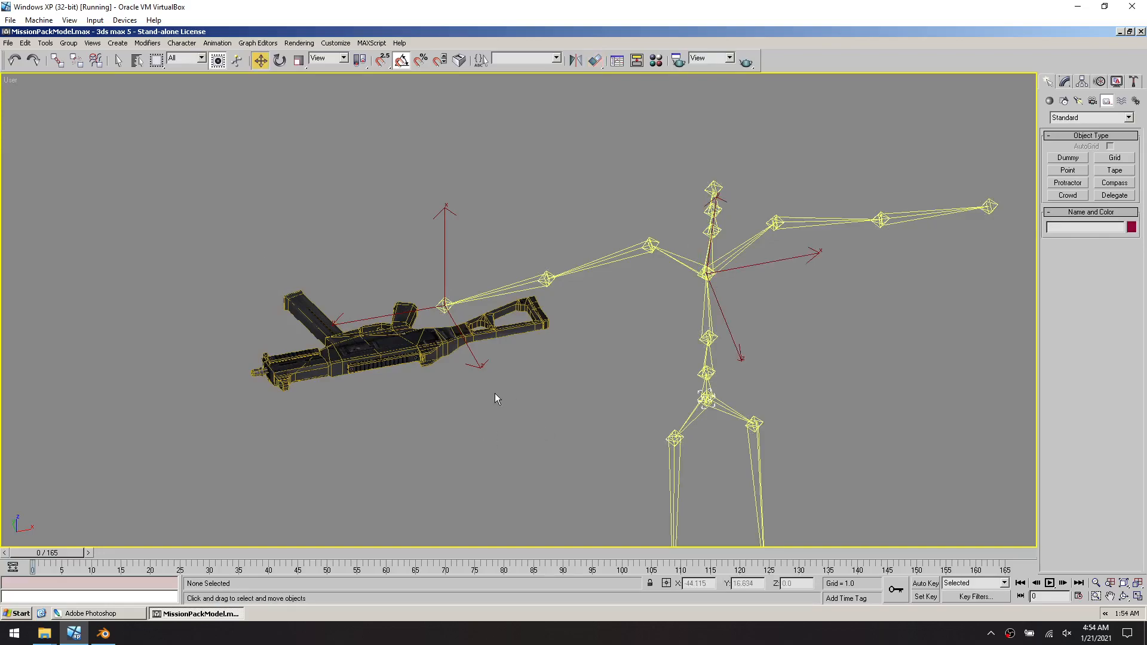
pyautogui.click(382, 359)
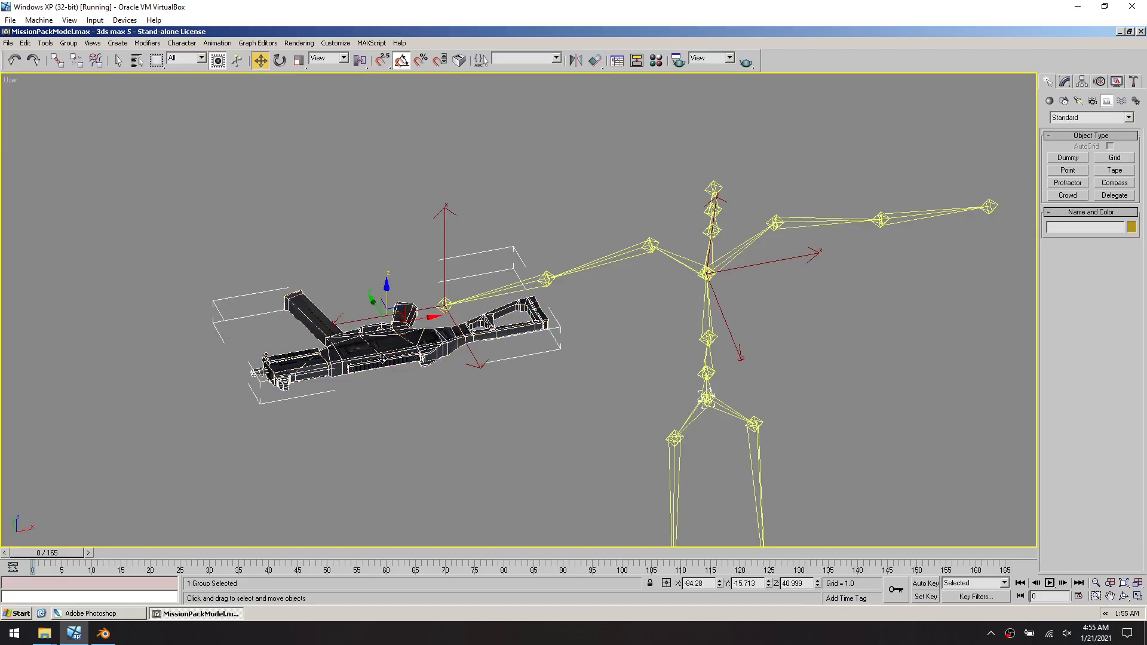
pyautogui.click(482, 388)
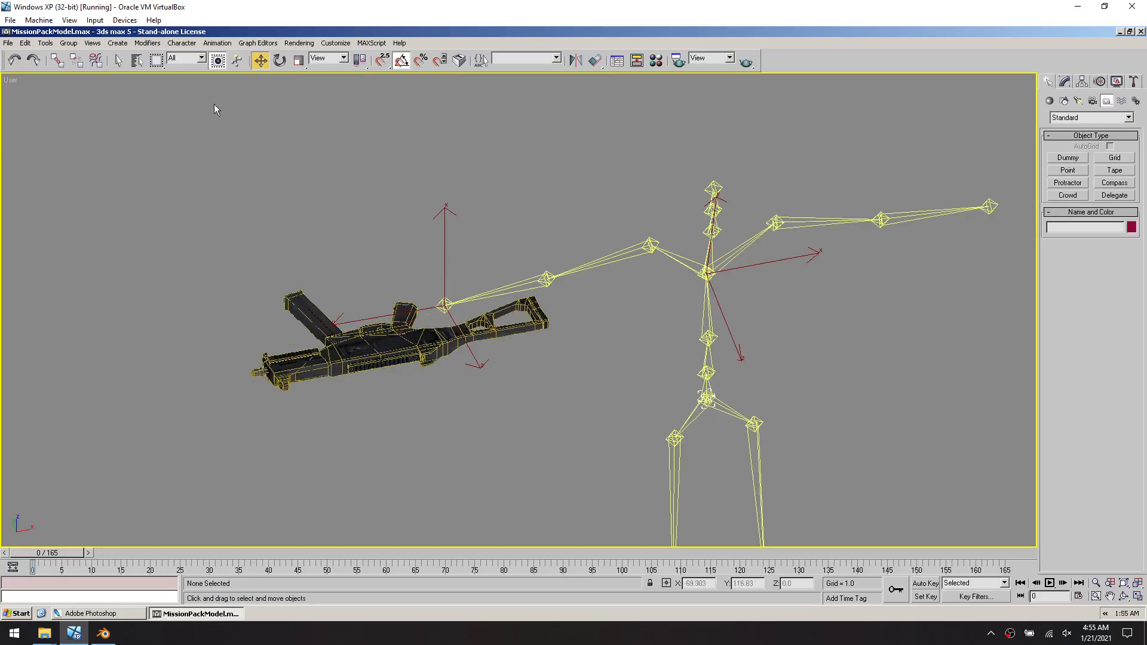
pyautogui.click(57, 60)
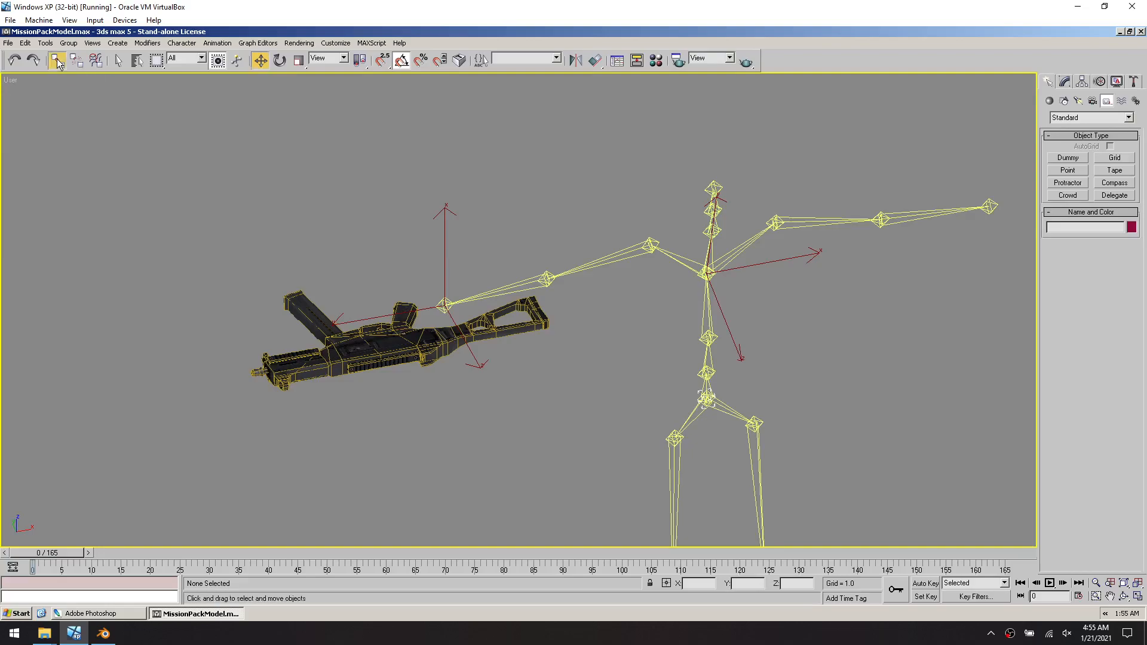
pyautogui.click(424, 344)
pyautogui.moveTo(423, 344); pyautogui.dragTo(447, 239)
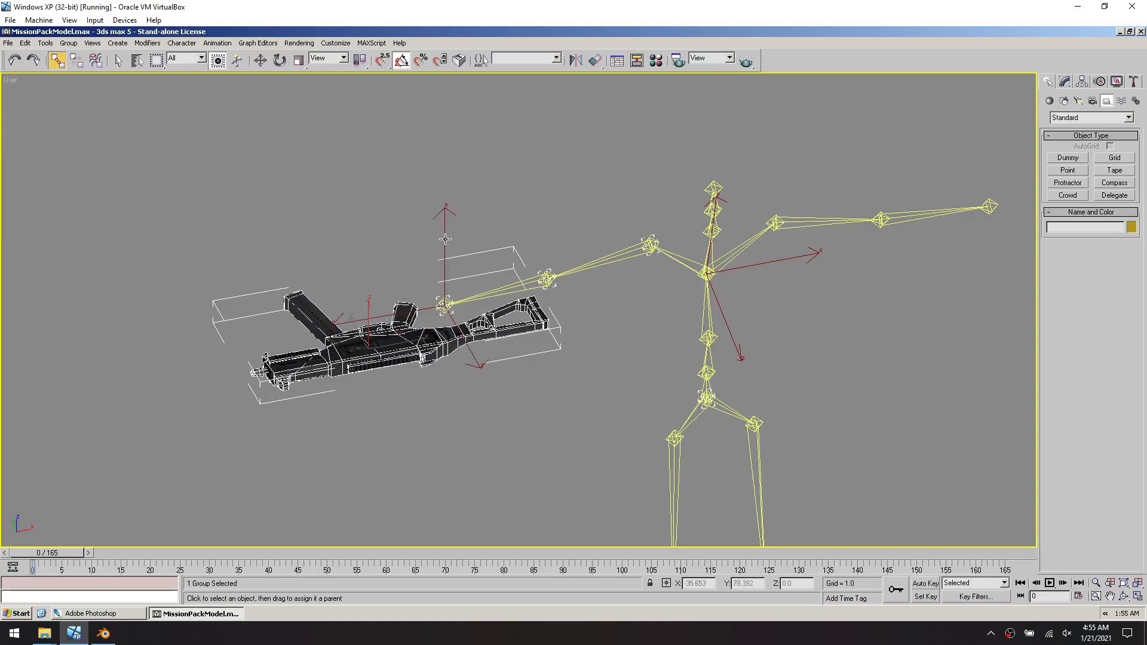
pyautogui.press('w')
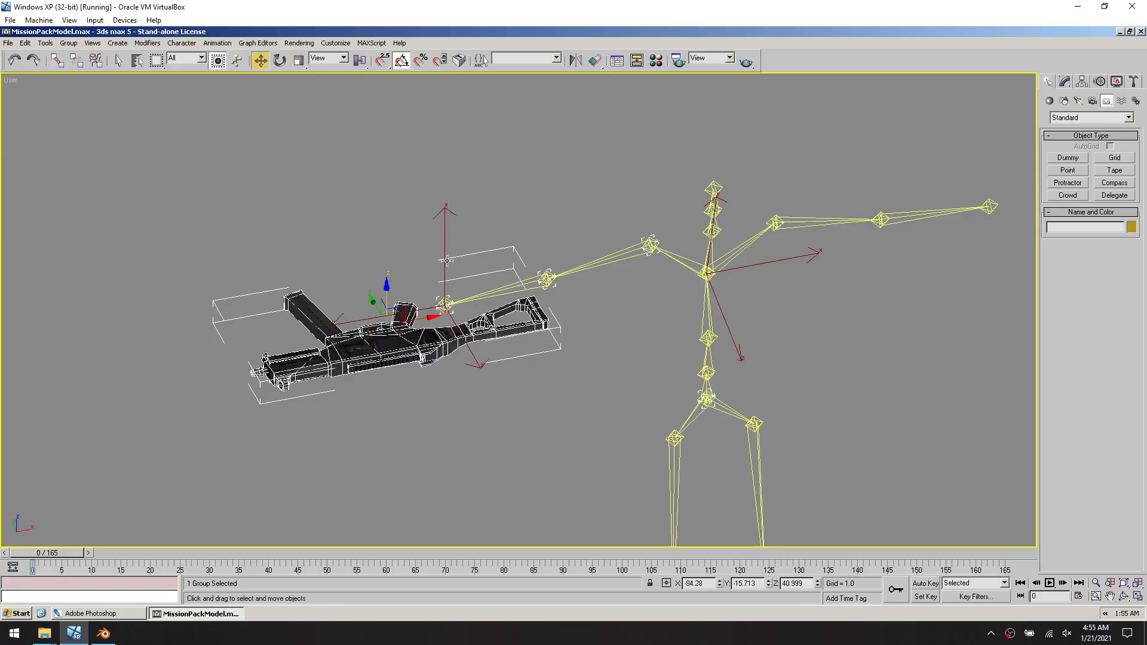
pyautogui.click(459, 341)
pyautogui.moveTo(444, 266)
pyautogui.mouseDown()
pyautogui.moveTo(448, 232)
pyautogui.moveTo(451, 263)
pyautogui.mouseUp()
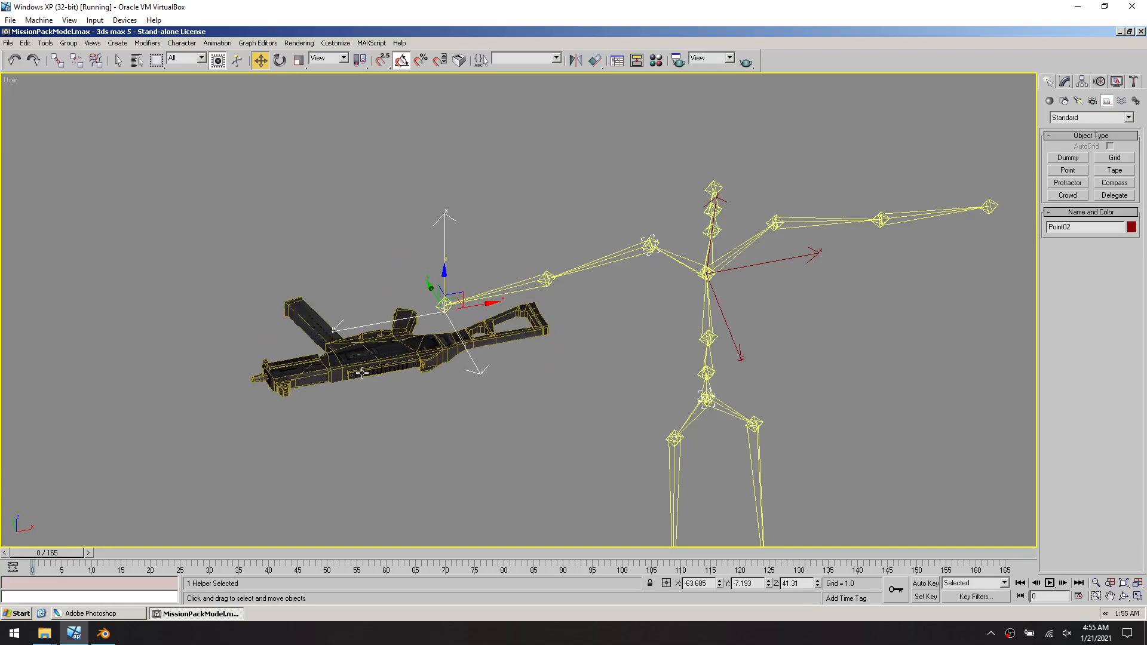
pyautogui.hotkey('ctrl', 'z')
# Link the right-hand point helper to the weapon group as its parent and test the link by moving the weapon
pyautogui.click(133, 209)
pyautogui.click(56, 60)
pyautogui.moveTo(443, 252); pyautogui.dragTo(381, 359)
pyautogui.press('w')
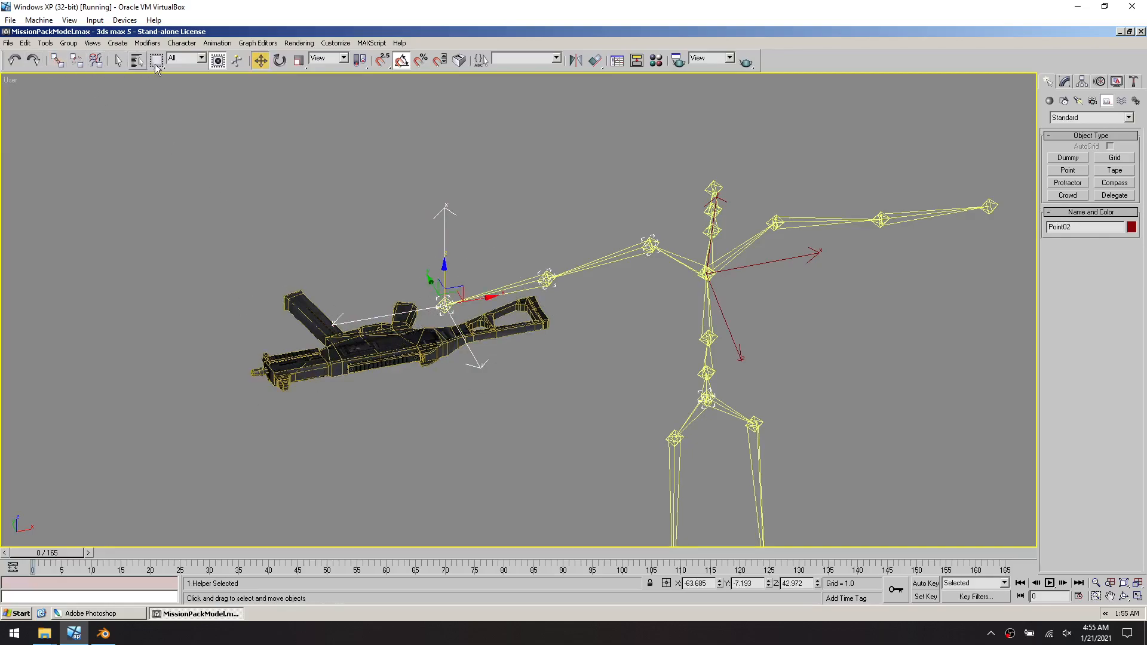
pyautogui.click(429, 348)
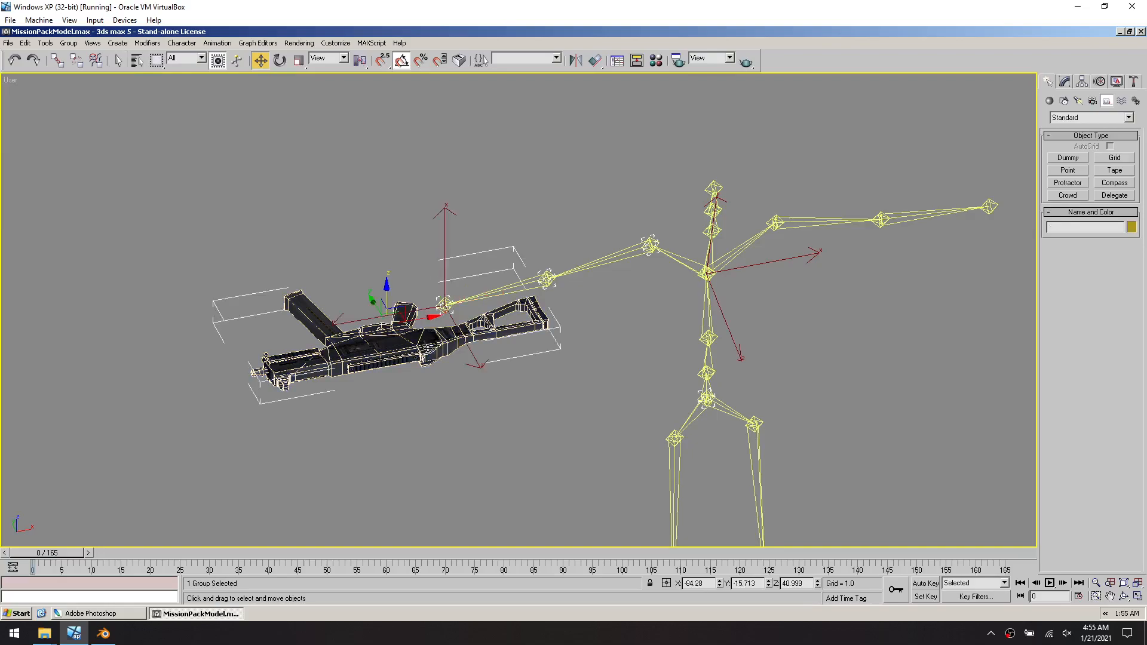
pyautogui.moveTo(387, 289); pyautogui.dragTo(401, 274)
pyautogui.rightClick(401, 274)
# Unhide the character and rotate the weapon group 90 degrees so it stands upright with the magazine pointing down
pyautogui.rightClick(575, 430)
pyautogui.click(596, 394)
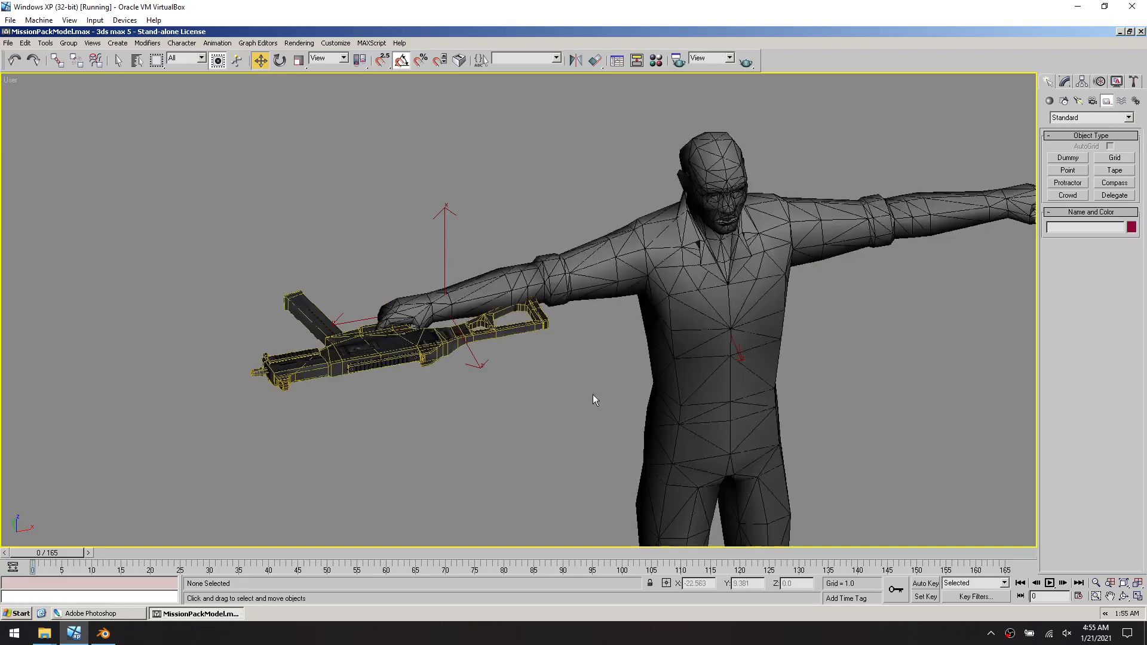
pyautogui.click(414, 364)
pyautogui.press('e')
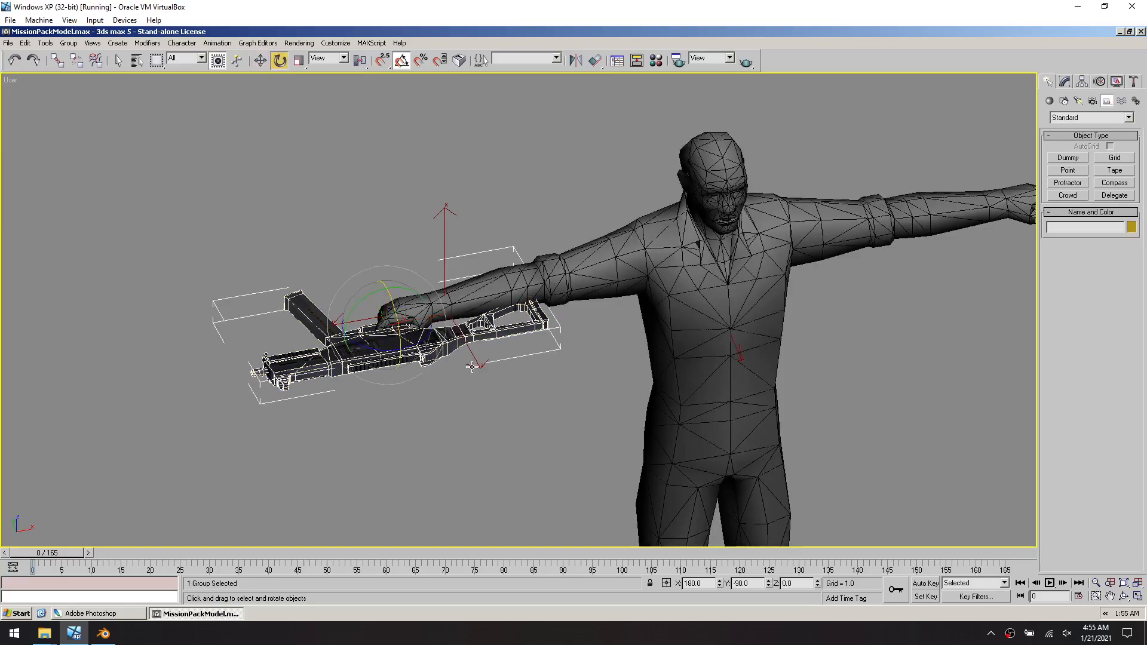
pyautogui.moveTo(397, 326); pyautogui.dragTo(397, 313)
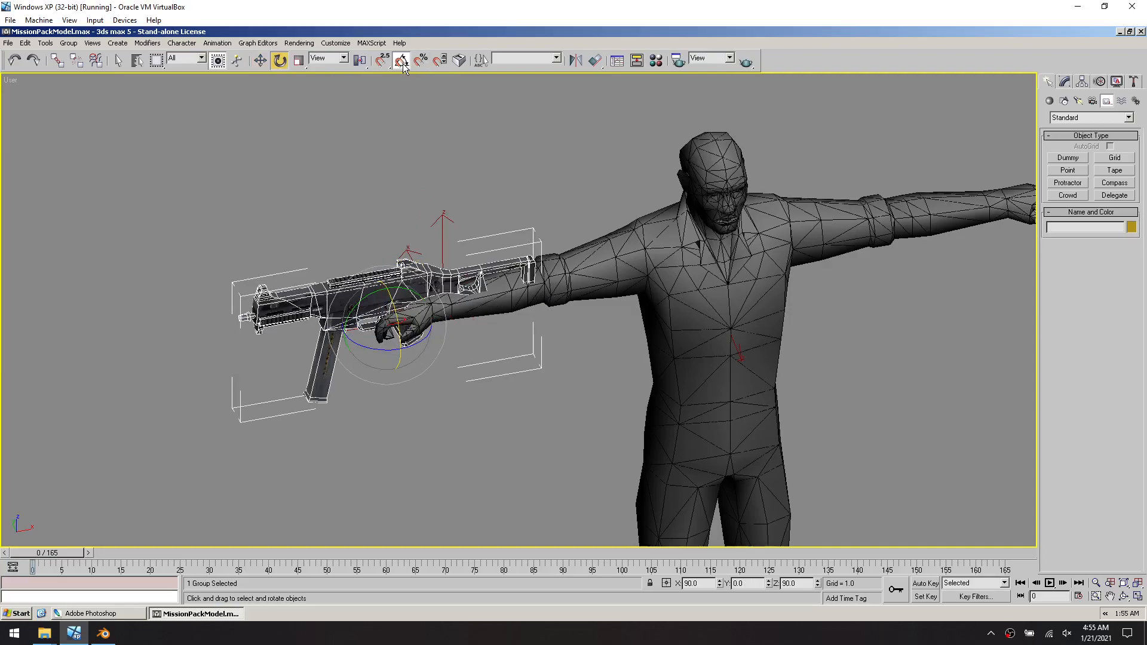
pyautogui.keyDown('alt'); pyautogui.moveTo(510, 373); pyautogui.dragTo(486, 316, button='middle'); pyautogui.keyUp('alt')
pyautogui.hotkey('ctrl', 'z')
pyautogui.moveTo(436, 297); pyautogui.dragTo(419, 314)
# Move the weapon to the character's torso, at about X 10.2, Z 14.6, and tilt it diagonally with the muzzle down
pyautogui.keyDown('alt'); pyautogui.moveTo(655, 342); pyautogui.dragTo(525, 345, button='middle'); pyautogui.keyUp('alt')
pyautogui.press('w')
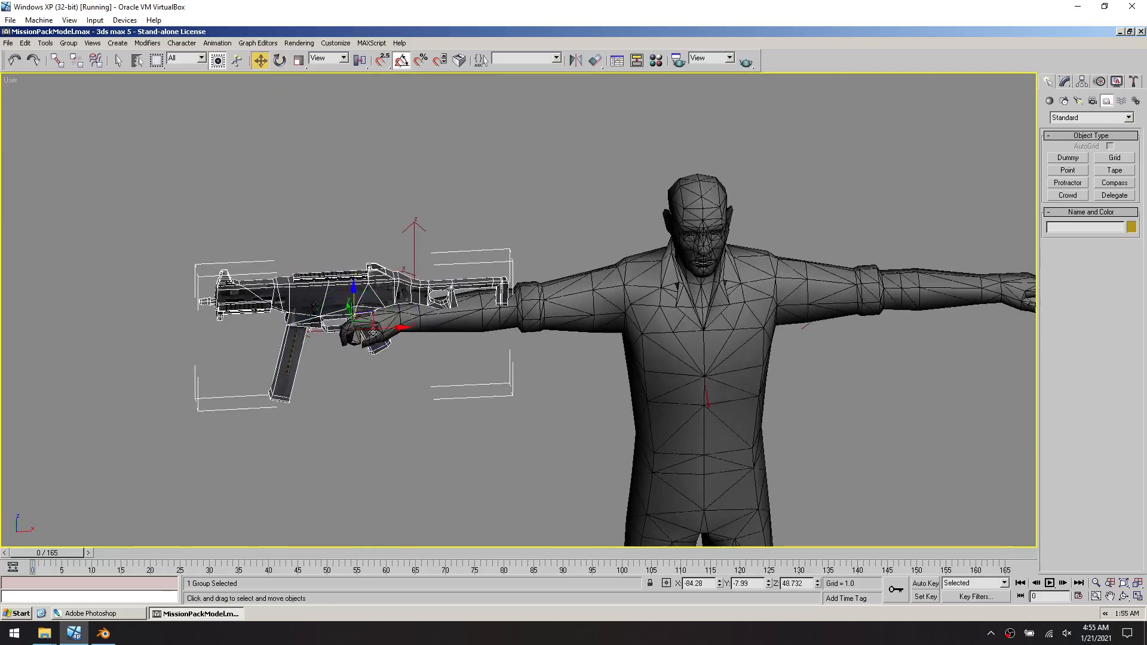
pyautogui.moveTo(371, 314); pyautogui.dragTo(675, 405)
pyautogui.keyDown('alt'); pyautogui.moveTo(674, 405); pyautogui.dragTo(693, 467, button='middle'); pyautogui.keyUp('alt')
pyautogui.moveTo(781, 468); pyautogui.dragTo(627, 366, button='middle')
pyautogui.press('e')
pyautogui.moveTo(539, 352); pyautogui.dragTo(524, 305)
pyautogui.keyDown('alt'); pyautogui.moveTo(681, 372); pyautogui.dragTo(665, 311, button='middle'); pyautogui.keyUp('alt')
# Move the weapon forward so it sits in front of the character's torso, at about Y -23.8
pyautogui.press('w')
pyautogui.moveTo(597, 367); pyautogui.dragTo(647, 369, button='middle')
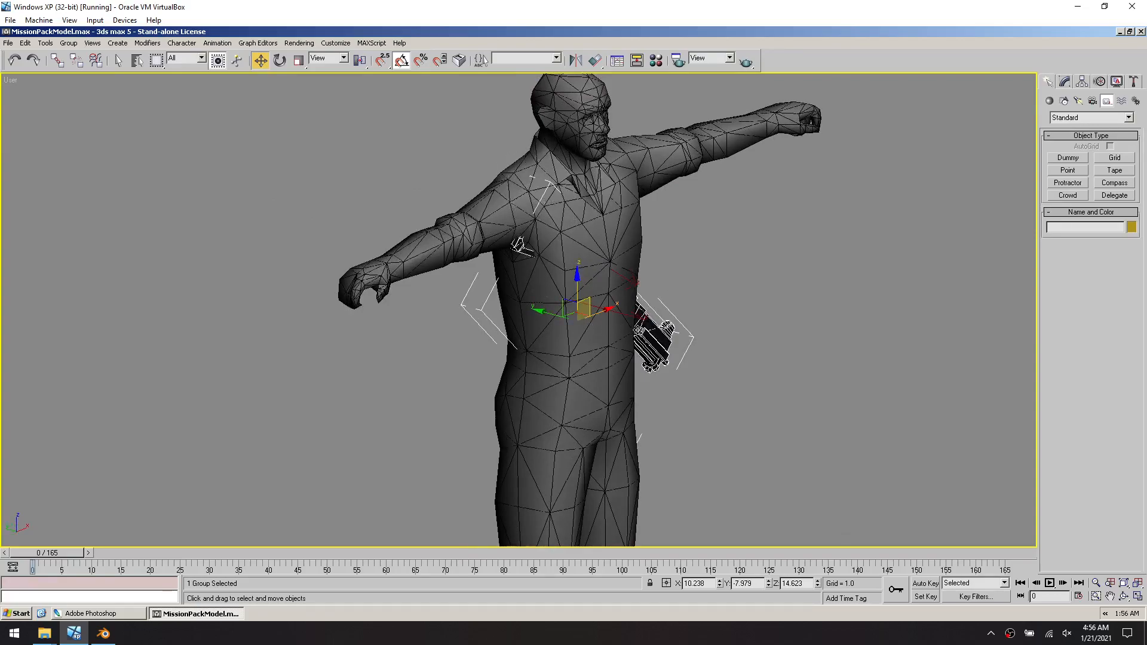
pyautogui.moveTo(550, 314); pyautogui.dragTo(602, 326)
pyautogui.keyDown('alt'); pyautogui.moveTo(714, 327); pyautogui.dragTo(650, 349, button='middle'); pyautogui.keyUp('alt')
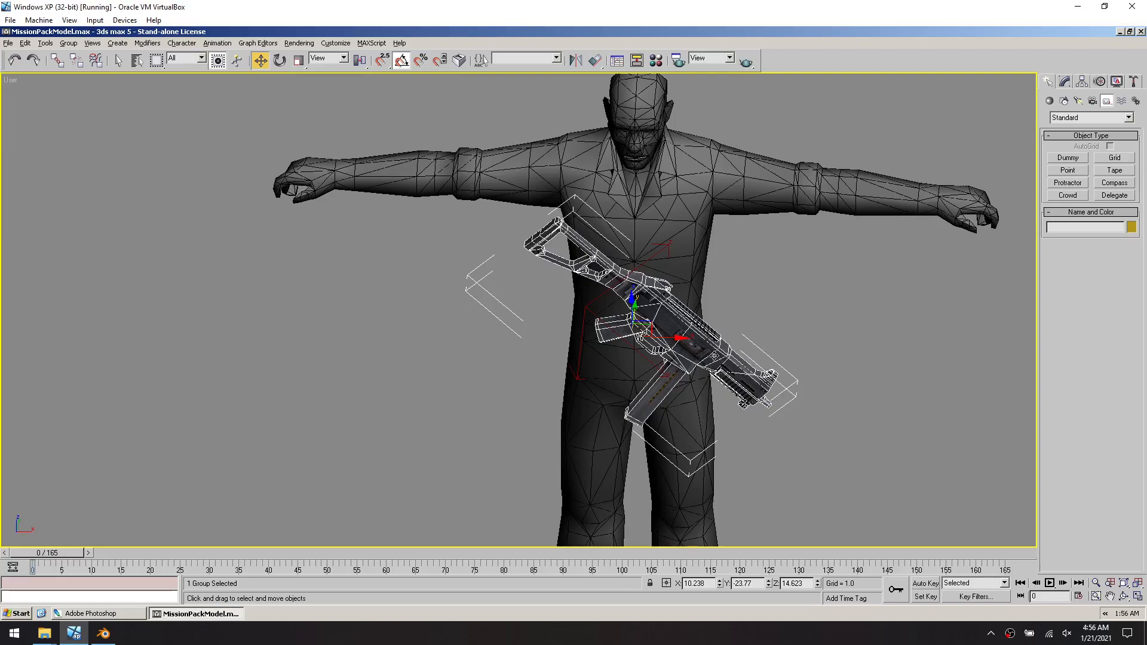
pyautogui.moveTo(713, 355); pyautogui.dragTo(626, 323, button='middle')
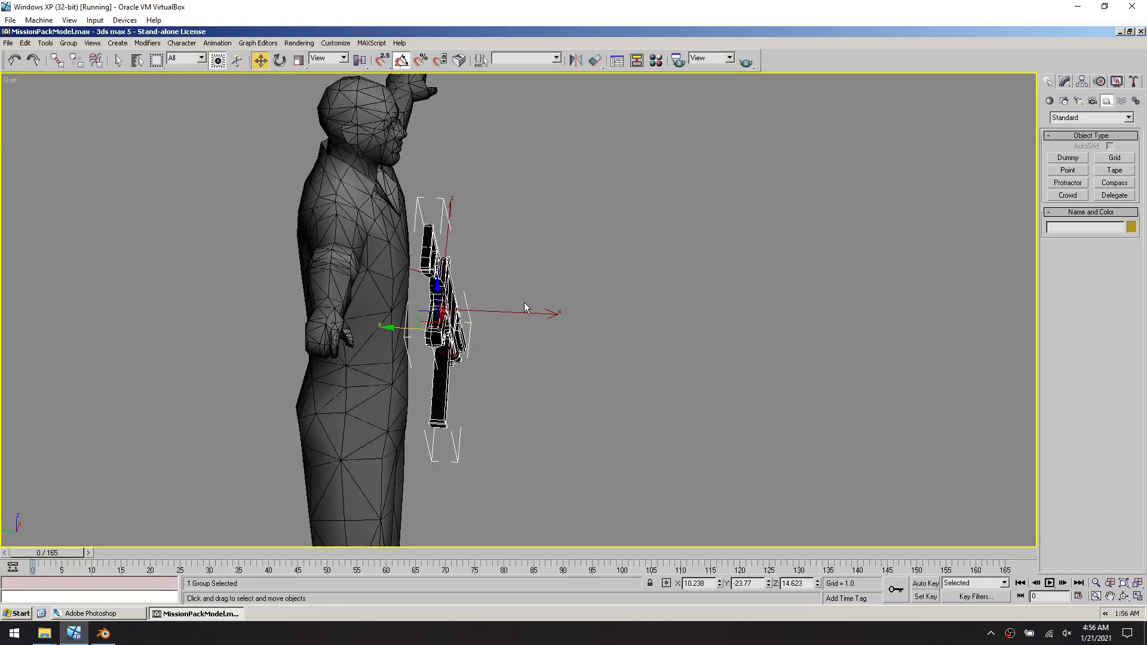
# Fine-tune the weapon's distance in front of the character's torso, placing it at about Y -25.3
pyautogui.moveTo(393, 328); pyautogui.dragTo(403, 327)
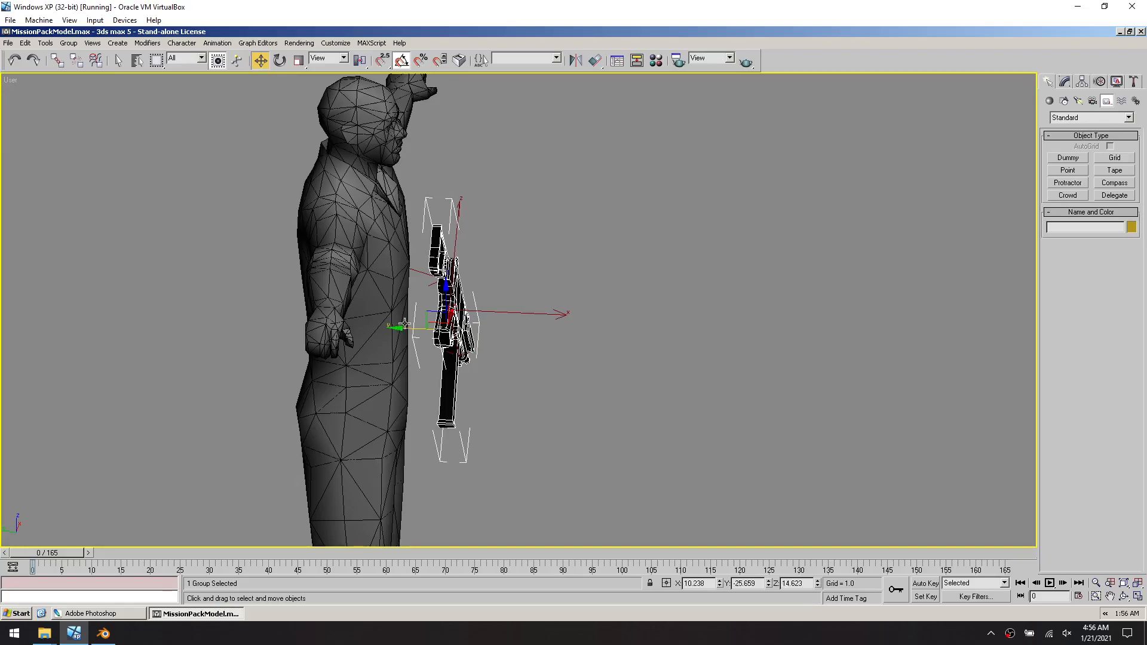
pyautogui.moveTo(468, 306)
pyautogui.keyDown('alt'); pyautogui.mouseDown(button='middle')
pyautogui.moveTo(502, 308)
pyautogui.moveTo(478, 289)
pyautogui.mouseUp(button='middle'); pyautogui.keyUp('alt')
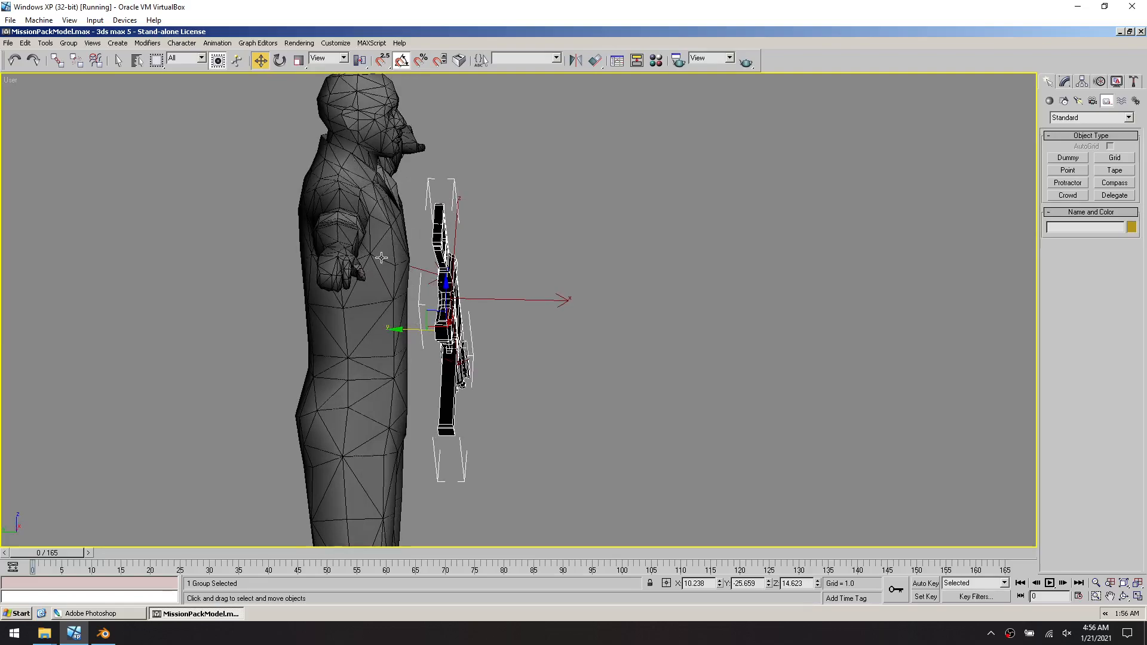
pyautogui.moveTo(407, 329); pyautogui.dragTo(406, 330)
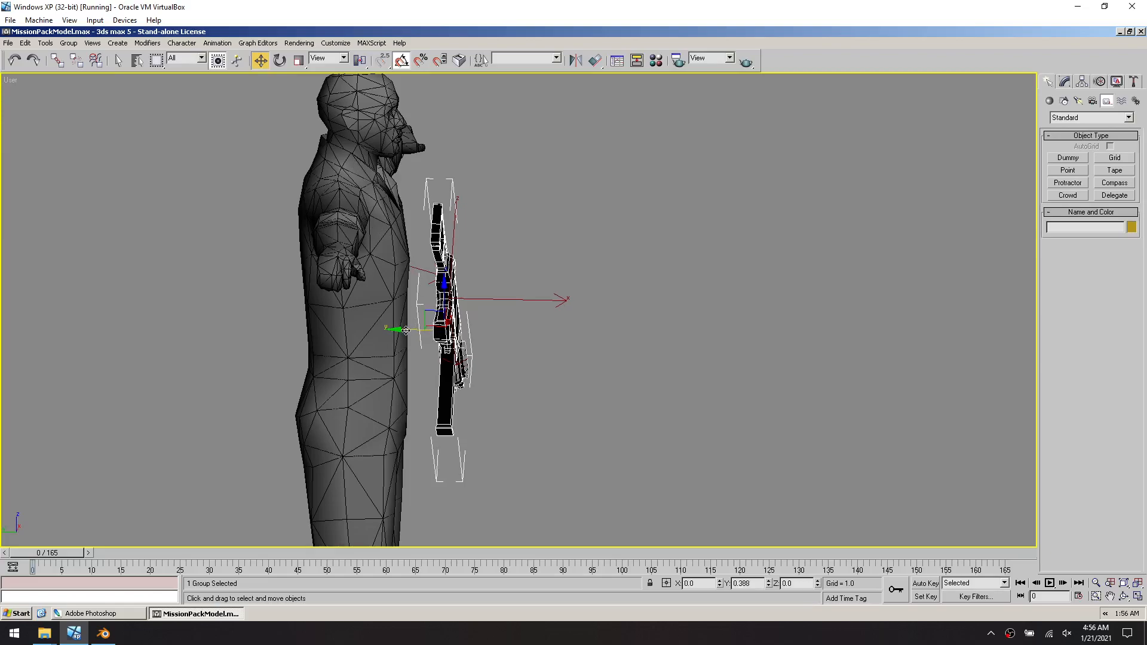
pyautogui.keyDown('alt'); pyautogui.moveTo(516, 327); pyautogui.dragTo(401, 320, button='middle'); pyautogui.keyUp('alt')
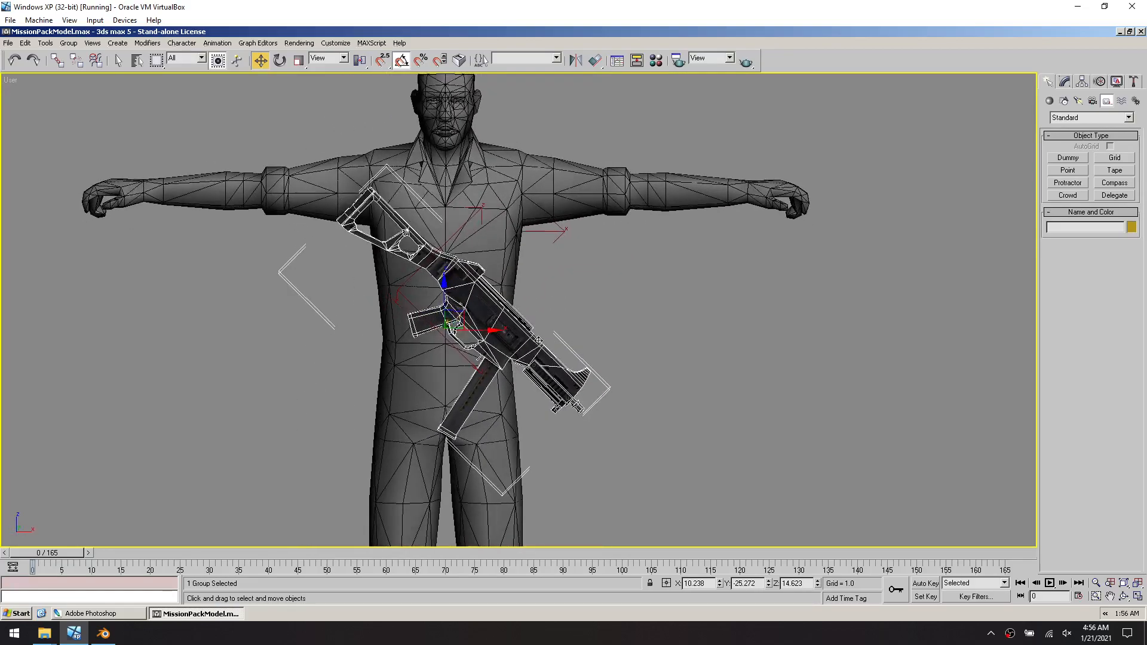
# Adjust the weapon's tilt slightly and lower it in front of the torso to about Z 14.4
pyautogui.press('e')
pyautogui.moveTo(476, 311); pyautogui.dragTo(489, 311)
pyautogui.click(309, 398)
pyautogui.moveTo(378, 364); pyautogui.dragTo(354, 340, button='middle')
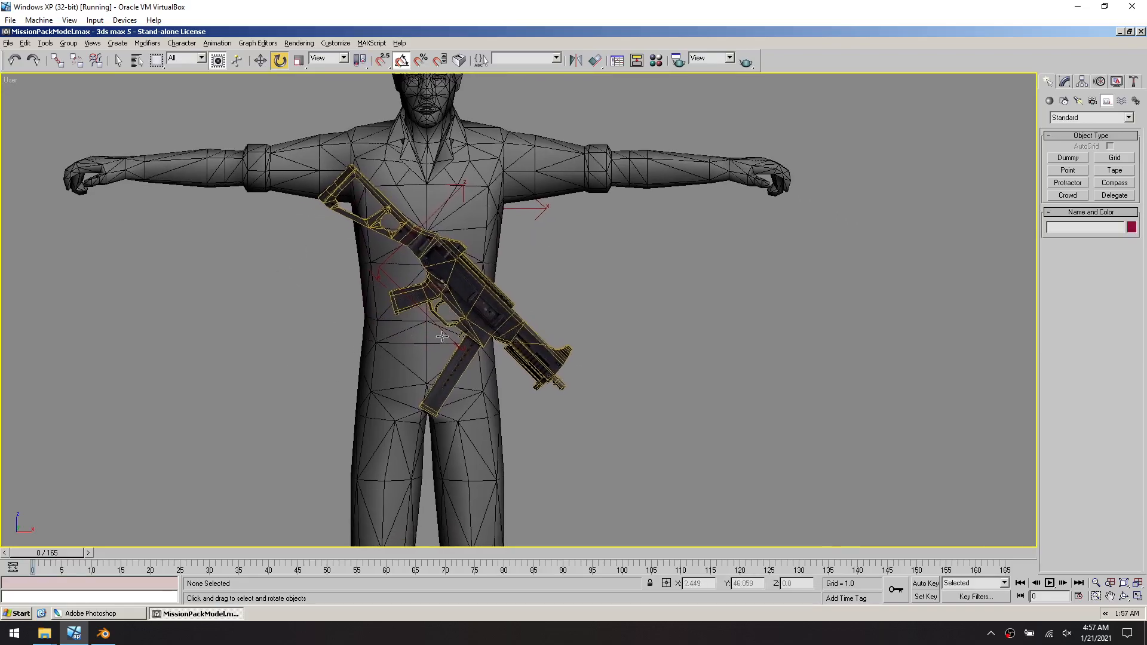
pyautogui.click(464, 308)
pyautogui.press('w')
pyautogui.moveTo(427, 275); pyautogui.dragTo(426, 277)
pyautogui.keyDown('alt'); pyautogui.moveTo(339, 335); pyautogui.dragTo(421, 349, button='middle'); pyautogui.keyUp('alt')
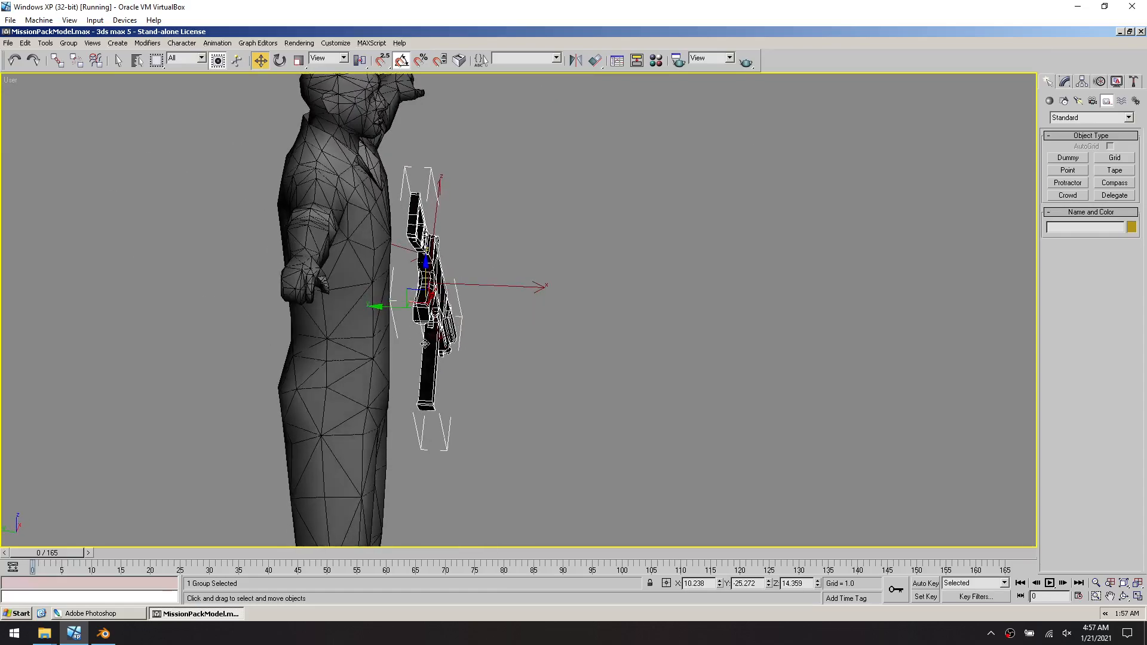
pyautogui.keyDown('alt'); pyautogui.moveTo(428, 272); pyautogui.dragTo(529, 302, button='middle'); pyautogui.keyUp('alt')
# Save the scene as MissionPackModel.max in the ump40 weapons folder, replacing the existing file
pyautogui.click(417, 266)
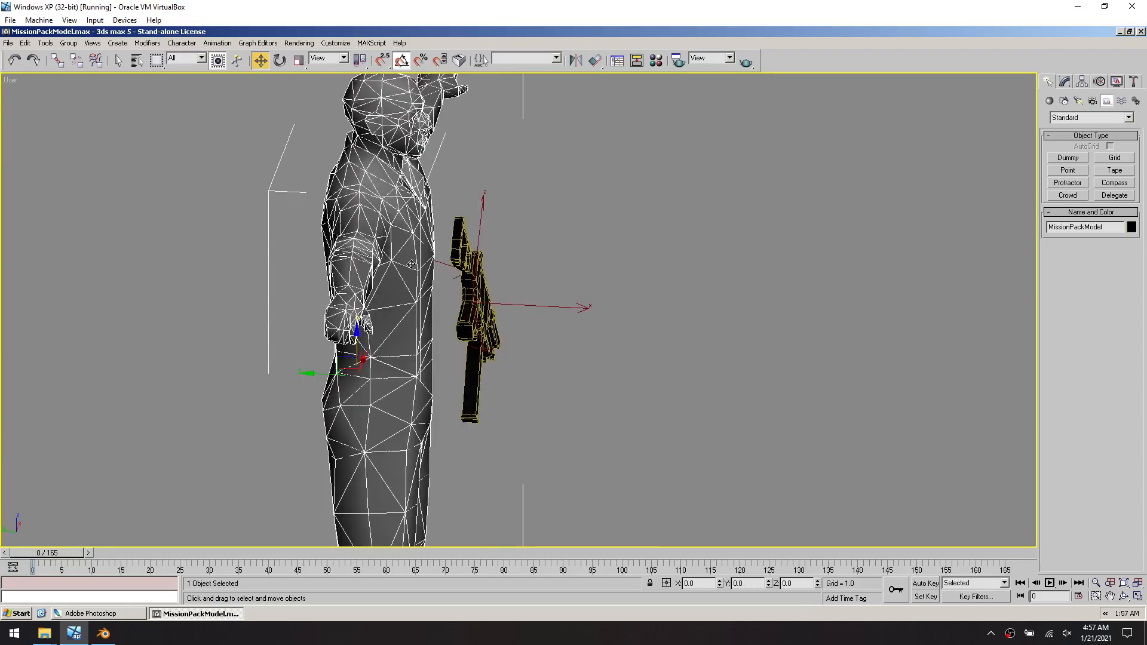
pyautogui.keyDown('alt'); pyautogui.moveTo(525, 305); pyautogui.dragTo(503, 308, button='middle'); pyautogui.keyUp('alt')
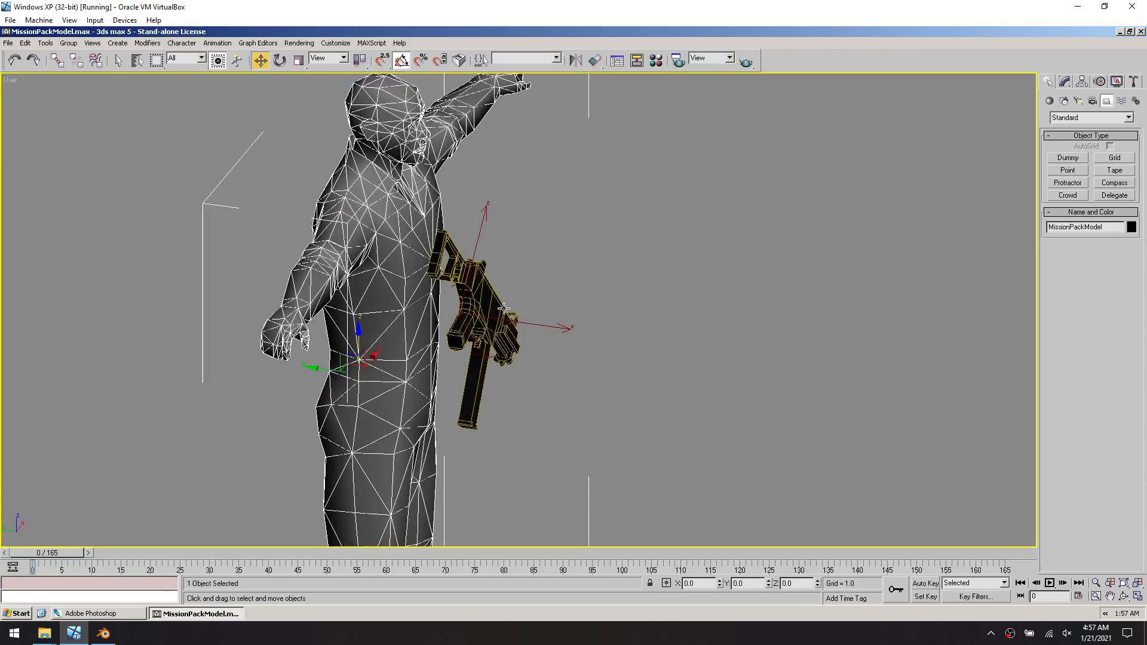
pyautogui.click(9, 44)
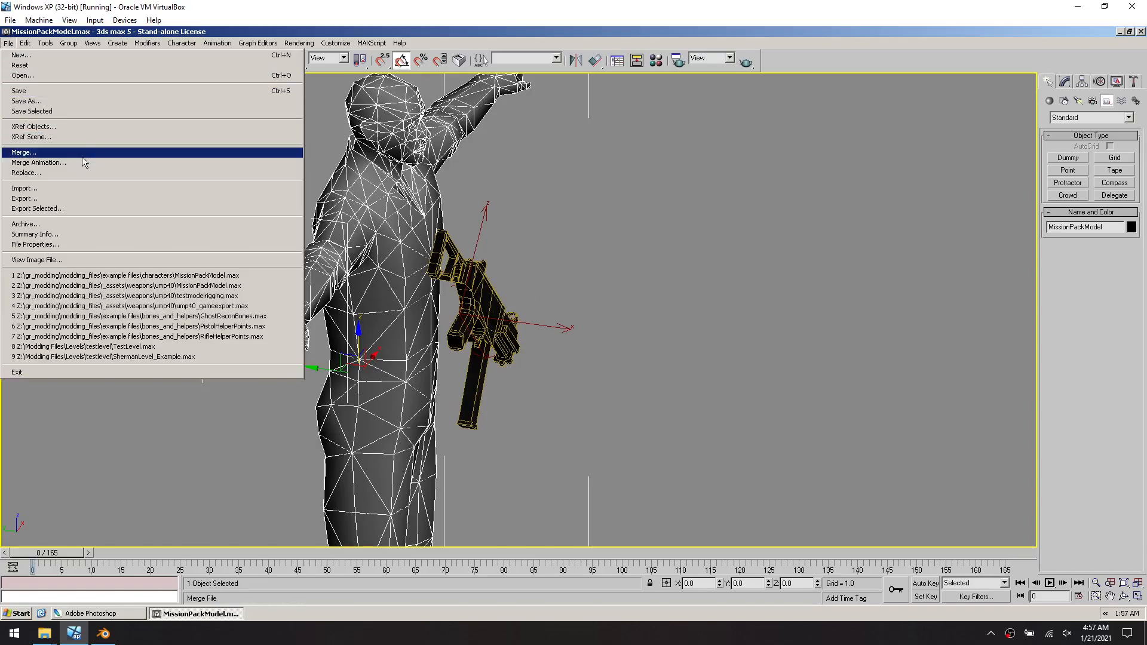
pyautogui.click(82, 99)
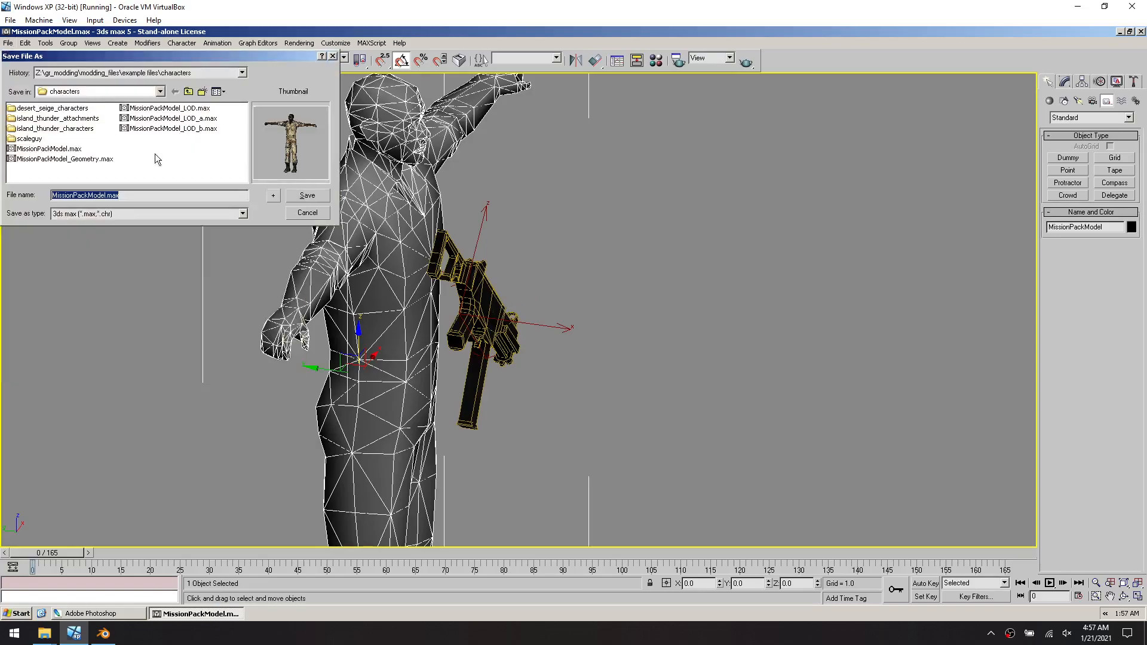
pyautogui.click(127, 73)
pyautogui.click(141, 90)
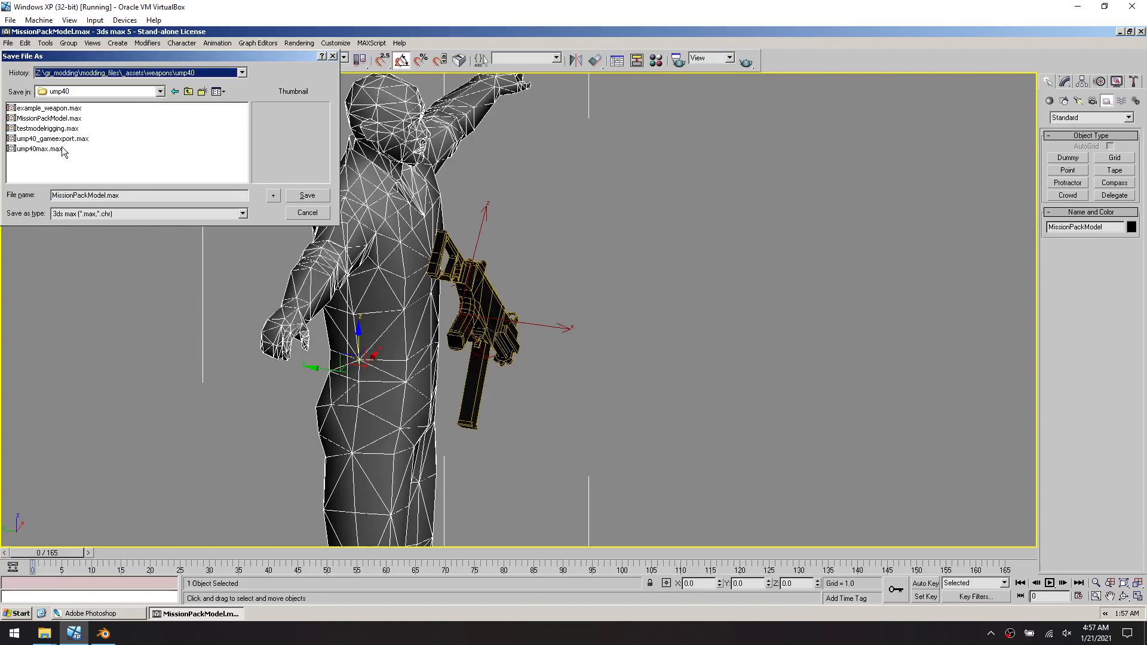
pyautogui.doubleClick(63, 118)
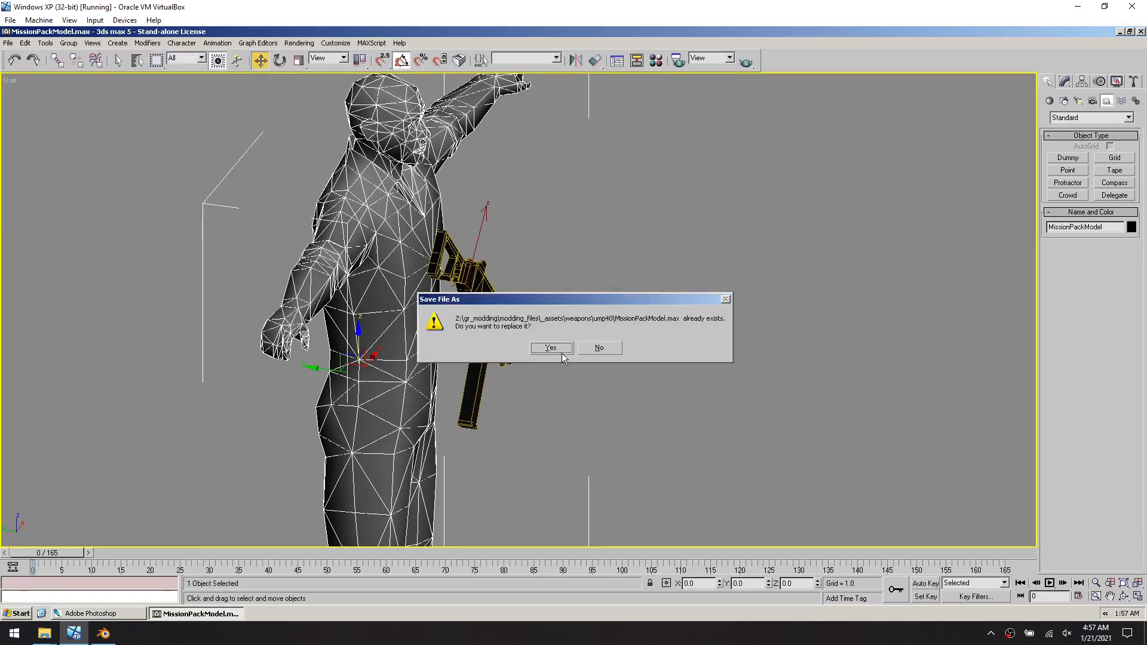
pyautogui.click(550, 348)
pyautogui.click(605, 307)
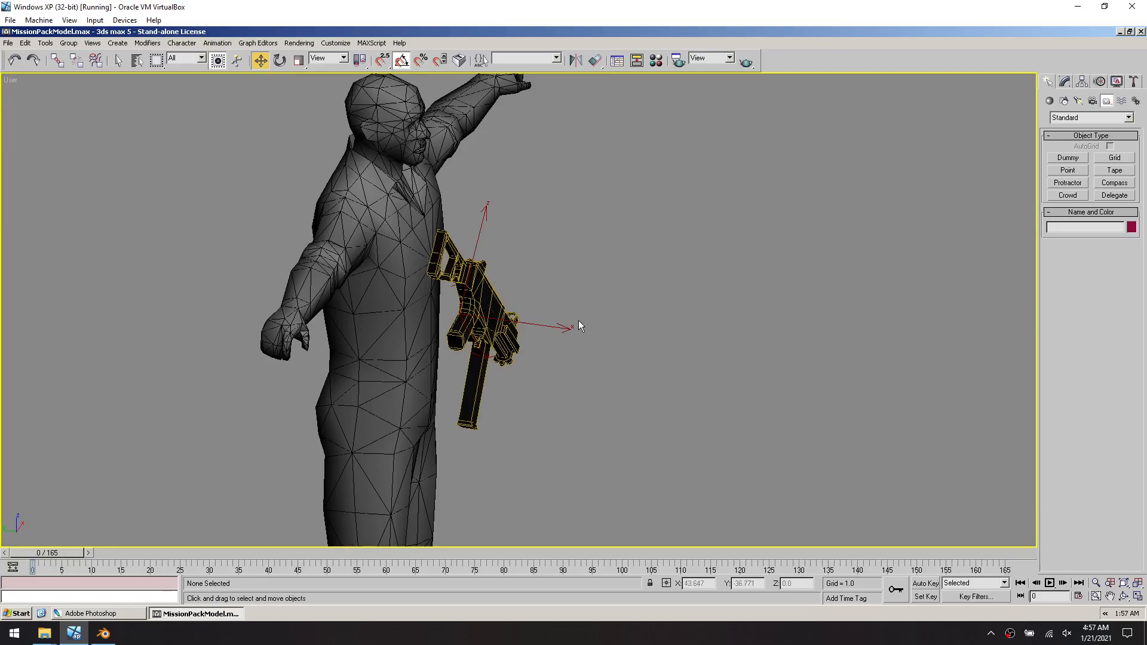
# Delete the character mesh from the scene
pyautogui.keyDown('alt'); pyautogui.moveTo(554, 312); pyautogui.dragTo(545, 316, button='middle'); pyautogui.keyUp('alt')
pyautogui.click(430, 323)
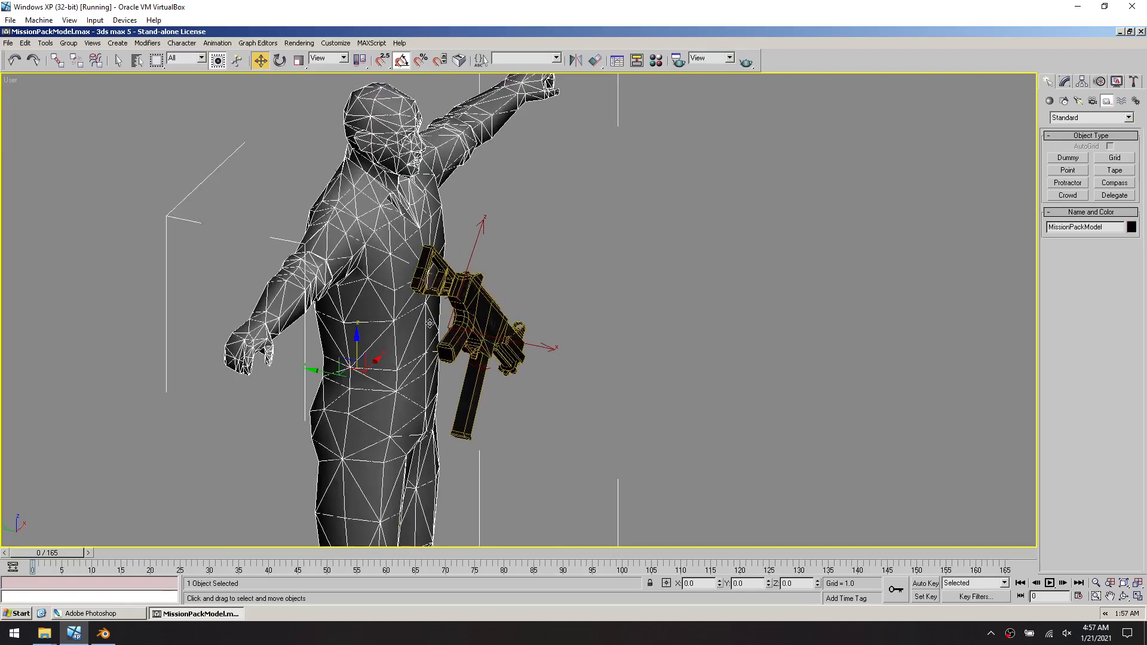
pyautogui.press('Delete')
# Hide the weapon group together with its two point helpers, leaving only the character's skeleton
pyautogui.click(391, 264)
pyautogui.keyDown('ctrl'); pyautogui.click(461, 300); pyautogui.keyUp('ctrl')
pyautogui.keyDown('ctrl'); pyautogui.click(476, 242); pyautogui.keyUp('ctrl')
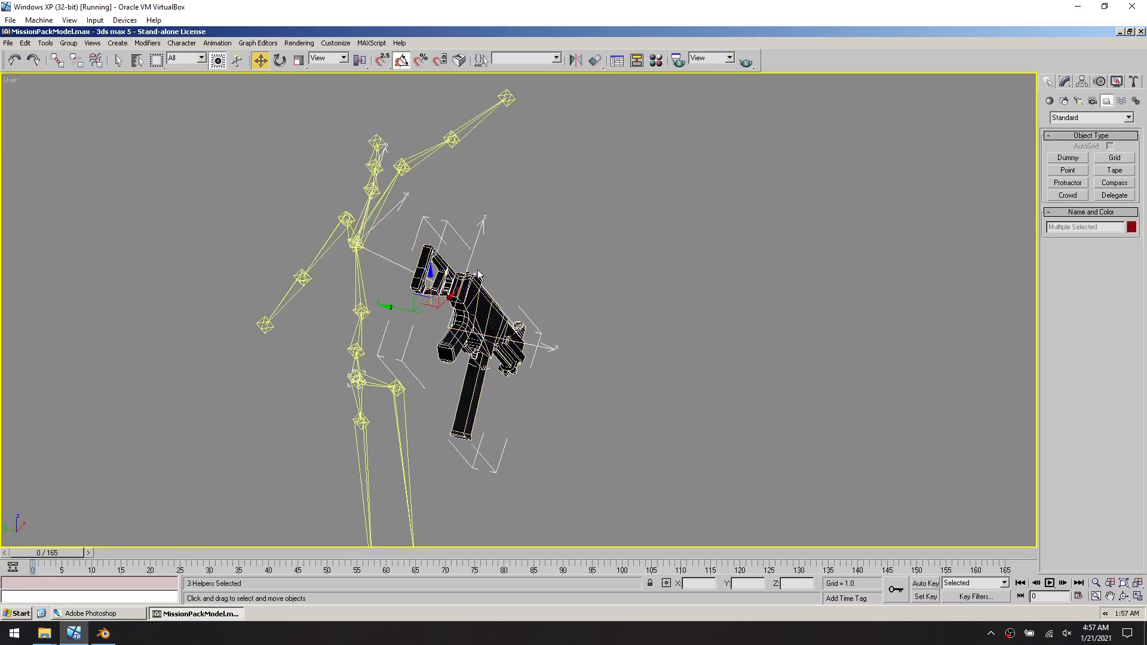
pyautogui.rightClick(507, 272)
pyautogui.click(528, 260)
# Delete all of the skeleton's bones and unhide the weapon and its point helpers
pyautogui.scroll(-4, 514, 318)
pyautogui.moveTo(345, 483); pyautogui.dragTo(581, 198)
pyautogui.press('Delete')
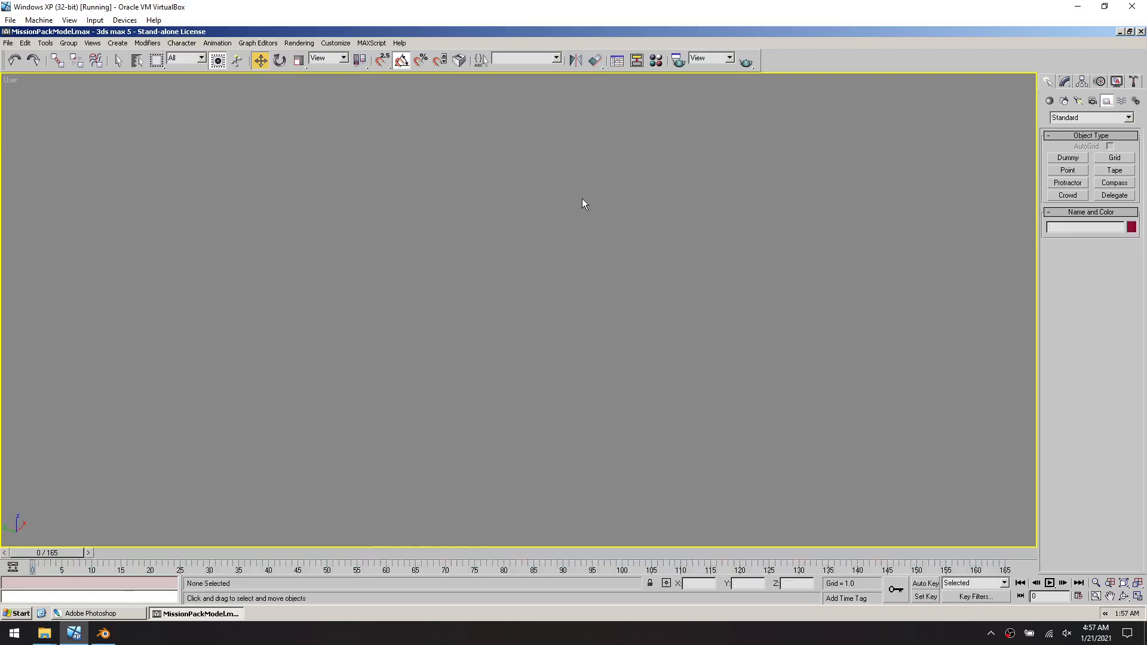
pyautogui.rightClick(582, 247)
pyautogui.click(605, 214)
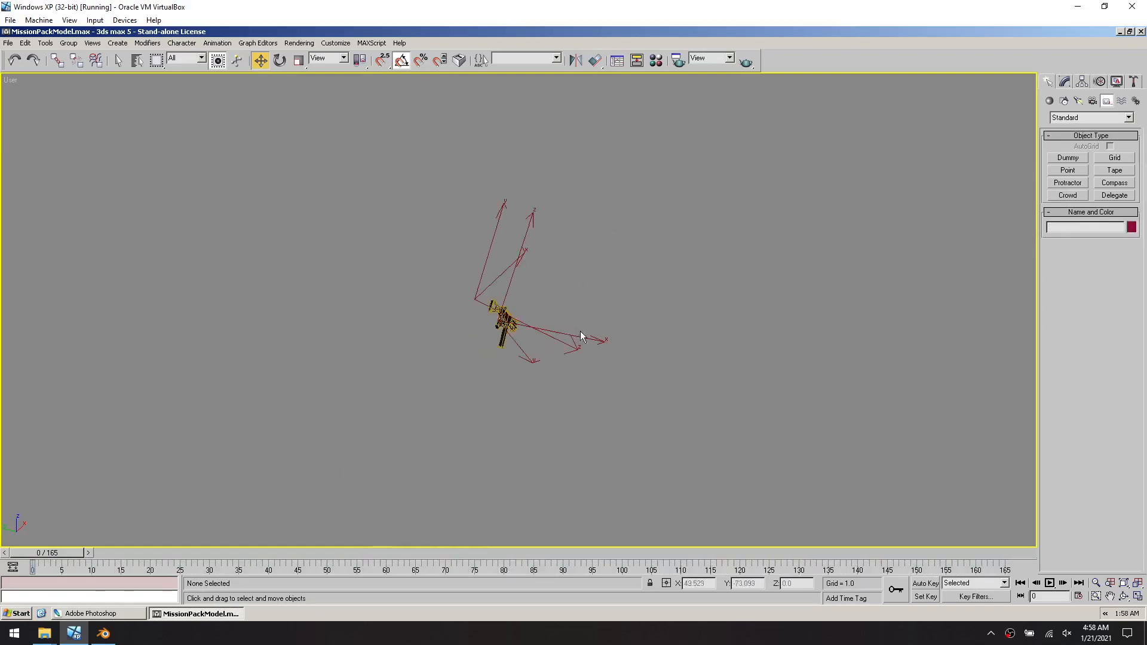
pyautogui.scroll(5, 571, 350)
pyautogui.scroll(2, 443, 325)
pyautogui.moveTo(443, 325); pyautogui.dragTo(551, 361, button='middle')
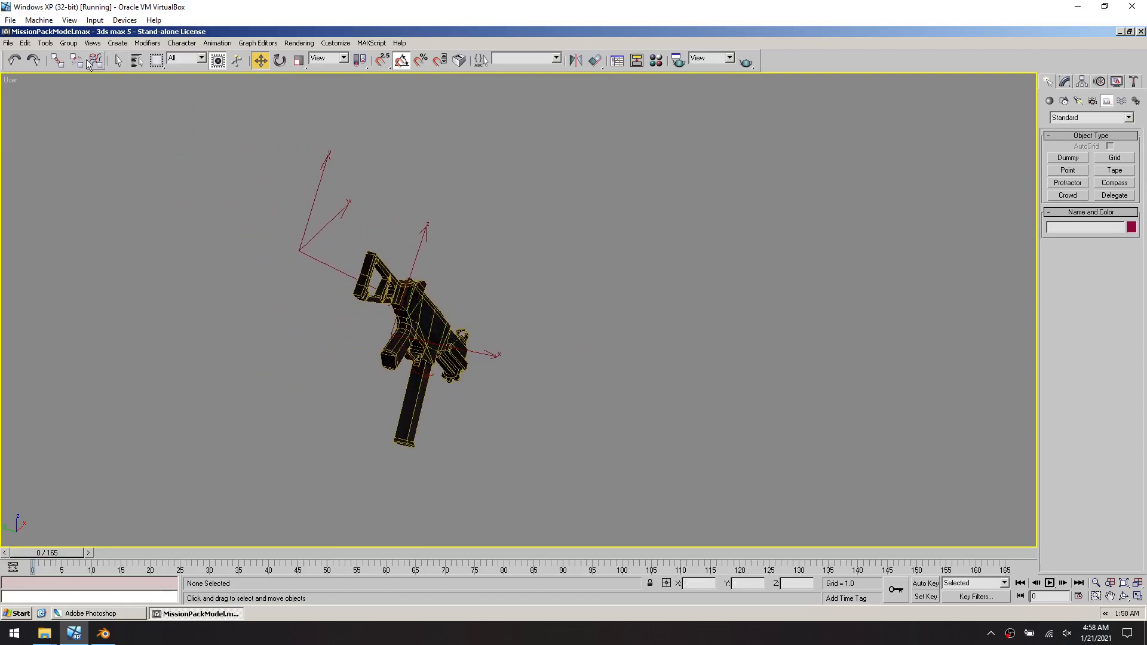
# Link the spine point helper to the right-hand point helper as its parent and test the link with a trial move, undoing it
pyautogui.click(57, 59)
pyautogui.click(304, 251)
pyautogui.moveTo(304, 251); pyautogui.dragTo(419, 251)
pyautogui.keyDown('ctrl'); pyautogui.click(320, 233); pyautogui.keyUp('ctrl')
pyautogui.moveTo(335, 271); pyautogui.dragTo(339, 280)
pyautogui.moveTo(373, 320); pyautogui.dragTo(374, 322)
pyautogui.click(430, 309)
pyautogui.moveTo(305, 248); pyautogui.dragTo(420, 248)
pyautogui.press('w')
pyautogui.click(400, 285)
pyautogui.moveTo(391, 302)
pyautogui.mouseDown()
pyautogui.moveTo(392, 271)
pyautogui.moveTo(395, 279)
pyautogui.mouseUp()
pyautogui.hotkey('ctrl', 'z')
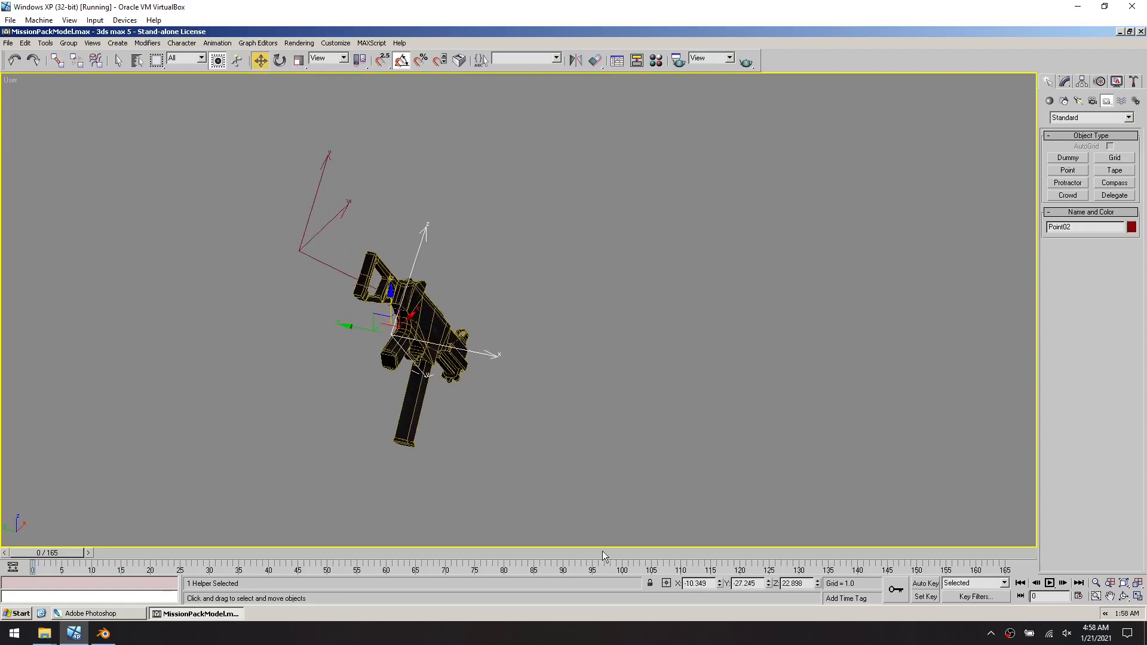
# Position the right-hand point helper at the world origin with X, Y and Z set to 0
pyautogui.doubleClick(699, 584)
pyautogui.write('0')
pyautogui.press('Tab')
pyautogui.write('0')
pyautogui.press('Tab')
pyautogui.write('0')
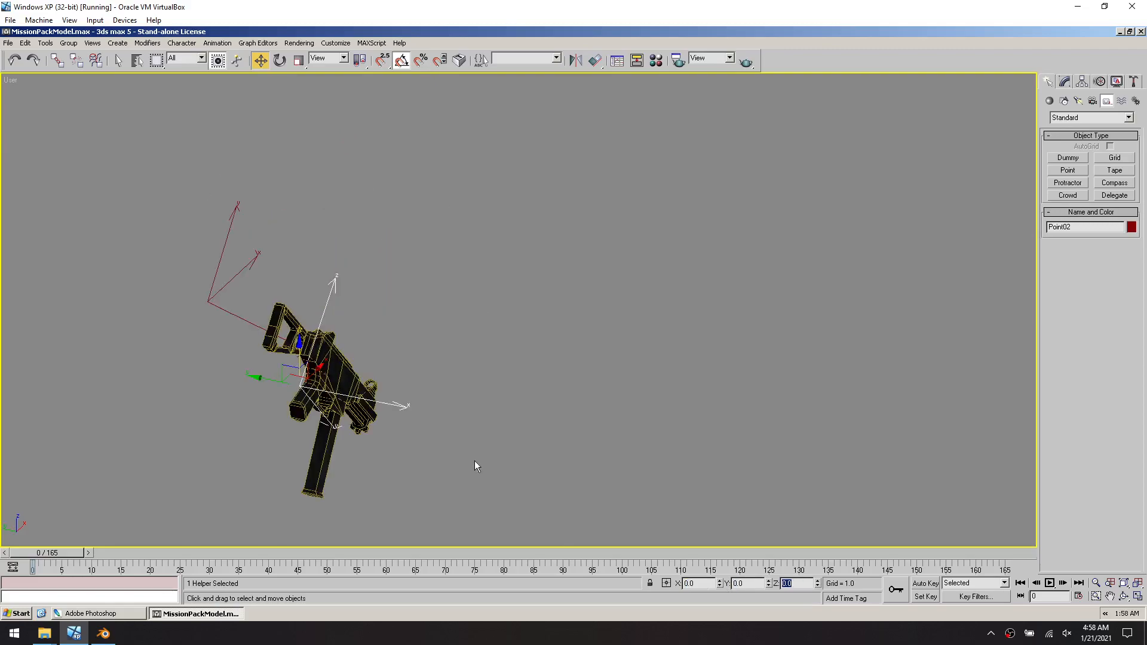
# Show the viewport grid and examine how the weapon and its helpers sit at the world origin
pyautogui.keyDown('alt'); pyautogui.moveTo(503, 428); pyautogui.dragTo(507, 344, button='middle'); pyautogui.keyUp('alt')
pyautogui.press('g')
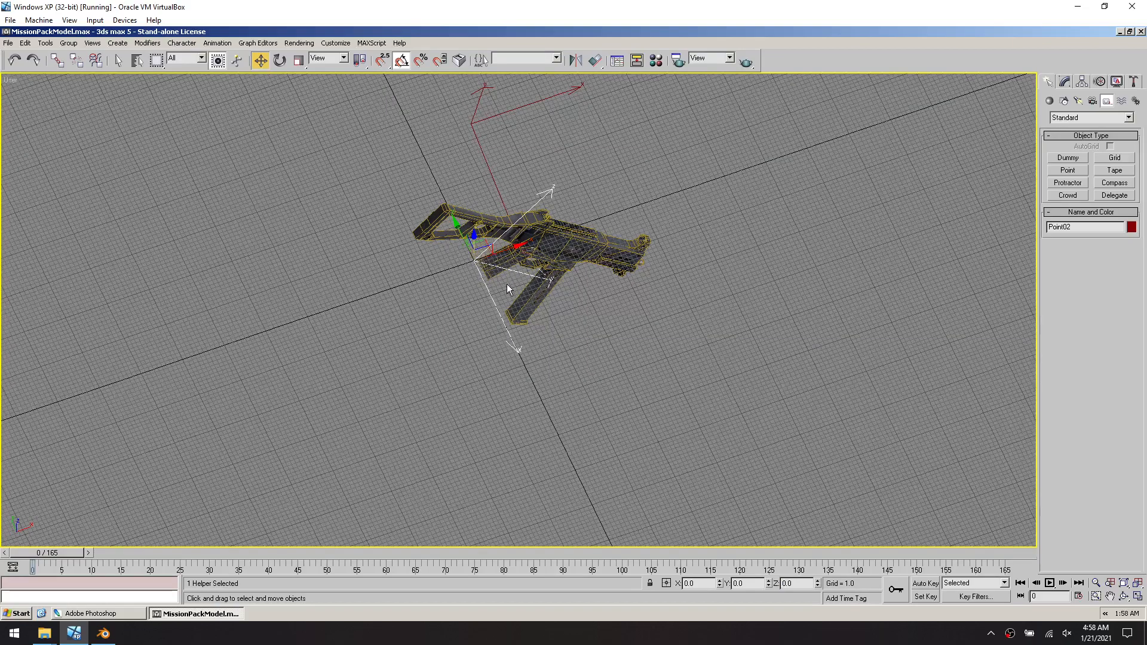
pyautogui.press('g')
pyautogui.press('g')
pyautogui.keyDown('alt'); pyautogui.moveTo(596, 240); pyautogui.dragTo(473, 230, button='middle'); pyautogui.keyUp('alt')
pyautogui.scroll(2, 473, 229)
pyautogui.keyDown('alt'); pyautogui.moveTo(499, 315); pyautogui.dragTo(494, 323, button='middle'); pyautogui.keyUp('alt')
pyautogui.scroll(-2, 494, 306)
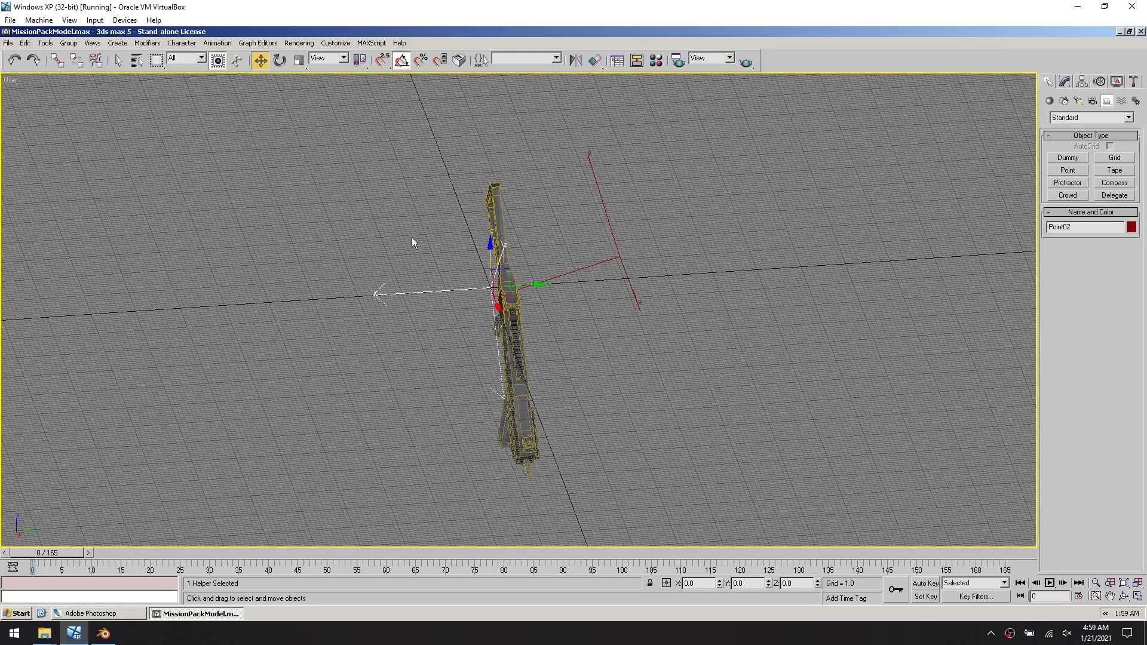
# Set the right-hand point helper's X and Z rotation to 0 so the weapon lines up with the world axes
pyautogui.press('e')
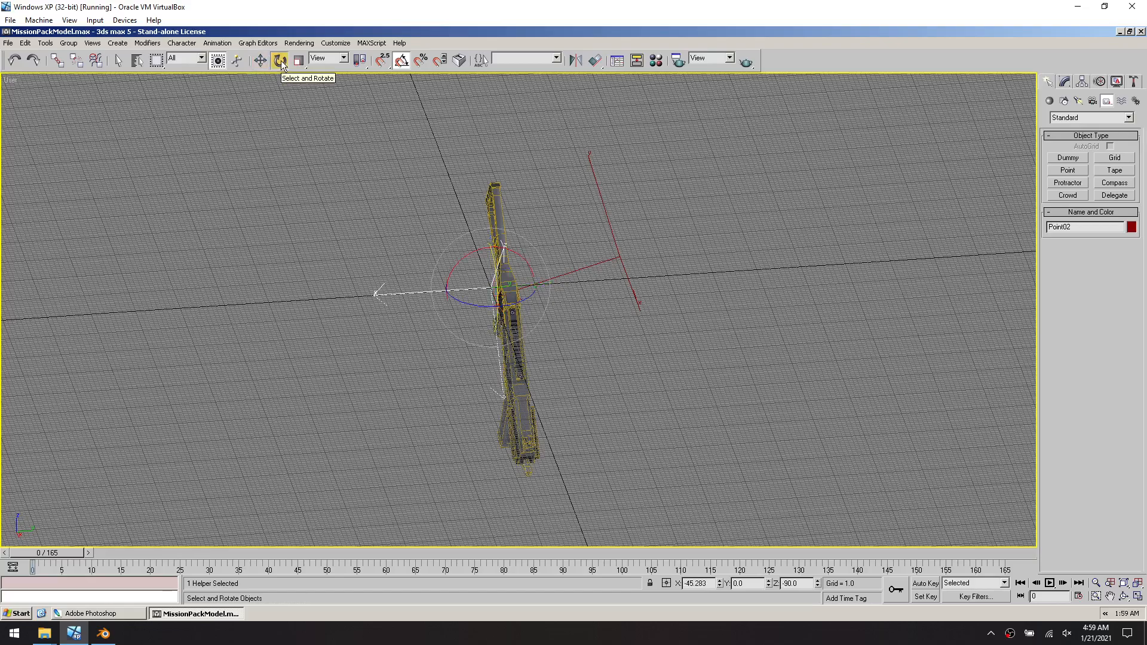
pyautogui.click(693, 583)
pyautogui.write('0')
pyautogui.press('Tab')
pyautogui.press('Tab')
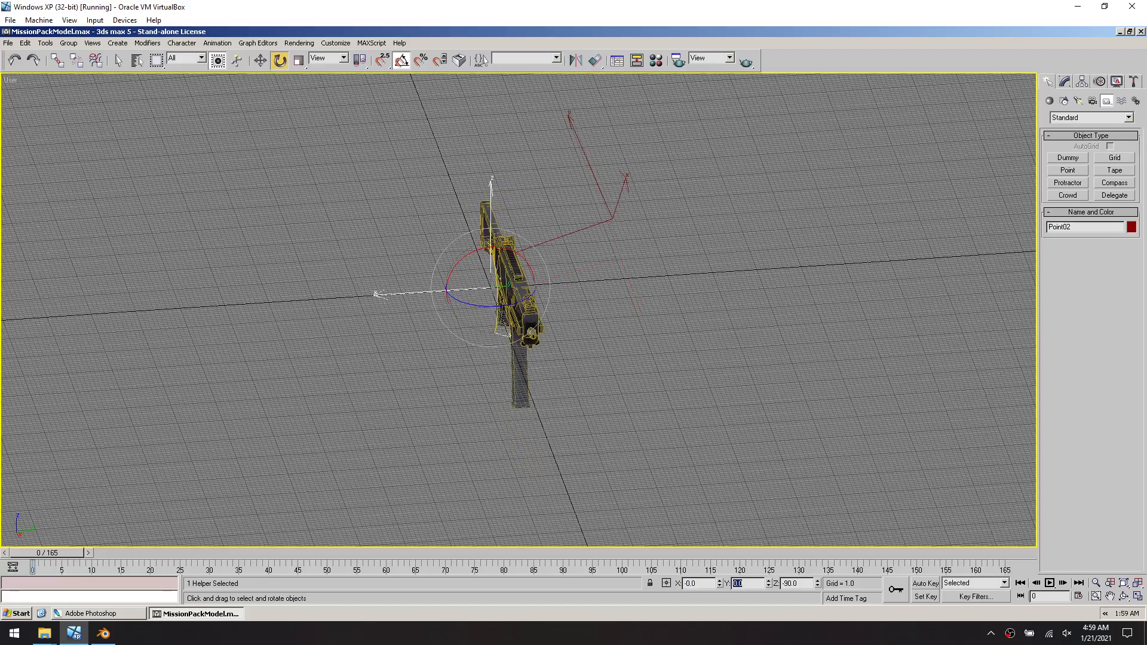
pyautogui.write('0')
pyautogui.press('Return')
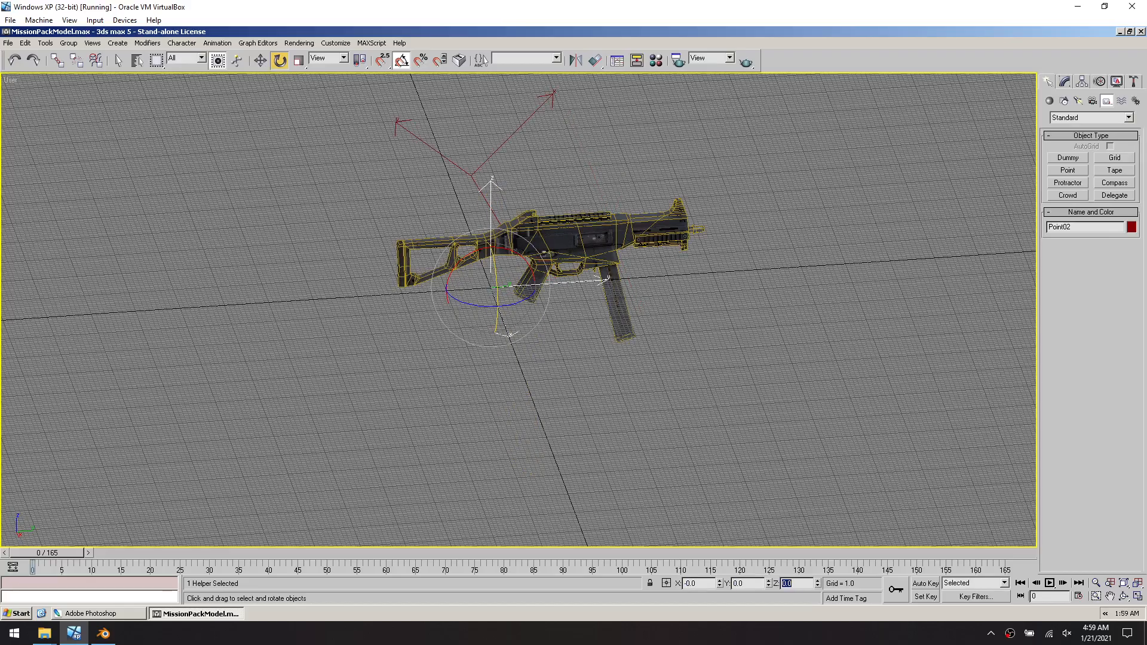
pyautogui.click(575, 393)
# Hide the grid and inspect the aligned weapon and its hand and spine point helpers from several angles
pyautogui.keyDown('alt'); pyautogui.moveTo(515, 306); pyautogui.dragTo(637, 292, button='middle'); pyautogui.keyUp('alt')
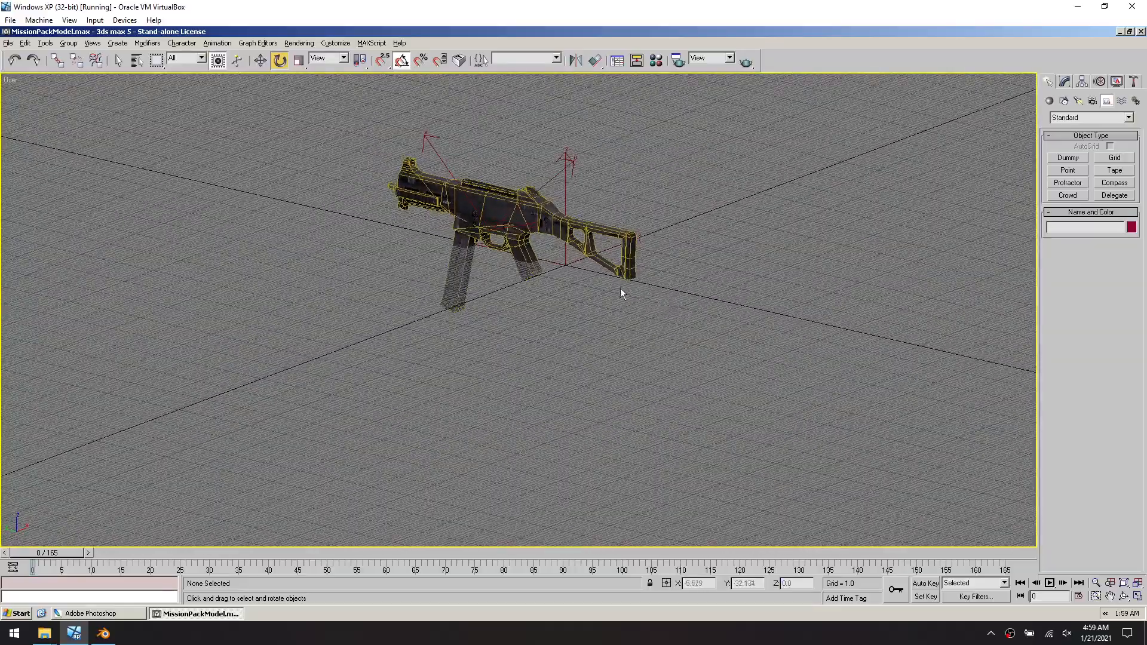
pyautogui.scroll(5, 636, 292)
pyautogui.keyDown('alt'); pyautogui.moveTo(551, 245); pyautogui.dragTo(610, 335, button='middle'); pyautogui.keyUp('alt')
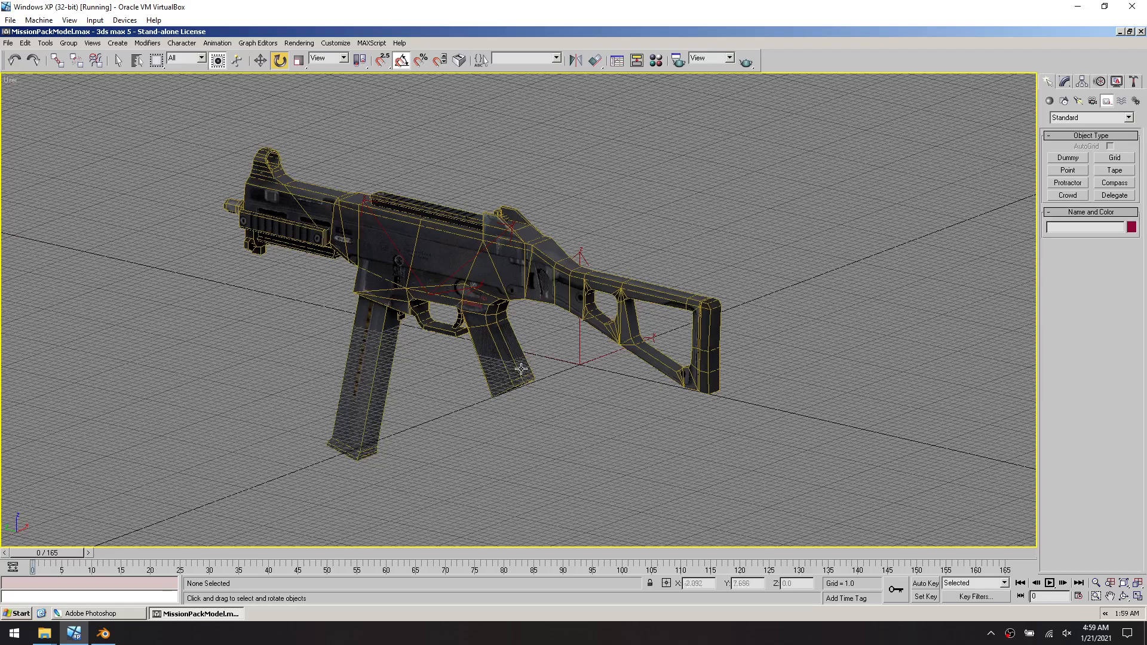
pyautogui.press('g')
pyautogui.keyDown('alt'); pyautogui.moveTo(568, 391); pyautogui.dragTo(645, 396, button='middle'); pyautogui.keyUp('alt')
pyautogui.click(607, 362)
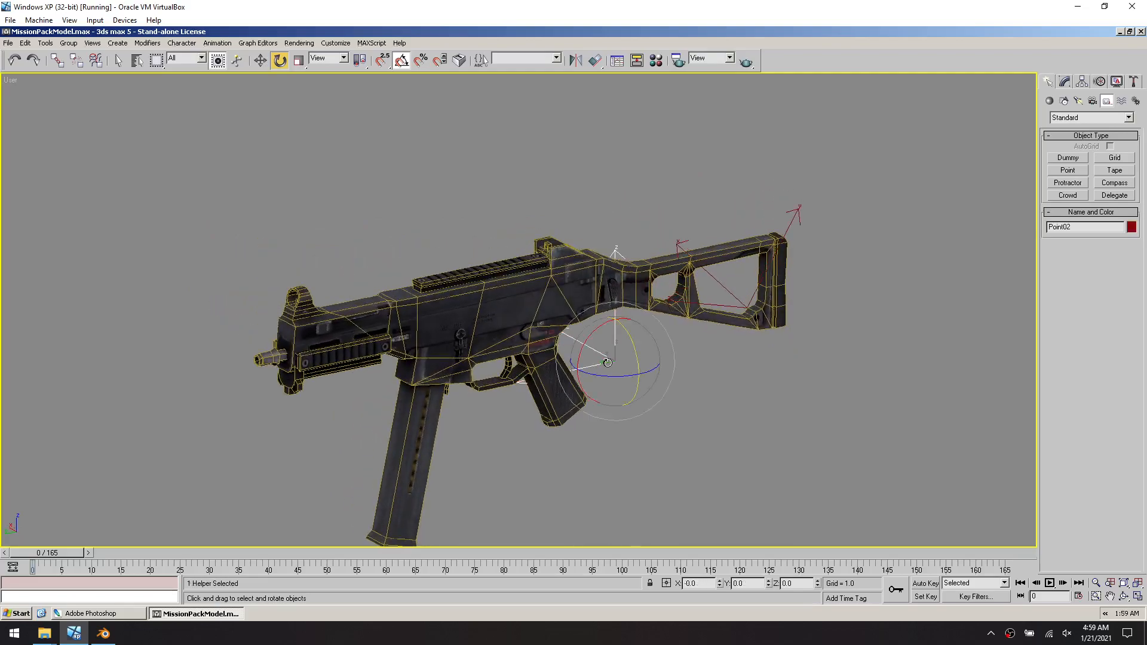
pyautogui.keyDown('alt'); pyautogui.moveTo(633, 316); pyautogui.dragTo(629, 382, button='middle'); pyautogui.keyUp('alt')
pyautogui.press('w')
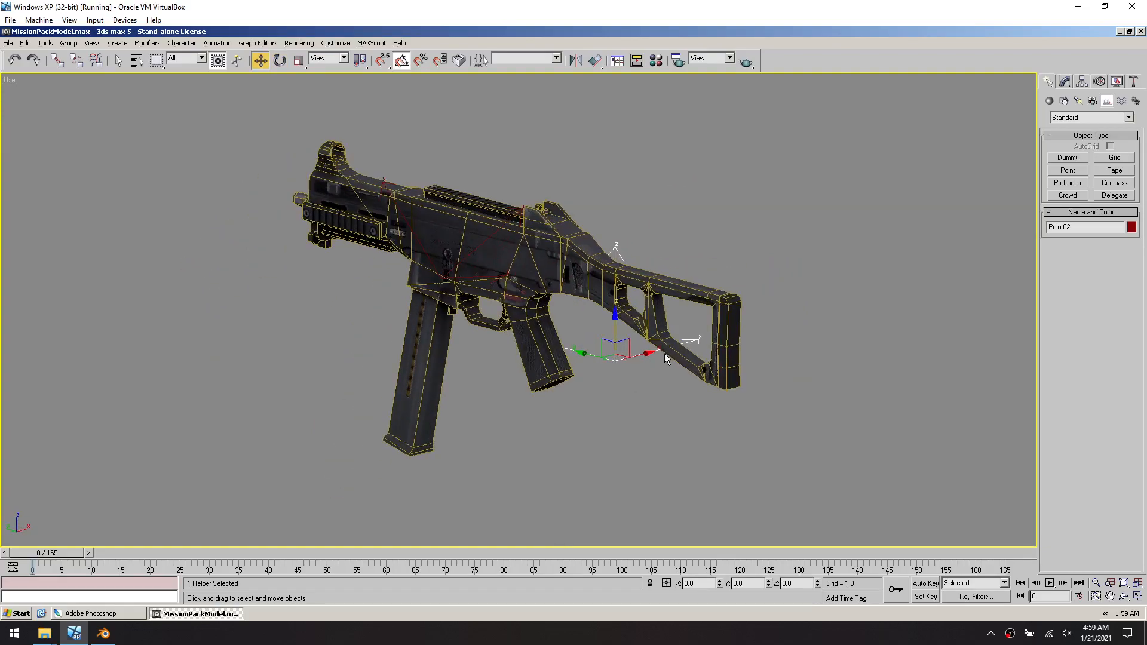
pyautogui.keyDown('alt'); pyautogui.moveTo(561, 372); pyautogui.dragTo(703, 254, button='middle'); pyautogui.keyUp('alt')
pyautogui.click(701, 238)
pyautogui.click(692, 240)
pyautogui.scroll(-2, 687, 263)
pyautogui.click(525, 390)
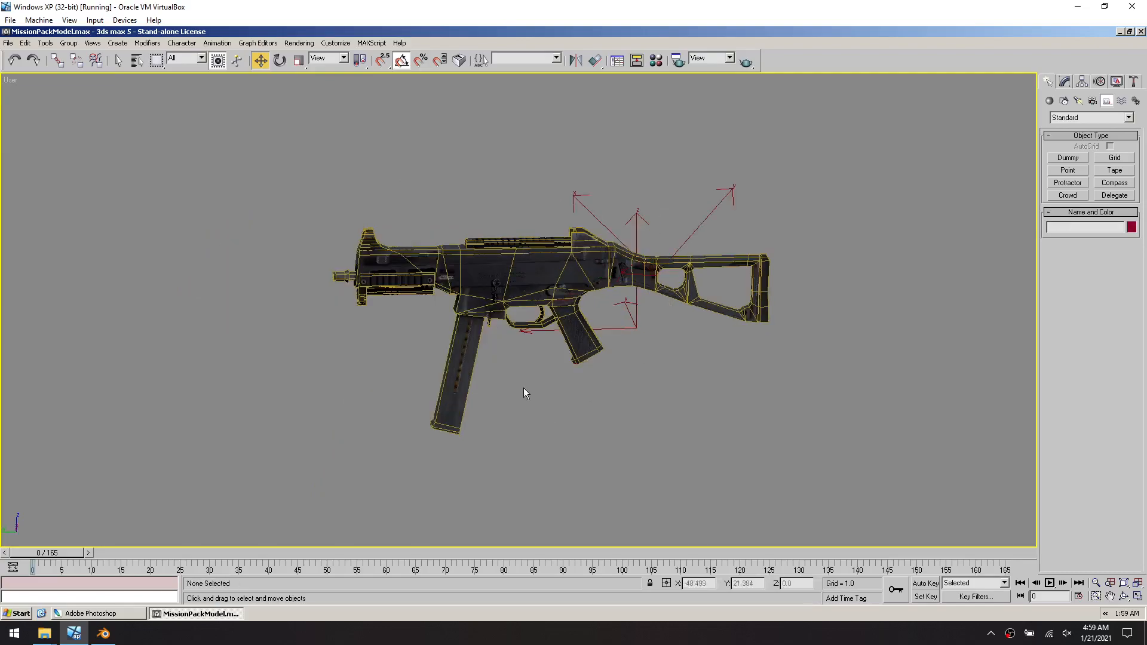
# Create a third point helper and move it forward to the weapon's muzzle end, at about Y 44.5
pyautogui.scroll(2, 518, 378)
pyautogui.keyDown('alt'); pyautogui.moveTo(518, 379); pyautogui.dragTo(521, 396, button='middle'); pyautogui.keyUp('alt')
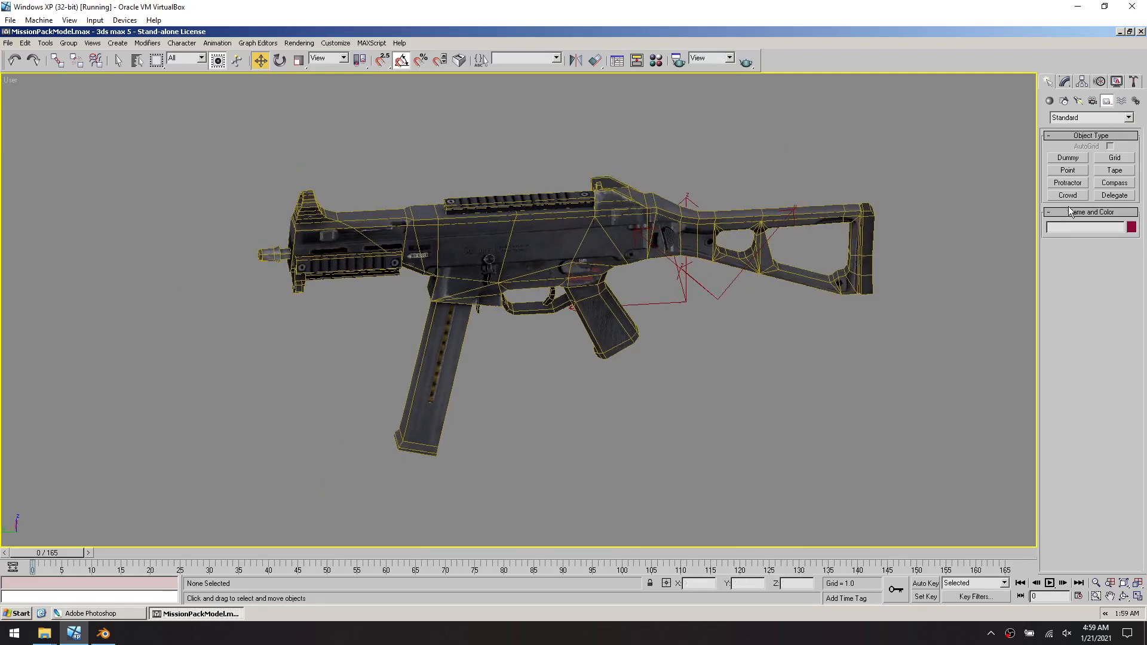
pyautogui.click(1069, 171)
pyautogui.click(467, 246)
pyautogui.press('w')
pyautogui.moveTo(420, 254); pyautogui.dragTo(230, 256)
pyautogui.press('z')
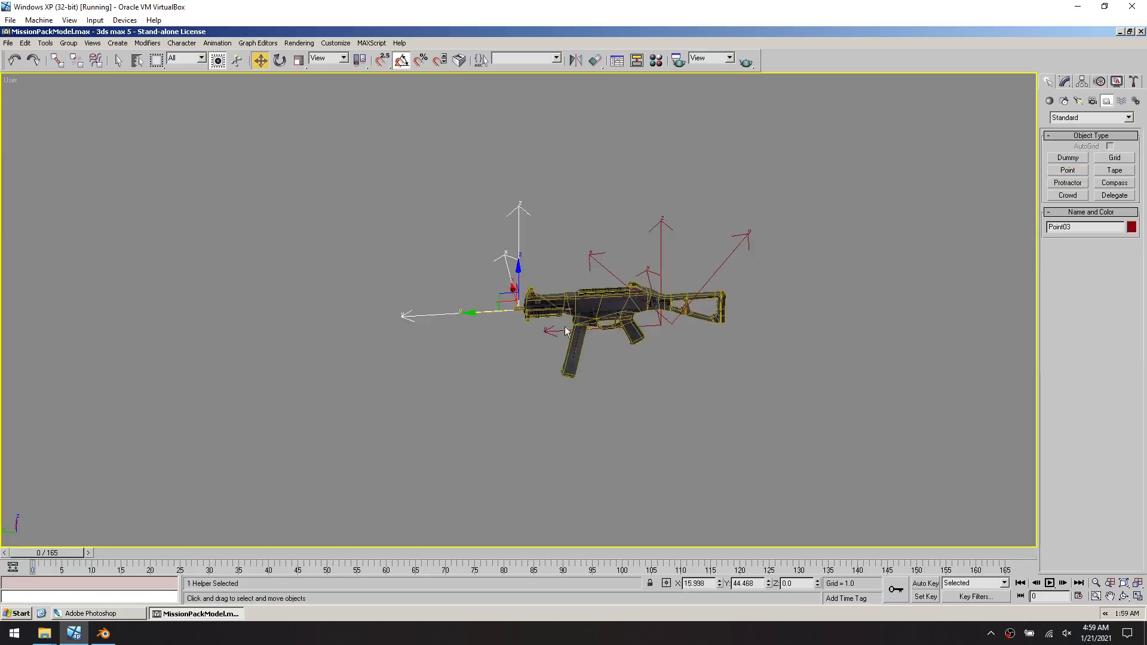
# Align the new point helper with the tip of the barrel, at about X -2.0, Y 47.6, Z 9.6
pyautogui.scroll(7, 559, 328)
pyautogui.keyDown('alt'); pyautogui.moveTo(488, 342); pyautogui.dragTo(500, 264, button='middle'); pyautogui.keyUp('alt')
pyautogui.scroll(-3, 500, 263)
pyautogui.moveTo(393, 233); pyautogui.dragTo(571, 175)
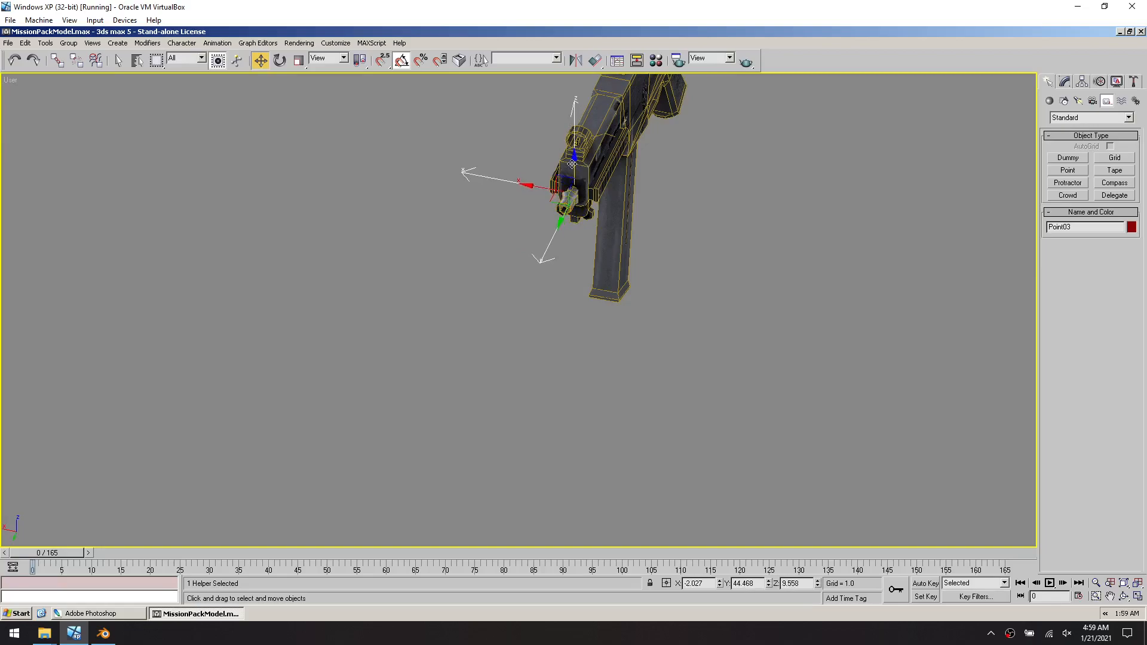
pyautogui.moveTo(559, 223); pyautogui.dragTo(550, 239)
pyautogui.scroll(-4, 546, 297)
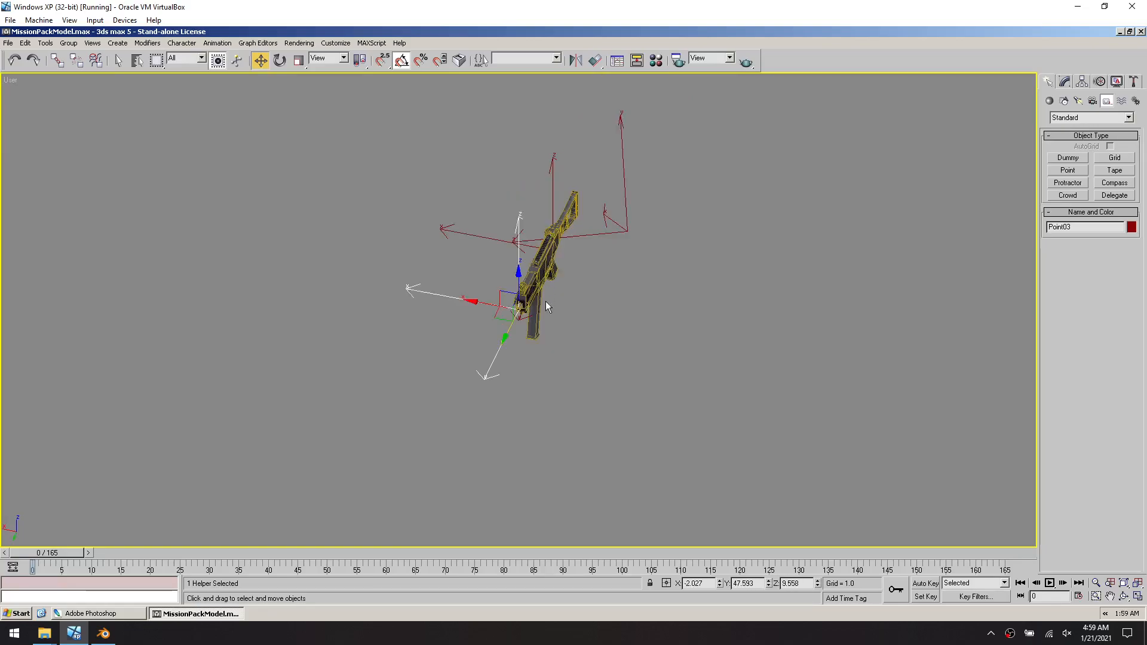
pyautogui.scroll(5, 535, 341)
pyautogui.scroll(5, 535, 341)
pyautogui.scroll(-5, 484, 197)
pyautogui.keyDown('alt'); pyautogui.moveTo(528, 175); pyautogui.dragTo(538, 355, button='middle'); pyautogui.keyUp('alt')
pyautogui.scroll(4, 507, 316)
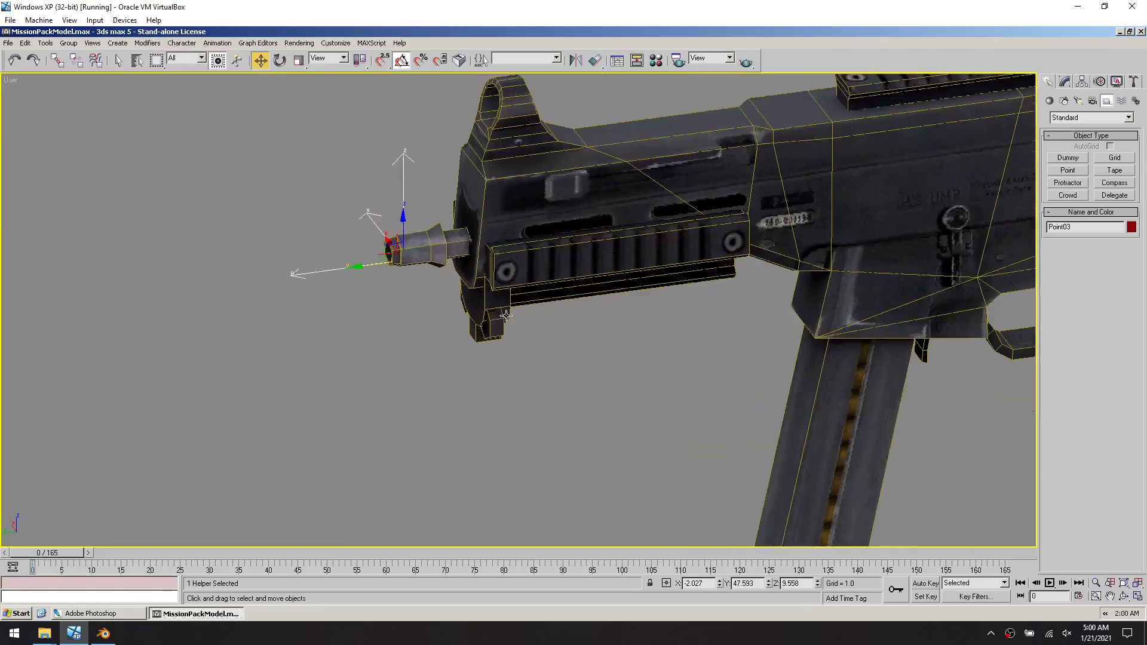
# Raise the muzzle point helper to about Z 9.97 so it sits closer to the barrel's centre line
pyautogui.moveTo(468, 360); pyautogui.dragTo(512, 363, button='middle')
pyautogui.moveTo(485, 304); pyautogui.dragTo(504, 360, button='middle')
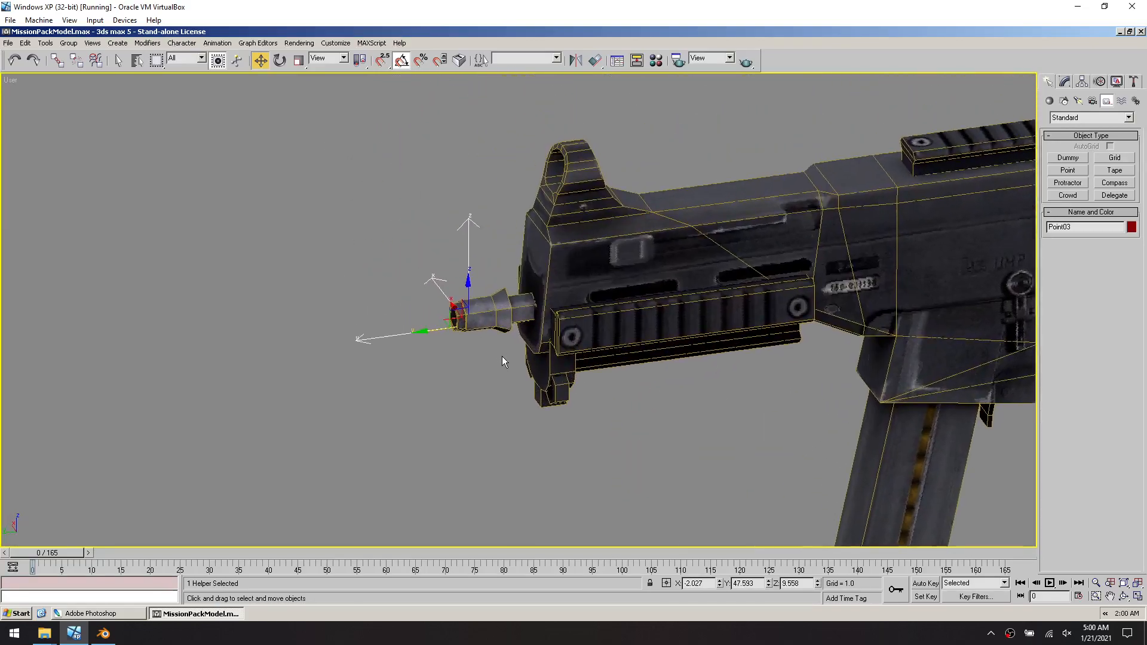
pyautogui.scroll(3, 503, 356)
pyautogui.moveTo(455, 265); pyautogui.dragTo(455, 252)
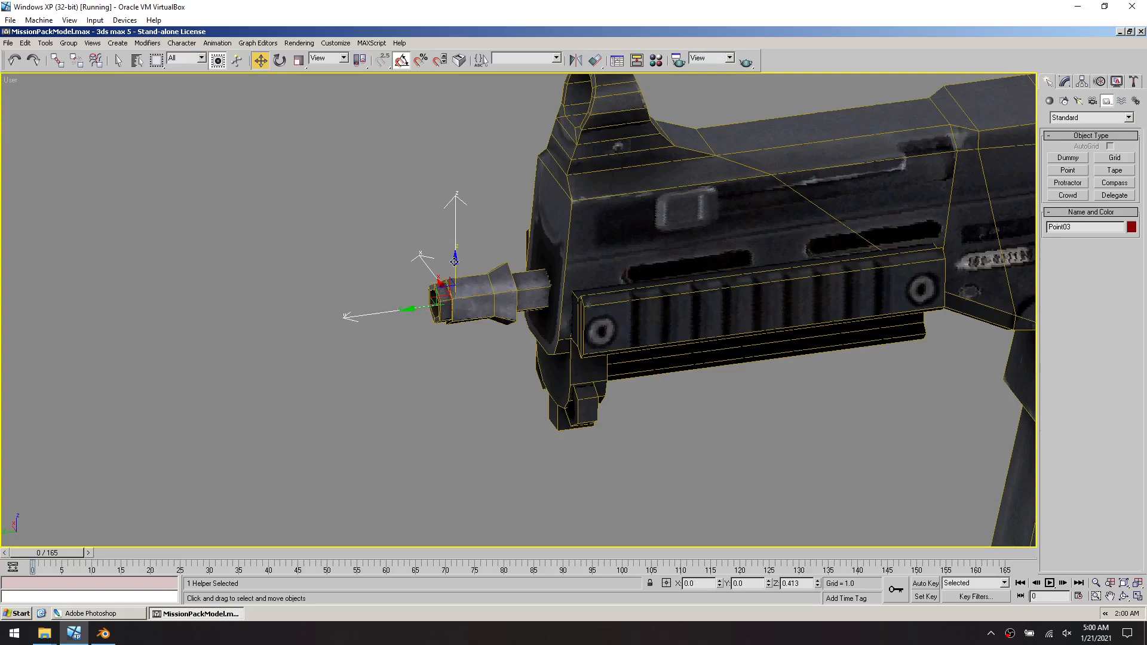
# Align the muzzle point helper with the barrel tip in the Right view, at about Y 48.27, Z 9.99
pyautogui.click(1136, 596)
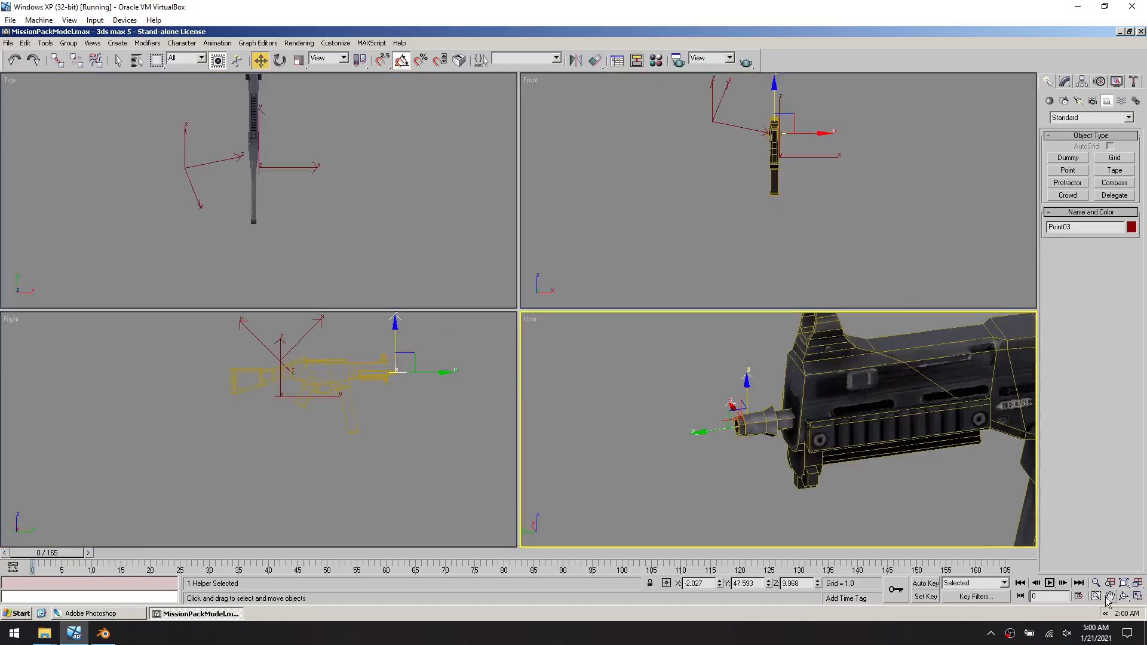
pyautogui.click(1110, 596)
pyautogui.scroll(5, 414, 371)
pyautogui.moveTo(404, 373); pyautogui.dragTo(394, 443)
pyautogui.scroll(5, 392, 425)
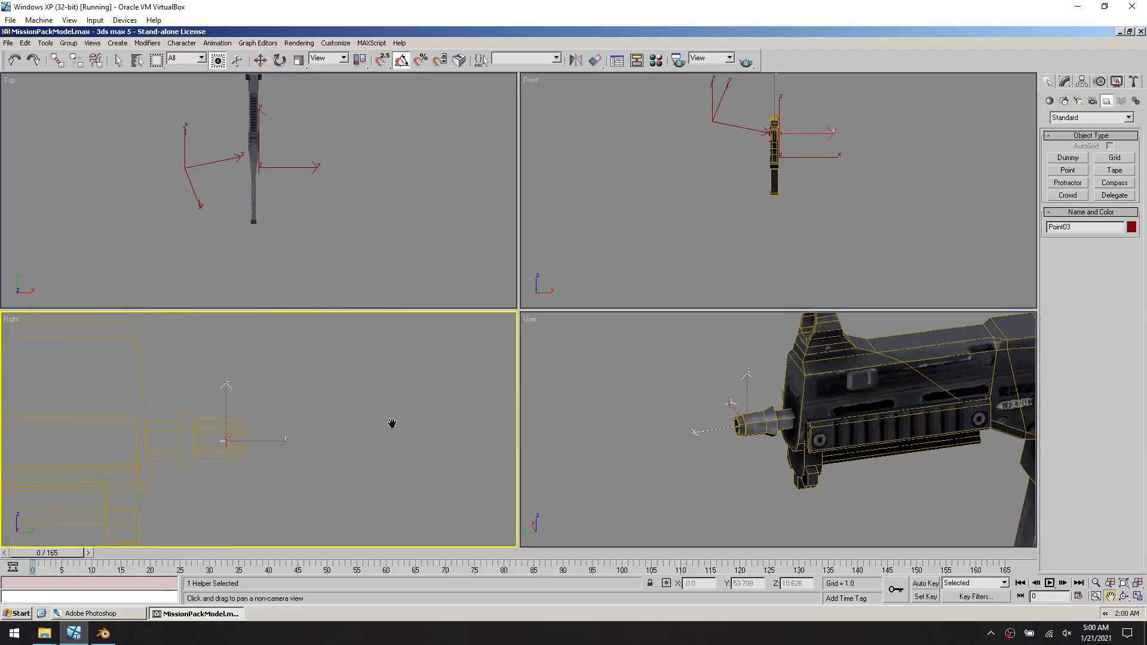
pyautogui.moveTo(289, 445); pyautogui.dragTo(358, 371)
pyautogui.press('w')
pyautogui.scroll(-1, 321, 222)
pyautogui.scroll(2, 321, 356)
# Centre the muzzle point helper across the barrel in the Top view, at about X -1.96
pyautogui.moveTo(305, 371); pyautogui.dragTo(300, 519, button='middle')
pyautogui.scroll(-1, 312, 423)
pyautogui.moveTo(296, 112); pyautogui.dragTo(310, 146, button='middle')
pyautogui.scroll(3, 288, 183)
pyautogui.scroll(5, 293, 152)
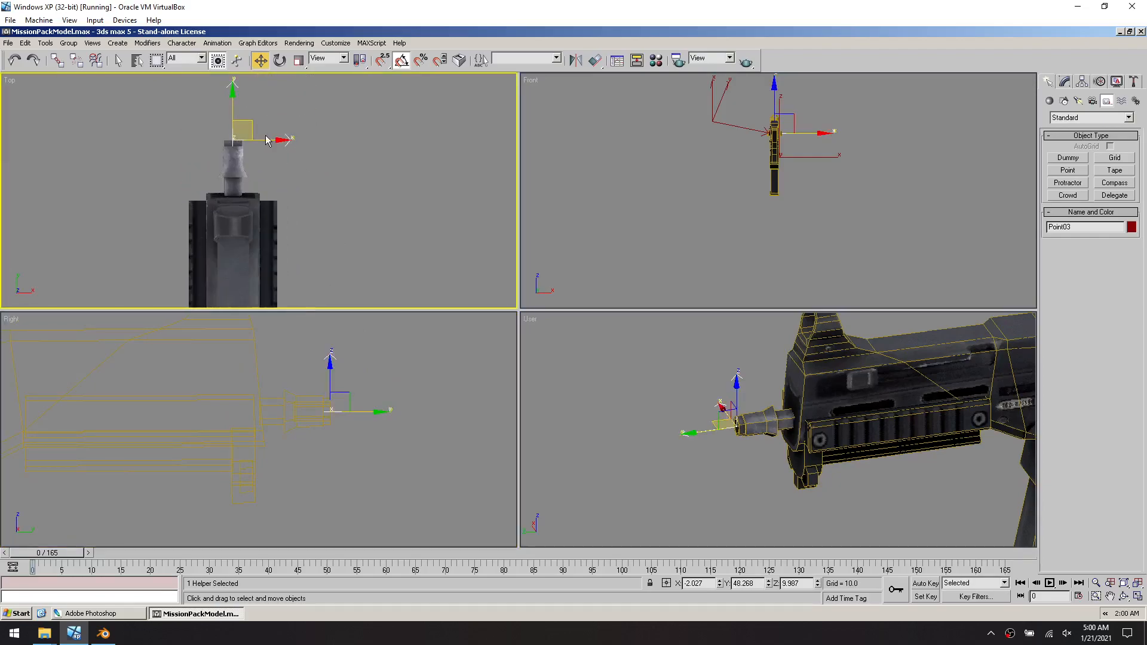
pyautogui.moveTo(201, 157)
pyautogui.mouseDown()
pyautogui.moveTo(218, 159)
pyautogui.moveTo(205, 157)
pyautogui.mouseUp()
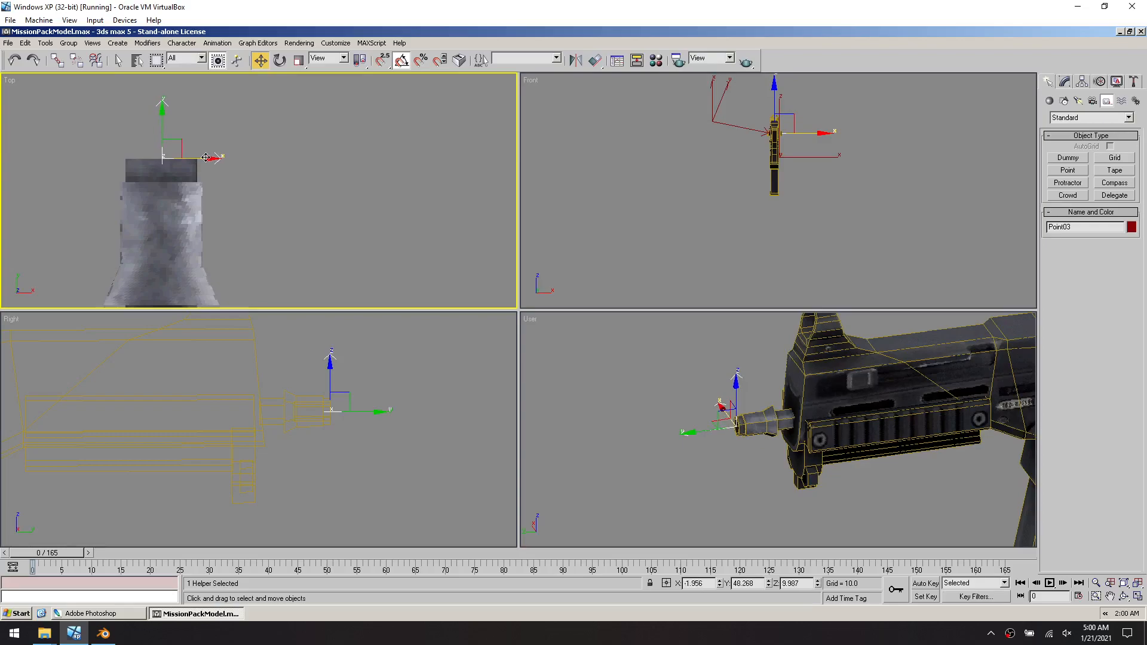
# Clone the muzzle point helper as a copy back along the weapon and shift it sideways, at about X -0.18, Y 21.99
pyautogui.scroll(-6, 285, 215)
pyautogui.moveTo(292, 232); pyautogui.dragTo(289, 165, button='middle')
pyautogui.moveTo(251, 91); pyautogui.dragTo(254, 131)
pyautogui.hotkey('ctrl', 'z')
pyautogui.moveTo(250, 87)
pyautogui.keyDown('shift'); pyautogui.mouseDown()
pyautogui.moveTo(267, 206)
pyautogui.moveTo(274, 161)
pyautogui.mouseUp(); pyautogui.keyUp('shift')
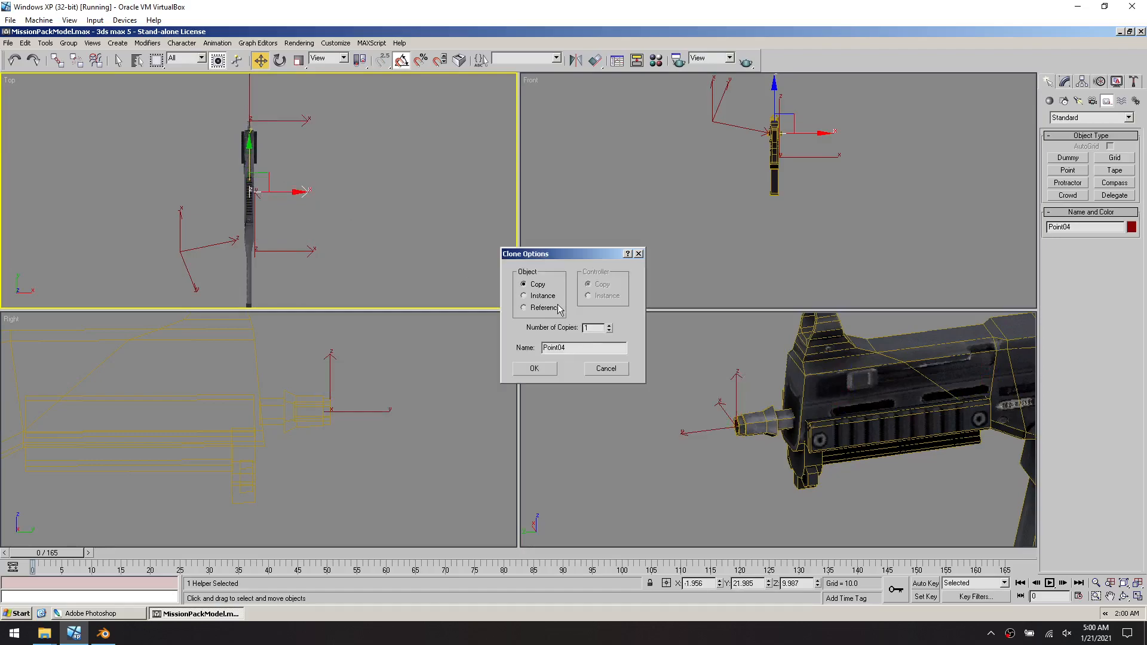
pyautogui.click(544, 370)
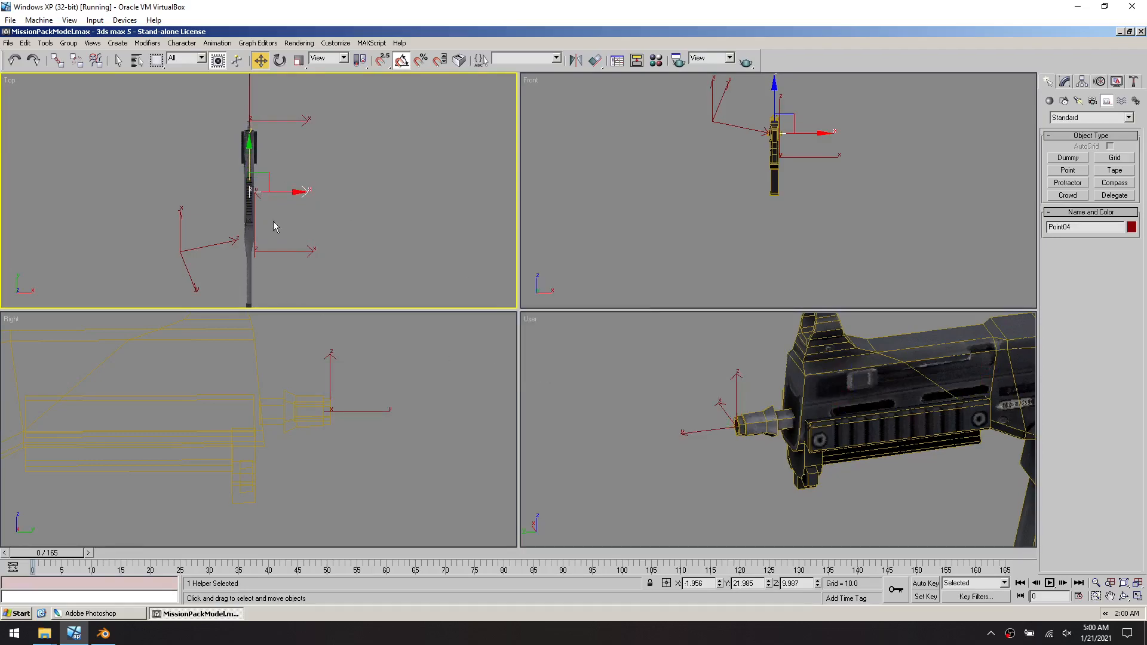
pyautogui.moveTo(293, 192); pyautogui.dragTo(298, 191)
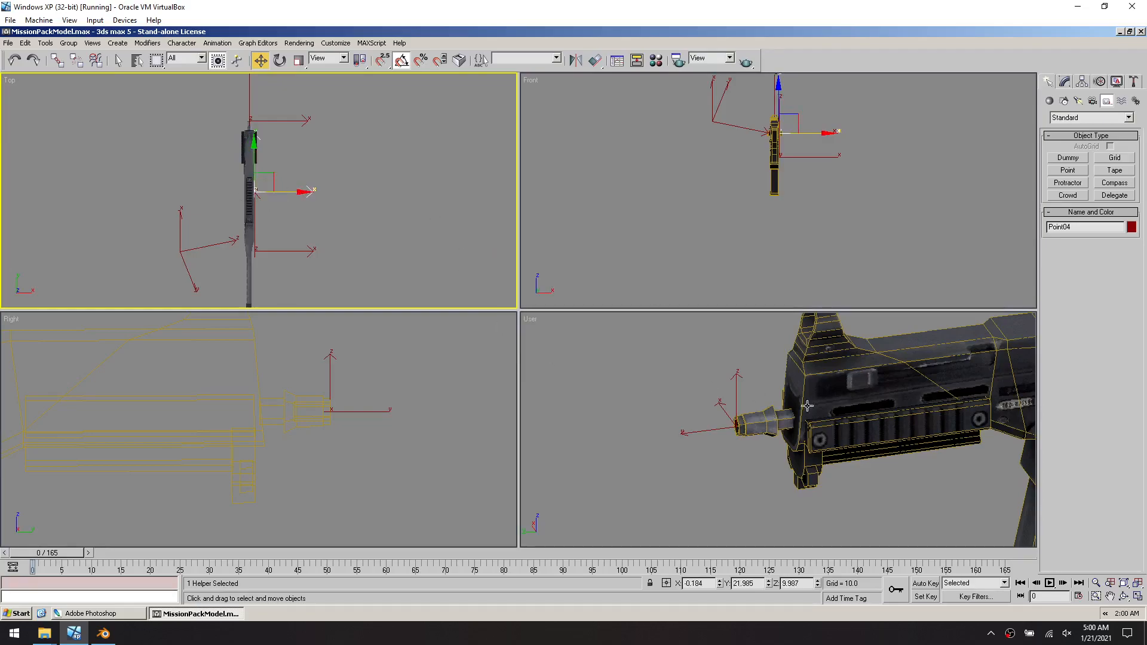
pyautogui.click(923, 496)
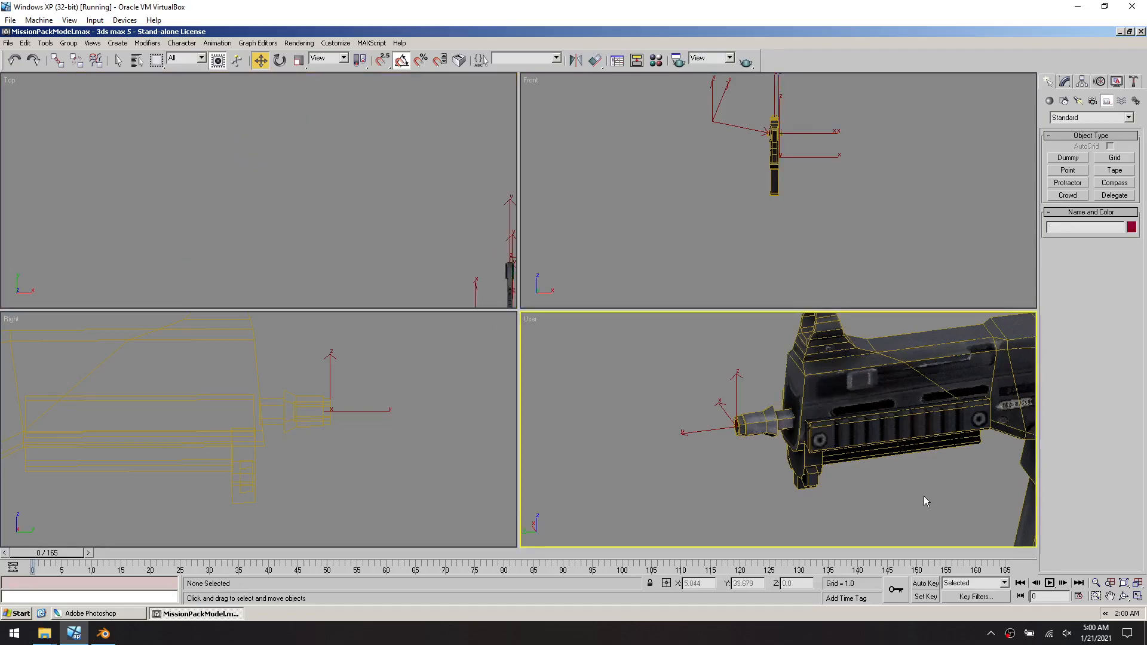
# Align the cloned point helper with the ejection port on the receiver's side, at about Y 23.03, Z 10.26
pyautogui.scroll(-3, 961, 492)
pyautogui.keyDown('alt'); pyautogui.moveTo(961, 493); pyautogui.dragTo(993, 443, button='middle'); pyautogui.keyUp('alt')
pyautogui.click(1137, 596)
pyautogui.click(1110, 596)
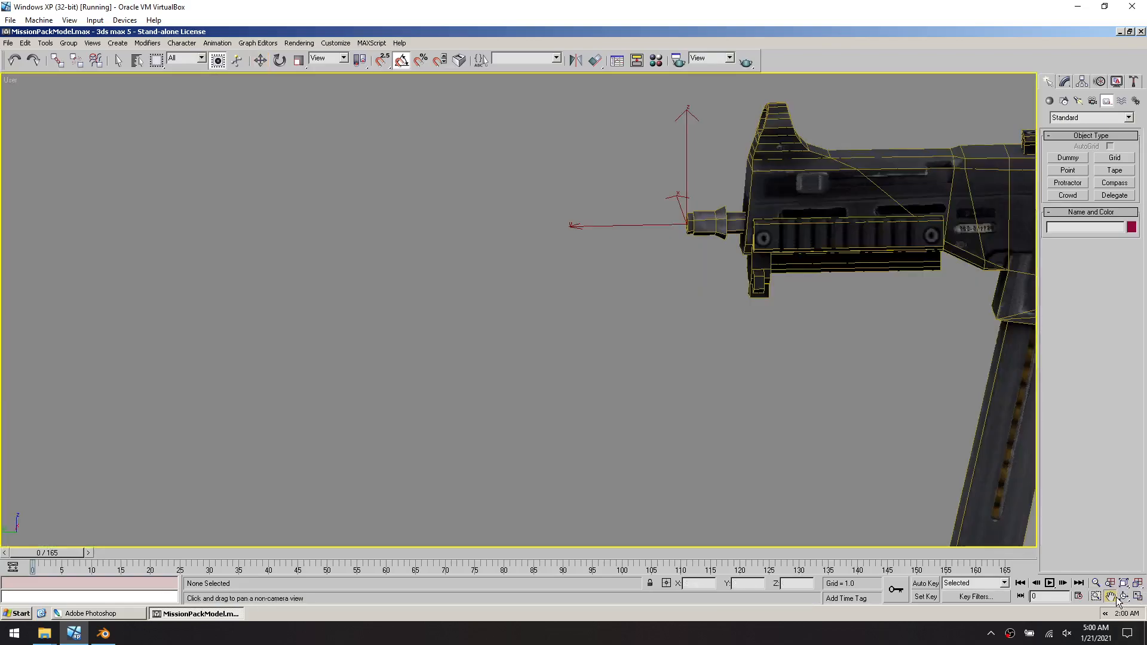
pyautogui.click(1123, 599)
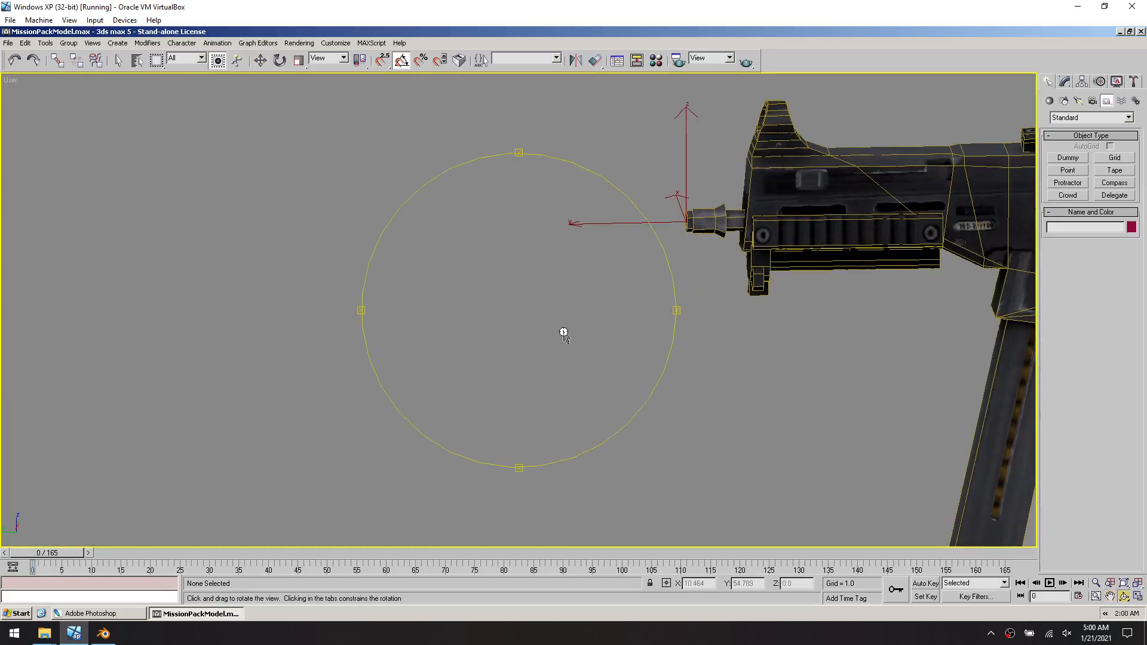
pyautogui.scroll(-3, 565, 336)
pyautogui.rightClick(559, 345)
pyautogui.moveTo(663, 373); pyautogui.dragTo(455, 263, button='middle')
pyautogui.click(706, 321)
pyautogui.keyDown('alt'); pyautogui.moveTo(706, 321); pyautogui.dragTo(658, 324, button='middle'); pyautogui.keyUp('alt')
pyautogui.click(696, 314)
pyautogui.scroll(4, 696, 315)
pyautogui.click(466, 227)
pyautogui.moveTo(501, 202); pyautogui.dragTo(515, 202)
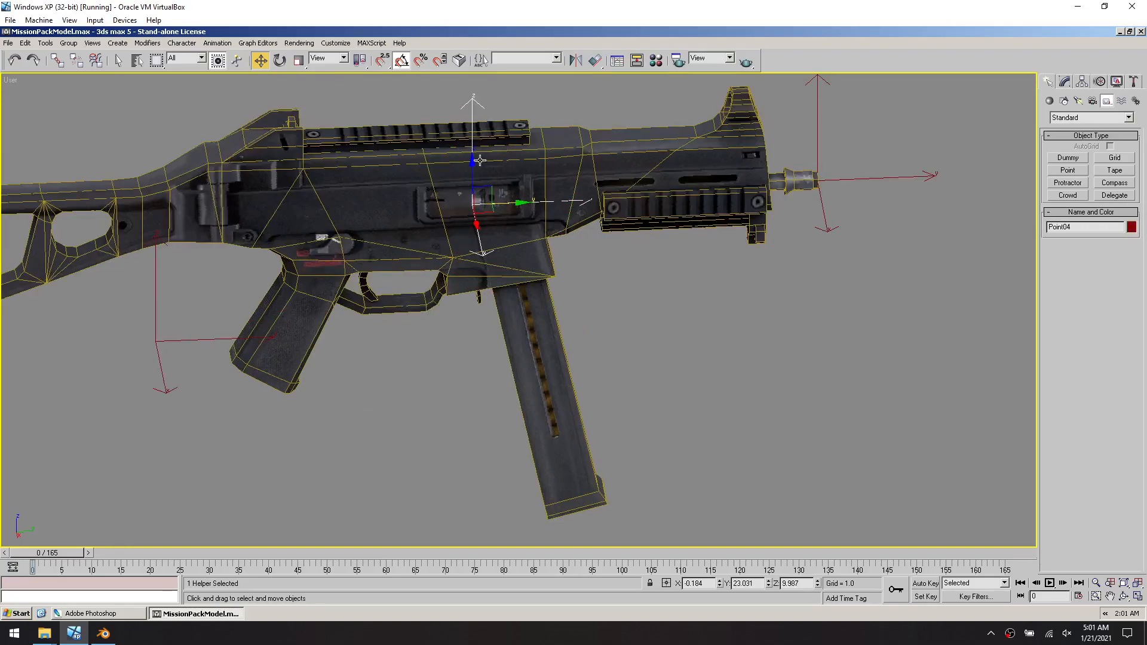
pyautogui.moveTo(473, 171); pyautogui.dragTo(473, 169)
# Shift the ejection-port point helper sideways toward the receiver, to about X -1.52
pyautogui.keyDown('alt'); pyautogui.moveTo(540, 277); pyautogui.dragTo(550, 217, button='middle'); pyautogui.keyUp('alt')
pyautogui.moveTo(519, 203); pyautogui.dragTo(500, 202)
pyautogui.click(624, 280)
# Clone the ejection-port point helper downward and move the copy to the magazine, at about Y 27.80, Z -1.69
pyautogui.scroll(-2, 628, 281)
pyautogui.keyDown('alt'); pyautogui.moveTo(599, 295); pyautogui.dragTo(511, 314, button='middle'); pyautogui.keyUp('alt')
pyautogui.scroll(2, 511, 314)
pyautogui.click(398, 409)
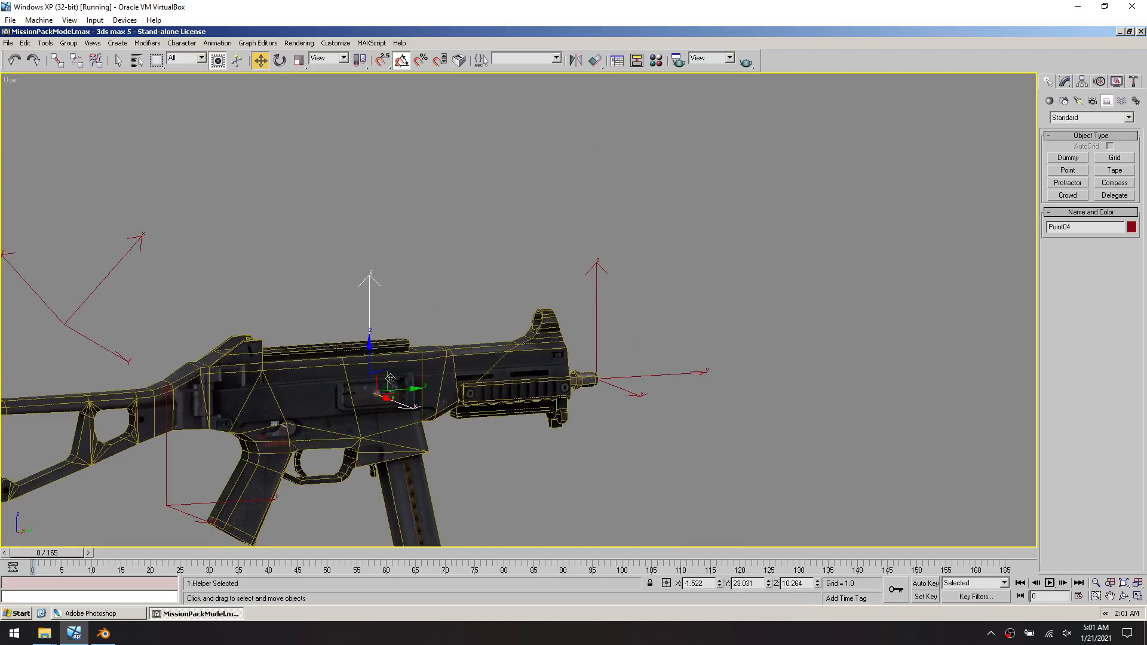
pyautogui.keyDown('shift'); pyautogui.moveTo(385, 342); pyautogui.dragTo(383, 443); pyautogui.keyUp('shift')
pyautogui.click(553, 375)
pyautogui.keyDown('alt'); pyautogui.moveTo(553, 375); pyautogui.dragTo(608, 407, button='middle'); pyautogui.keyUp('alt')
pyautogui.moveTo(479, 443); pyautogui.dragTo(601, 302, button='middle')
pyautogui.moveTo(490, 312); pyautogui.dragTo(404, 367)
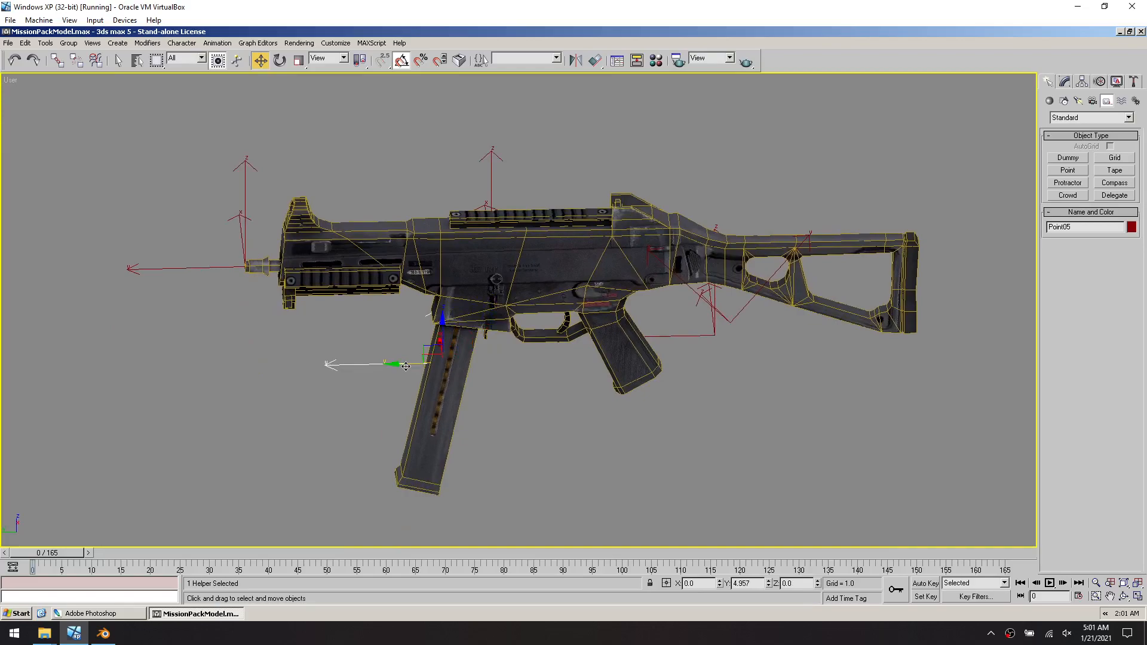
# Shift the magazine point helper sideways to about X -4.91 and raise it to about Z 0.33
pyautogui.keyDown('alt'); pyautogui.moveTo(404, 366); pyautogui.dragTo(493, 363, button='middle'); pyautogui.keyUp('alt')
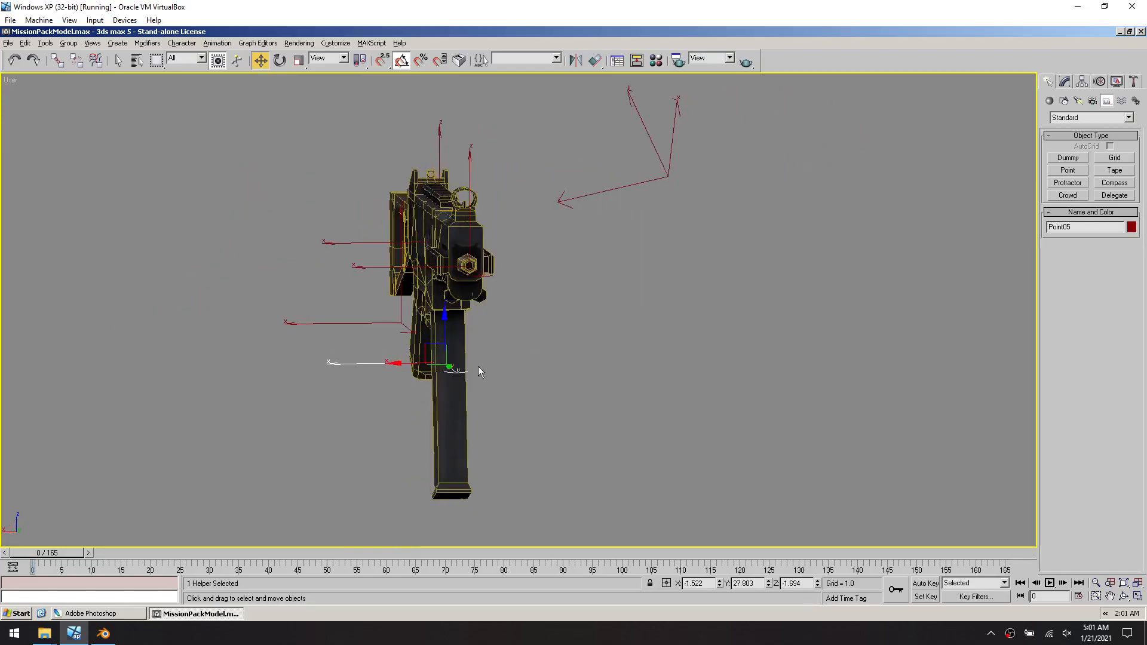
pyautogui.moveTo(423, 363); pyautogui.dragTo(436, 364)
pyautogui.keyDown('alt'); pyautogui.moveTo(435, 363); pyautogui.dragTo(482, 353, button='middle'); pyautogui.keyUp('alt')
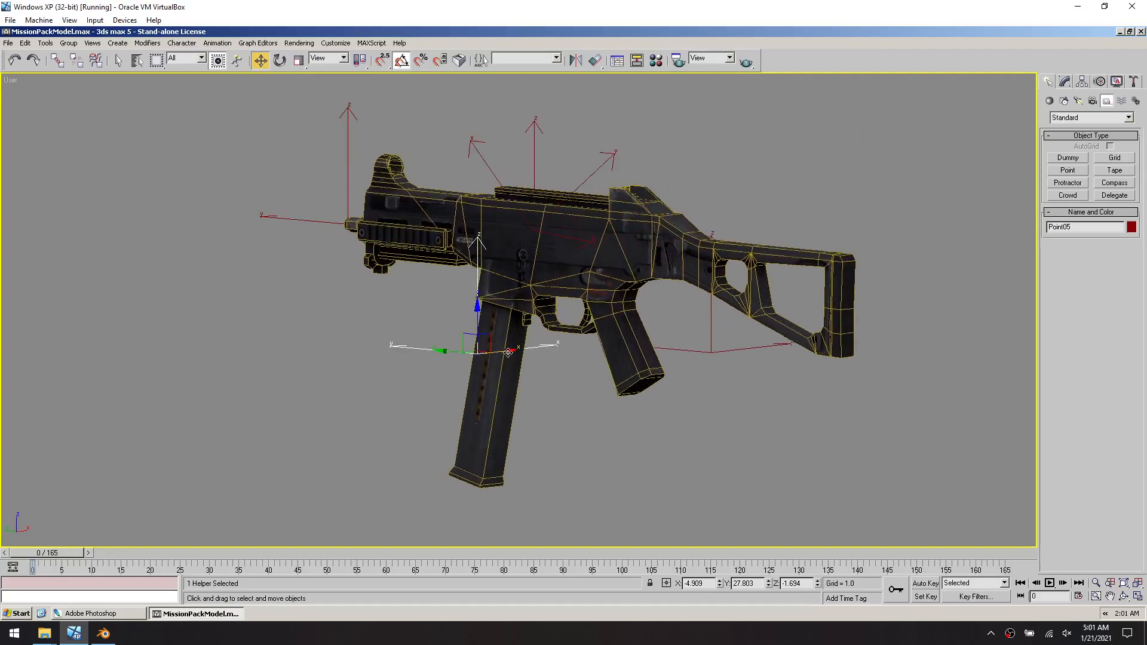
pyautogui.moveTo(477, 315); pyautogui.dragTo(471, 296)
# Move the magazine point helper further out beside the magazine, to about X -6.68, and deselect it
pyautogui.keyDown('alt'); pyautogui.moveTo(431, 310); pyautogui.dragTo(561, 334, button='middle'); pyautogui.keyUp('alt')
pyautogui.moveTo(439, 330); pyautogui.dragTo(443, 330)
pyautogui.keyDown('alt'); pyautogui.moveTo(444, 330); pyautogui.dragTo(450, 302, button='middle'); pyautogui.keyUp('alt')
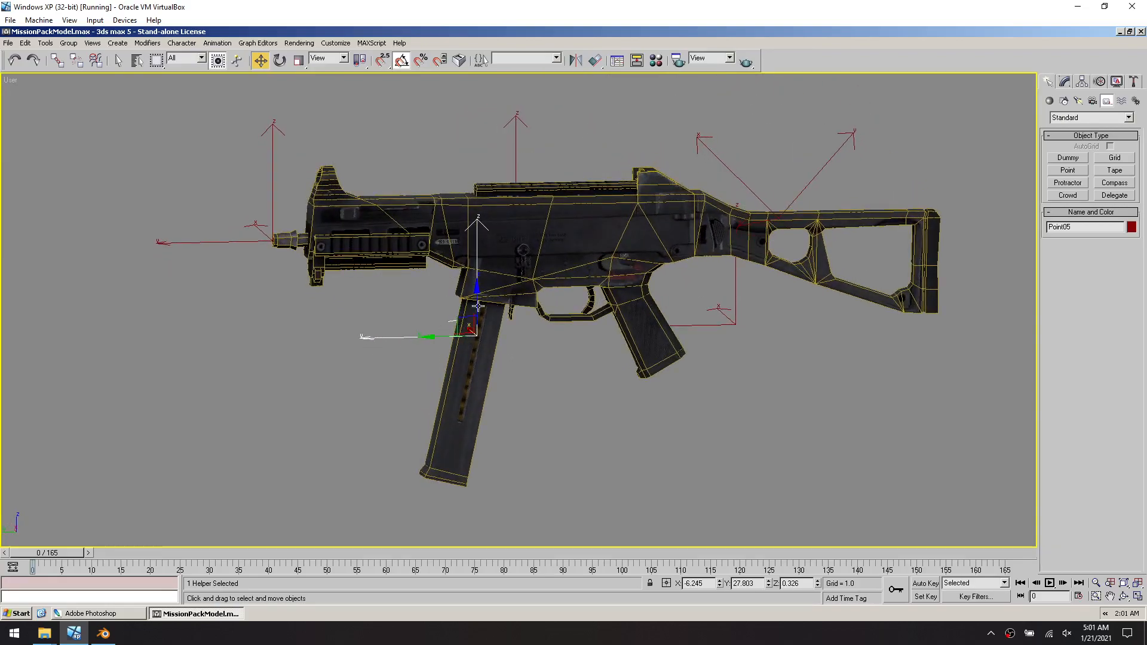
pyautogui.keyDown('alt'); pyautogui.moveTo(417, 325); pyautogui.dragTo(460, 341, button='middle'); pyautogui.keyUp('alt')
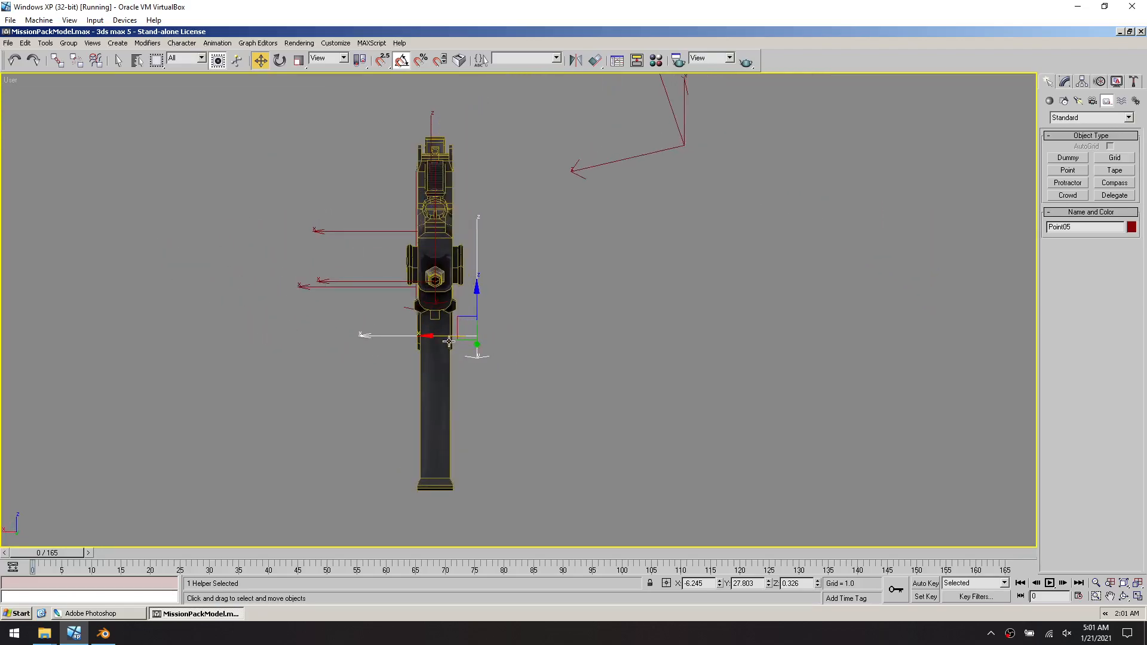
pyautogui.moveTo(441, 337); pyautogui.dragTo(449, 337)
pyautogui.keyDown('alt'); pyautogui.moveTo(471, 344); pyautogui.dragTo(492, 340, button='middle'); pyautogui.keyUp('alt')
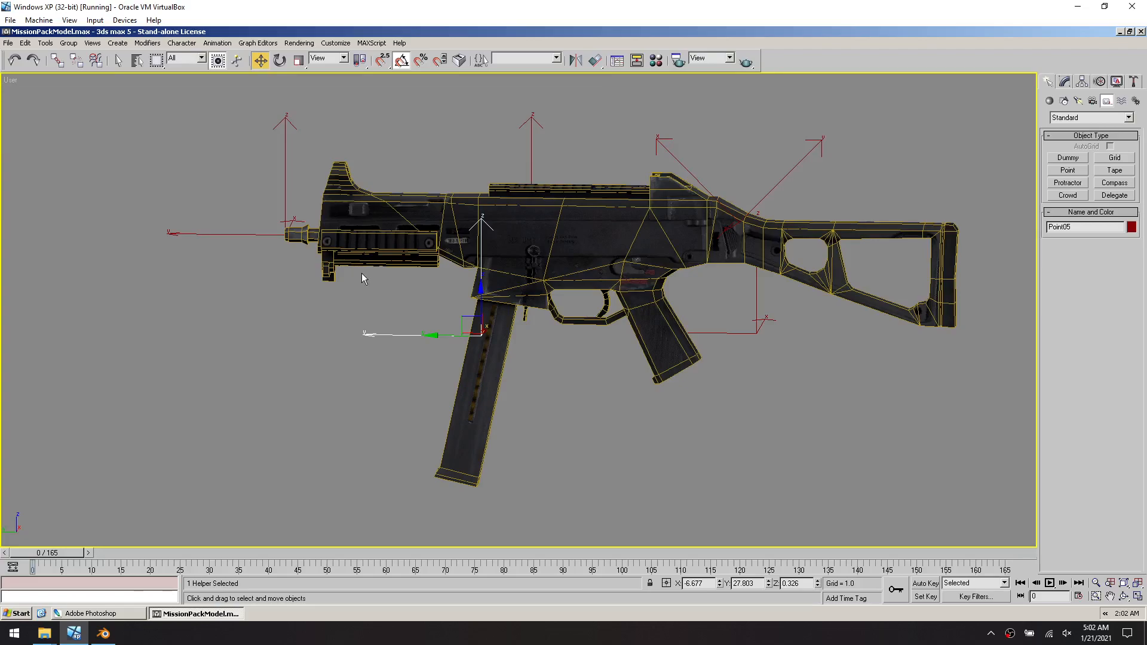
pyautogui.keyDown('alt'); pyautogui.moveTo(493, 343); pyautogui.dragTo(553, 366, button='middle'); pyautogui.keyUp('alt')
pyautogui.click(565, 352)
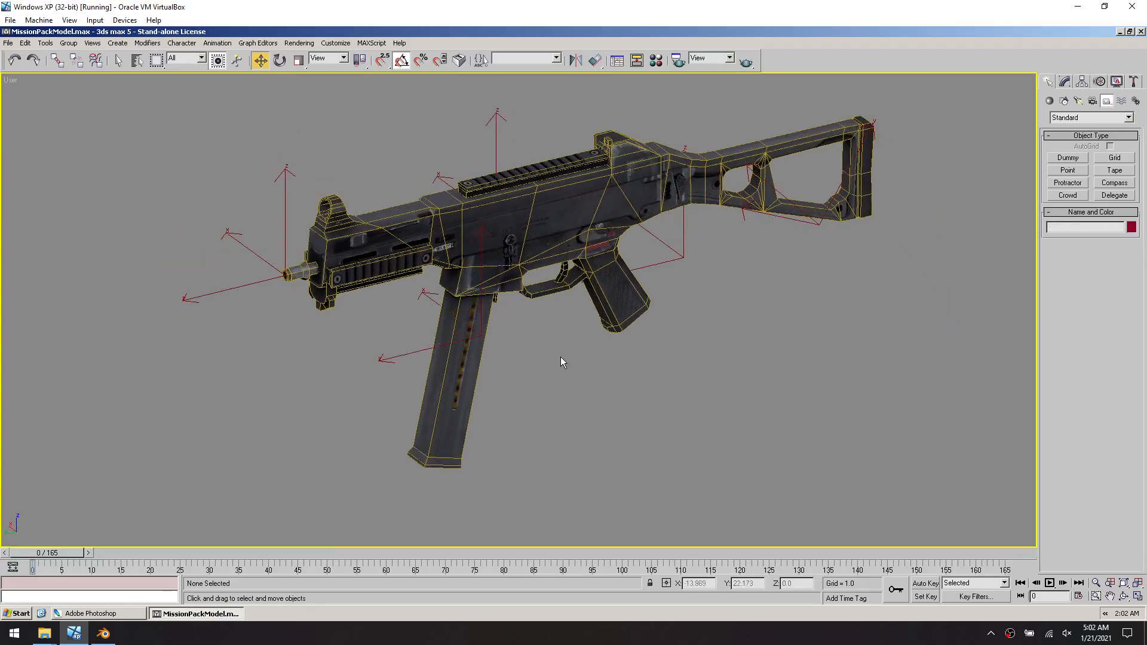
# Open the weapon_helper_point_list text file from the documents folder and copy the name ^RightHandPoint
pyautogui.moveTo(44, 633)
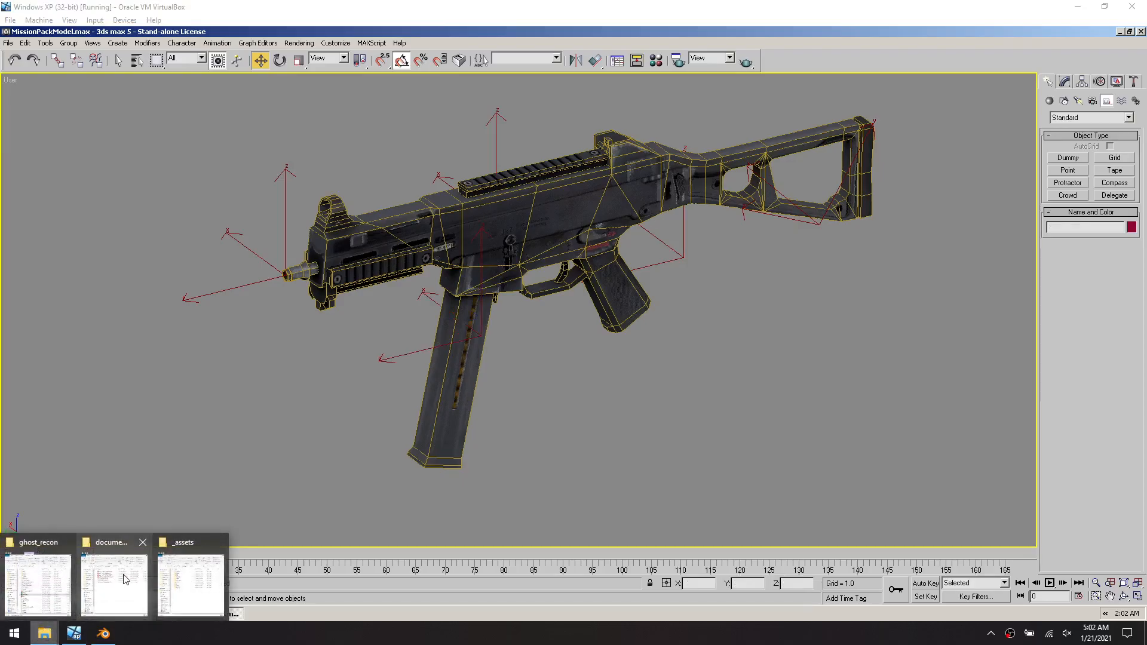
pyautogui.moveTo(177, 579)
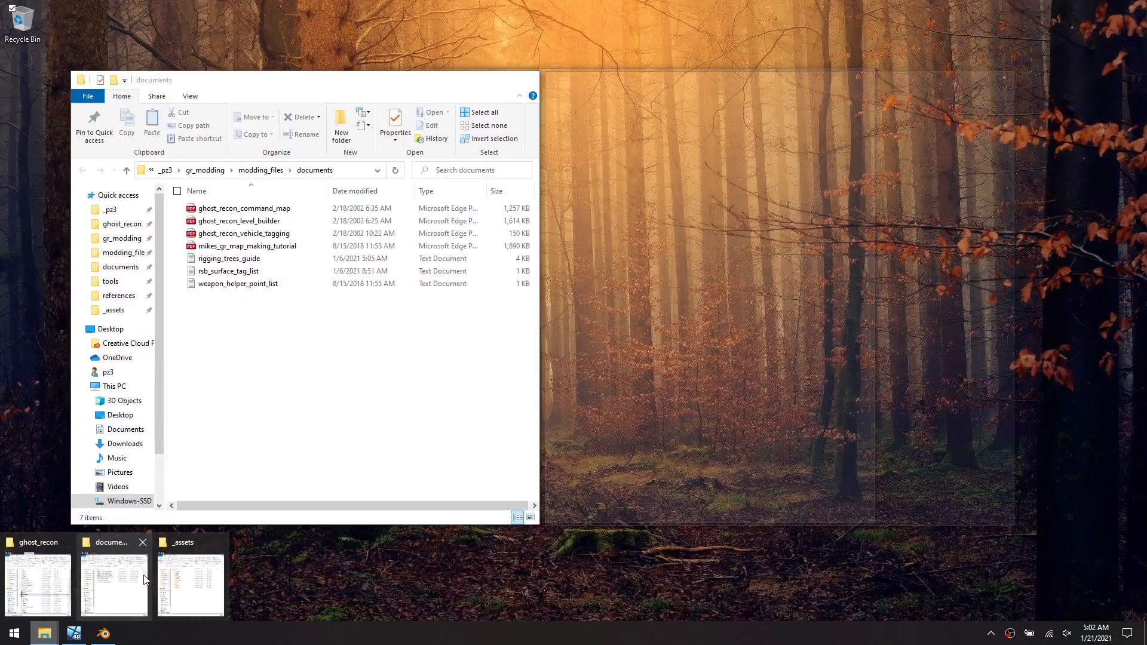
pyautogui.click(114, 582)
pyautogui.doubleClick(245, 285)
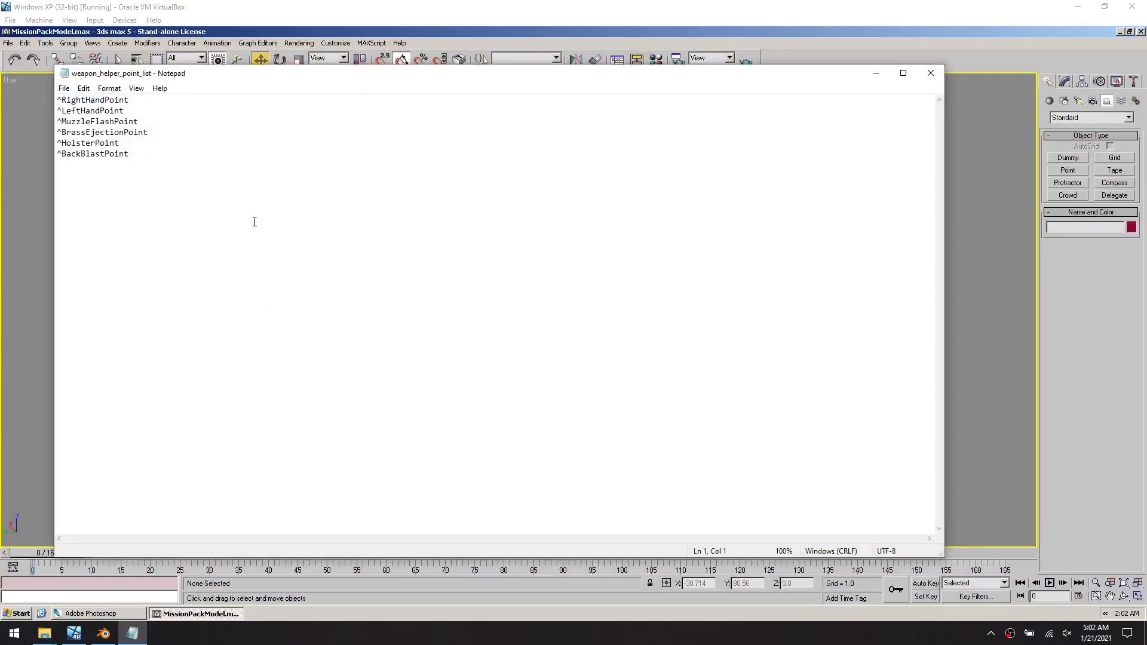
pyautogui.moveTo(140, 101); pyautogui.dragTo(22, 102)
pyautogui.hotkey('ctrl', 'c')
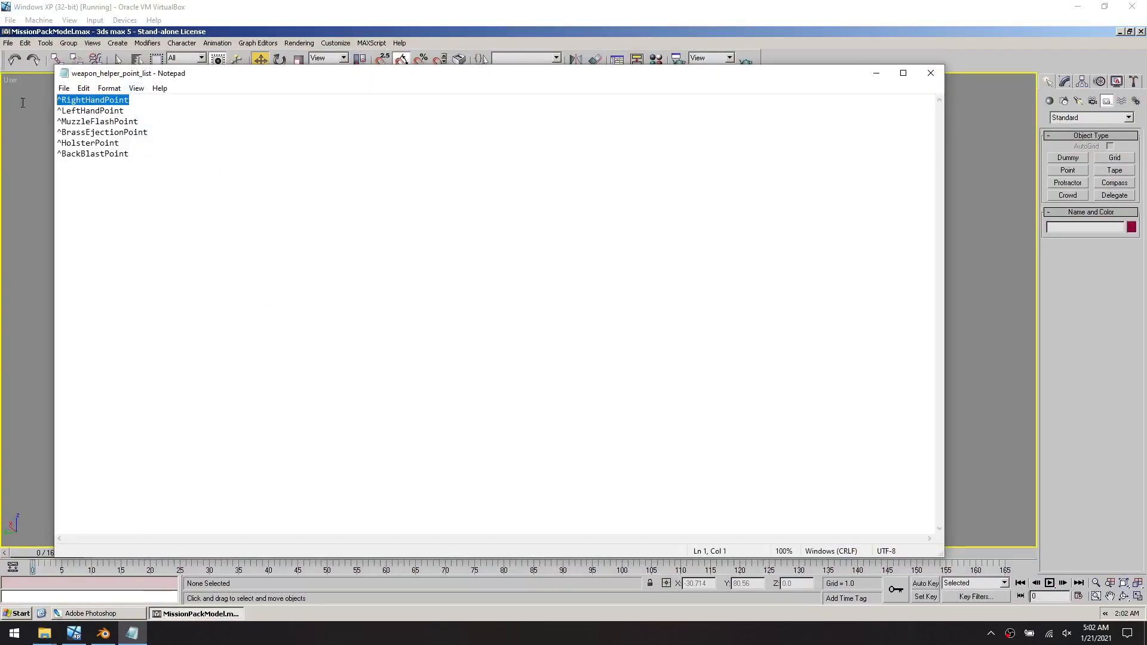
# Return to 3ds Max and rename the point helper behind the pistol grip ^RightHandPoint
pyautogui.click(376, 16)
pyautogui.click(684, 239)
pyautogui.click(1069, 85)
pyautogui.doubleClick(1094, 95)
pyautogui.hotkey('ctrl', 'v')
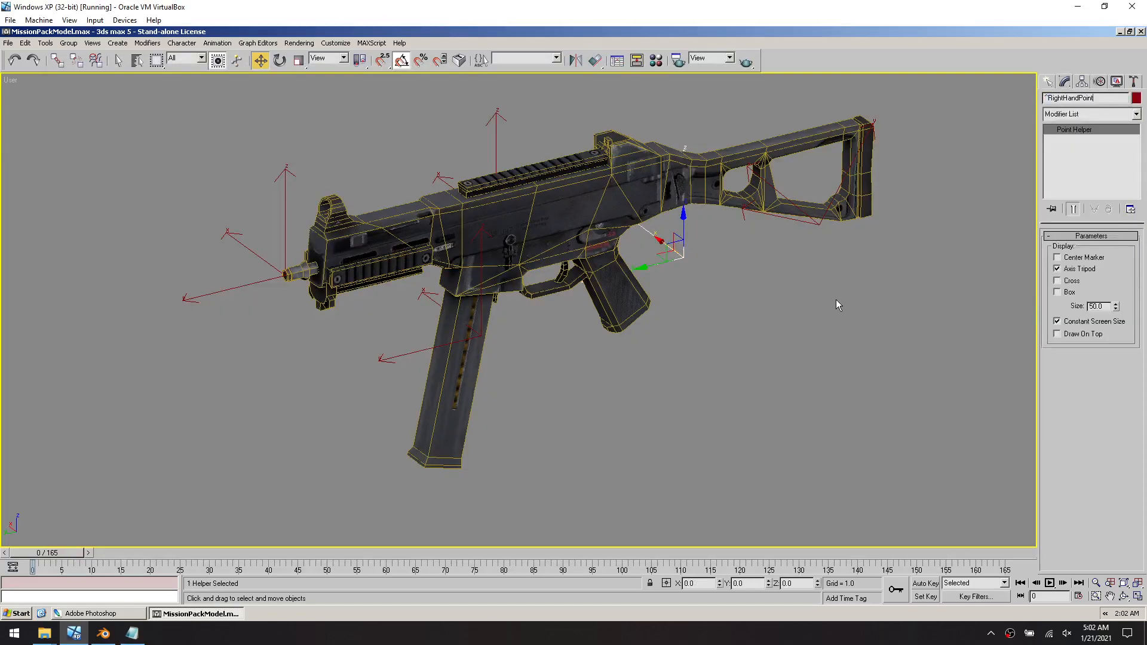
pyautogui.click(836, 304)
# Copy ^LeftHandPoint from the helper name list and use it to rename the magazine point helper
pyautogui.click(132, 633)
pyautogui.moveTo(135, 114); pyautogui.dragTo(49, 113)
pyautogui.hotkey('ctrl', 'c')
pyautogui.click(38, 199)
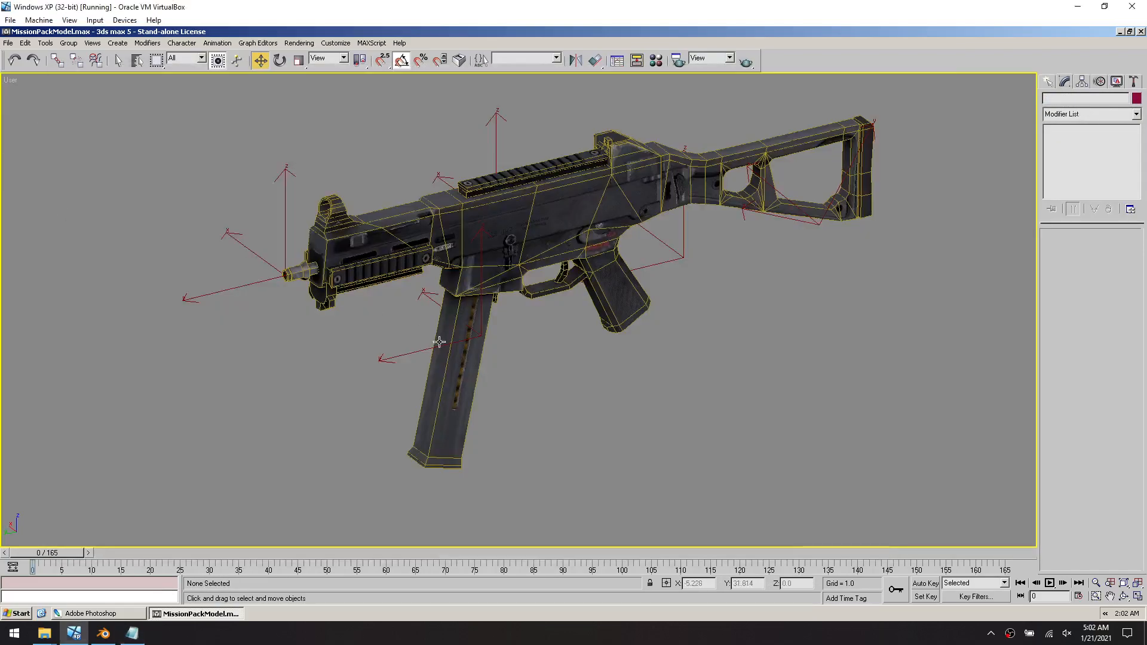
pyautogui.click(438, 346)
pyautogui.doubleClick(1069, 98)
pyautogui.hotkey('ctrl', 'v')
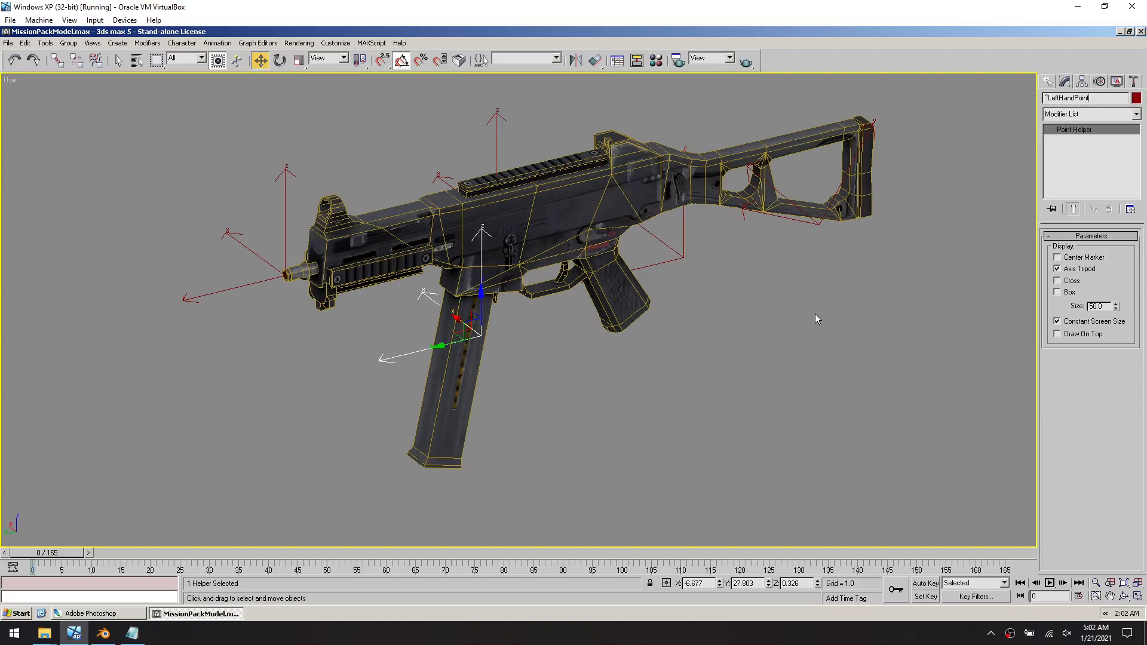
pyautogui.click(804, 333)
# Copy ^MuzzleFlashPoint from the helper name list and rename the point helper at the barrel tip with it
pyautogui.click(140, 636)
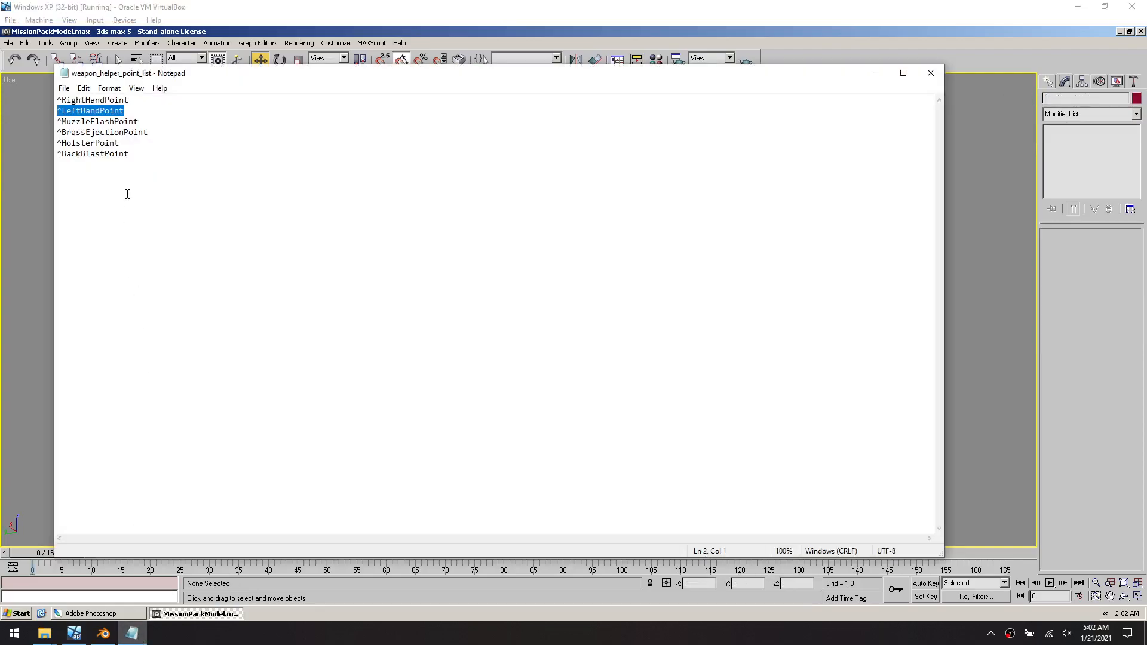
pyautogui.click(114, 123)
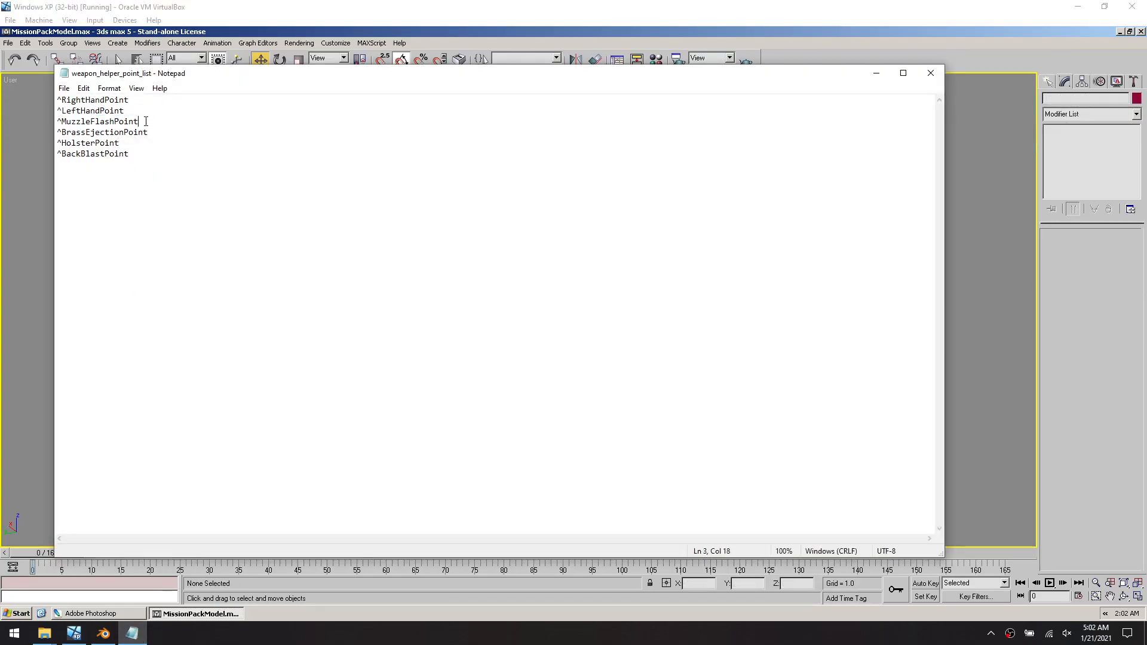
pyautogui.hotkey('shift', 'Up')
pyautogui.hotkey('ctrl', 'c')
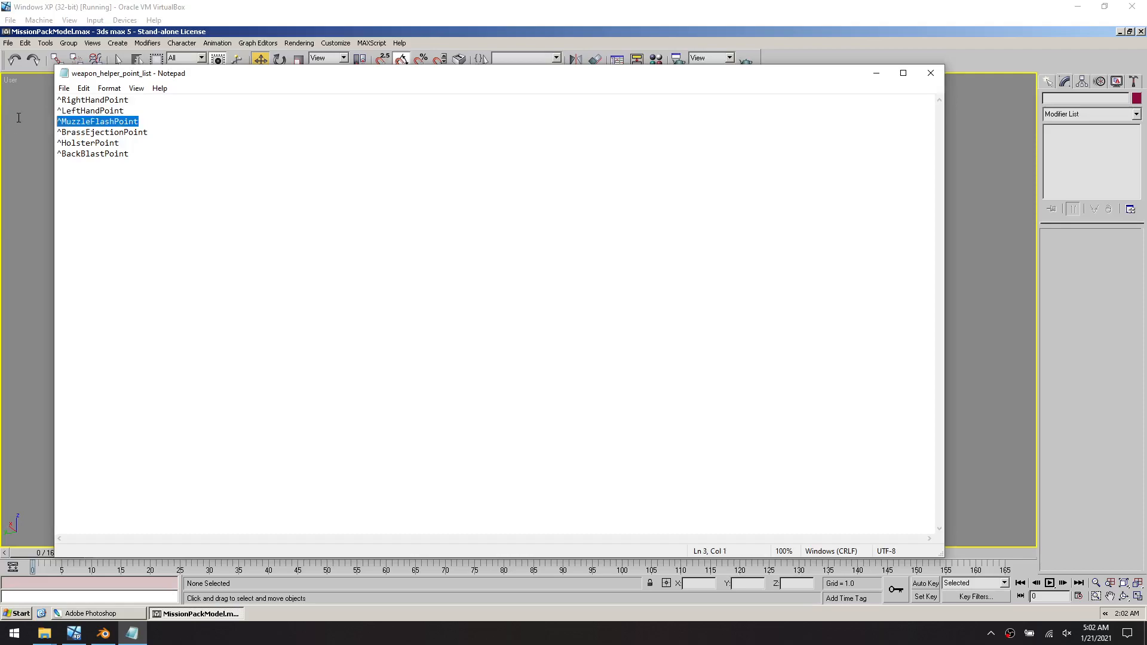
pyautogui.click(27, 189)
pyautogui.click(242, 288)
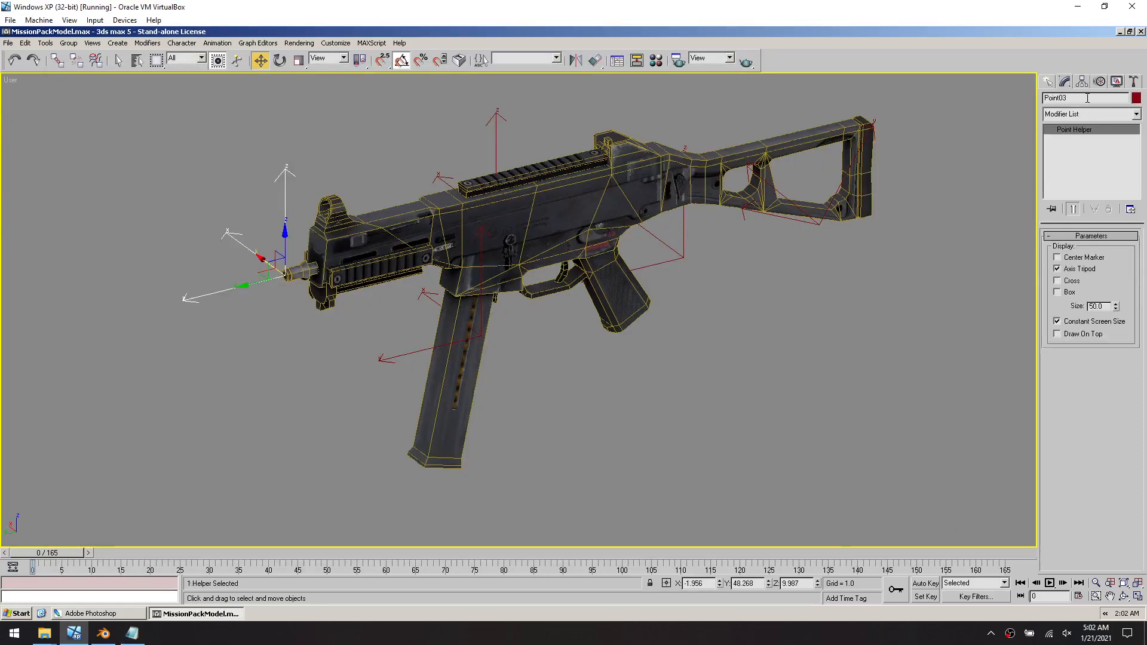
pyautogui.hotkey('ctrl', 'v')
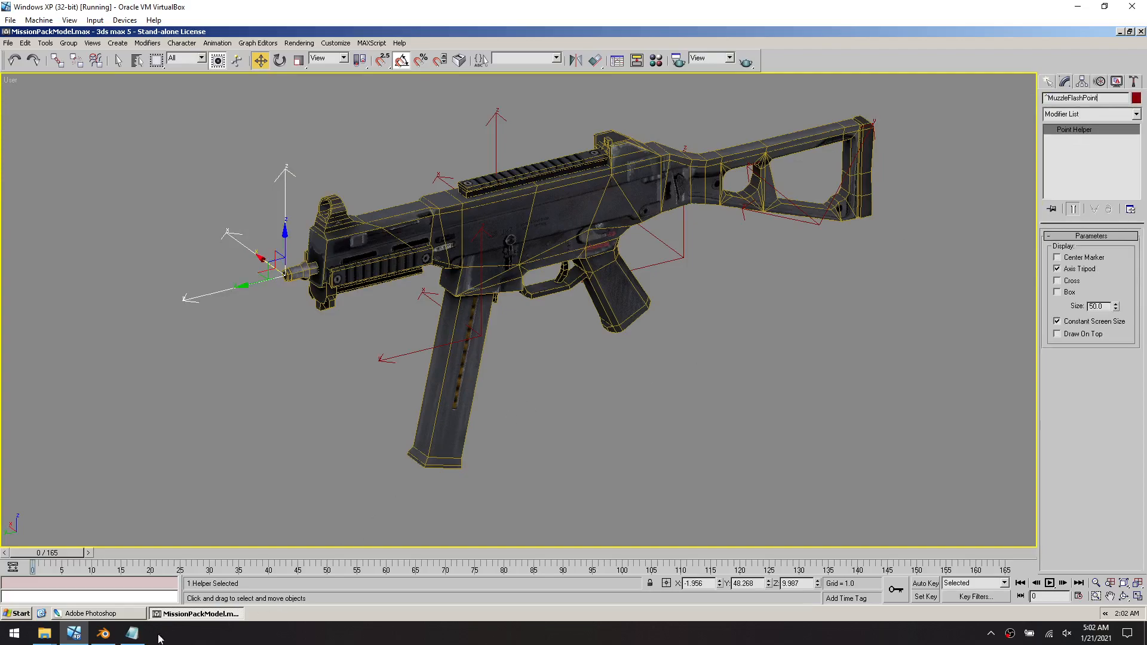
# Copy ^BrassEjectionPoint from the helper name list and rename the point helper above the receiver with it
pyautogui.click(132, 633)
pyautogui.moveTo(159, 131); pyautogui.dragTo(12, 137)
pyautogui.hotkey('ctrl', 'c')
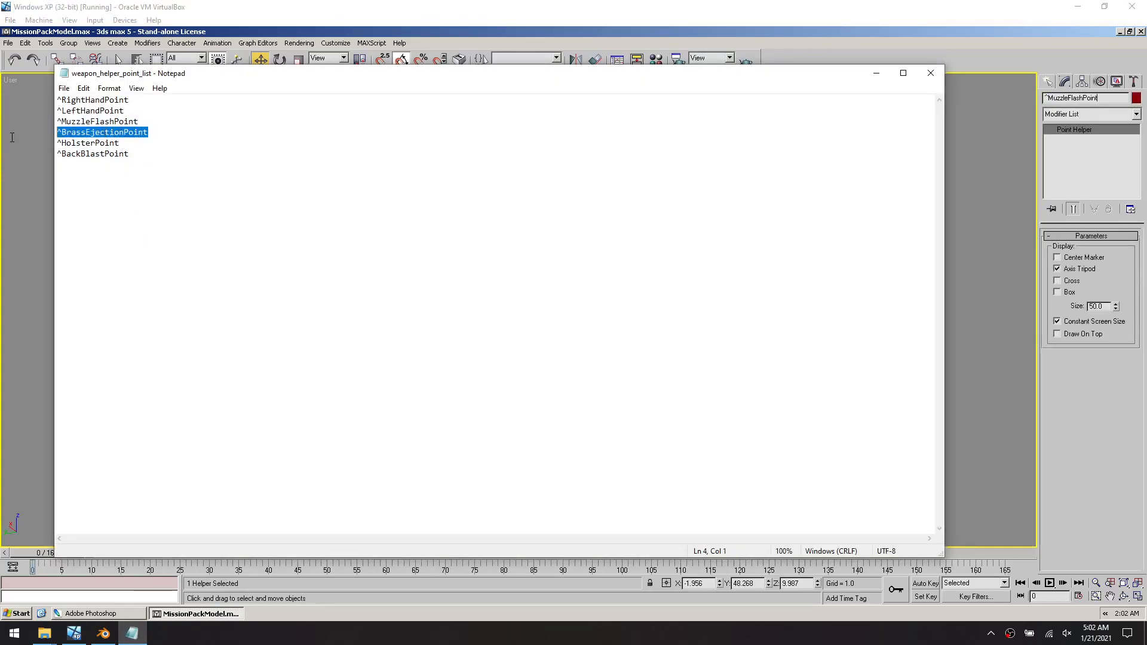
pyautogui.click(30, 255)
pyautogui.click(499, 149)
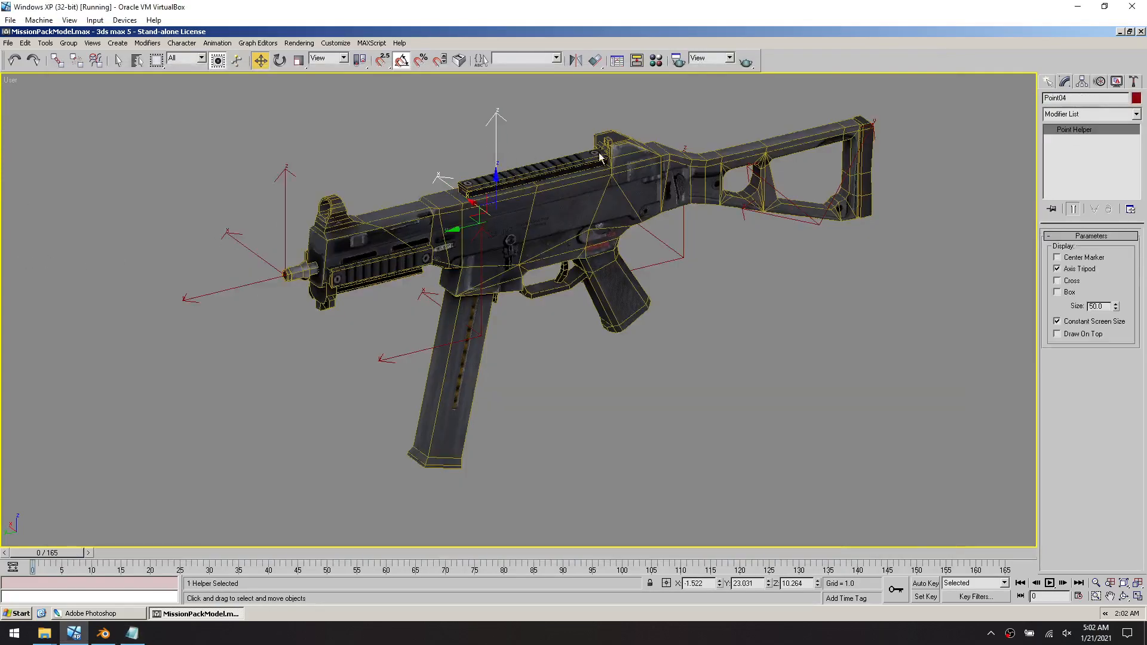
pyautogui.doubleClick(1065, 97)
pyautogui.hotkey('ctrl', 'v')
pyautogui.click(816, 394)
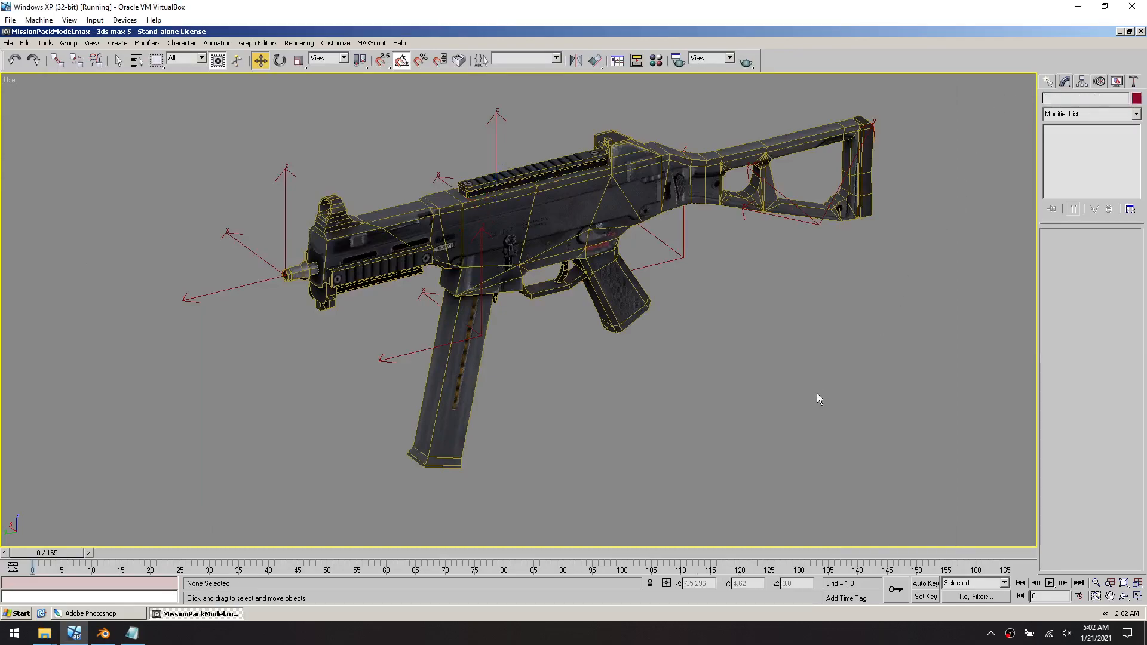
# Copy ^HolsterPoint from the helper name list and rename the point helper at the stock with it
pyautogui.click(136, 633)
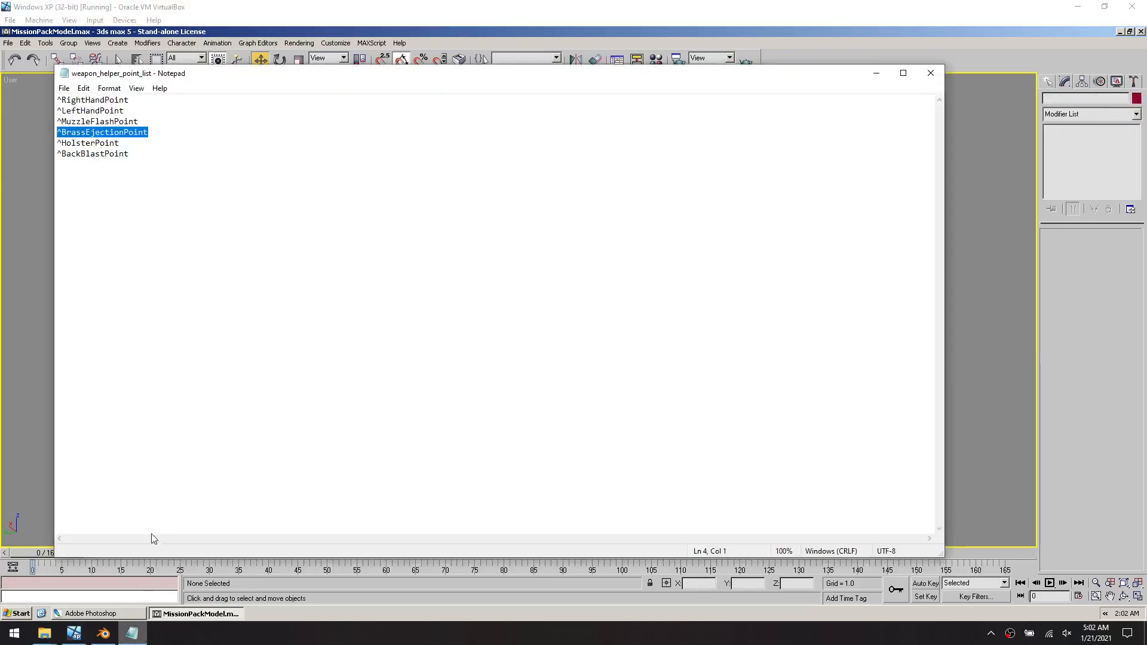
pyautogui.click(105, 143)
pyautogui.moveTo(114, 144); pyautogui.dragTo(19, 152)
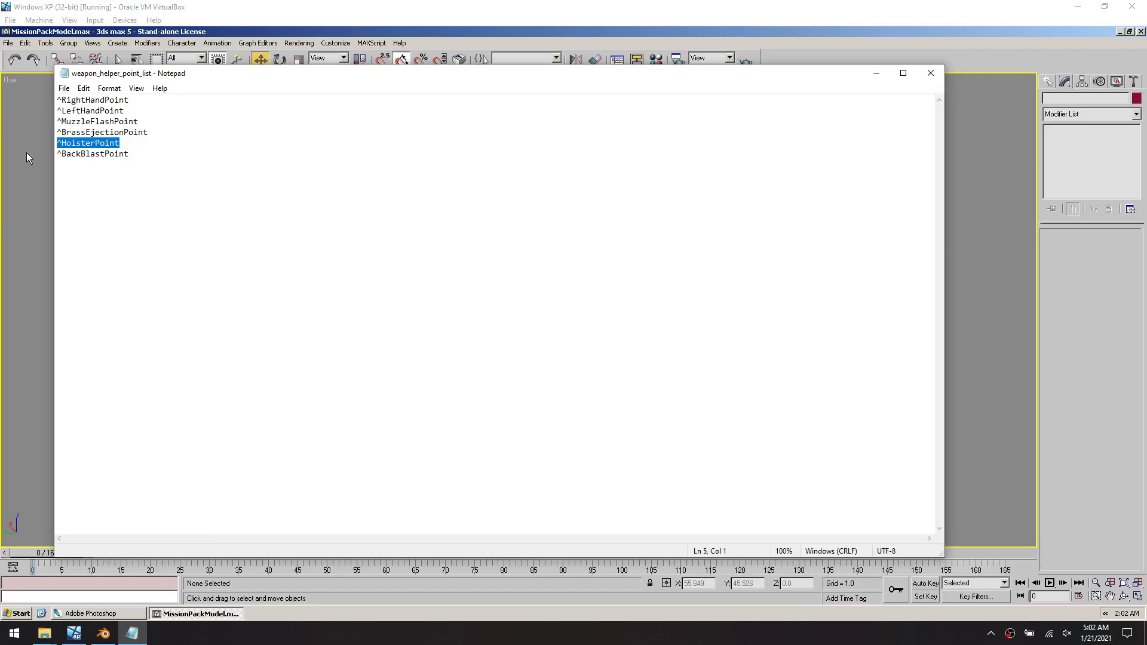
pyautogui.click(27, 153)
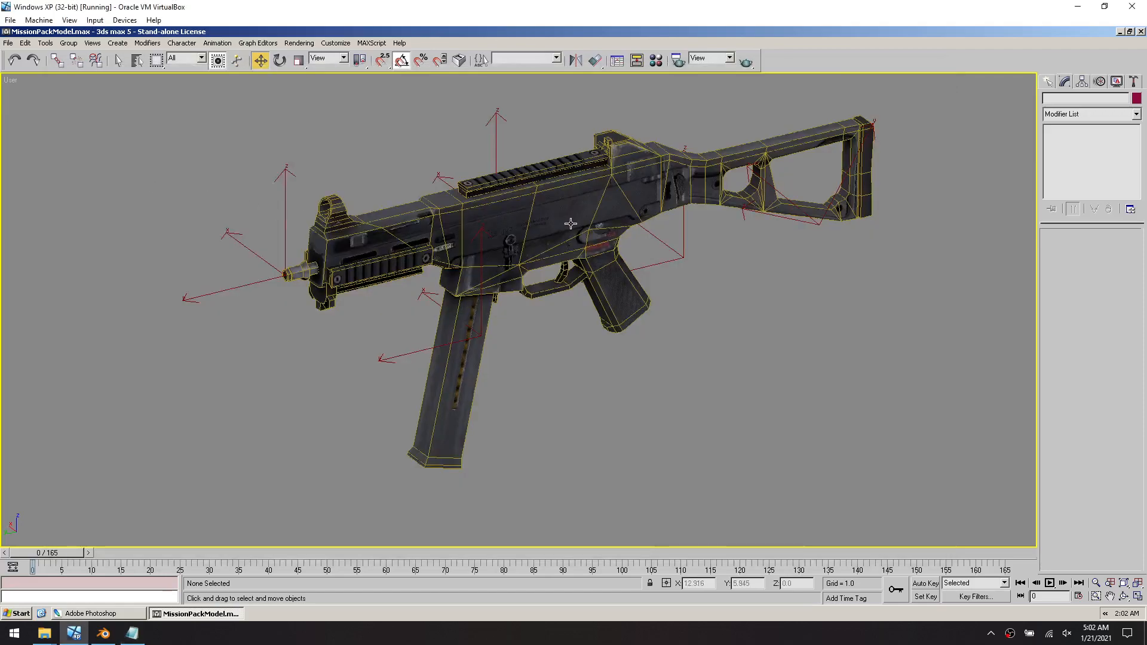
pyautogui.click(815, 227)
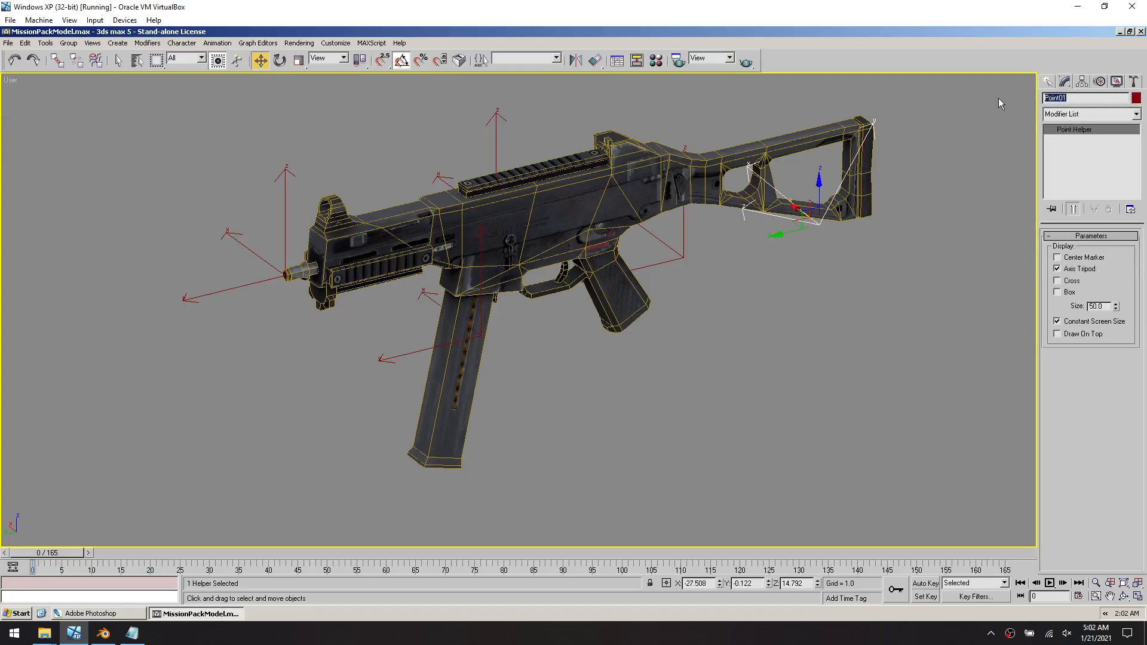
pyautogui.click(940, 306)
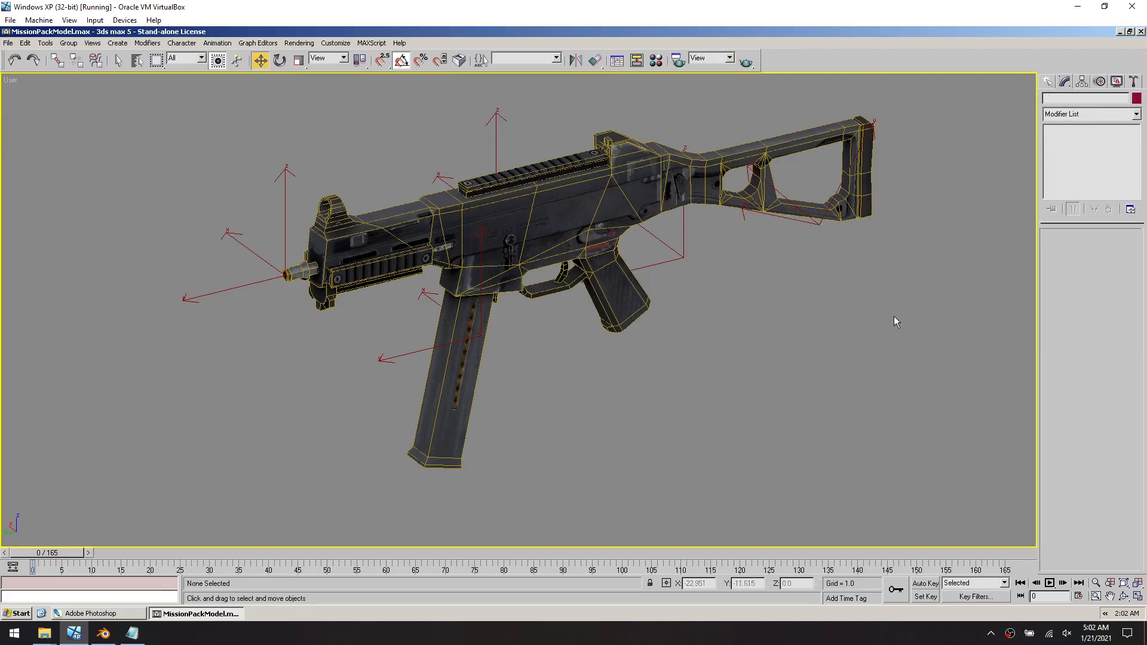
# Save the scene as testmodelrigging.max in the ump40 folder, replacing the existing file
pyautogui.click(8, 43)
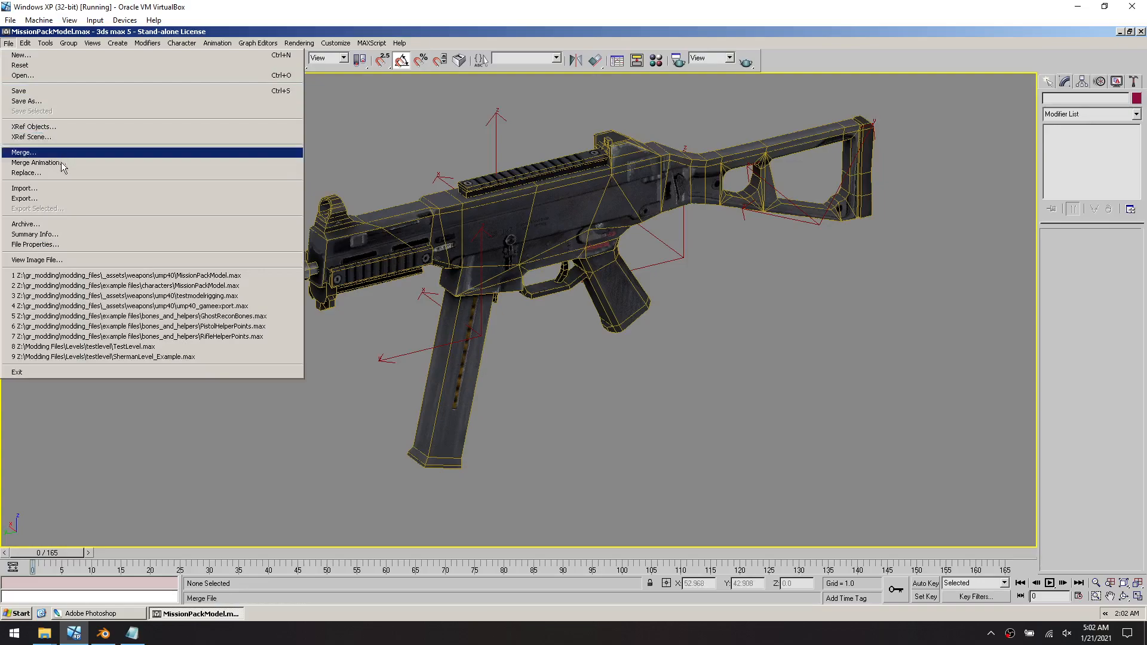
pyautogui.click(66, 101)
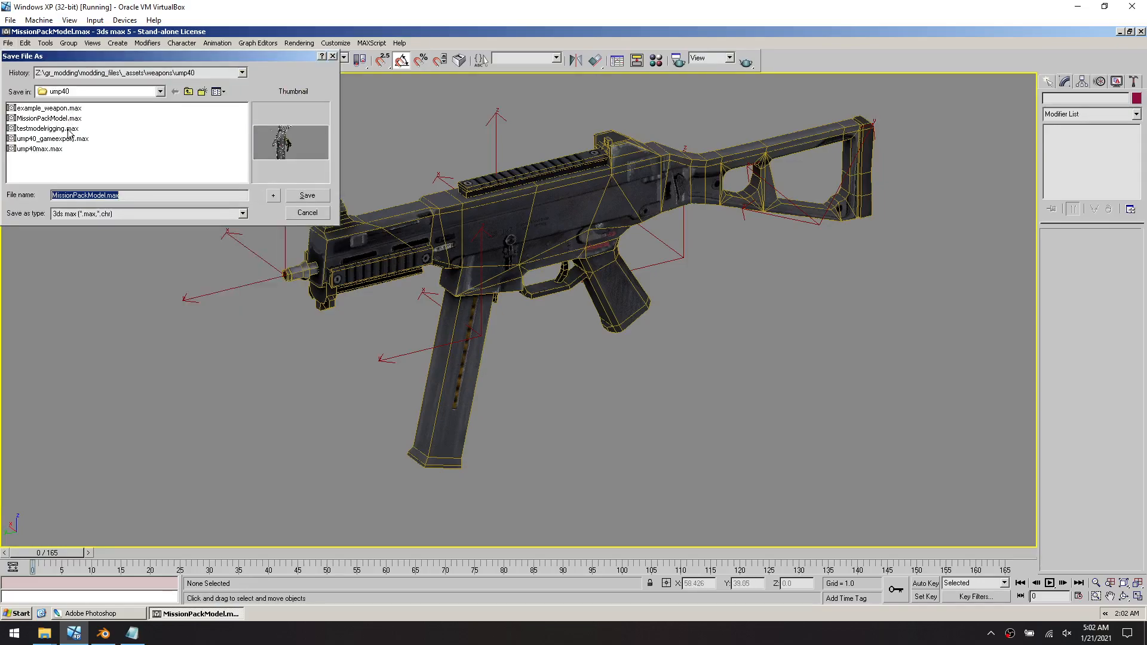
pyautogui.click(68, 128)
pyautogui.press('Return')
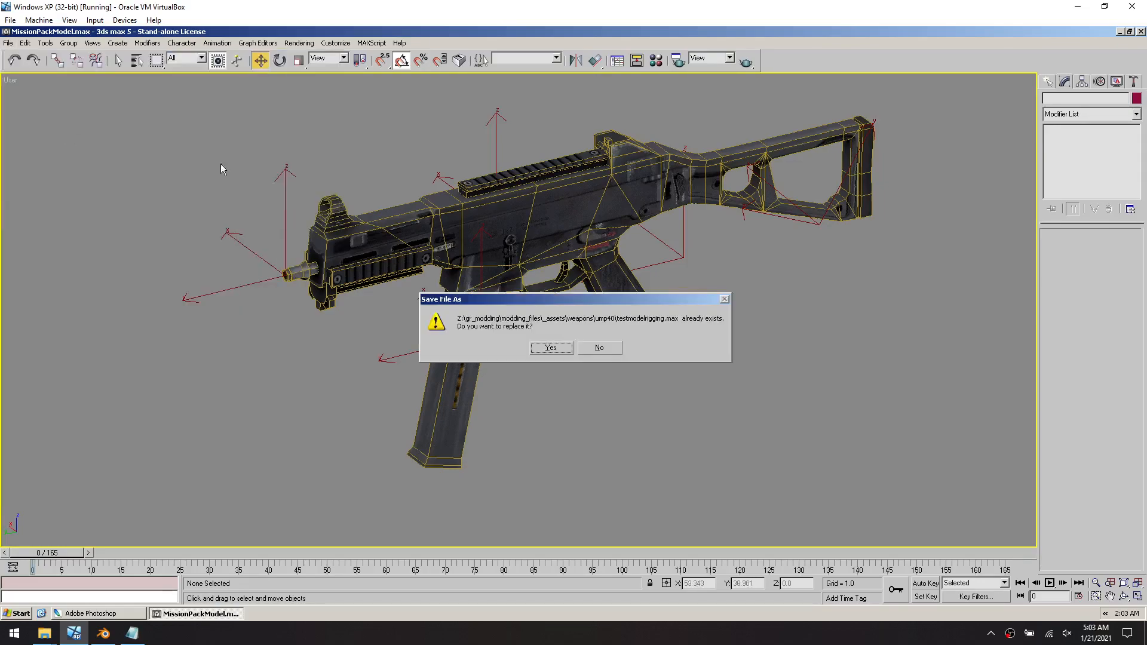
pyautogui.click(562, 348)
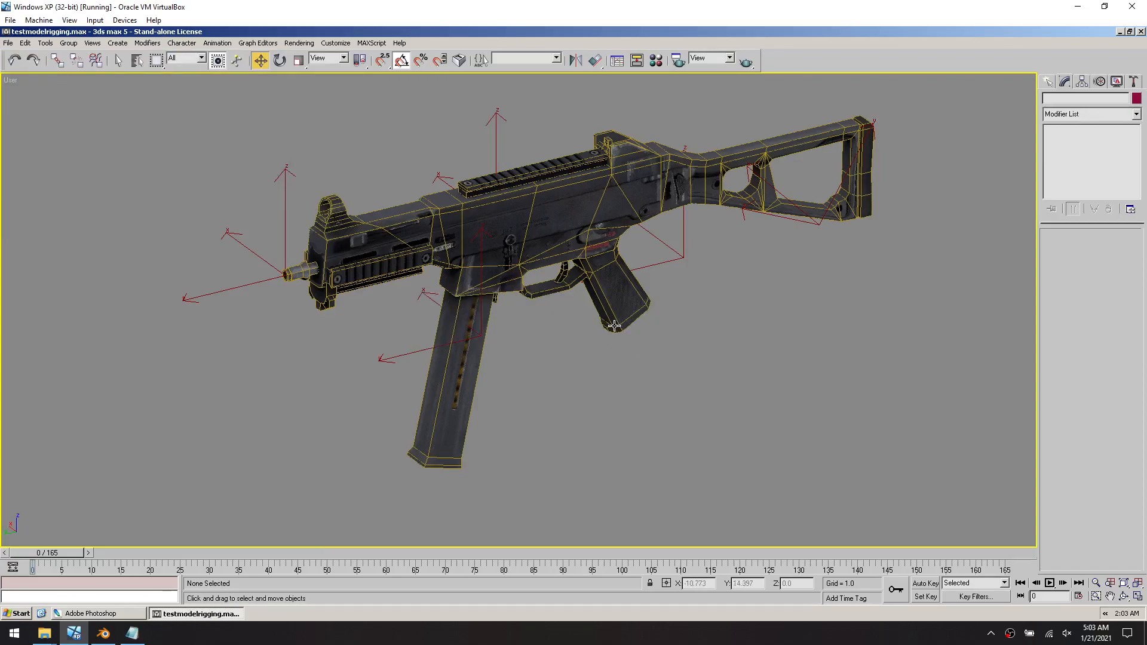
# Inspect the weapon and its point helpers from the side and check the name of the stock helper
pyautogui.moveTo(616, 323); pyautogui.dragTo(583, 323, button='middle')
pyautogui.moveTo(586, 369); pyautogui.dragTo(619, 368, button='middle')
pyautogui.moveTo(579, 326); pyautogui.dragTo(602, 360, button='middle')
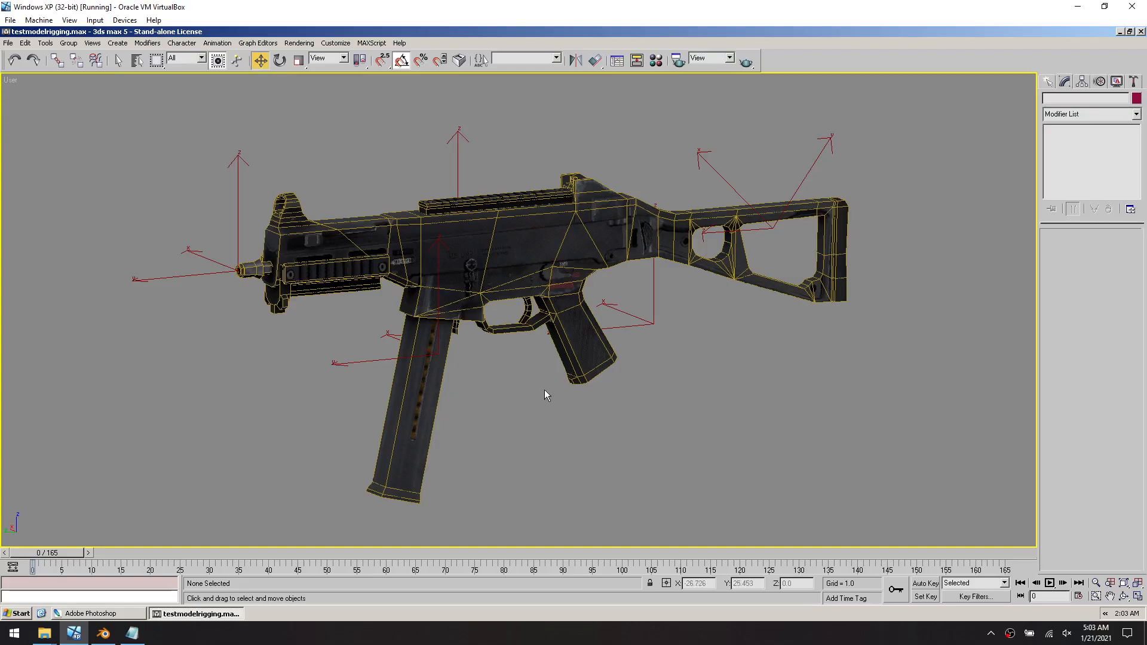
pyautogui.click(775, 227)
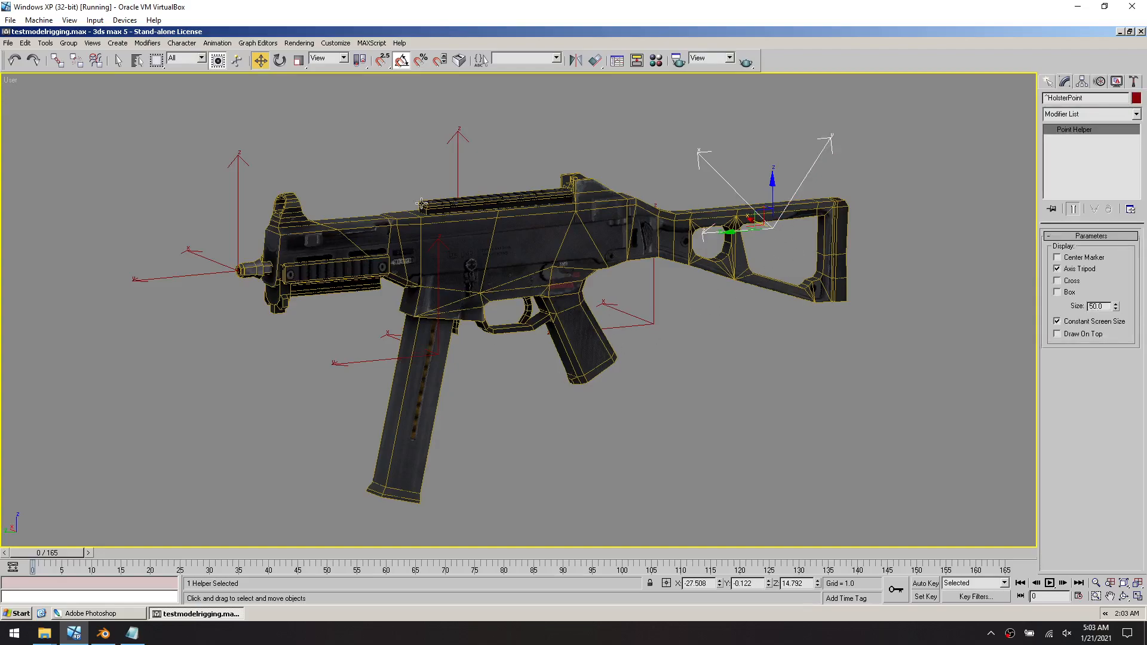
pyautogui.click(527, 409)
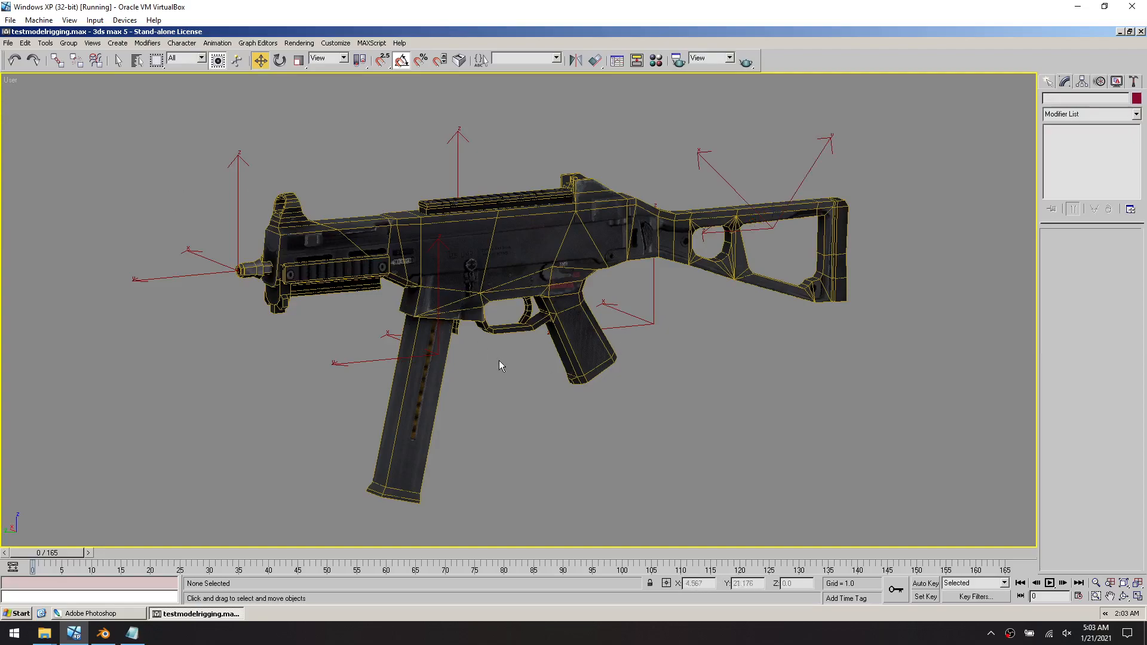
# Unhide all objects in the scene
pyautogui.rightClick(514, 370)
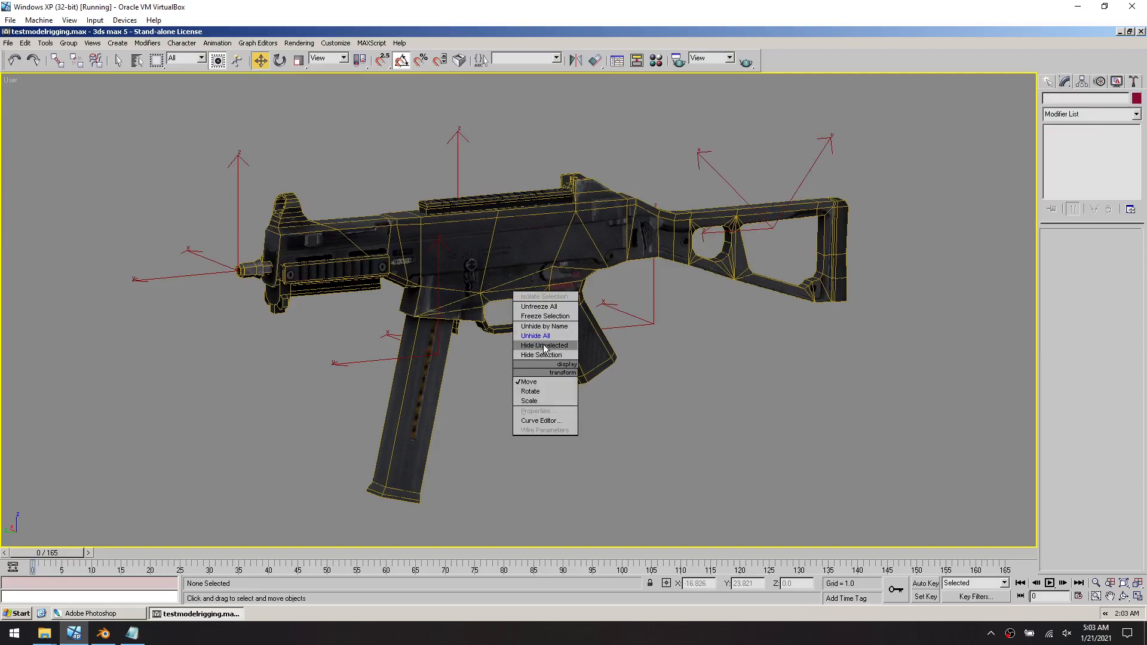
pyautogui.click(551, 335)
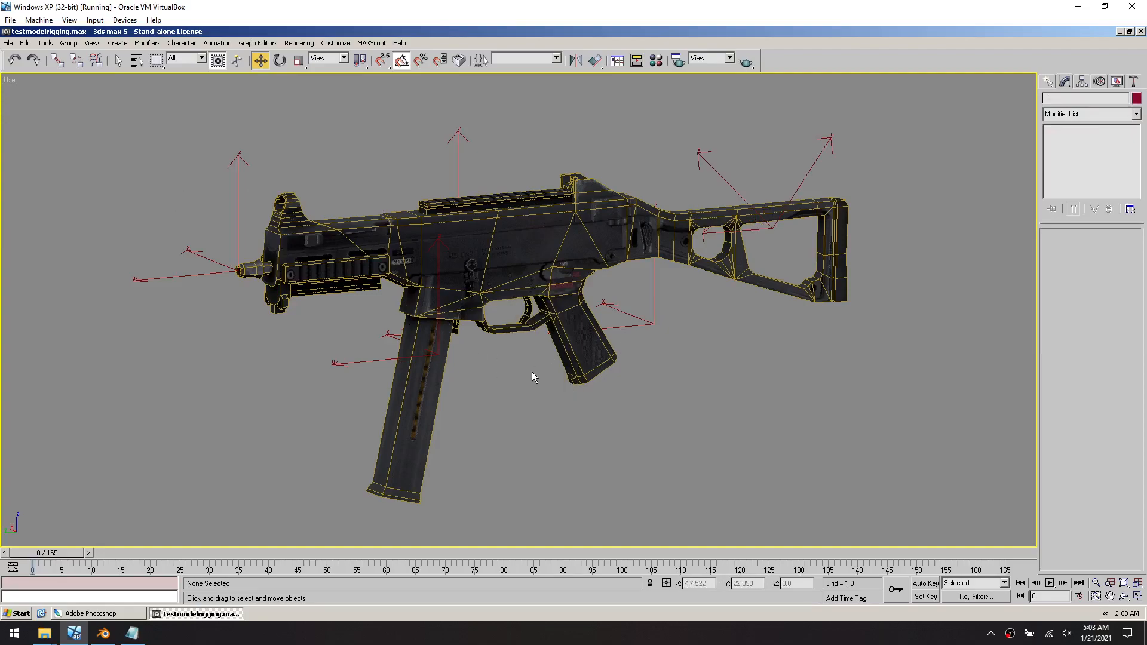
pyautogui.scroll(-6, 531, 371)
pyautogui.scroll(6, 532, 372)
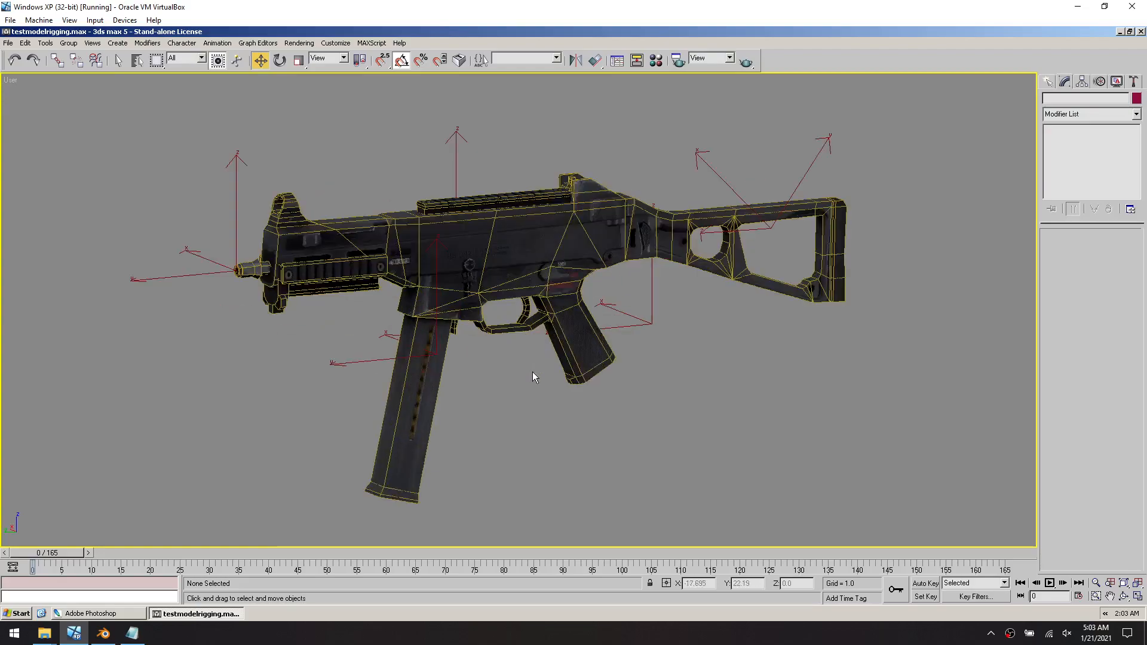
pyautogui.rightClick(532, 371)
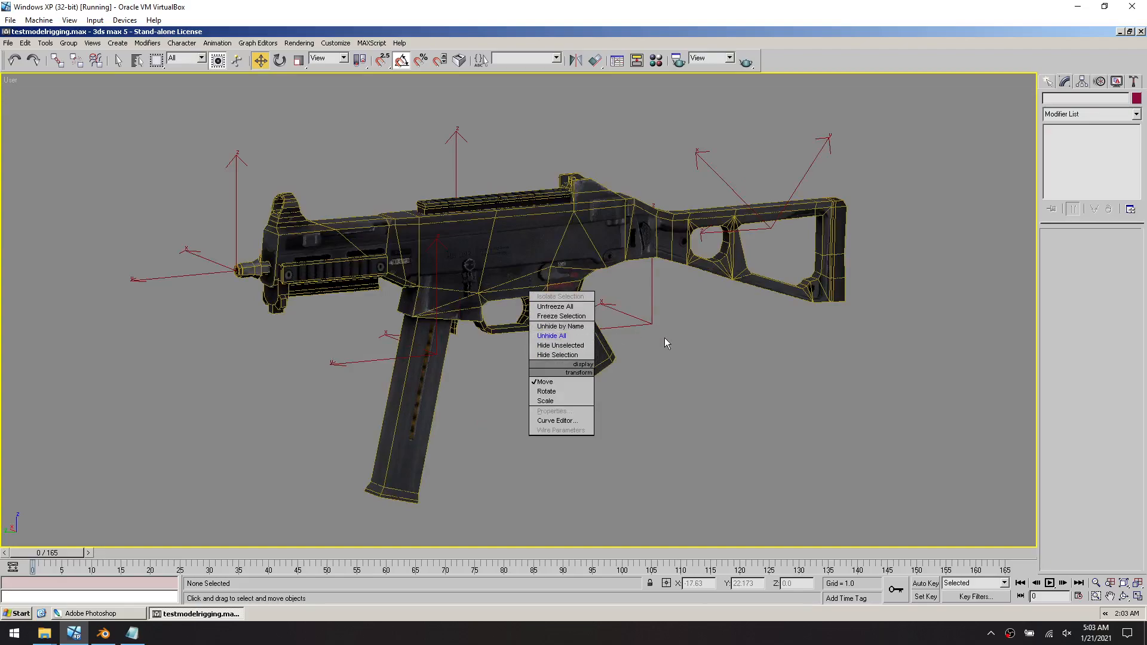
pyautogui.click(660, 353)
# Ungroup the weapon model and rename its mesh pz_ump40
pyautogui.press('h')
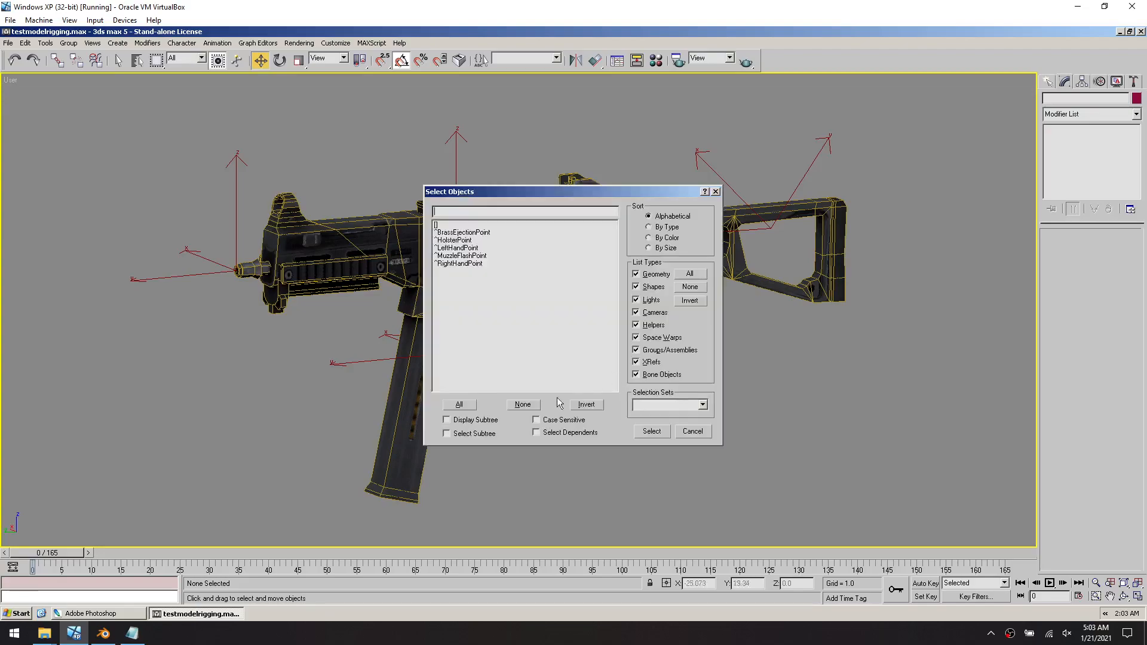
pyautogui.click(460, 405)
pyautogui.click(651, 431)
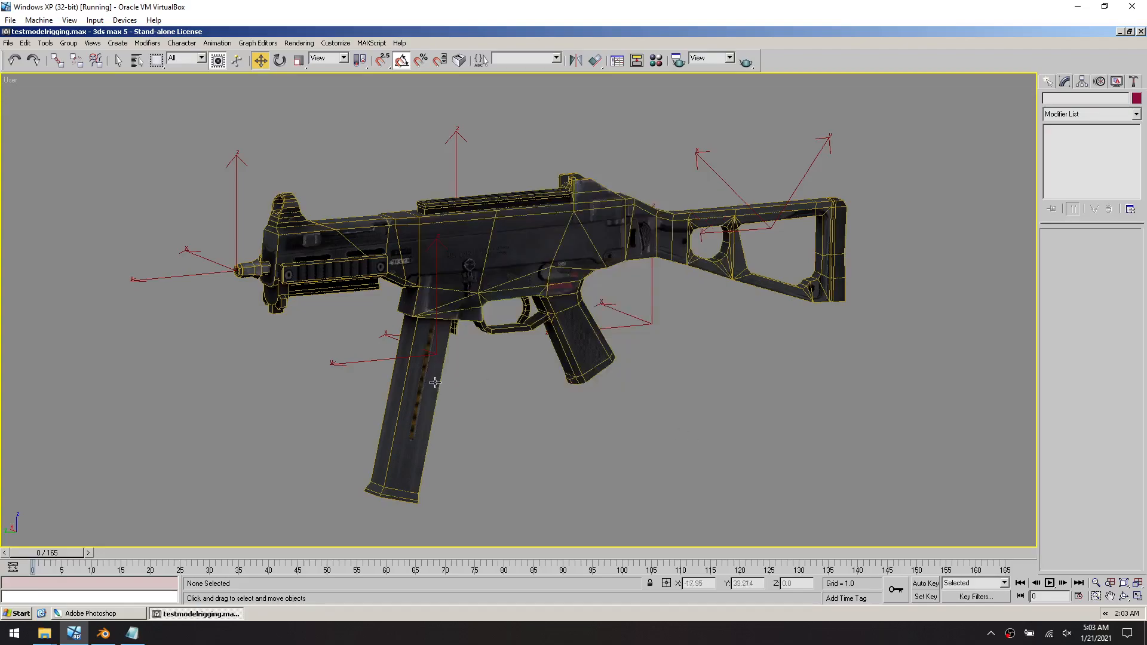
pyautogui.click(68, 44)
pyautogui.click(76, 64)
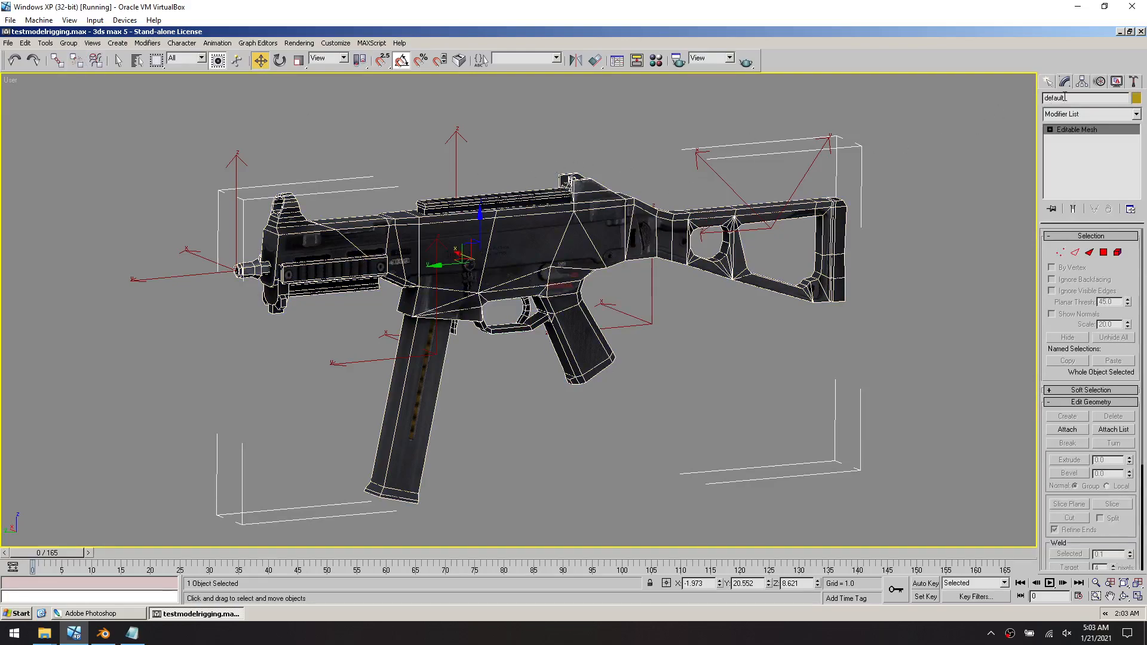
pyautogui.write('pz_ump40')
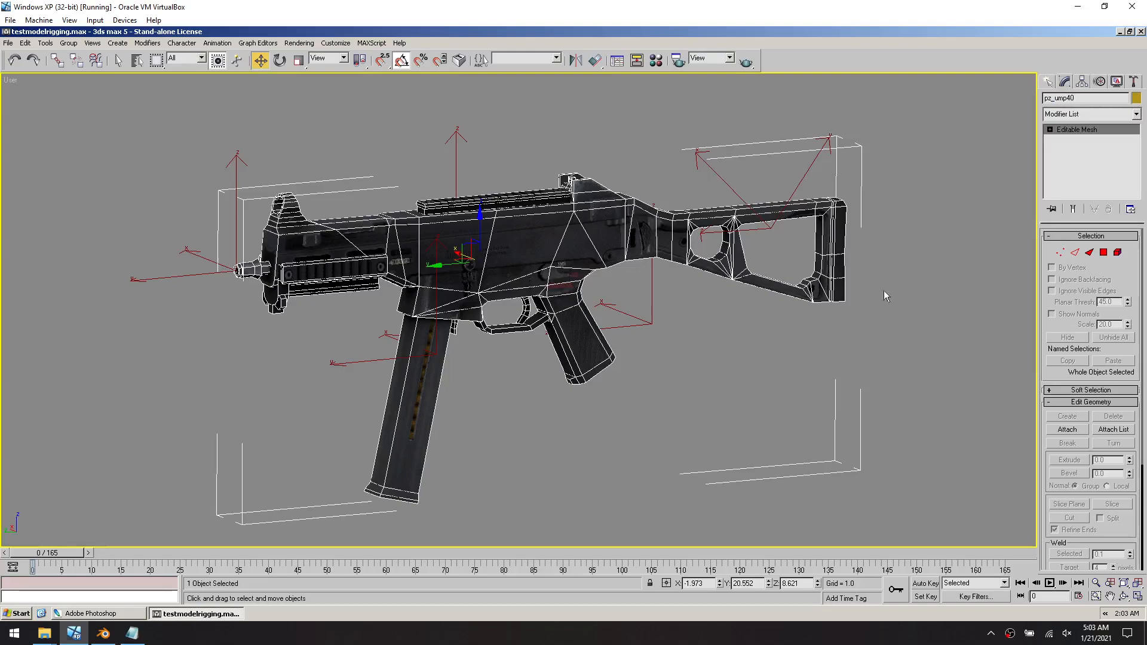
pyautogui.click(768, 380)
# Select pz_ump40 and every point helper except ^RightHandPoint by name and link them to ^RightHandPoint as their parent
pyautogui.rightClick(620, 376)
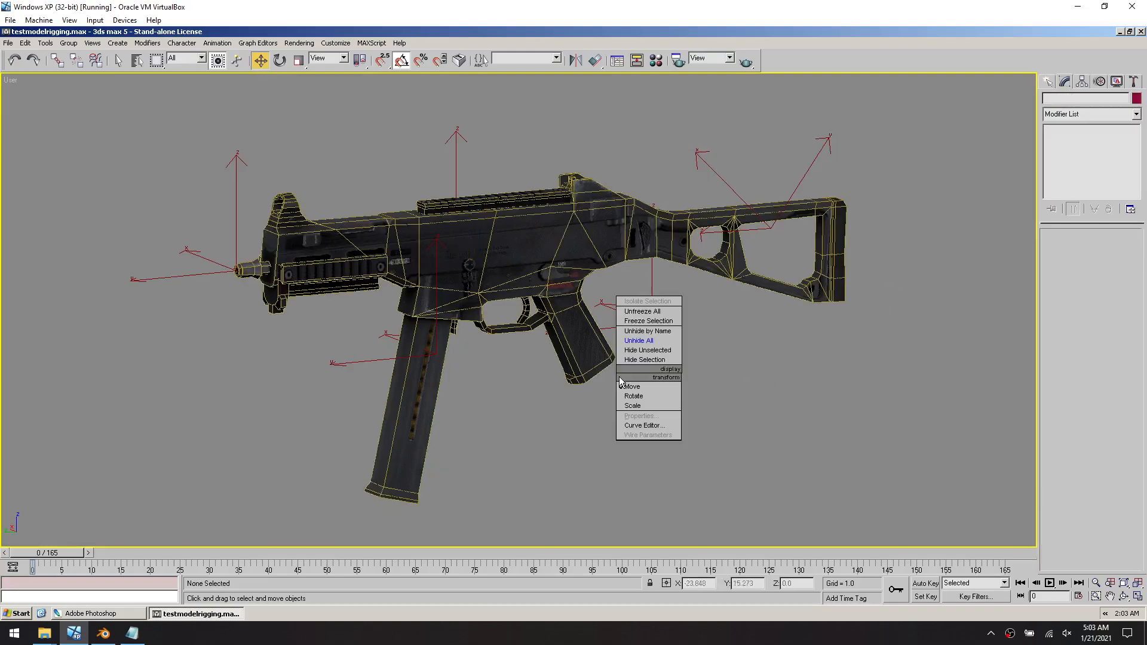
pyautogui.press('h')
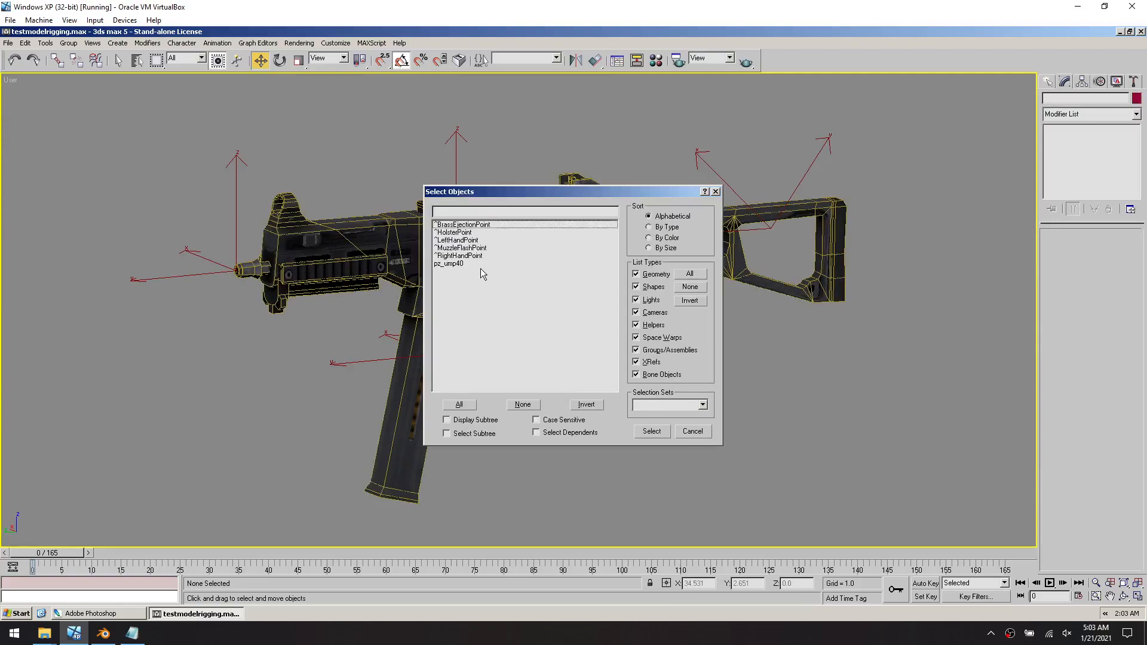
pyautogui.click(478, 263)
pyautogui.click(471, 404)
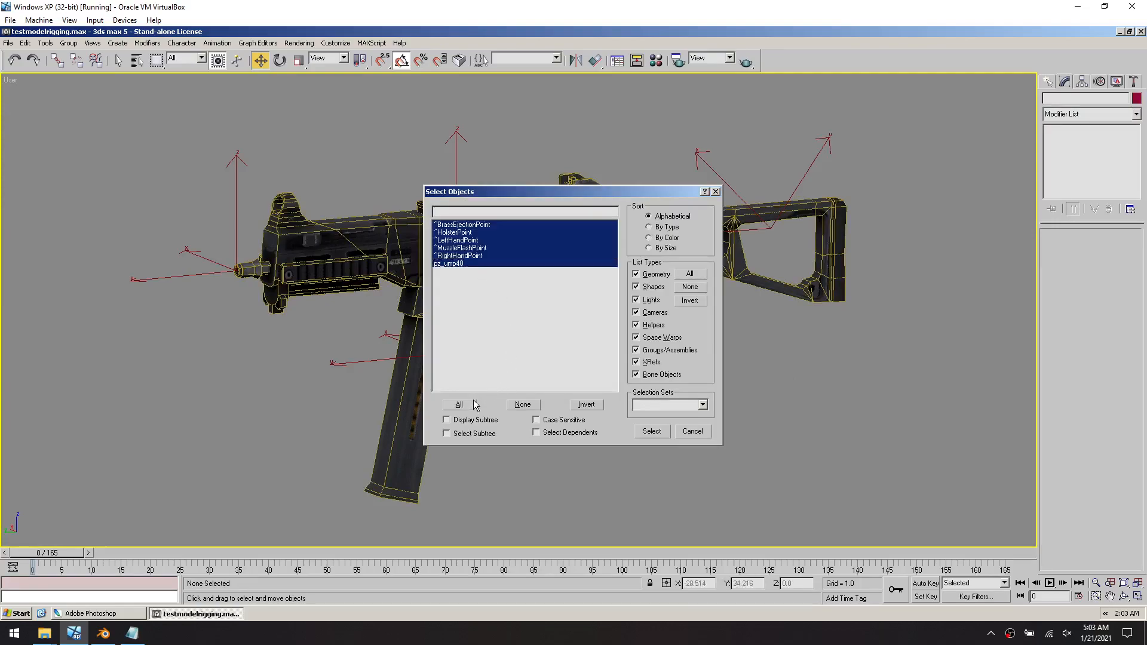
pyautogui.keyDown('ctrl'); pyautogui.click(477, 263); pyautogui.keyUp('ctrl')
pyautogui.click(652, 431)
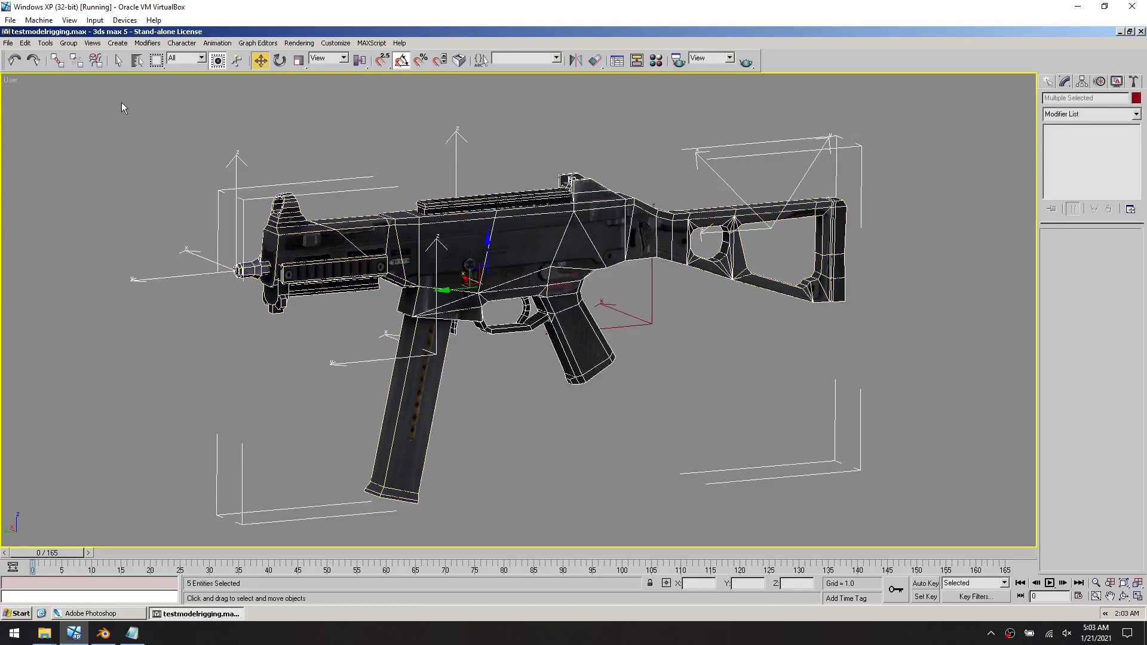
pyautogui.click(57, 60)
pyautogui.moveTo(530, 273); pyautogui.dragTo(650, 333)
pyautogui.press('w')
# Try moving the ^RightHandPoint helper upward to test whether the linked mesh and helpers follow it
pyautogui.click(648, 323)
pyautogui.moveTo(651, 280); pyautogui.dragTo(651, 257)
pyautogui.rightClick(651, 257)
pyautogui.click(679, 366)
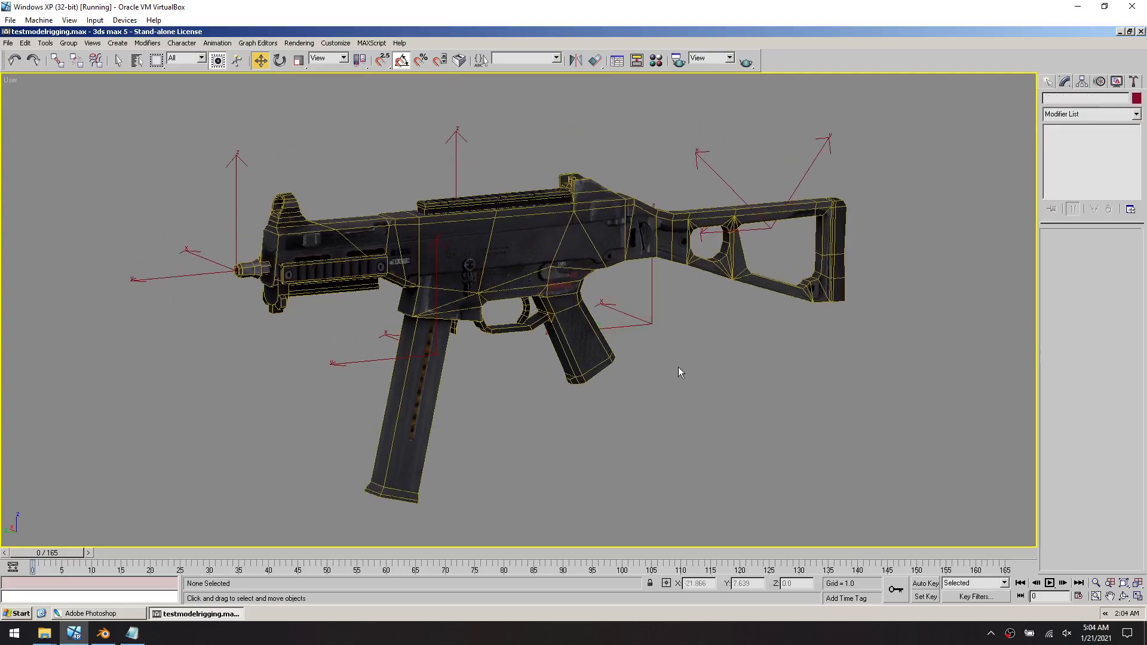
pyautogui.keyDown('alt'); pyautogui.moveTo(676, 396); pyautogui.dragTo(650, 373, button='middle'); pyautogui.keyUp('alt')
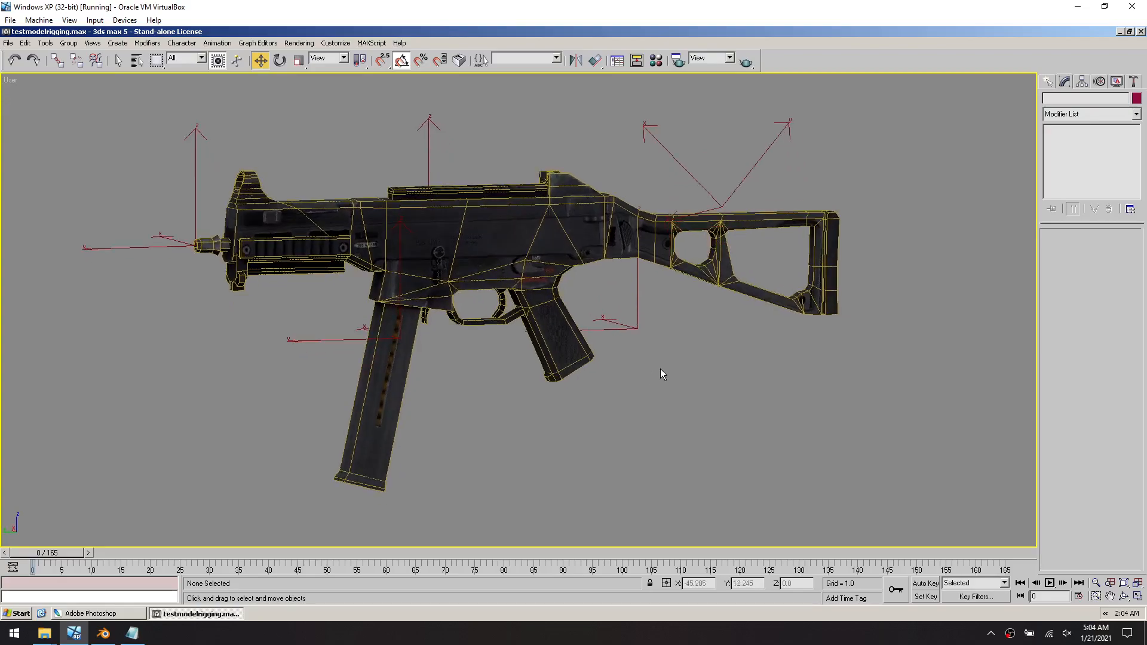
pyautogui.click(537, 316)
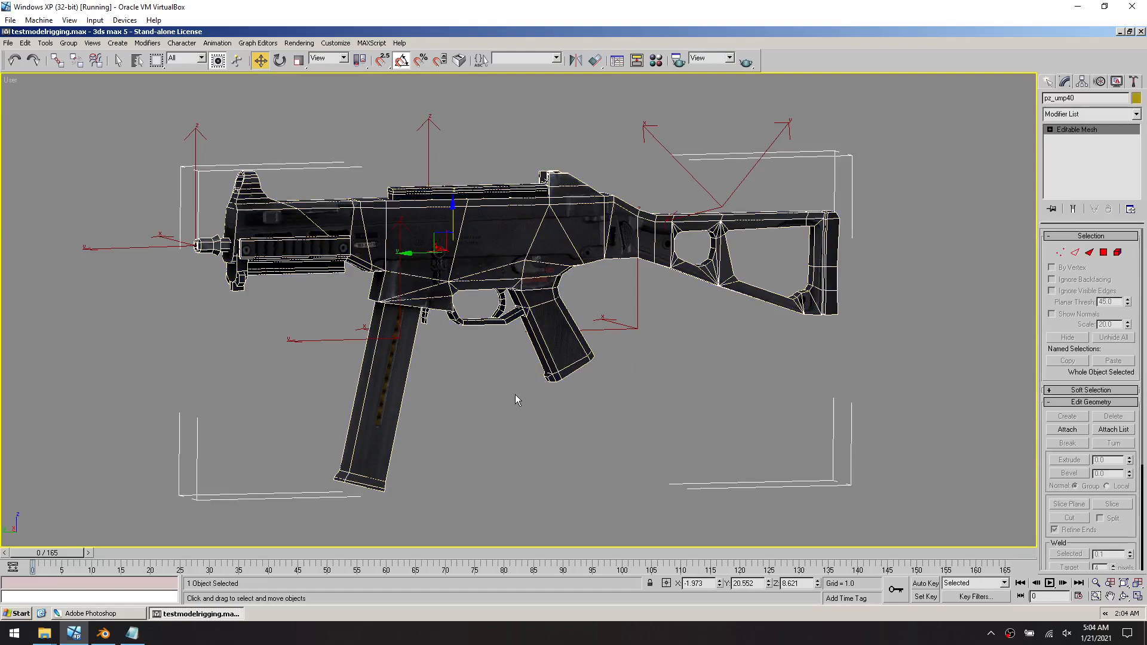
pyautogui.click(491, 339)
pyautogui.moveTo(503, 338); pyautogui.dragTo(533, 341, button='middle')
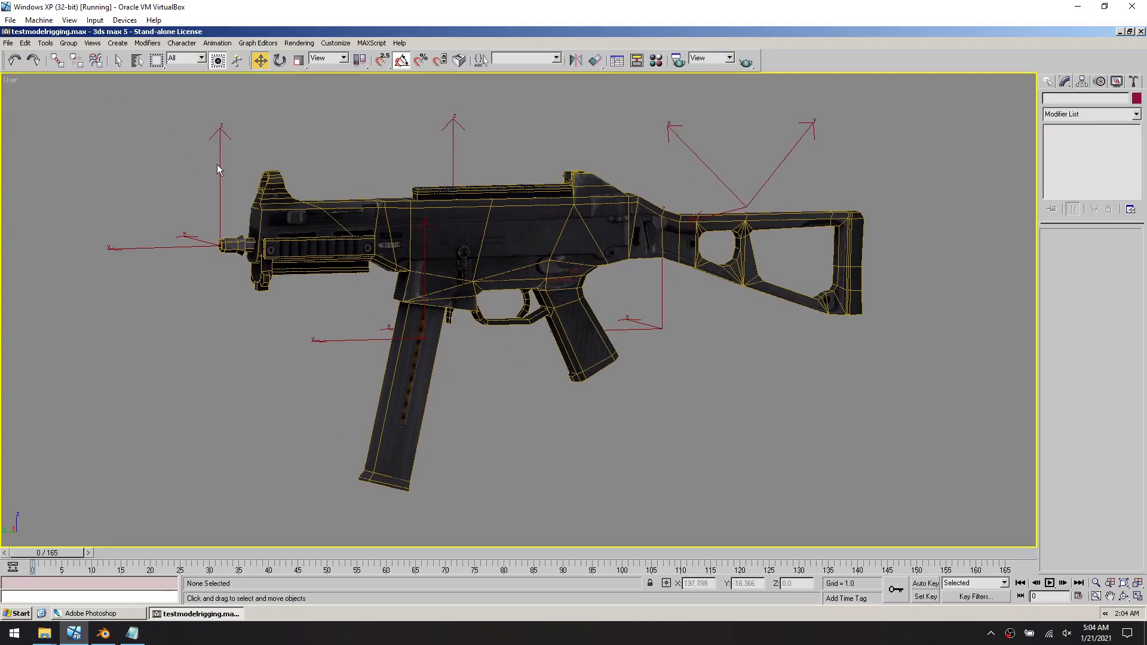
# Start exporting the scene as the Map file type and set the destination to the Model folder of the Weapons_of_War_4 mod
pyautogui.click(8, 43)
pyautogui.click(101, 201)
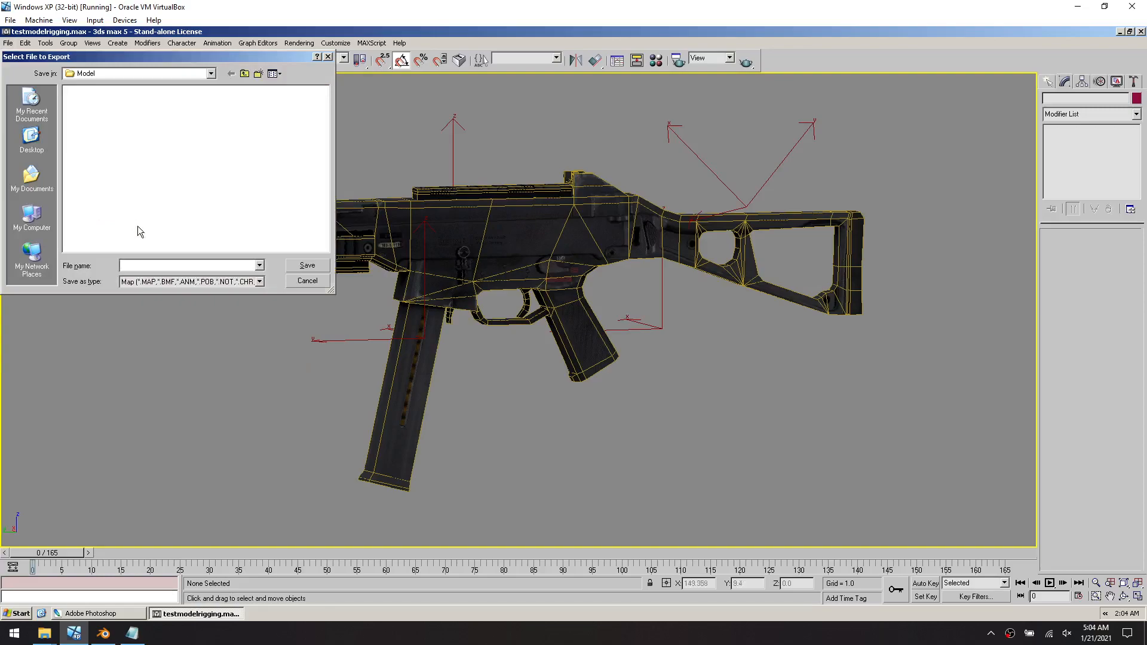
pyautogui.click(179, 285)
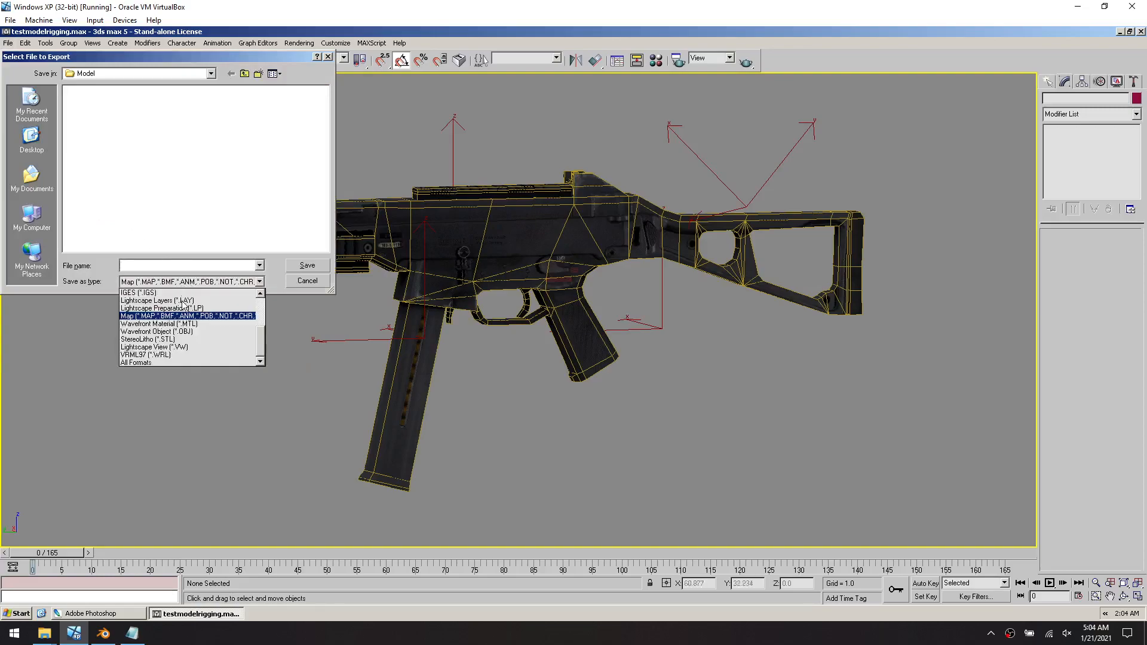
pyautogui.click(178, 317)
pyautogui.click(179, 74)
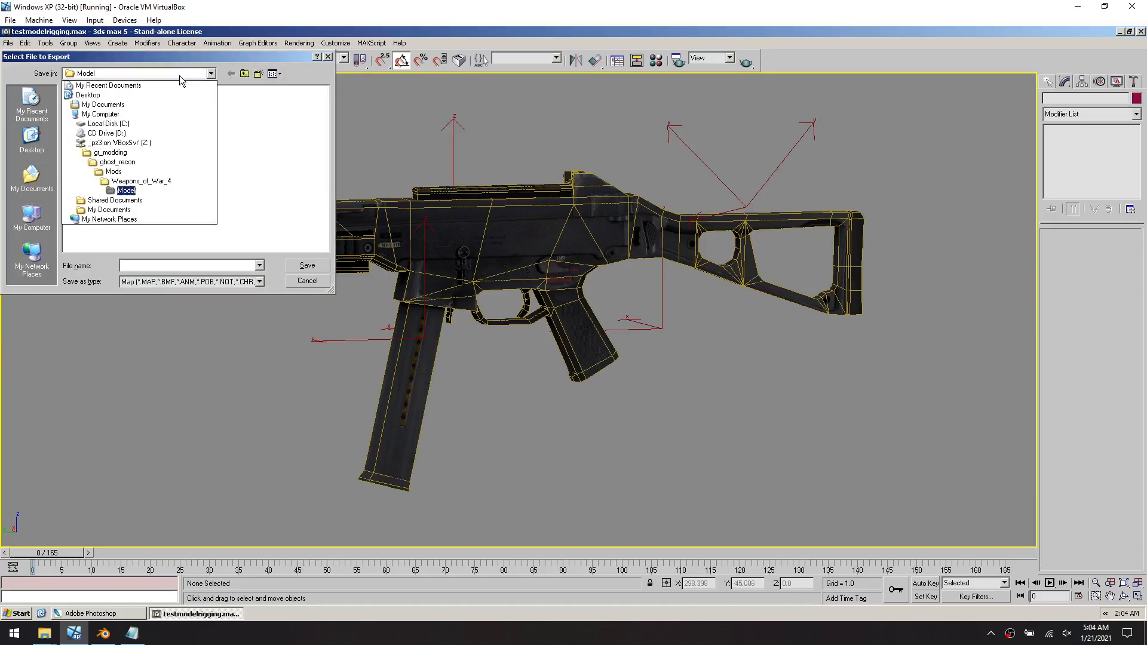
pyautogui.click(139, 181)
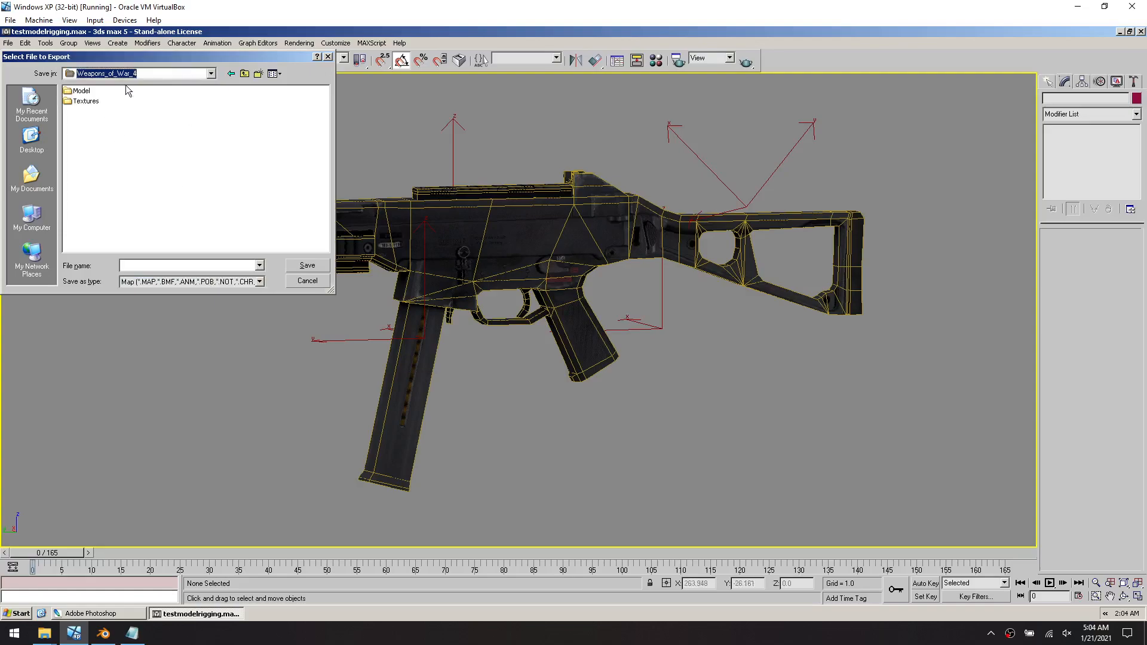
pyautogui.click(212, 74)
pyautogui.click(121, 173)
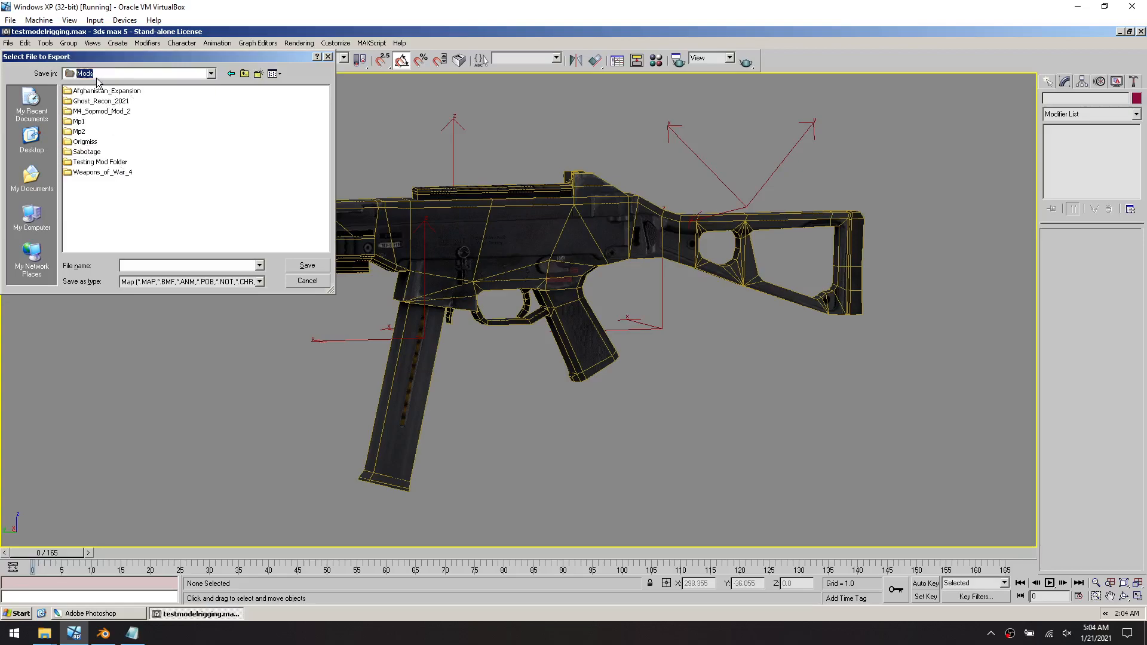
pyautogui.click(106, 172)
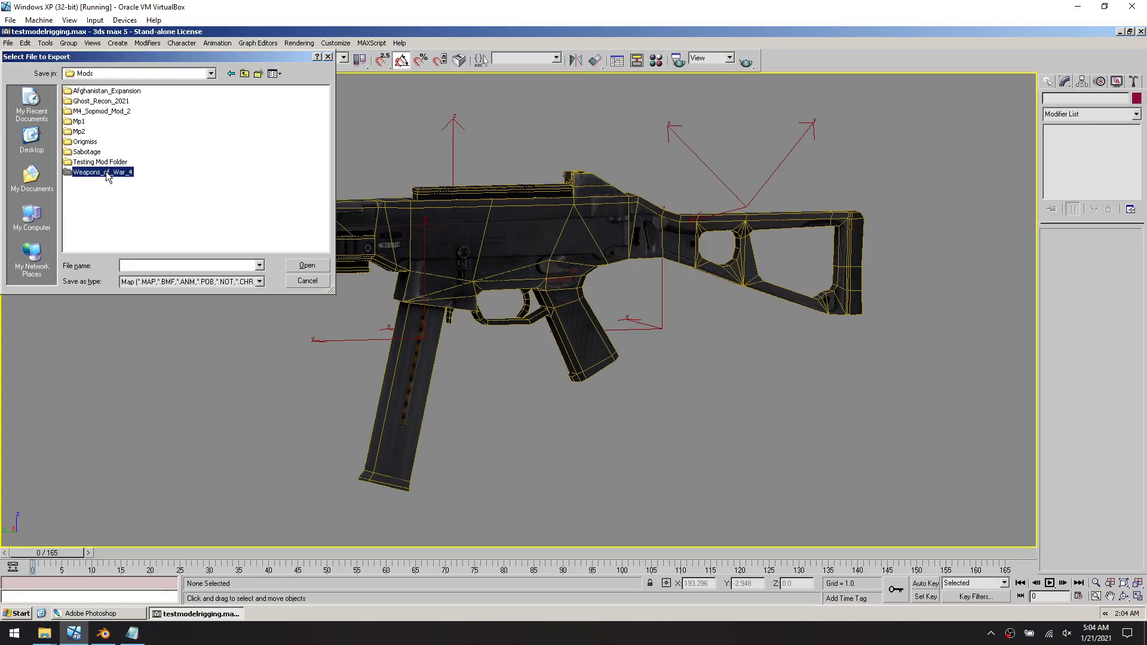
pyautogui.doubleClick(106, 173)
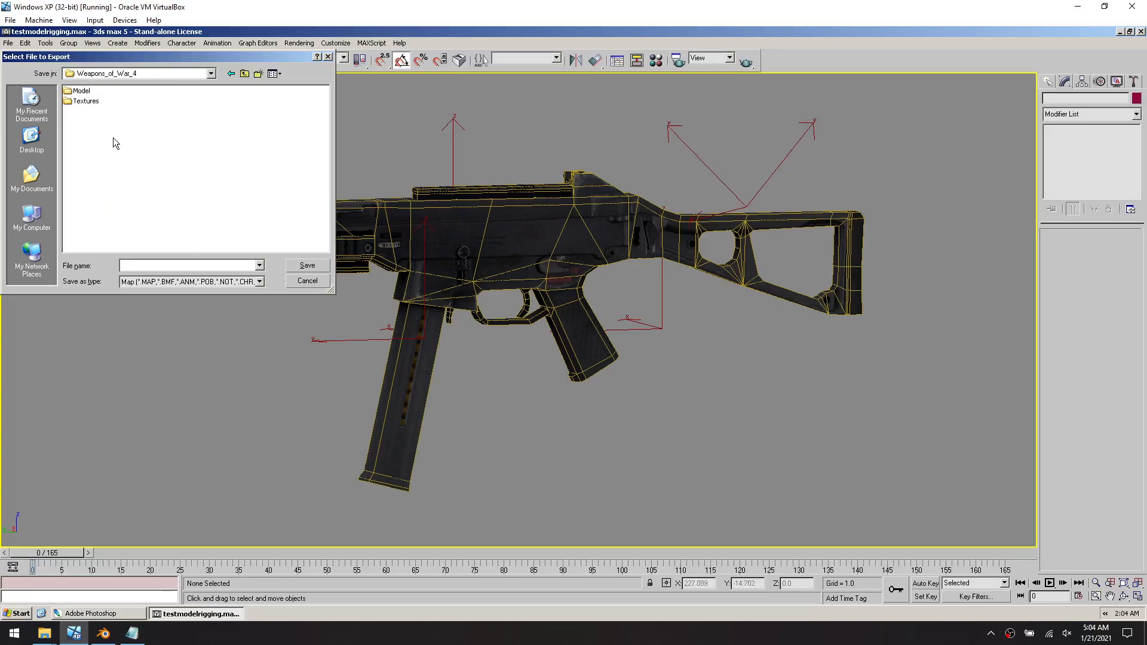
pyautogui.click(86, 93)
pyautogui.doubleClick(86, 93)
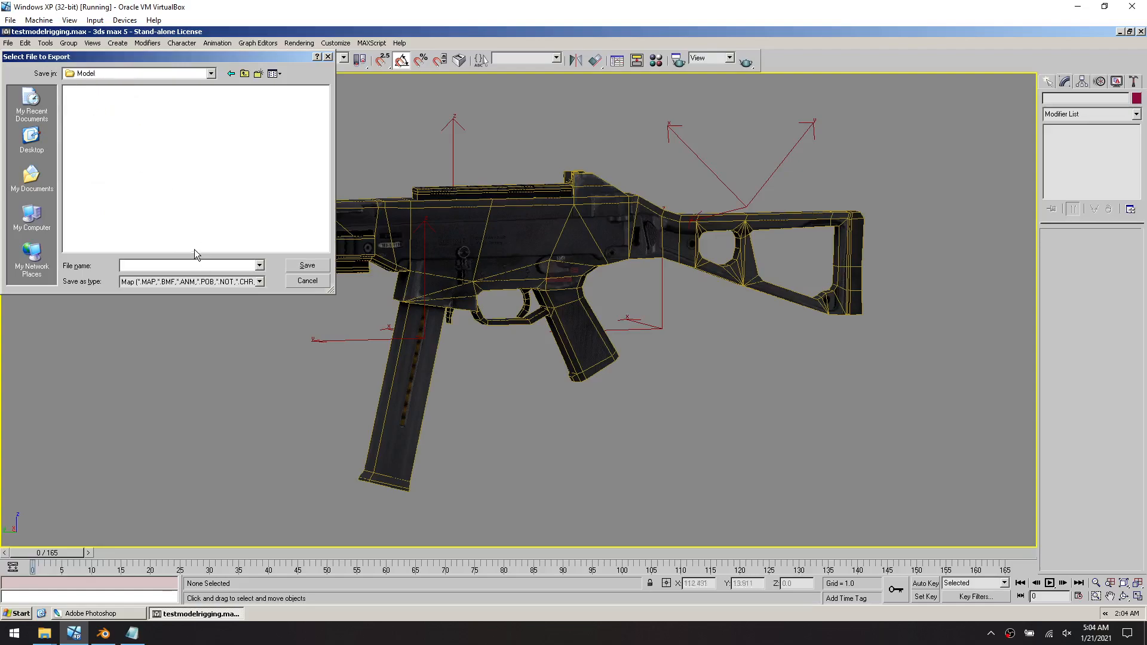
# Name the export file pz_ump40.qob and export the scene with the MAP export options left as they are
pyautogui.write('pz_ump40.qob')
pyautogui.click(253, 282)
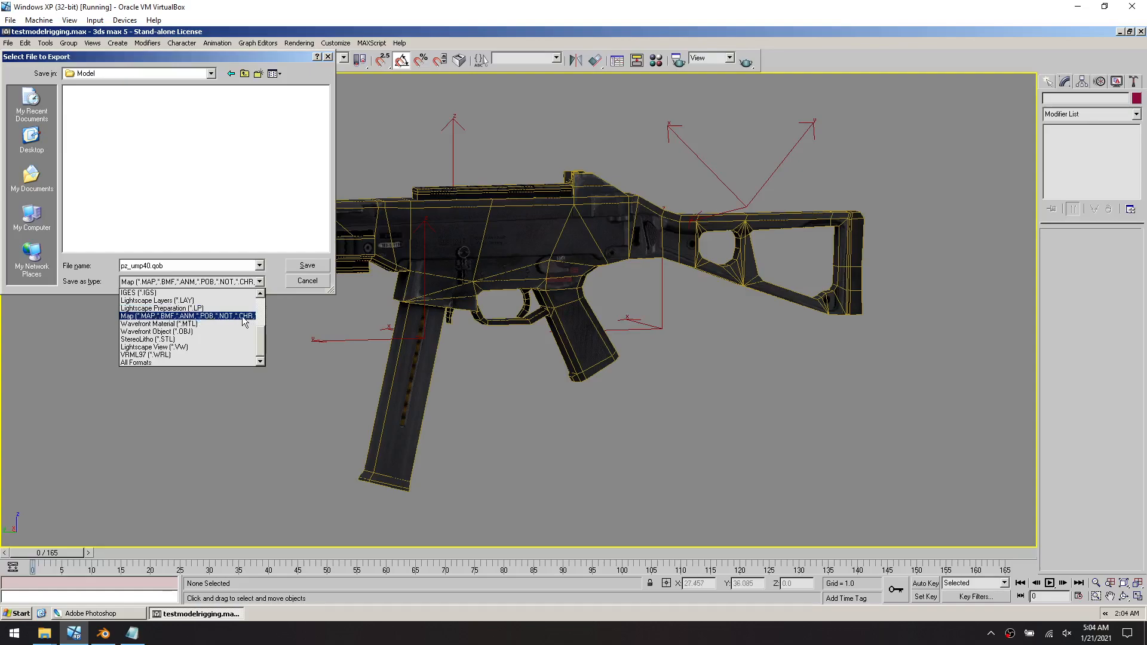
pyautogui.click(272, 270)
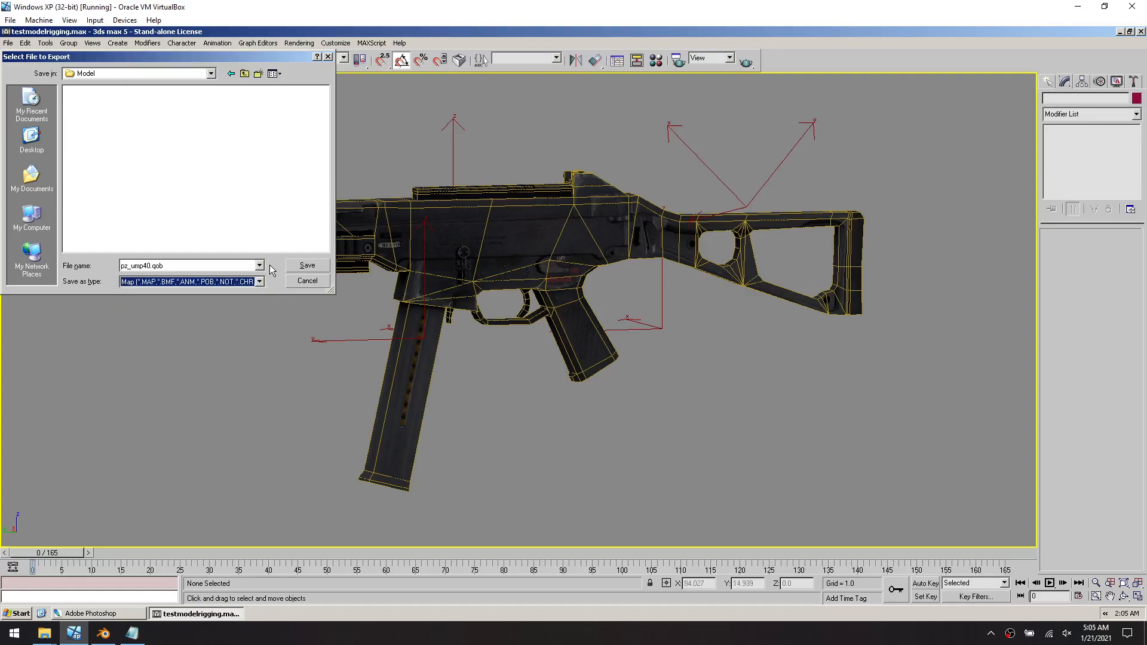
pyautogui.click(306, 266)
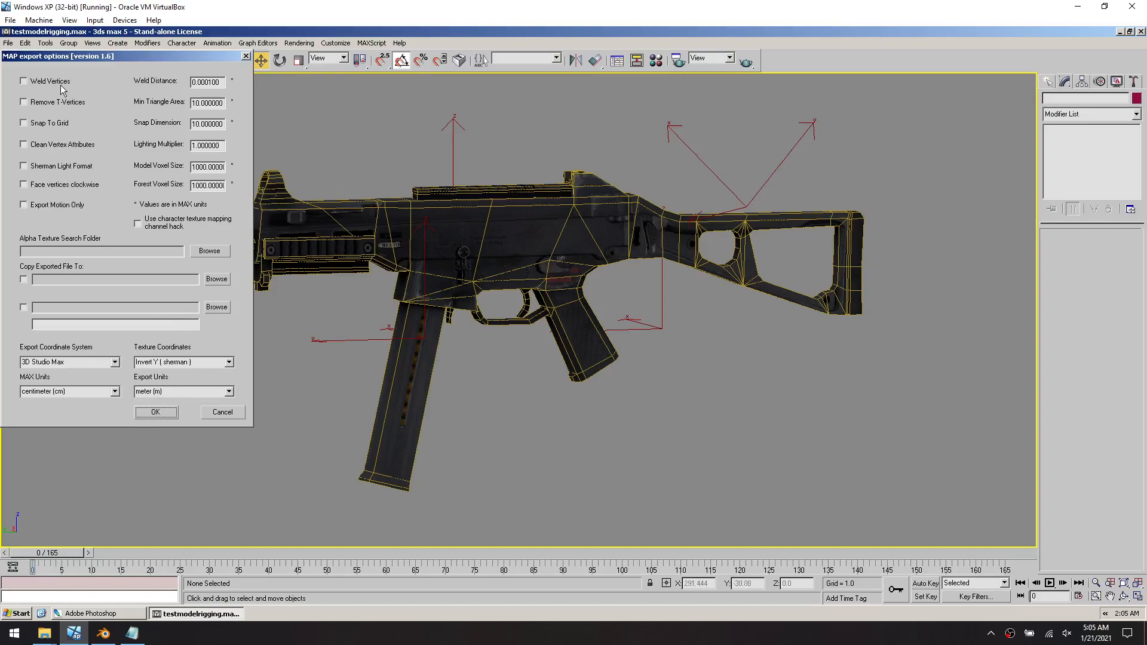
pyautogui.click(157, 412)
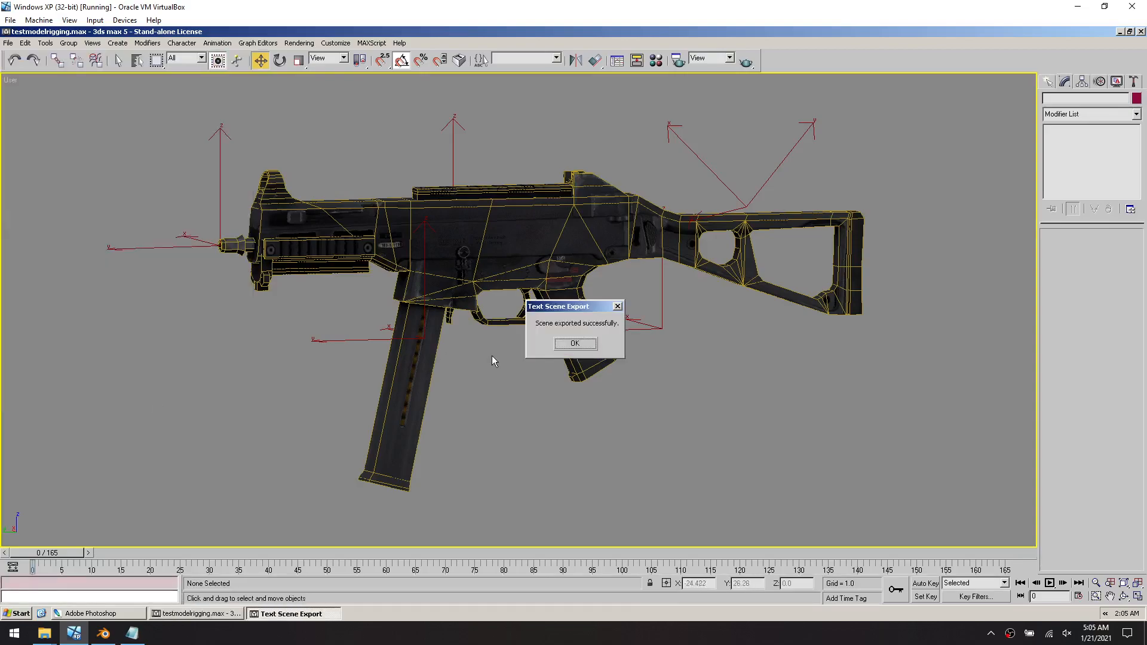
pyautogui.click(584, 343)
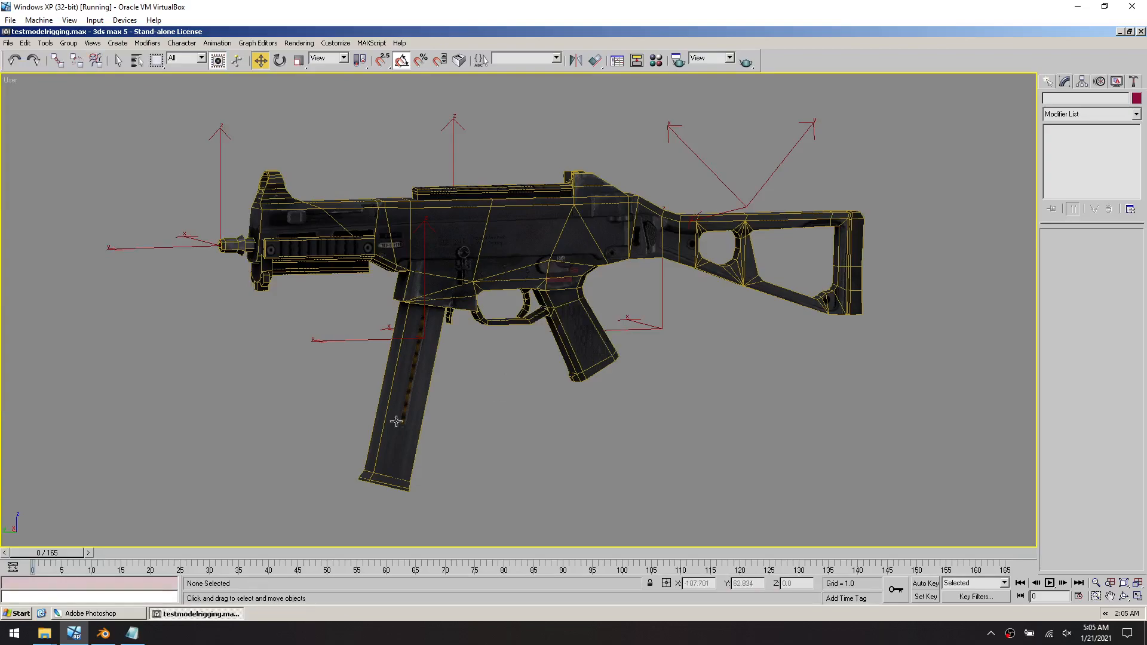
# Switch to File Explorer and open the ump40 folder in gr_modding\modding_files\_assets\weapons
pyautogui.click(73, 634)
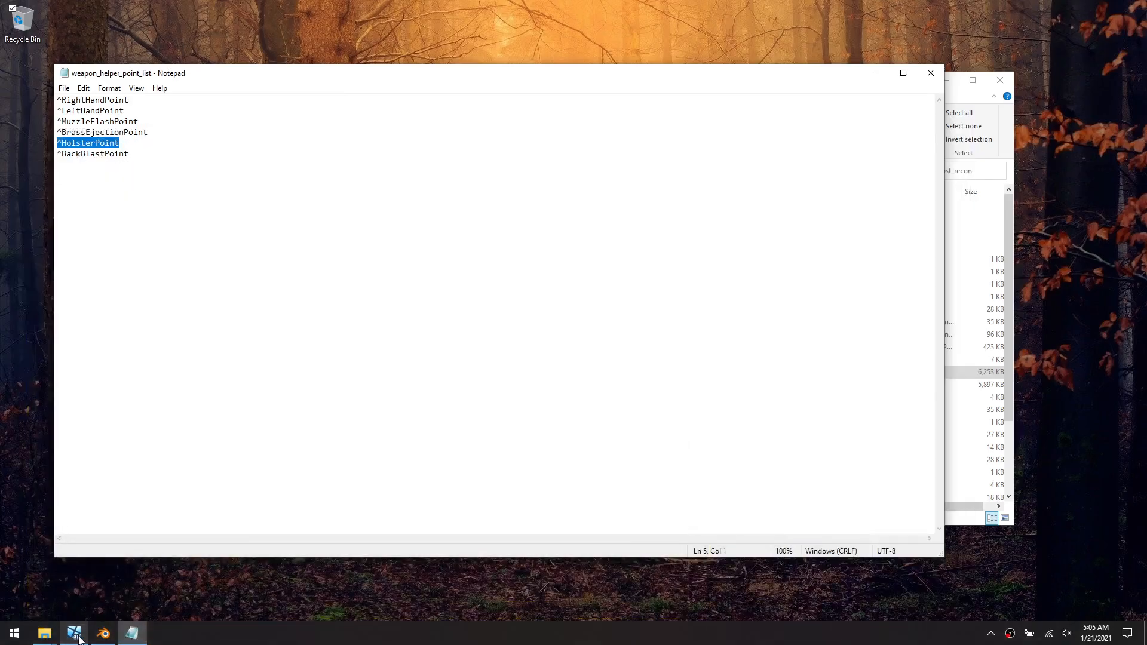
pyautogui.click(914, 78)
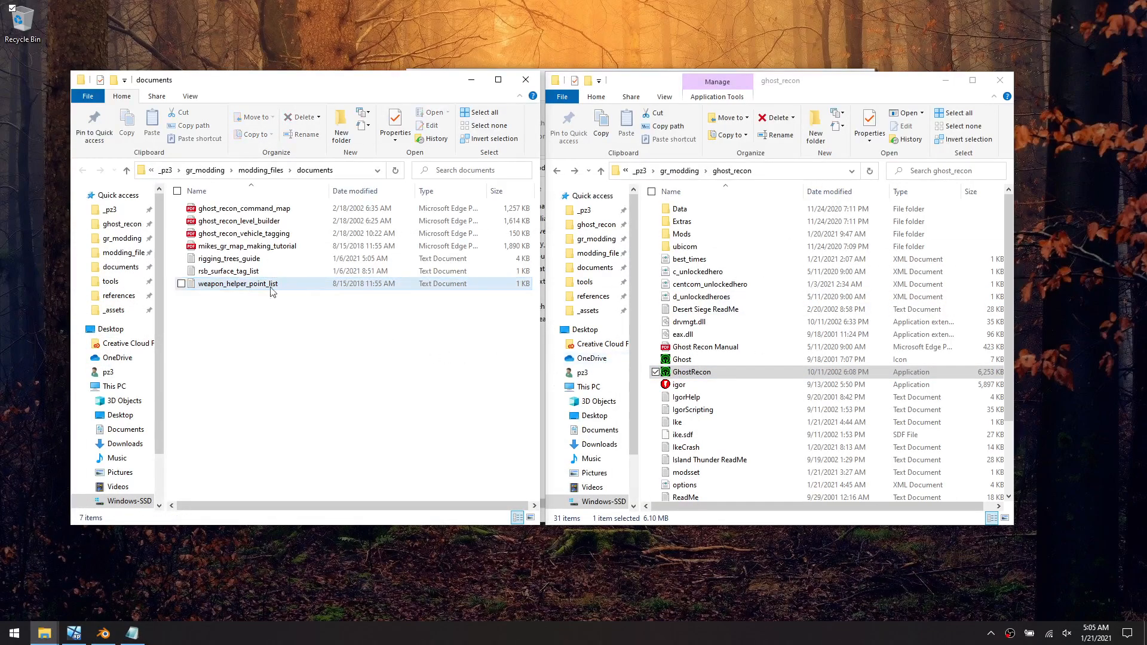
pyautogui.click(110, 209)
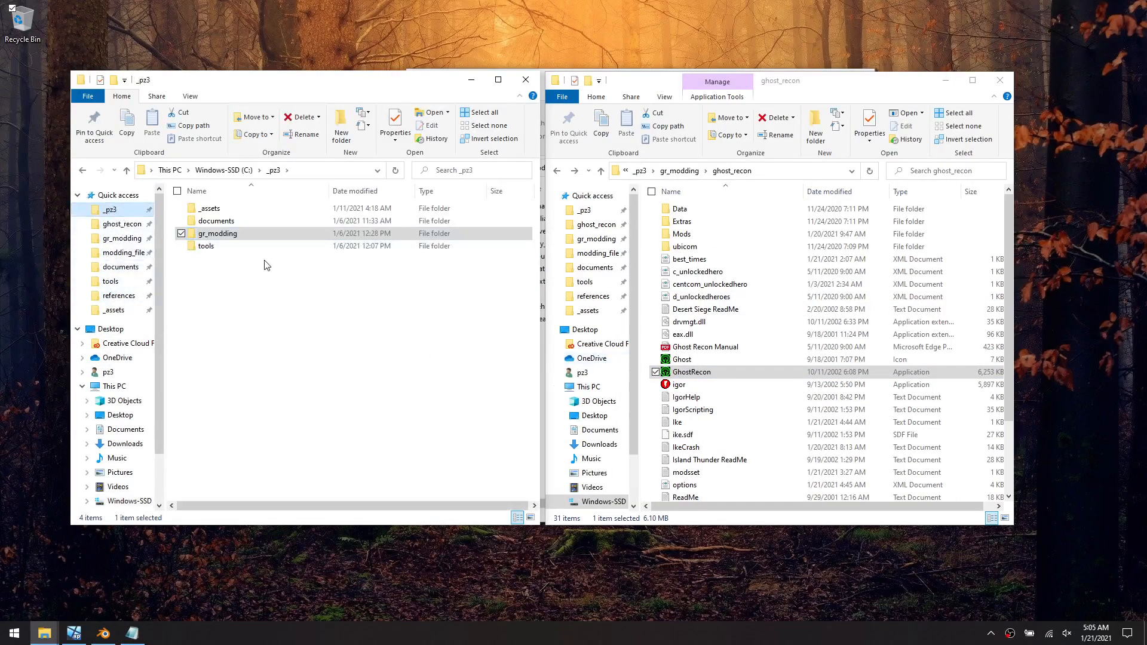
pyautogui.doubleClick(238, 234)
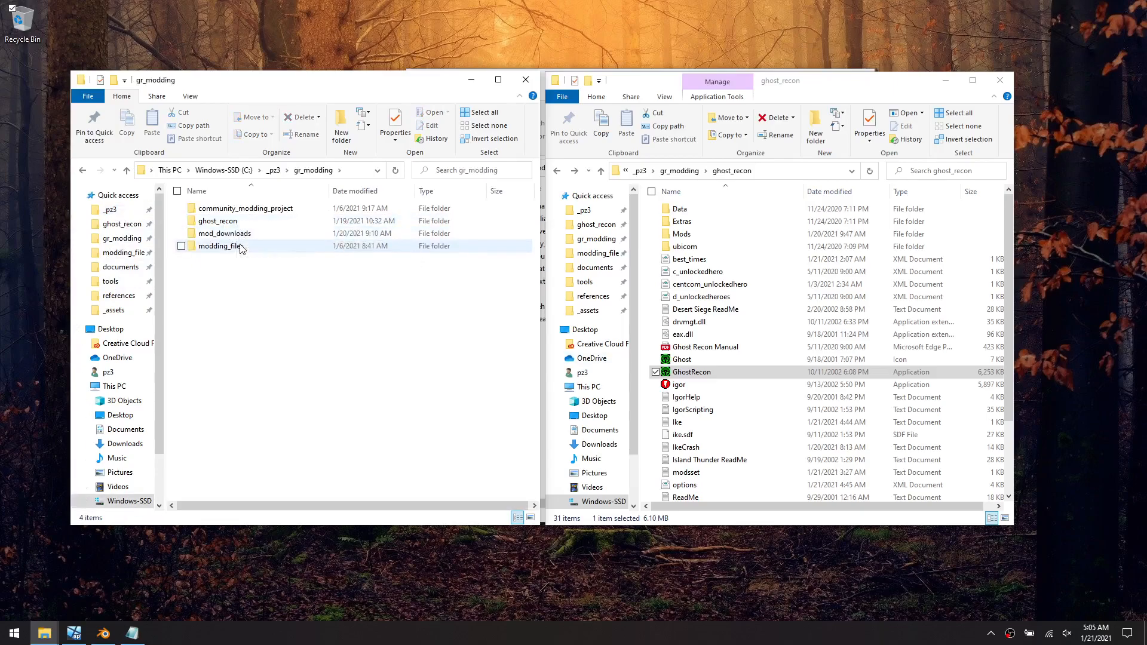
pyautogui.doubleClick(238, 246)
pyautogui.click(232, 213)
pyautogui.doubleClick(232, 210)
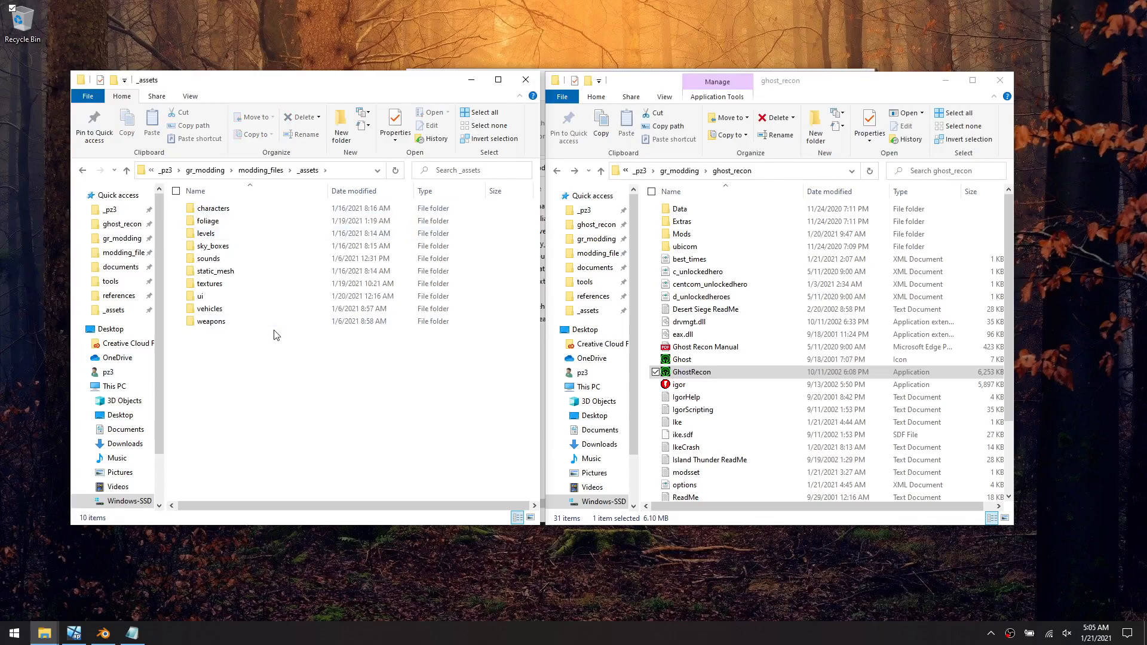
pyautogui.doubleClick(239, 321)
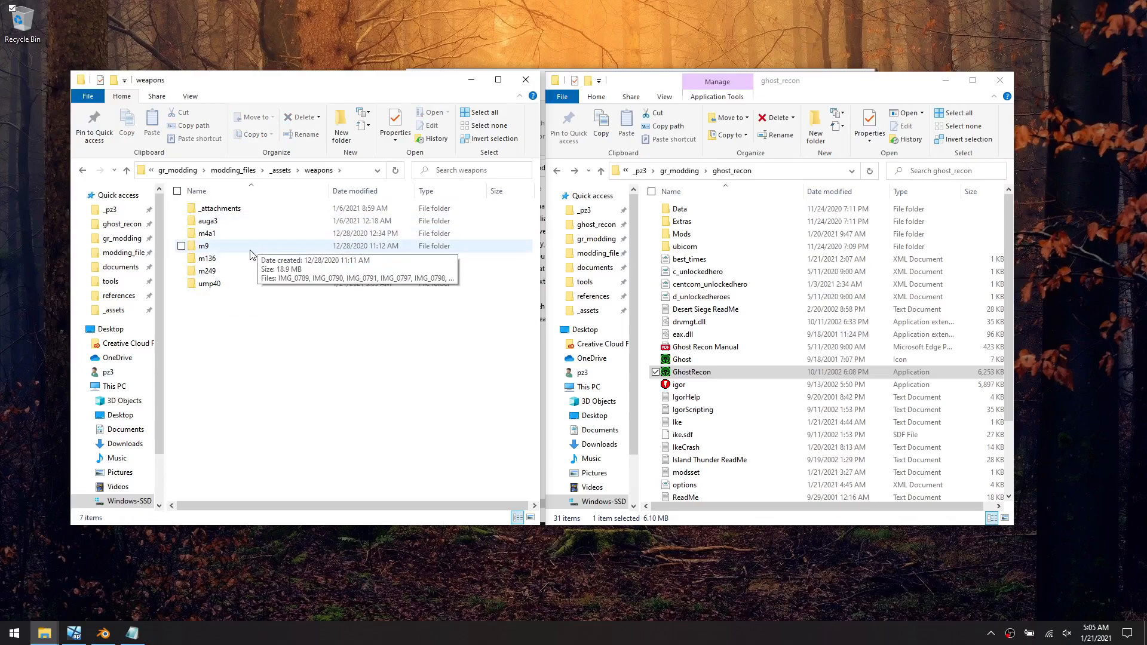
pyautogui.doubleClick(214, 284)
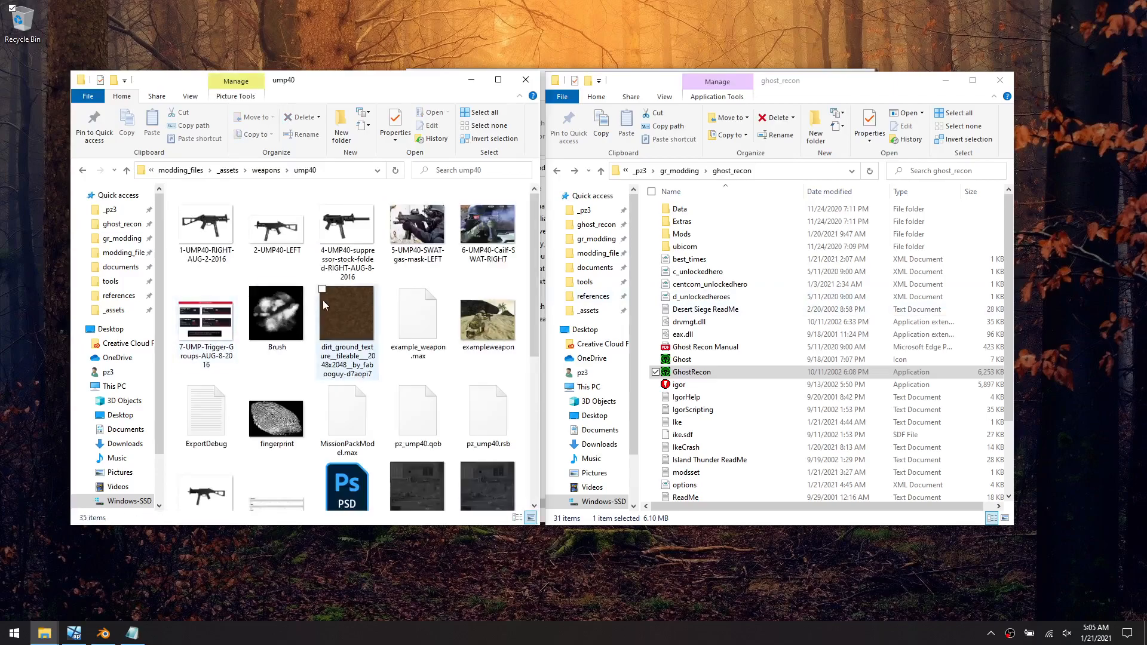
pyautogui.scroll(-3, 396, 345)
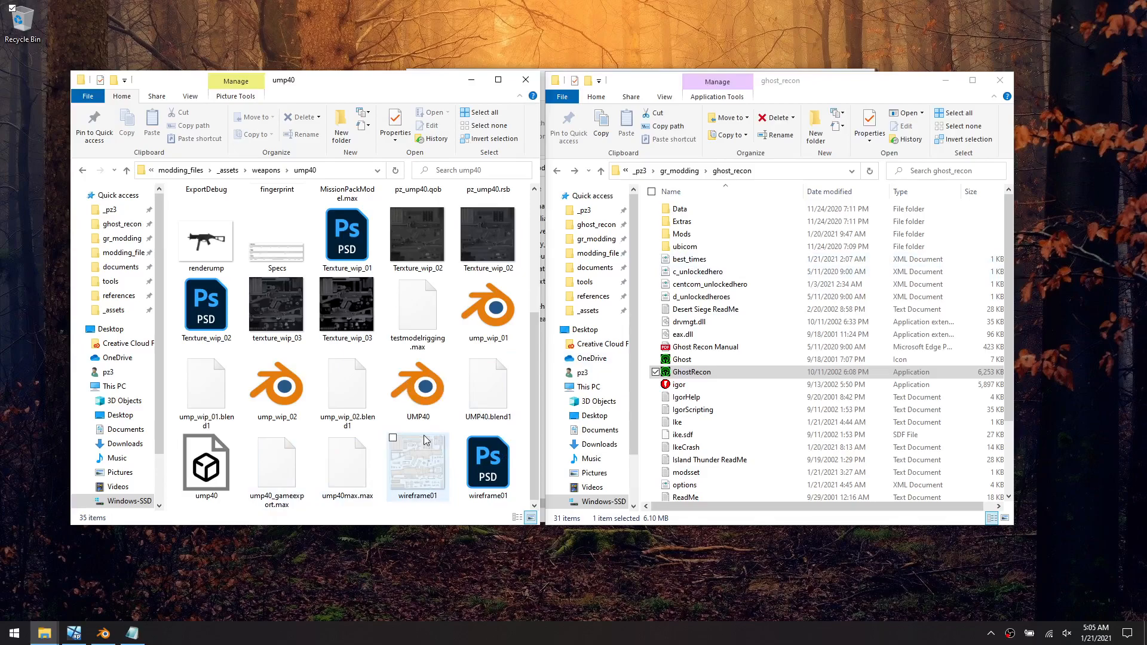
# Open the Textures folder of the Weapons_of_War_4 mod in the ghost_recon Explorer window
pyautogui.click(701, 234)
pyautogui.doubleClick(700, 235)
pyautogui.doubleClick(710, 310)
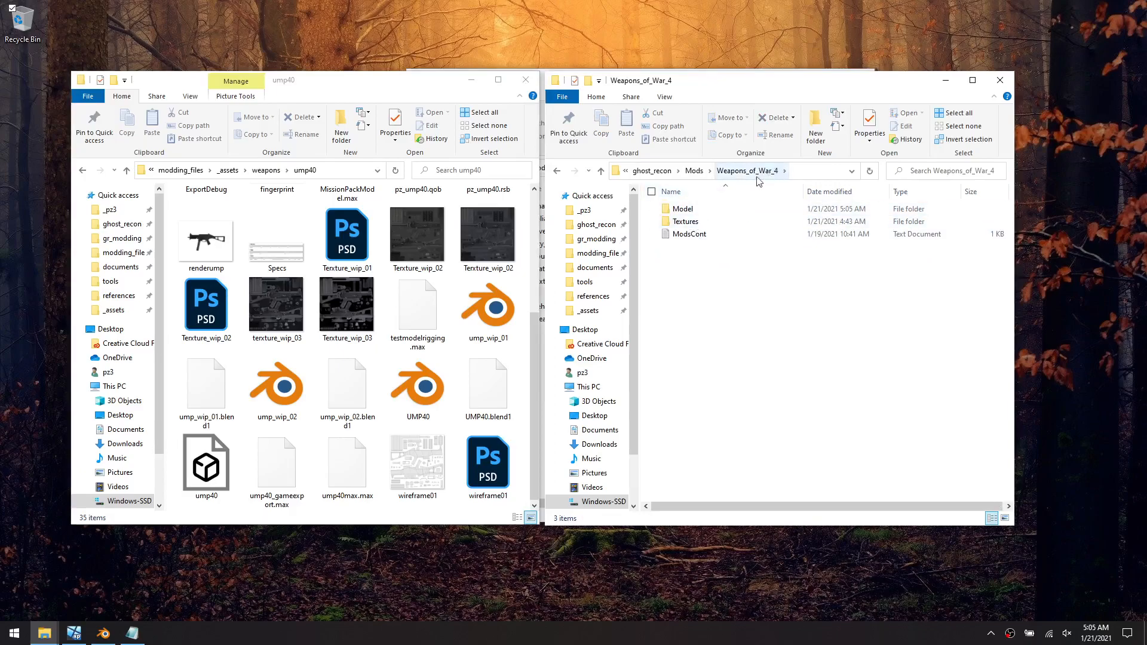
pyautogui.doubleClick(702, 225)
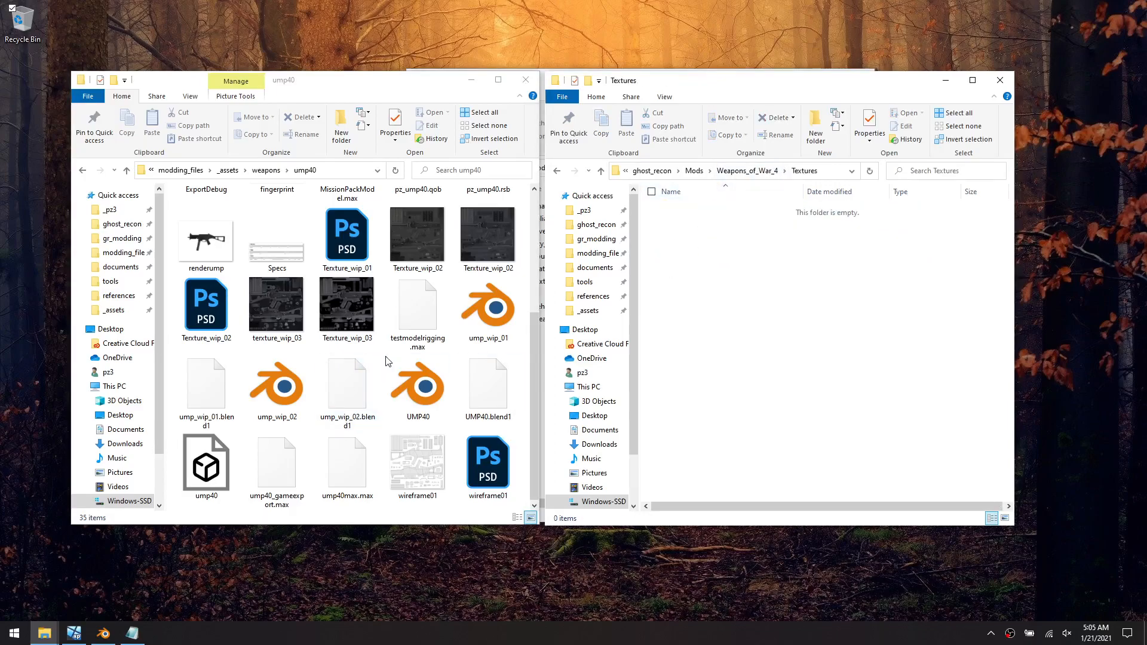
# Copy pz_ump40.rsb from the ump40 assets folder into the Textures folder of Weapons_of_War_4
pyautogui.scroll(2, 399, 397)
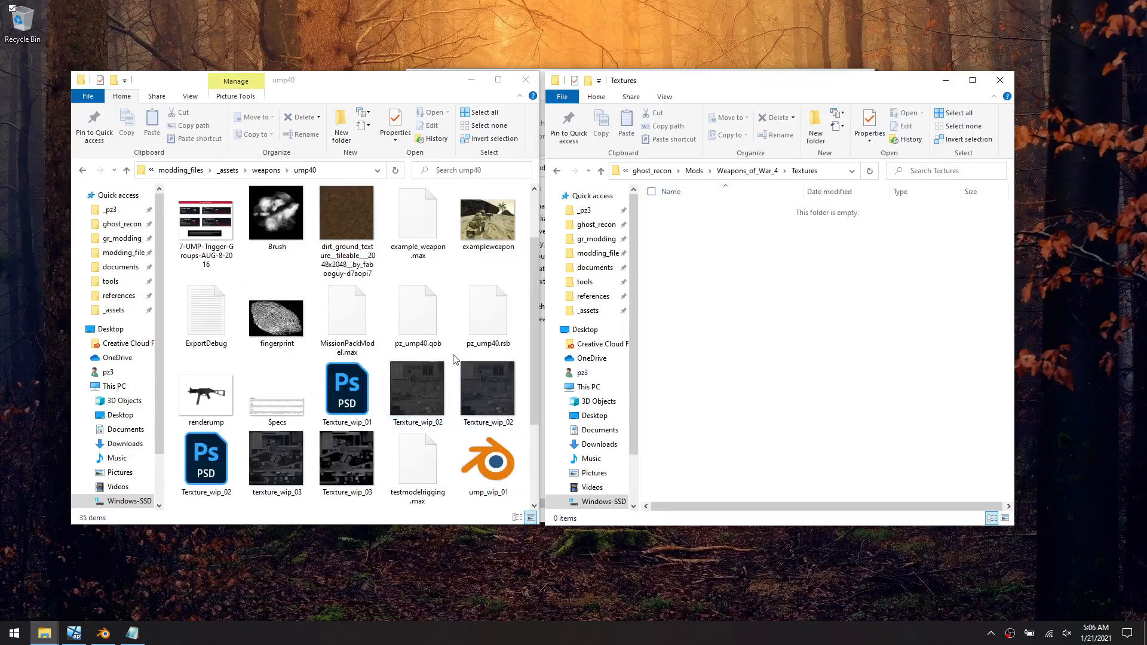
pyautogui.scroll(-3, 453, 359)
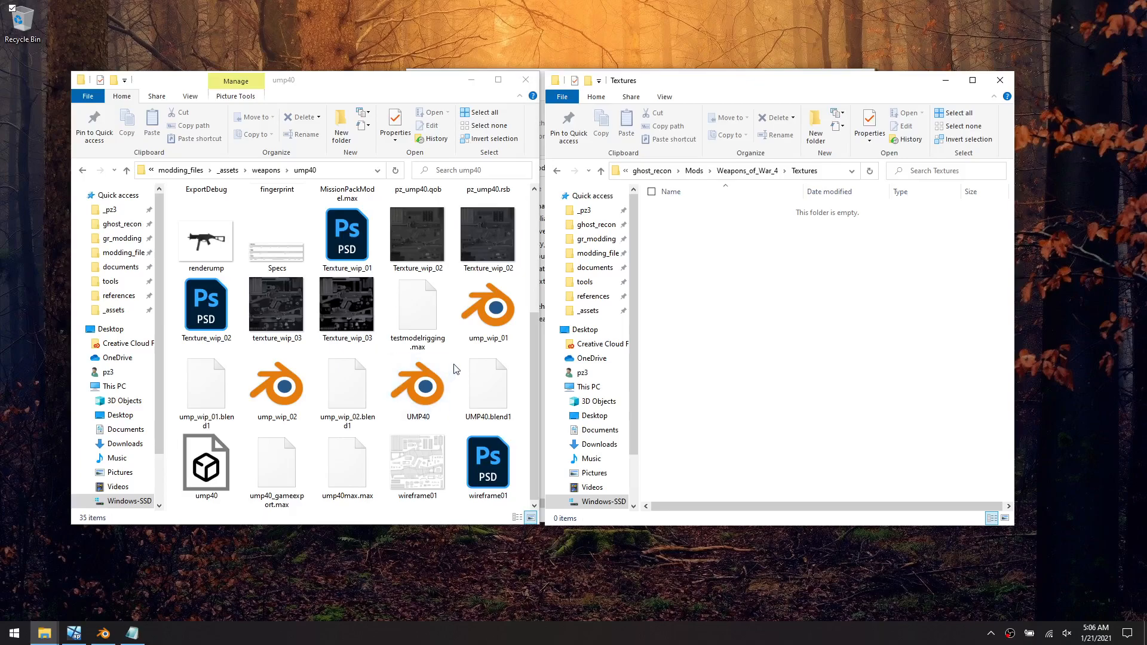
pyautogui.scroll(3, 457, 369)
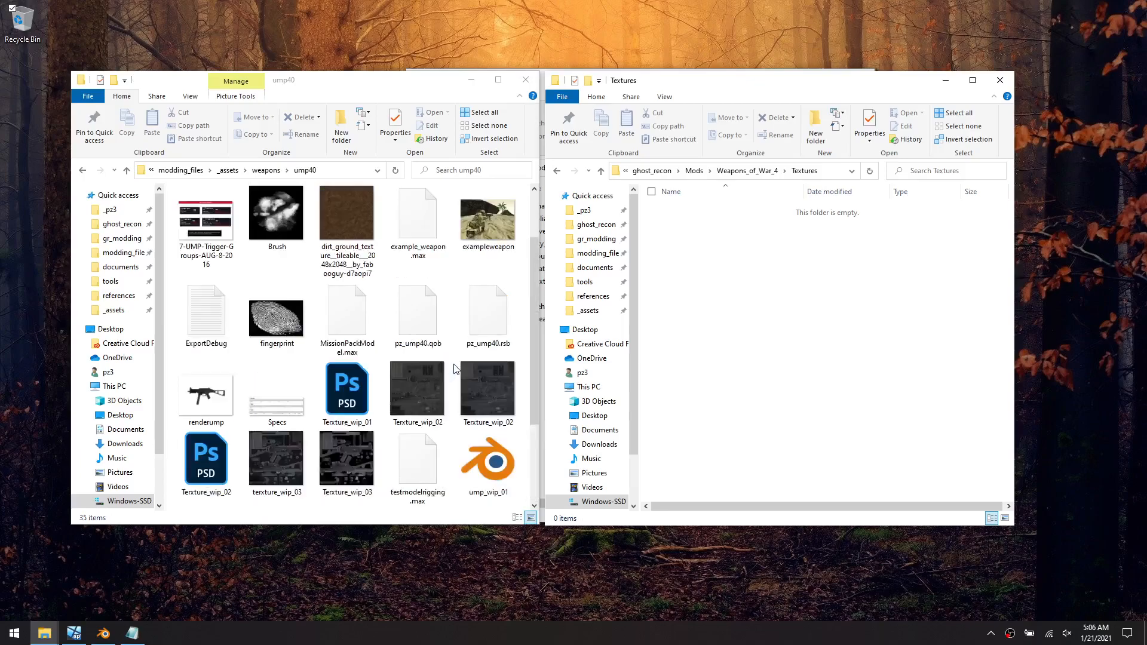
pyautogui.click(476, 328)
pyautogui.moveTo(502, 345); pyautogui.dragTo(757, 289, button='right')
pyautogui.click(793, 323)
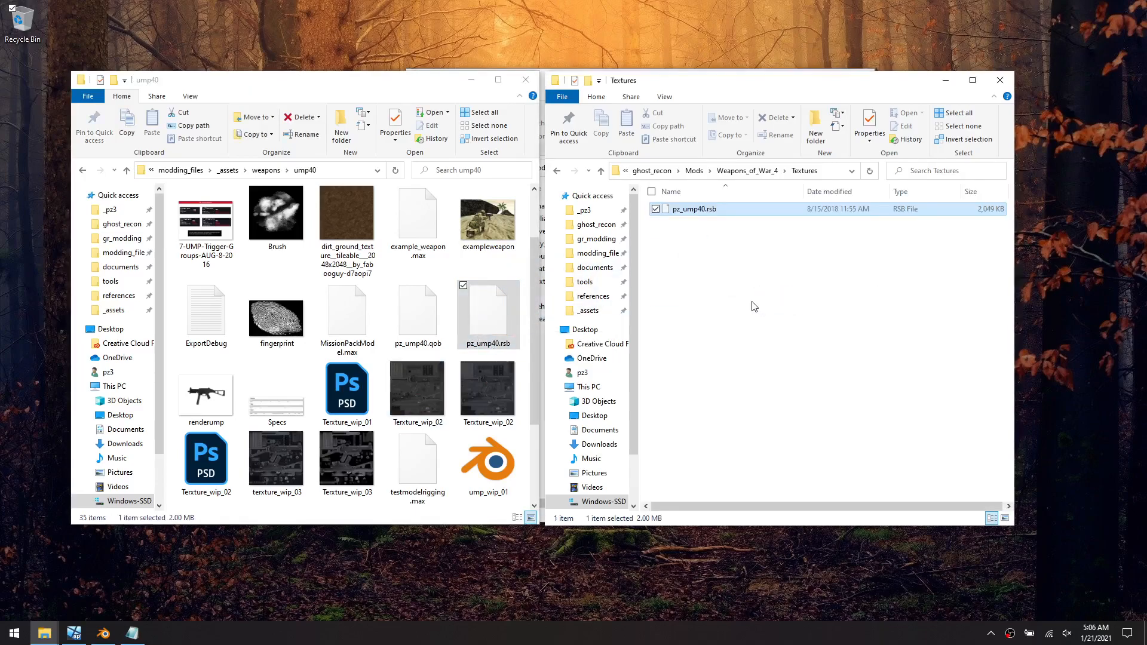
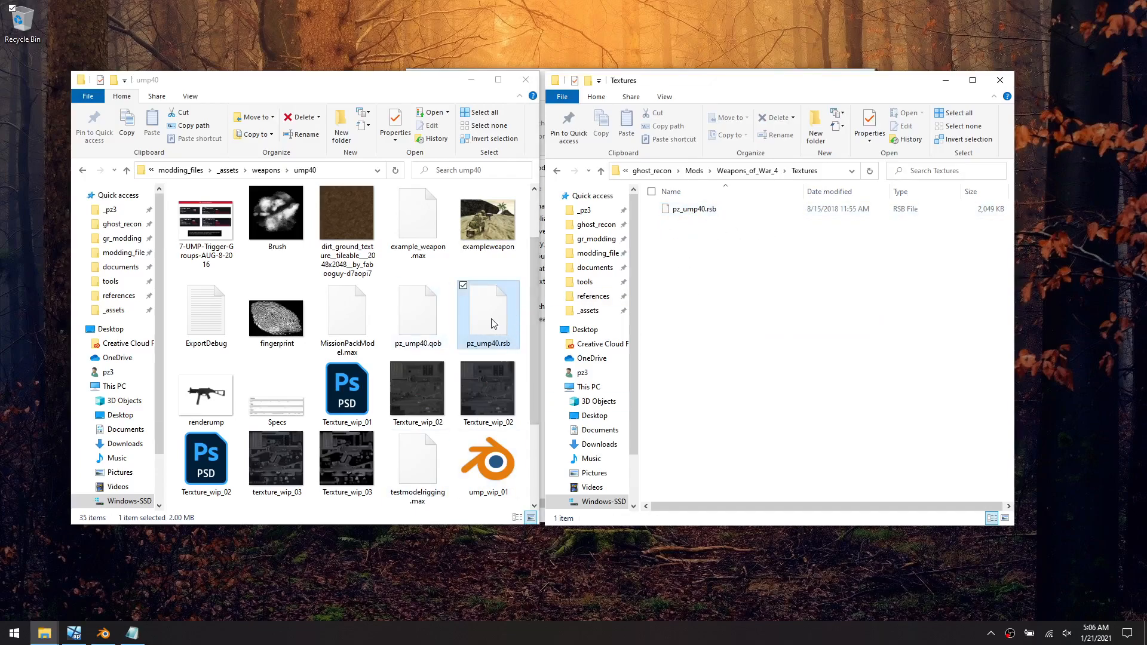
pyautogui.click(693, 214)
pyautogui.click(719, 309)
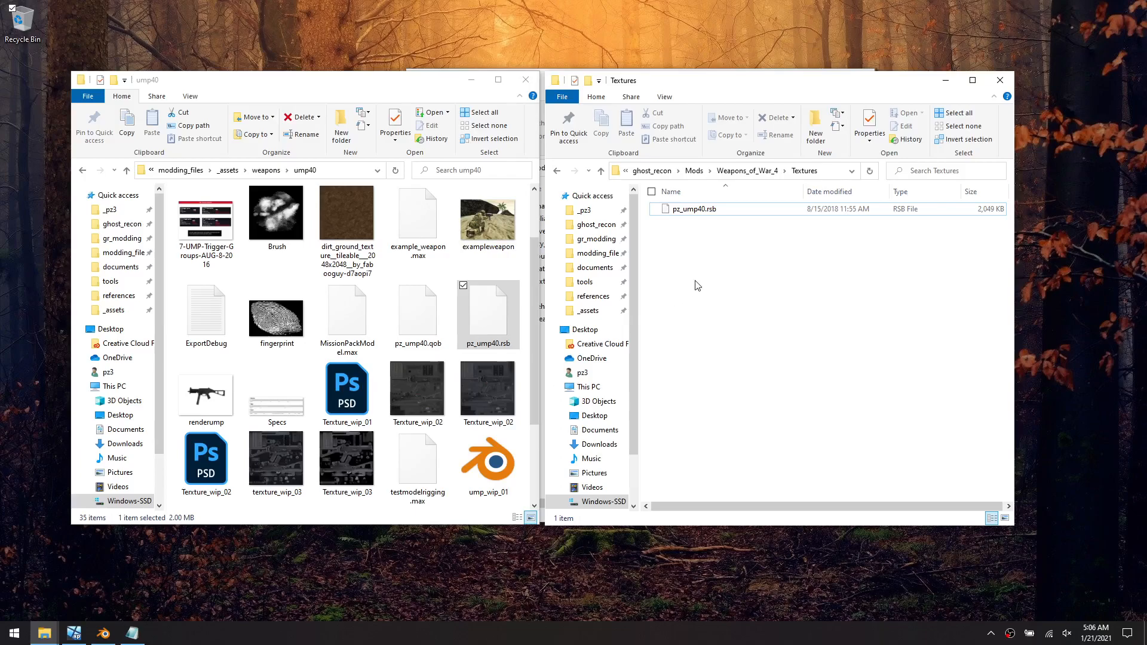
# Examine the subfolder names in the Origmiss mod folder, then return to the Mods folder
pyautogui.hotkey('alt', 'Left')
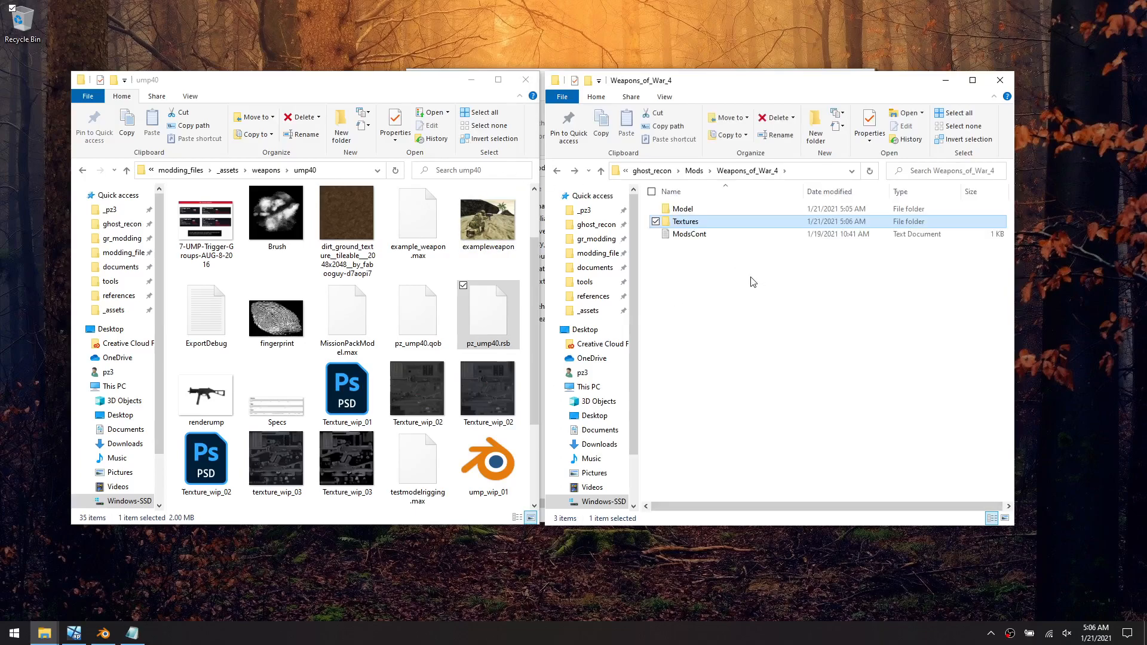
pyautogui.hotkey('alt', 'Left')
pyautogui.doubleClick(700, 272)
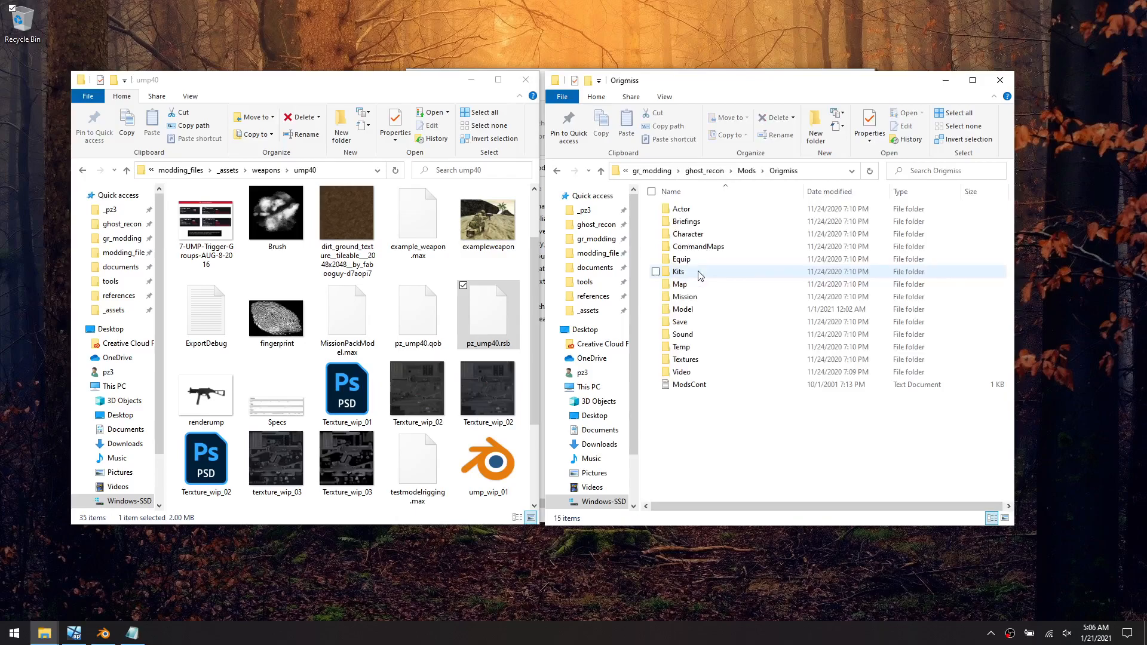
pyautogui.click(697, 275)
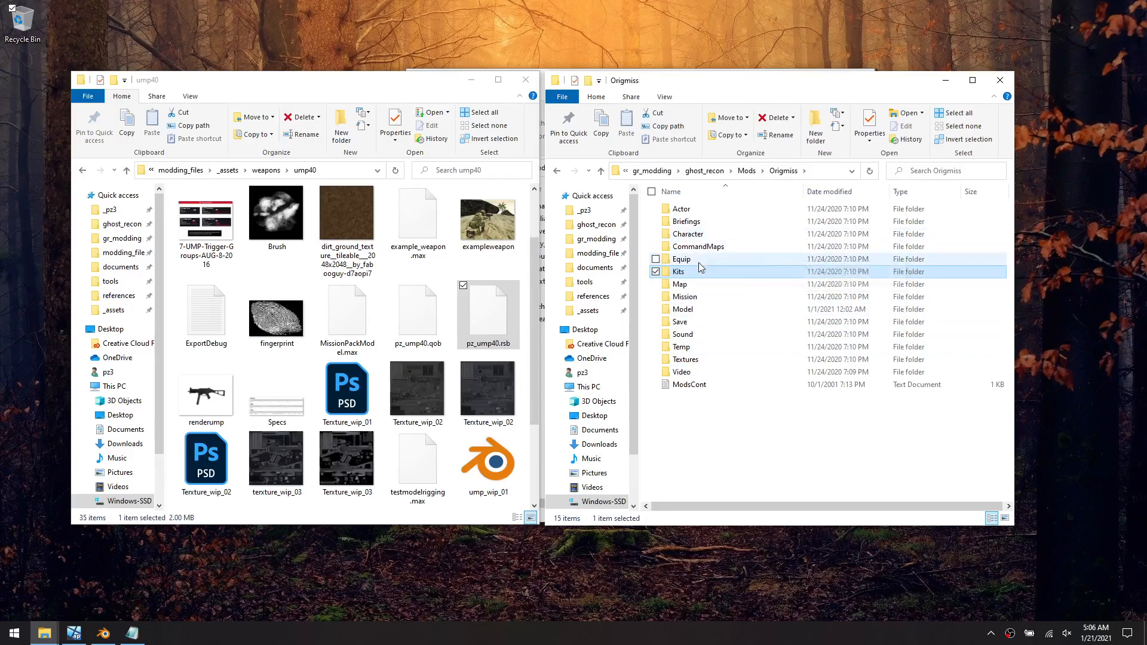
pyautogui.press('BackSpace')
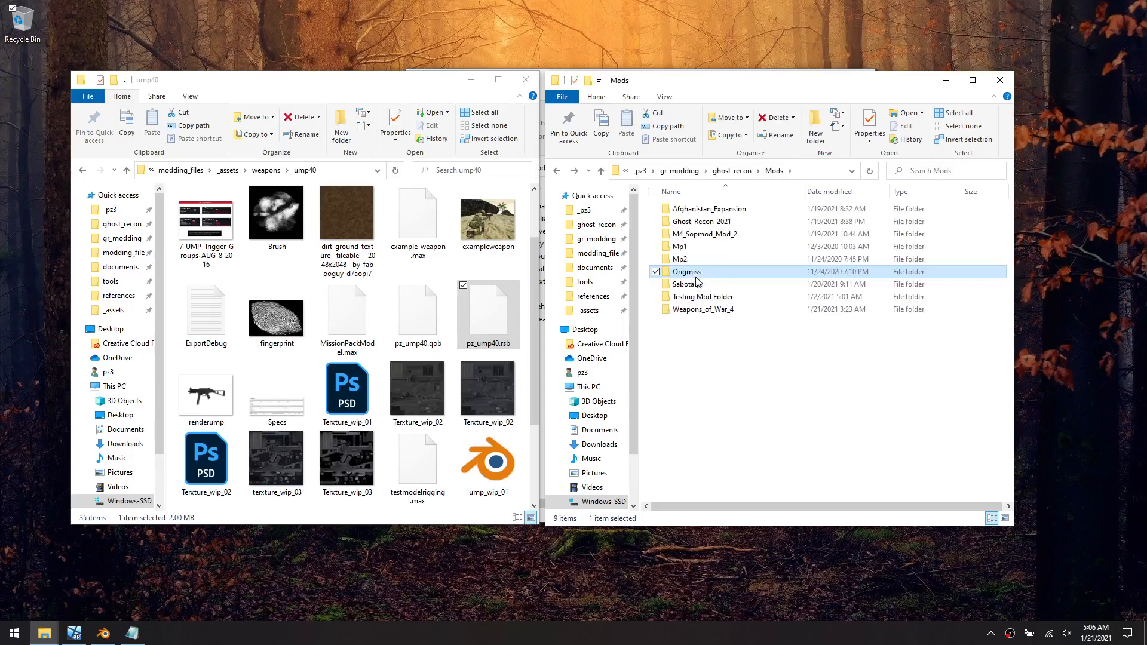
# Create a new folder named Equip inside the Weapons_of_War_4 mod folder
pyautogui.doubleClick(698, 309)
pyautogui.rightClick(707, 295)
pyautogui.moveTo(671, 465)
pyautogui.click(757, 466)
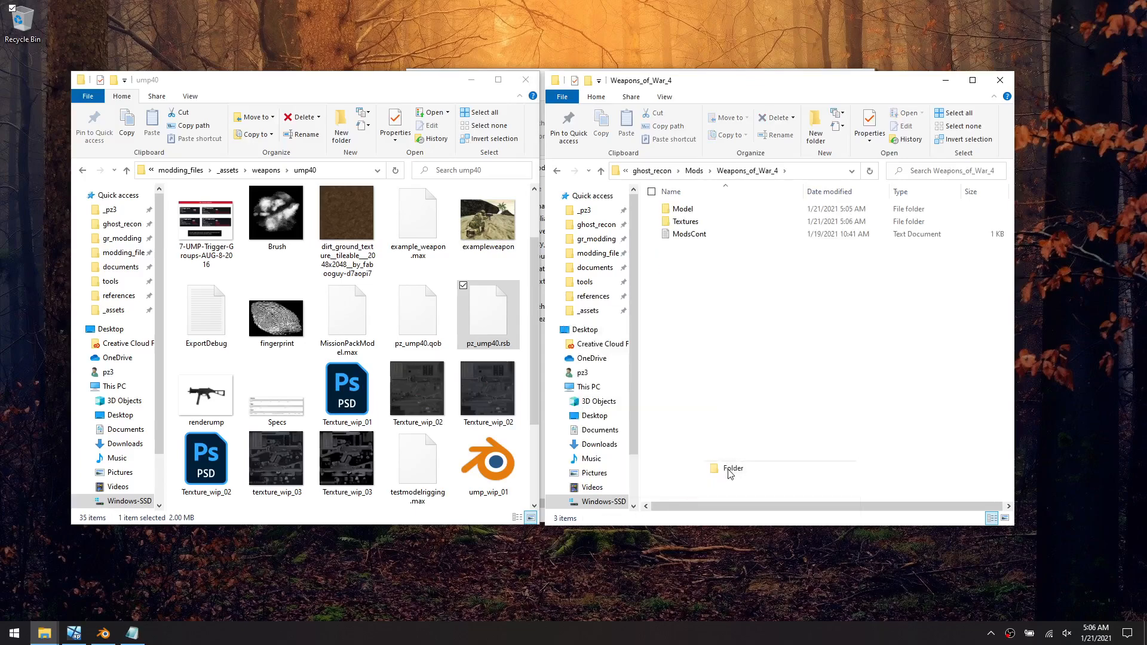
pyautogui.write('Equip')
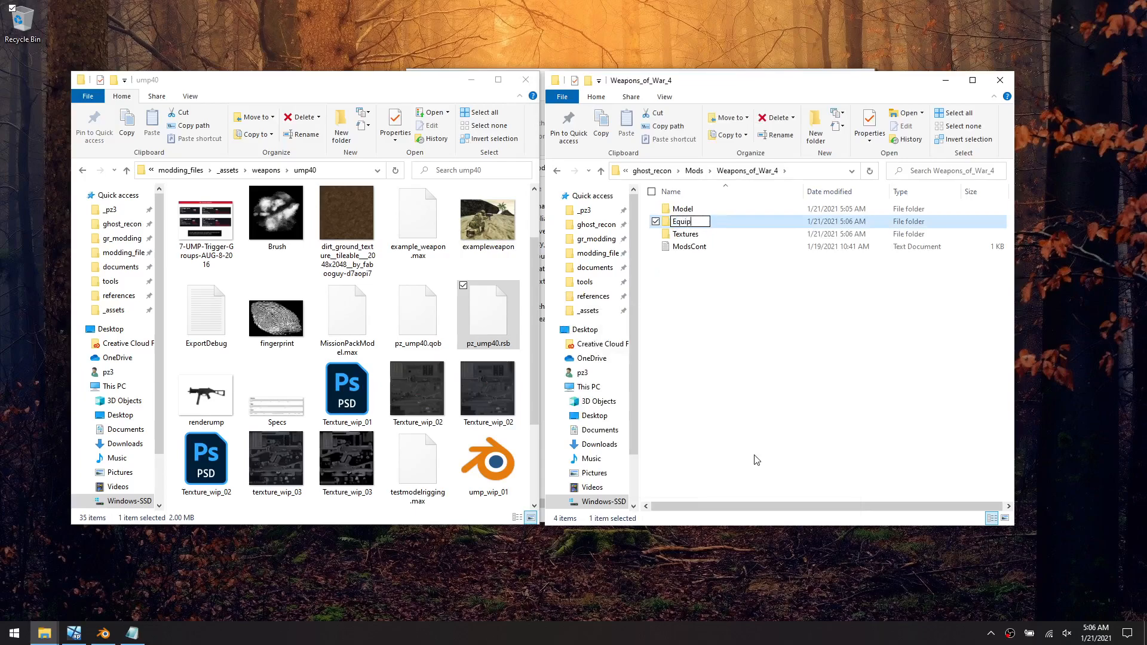
# Confirm the Equip folder's name and create another new folder named Kits in Weapons_of_War_4
pyautogui.press('Return')
pyautogui.rightClick(737, 397)
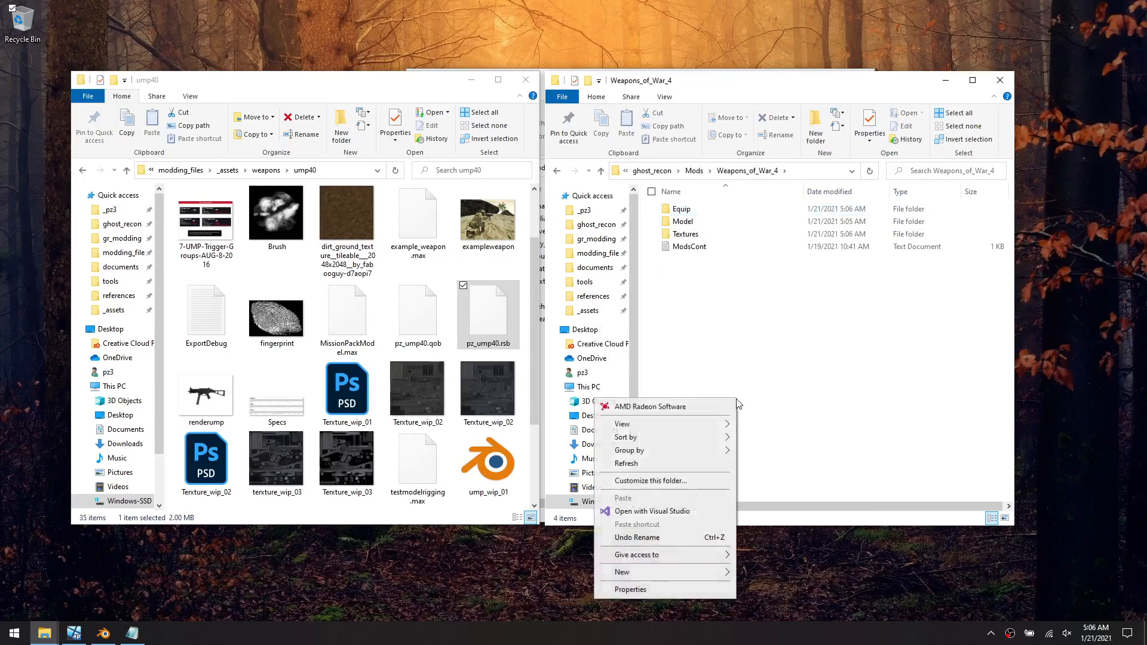
pyautogui.click(754, 570)
pyautogui.write('Kits')
pyautogui.press('Return')
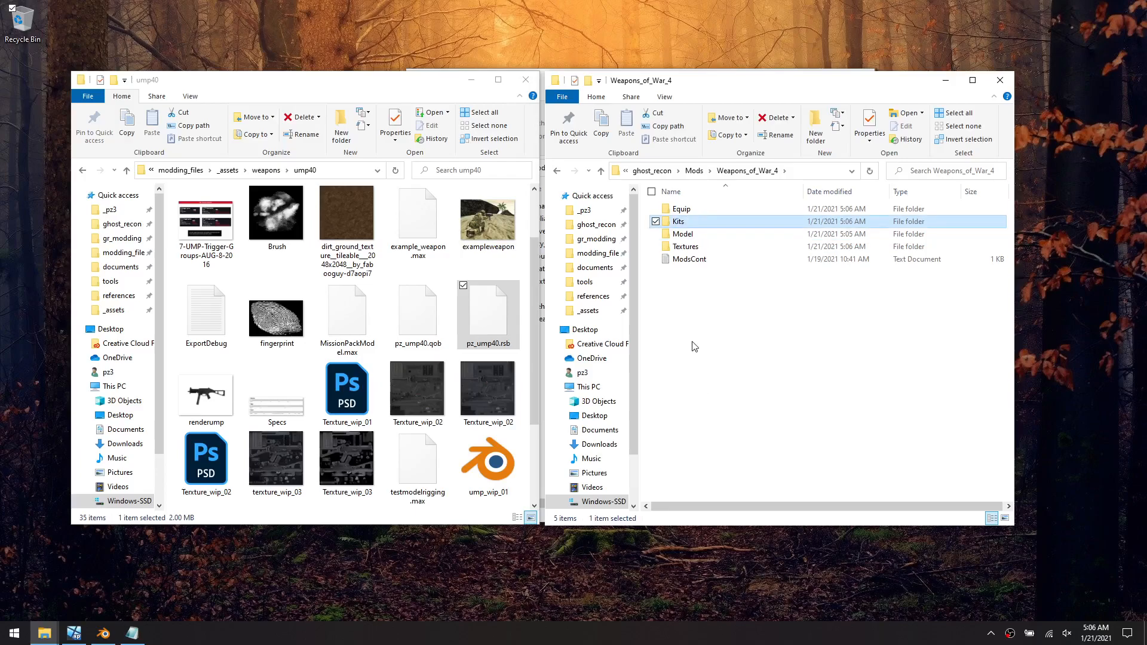
pyautogui.click(727, 336)
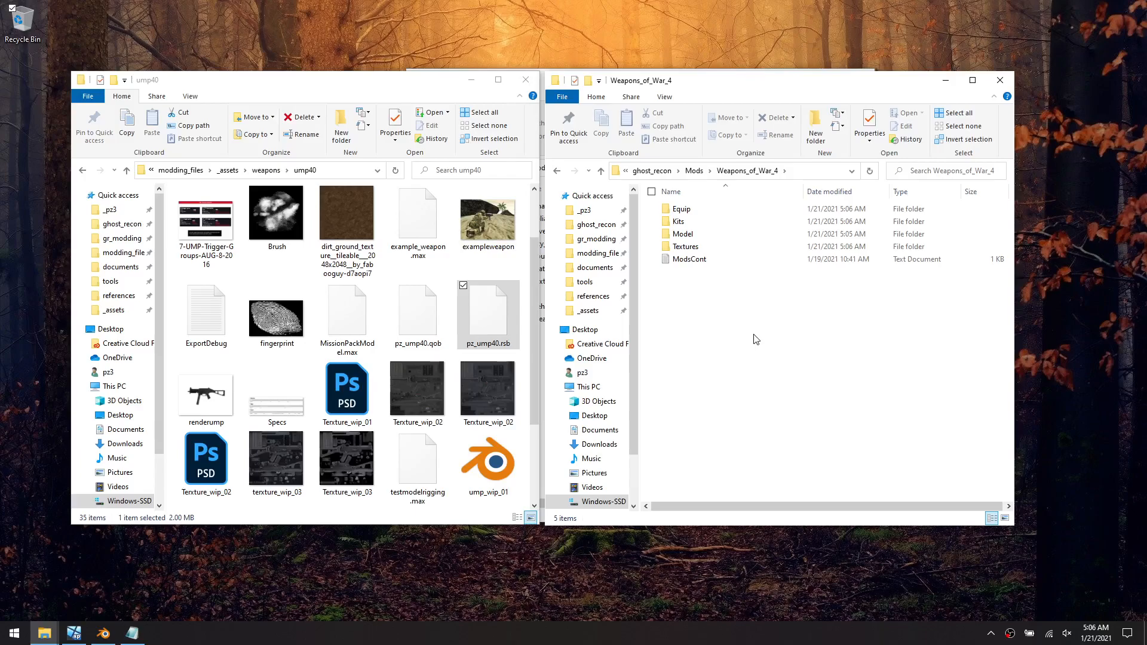
# Copy the sa80.GUN file from the Equip folder of the Origmiss mod
pyautogui.click(699, 222)
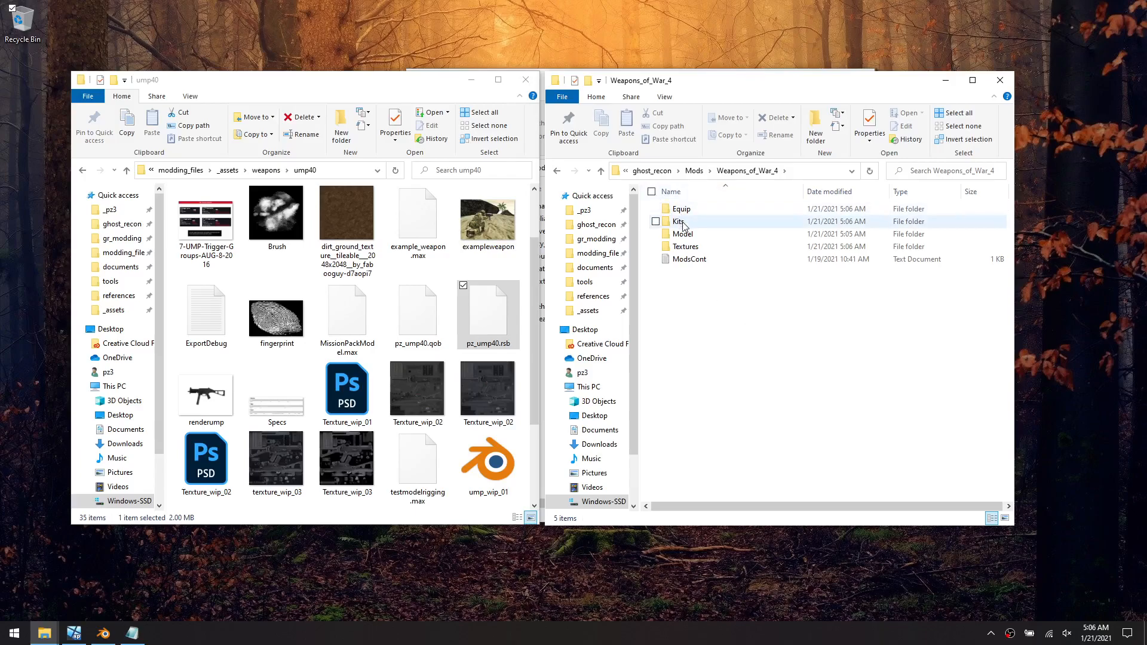
pyautogui.click(700, 210)
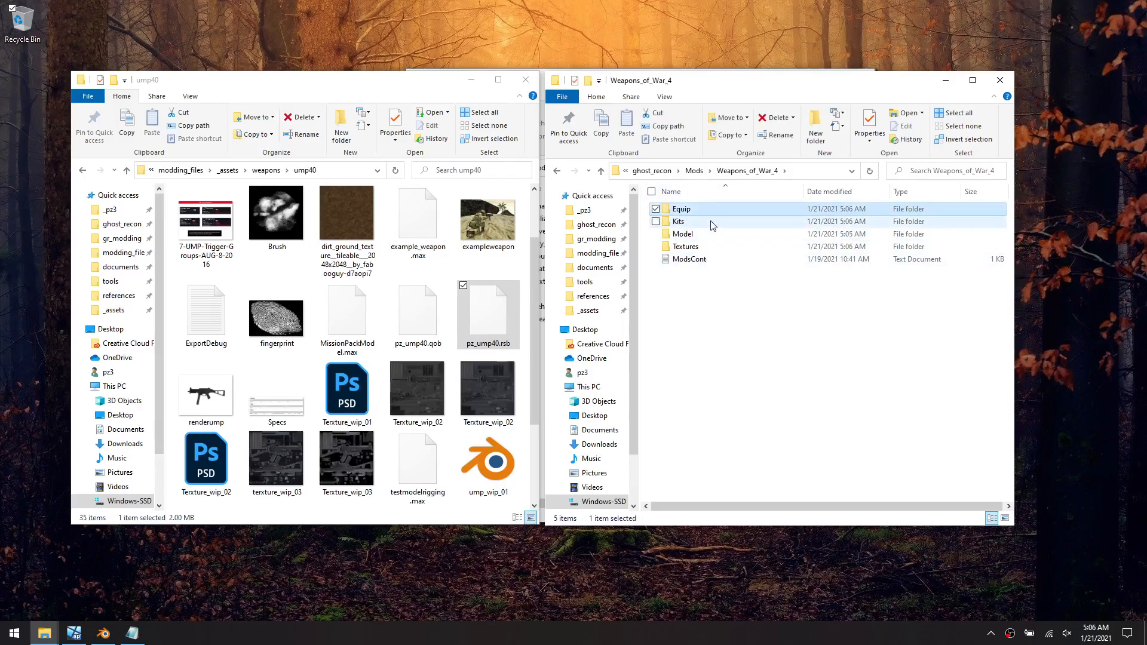
pyautogui.hotkey('alt', 'Left')
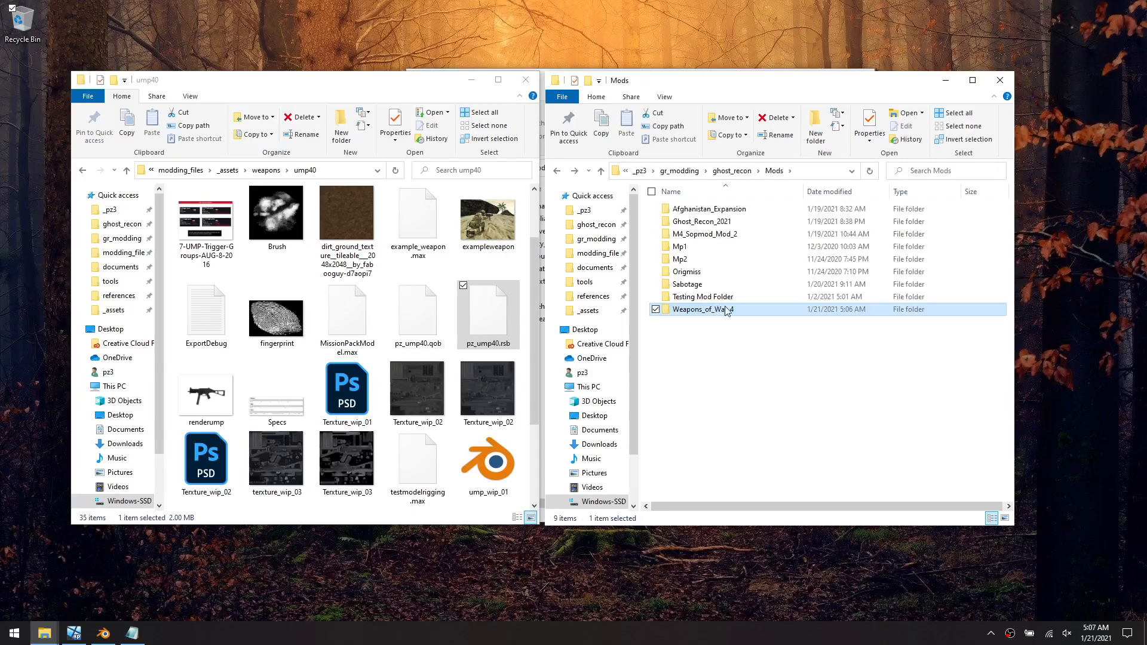
pyautogui.doubleClick(710, 273)
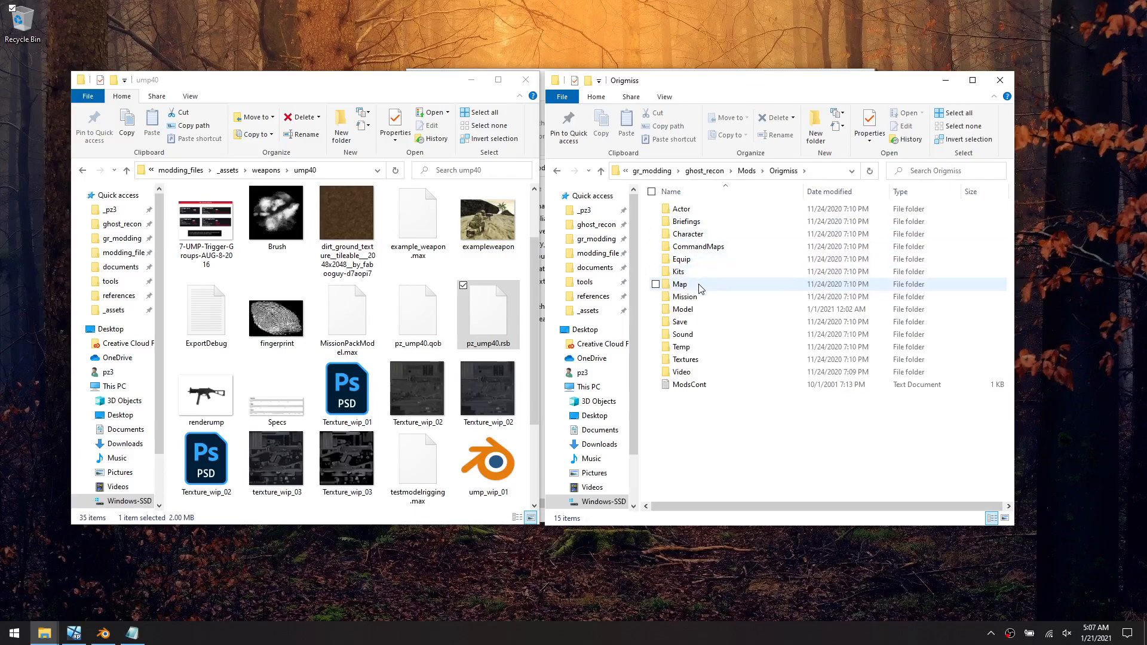
pyautogui.doubleClick(693, 261)
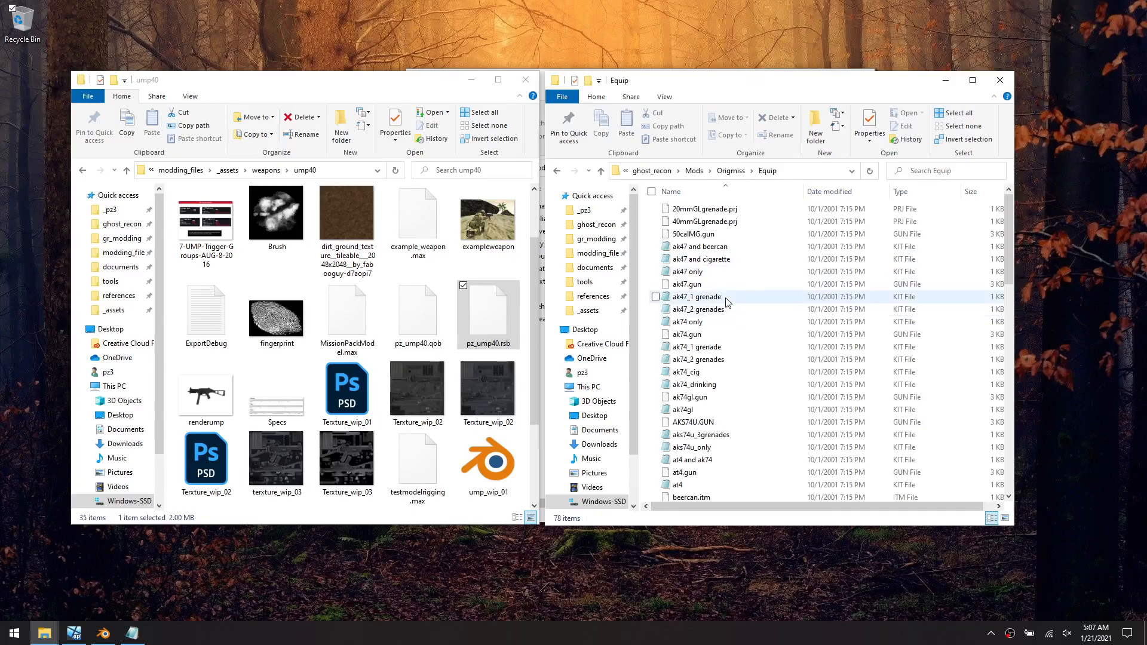
pyautogui.scroll(-4, 722, 335)
pyautogui.scroll(-5, 722, 347)
pyautogui.scroll(-8, 722, 349)
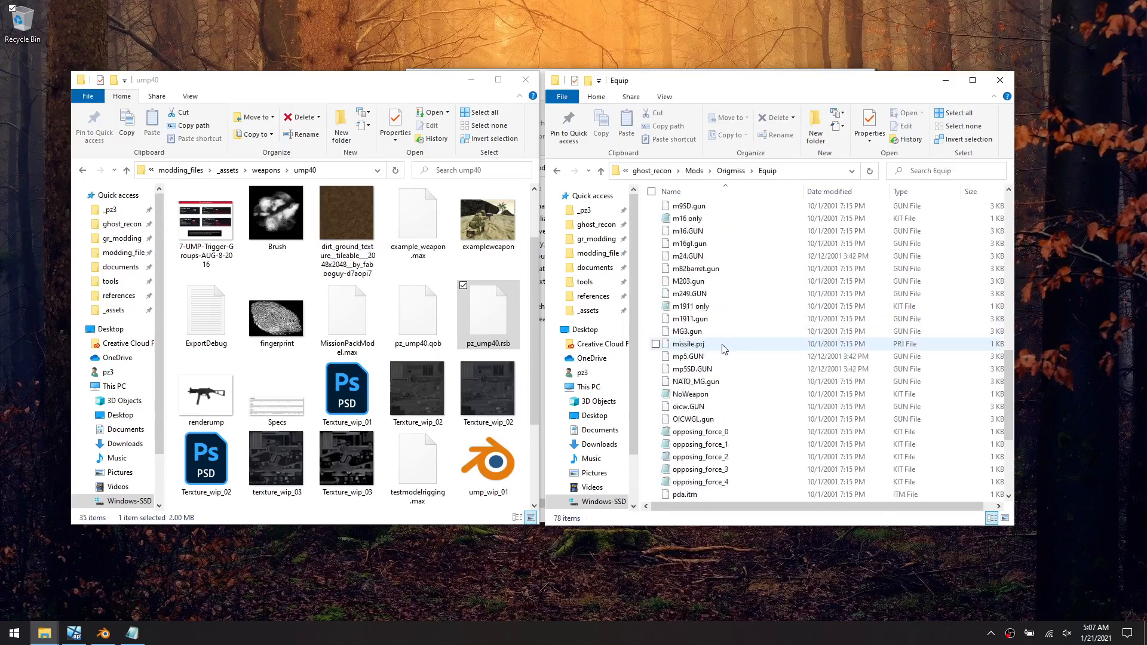
pyautogui.scroll(-2, 724, 356)
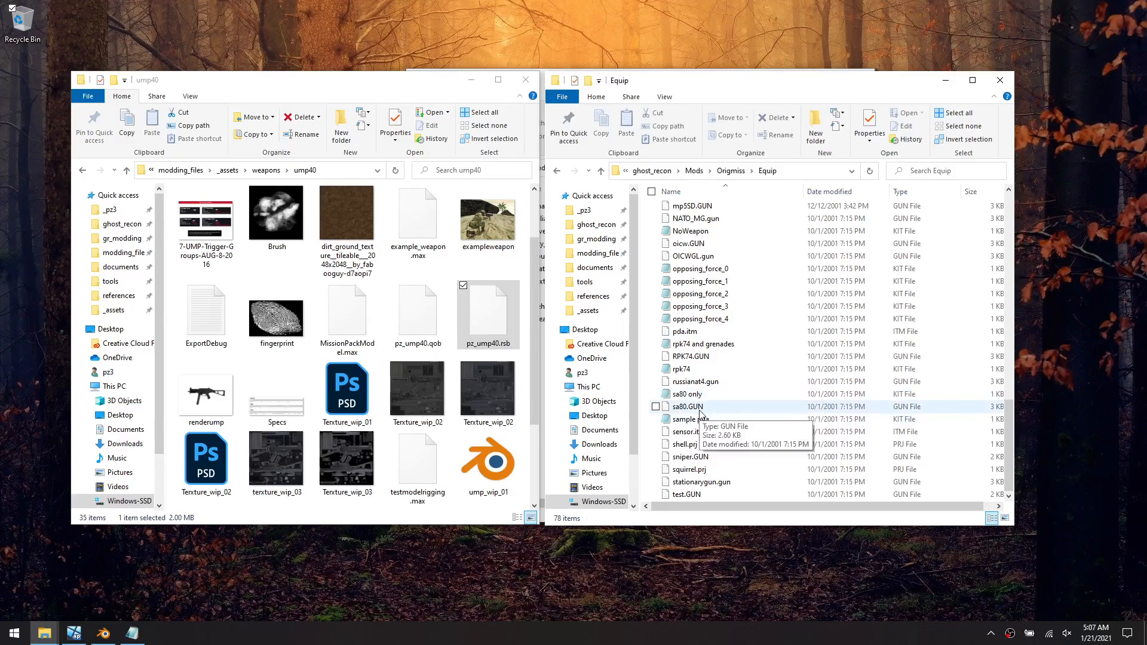
pyautogui.click(700, 412)
pyautogui.rightClick(700, 412)
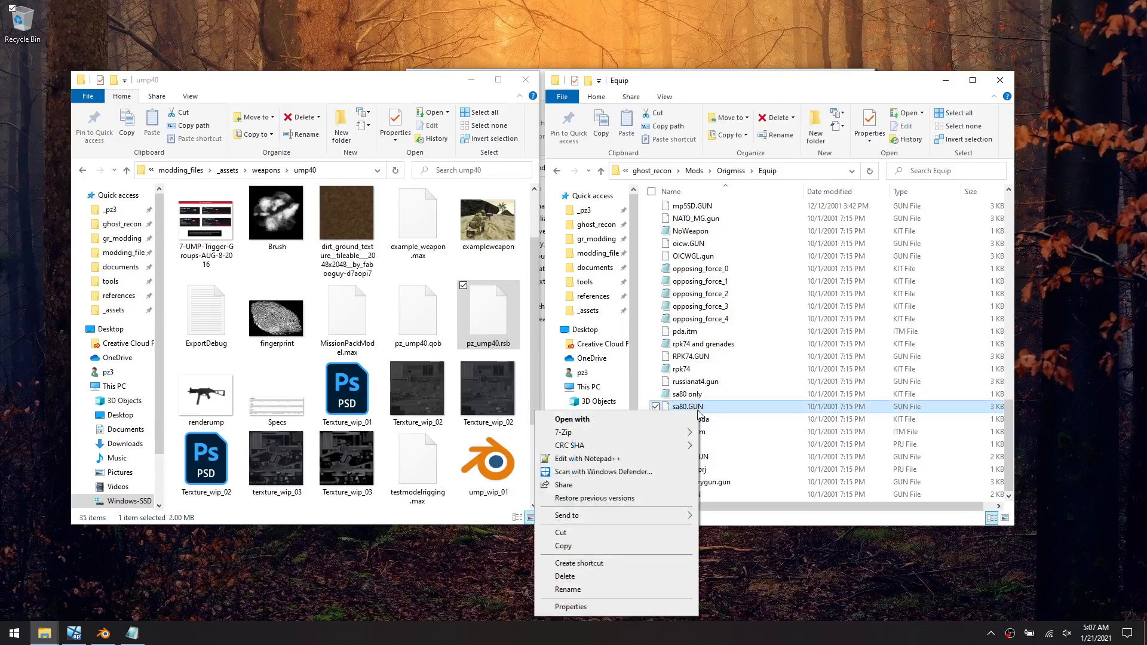
pyautogui.click(618, 545)
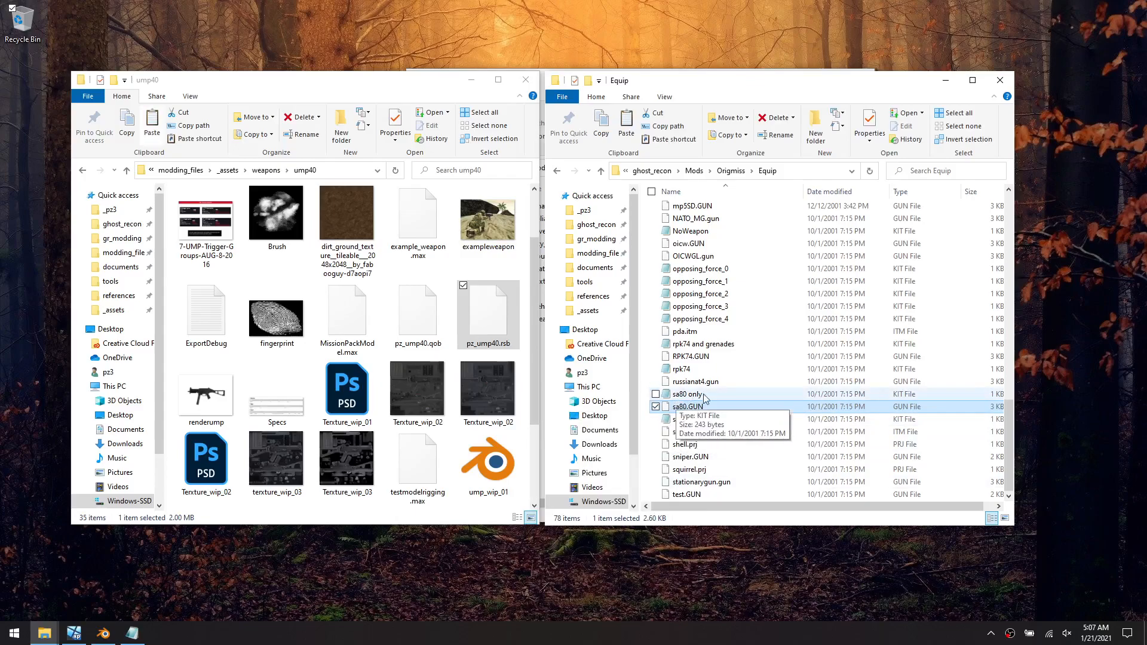
# Paste sa80.GUN into the Equip folder of the Weapons_of_War_4 mod
pyautogui.press('BackSpace')
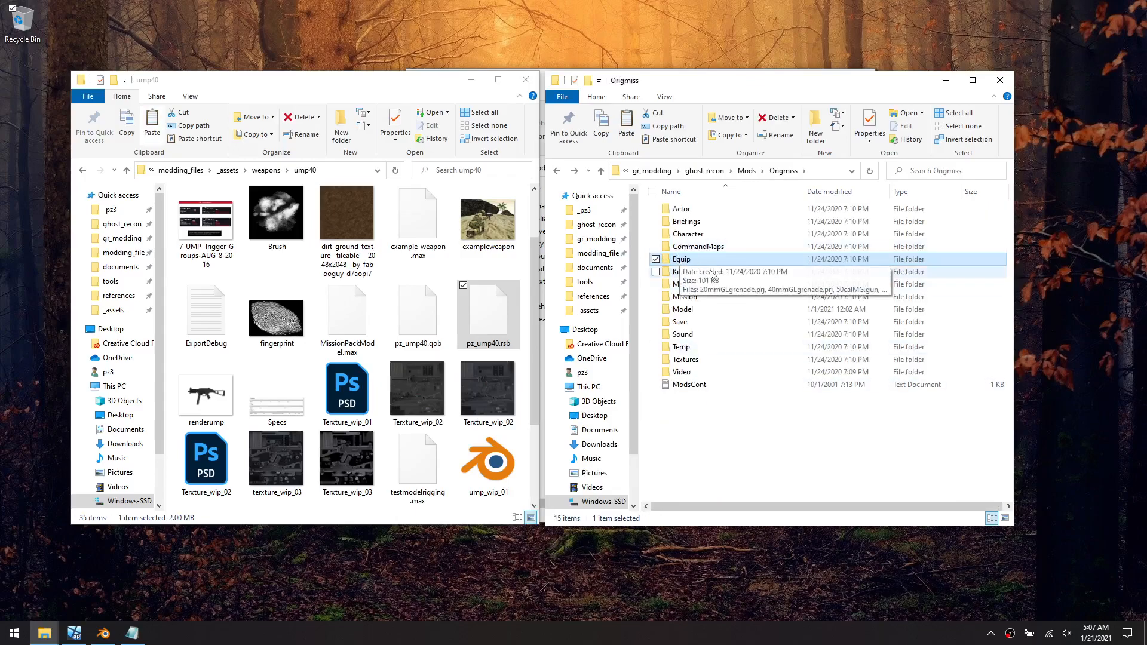
pyautogui.press('BackSpace')
pyautogui.doubleClick(703, 309)
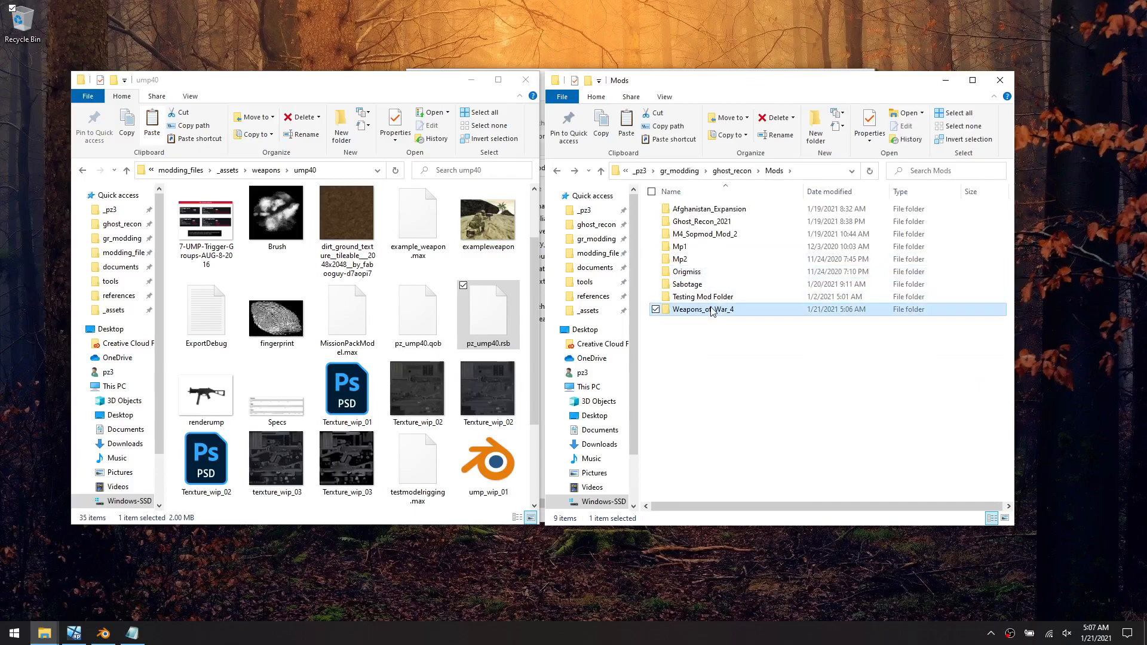
pyautogui.doubleClick(681, 209)
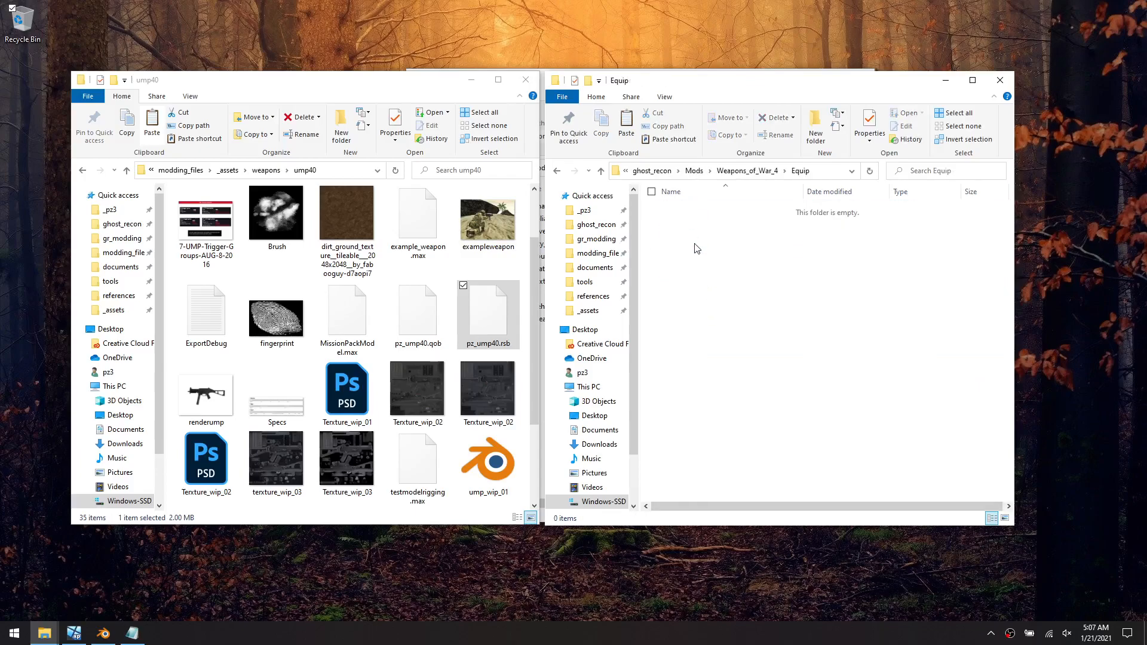
pyautogui.rightClick(694, 249)
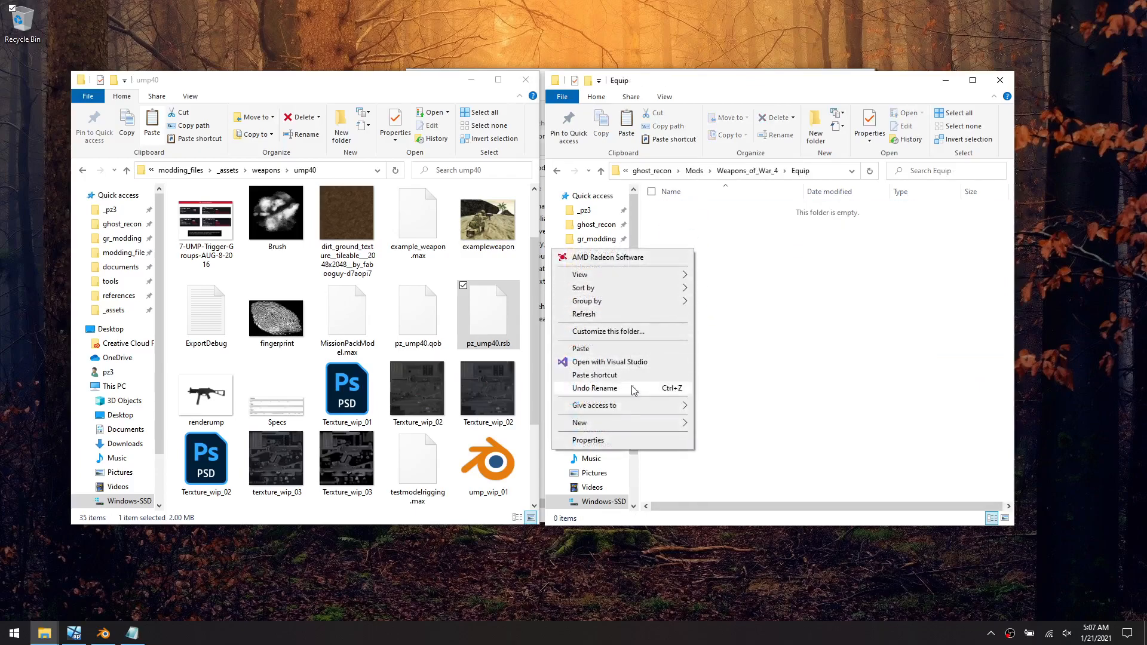
pyautogui.click(582, 349)
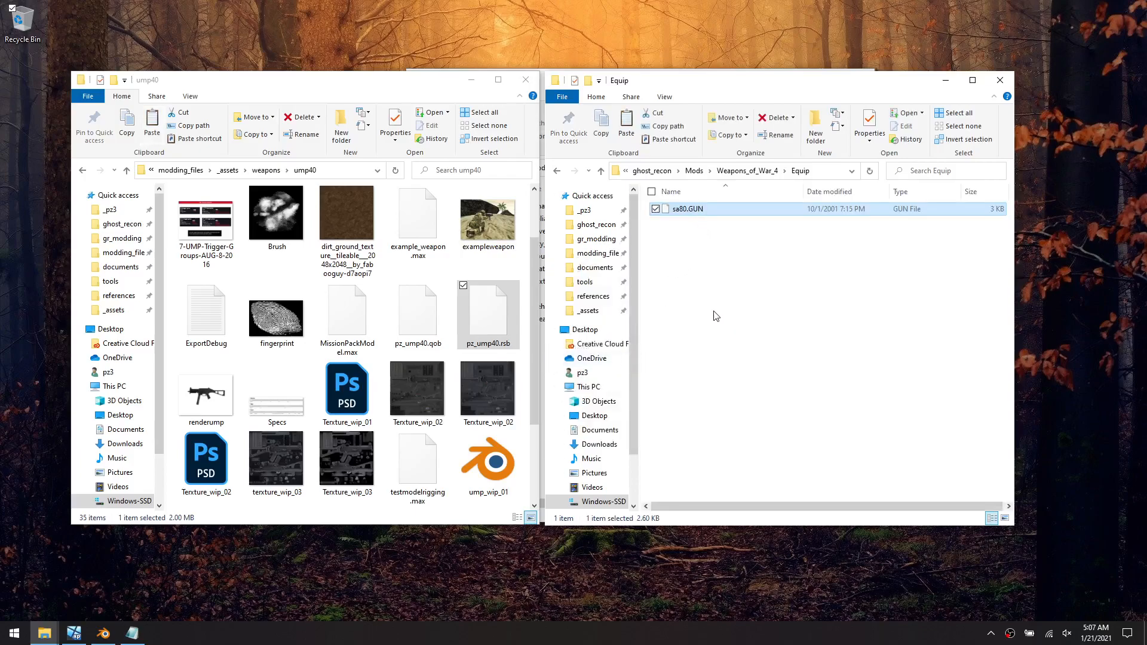
# Open the pasted sa80.GUN in Notepad++, examine its weapon parameters, and close the editor
pyautogui.rightClick(696, 216)
pyautogui.click(651, 262)
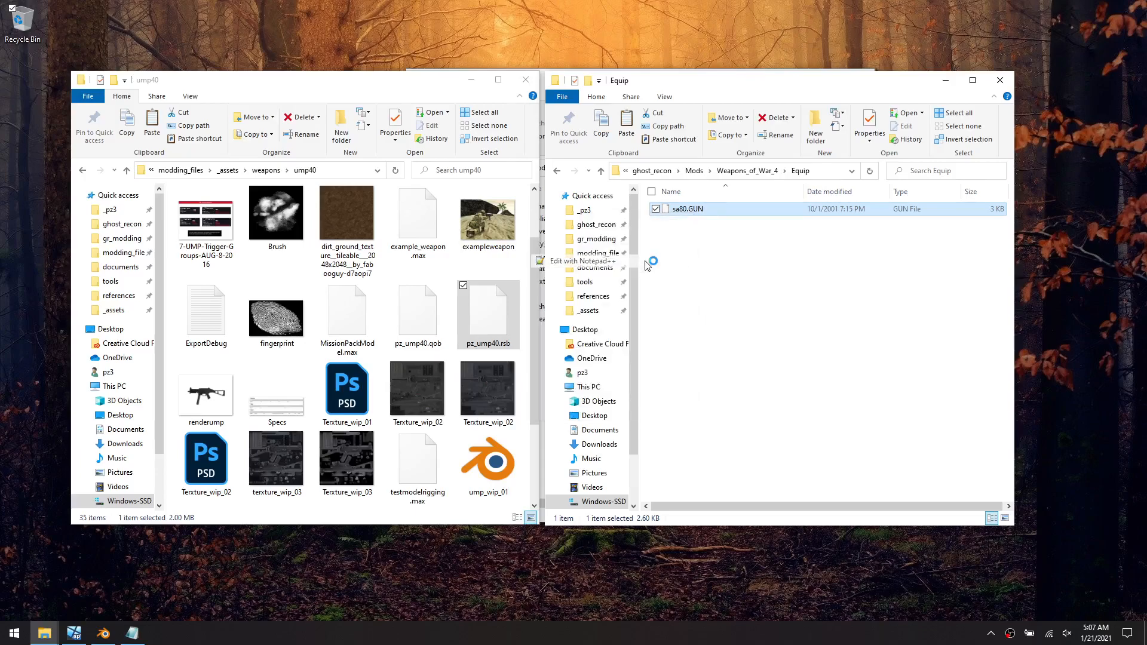
pyautogui.scroll(-2, 193, 213)
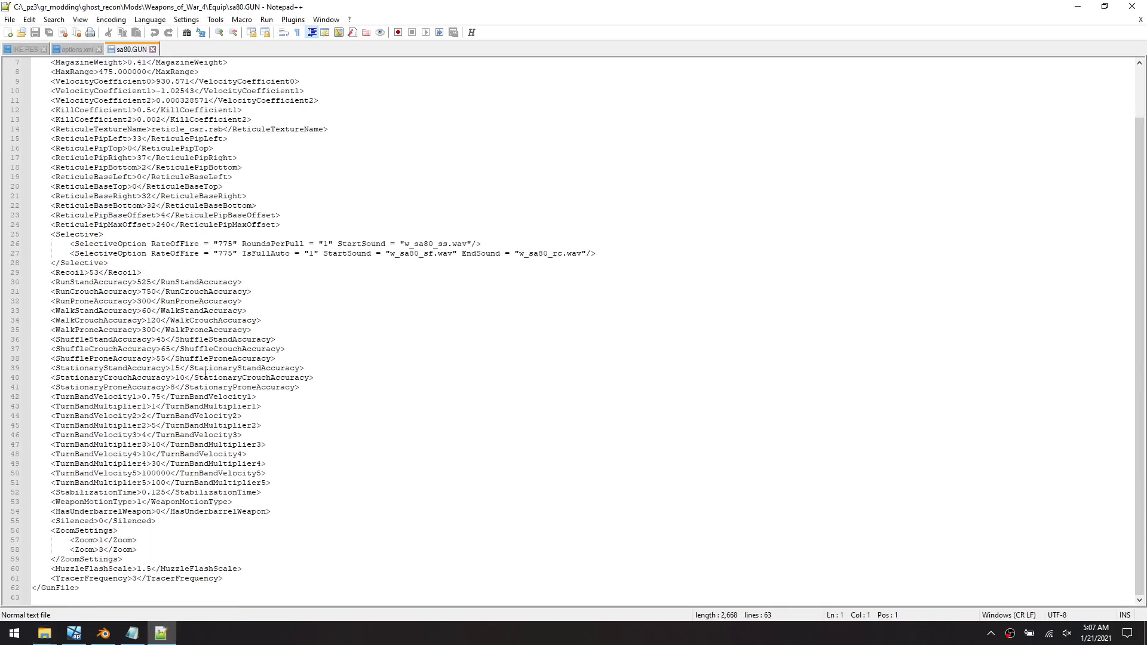
pyautogui.moveTo(210, 588); pyautogui.dragTo(152, 91)
pyautogui.scroll(2, 474, 187)
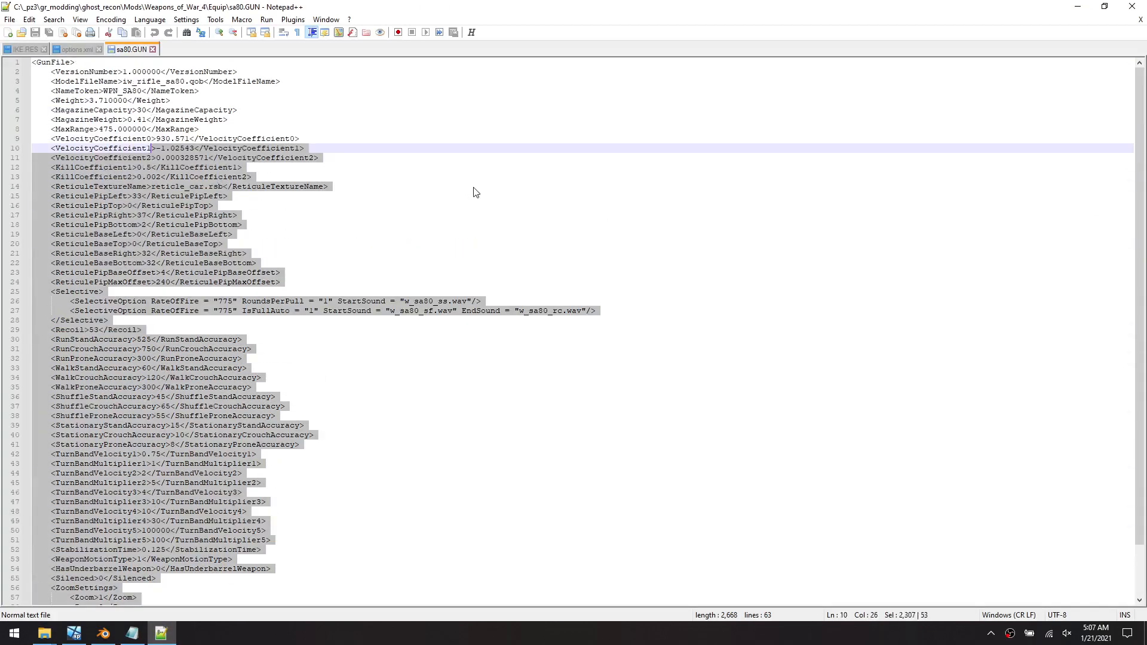
pyautogui.click(1132, 6)
pyautogui.rightClick(687, 211)
pyautogui.click(635, 408)
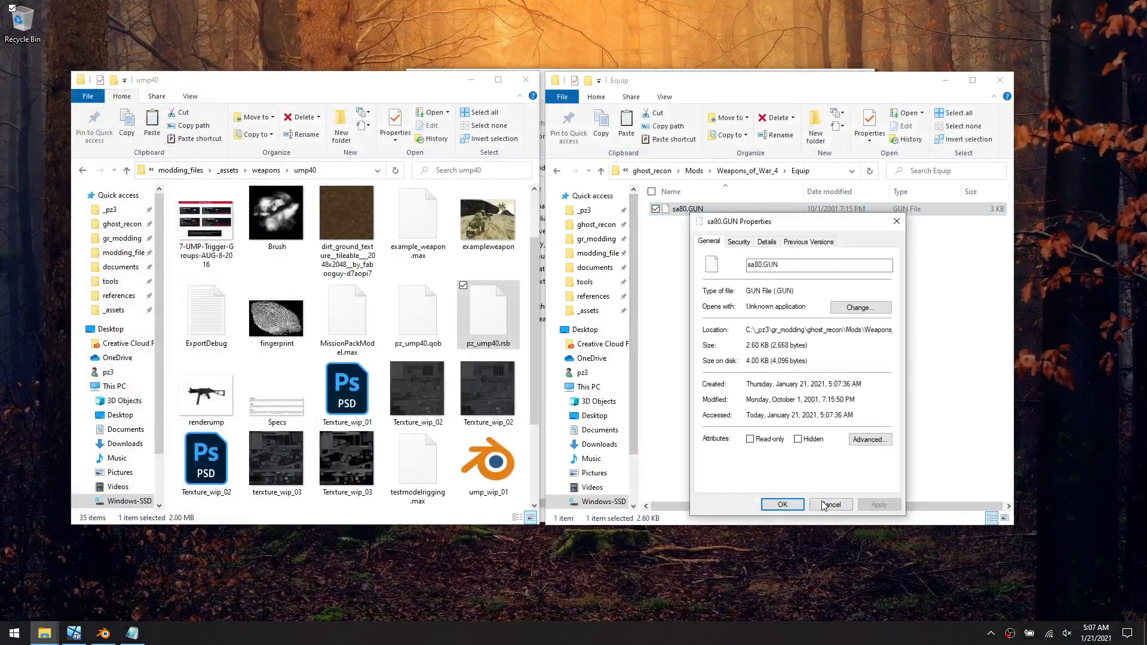
pyautogui.click(828, 503)
# Set Notepad++ as the default program for opening .GUN files, then close the opened sa80.GUN
pyautogui.rightClick(693, 216)
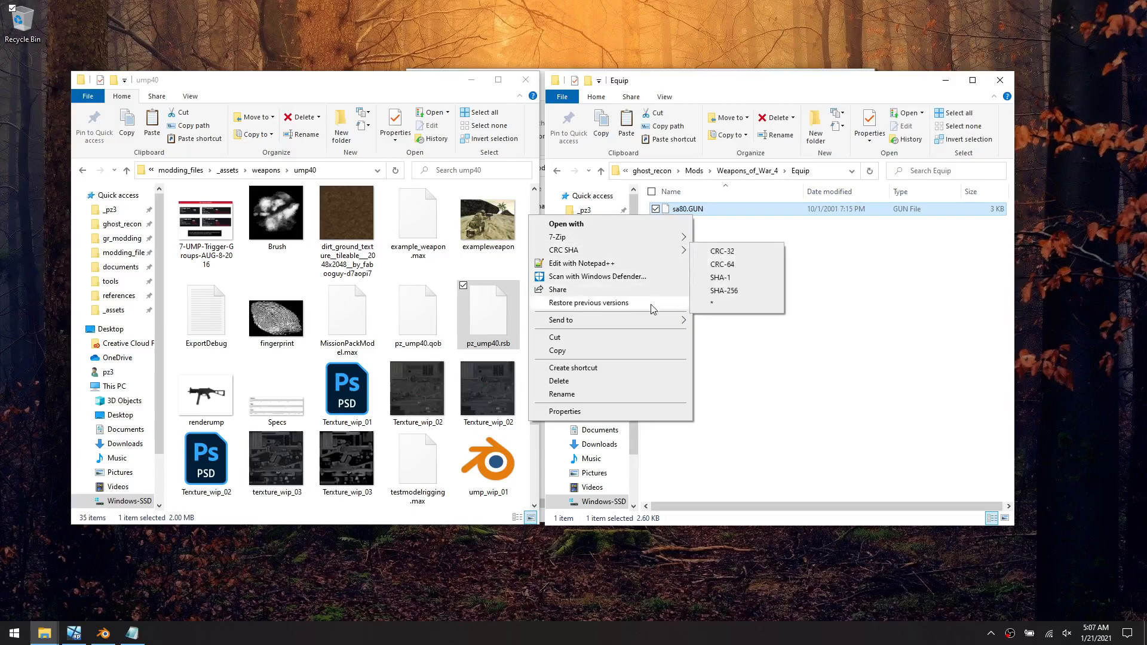
pyautogui.click(638, 225)
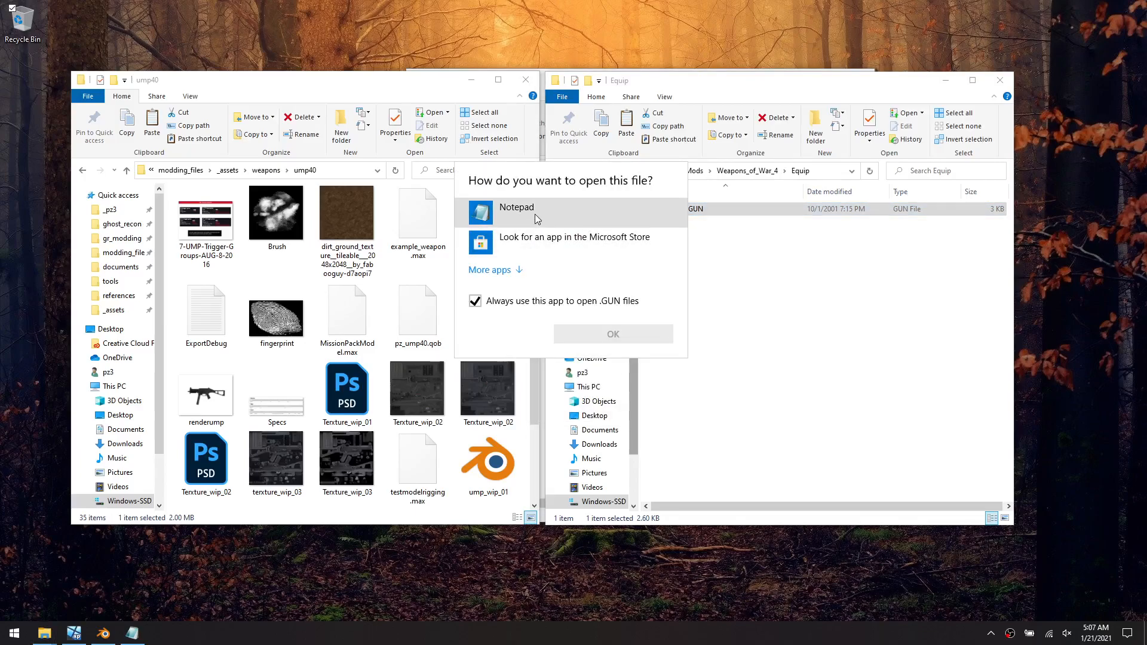
pyautogui.click(505, 275)
pyautogui.scroll(-3, 553, 362)
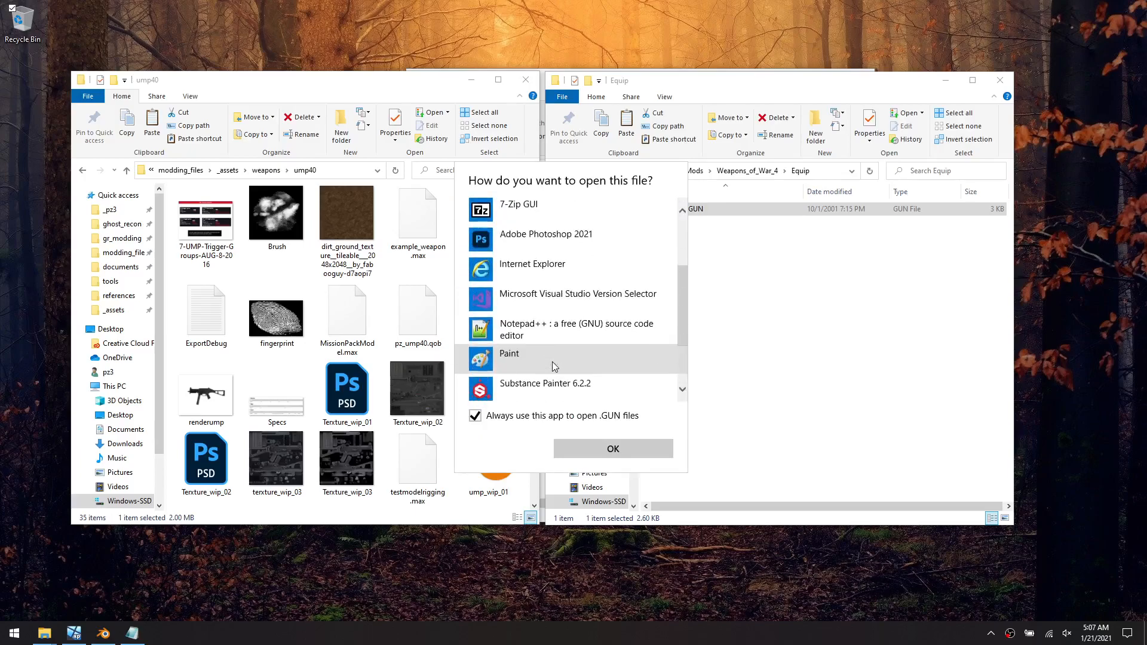
pyautogui.click(553, 268)
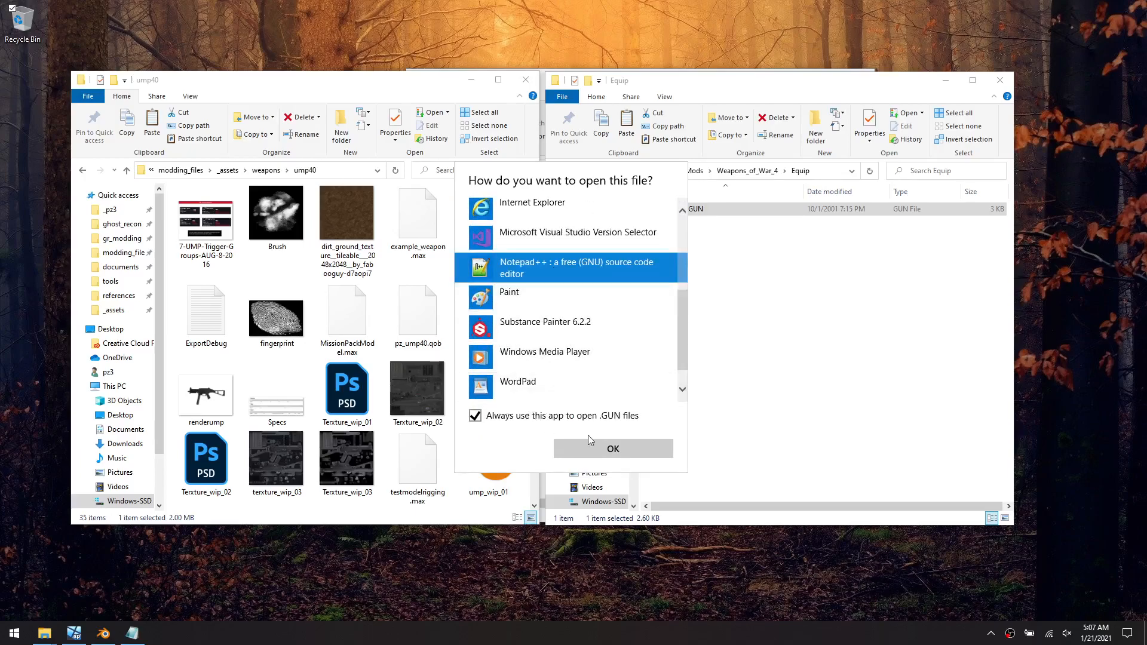
pyautogui.click(611, 452)
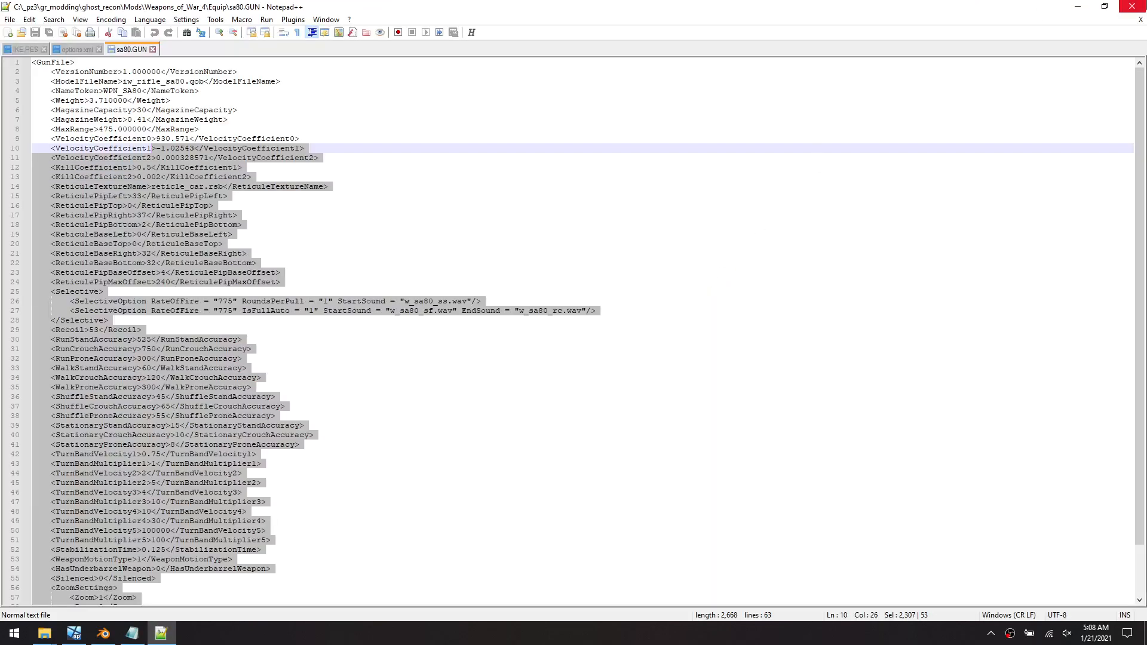
pyautogui.click(1133, 5)
# Rename the sa80 gun file in the Weapons_of_War_4 Equip folder to pz_ump40
pyautogui.click(809, 250)
pyautogui.click(411, 84)
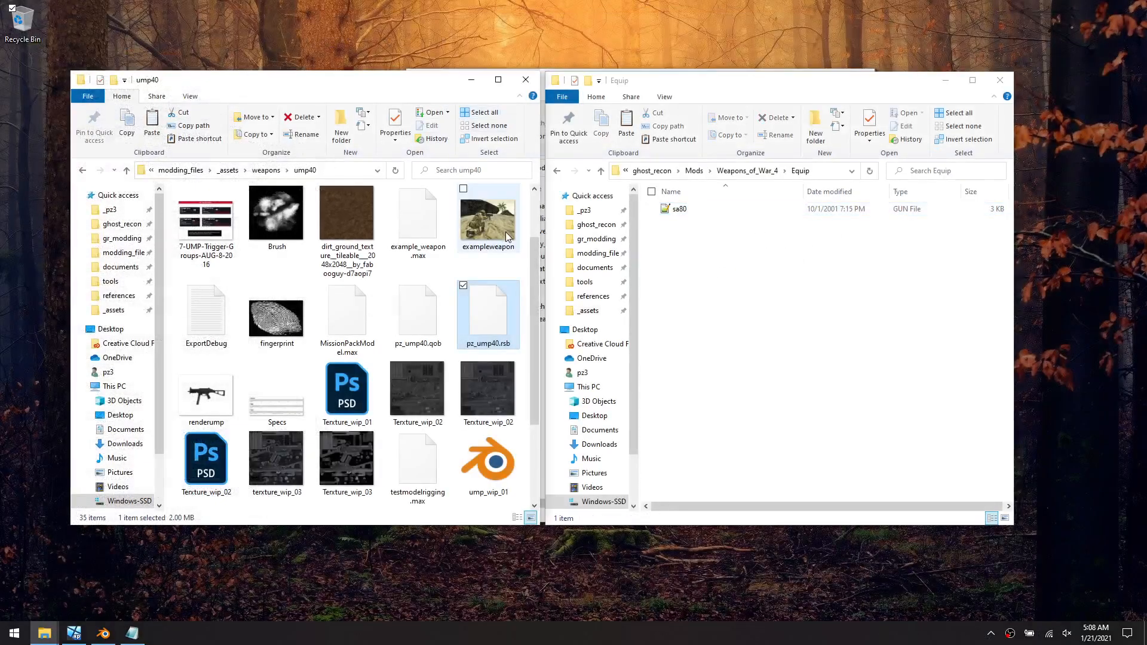
pyautogui.click(687, 275)
pyautogui.click(688, 210)
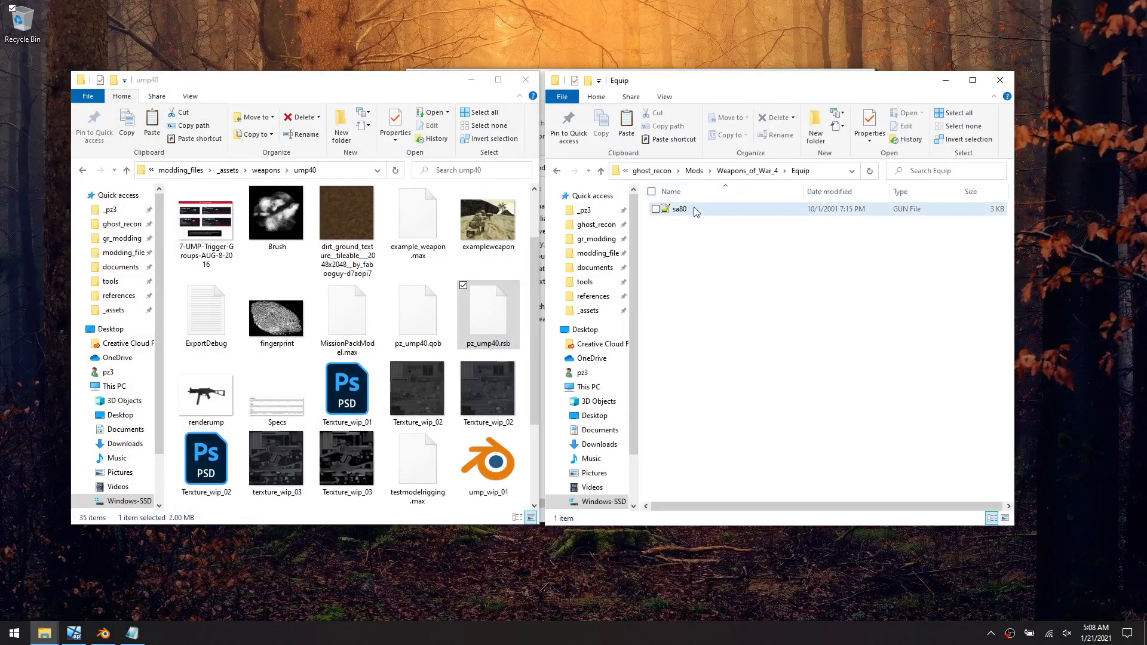
pyautogui.click(681, 209)
pyautogui.write('pz_ump40')
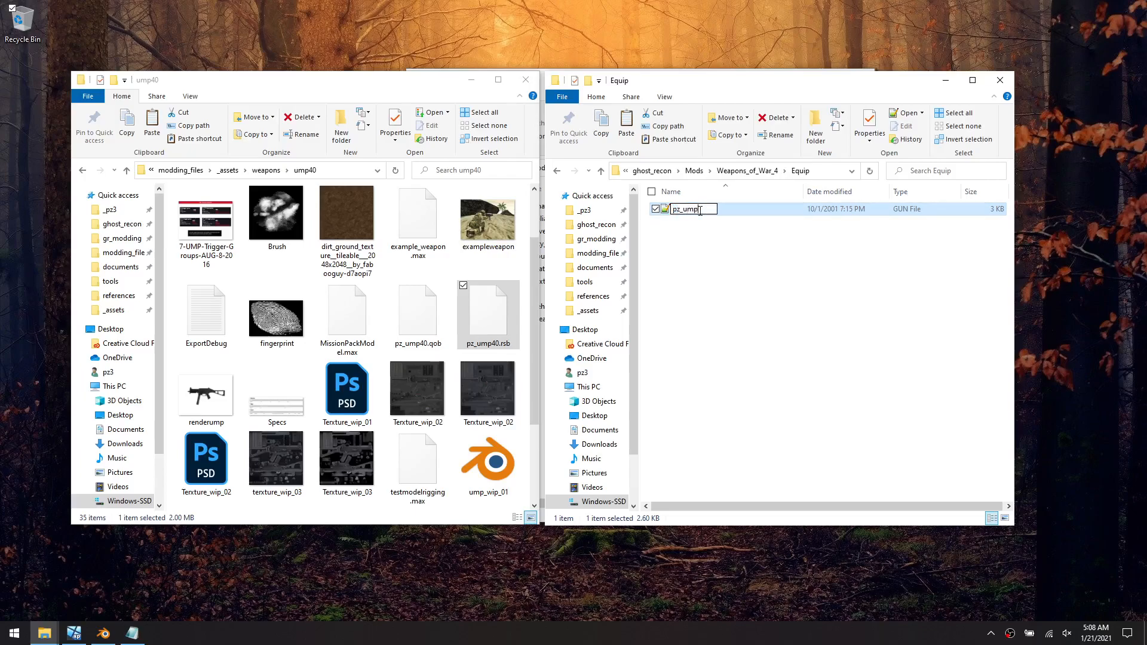
pyautogui.press('Return')
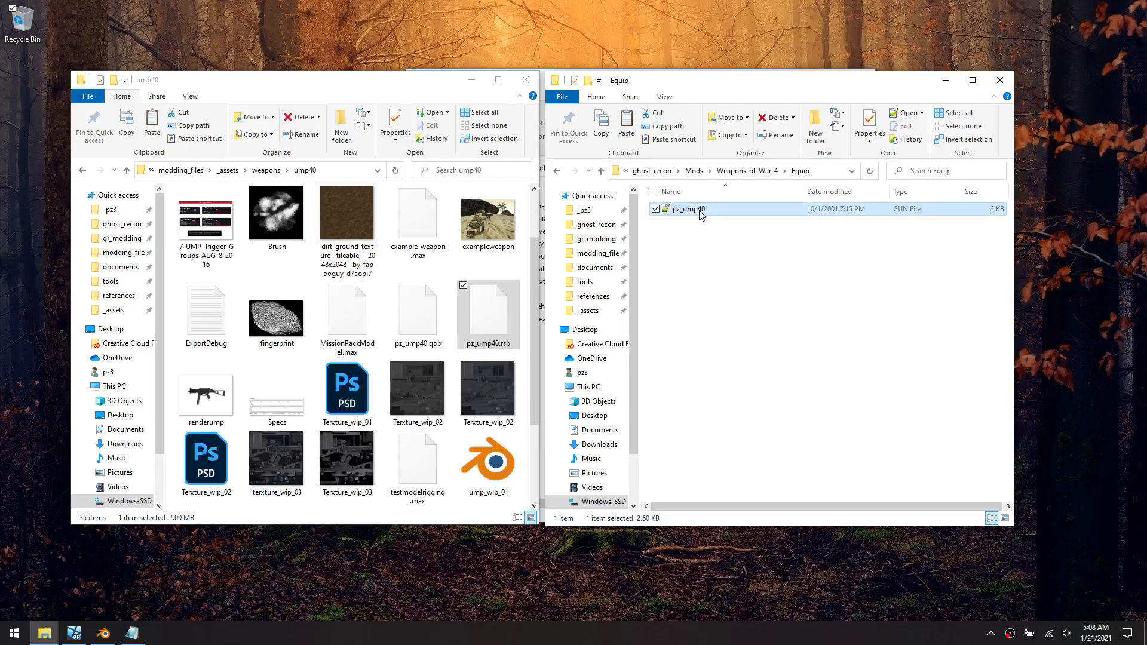
# Open the rifleman-01 kit file from the Kits\rifleman folder of the Origmiss mod to view its contents
pyautogui.click(728, 240)
pyautogui.press('BackSpace')
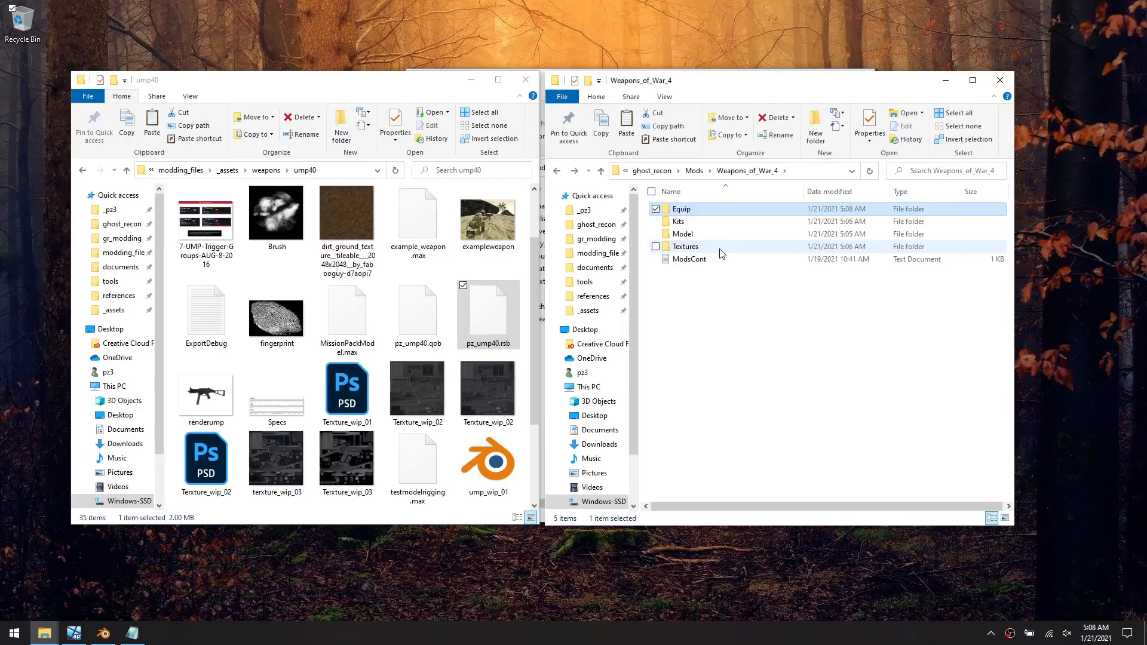
pyautogui.press('BackSpace')
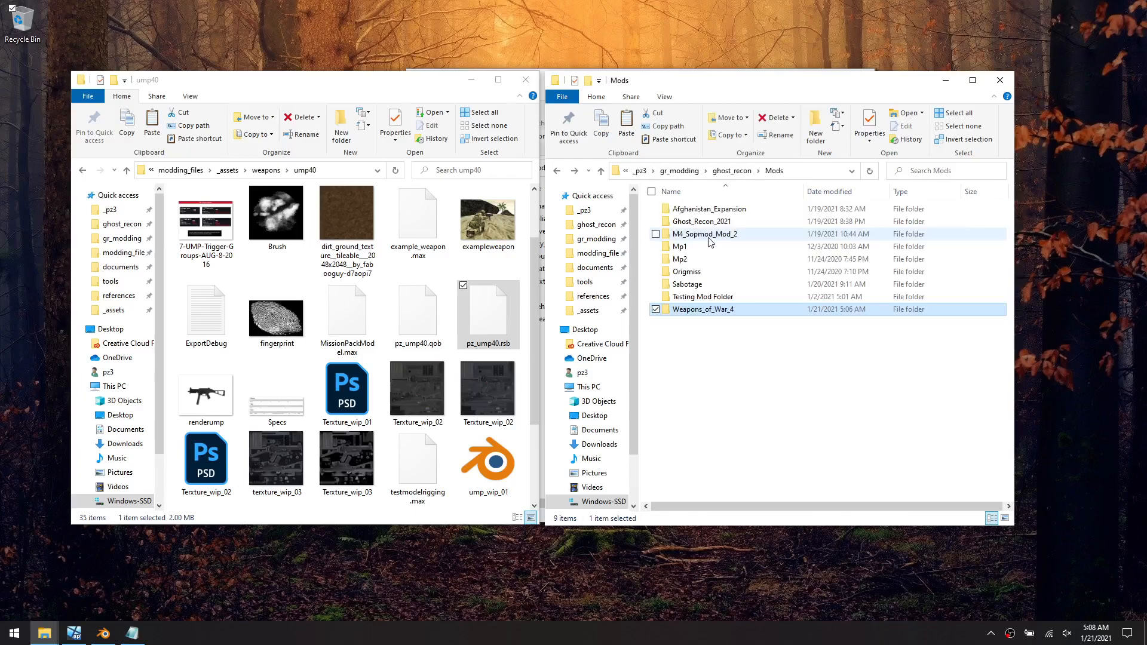
pyautogui.doubleClick(705, 272)
pyautogui.doubleClick(699, 272)
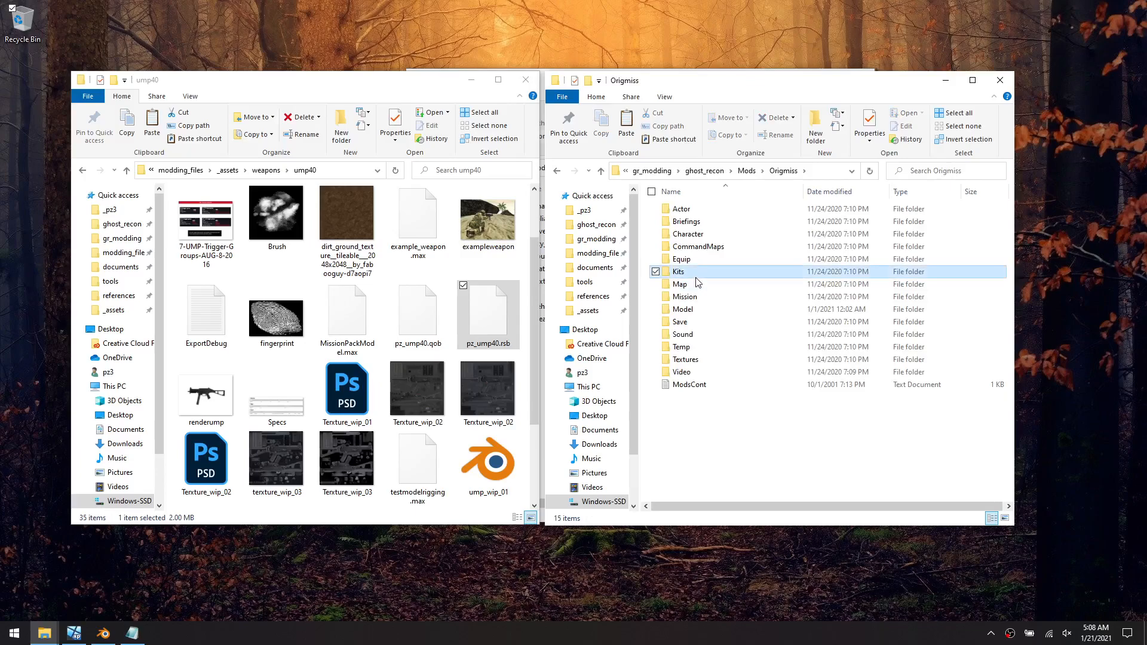
pyautogui.doubleClick(687, 259)
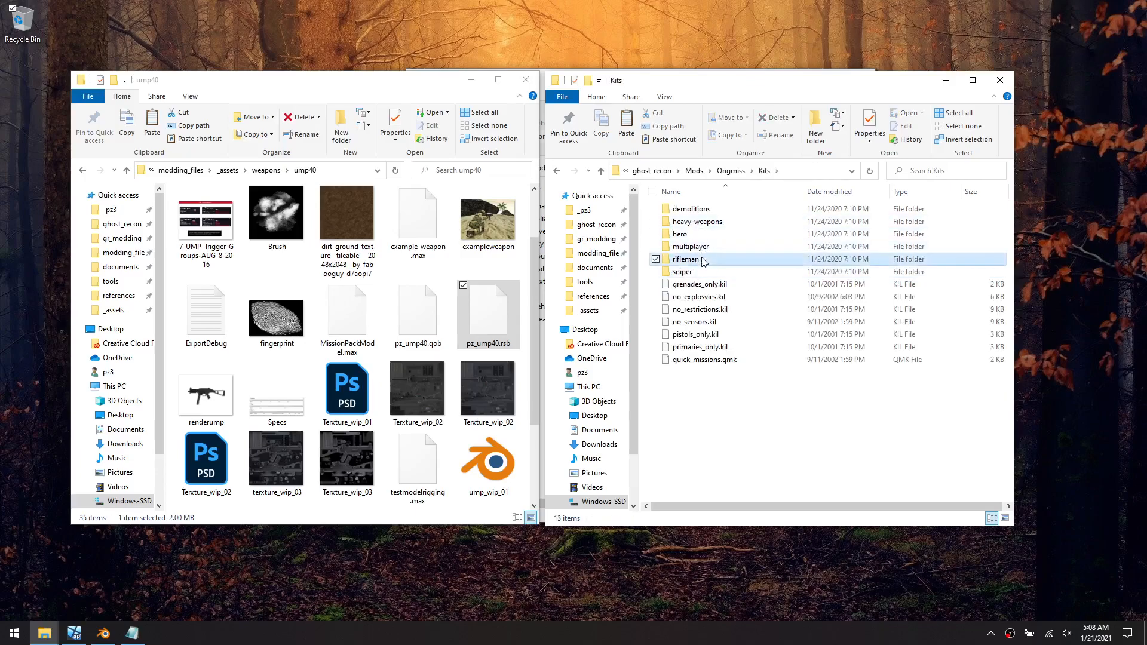
pyautogui.click(695, 210)
pyautogui.doubleClick(700, 213)
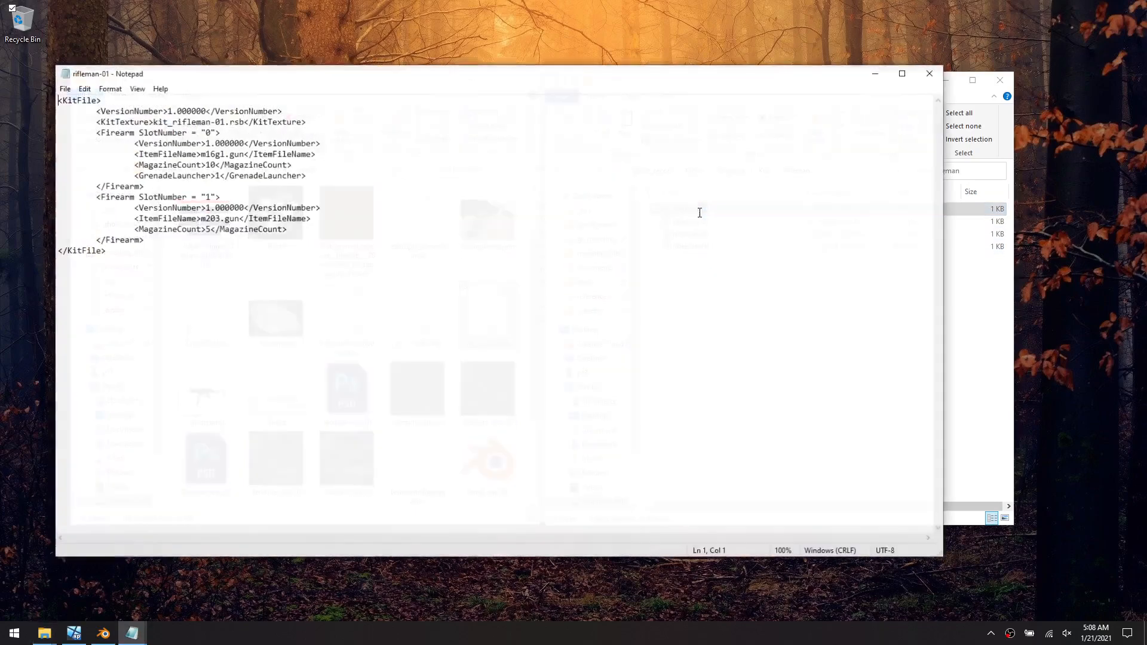
# Close rifleman-01 and examine the rifleman-02, rifleman-03 and rifleman-04 kit files in the Origmiss rifleman folder
pyautogui.click(931, 73)
pyautogui.click(693, 221)
pyautogui.rightClick(712, 225)
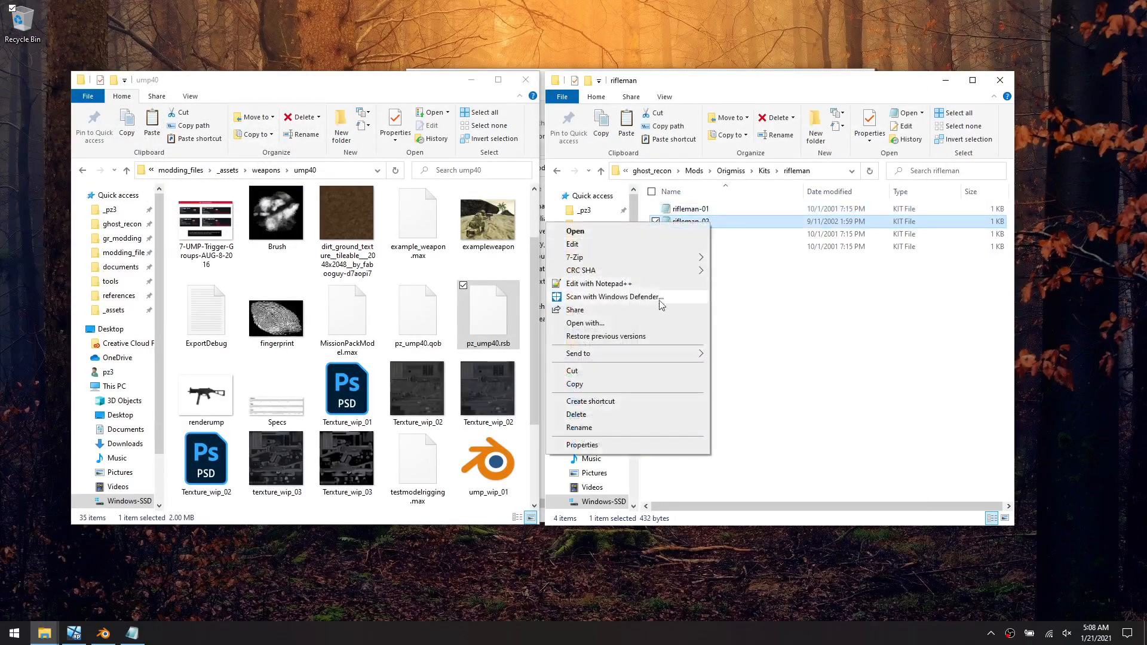
pyautogui.click(640, 386)
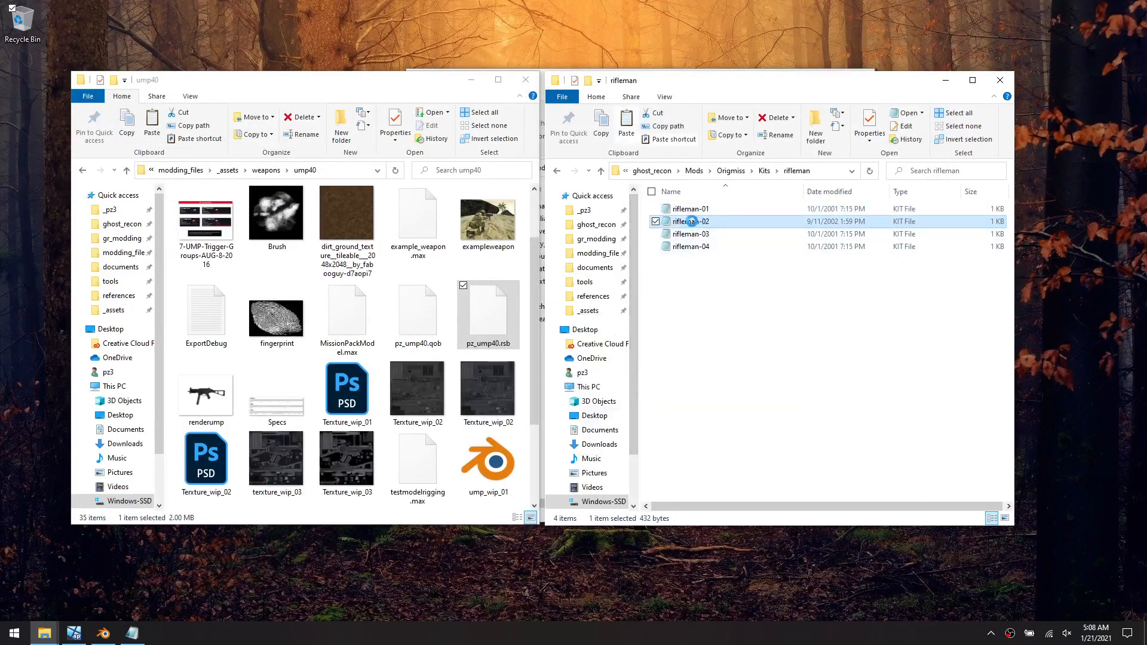
pyautogui.doubleClick(691, 222)
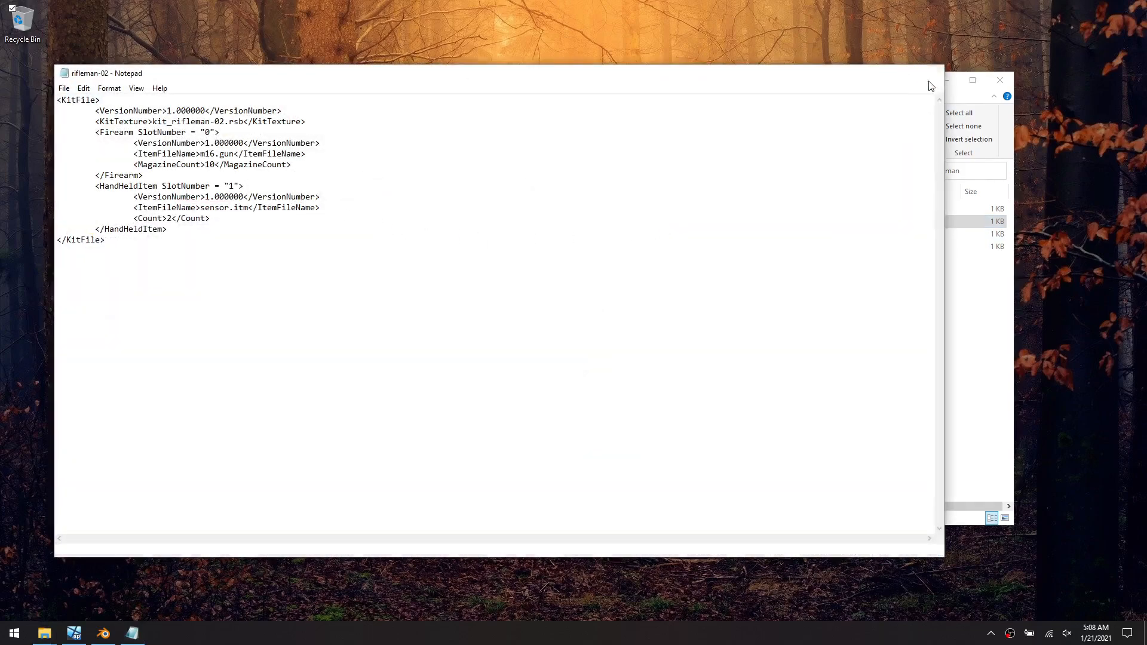
pyautogui.click(931, 73)
pyautogui.doubleClick(704, 234)
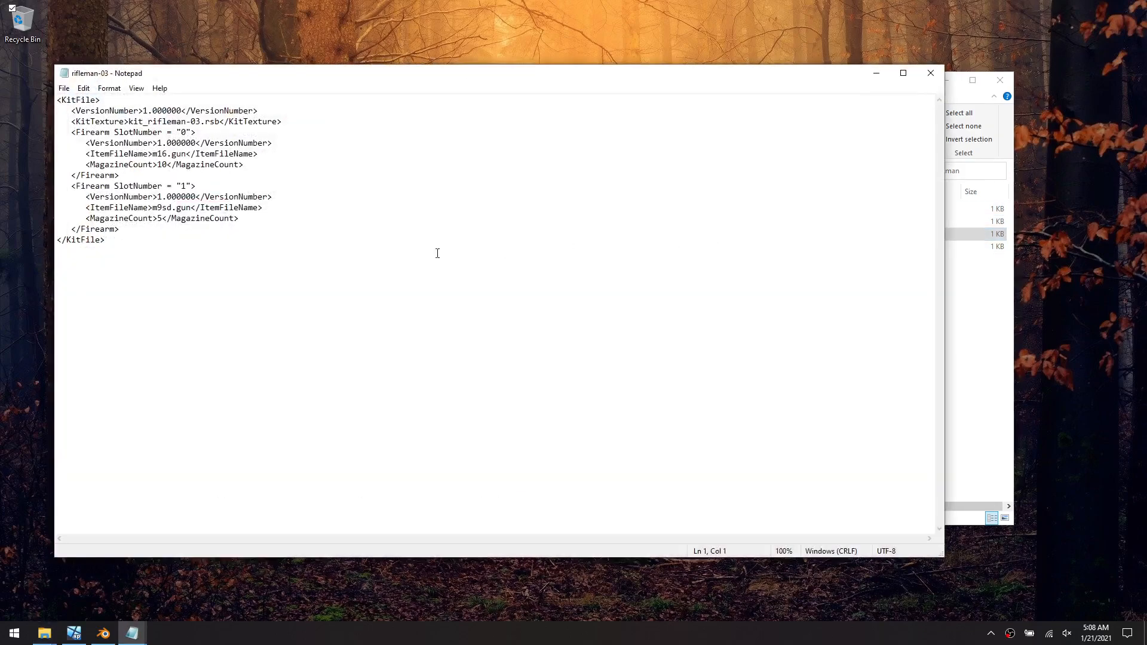
pyautogui.click(930, 73)
pyautogui.doubleClick(687, 246)
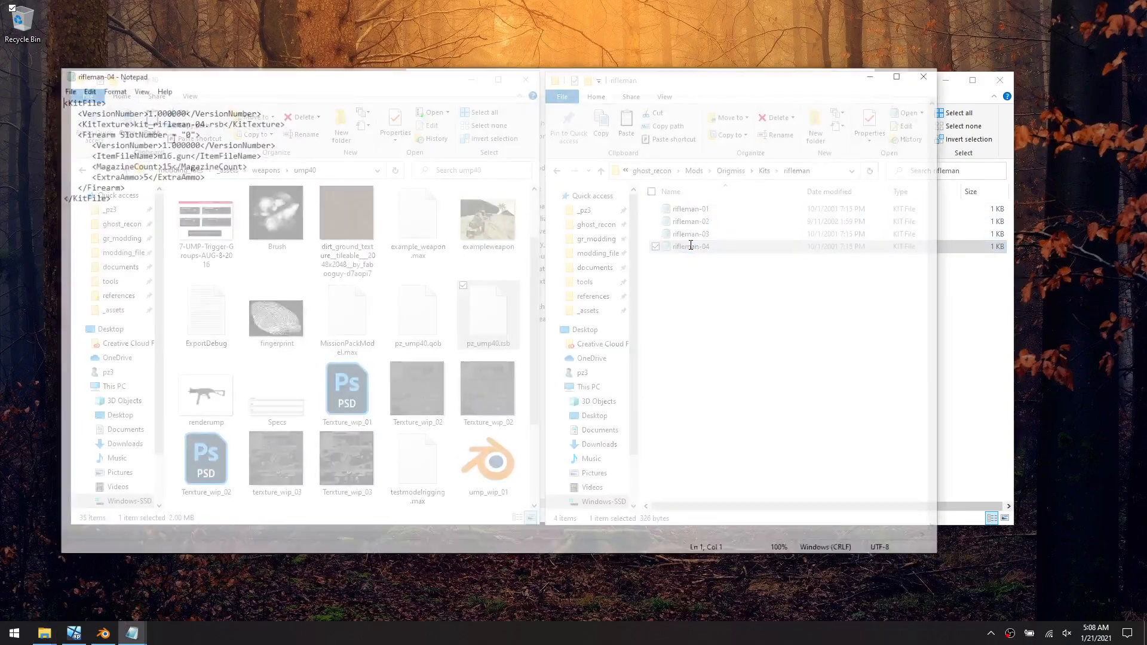
pyautogui.click(933, 72)
# Copy the rifleman-04 kit file from the Origmiss Kits\rifleman folder
pyautogui.rightClick(687, 249)
pyautogui.click(621, 411)
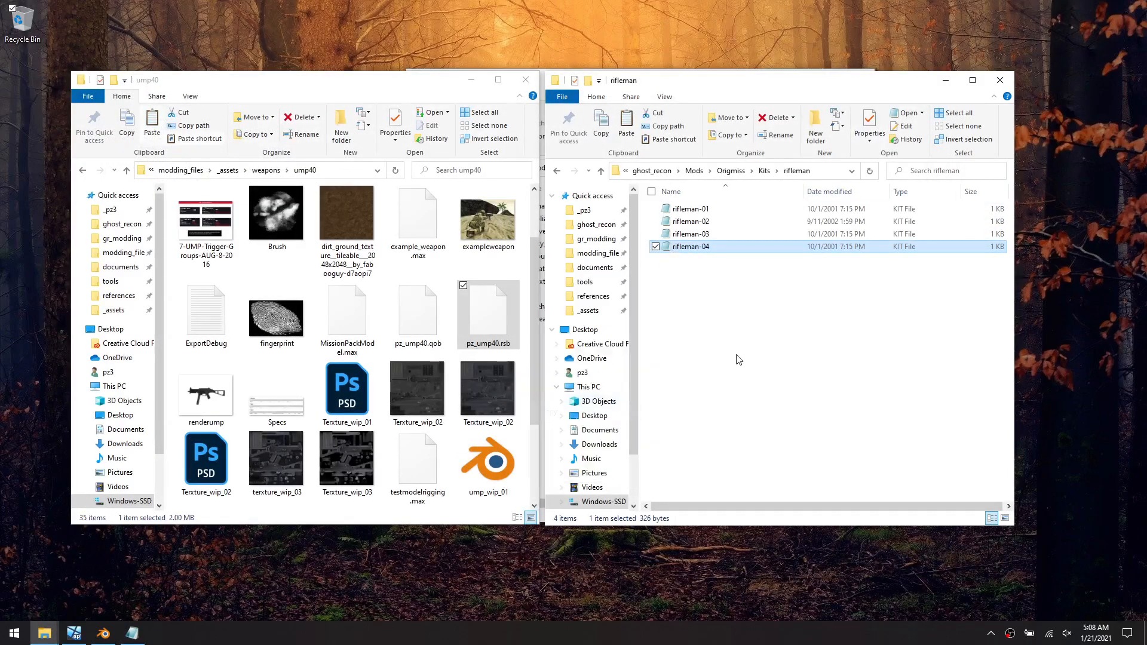
pyautogui.click(739, 359)
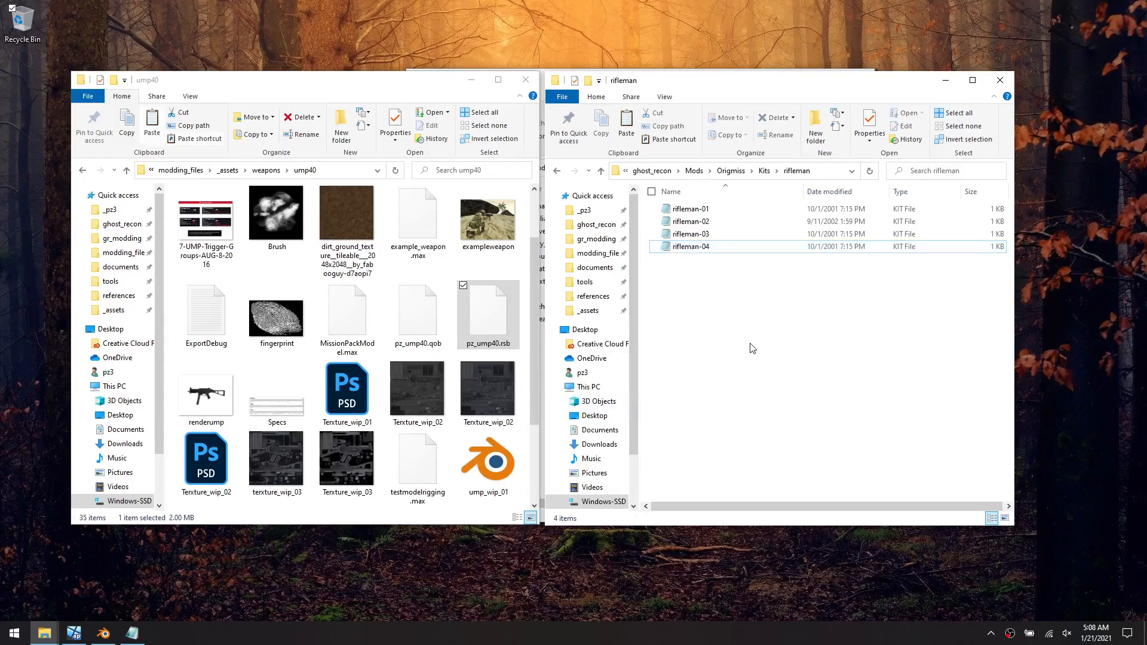
# Create a folder named Rifleman inside the Kits folder of the Weapons_of_War_4 mod
pyautogui.press('BackSpace')
pyautogui.press('BackSpace')
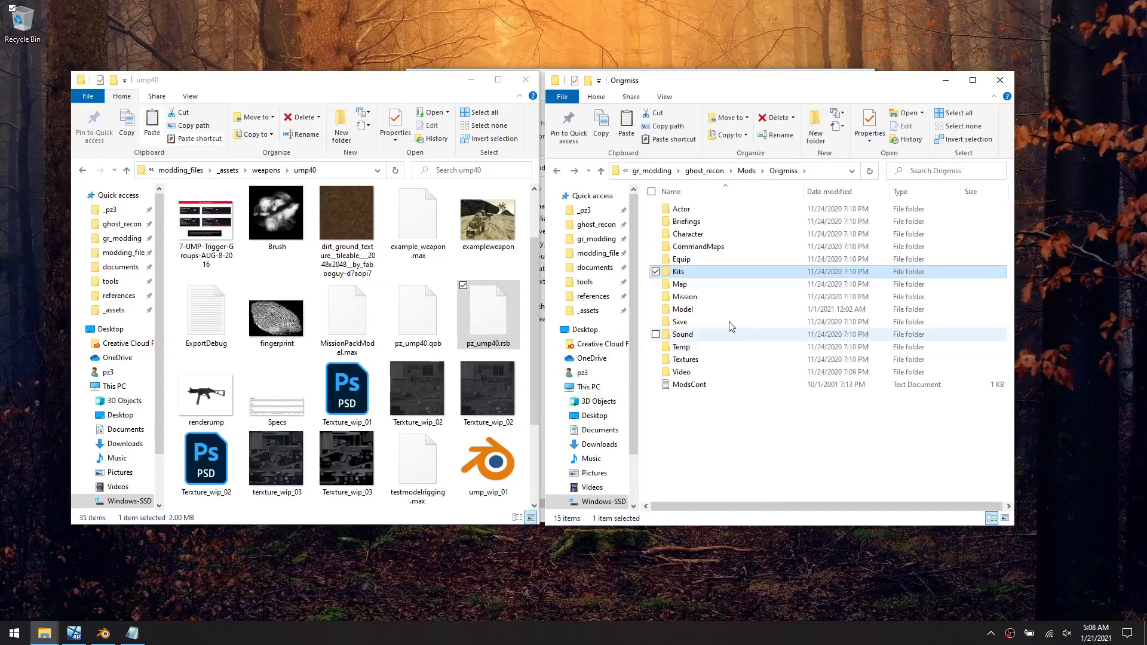
pyautogui.doubleClick(698, 273)
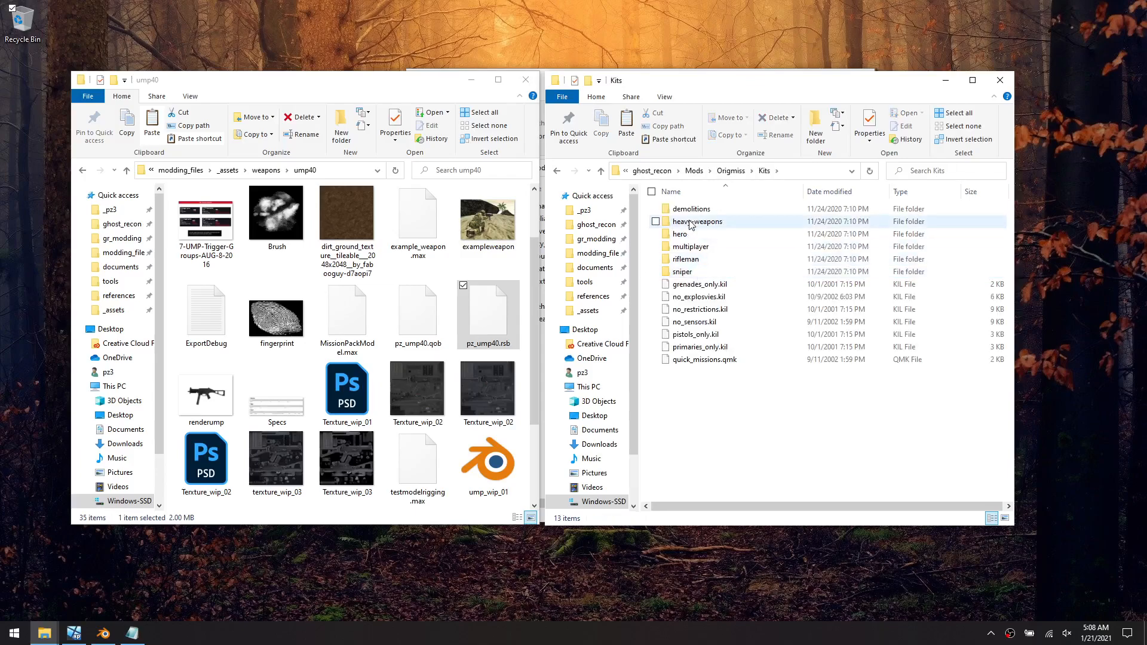
pyautogui.press('BackSpace')
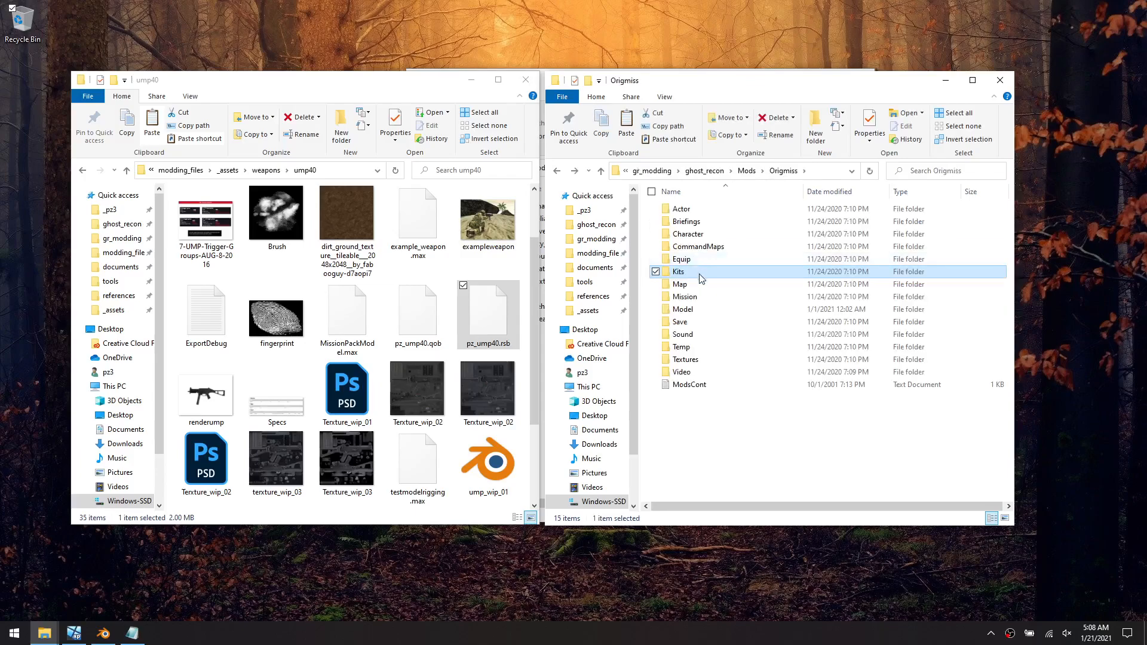
pyautogui.press('BackSpace')
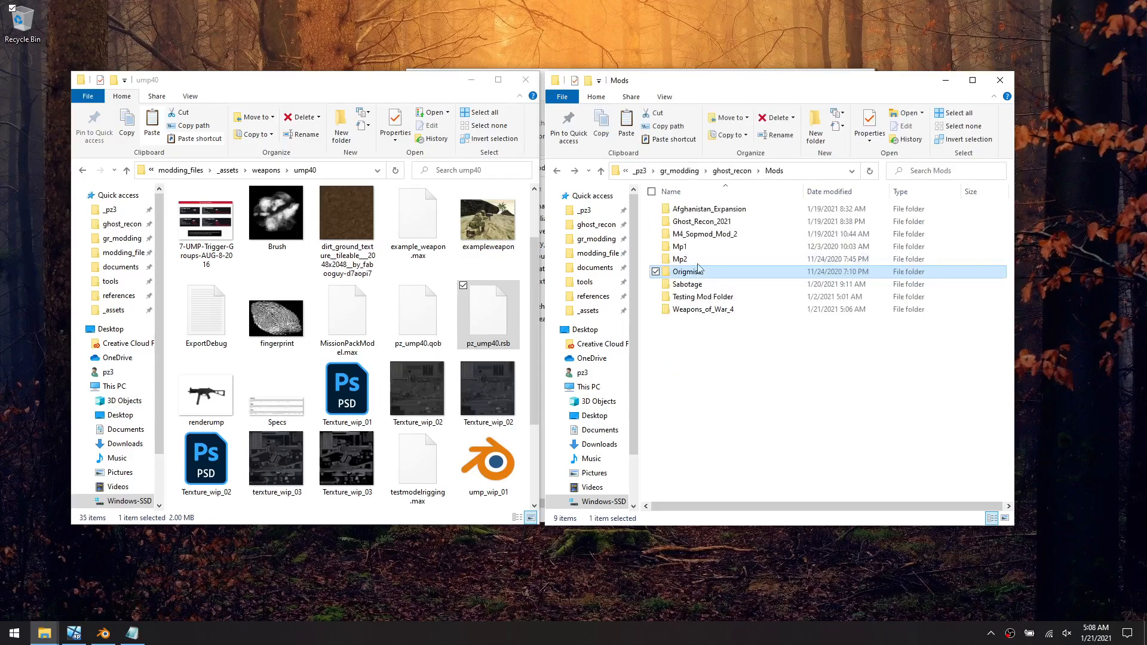
pyautogui.doubleClick(702, 310)
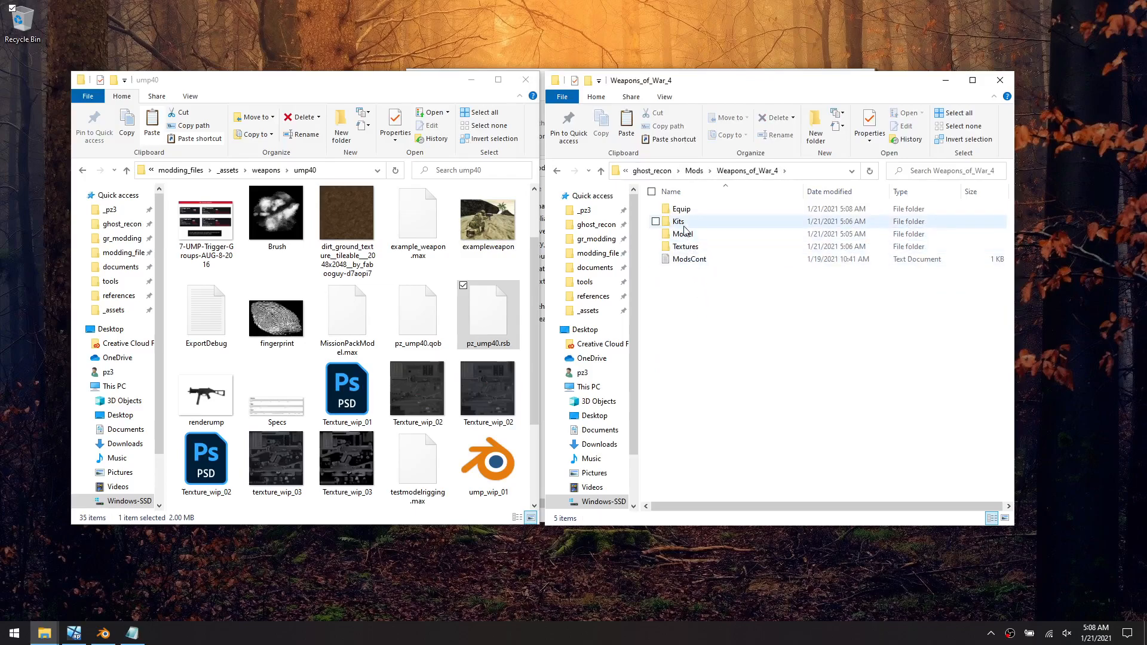
pyautogui.doubleClick(684, 210)
pyautogui.rightClick(695, 242)
pyautogui.moveTo(668, 415)
pyautogui.click(710, 417)
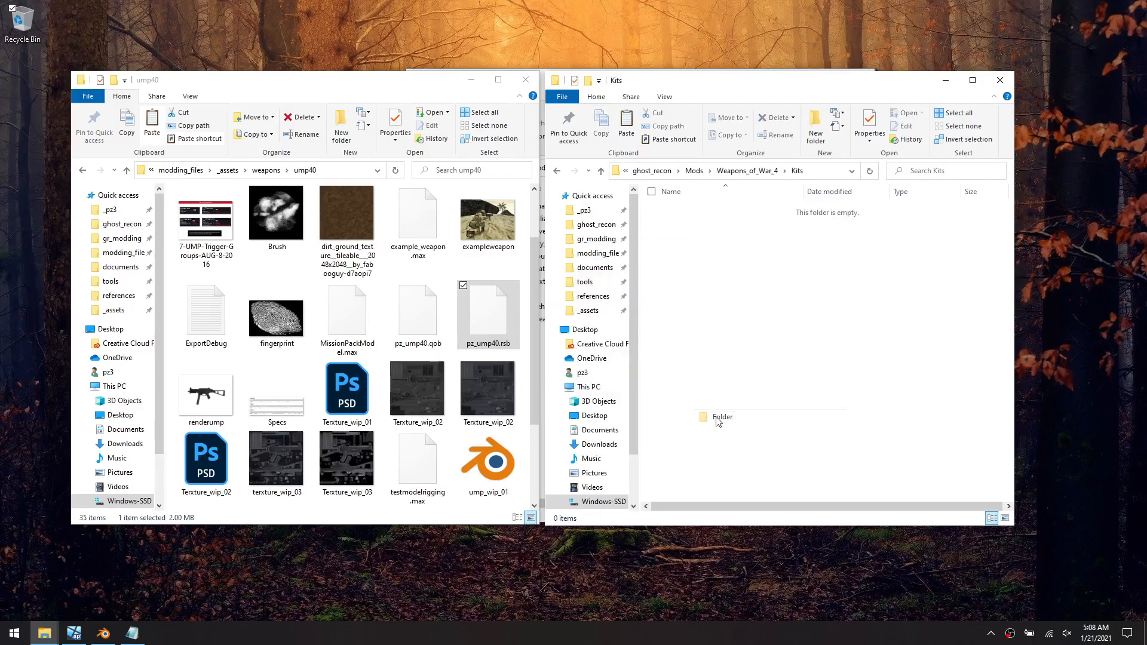
pyautogui.write('Rifleman')
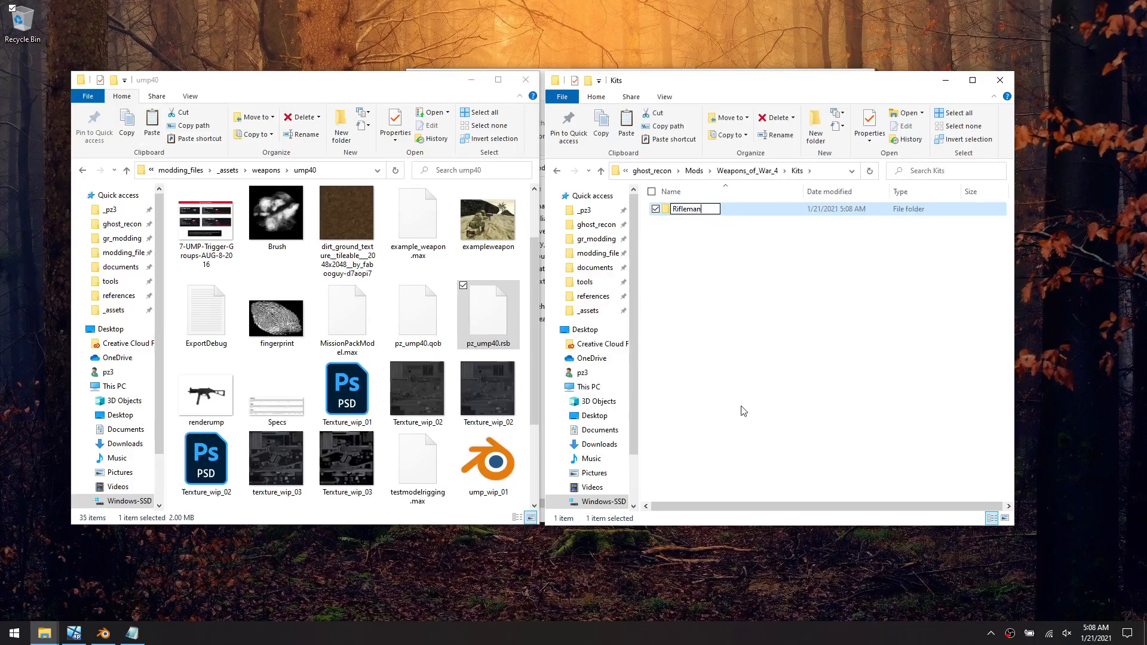
pyautogui.press('Return')
# Paste the rifleman-04 kit file into the new Rifleman folder and check its contents
pyautogui.doubleClick(687, 210)
pyautogui.rightClick(701, 296)
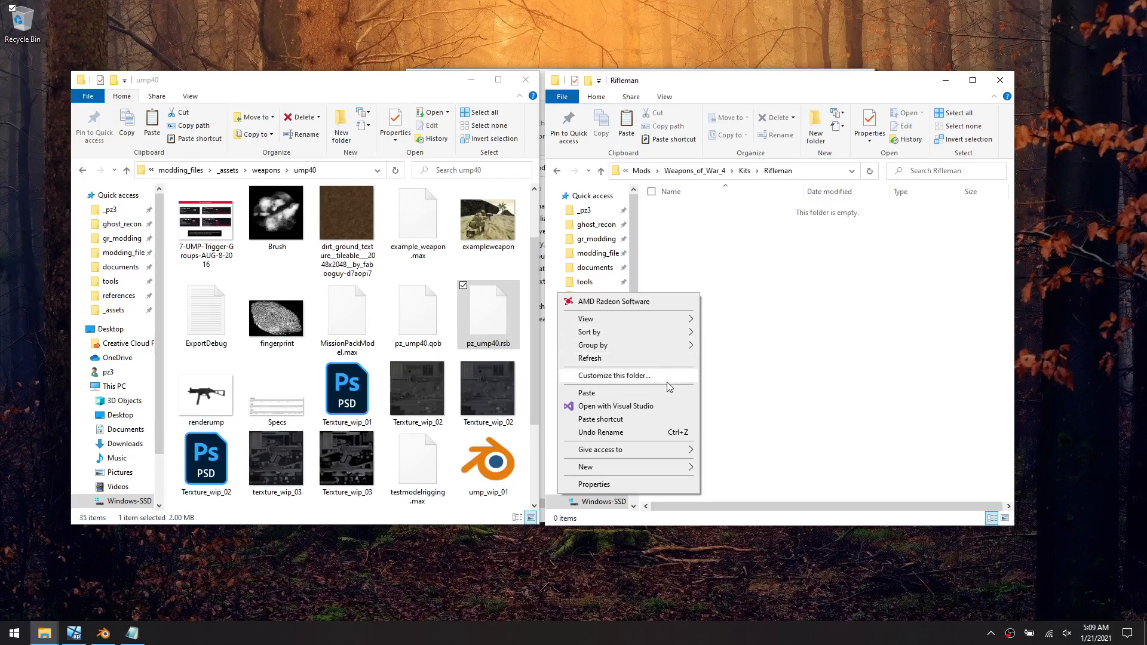
pyautogui.click(657, 393)
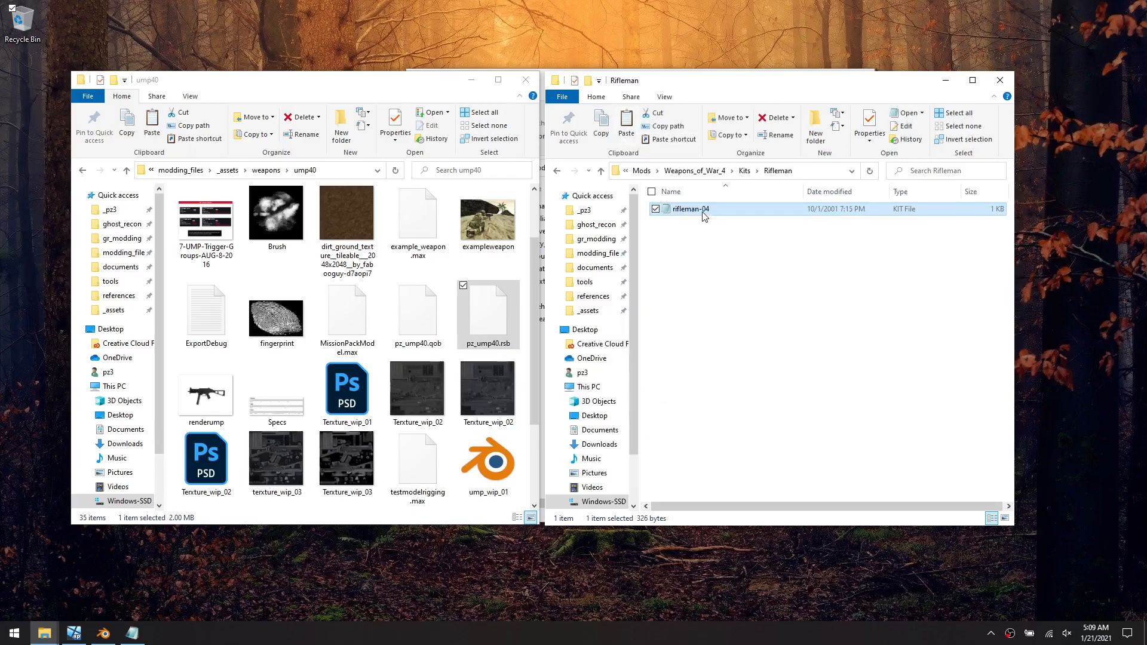
pyautogui.doubleClick(701, 211)
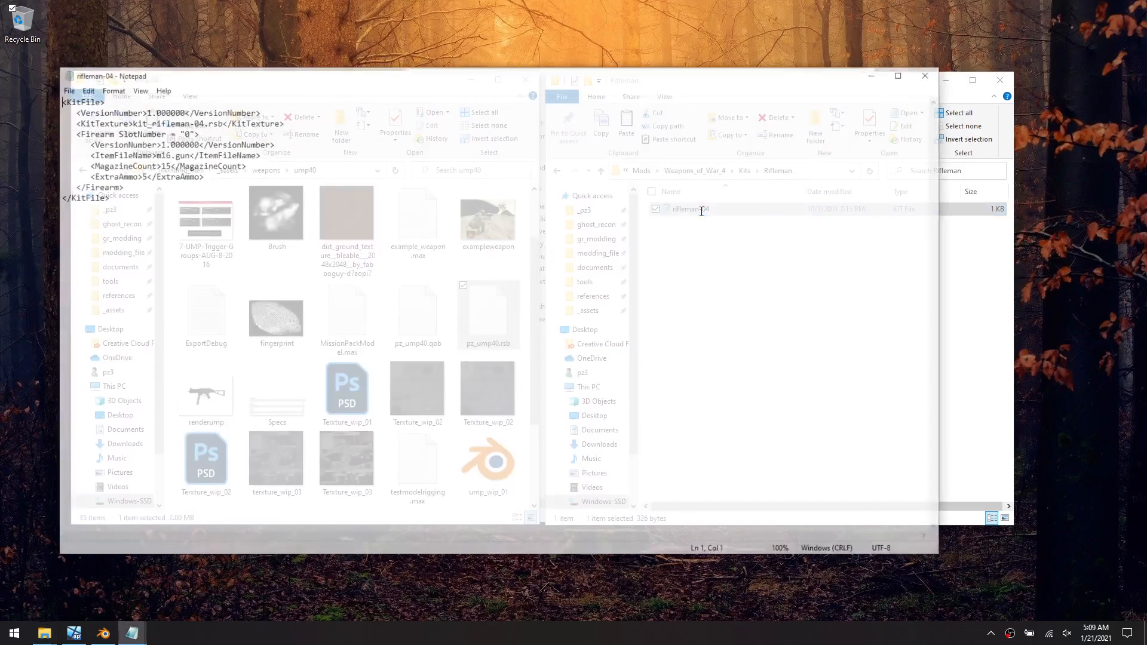
pyautogui.click(929, 77)
# Rename the pasted rifleman-04 kit file as pz_ump40_ammo
pyautogui.press('F2')
pyautogui.write('pz')
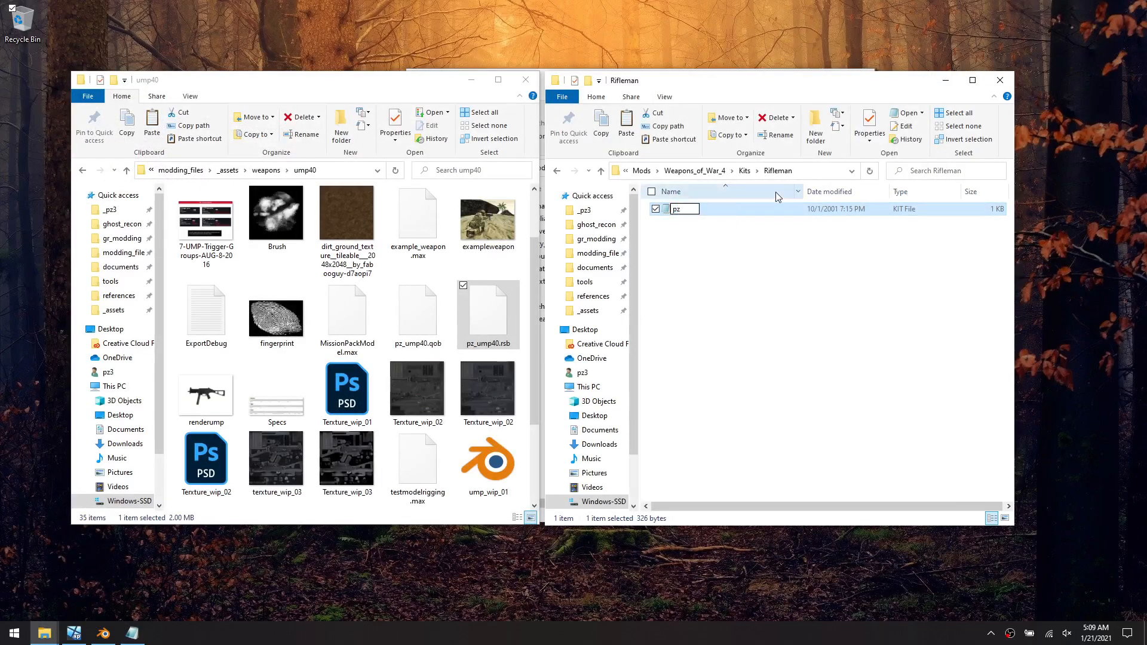
pyautogui.write('_ump40_ammo')
pyautogui.press('Return')
pyautogui.click(752, 293)
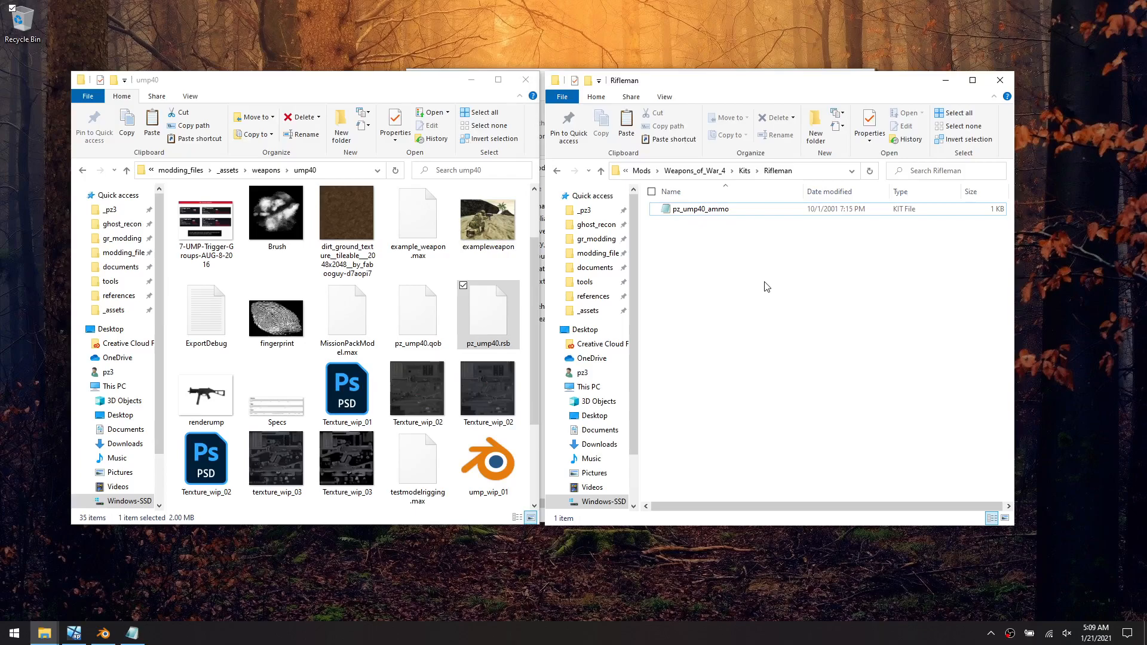
# Set the ItemFileName in the pz_ump40_ammo kit file to pz_ump40.gun, then save and close the file
pyautogui.click(696, 210)
pyautogui.doubleClick(697, 210)
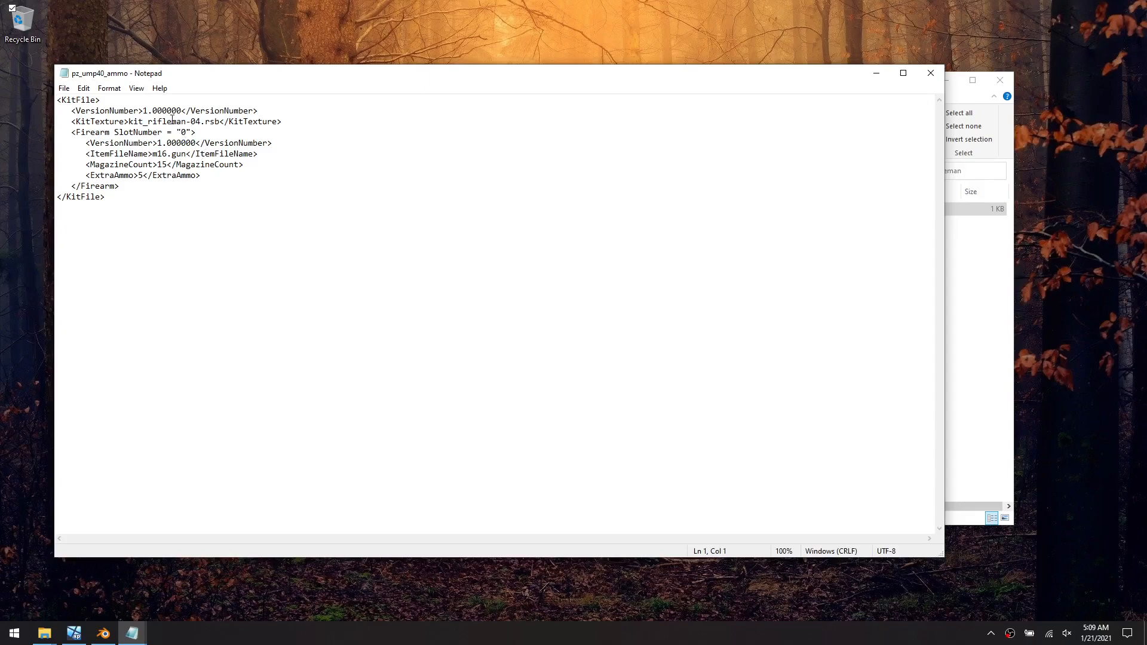
pyautogui.moveTo(186, 121); pyautogui.dragTo(226, 122)
pyautogui.click(130, 122)
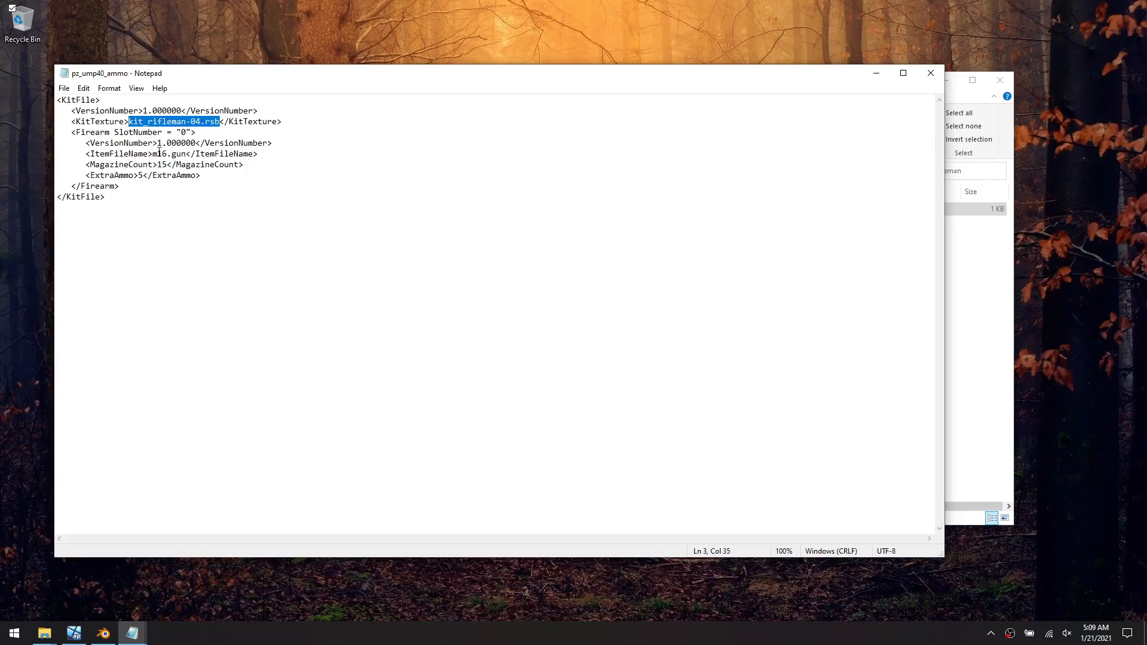
pyautogui.click(167, 154)
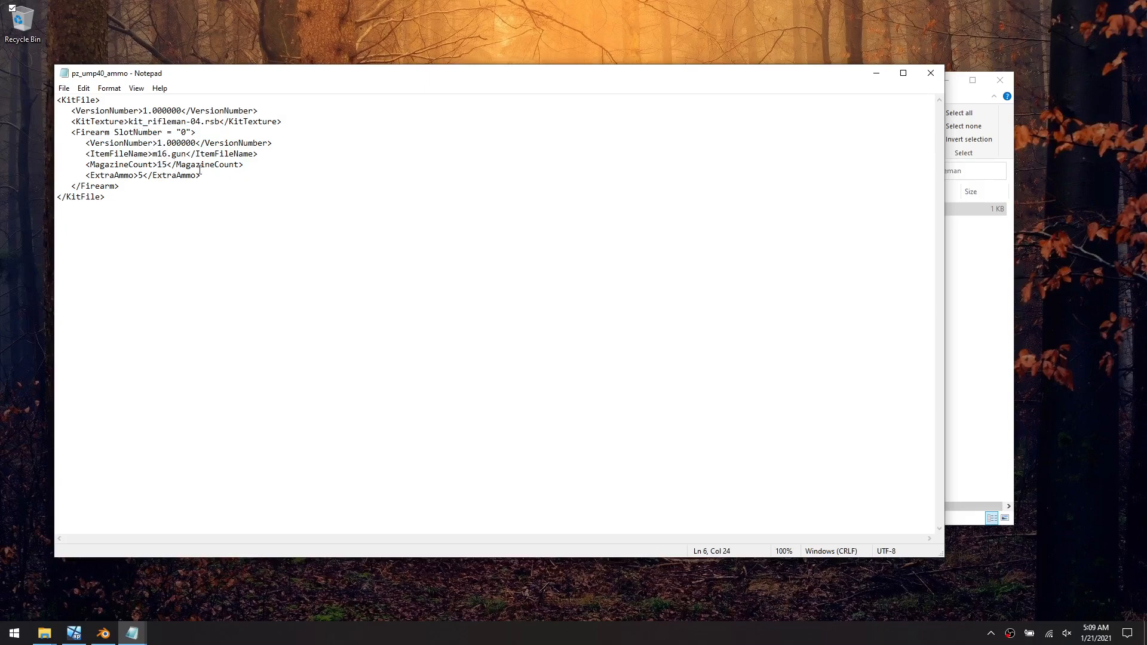
pyautogui.press('BackSpace')
pyautogui.press('BackSpace')
pyautogui.press('BackSpace')
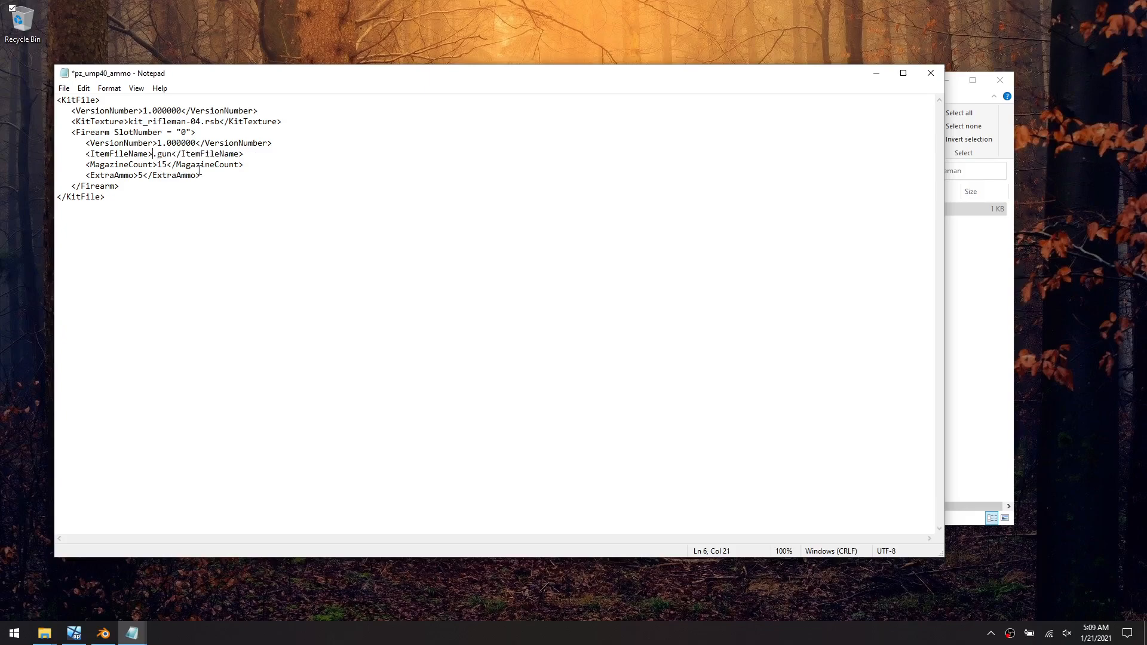
pyautogui.write('pz_ump40')
pyautogui.click(62, 88)
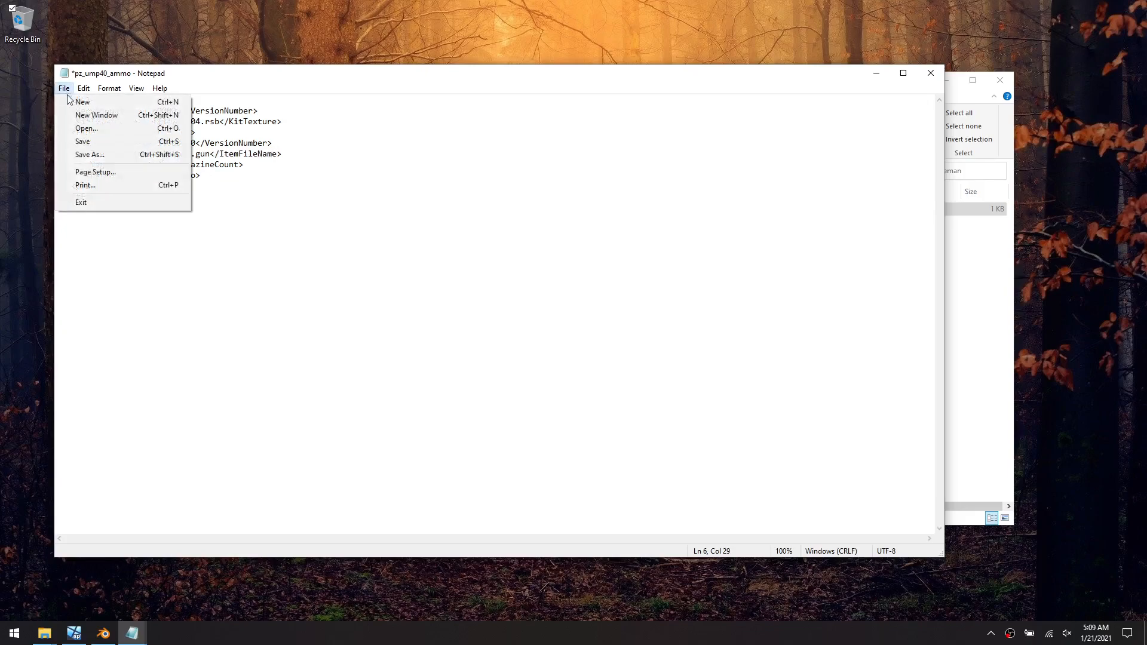
pyautogui.click(97, 138)
pyautogui.click(930, 73)
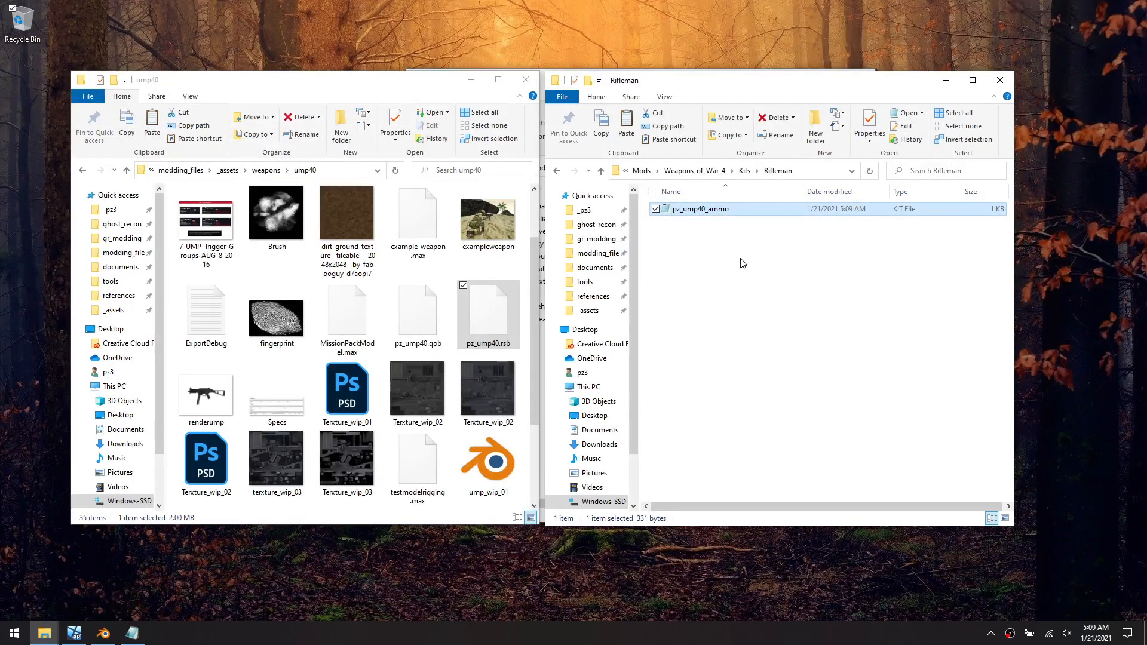
# Reopen the pz_ump40_ammo kit file to review its KitTexture entry, then close it
pyautogui.click(699, 213)
pyautogui.click(703, 227)
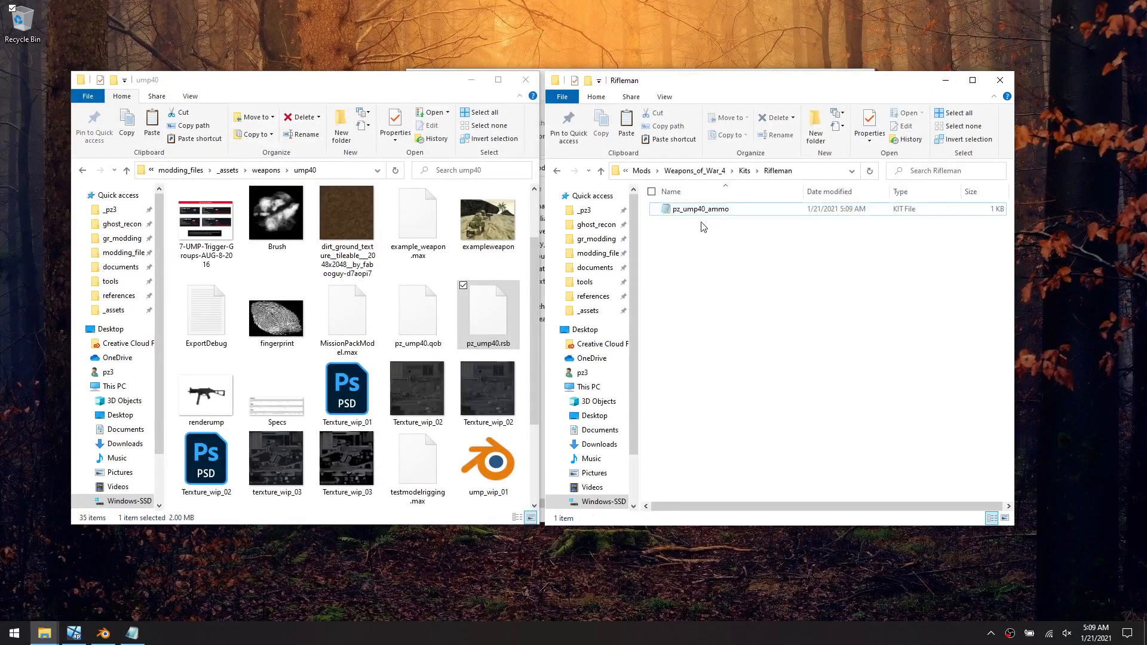
pyautogui.doubleClick(702, 213)
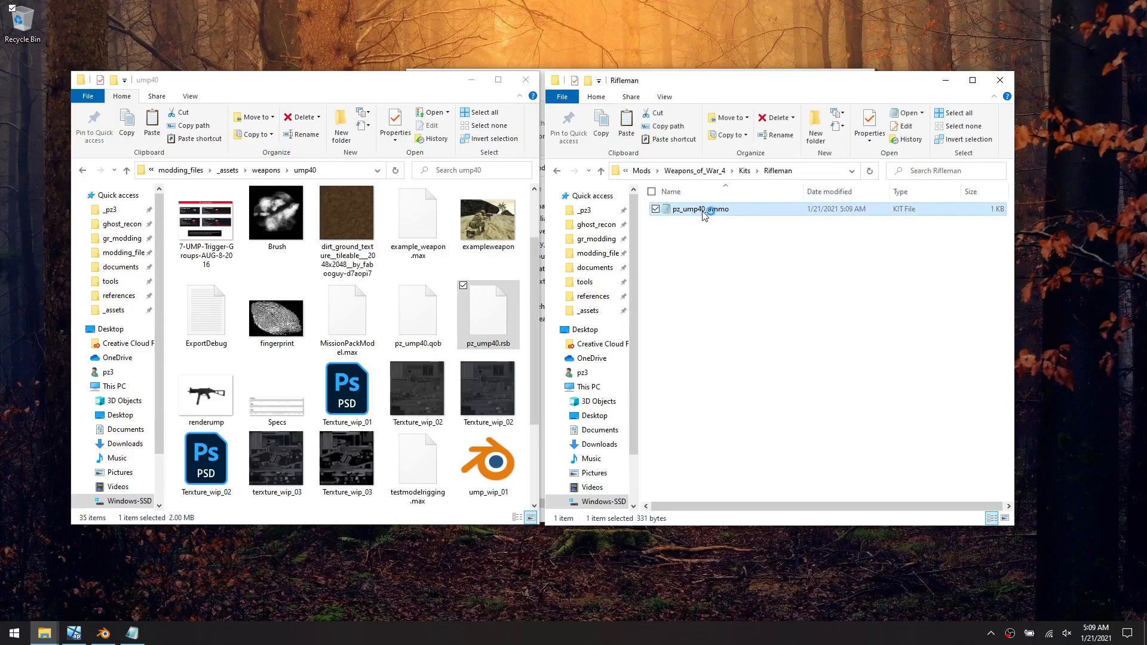
pyautogui.moveTo(133, 123); pyautogui.dragTo(219, 123)
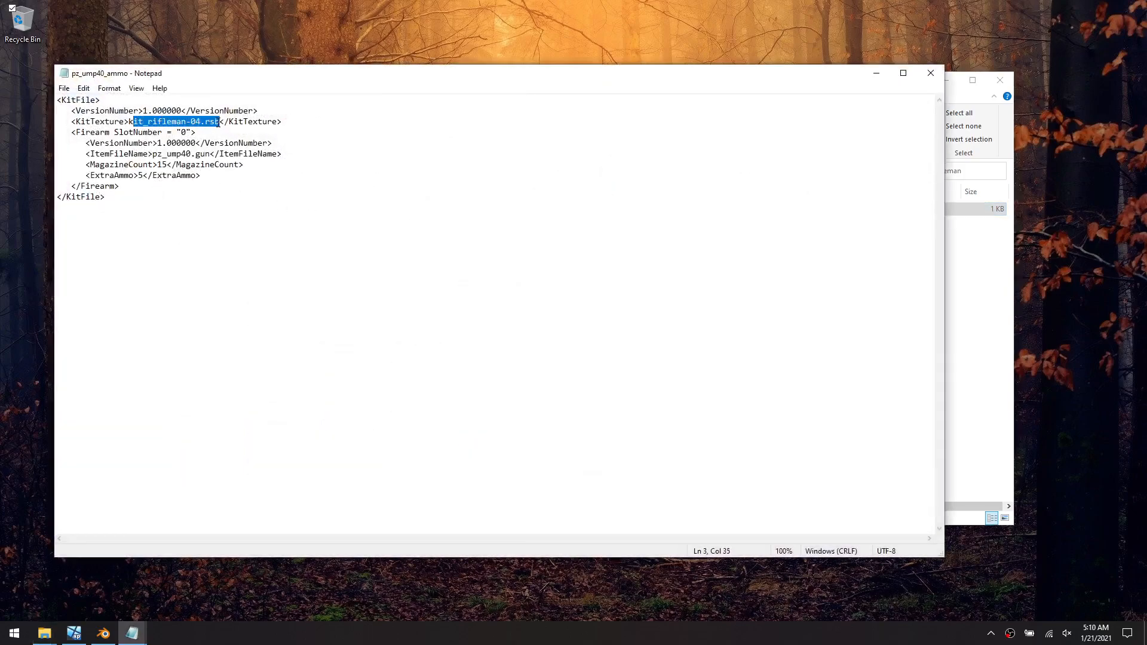
pyautogui.click(930, 73)
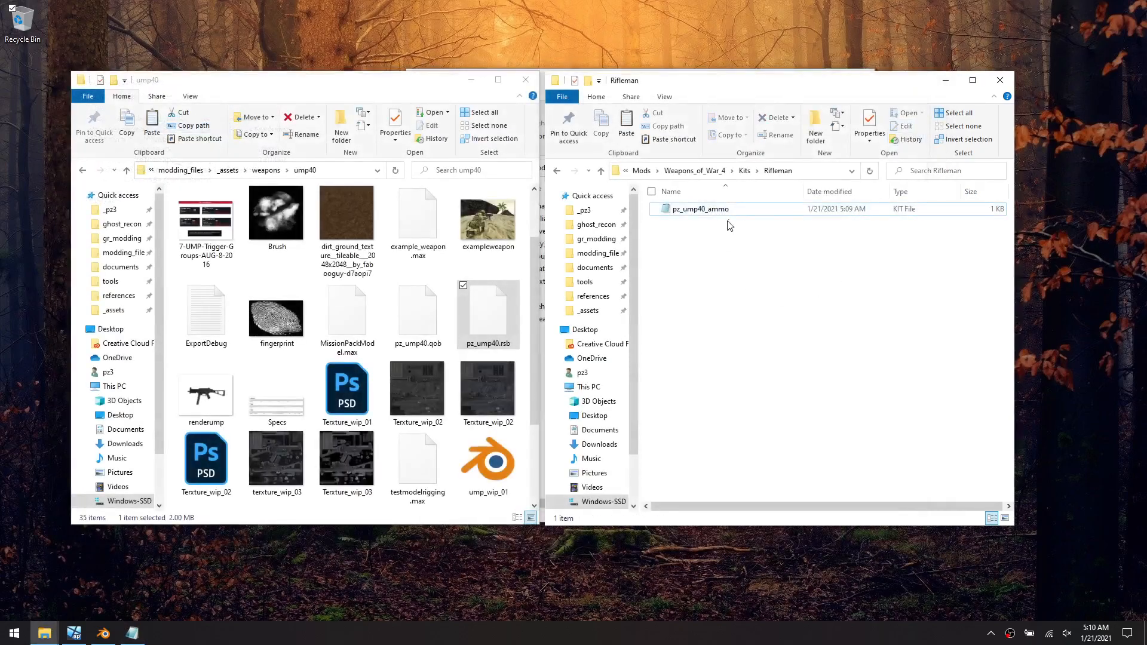
# Open the strings text file from ghost_recon's Data\Shell folder and examine its weapon, action and actor entries
pyautogui.press('BackSpace')
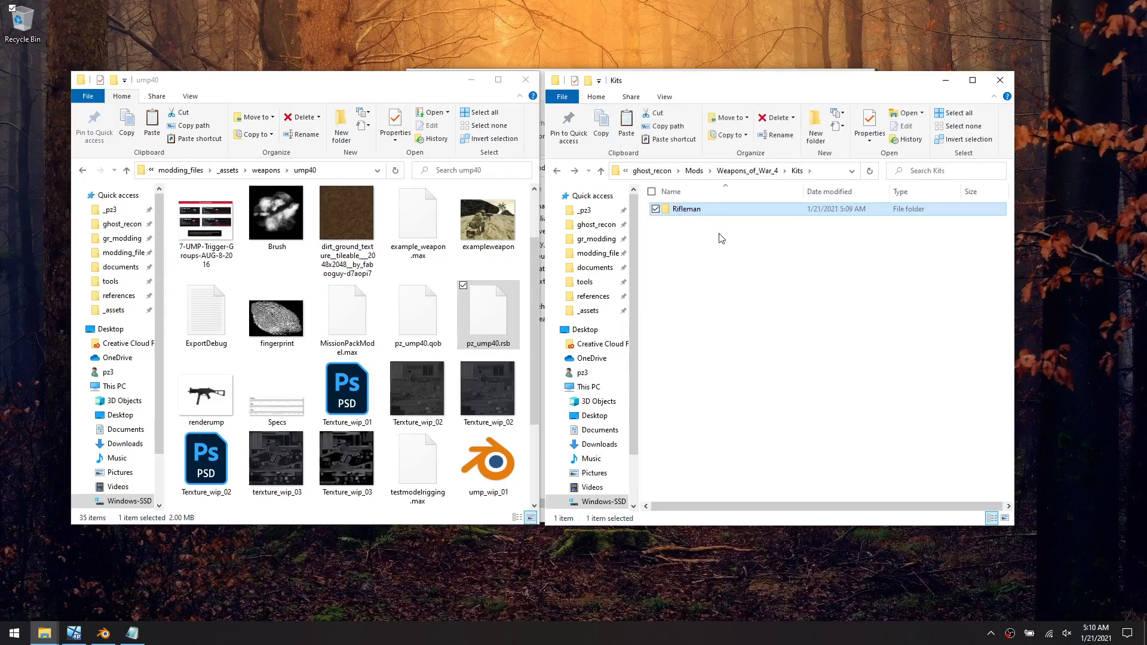
pyautogui.press('BackSpace')
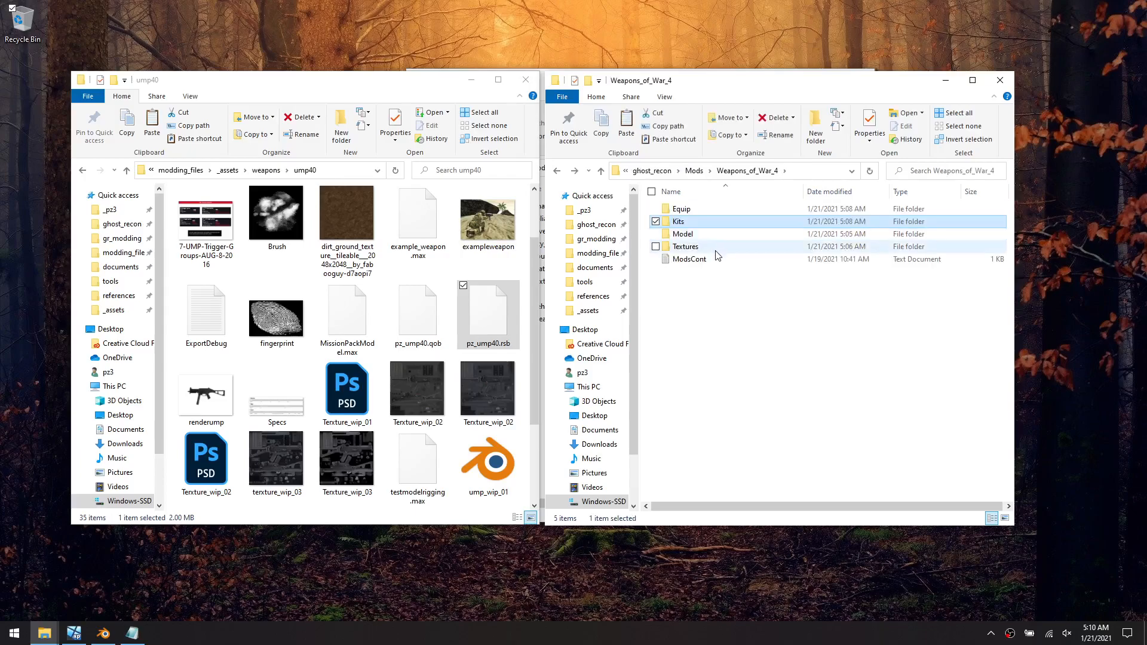
pyautogui.press('BackSpace')
pyautogui.press('BackSpace')
pyautogui.doubleClick(684, 233)
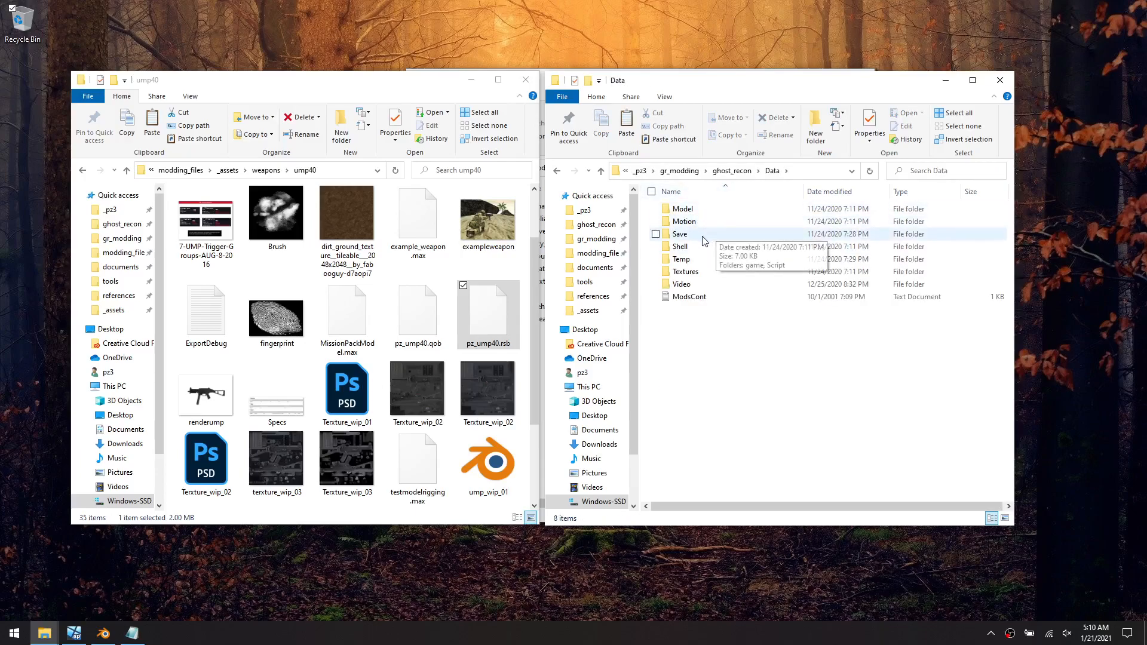
pyautogui.doubleClick(694, 250)
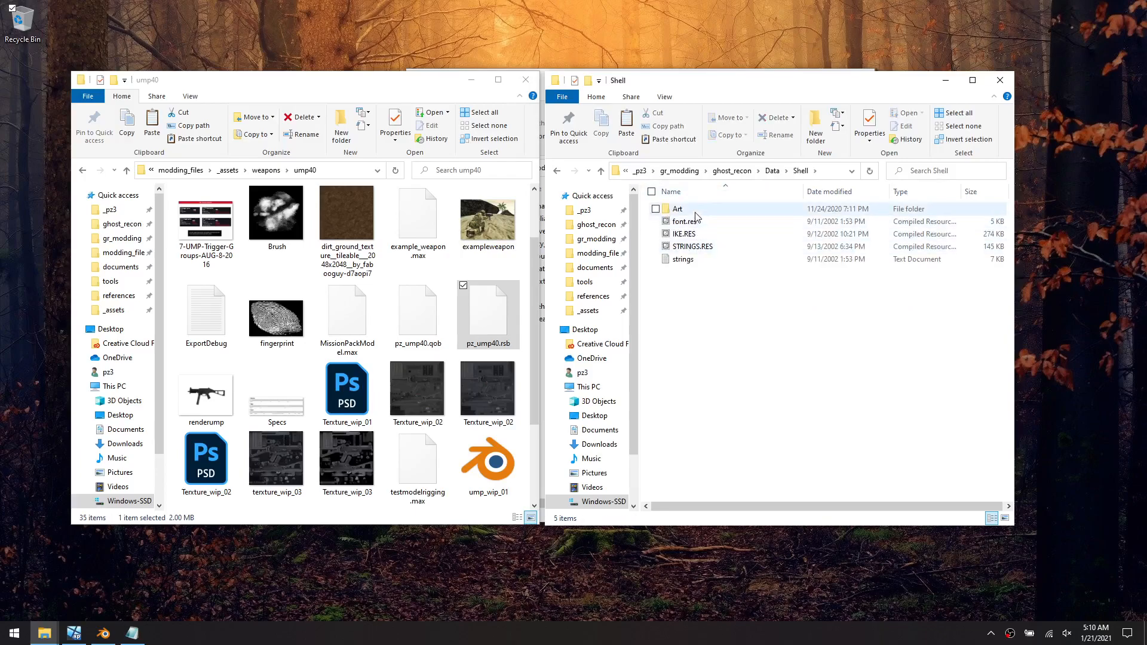
pyautogui.click(693, 261)
pyautogui.doubleClick(693, 261)
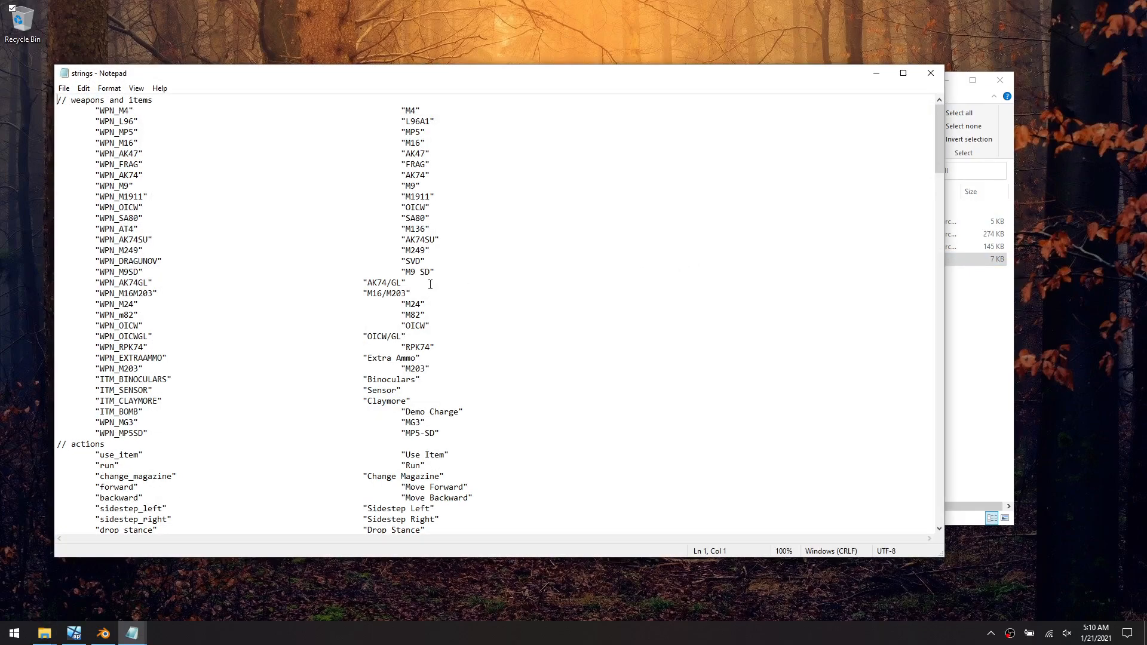
pyautogui.scroll(-9, 439, 276)
pyautogui.scroll(-9, 364, 340)
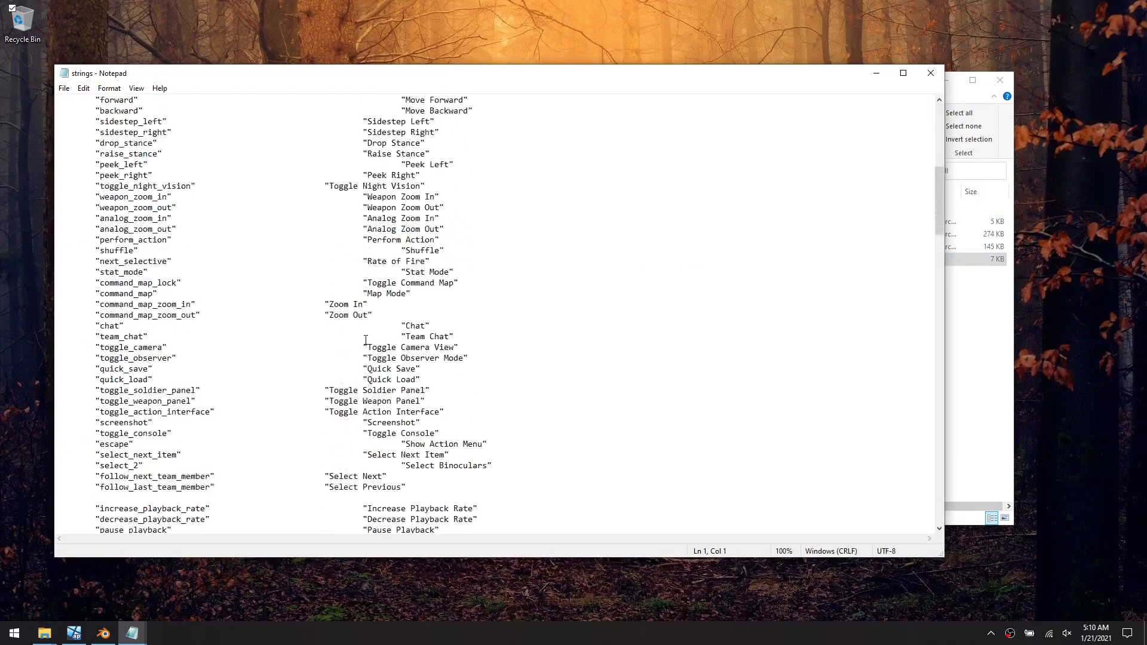
pyautogui.scroll(-20, 365, 339)
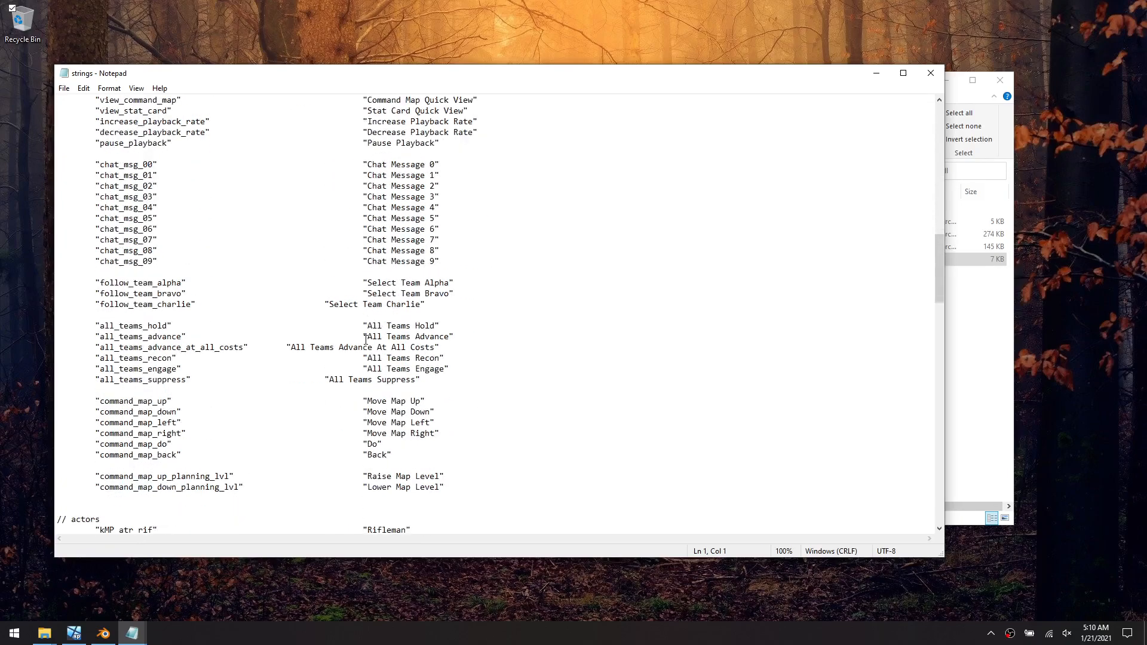
# Examine the command, actor and key entries in the strings file, through to the kit restriction section
pyautogui.scroll(-20, 365, 339)
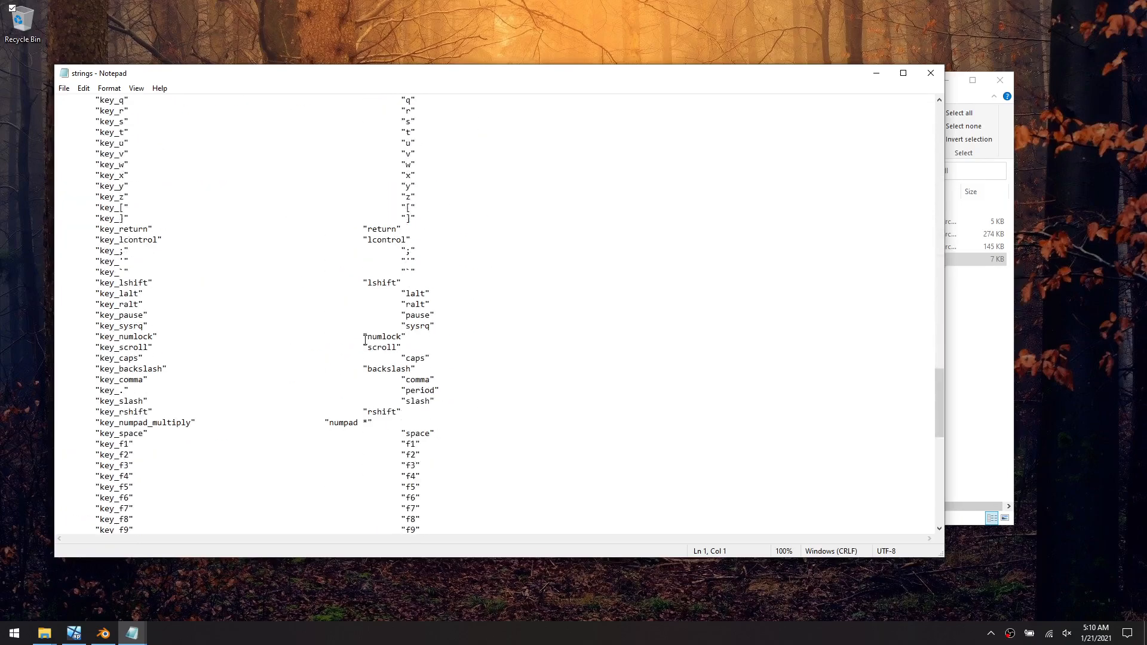
pyautogui.scroll(7, 365, 339)
pyautogui.scroll(20, 365, 339)
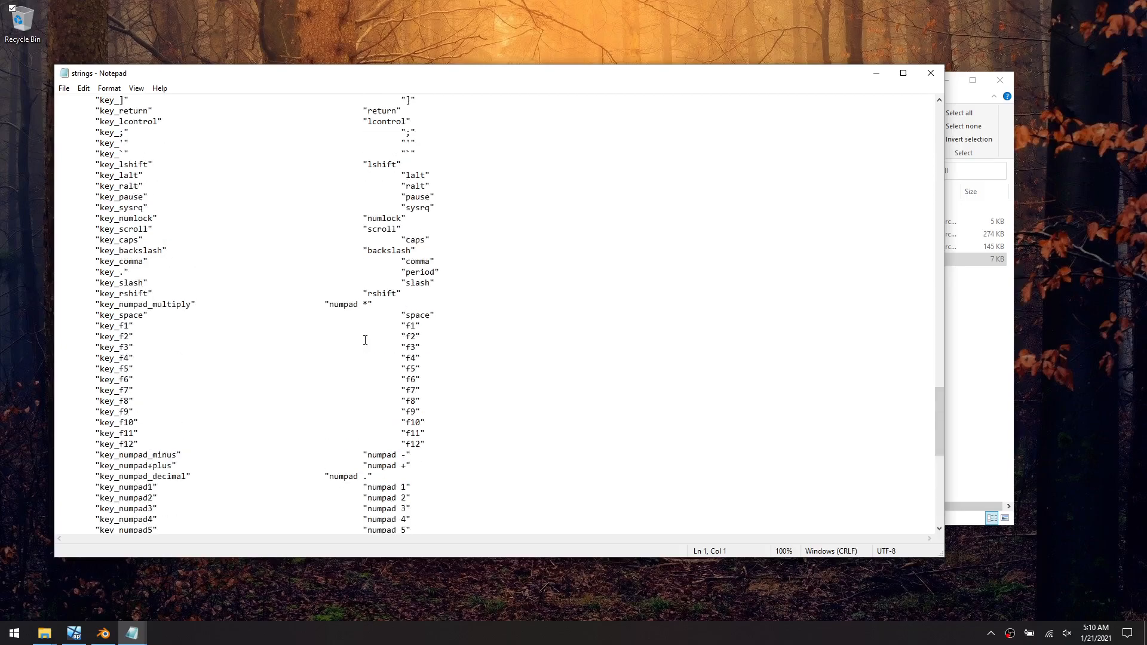
pyautogui.moveTo(440, 208); pyautogui.dragTo(460, 401)
pyautogui.scroll(10, 466, 288)
pyautogui.scroll(18, 466, 288)
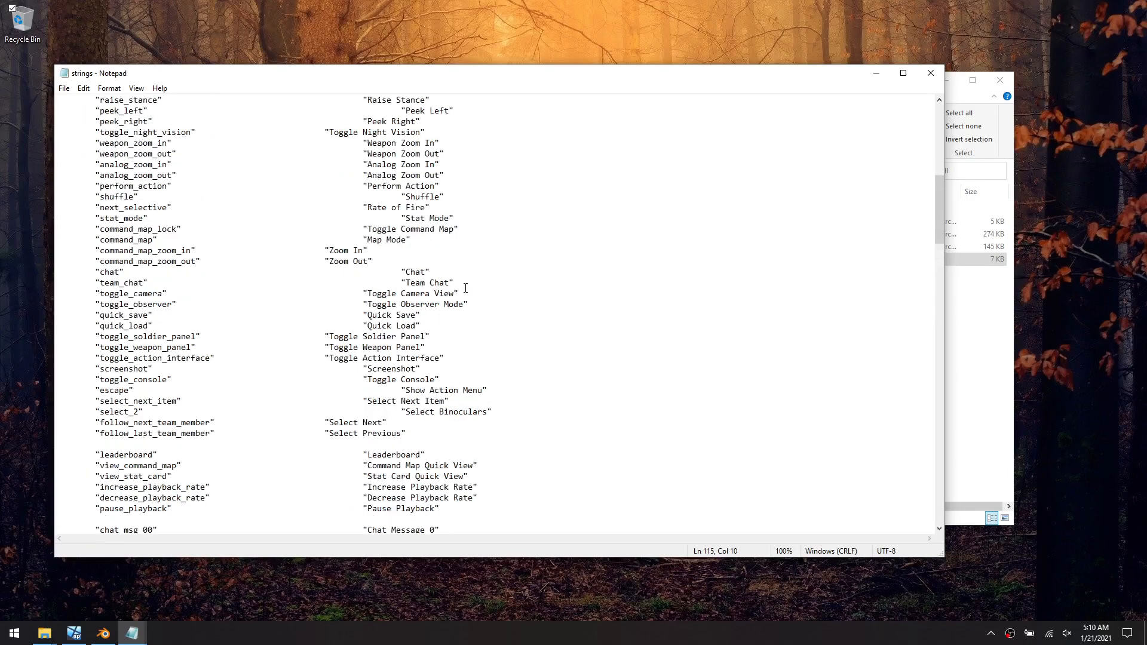
pyautogui.scroll(-20, 130, 237)
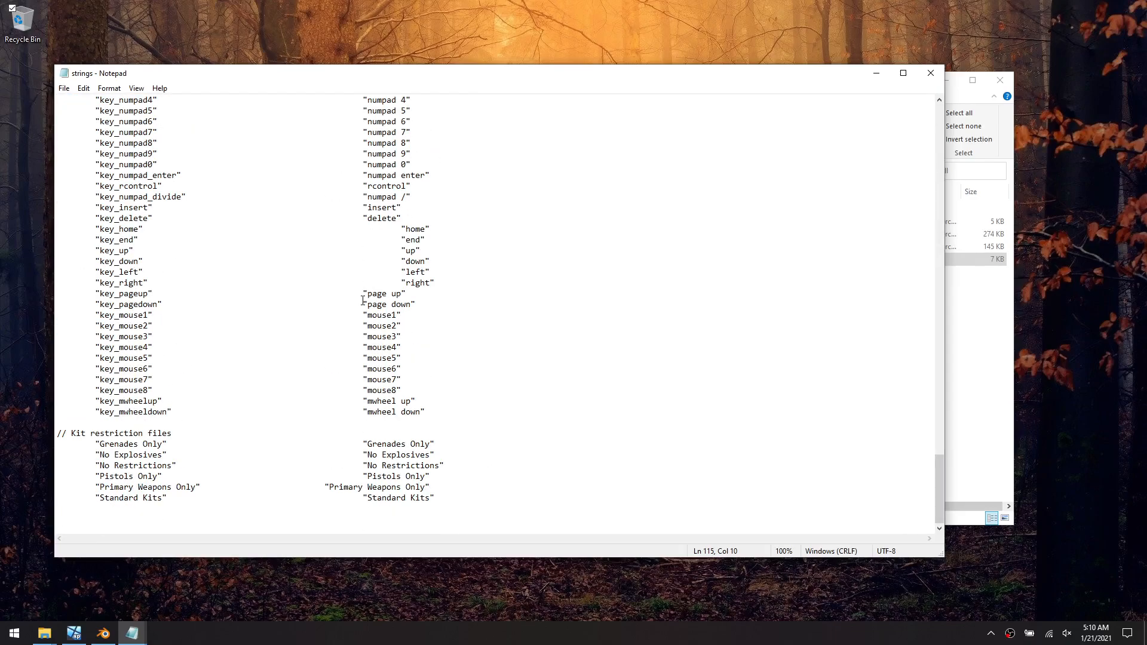
pyautogui.moveTo(58, 434); pyautogui.dragTo(246, 434)
pyautogui.moveTo(96, 445); pyautogui.dragTo(442, 447)
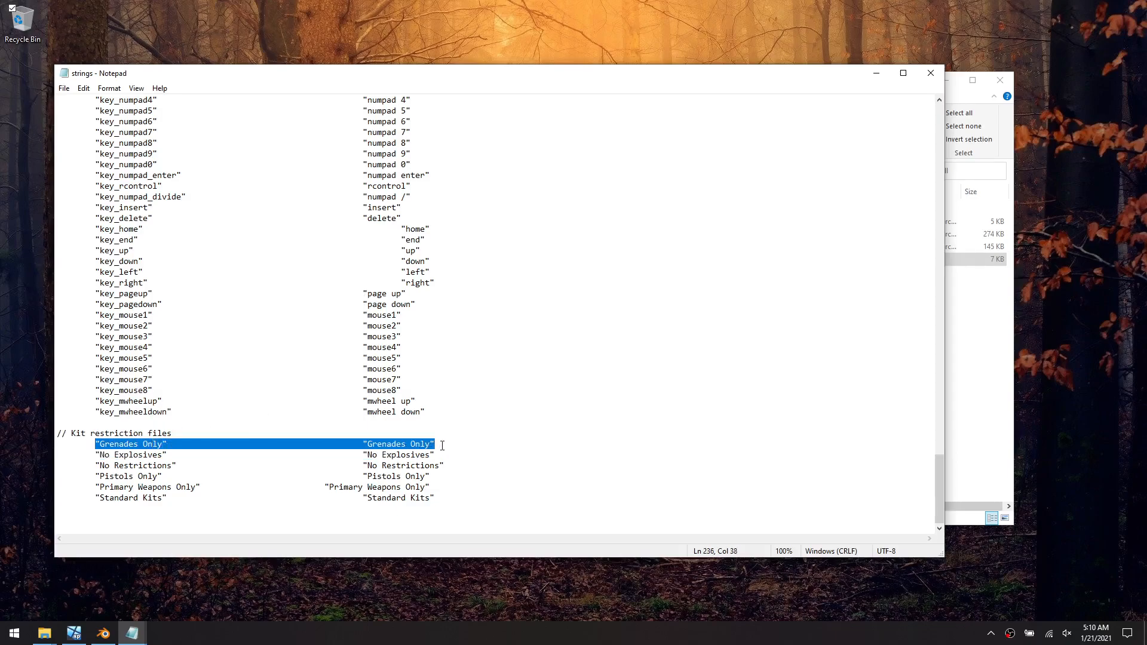
# Copy the "// weapons and items" heading and the WPN_M4 line from the strings file, and close the file
pyautogui.scroll(20, 442, 445)
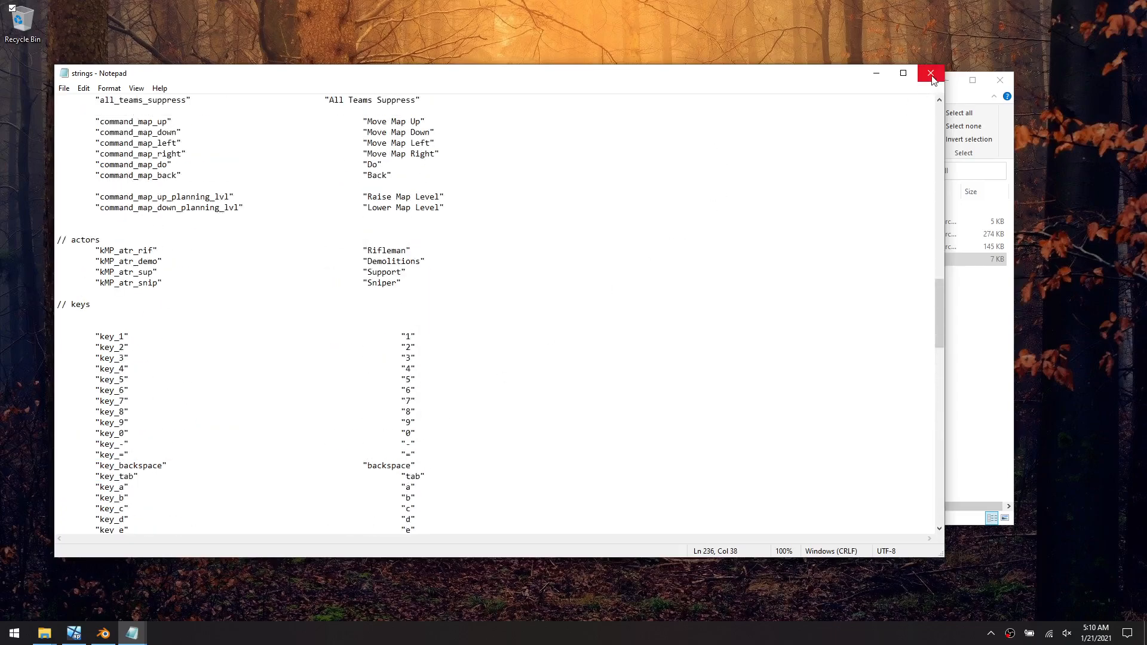
pyautogui.scroll(11, 407, 247)
pyautogui.scroll(4, 408, 247)
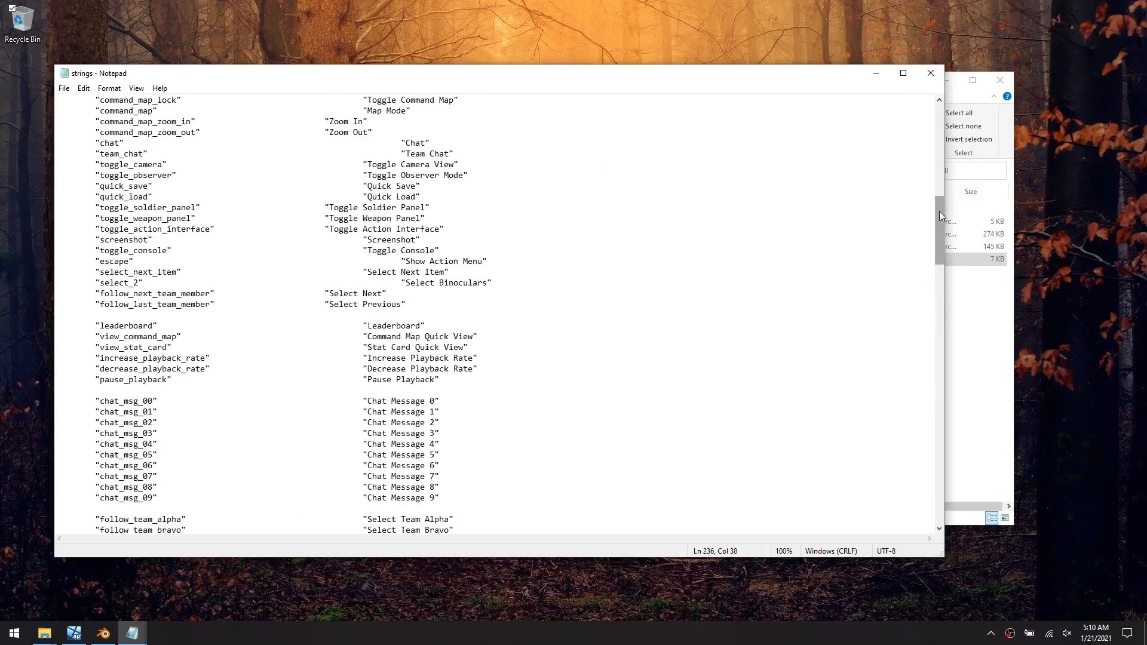
pyautogui.moveTo(938, 210); pyautogui.dragTo(939, 111)
pyautogui.moveTo(421, 111); pyautogui.dragTo(58, 100)
pyautogui.hotkey('ctrl', 'c')
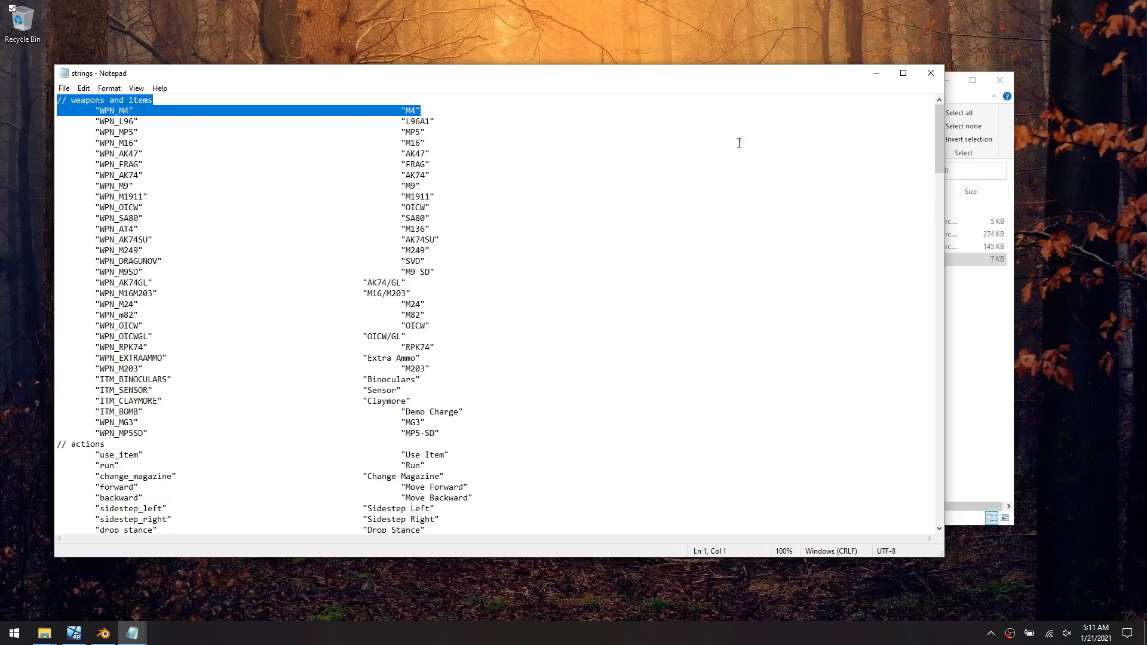
pyautogui.click(933, 74)
pyautogui.click(729, 314)
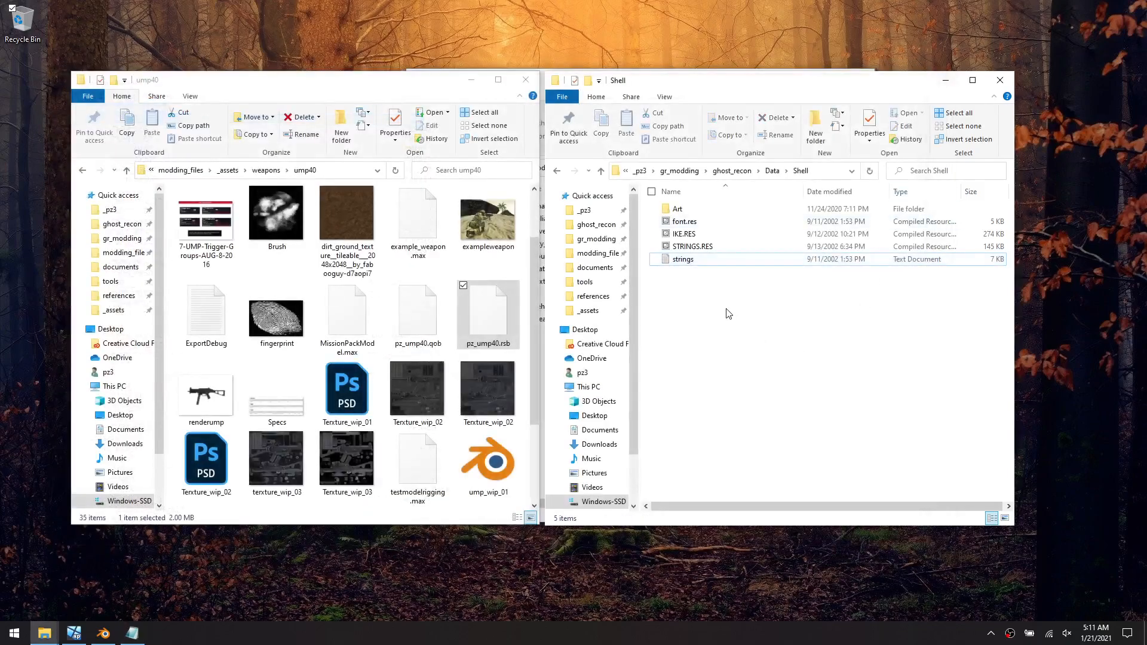
# Inspect the folder structure of the Weapons_of_War_4 mod, including its Equip folder, and of the Origmiss mod
pyautogui.press('BackSpace')
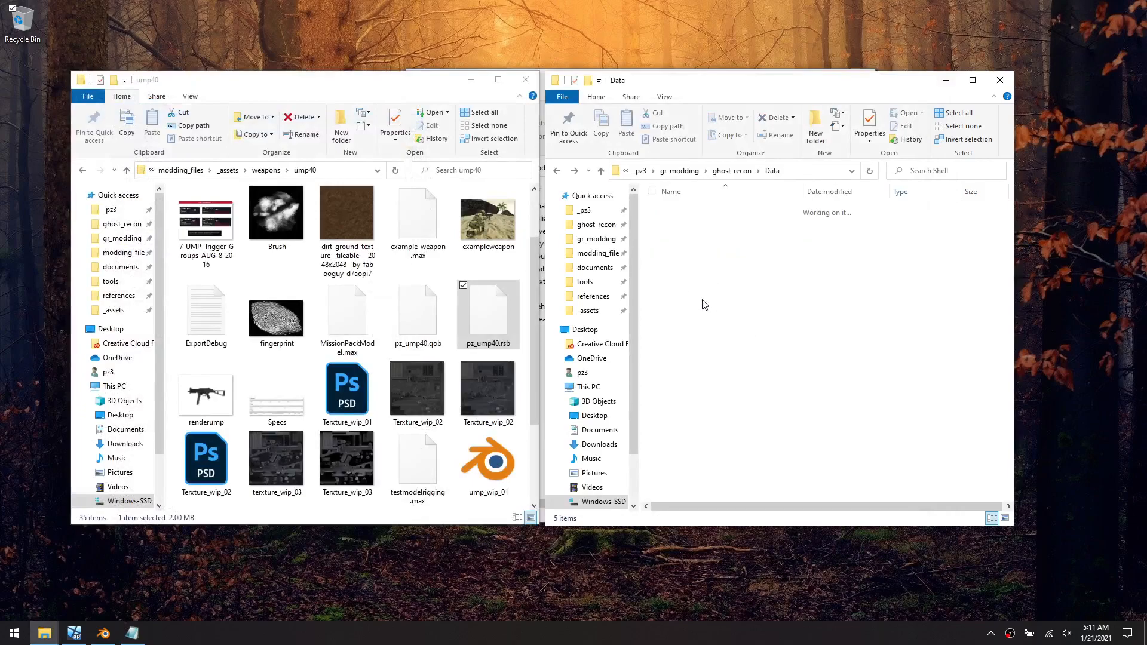
pyautogui.press('BackSpace')
pyautogui.click(681, 234)
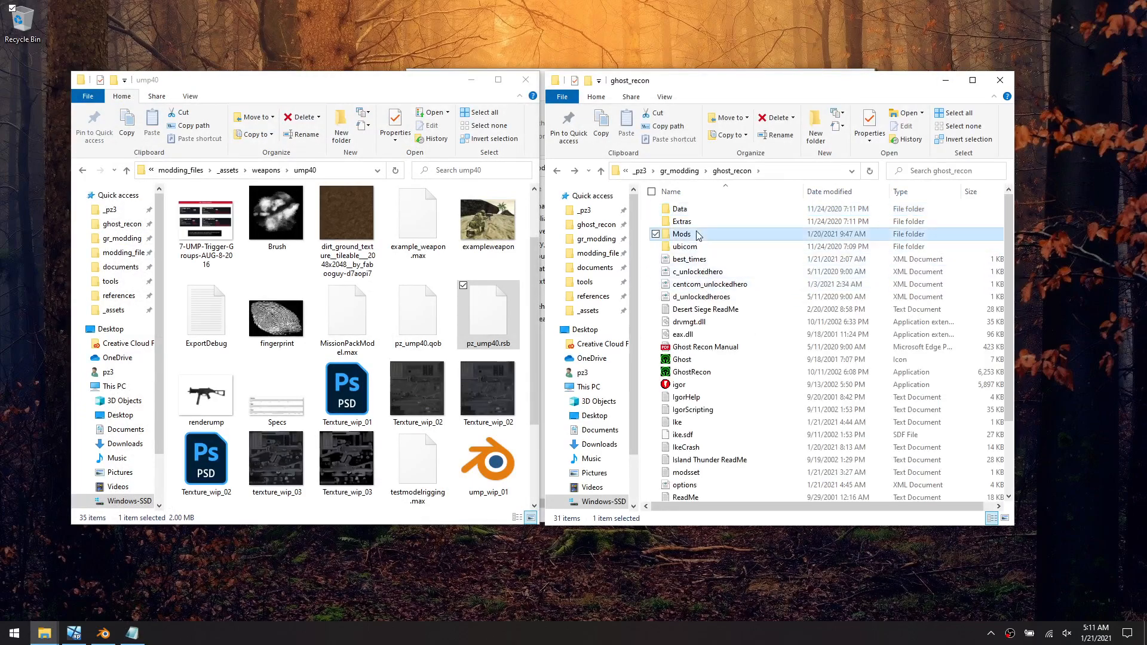
pyautogui.doubleClick(697, 234)
pyautogui.doubleClick(693, 309)
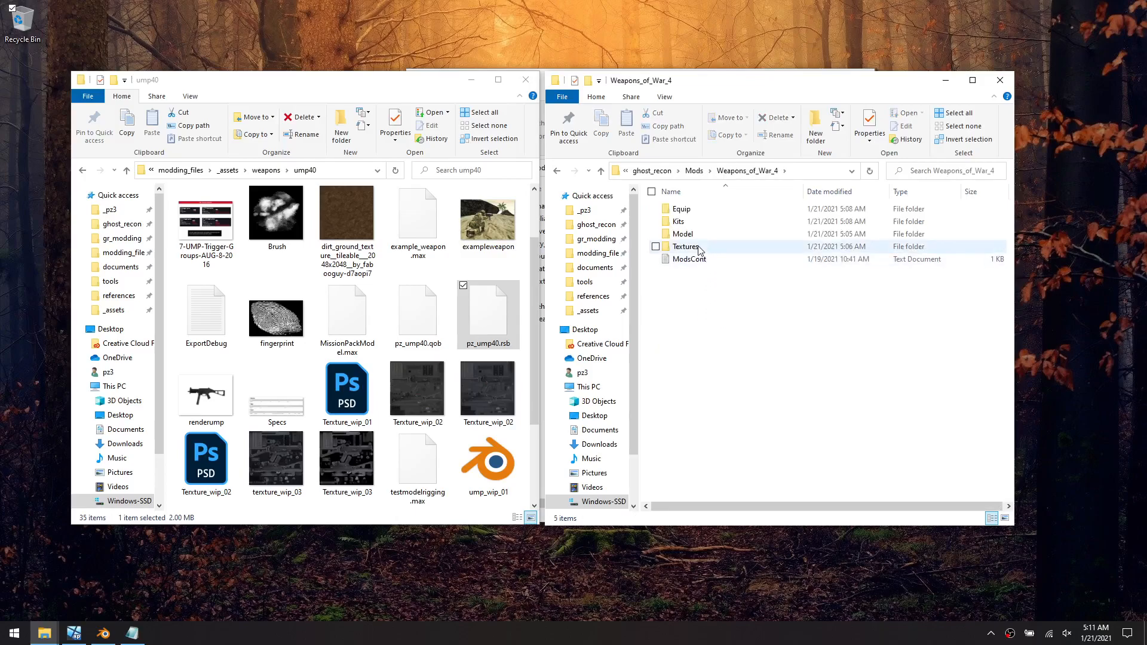
pyautogui.doubleClick(681, 211)
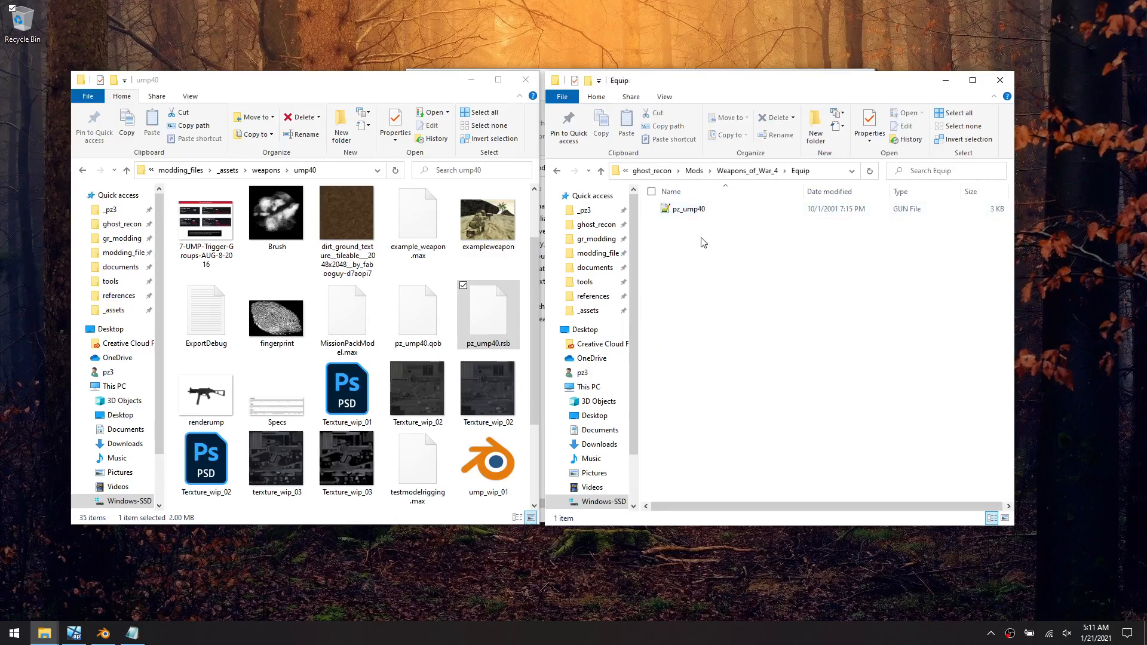
pyautogui.press('BackSpace')
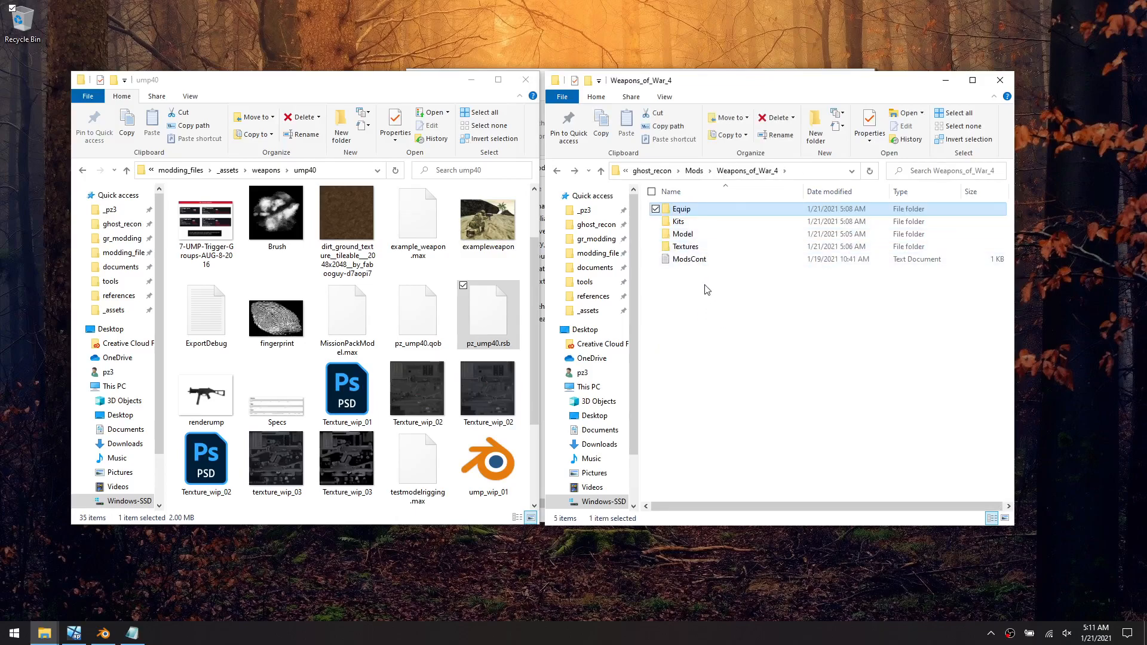
pyautogui.press('BackSpace')
pyautogui.doubleClick(693, 273)
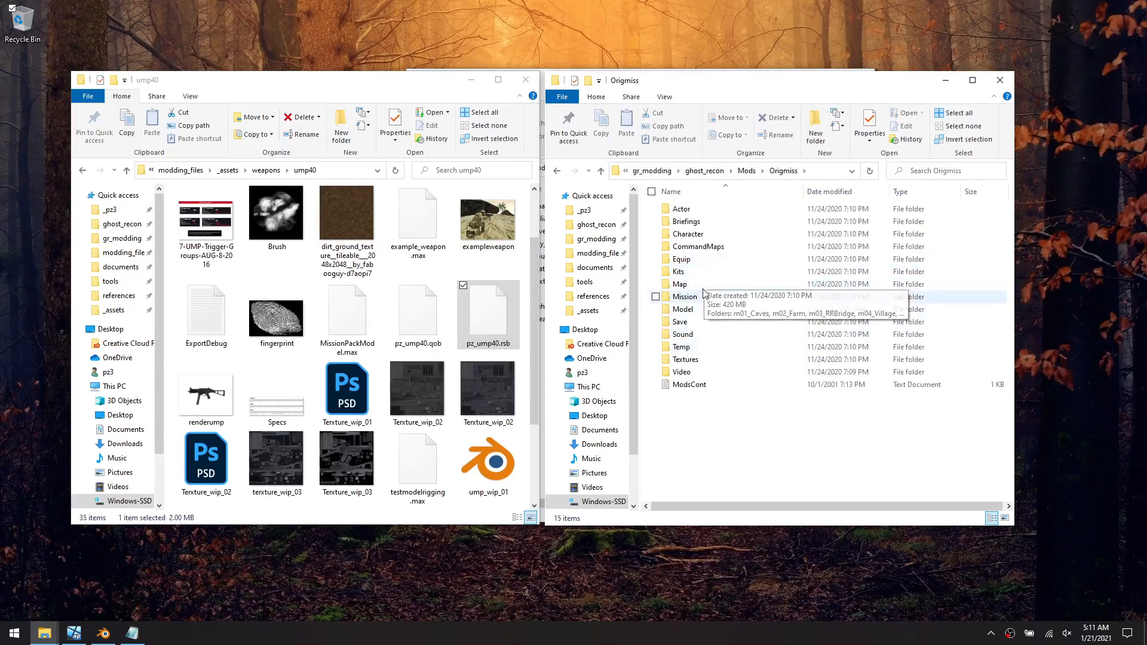
# Check the contents of the Shell folder inside ghost_recon's Data folder
pyautogui.press('BackSpace')
pyautogui.press('BackSpace')
pyautogui.doubleClick(681, 209)
pyautogui.doubleClick(680, 247)
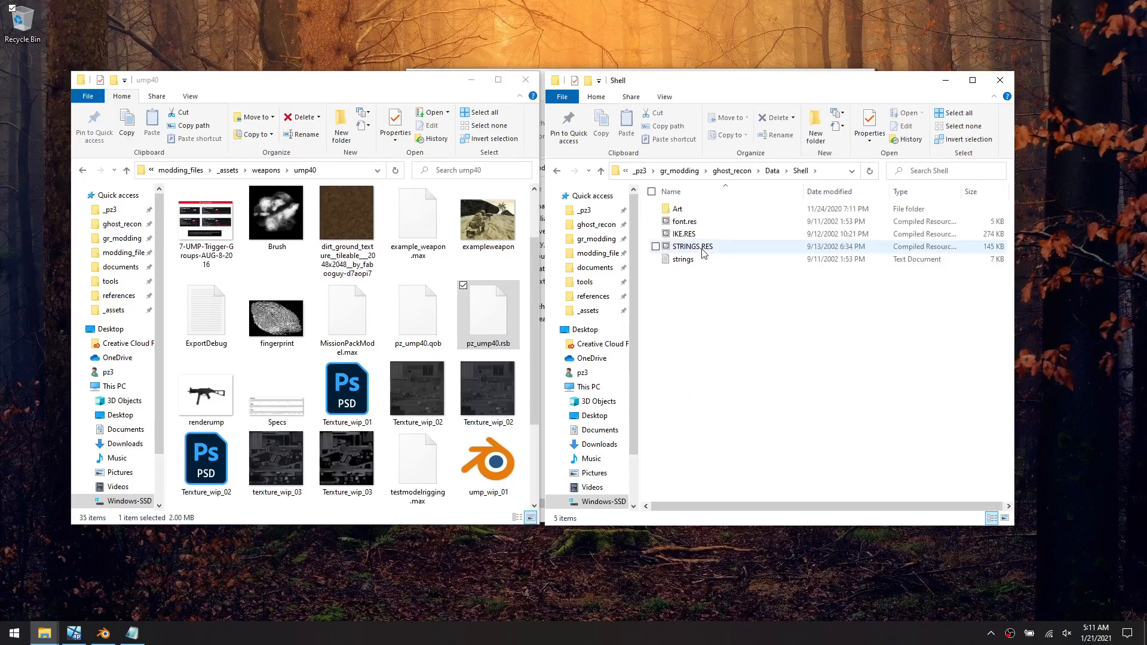
pyautogui.press('BackSpace')
pyautogui.press('BackSpace')
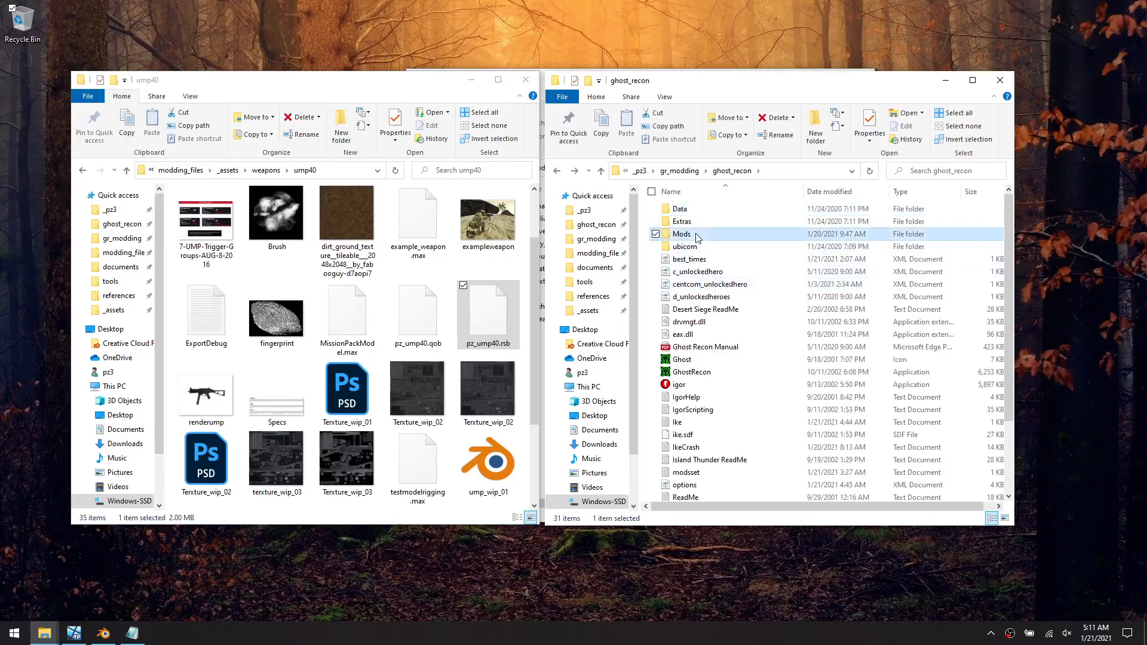
# Create a folder named Shell in the Weapons_of_War_4 mod folder
pyautogui.doubleClick(711, 284)
pyautogui.doubleClick(719, 308)
pyautogui.rightClick(712, 296)
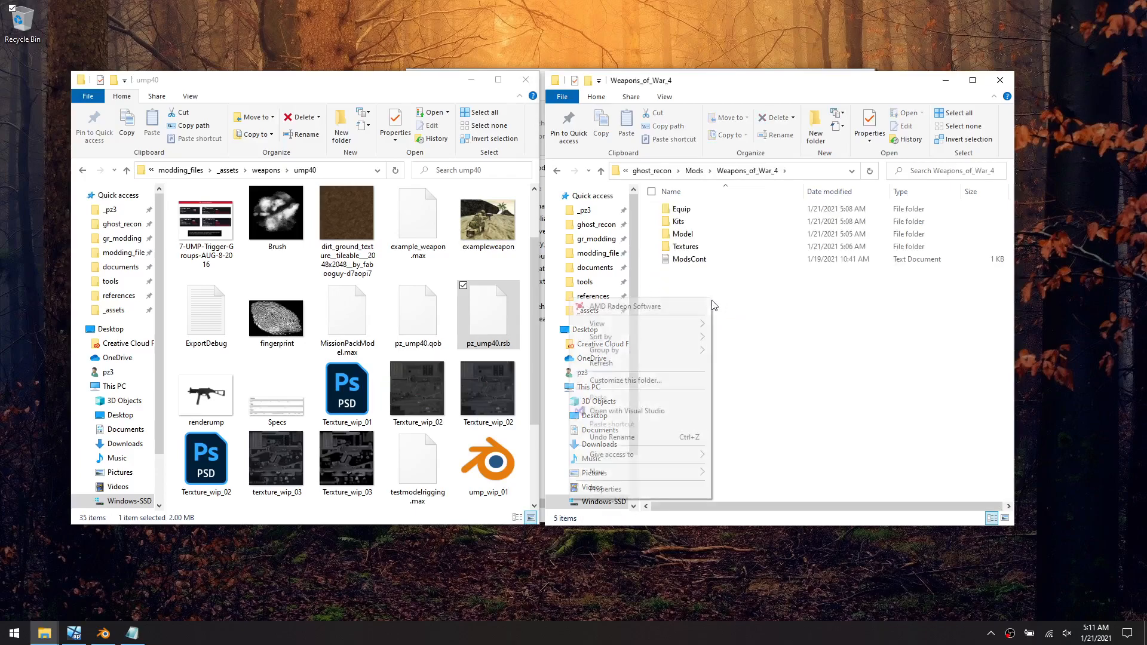
pyautogui.moveTo(684, 472)
pyautogui.click(744, 471)
pyautogui.write('Shell')
pyautogui.press('Return')
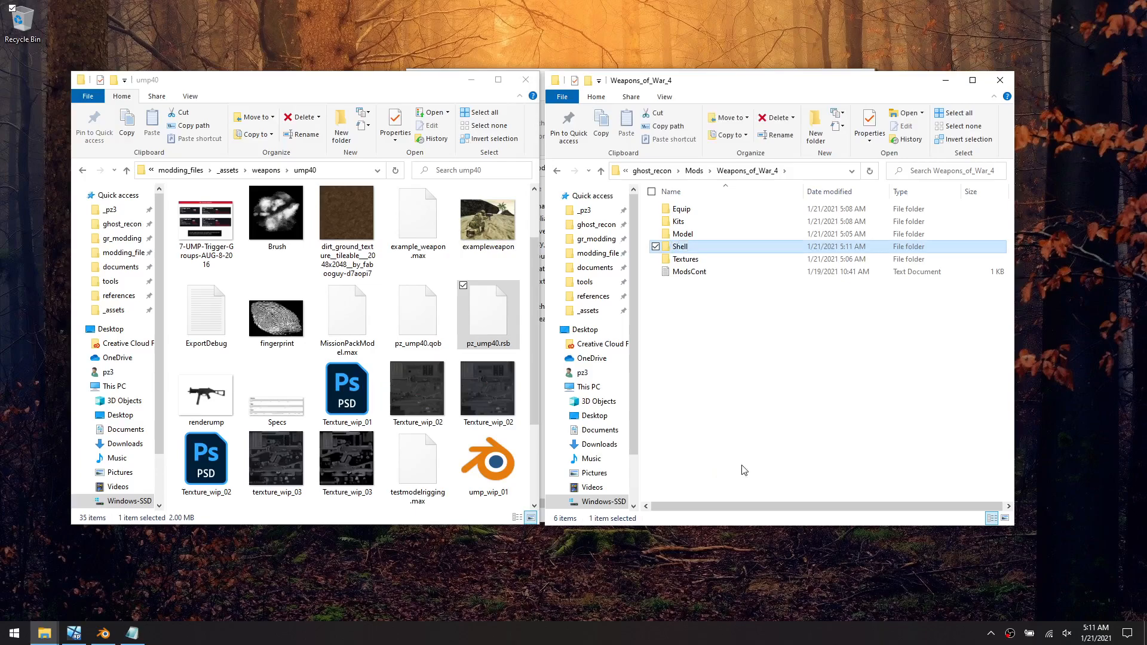
pyautogui.doubleClick(695, 247)
pyautogui.rightClick(710, 311)
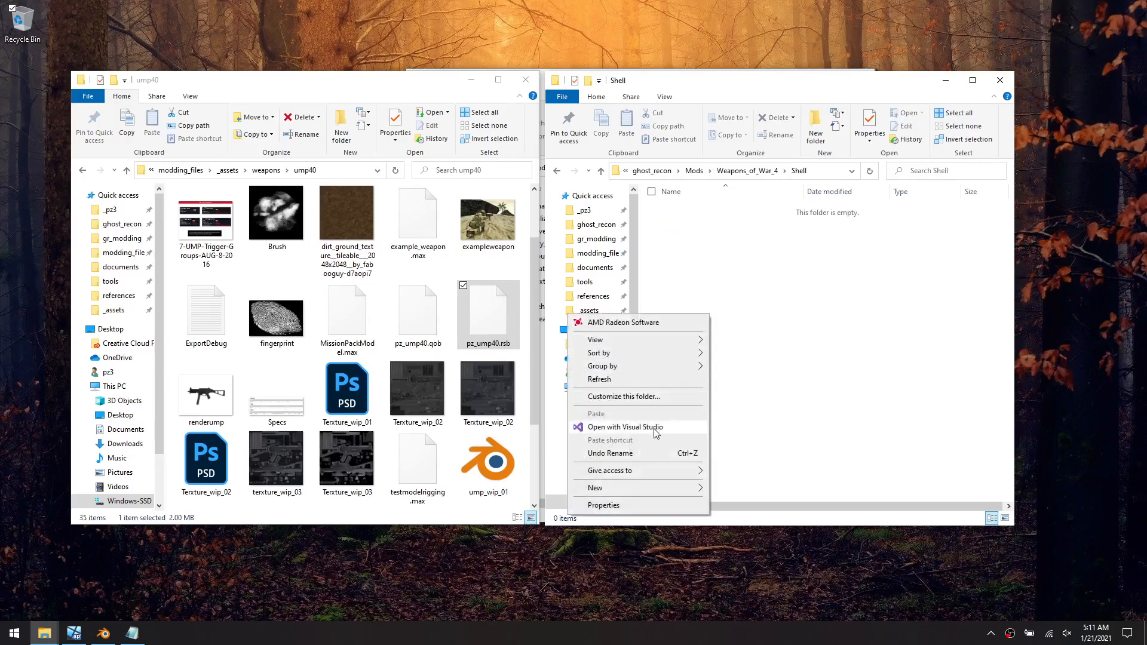
pyautogui.click(749, 297)
pyautogui.rightClick(716, 252)
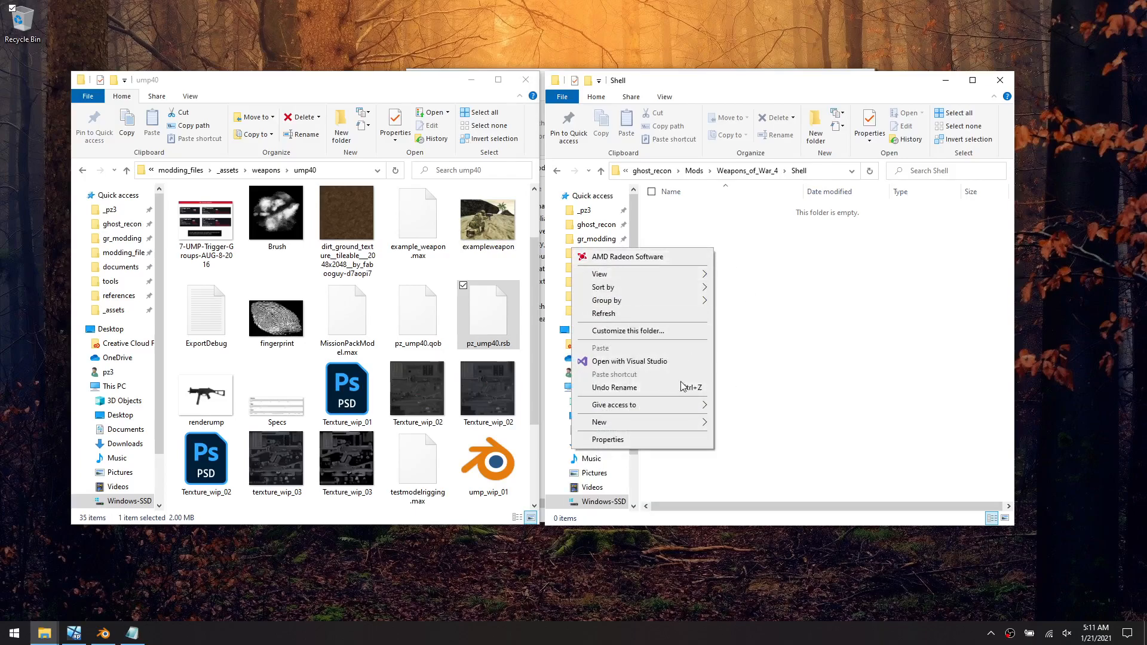
pyautogui.hotkey('alt', 'Left')
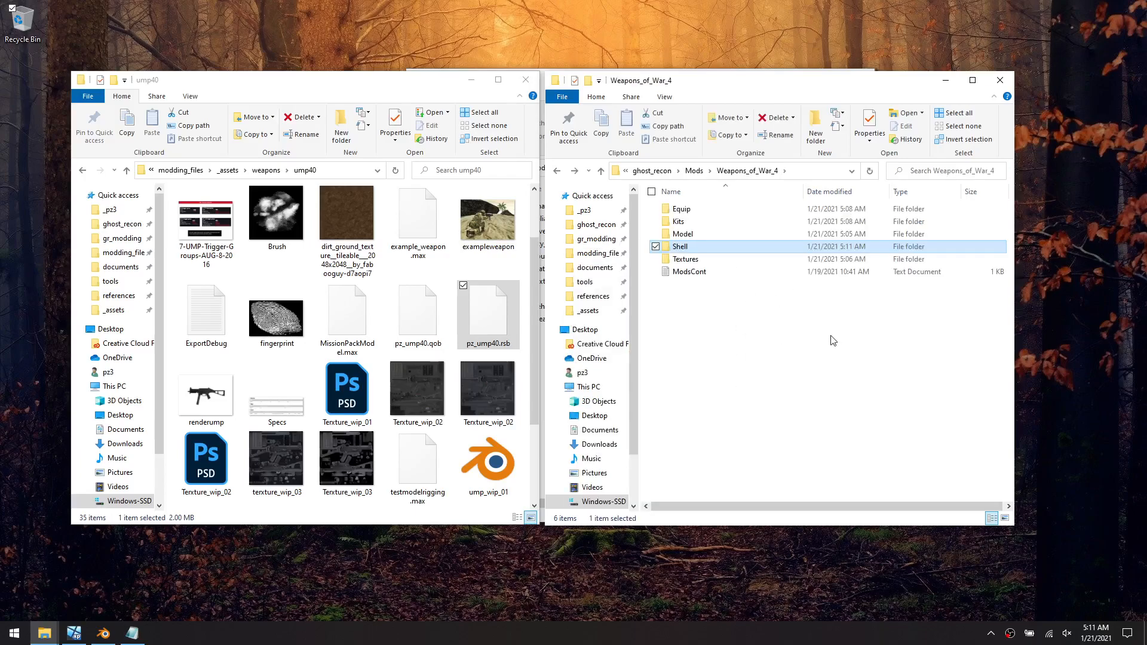
# Check the name of the strings text document in ghost_recon's Data\Shell folder
pyautogui.hotkey('alt', 'Left')
pyautogui.hotkey('alt', 'Left')
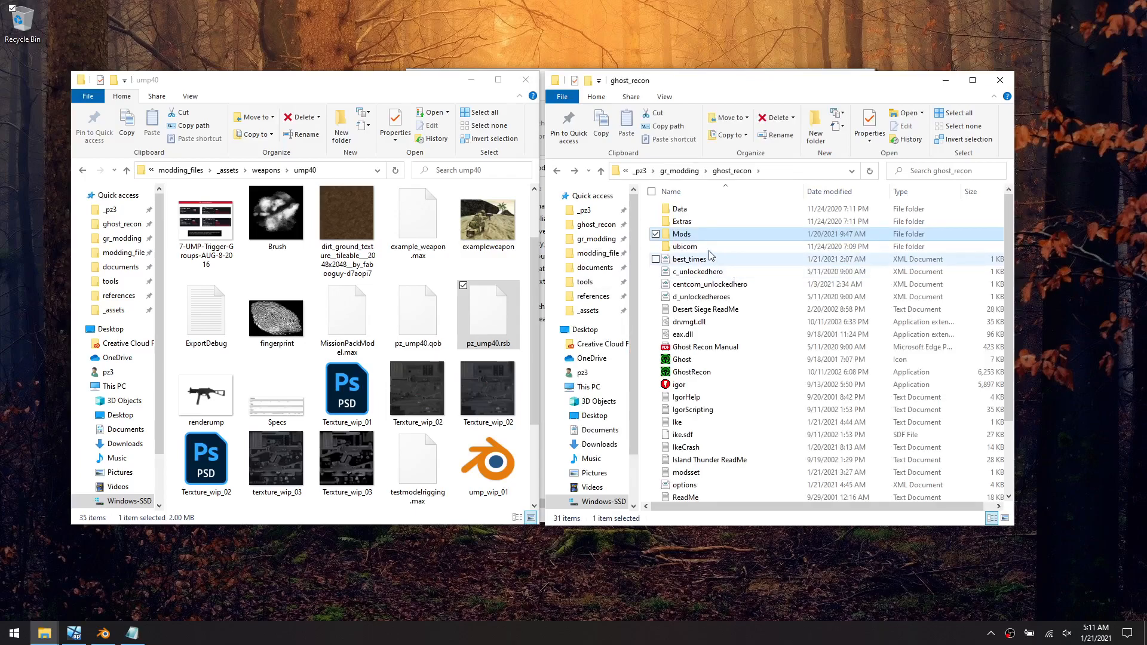
pyautogui.doubleClick(692, 210)
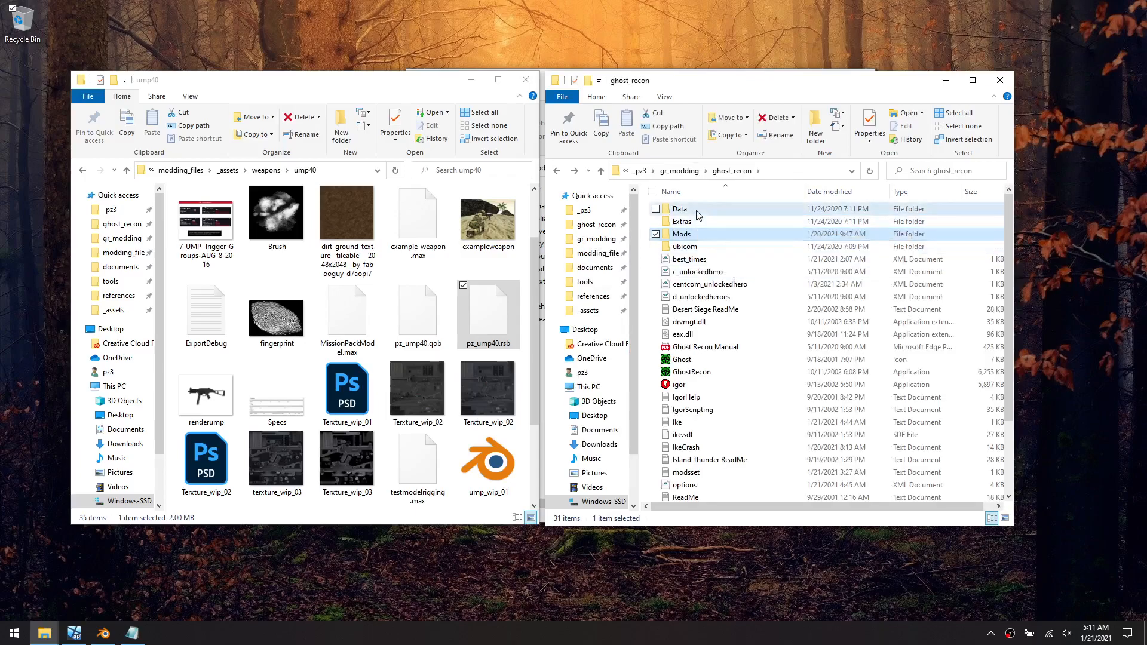
pyautogui.doubleClick(681, 246)
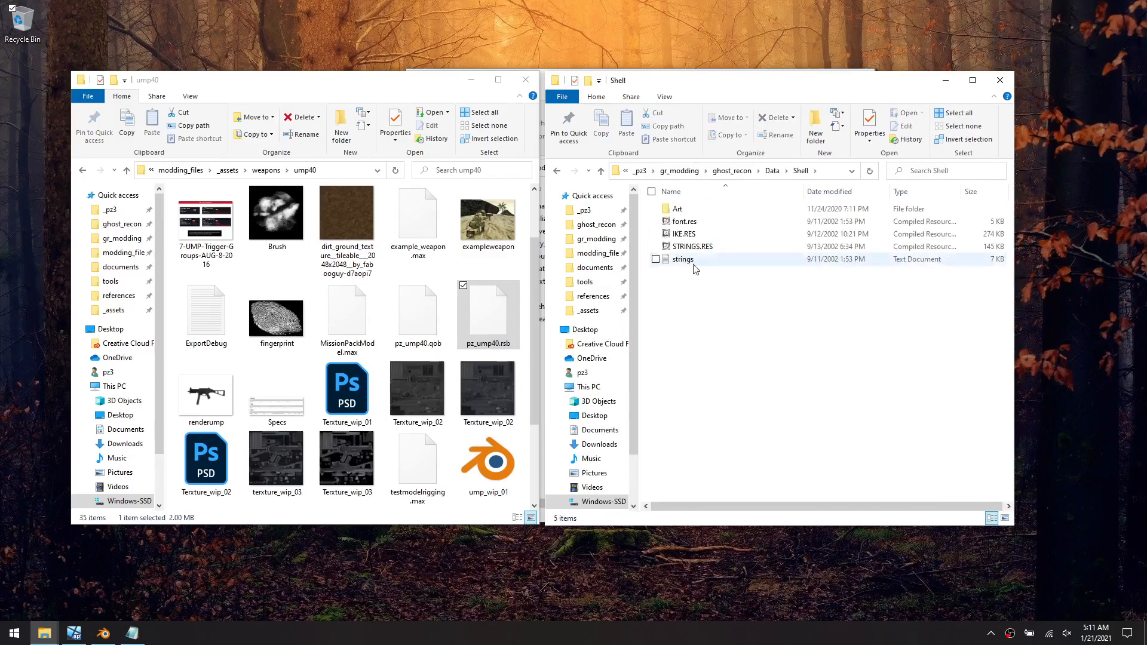
pyautogui.click(696, 262)
pyautogui.hotkey('alt', 'Left')
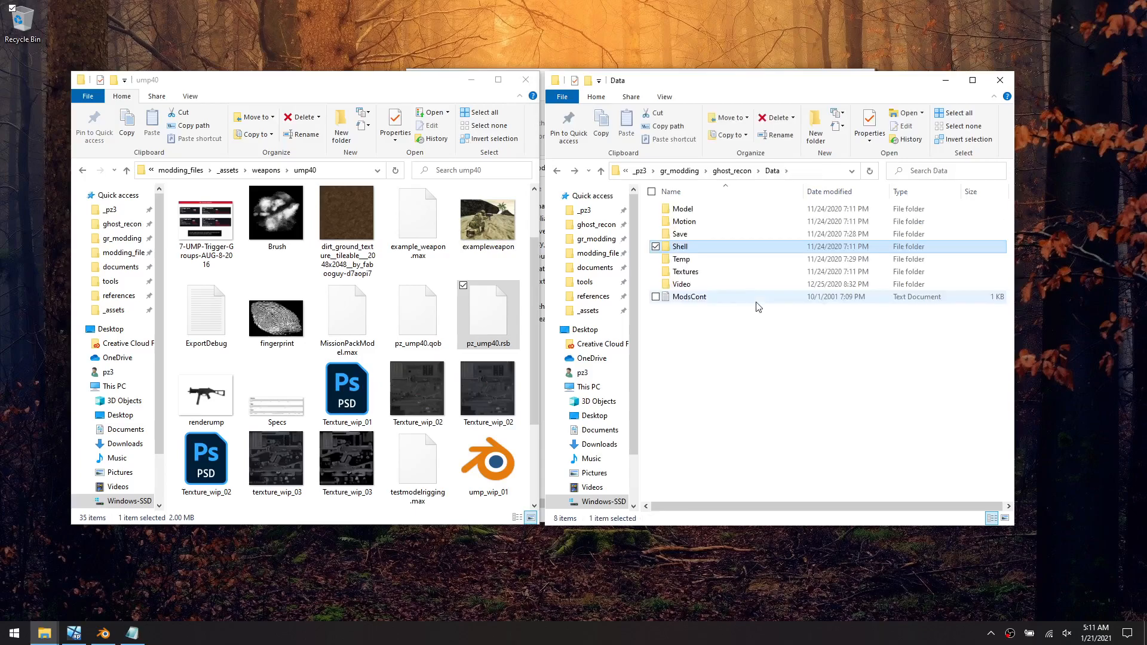
pyautogui.hotkey('alt', 'Left')
# Create a text document named Strings in the Shell folder of the Weapons_of_War_4 mod
pyautogui.doubleClick(687, 234)
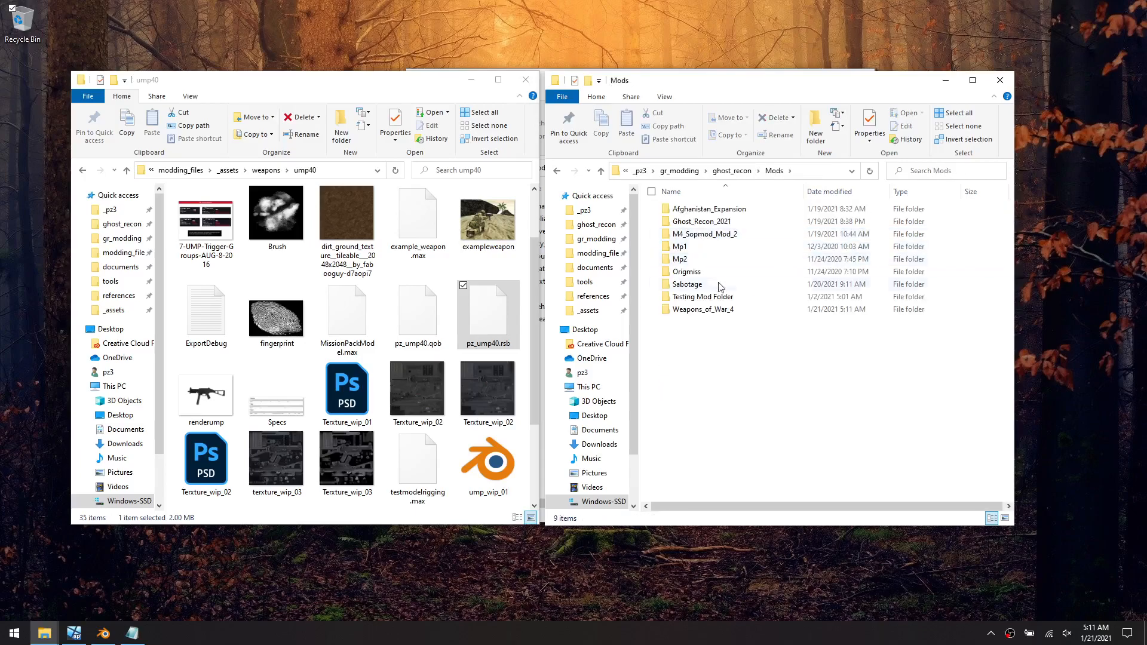
pyautogui.doubleClick(711, 310)
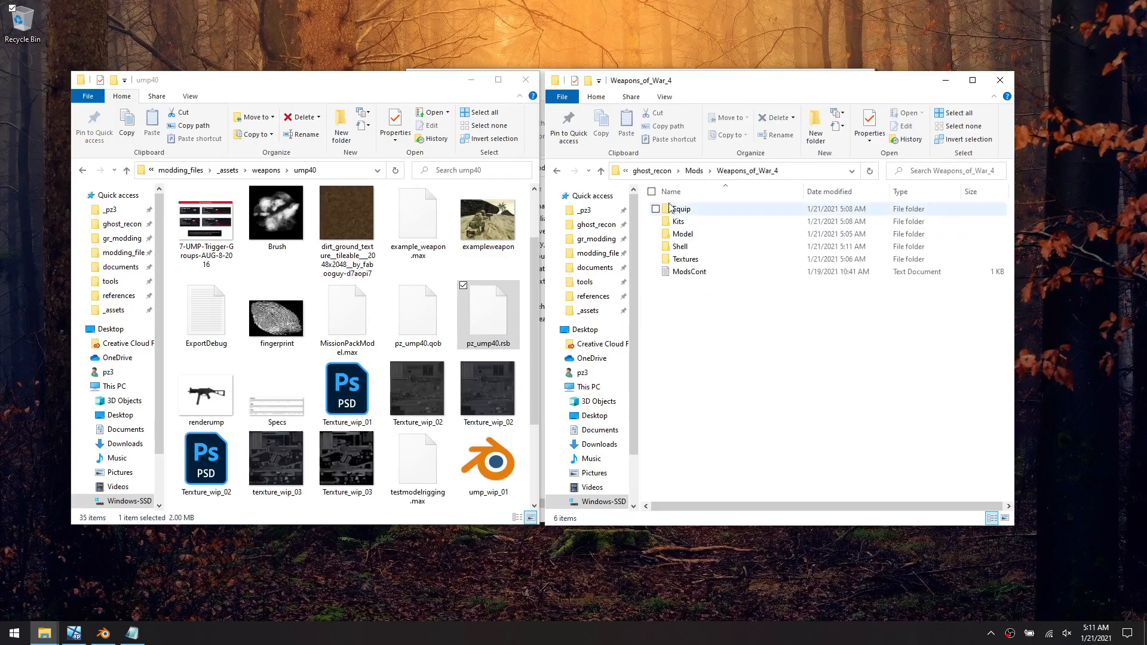
pyautogui.doubleClick(687, 247)
pyautogui.rightClick(709, 307)
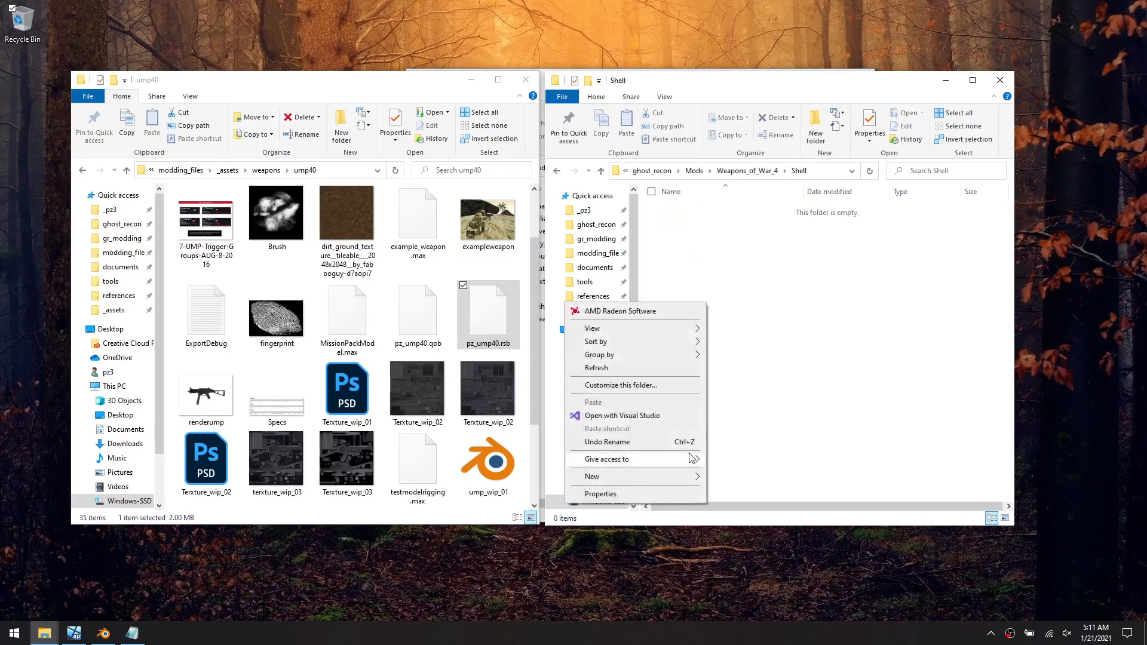
pyautogui.moveTo(686, 476)
pyautogui.click(765, 522)
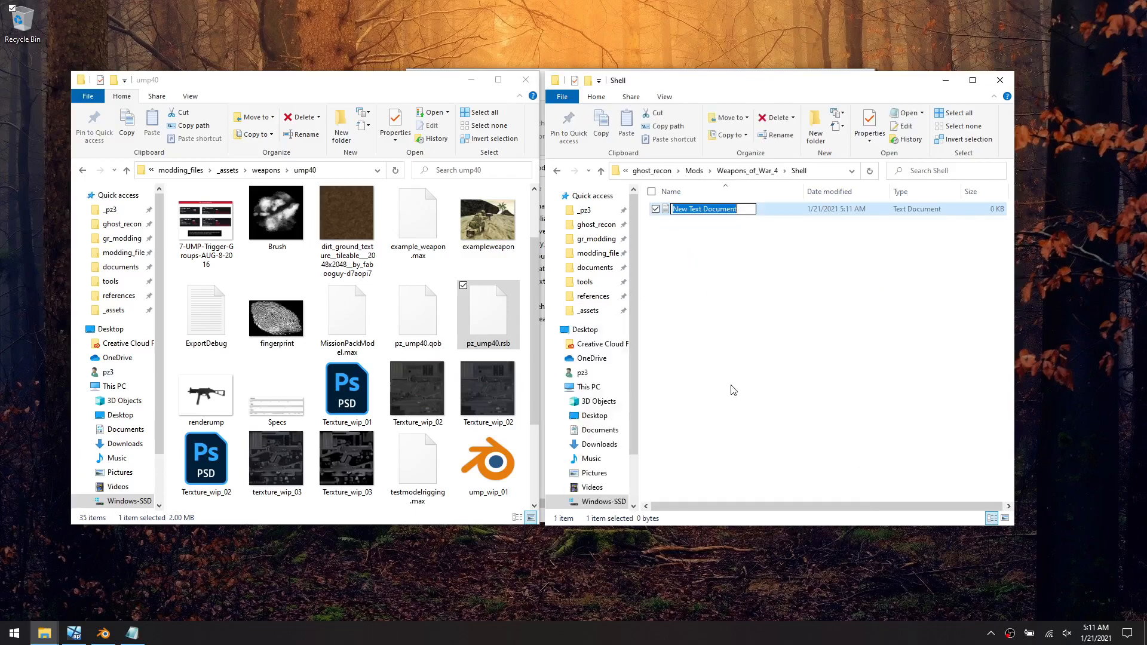
pyautogui.write('Strings')
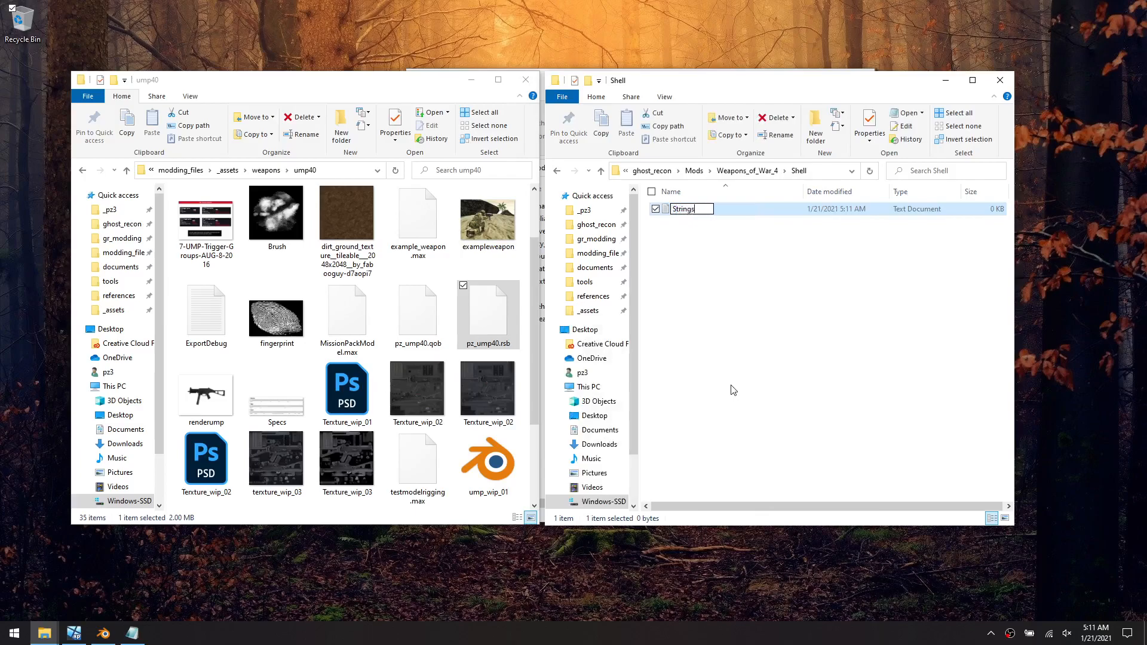
pyautogui.write('.tx')
pyautogui.press('BackSpace')
pyautogui.press('BackSpace')
pyautogui.press('Return')
# Paste the copied weapon lines into the new Strings file and enter PZ_ in the weapon's name token
pyautogui.doubleClick(682, 209)
pyautogui.hotkey('ctrl', 'v')
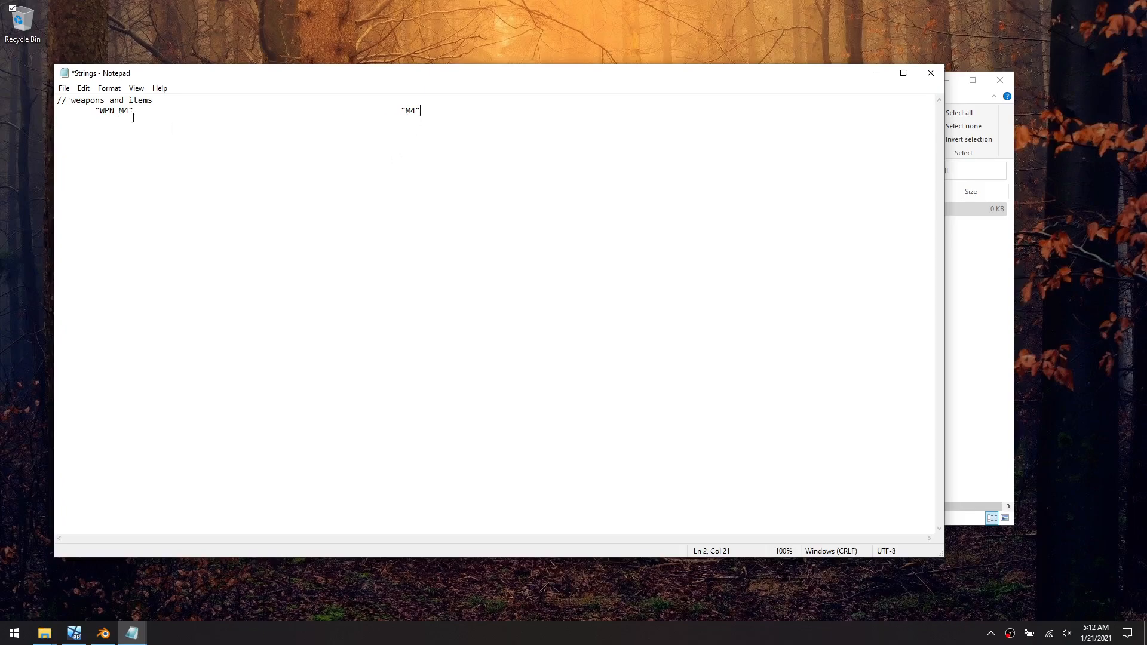
pyautogui.moveTo(129, 111); pyautogui.dragTo(122, 113)
pyautogui.write('PZ_')
pyautogui.moveTo(119, 110); pyautogui.dragTo(133, 111)
# Change the weapon's display name to UMP40 in the Strings file, then save and close it
pyautogui.click(416, 112)
pyautogui.doubleClick(408, 114)
pyautogui.write('UMP40')
pyautogui.click(63, 88)
pyautogui.click(92, 137)
pyautogui.click(930, 72)
# Open the pz_ump40 gun file from the Equip folder of the Weapons_of_War_4 mod
pyautogui.press('BackSpace')
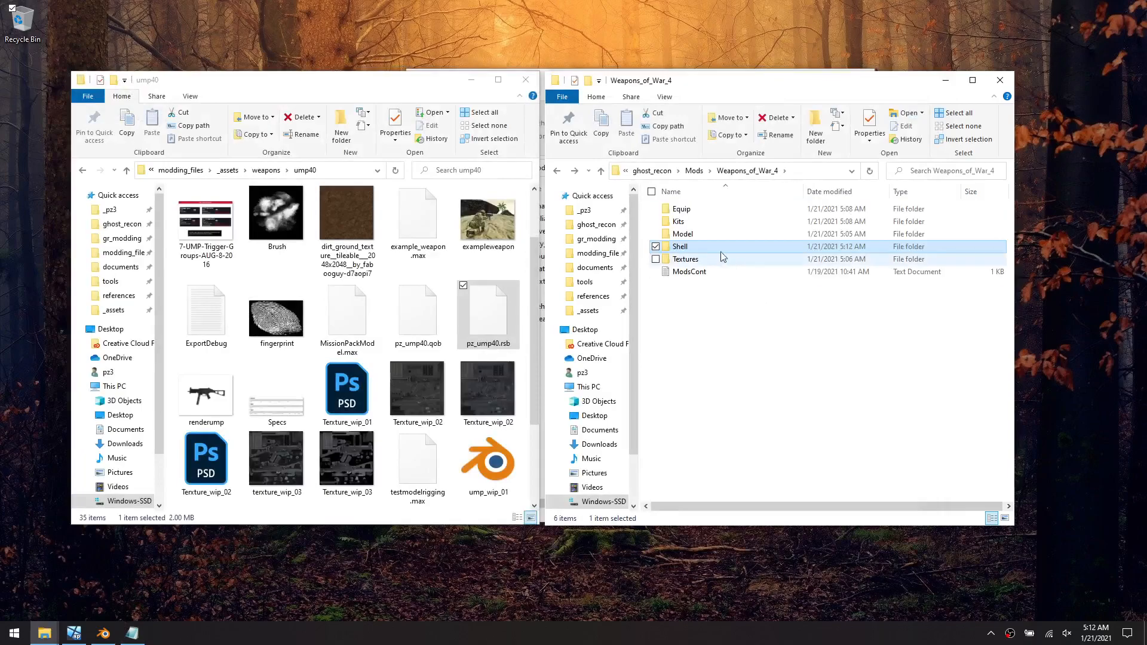
pyautogui.doubleClick(696, 211)
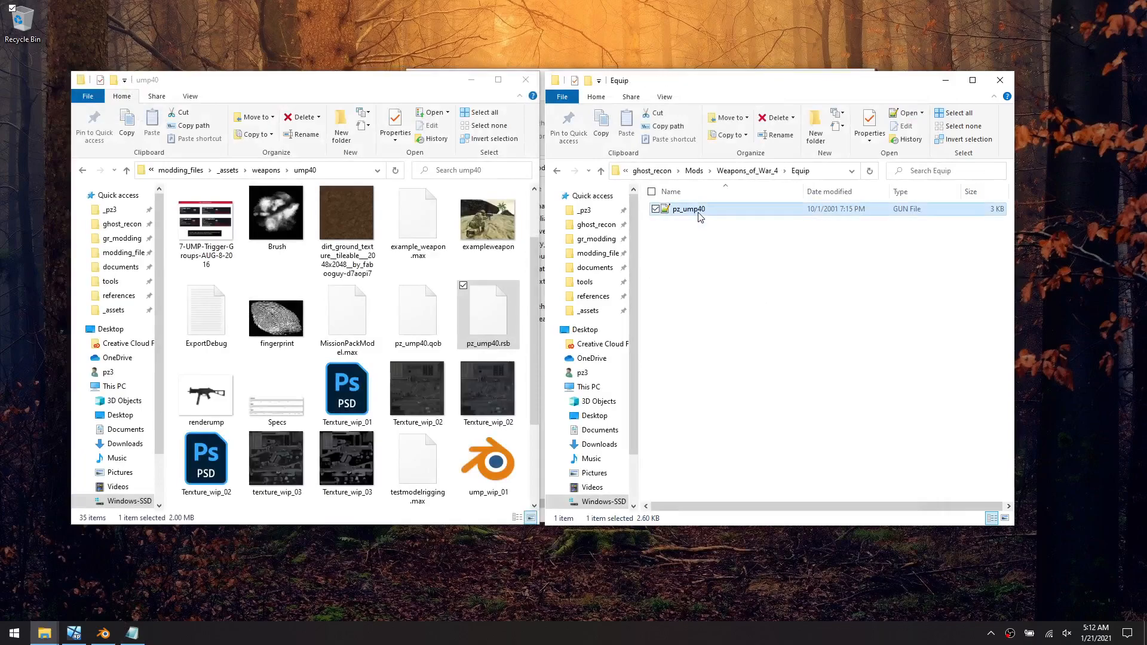
pyautogui.doubleClick(692, 209)
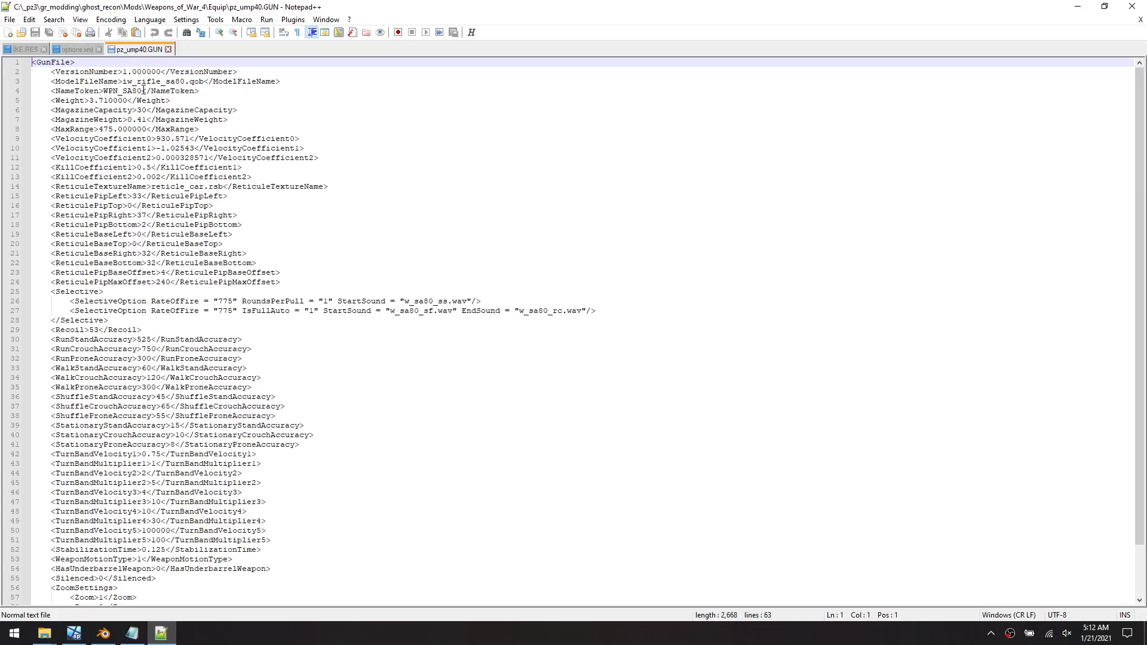
# Set the gun file's NameToken to WPN_PZ_UMP40
pyautogui.click(143, 90)
pyautogui.press('BackSpace')
pyautogui.press('BackSpace')
pyautogui.press('BackSpace')
pyautogui.press('BackSpace')
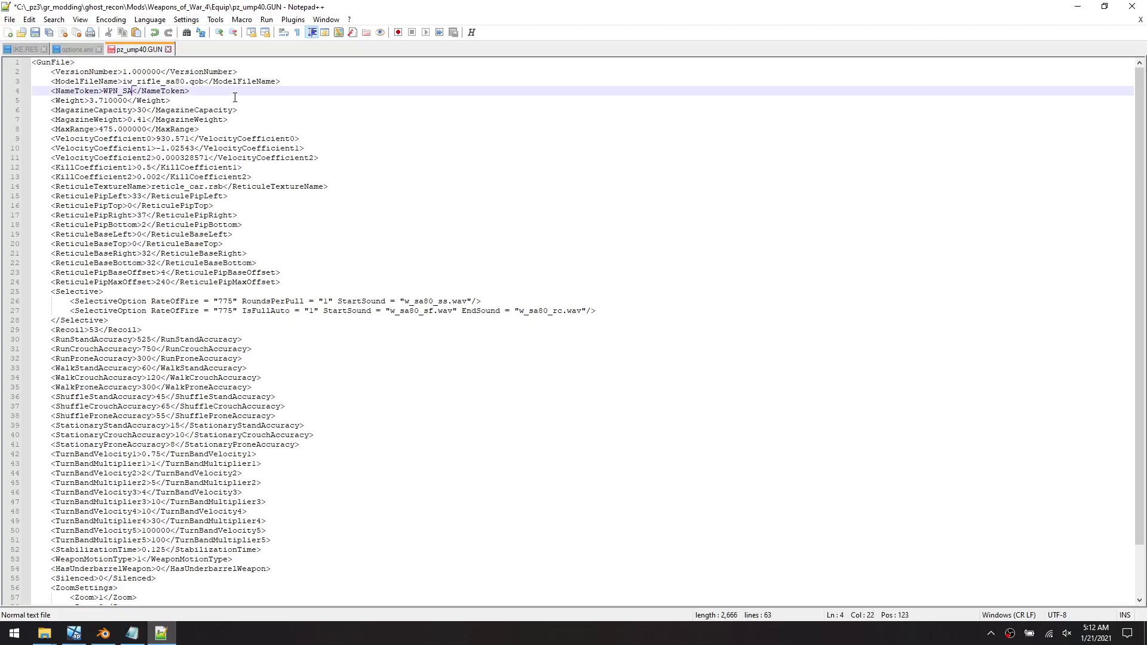
pyautogui.write('PZ_UMP40')
# Set the gun file's ModelFileName to pz_ump40.qob
pyautogui.click(185, 81)
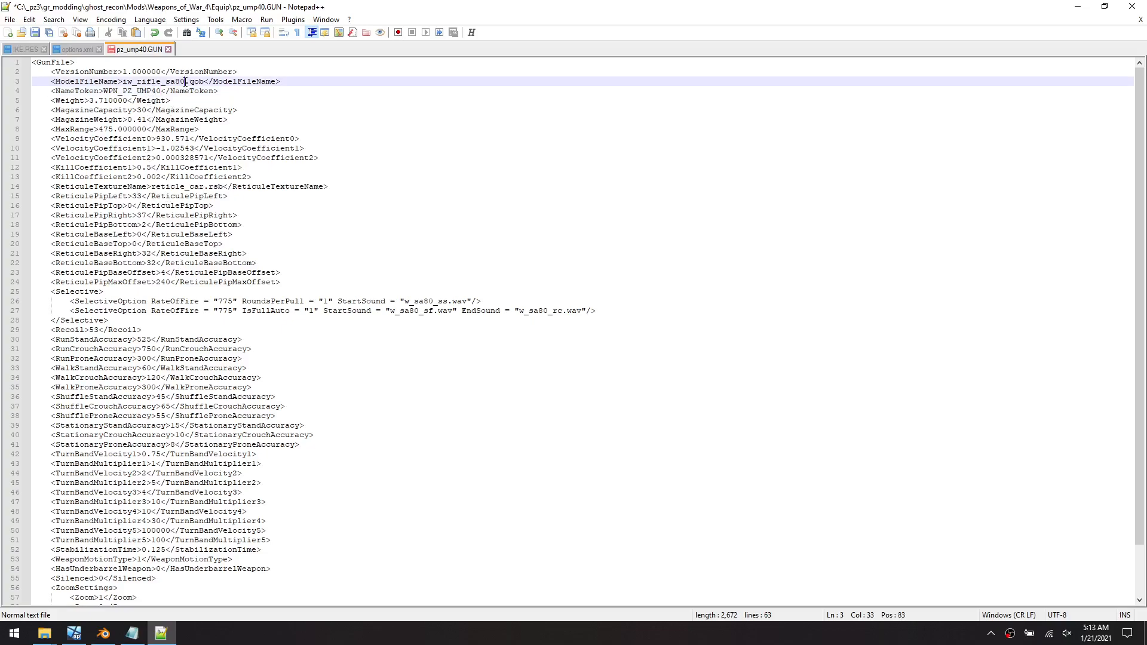
pyautogui.moveTo(185, 82); pyautogui.dragTo(127, 83)
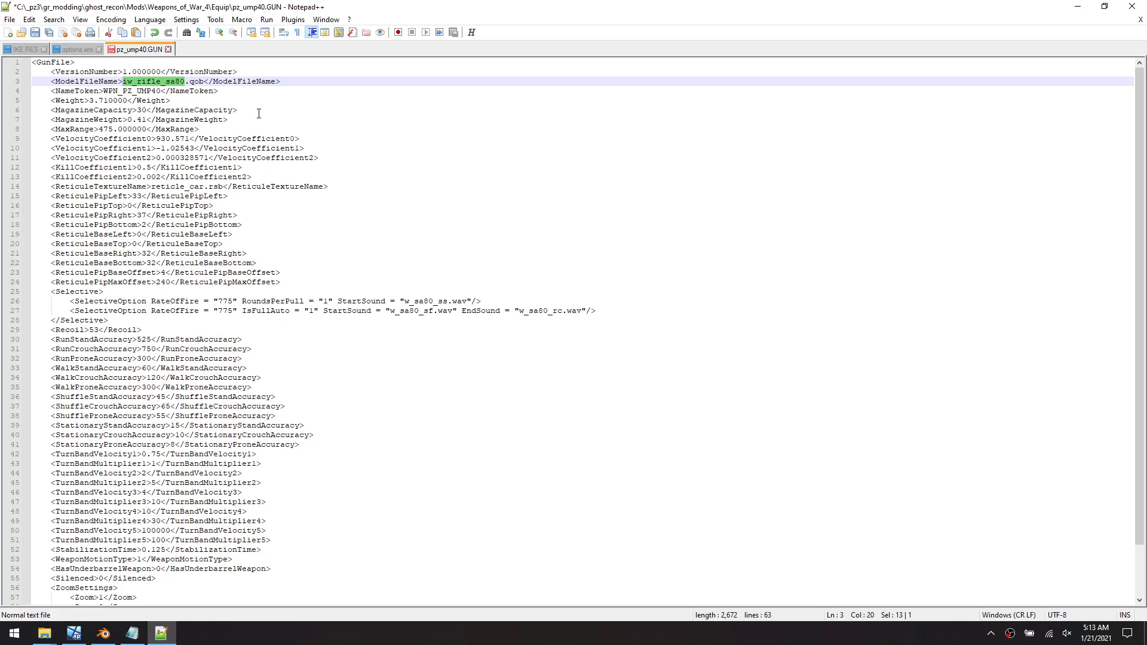
pyautogui.write('pz_ump40')
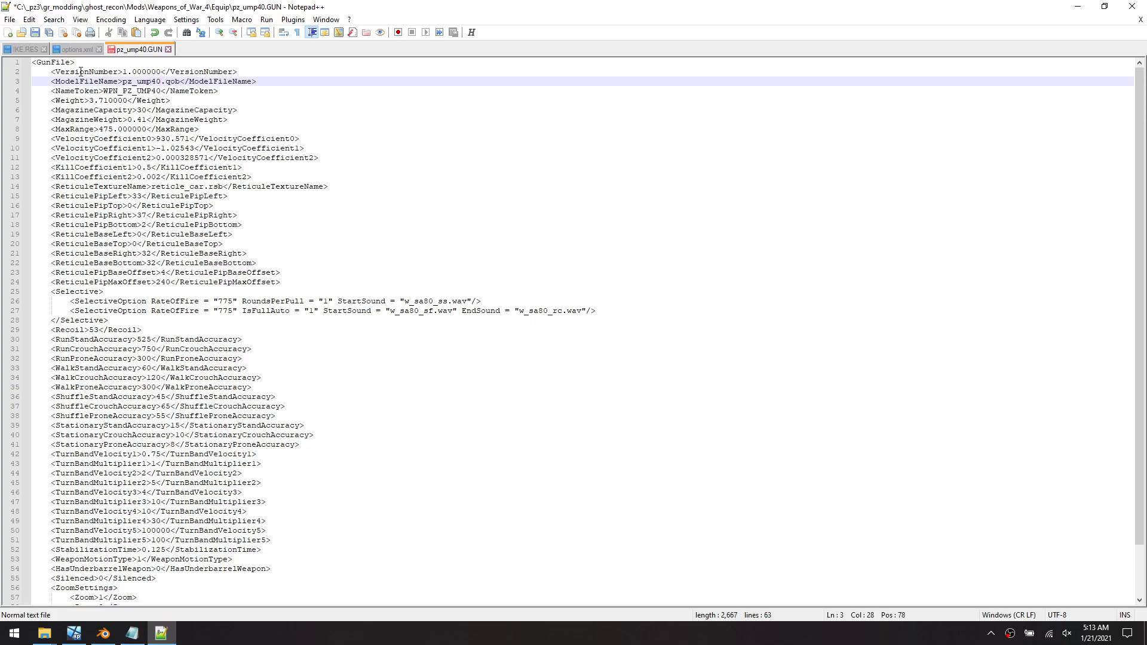
# Save the pz_ump40 gun file, then close all open documents and the text editor
pyautogui.click(34, 32)
pyautogui.click(46, 51)
pyautogui.click(44, 50)
pyautogui.click(46, 50)
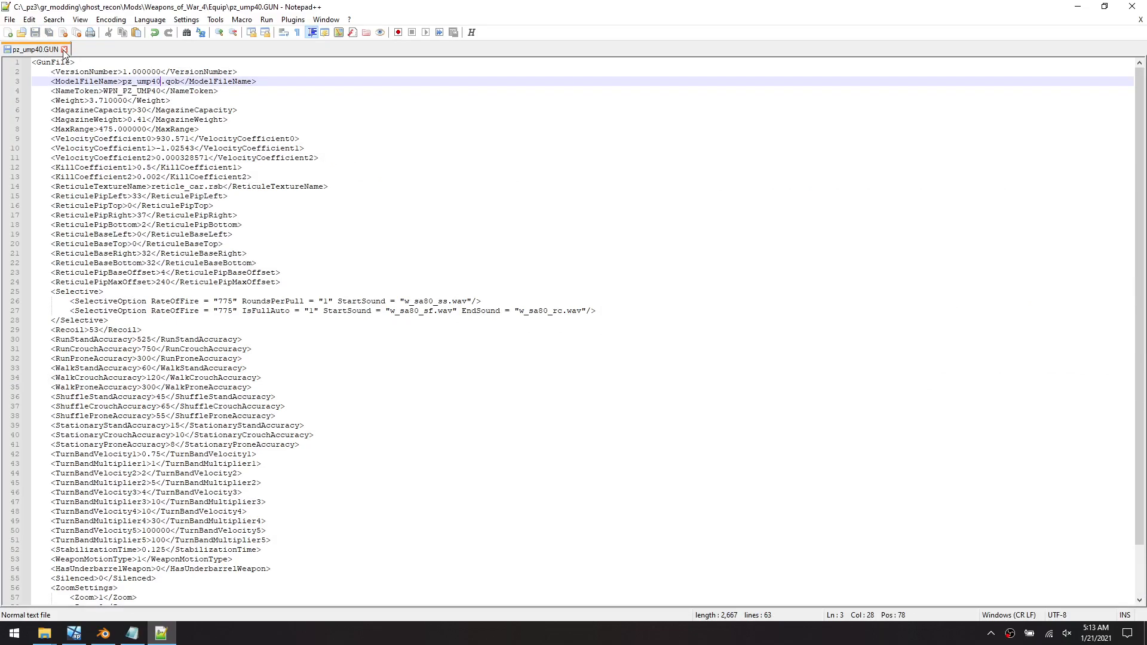
pyautogui.click(64, 50)
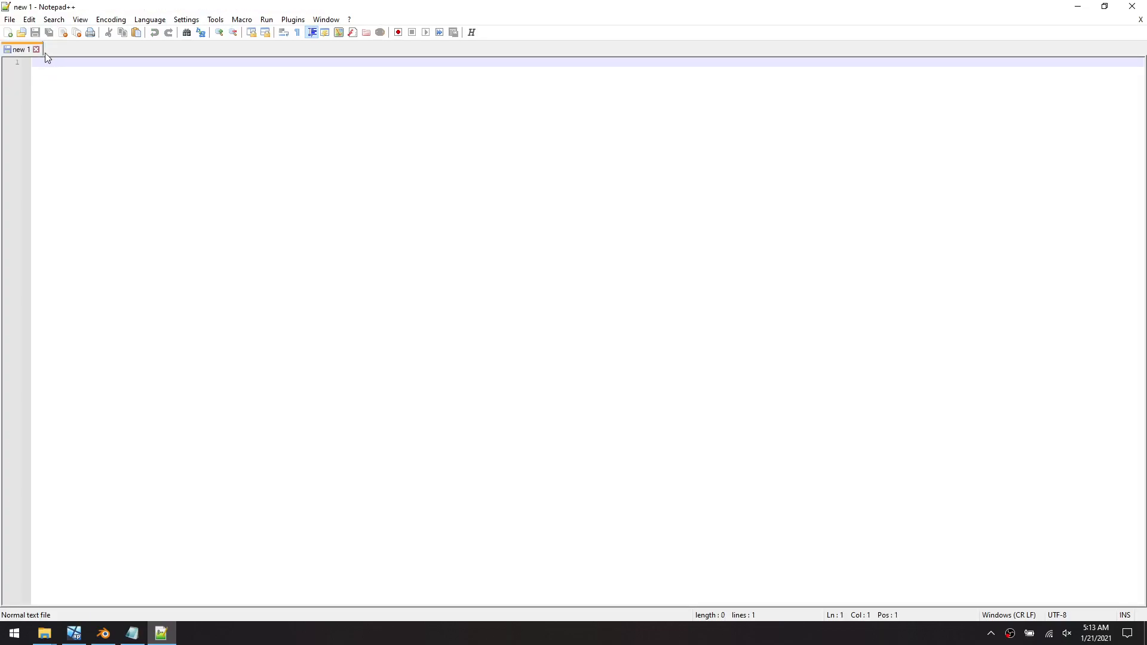
pyautogui.click(1132, 6)
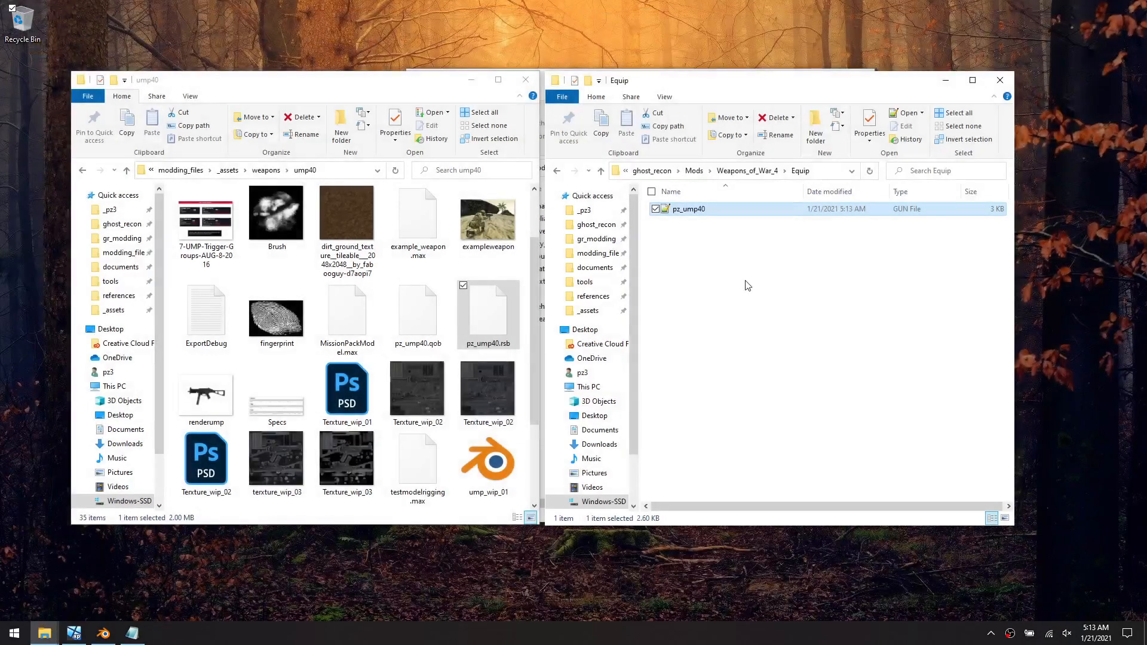
# Delete the ExportDebug text document from the Model folder of the Weapons_of_War_4 mod
pyautogui.press('BackSpace')
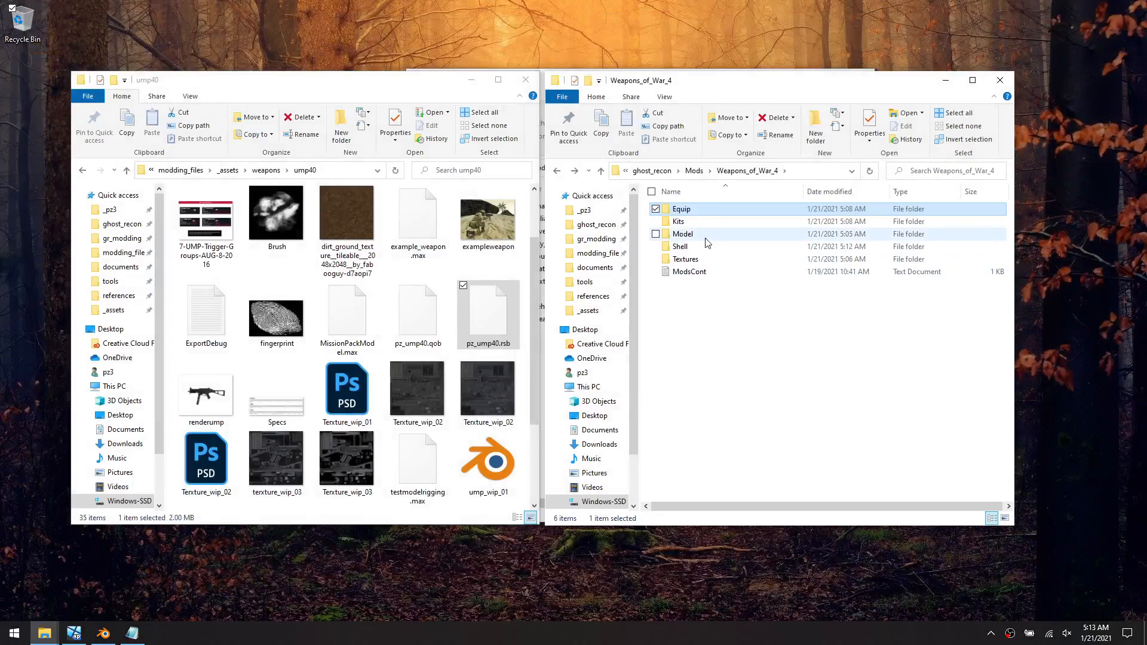
pyautogui.doubleClick(697, 233)
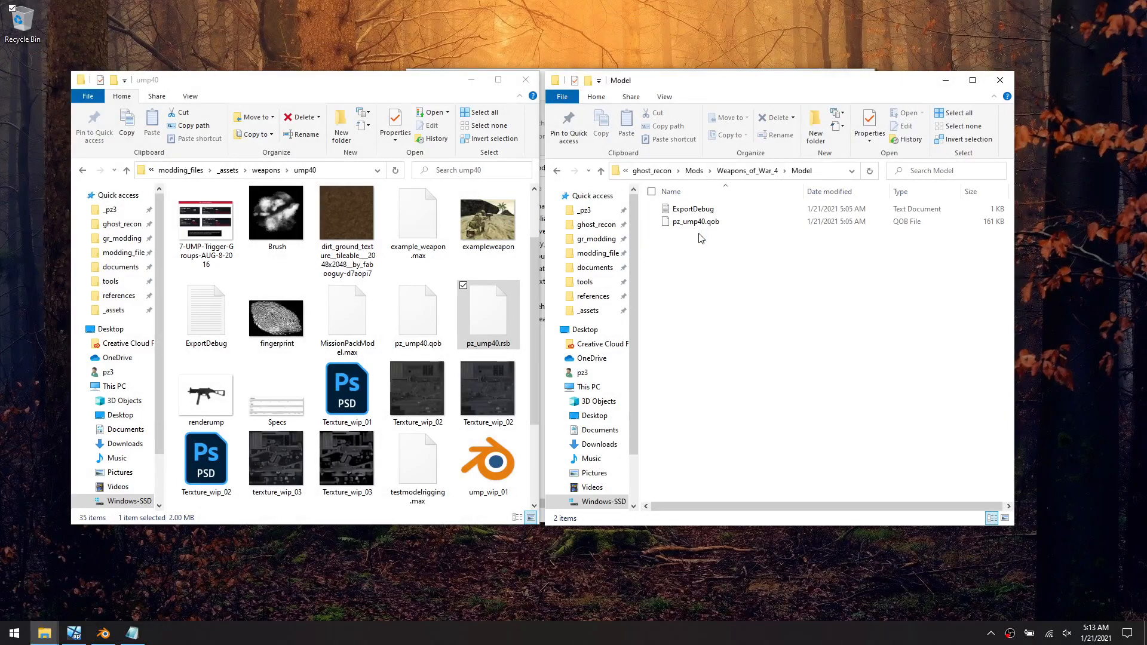
pyautogui.click(690, 228)
pyautogui.click(706, 210)
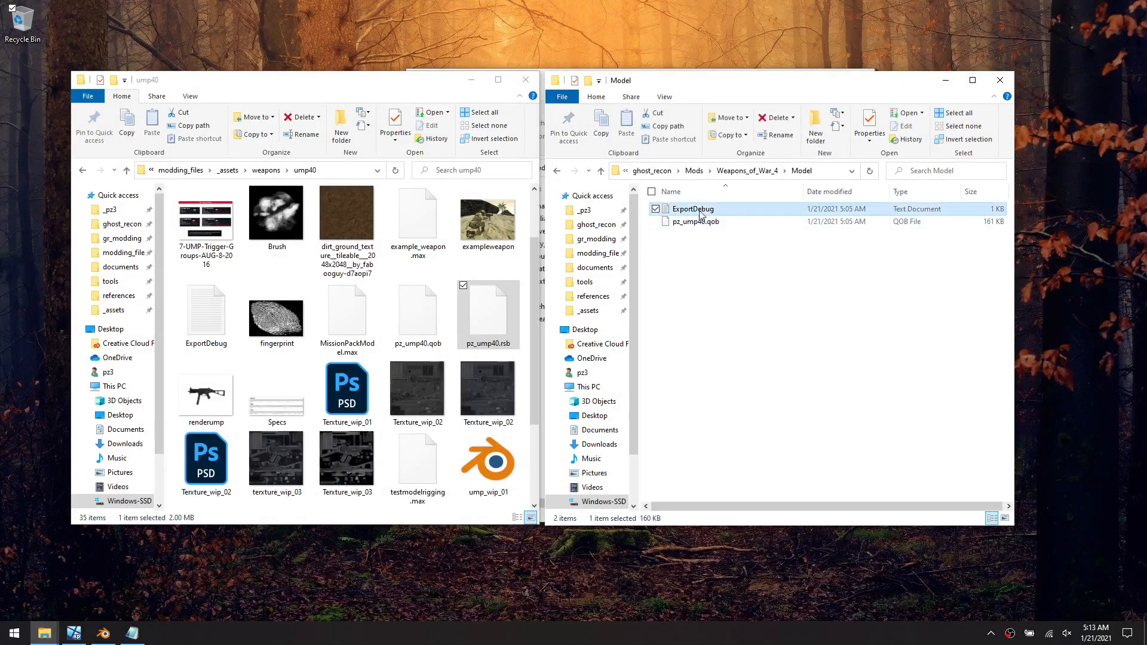
pyautogui.press('Delete')
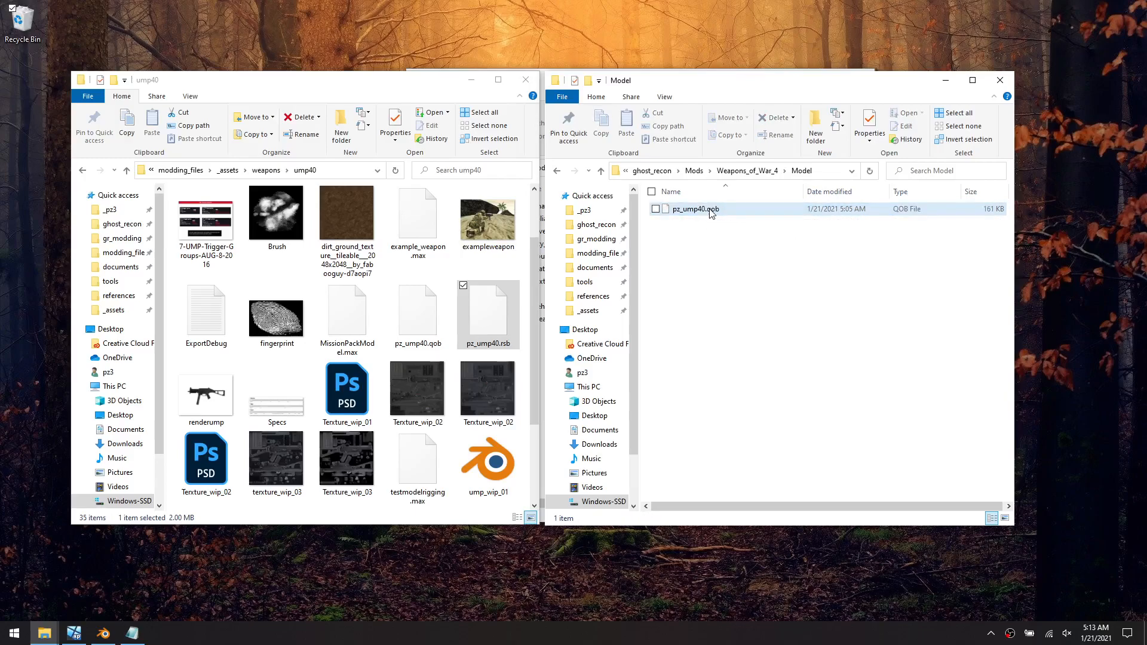
# Compare the Strings document in the mod's Shell folder with the strings files in the game's Data Shell folder
pyautogui.hotkey('alt', 'Left')
pyautogui.doubleClick(697, 247)
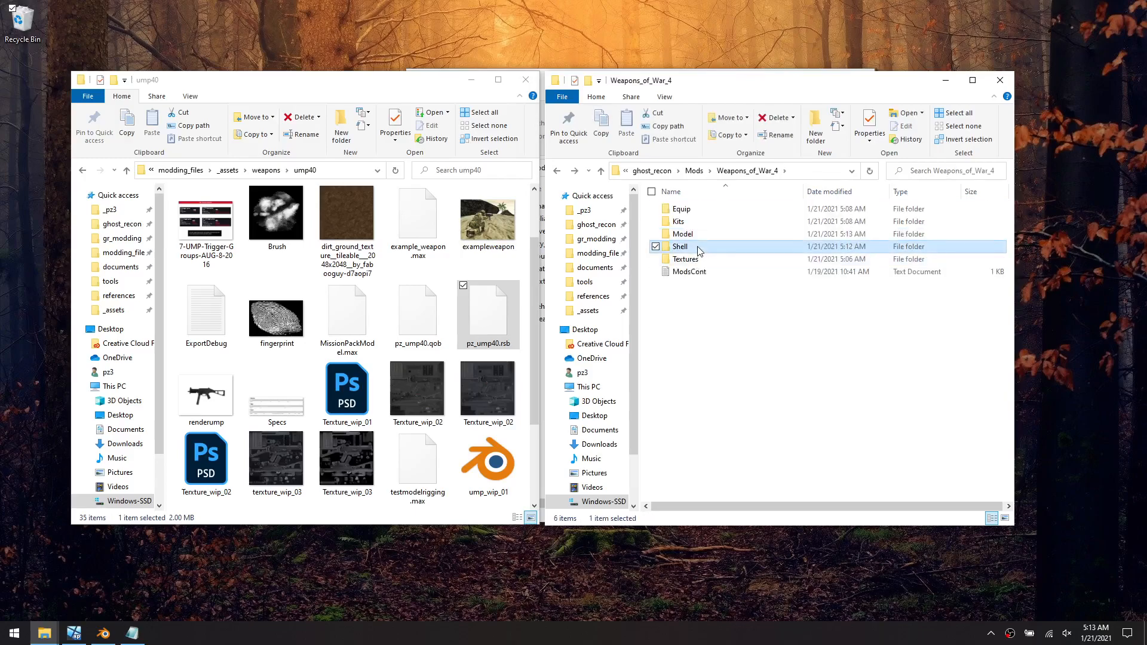
pyautogui.click(687, 213)
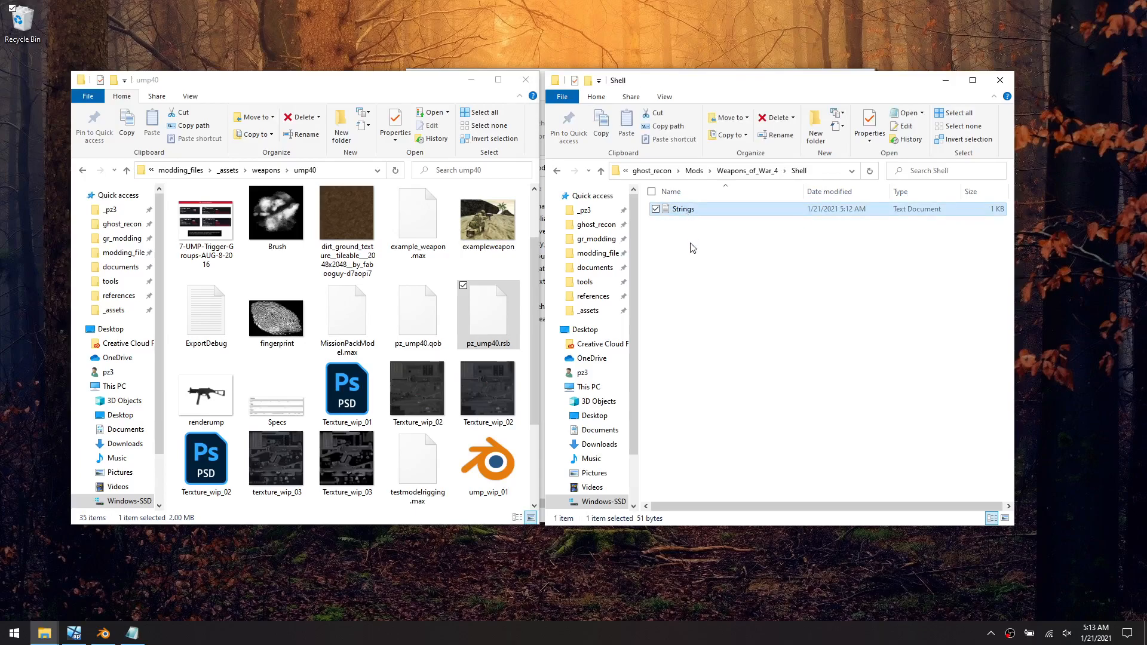
pyautogui.hotkey('alt', 'Left')
pyautogui.hotkey('alt', 'Left')
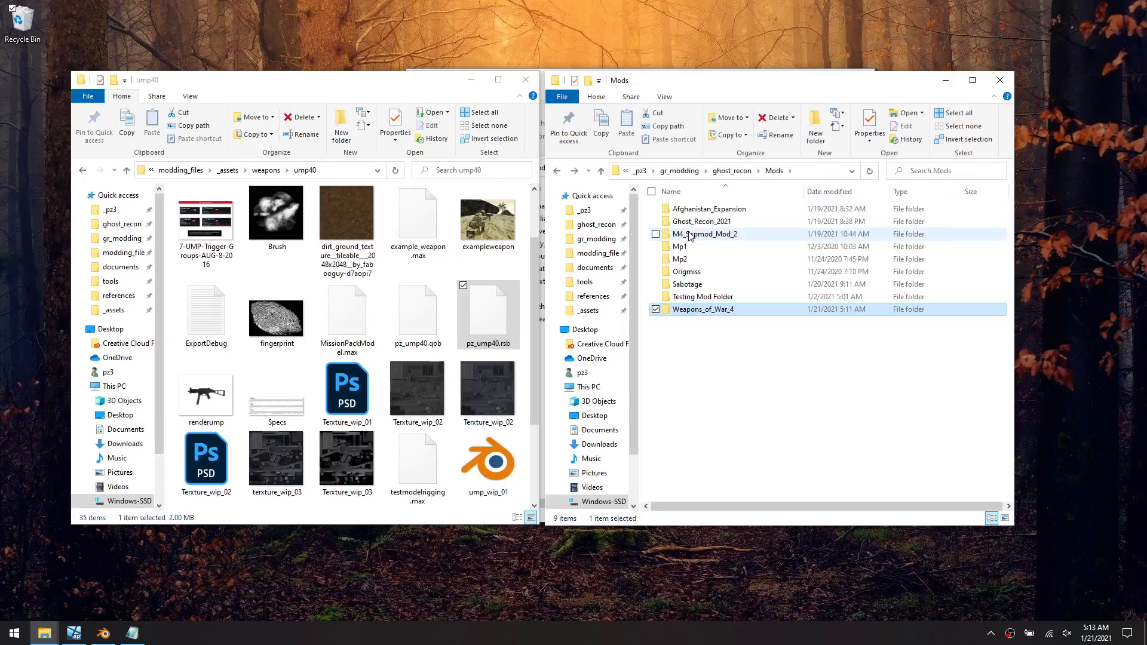
pyautogui.hotkey('alt', 'Left')
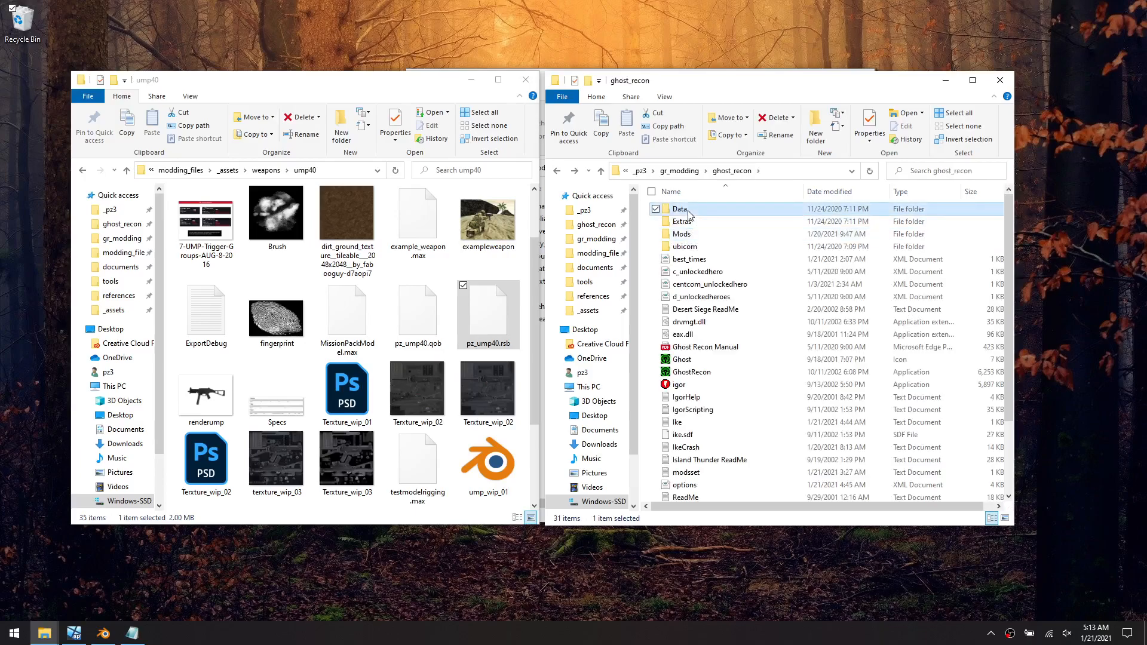
pyautogui.hotkey('alt', 'Left')
pyautogui.doubleClick(706, 247)
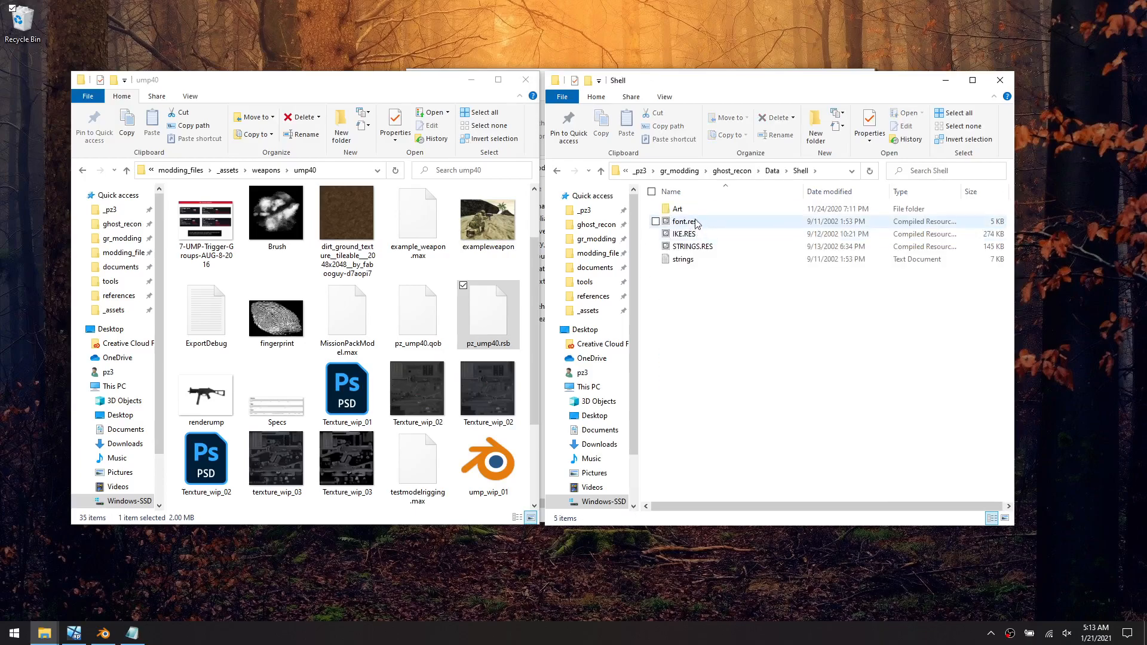
pyautogui.hotkey('alt', 'Left')
pyautogui.hotkey('alt', 'Left')
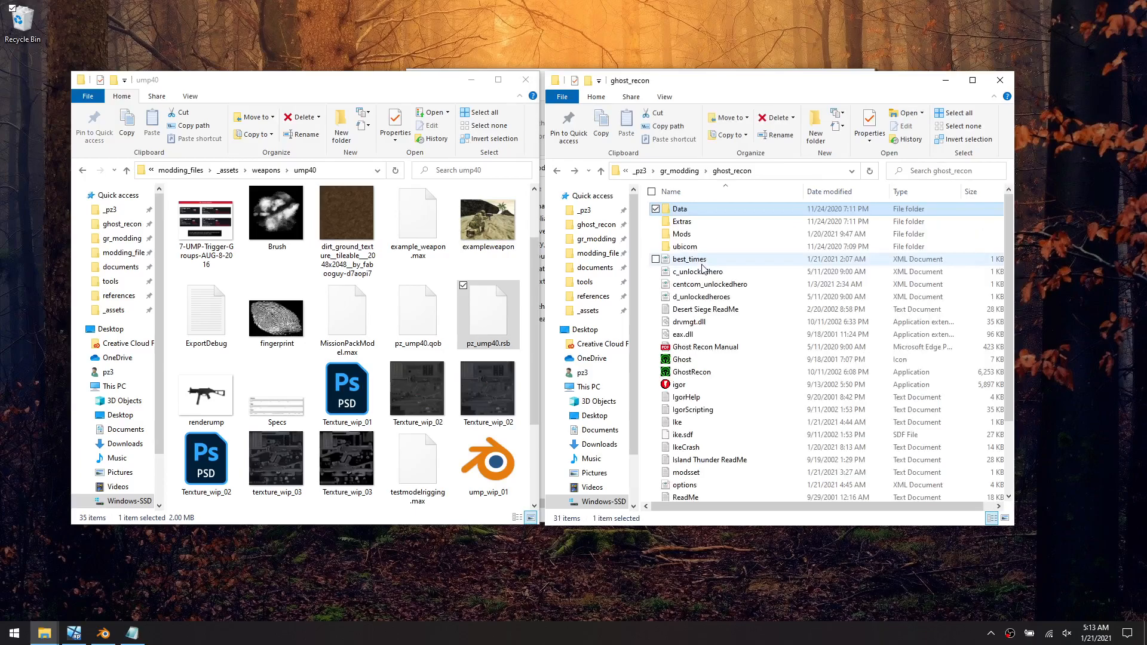
# Check the Origmiss folder among the installed mods for a comparable strings file
pyautogui.doubleClick(697, 238)
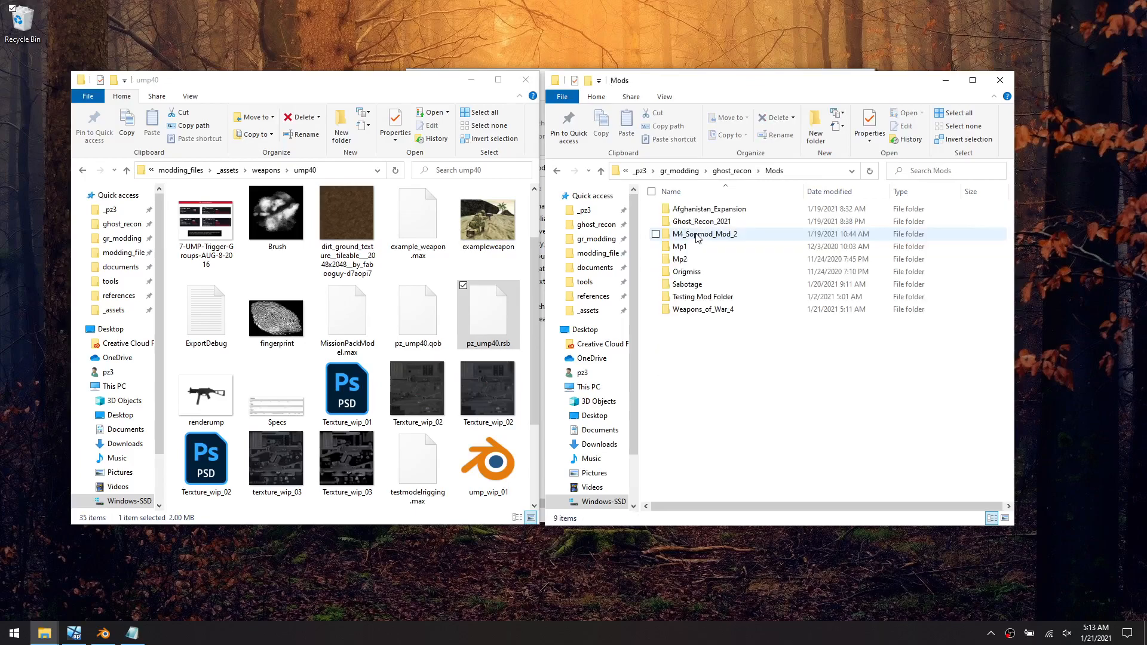
pyautogui.click(707, 275)
pyautogui.doubleClick(706, 276)
pyautogui.hotkey('alt', 'Left')
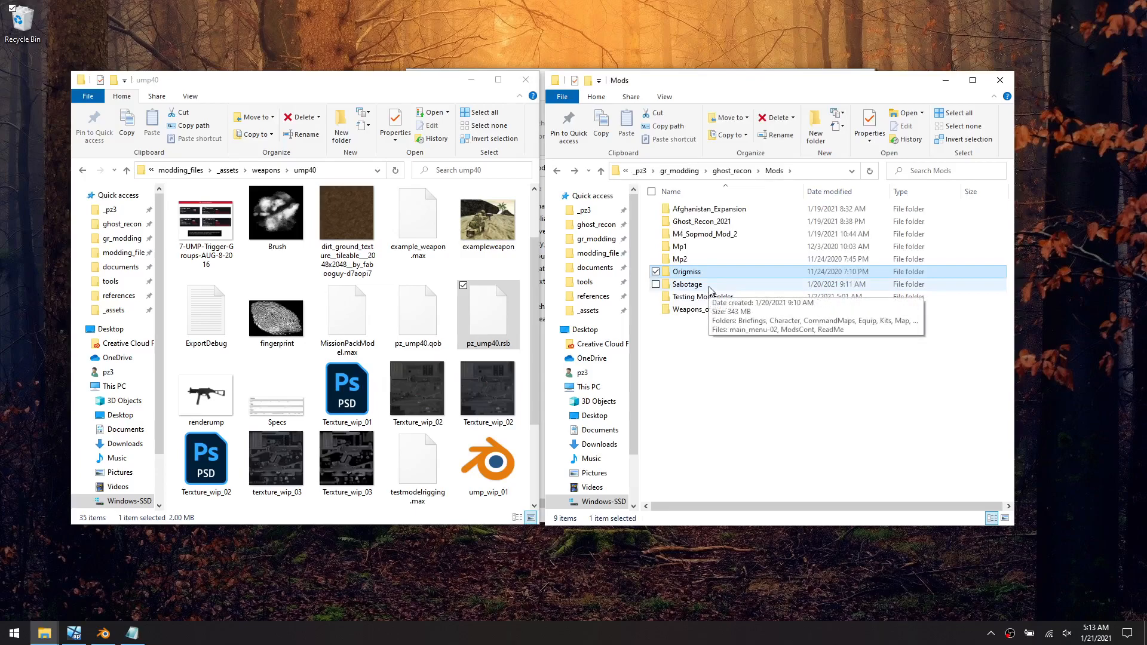
pyautogui.click(717, 238)
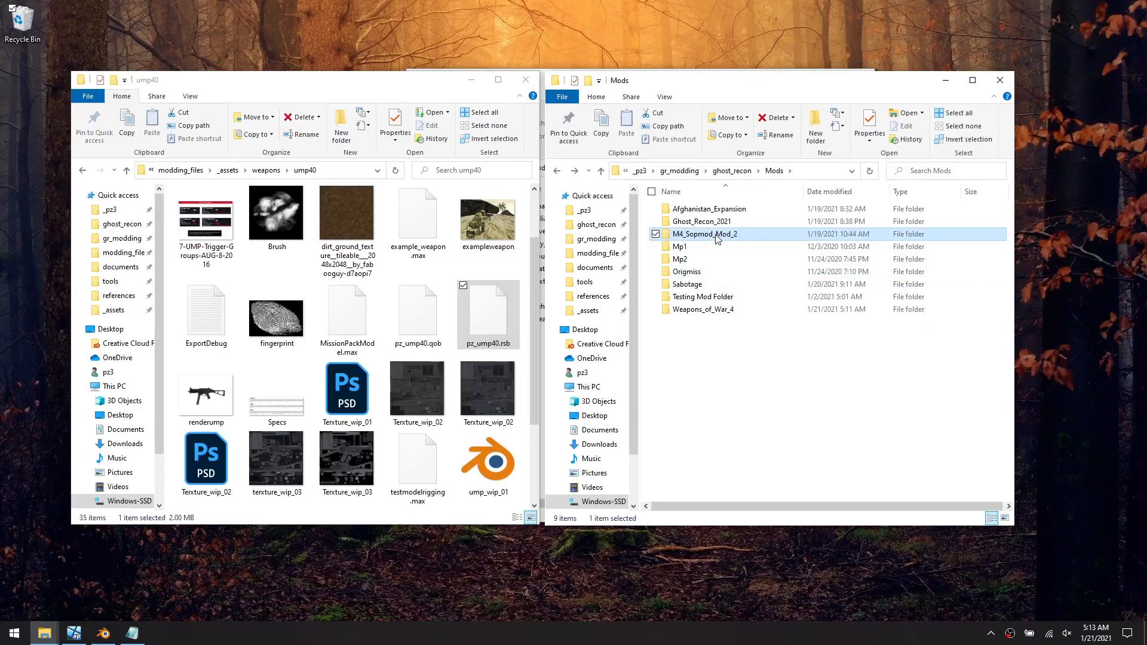
# Rename the Strings document in the Weapons_of_War_4 Shell folder in lowercase, like the game's own strings file
pyautogui.doubleClick(703, 309)
pyautogui.click(687, 247)
pyautogui.doubleClick(690, 247)
pyautogui.click(685, 211)
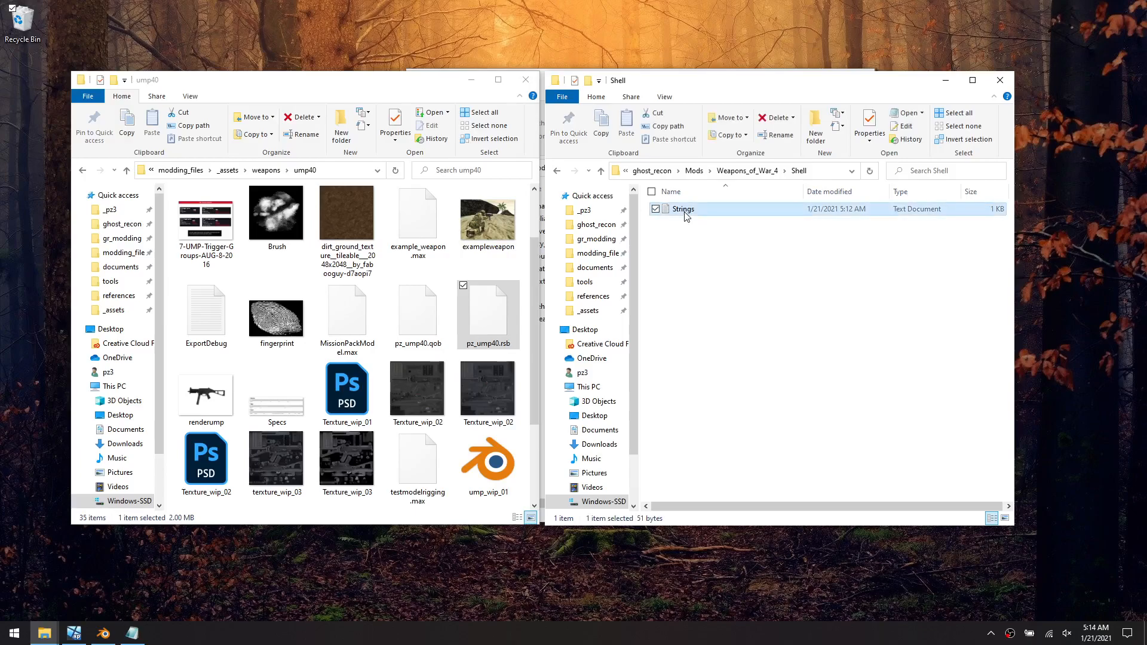
pyautogui.click(685, 210)
pyautogui.write('string')
pyautogui.press('Return')
pyautogui.click(716, 263)
# Return to the ghost_recon folder and launch the GhostRecon application
pyautogui.press('BackSpace')
pyautogui.press('BackSpace')
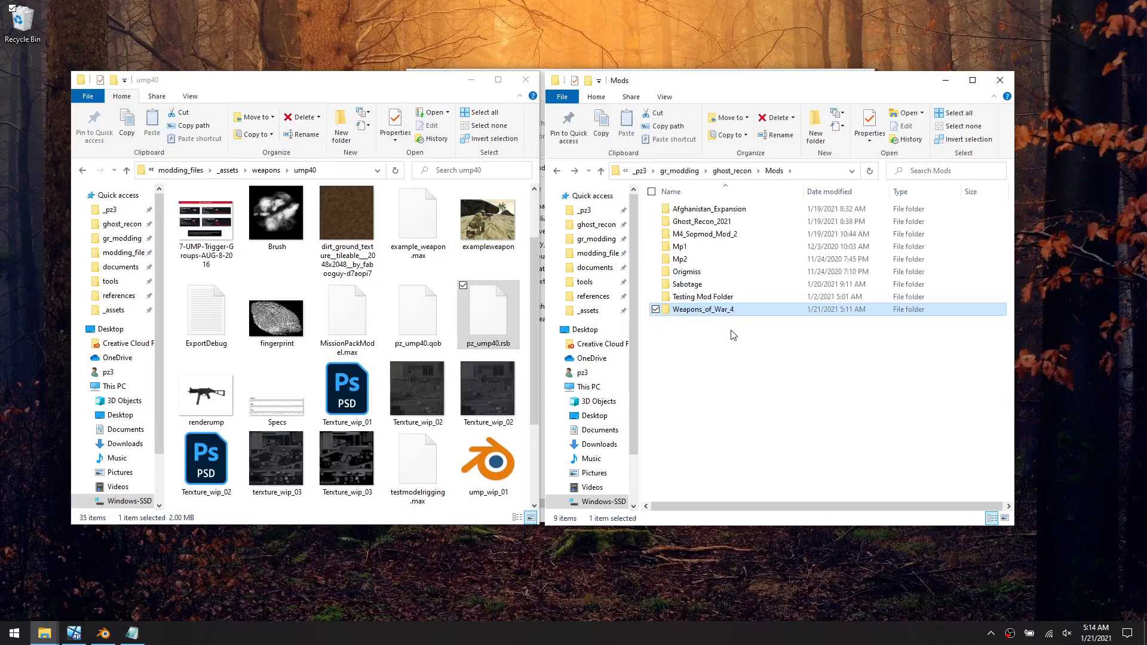
pyautogui.press('BackSpace')
pyautogui.click(717, 377)
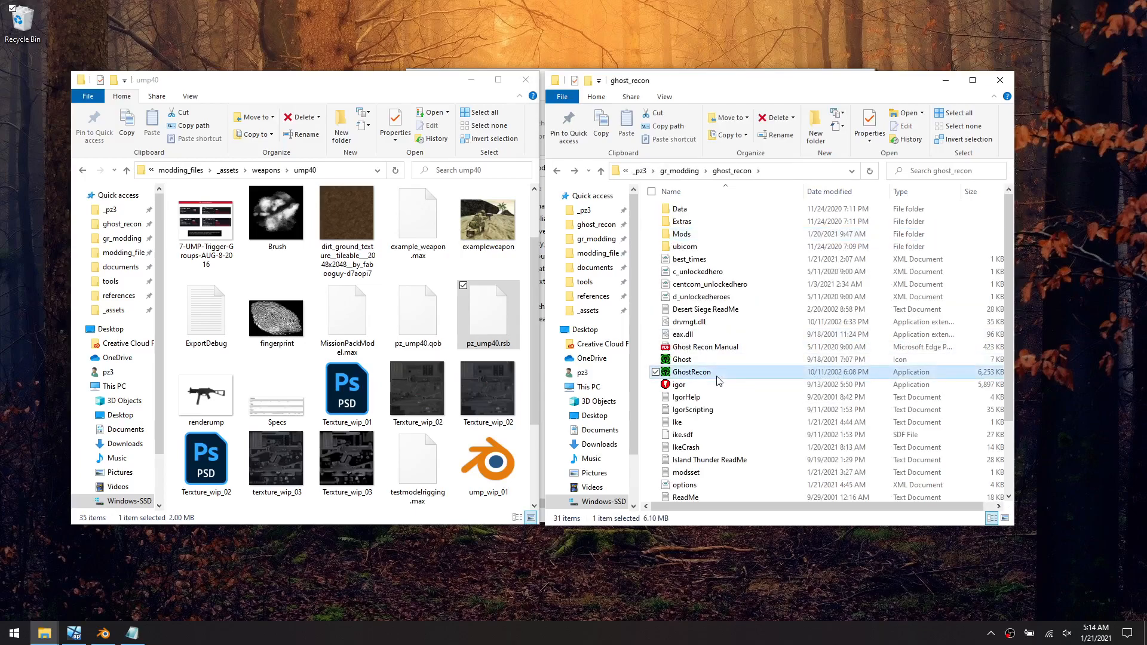
pyautogui.doubleClick(717, 379)
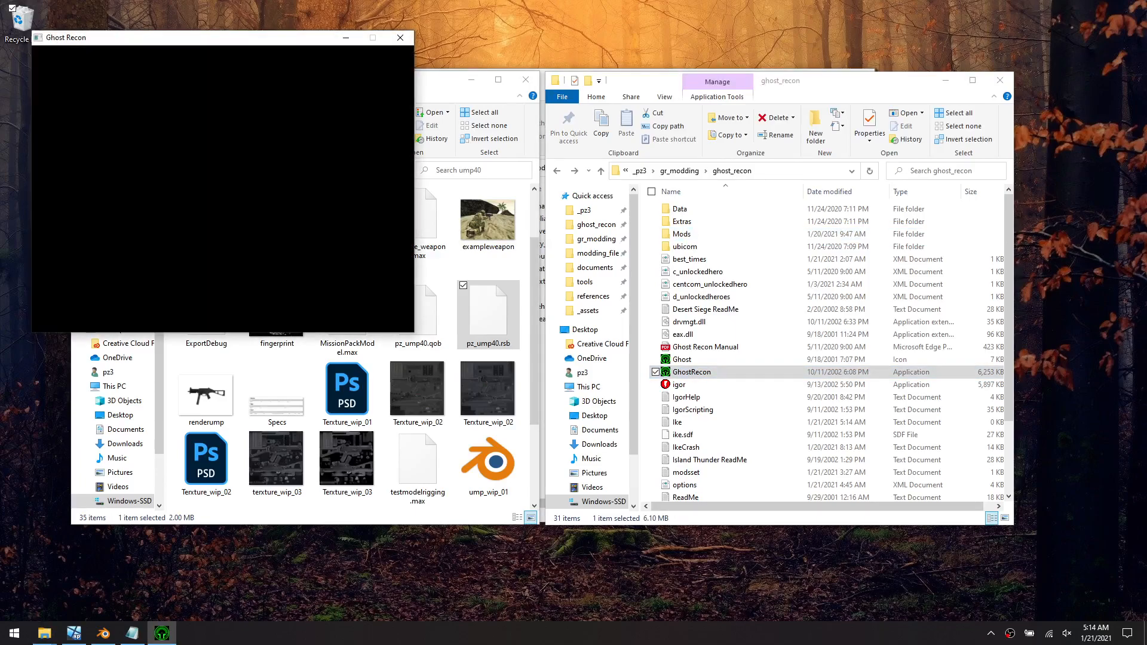
# Start a quick mission with the Firefight game type on the C02 Military Camp map
pyautogui.click(159, 237)
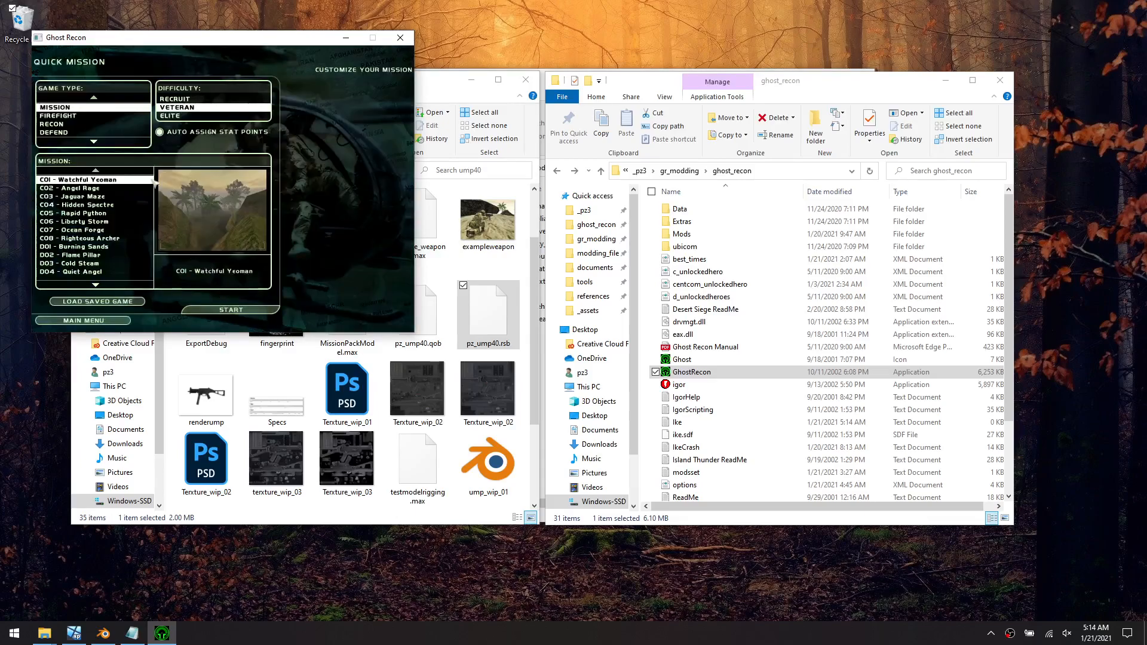
pyautogui.click(110, 115)
pyautogui.click(129, 197)
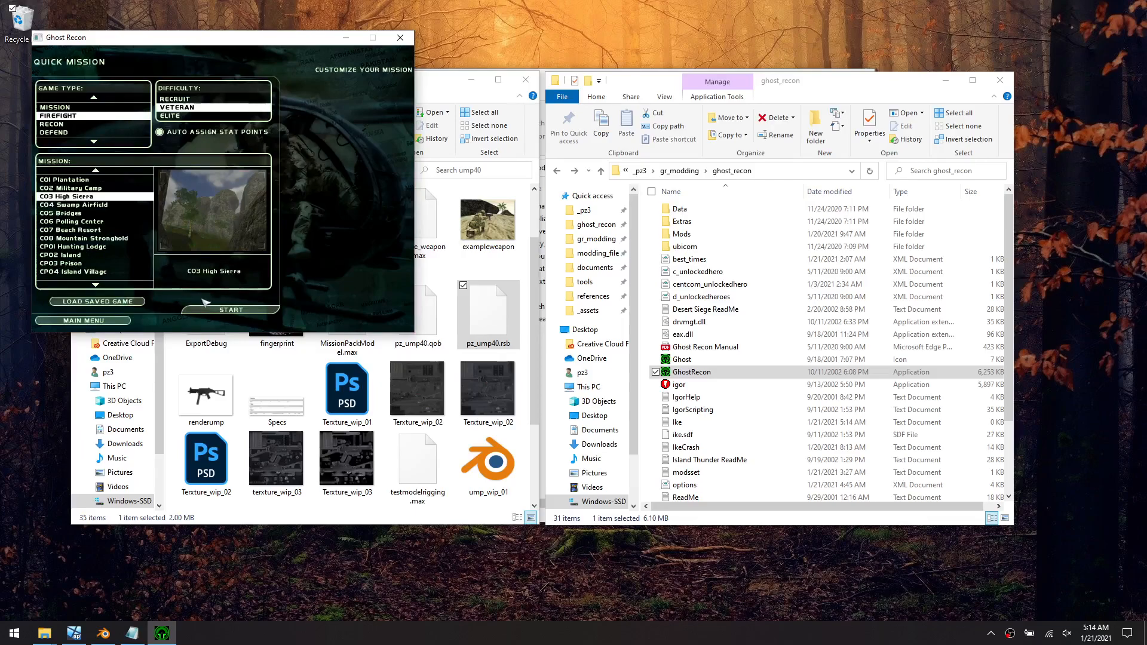
pyautogui.click(122, 188)
pyautogui.click(230, 309)
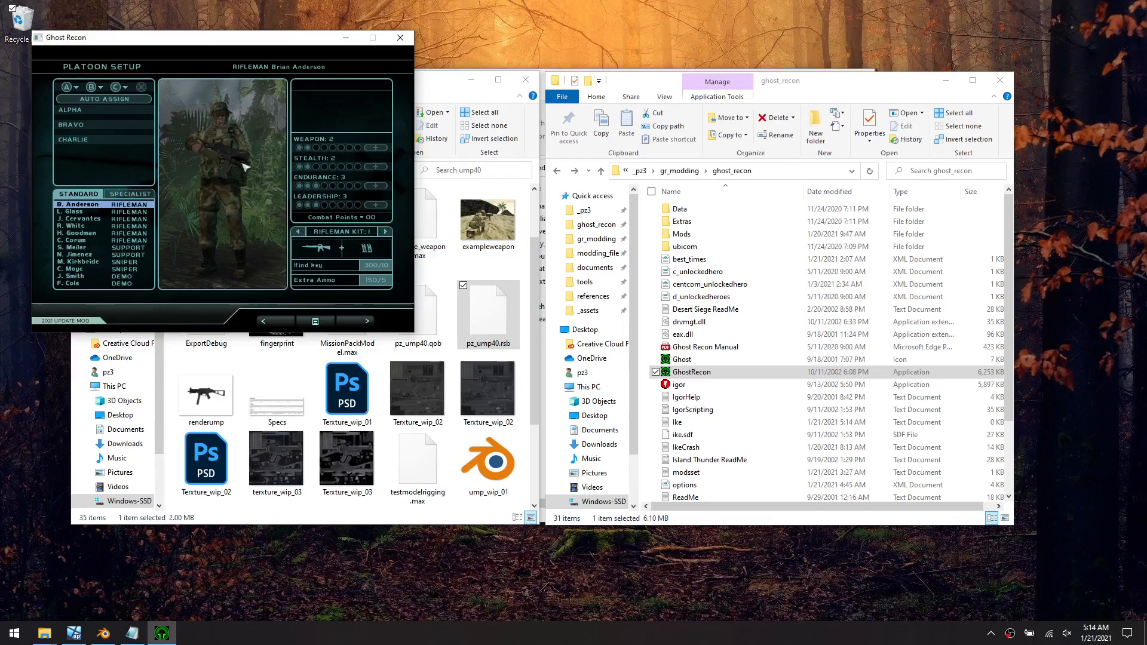
# Quit the mission from the platoon setup and close the game
pyautogui.click(321, 323)
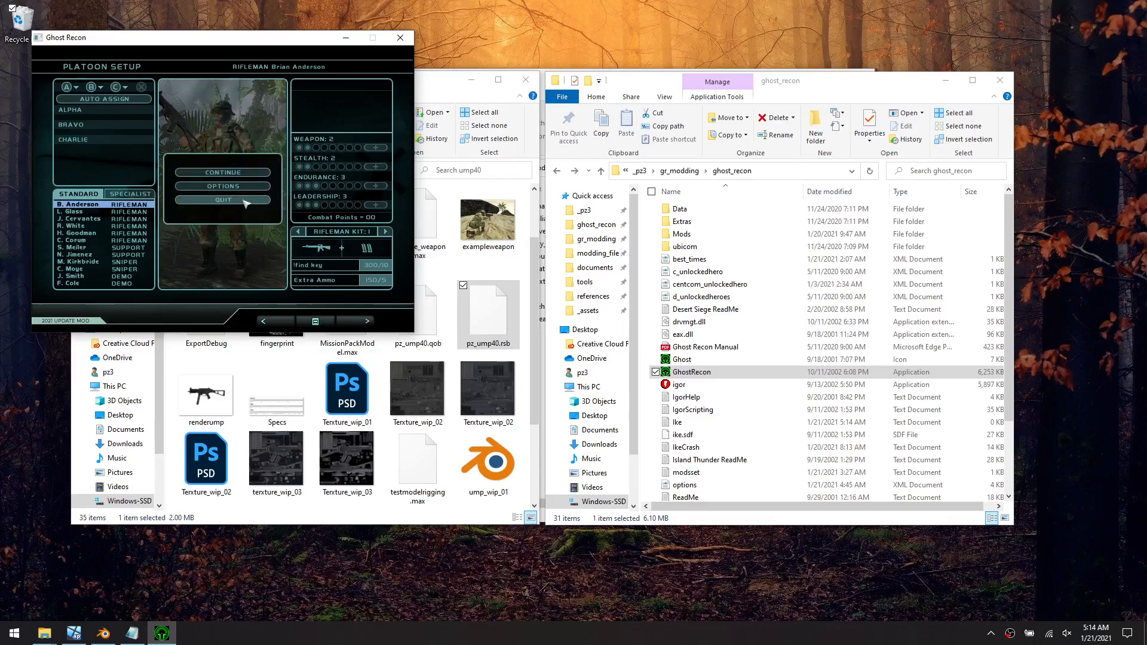
pyautogui.click(266, 200)
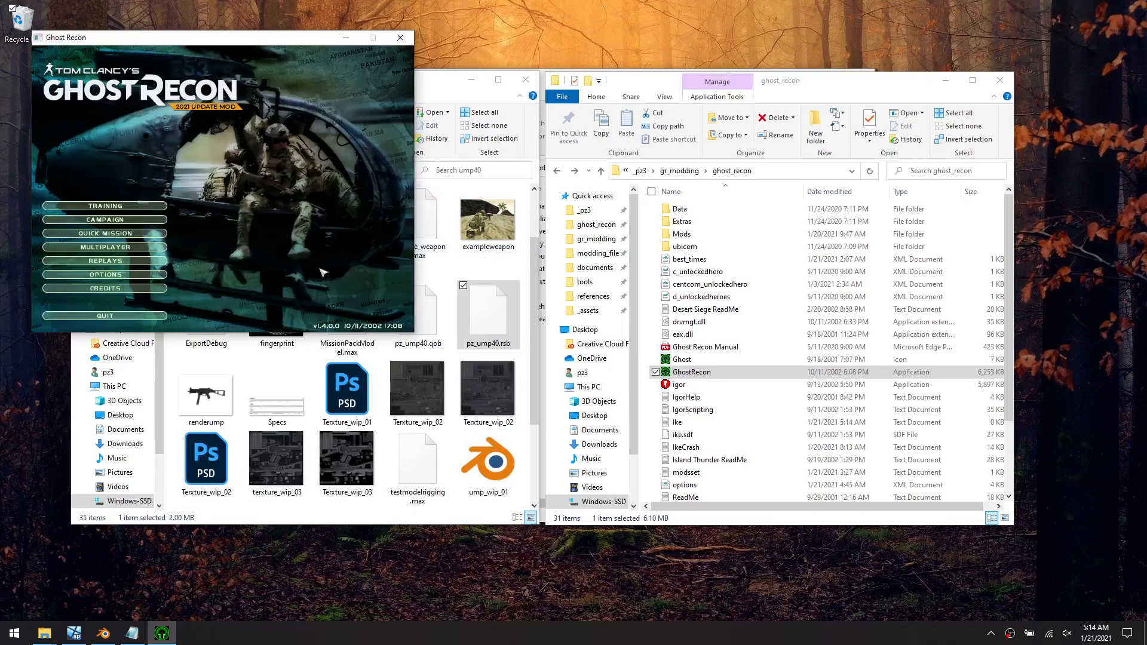
pyautogui.hotkey('alt', 'Tab')
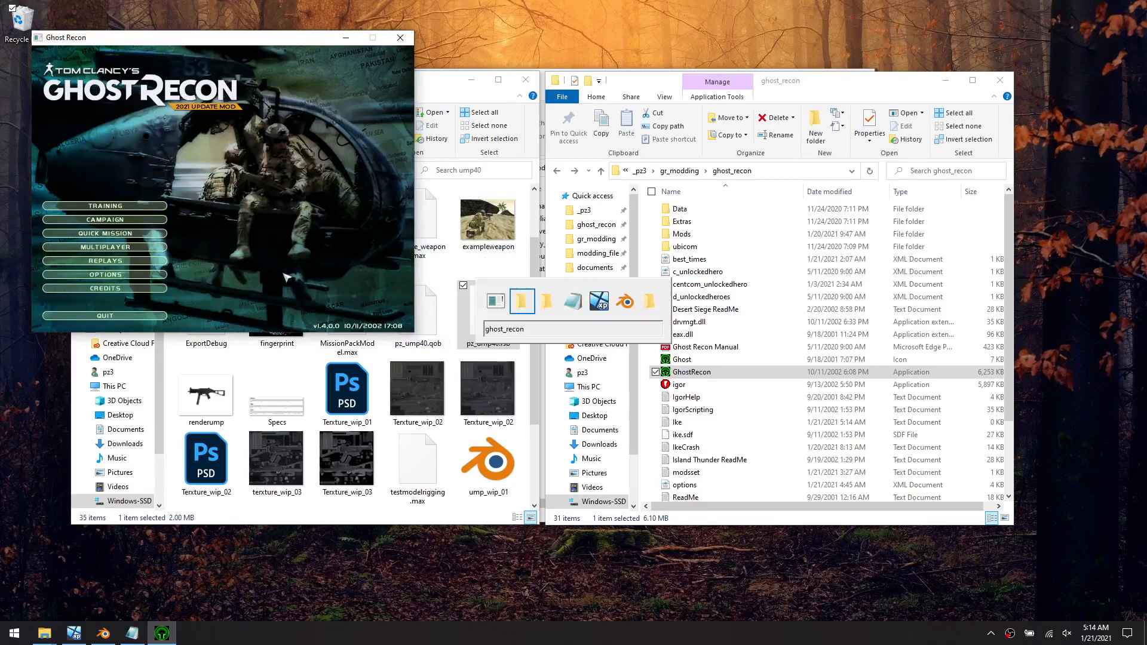
pyautogui.click(400, 37)
# Open the pz_ump40 gun file from the Weapons_of_War_4 Equip folder in a smaller window beside the folder
pyautogui.doubleClick(686, 234)
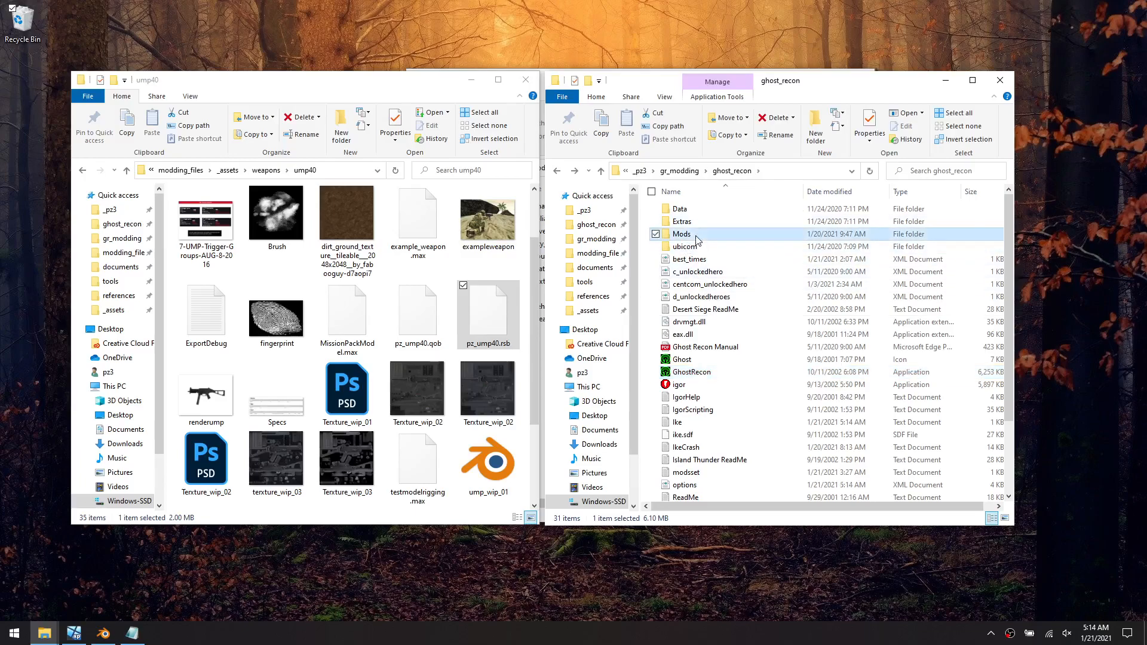
pyautogui.doubleClick(712, 310)
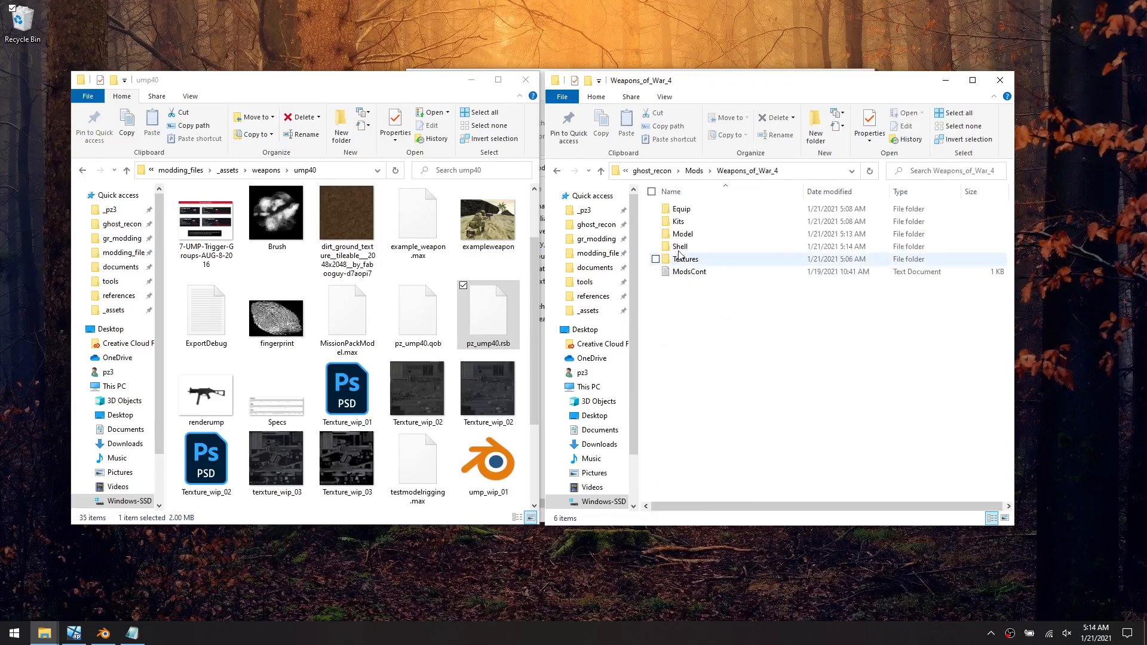
pyautogui.doubleClick(687, 215)
pyautogui.click(686, 214)
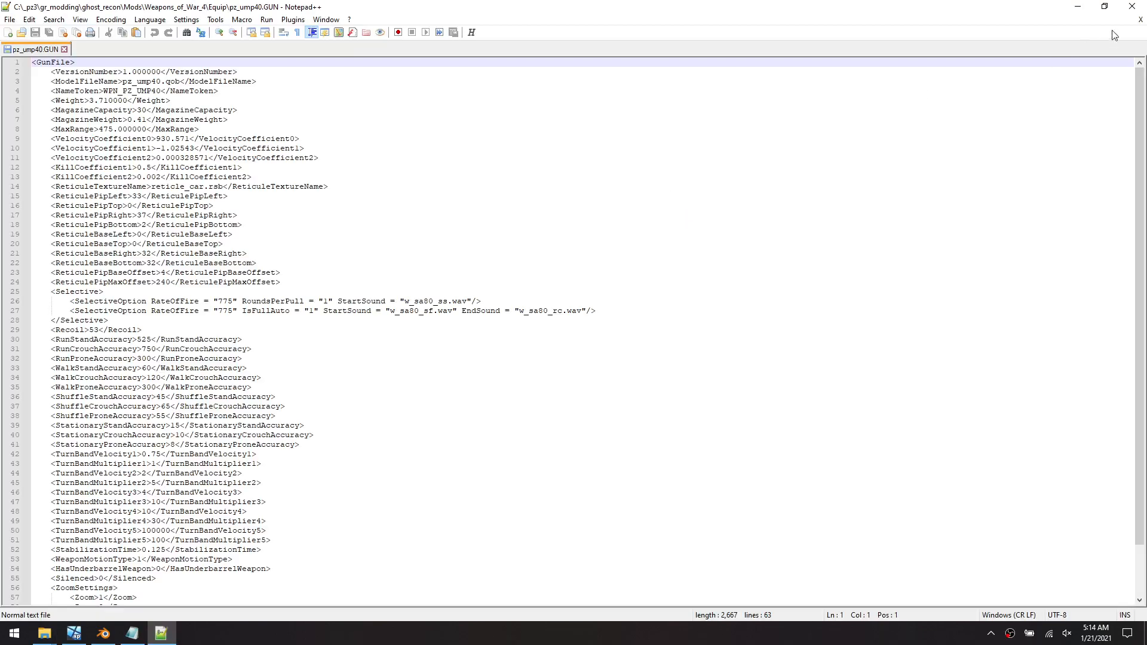
pyautogui.click(1104, 6)
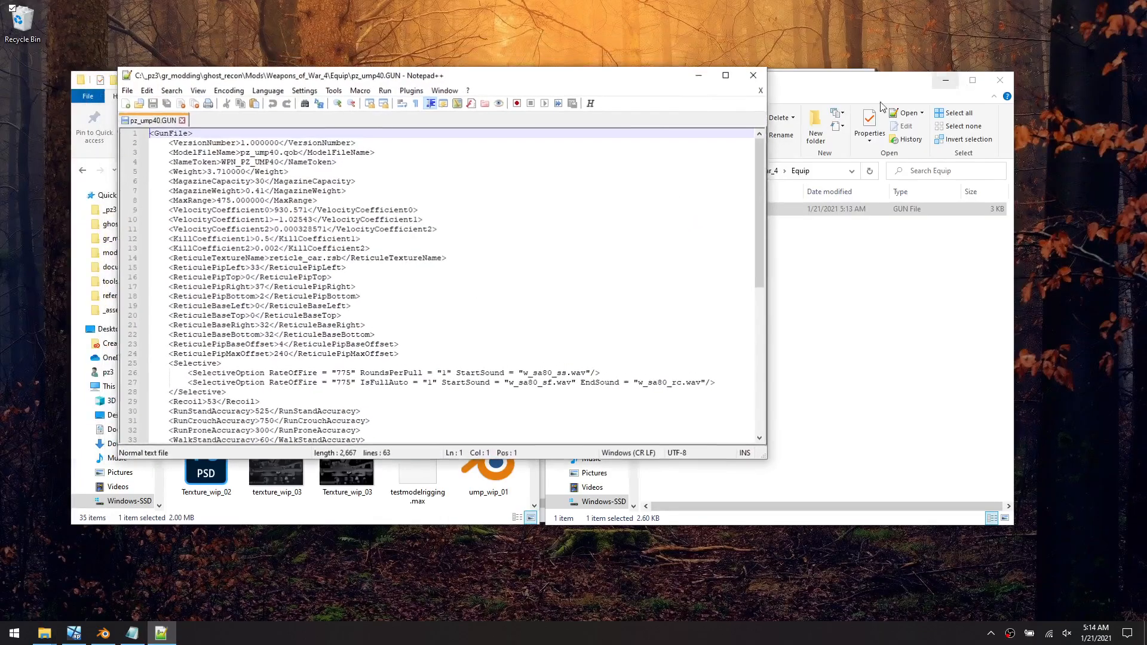
pyautogui.moveTo(622, 84); pyautogui.dragTo(527, 39)
# Open the string file in the Weapons_of_War_4 Shell folder, compare its WPN_PZ_UMP40 entry with the gun file's name token, and close it
pyautogui.click(755, 311)
pyautogui.press('BackSpace')
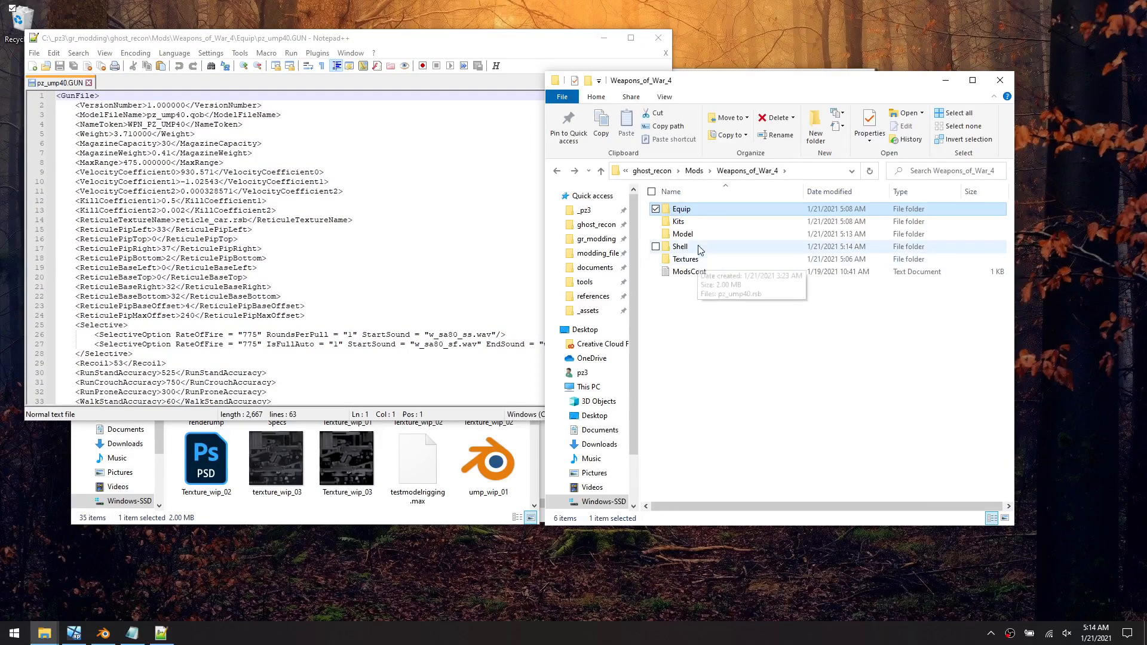
pyautogui.doubleClick(695, 248)
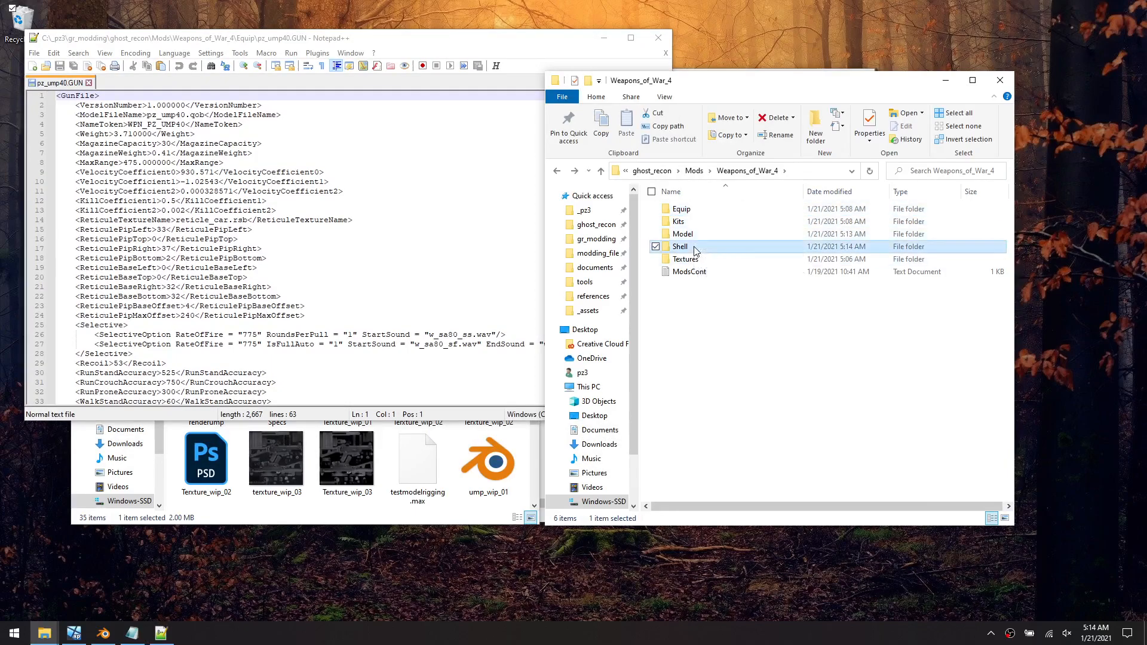
pyautogui.doubleClick(688, 209)
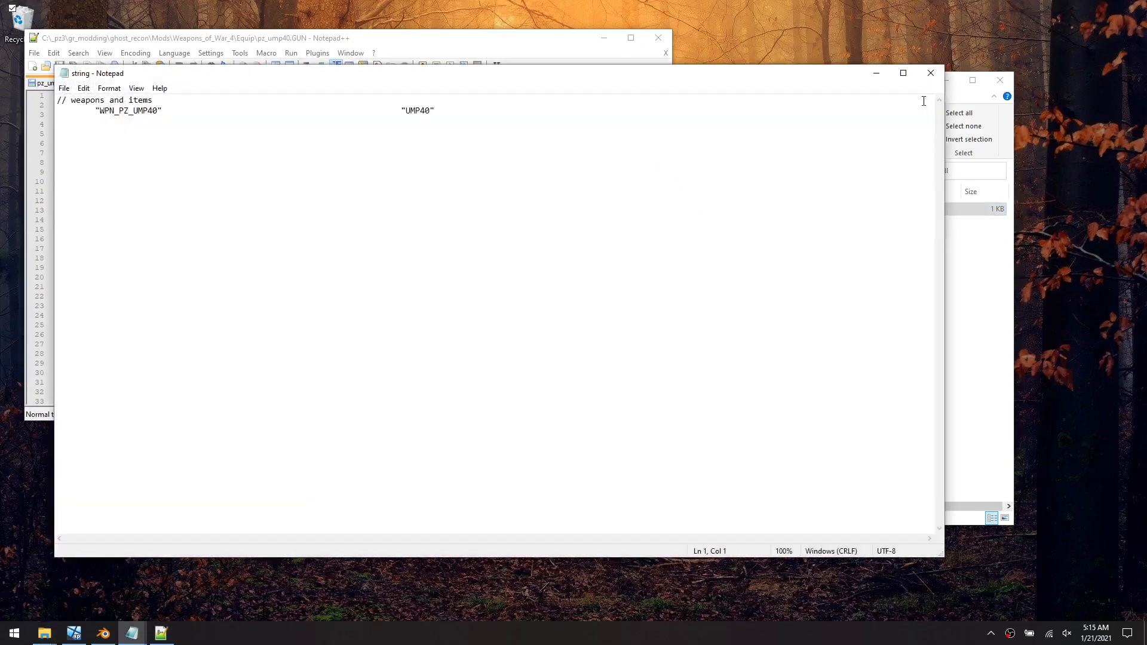
pyautogui.moveTo(830, 80); pyautogui.dragTo(917, 111)
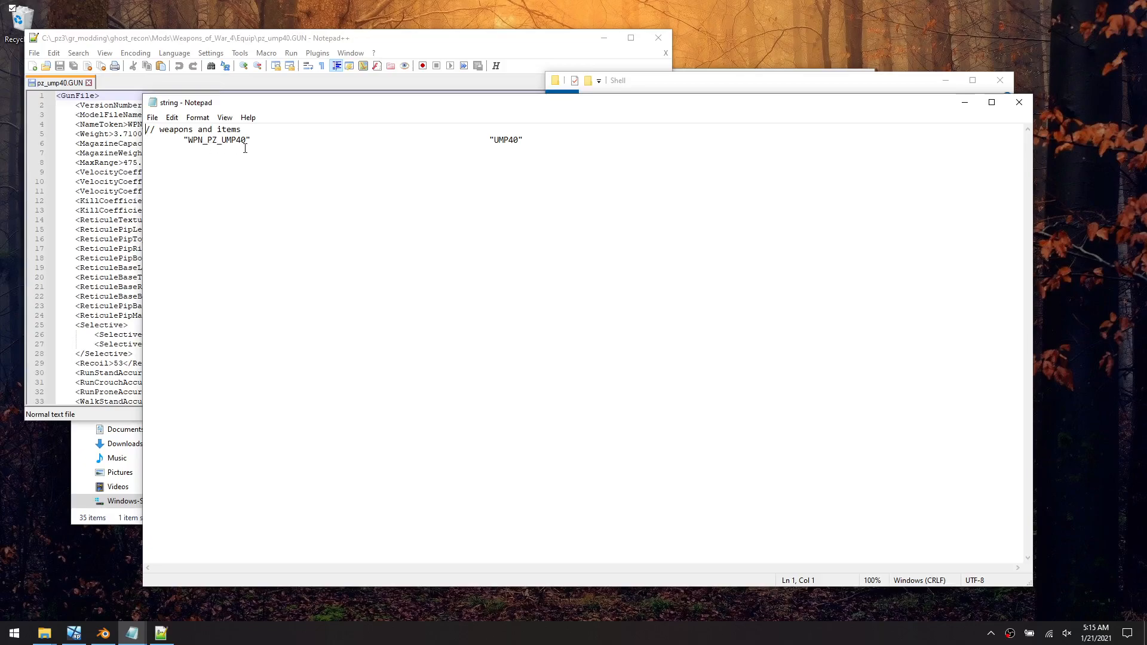
pyautogui.click(1019, 102)
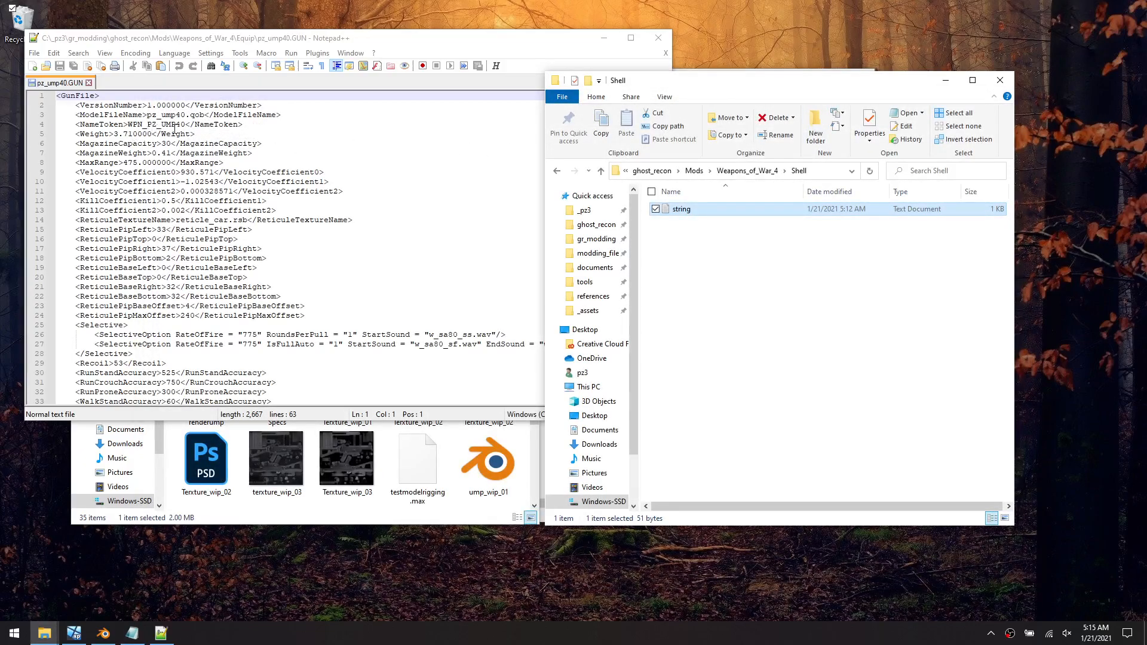
# Check how the original strings text file is named in the game's Data Shell folder, then return to the ghost_recon folder
pyautogui.click(711, 259)
pyautogui.press('BackSpace')
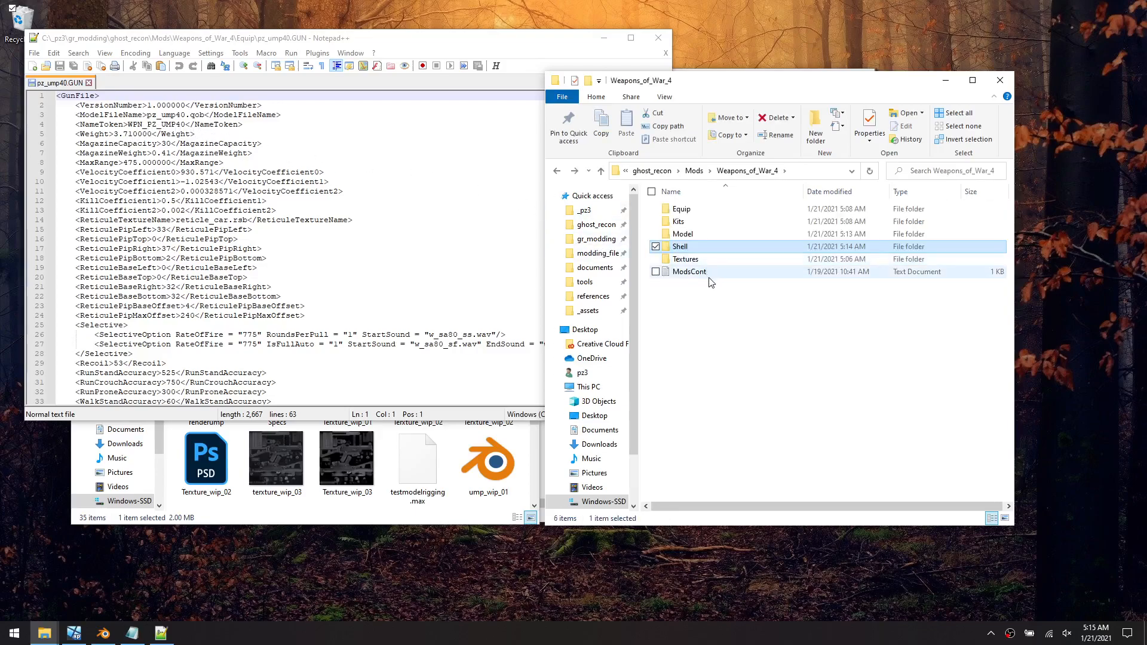
pyautogui.press('BackSpace')
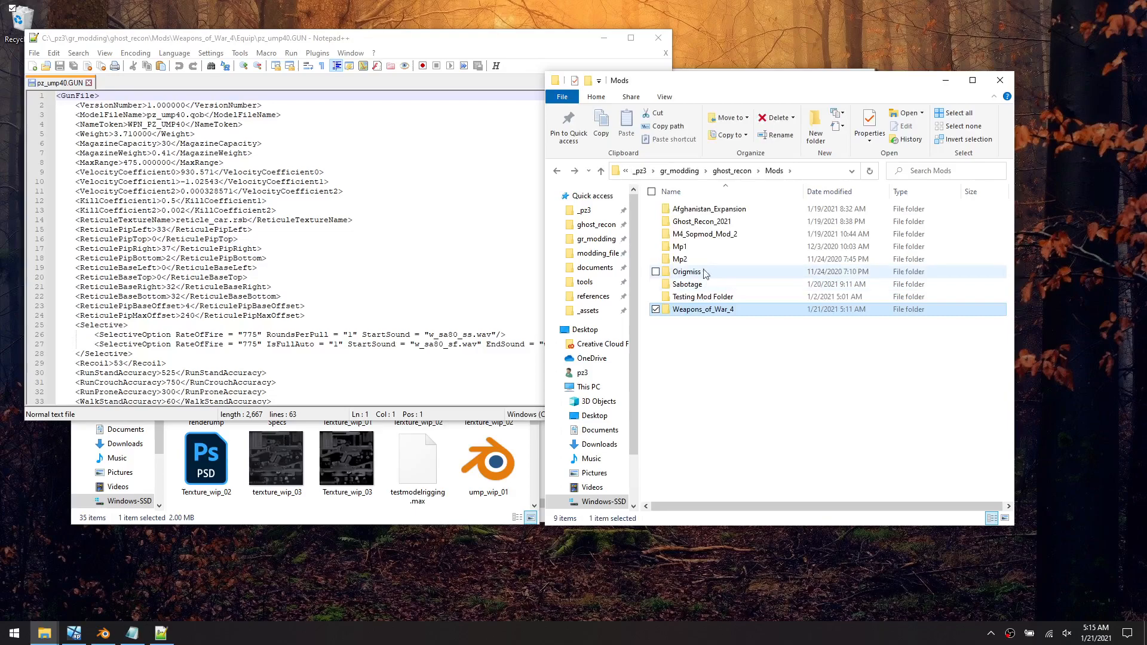
pyautogui.press('BackSpace')
pyautogui.doubleClick(701, 237)
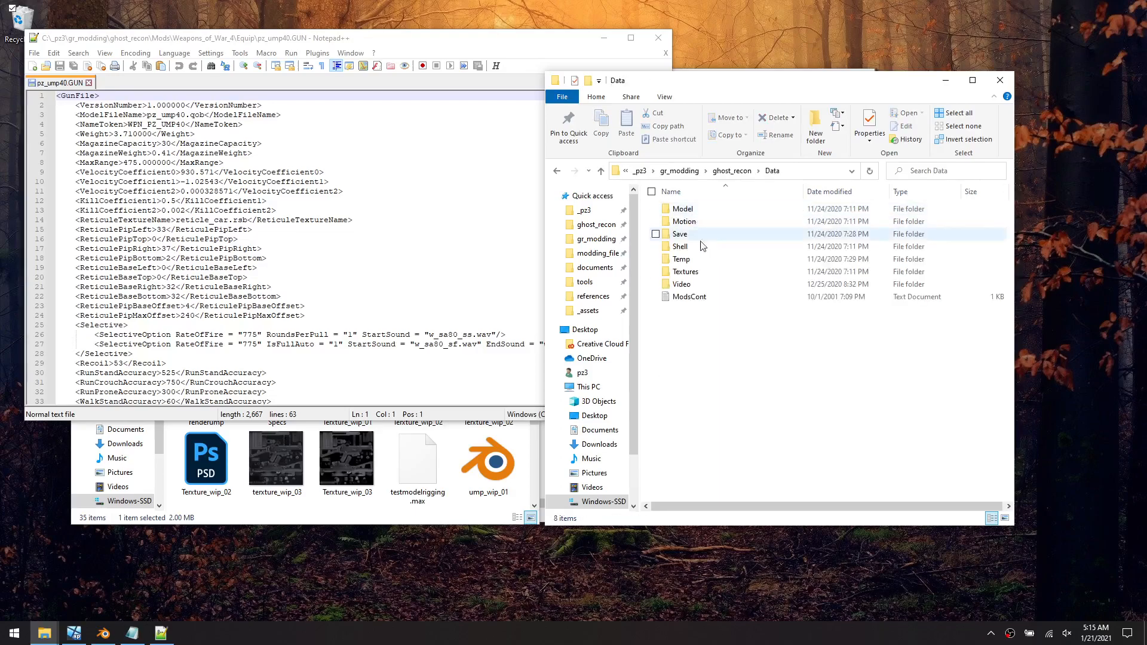
pyautogui.doubleClick(700, 247)
pyautogui.click(691, 214)
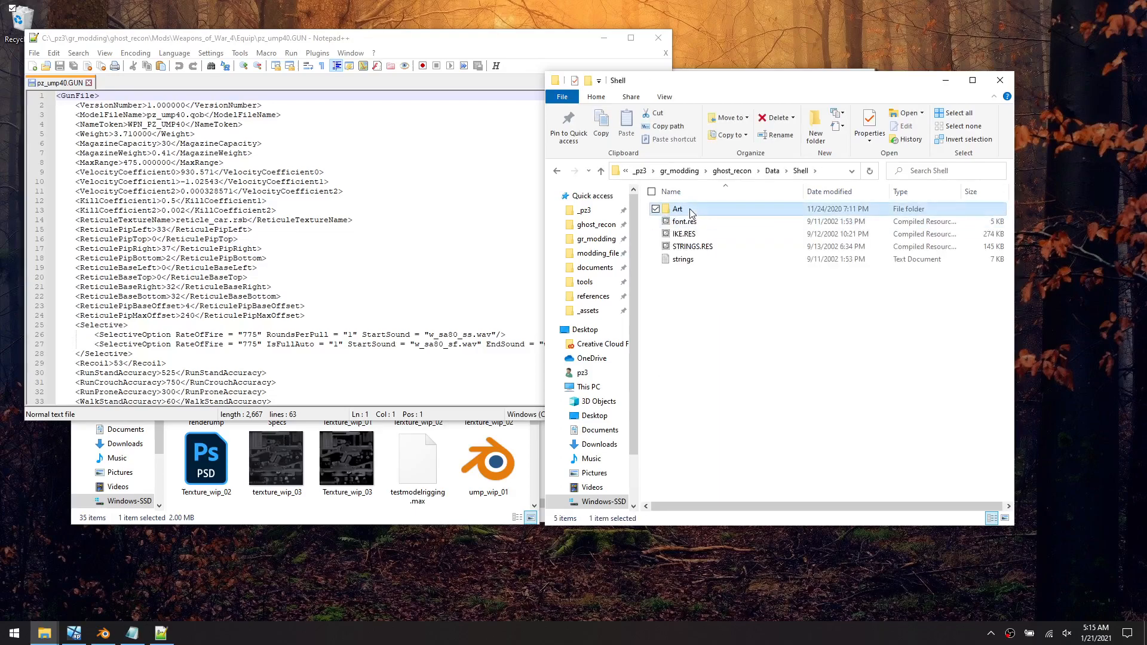
pyautogui.click(693, 263)
pyautogui.press('BackSpace')
pyautogui.press('BackSpace')
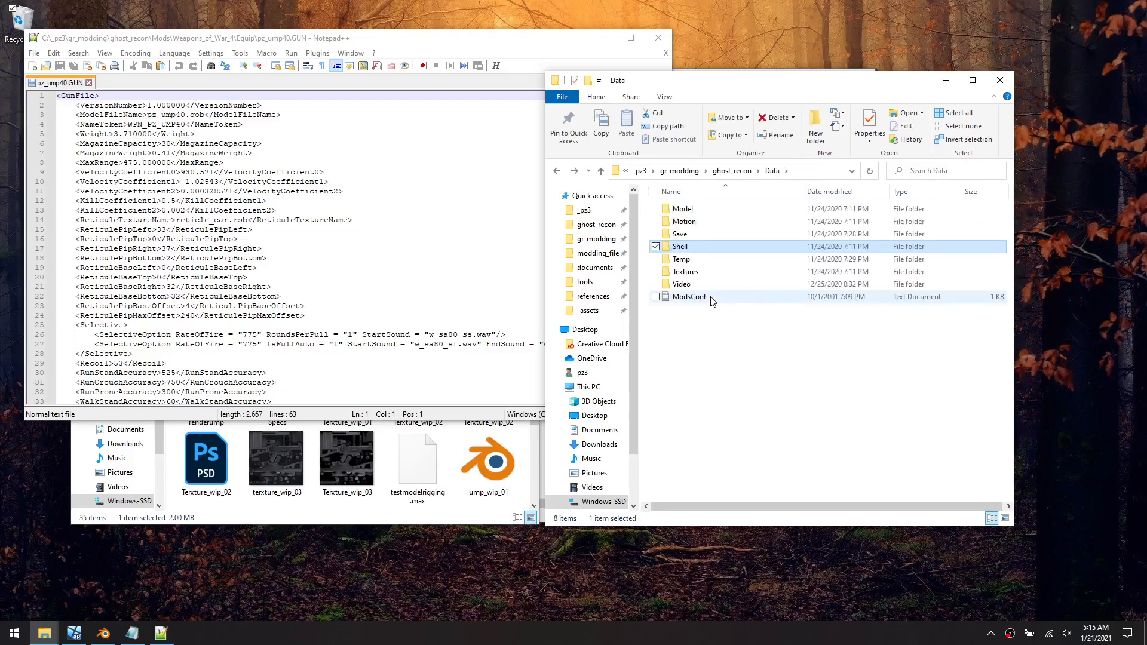
# Rename the string text file in the Weapons_of_War_4 Shell folder as strings
pyautogui.doubleClick(716, 246)
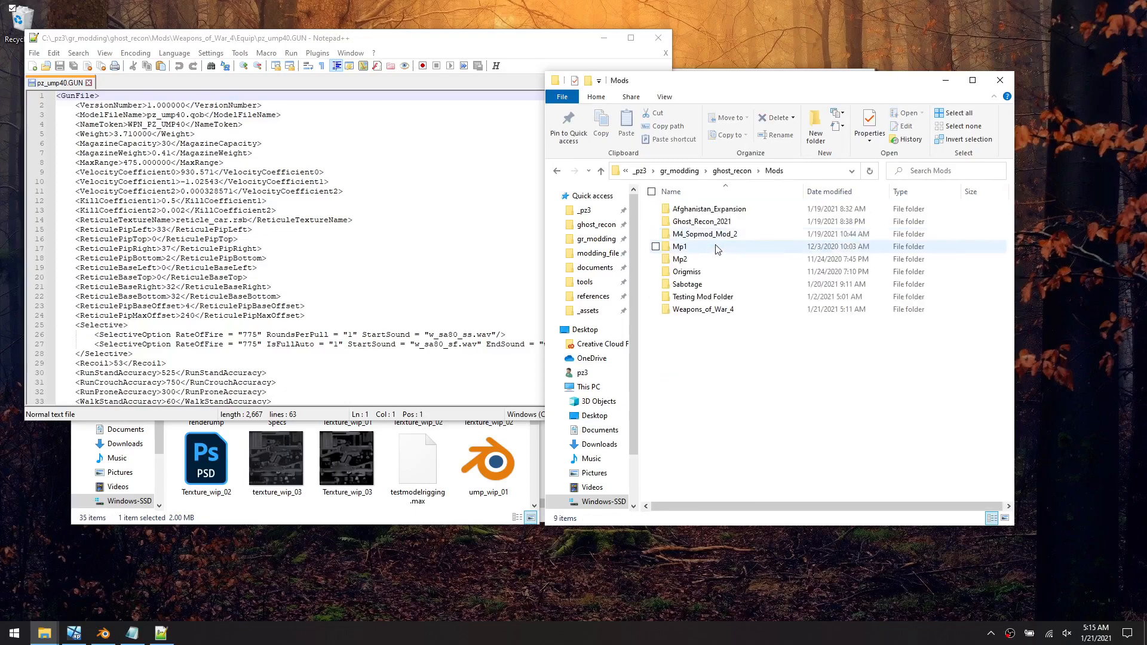
pyautogui.doubleClick(702, 309)
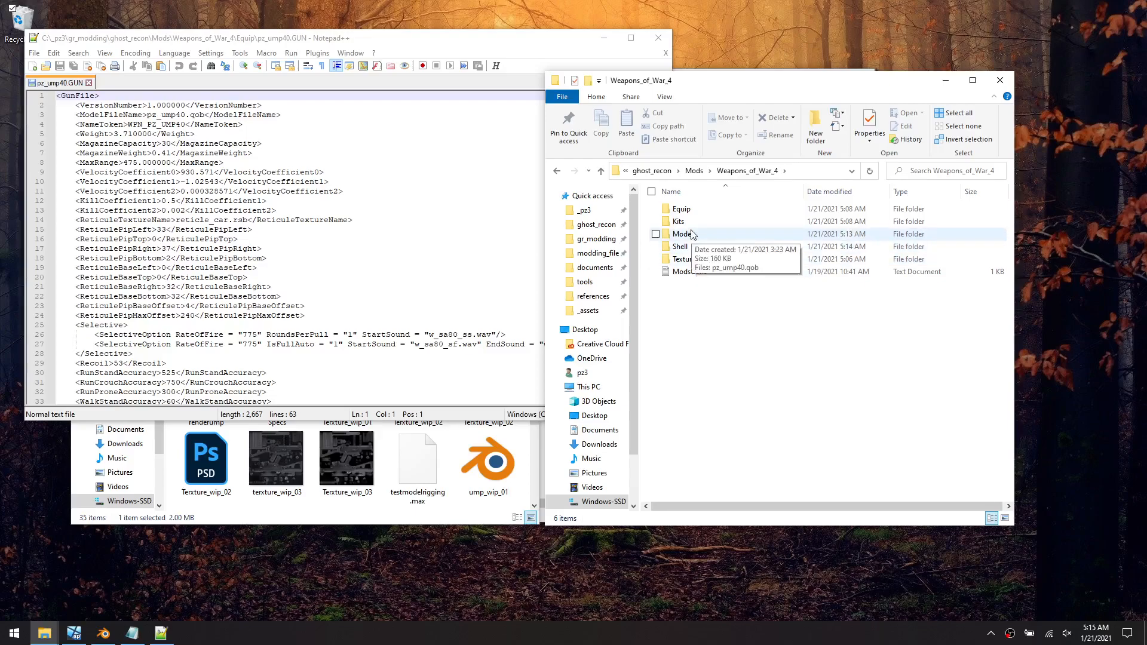
pyautogui.doubleClick(693, 247)
pyautogui.click(689, 213)
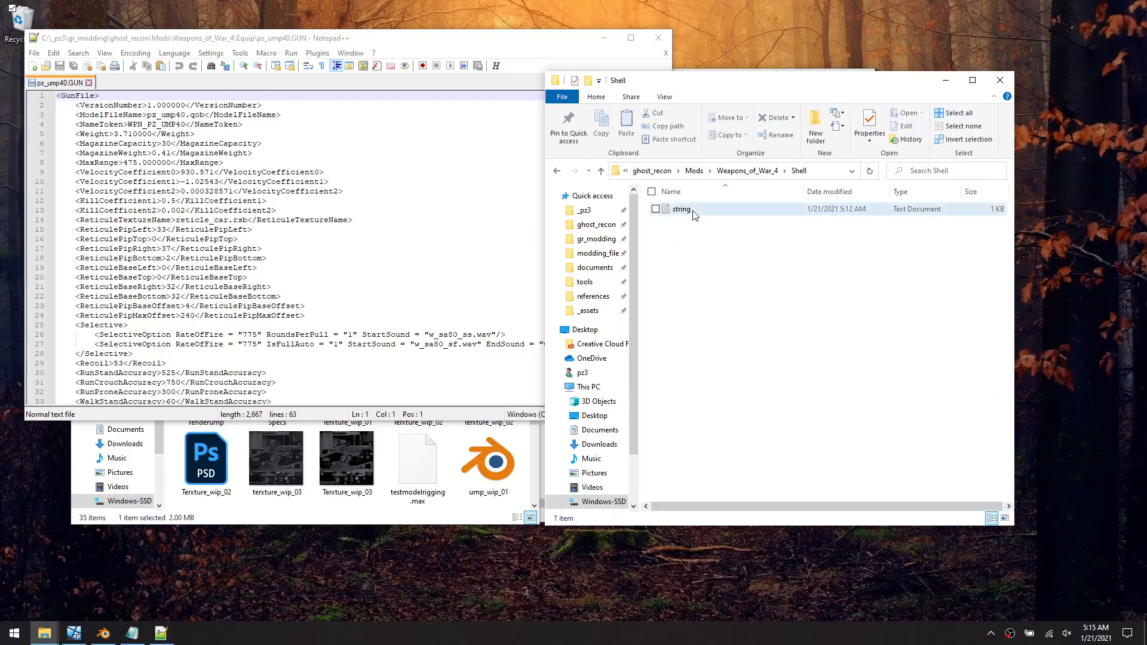
pyautogui.click(695, 212)
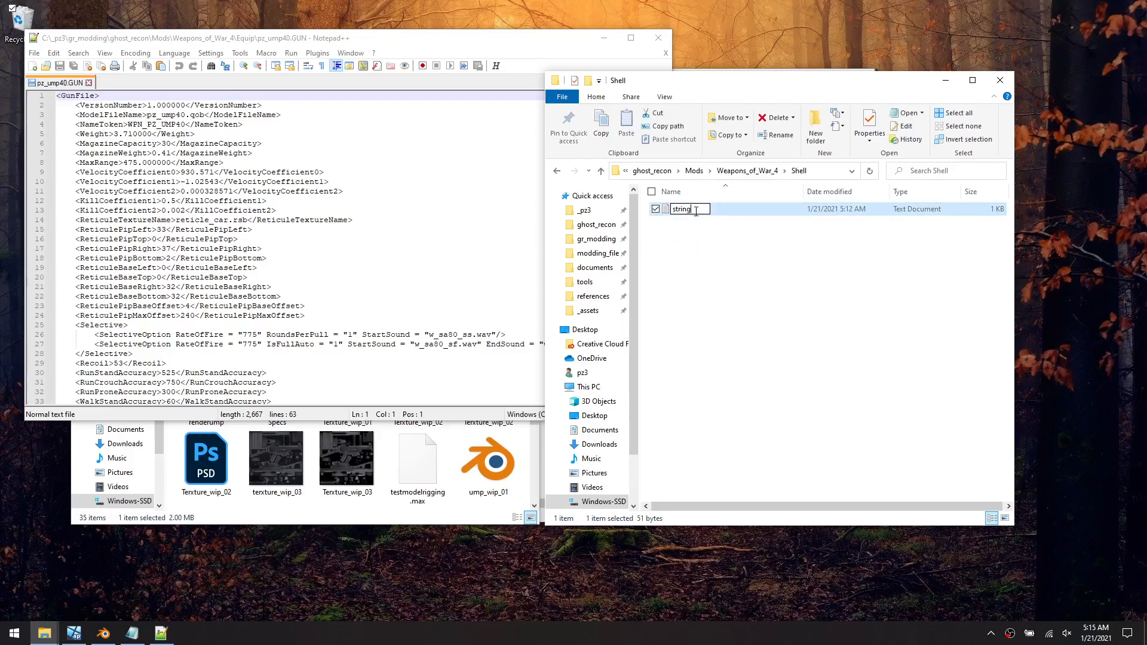
pyautogui.click(730, 264)
# Go back up to the ghost_recon folder and launch the GhostRecon application
pyautogui.click(386, 467)
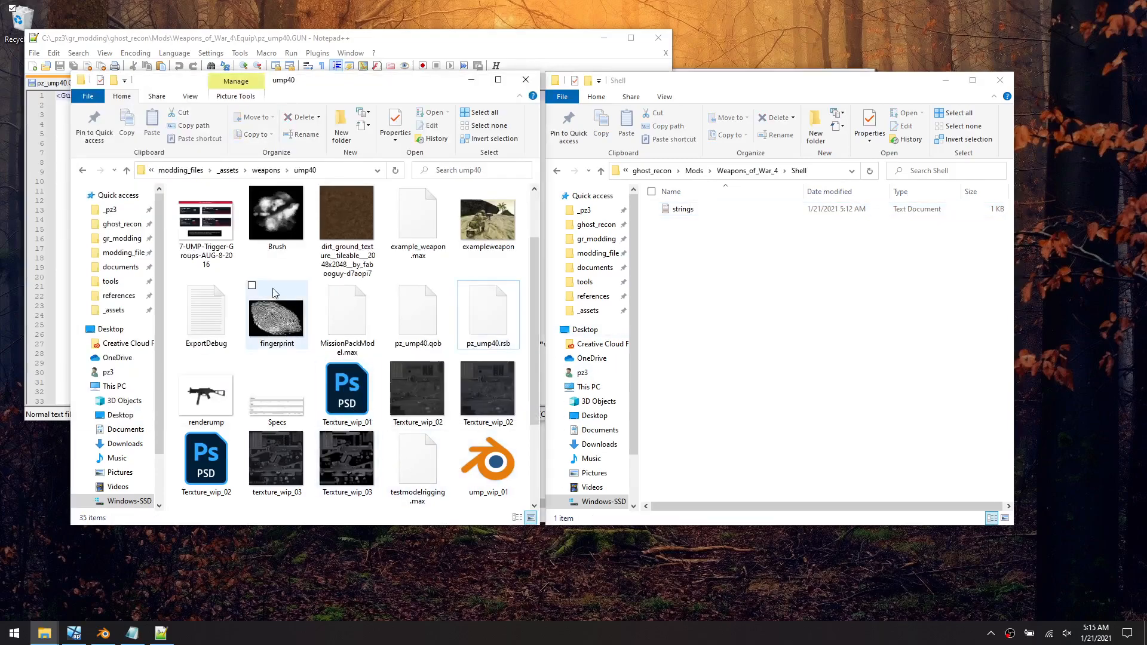
pyautogui.click(736, 328)
pyautogui.press('BackSpace')
pyautogui.press('BackSpace')
pyautogui.press('BackSpace')
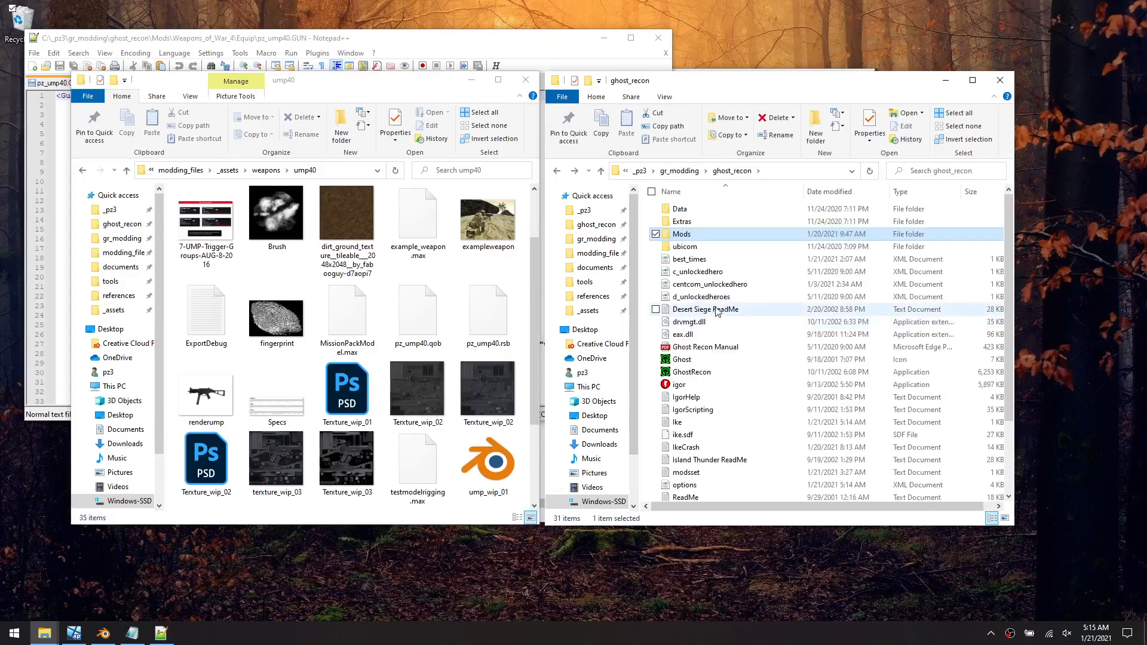
pyautogui.doubleClick(693, 373)
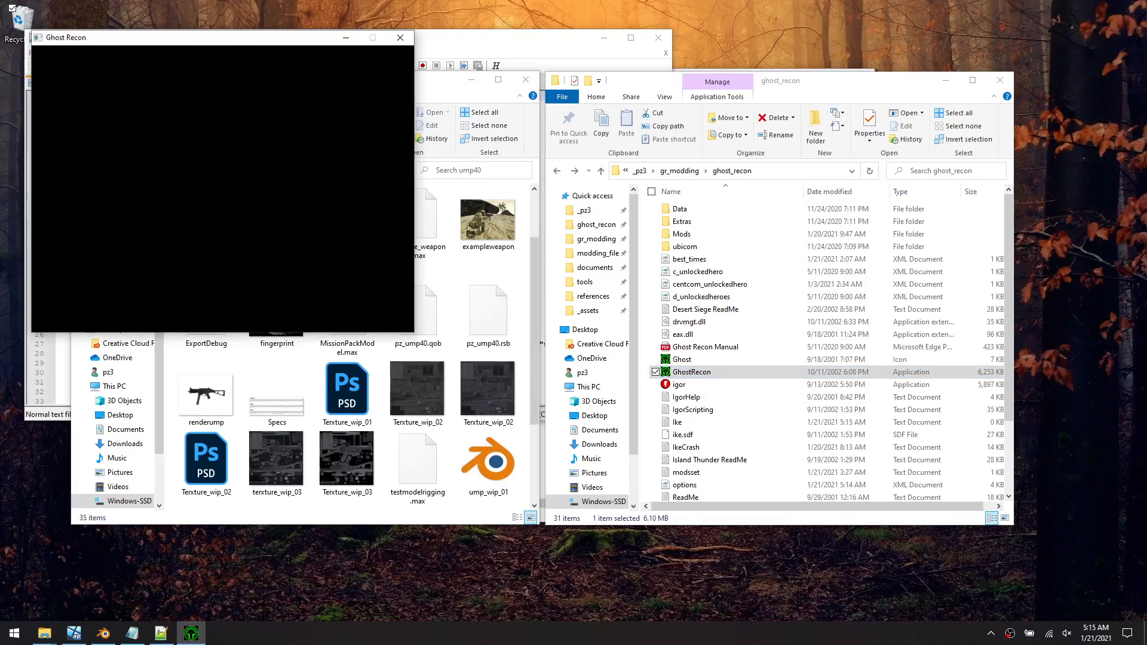
# Check the active mods in the game options for Weapons of War 4 and leave the options without changes
pyautogui.click(105, 274)
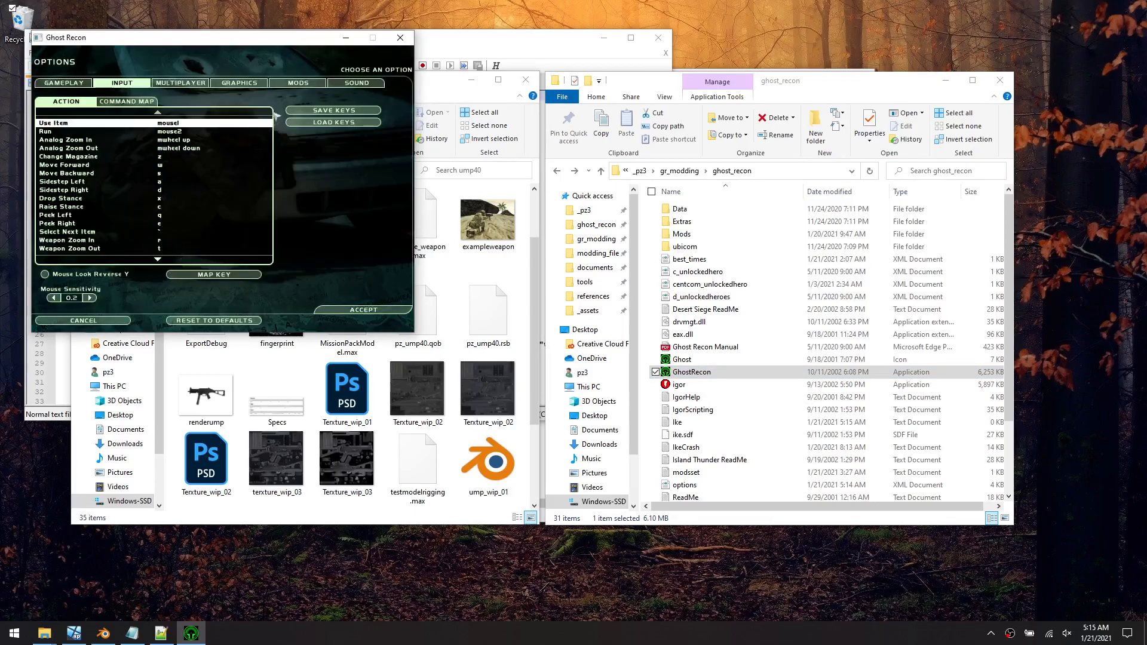
pyautogui.click(301, 84)
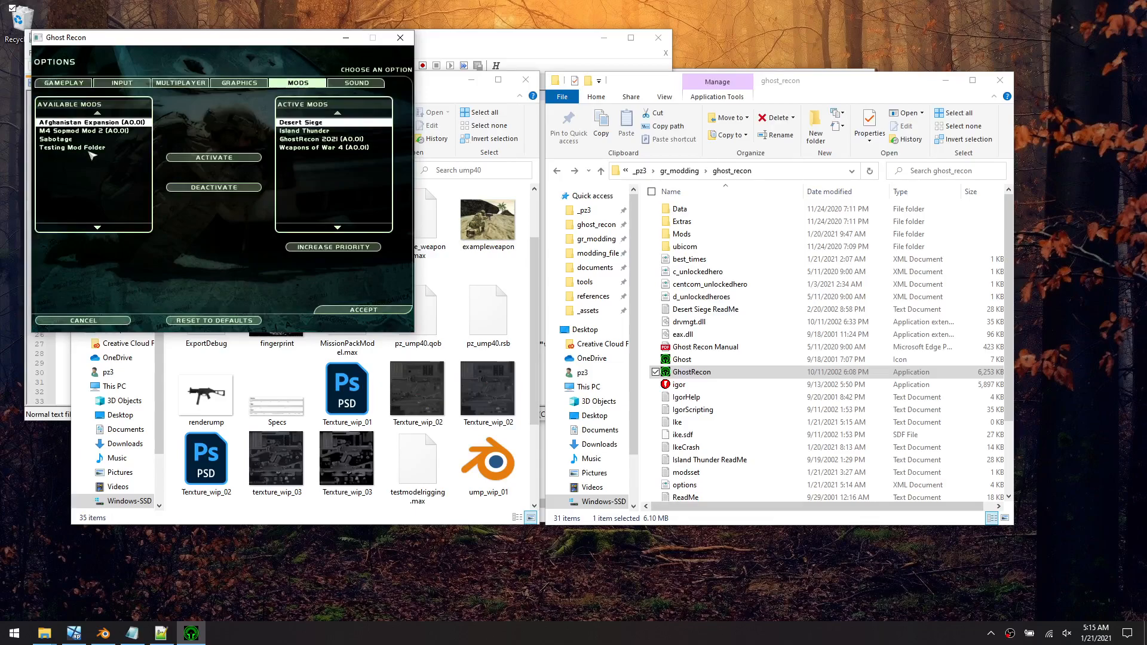
pyautogui.click(314, 149)
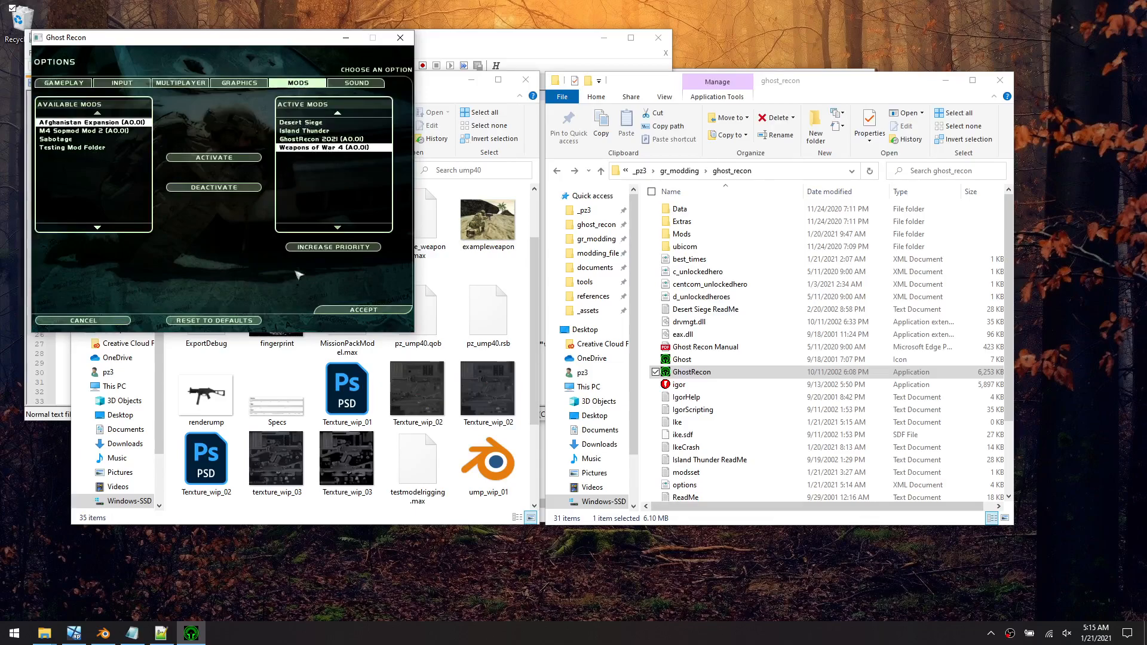
pyautogui.click(119, 323)
# Start a quick mission on C01 - Watchful Yeoman to test the weapon, and close the game
pyautogui.click(132, 239)
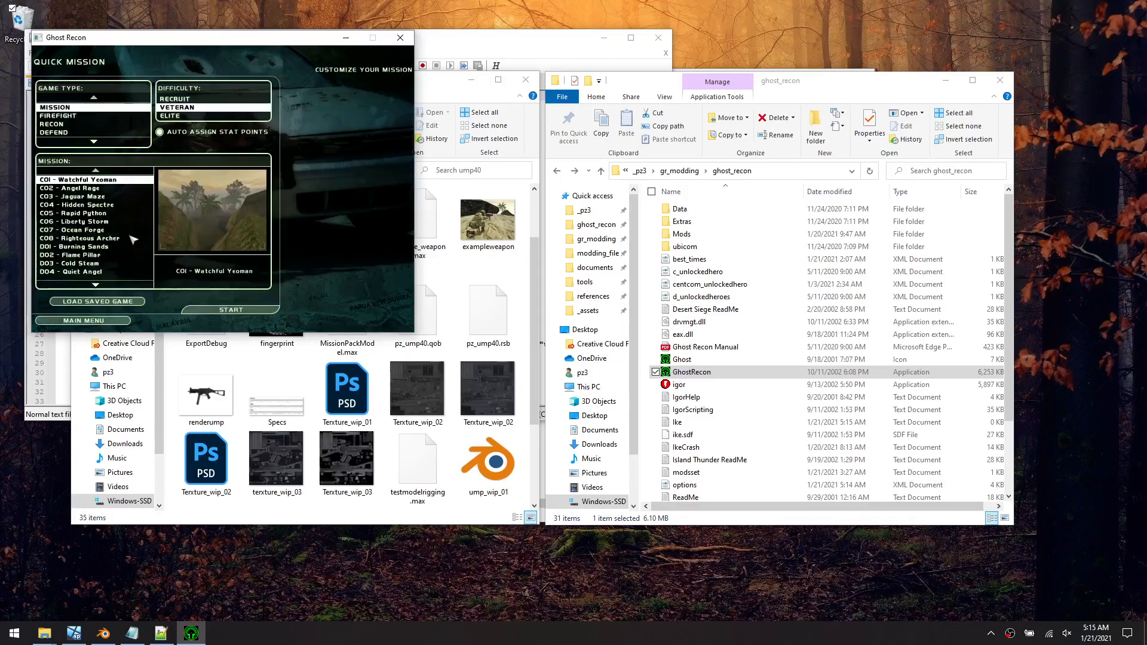
pyautogui.click(231, 310)
pyautogui.click(359, 319)
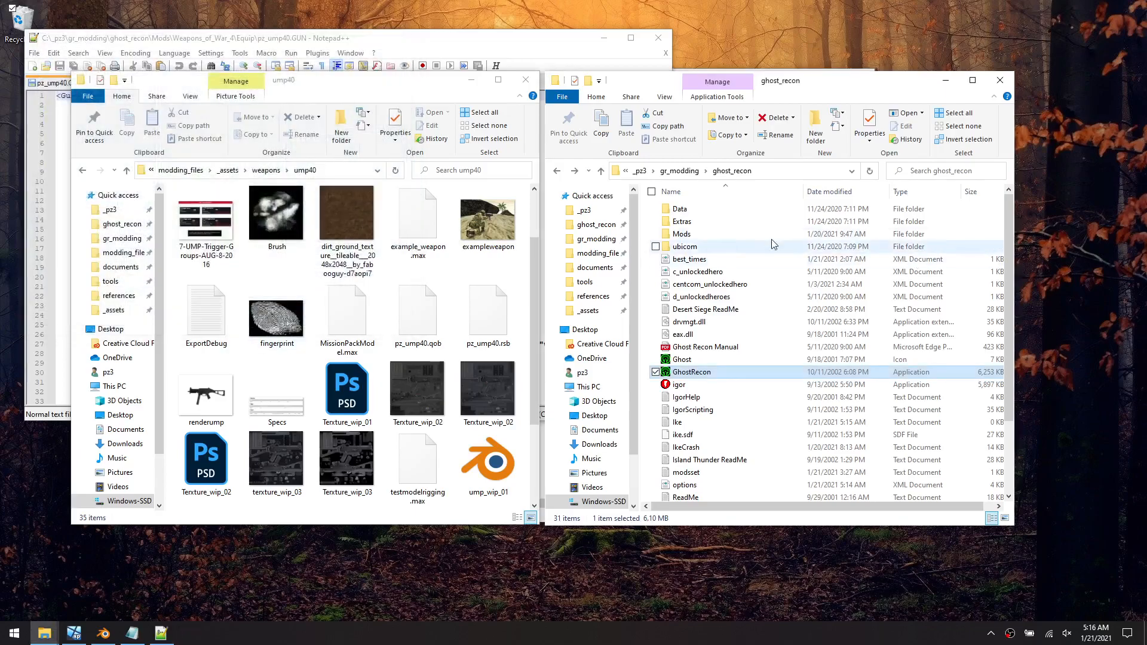
# Open the rifleman-03 kit from the Origmiss mod's Kits rifleman folder, read its firearm entries and close it
pyautogui.doubleClick(715, 234)
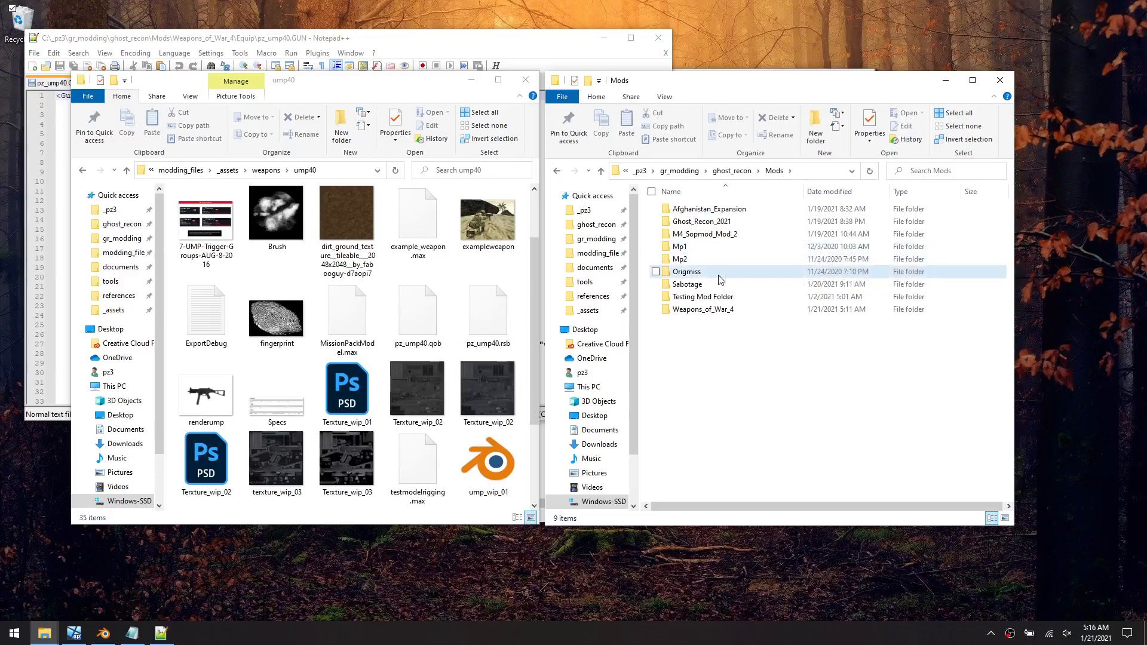
pyautogui.doubleClick(726, 272)
pyautogui.doubleClick(693, 272)
pyautogui.click(697, 260)
pyautogui.doubleClick(697, 260)
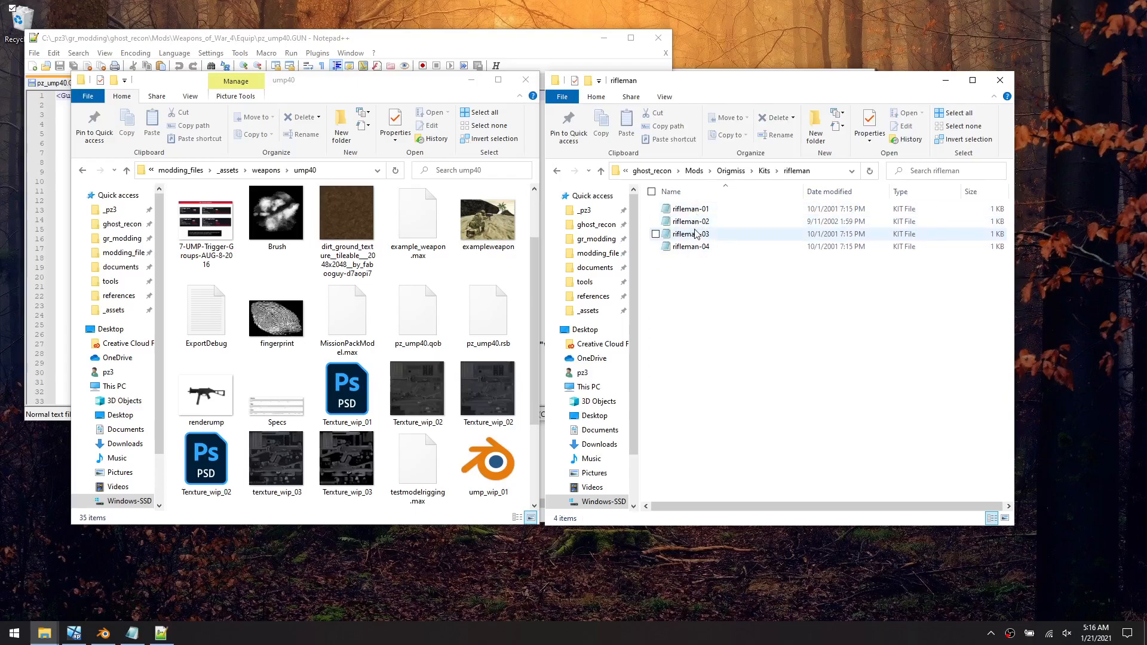
pyautogui.rightClick(695, 235)
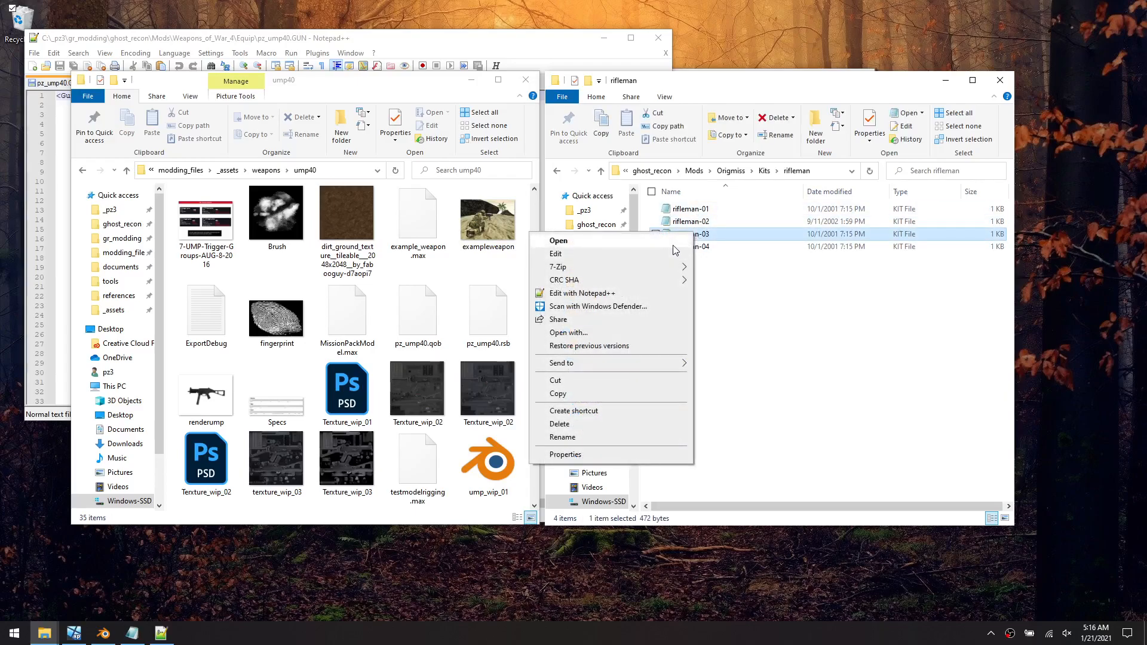
pyautogui.click(675, 252)
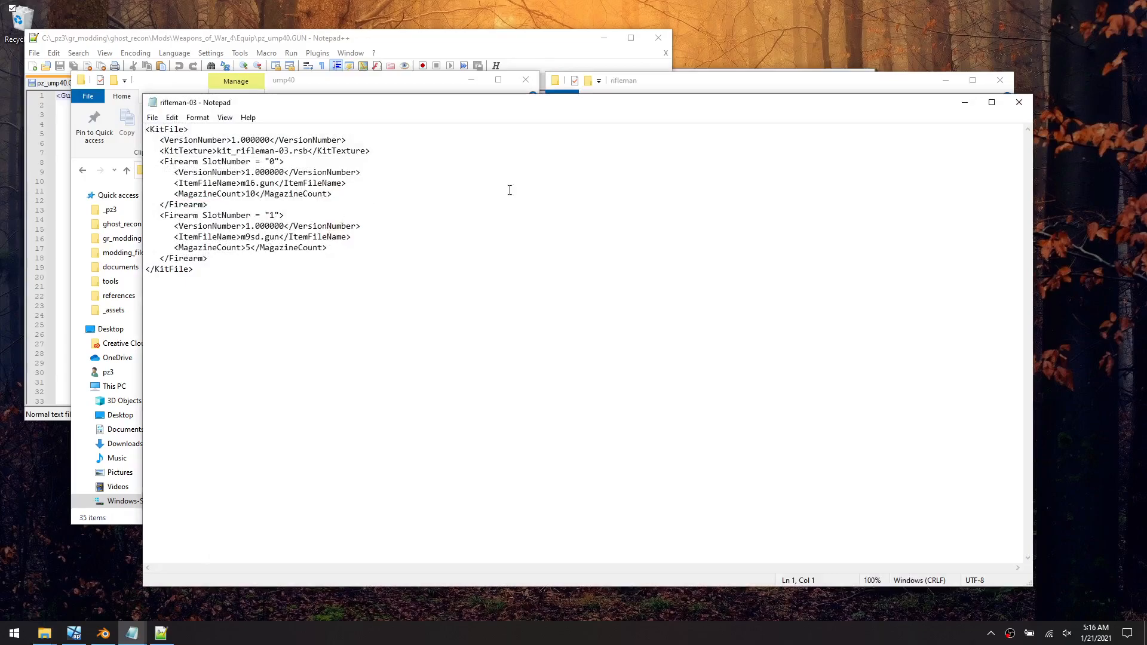
pyautogui.click(1019, 102)
# Copy the rifleman-03 kit file into the Rifleman kits folder of Weapons_of_War_4
pyautogui.rightClick(702, 234)
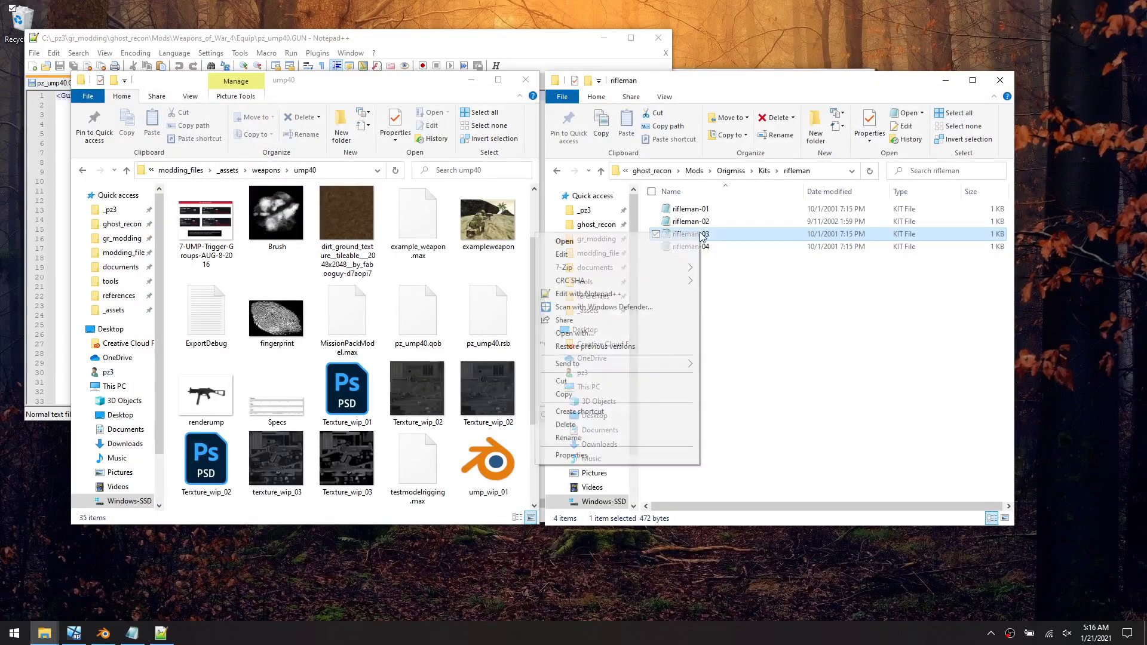
pyautogui.press('Escape')
pyautogui.press('BackSpace')
pyautogui.press('BackSpace')
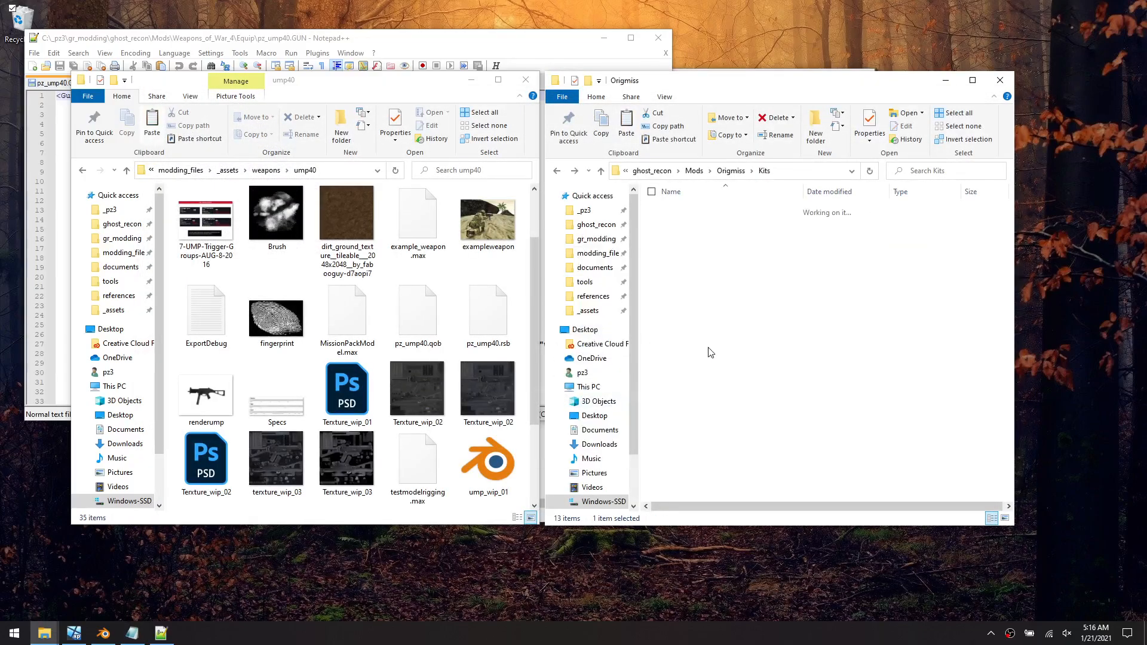
pyautogui.press('BackSpace')
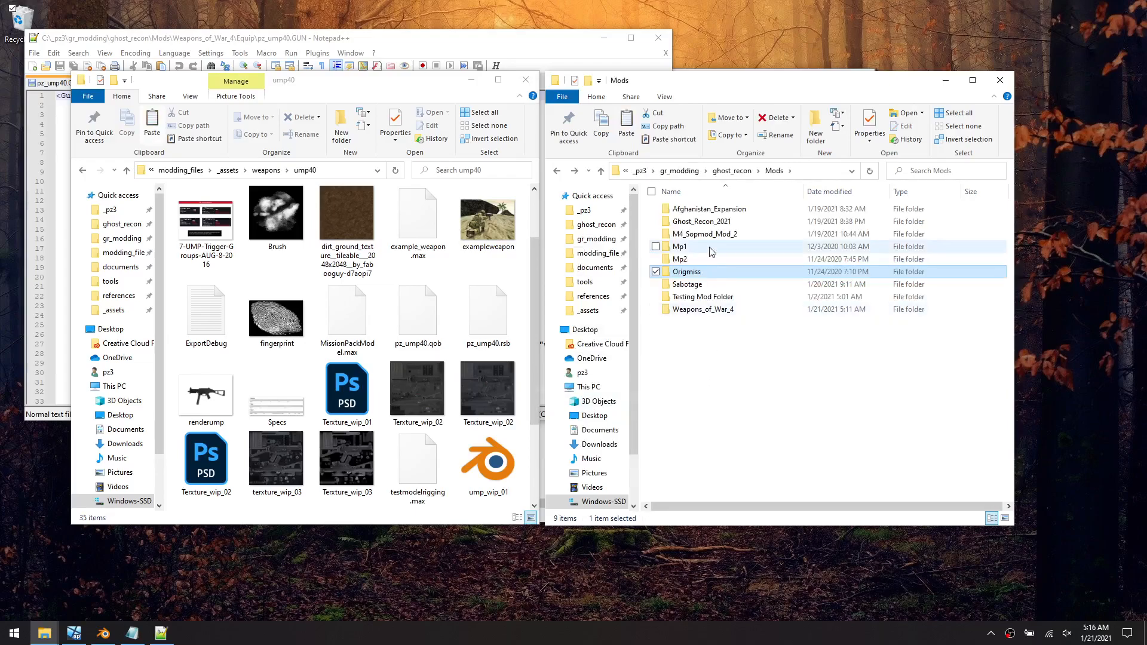
pyautogui.doubleClick(719, 310)
pyautogui.doubleClick(687, 220)
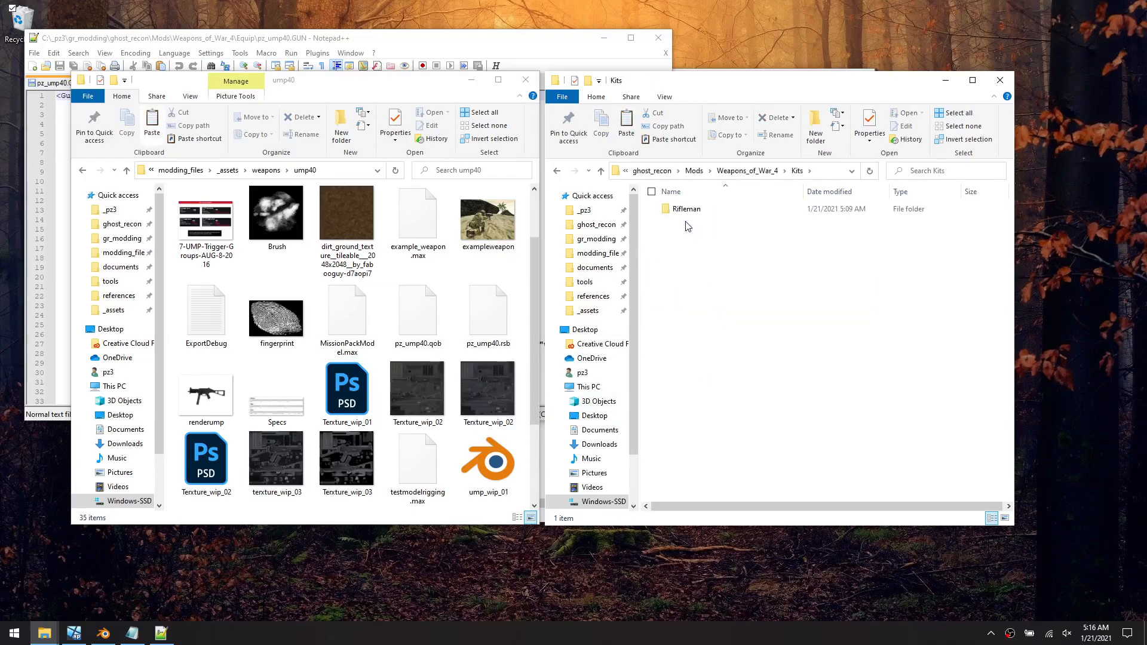
pyautogui.doubleClick(687, 212)
pyautogui.rightClick(708, 271)
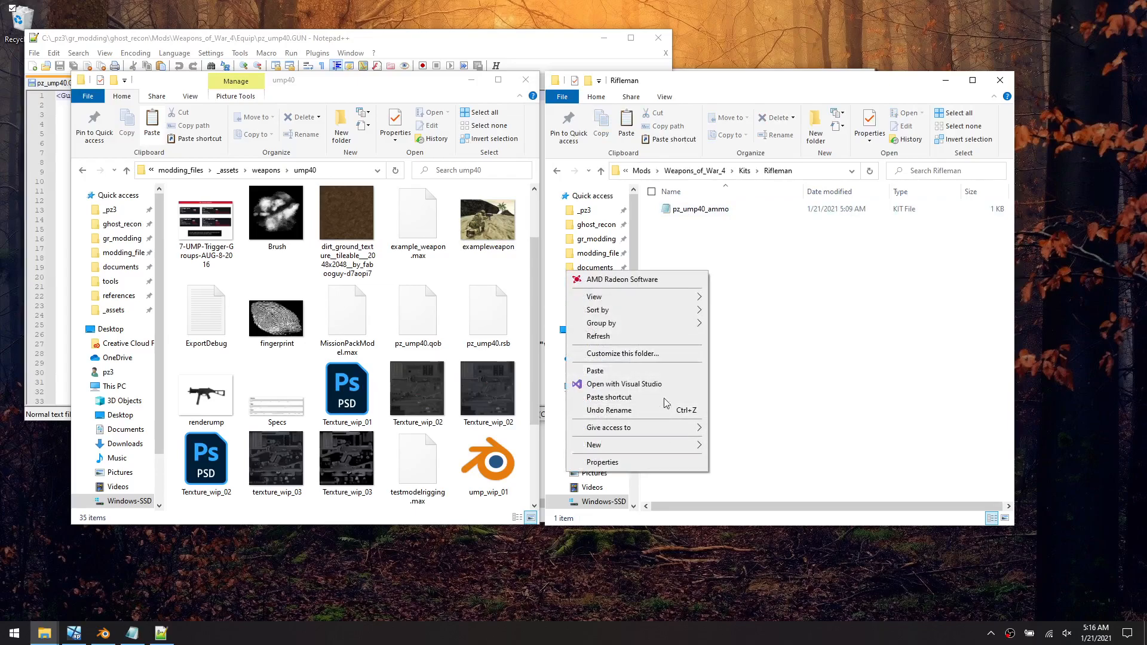
pyautogui.click(645, 371)
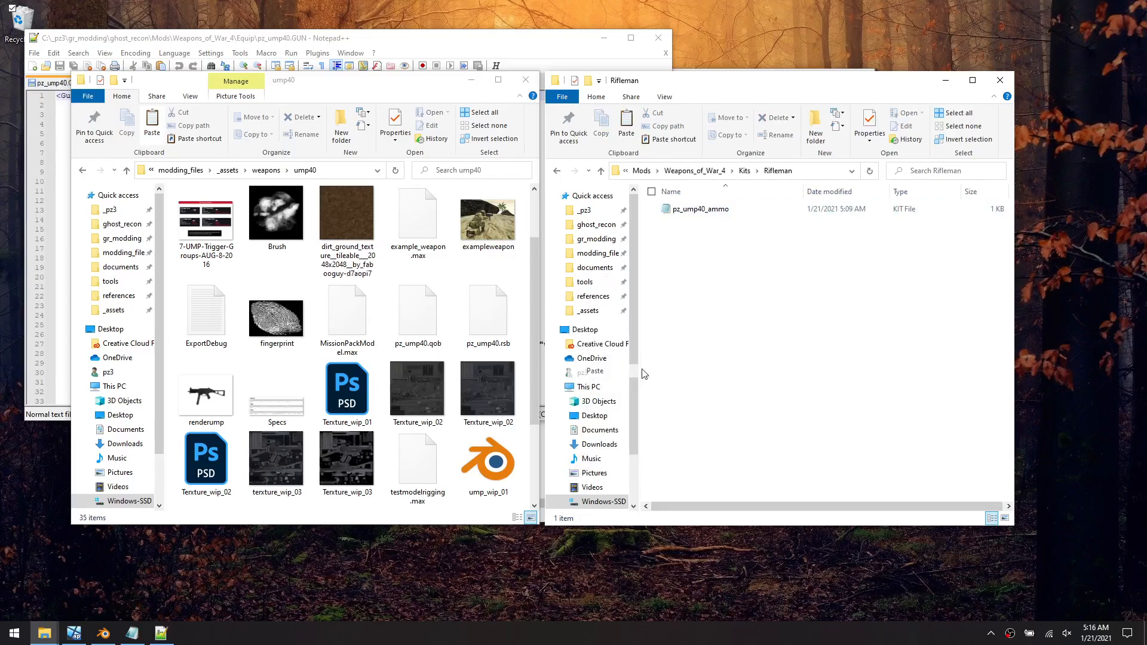
# Rename the copied rifleman-03 kit file as pz_ump40_m9sd
pyautogui.click(693, 222)
pyautogui.write('pz')
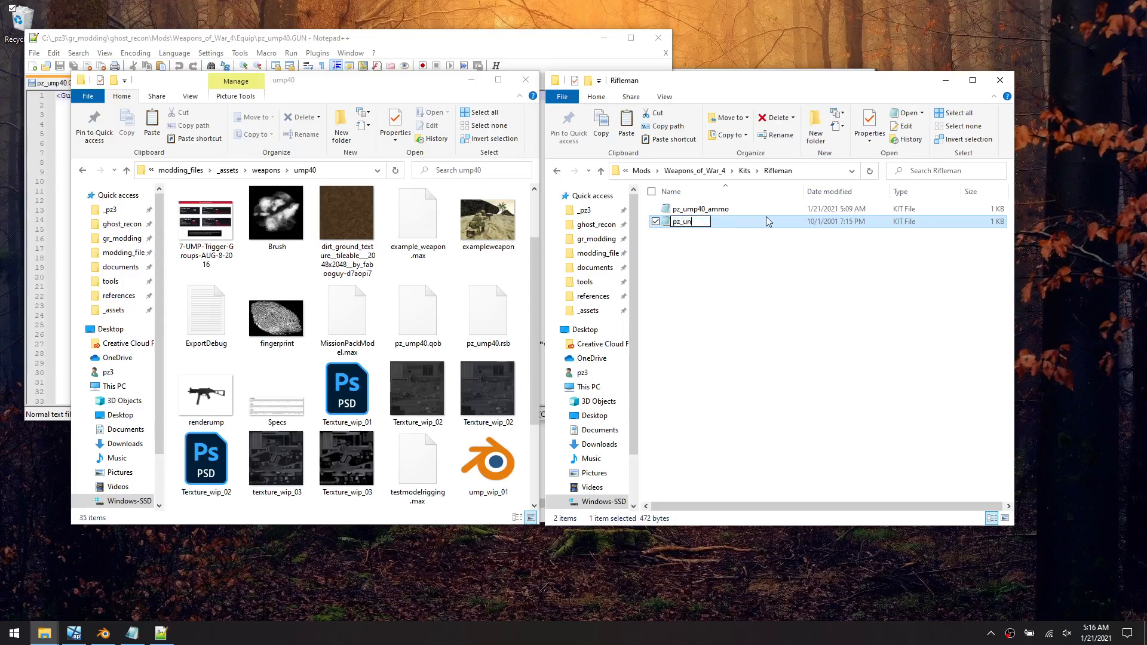
pyautogui.write('_ump40_m9sd')
pyautogui.click(724, 251)
# In the pz_ump40_m9sd kit file, set the slot 0 firearm's item file to pz_ump40.gun, save it and close it
pyautogui.click(716, 230)
pyautogui.doubleClick(711, 230)
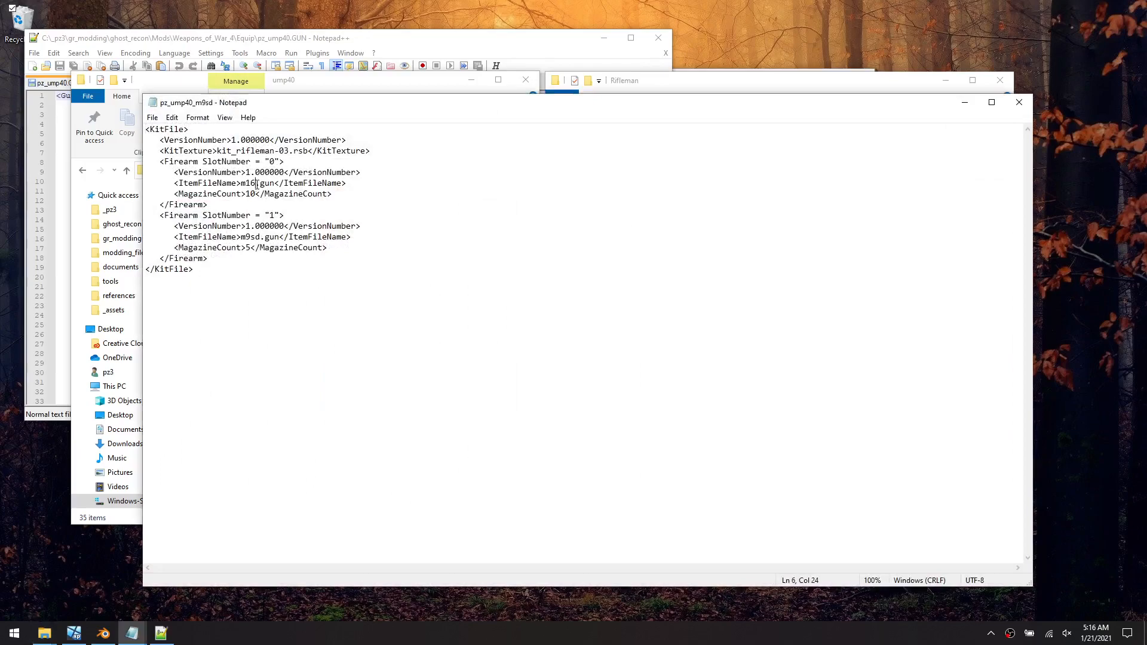
pyautogui.press('BackSpace')
pyautogui.press('BackSpace')
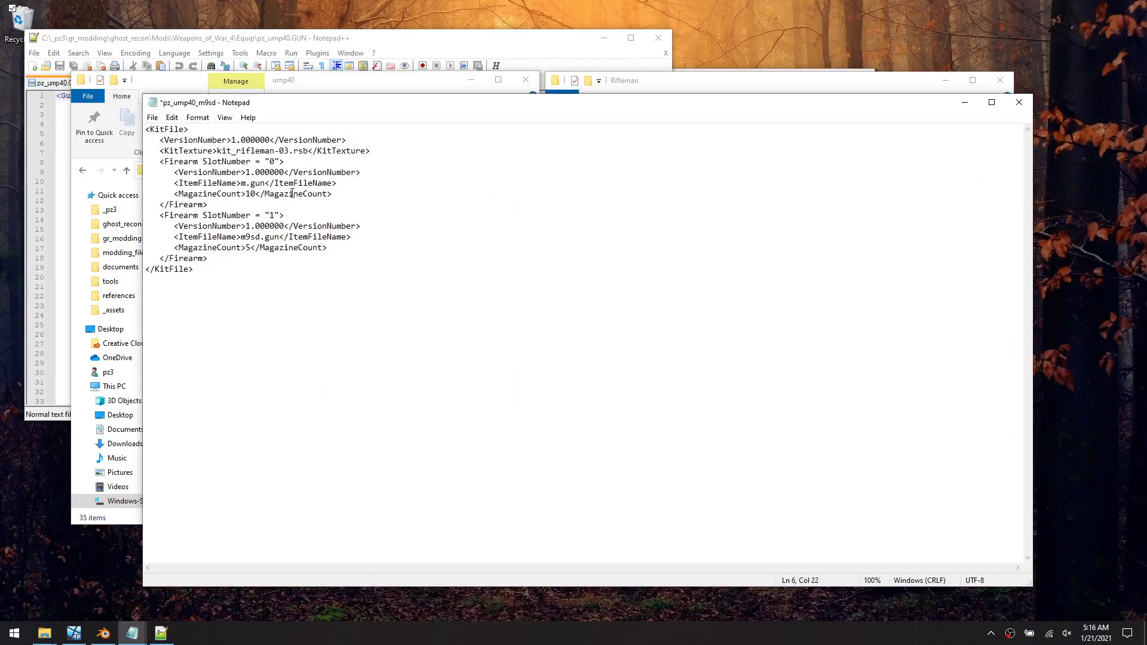
pyautogui.press('BackSpace')
pyautogui.write('pz_ump40')
pyautogui.click(154, 118)
pyautogui.click(179, 168)
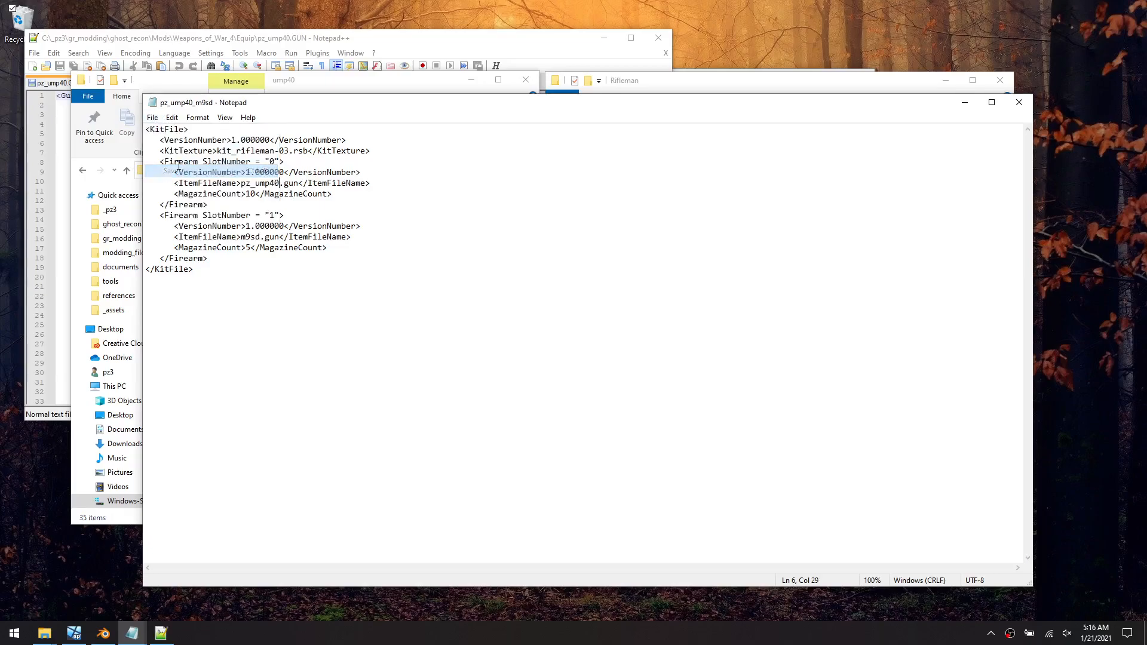
pyautogui.click(1019, 103)
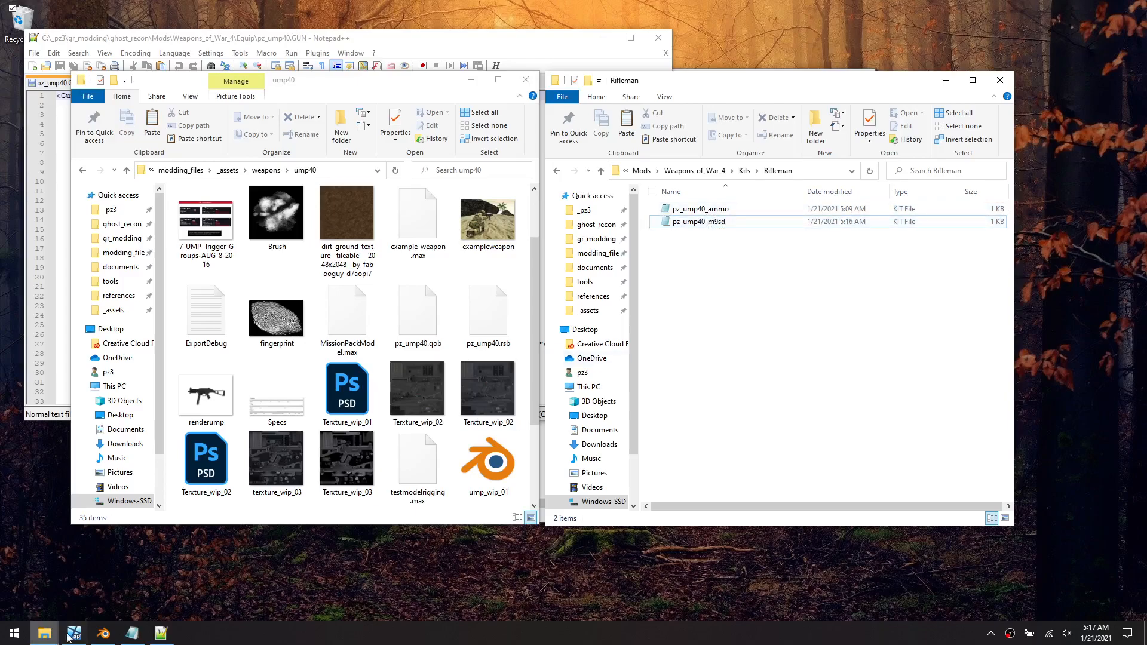
# Launch GhostRecon from the ghost_recon folder and set up a quick mission as far as the platoon setup
pyautogui.press('BackSpace')
pyautogui.press('BackSpace')
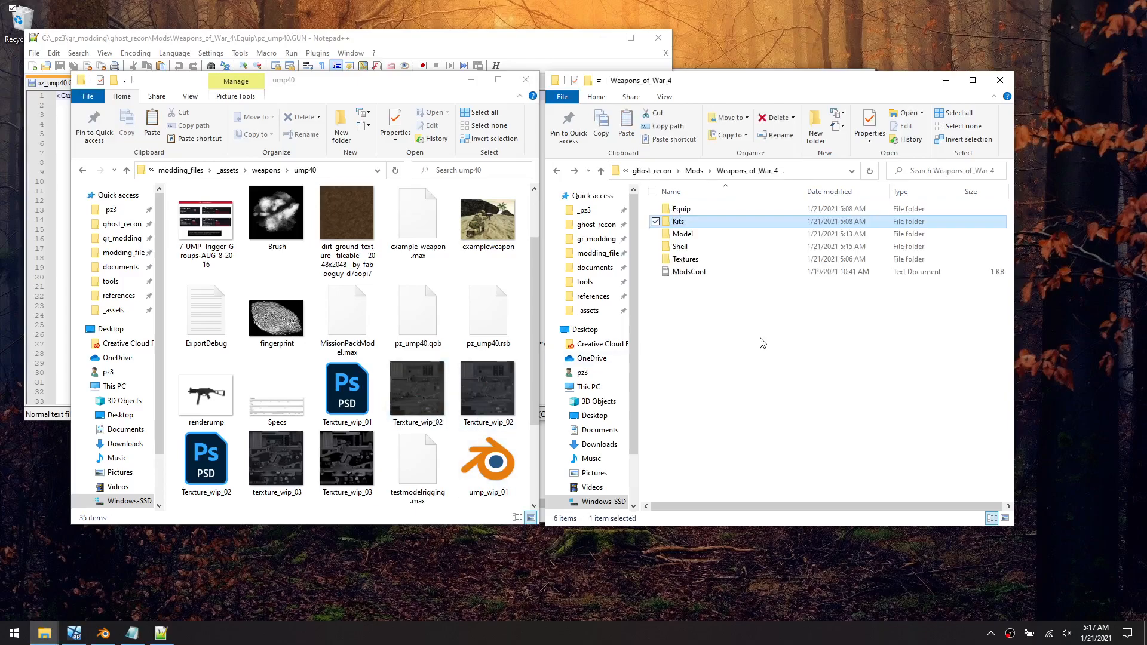
pyautogui.press('BackSpace')
pyautogui.press('BackSpace')
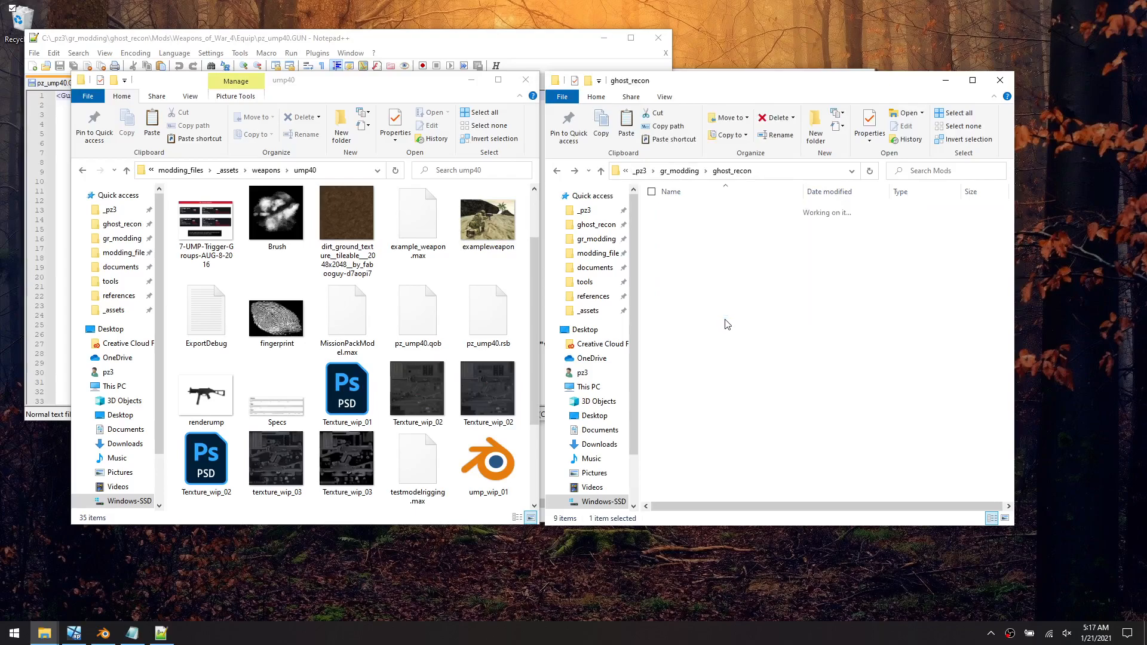
pyautogui.doubleClick(691, 372)
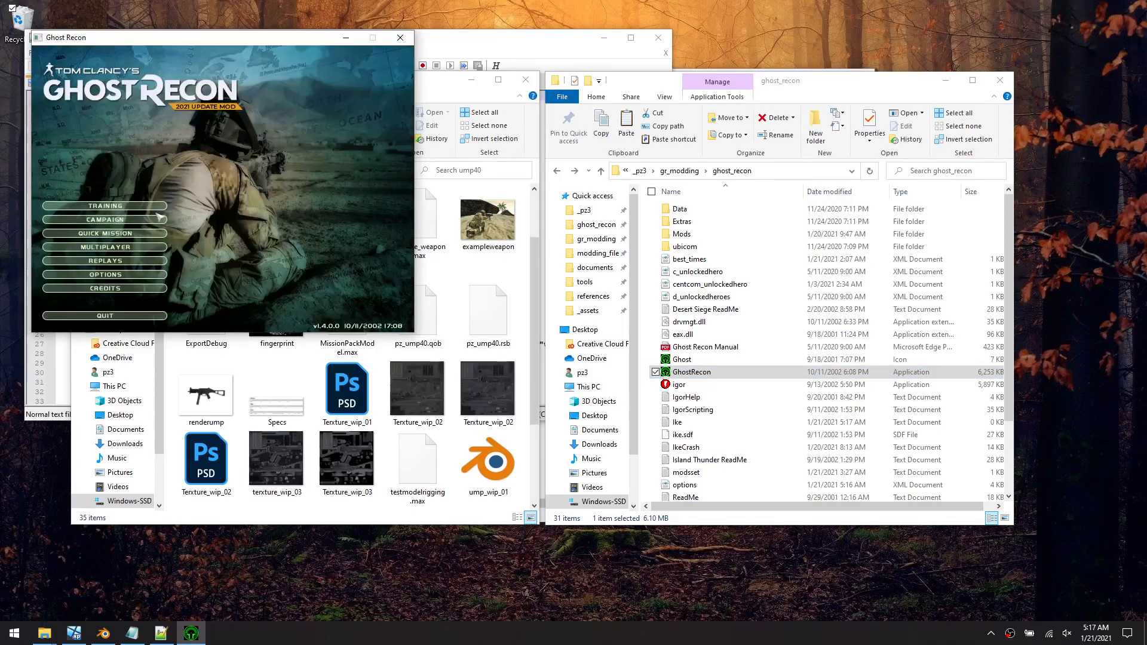
pyautogui.click(150, 240)
pyautogui.click(230, 308)
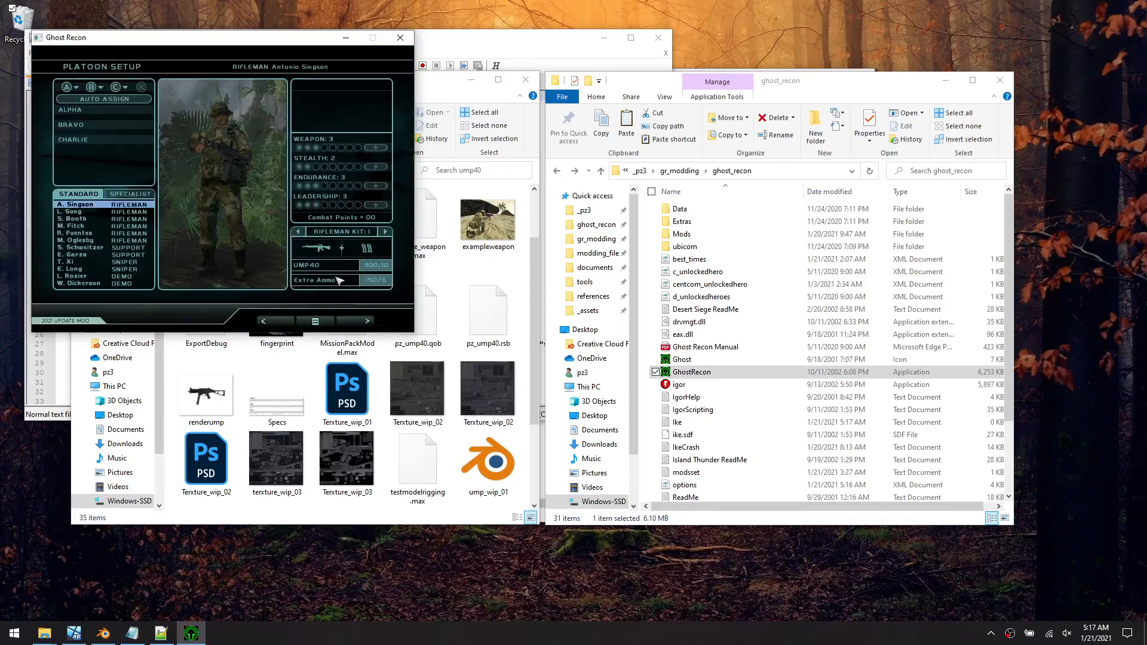
# Assign the first two standard riflemen to Alpha, each with rifleman kit 2 carrying the UMP40 and M9A1 SD
pyautogui.click(387, 232)
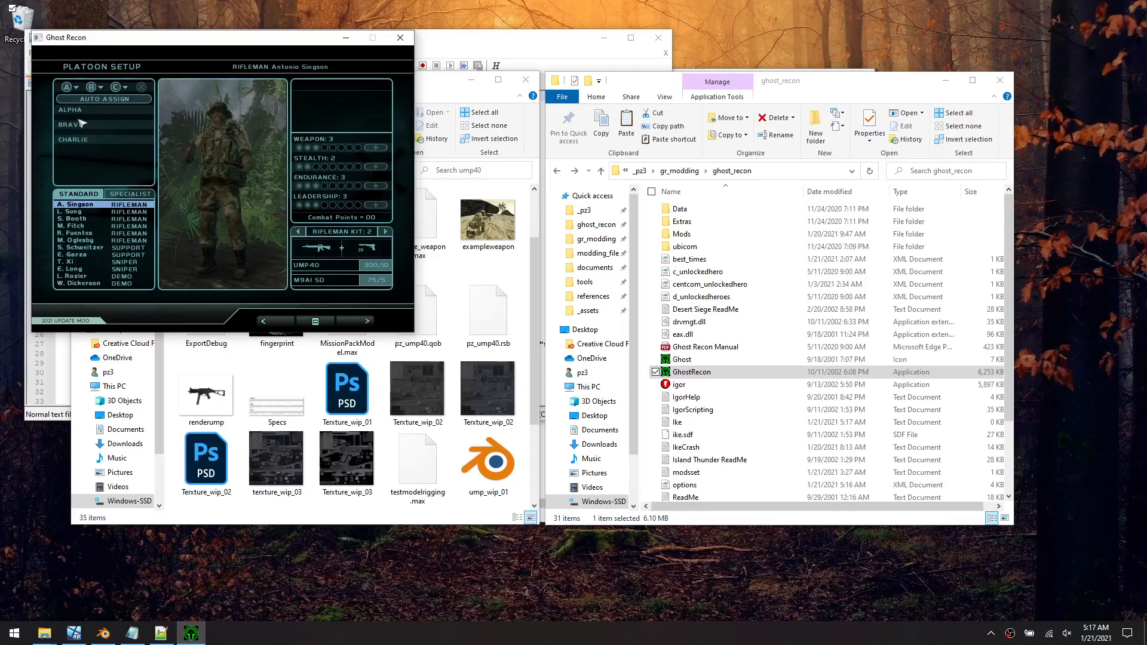
pyautogui.click(66, 100)
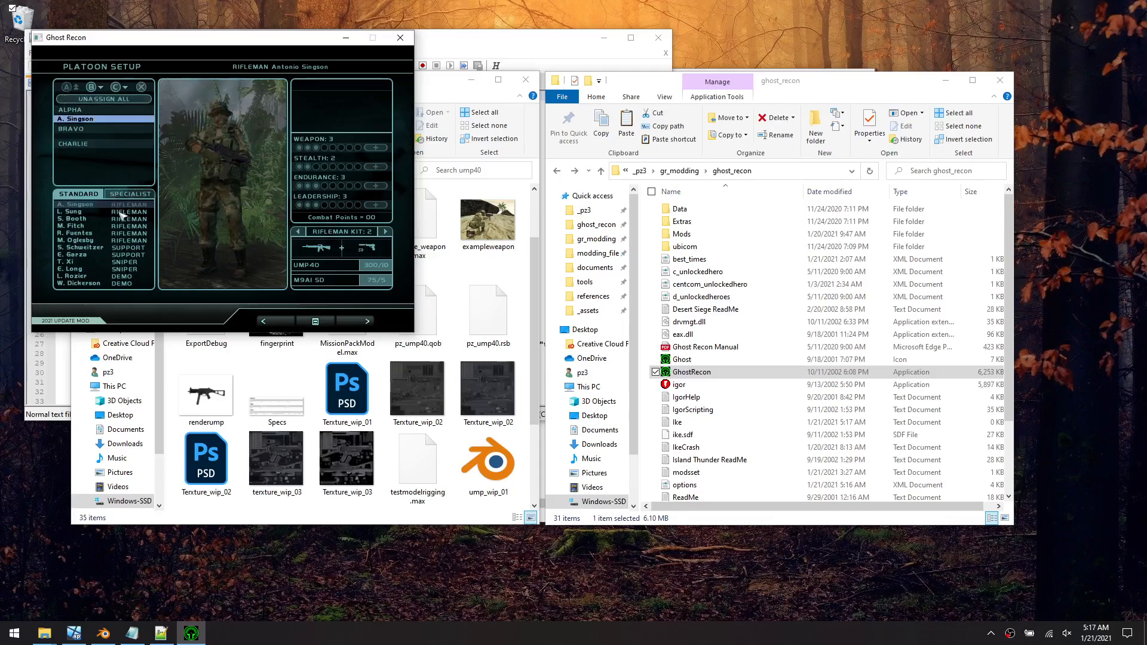
pyautogui.click(121, 212)
pyautogui.click(67, 88)
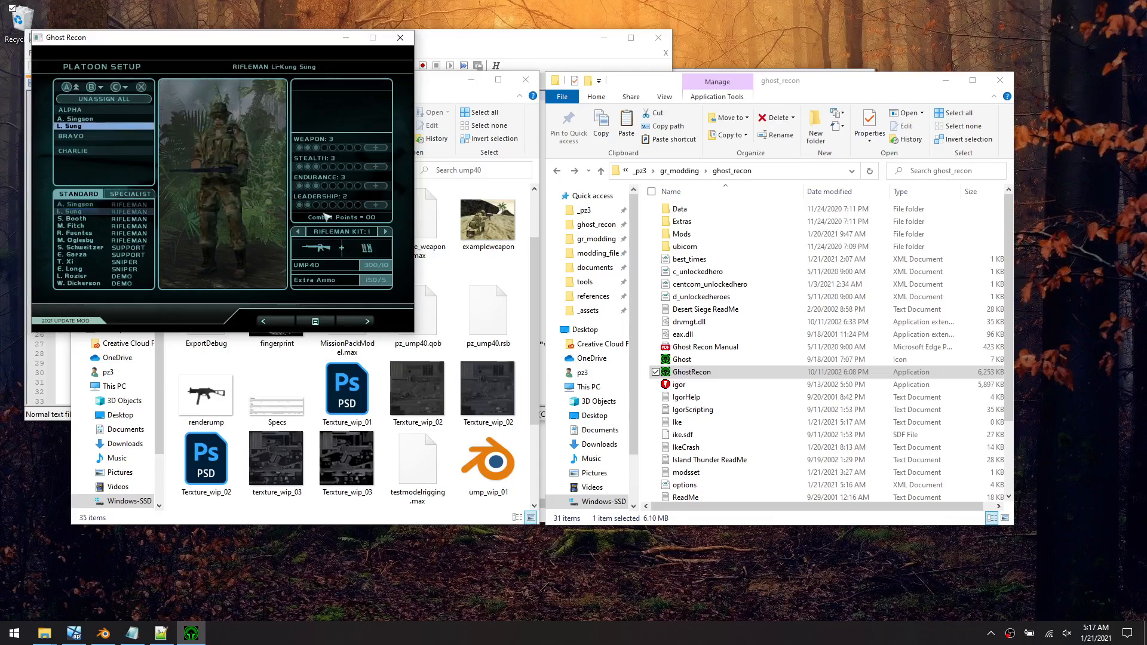
pyautogui.click(385, 232)
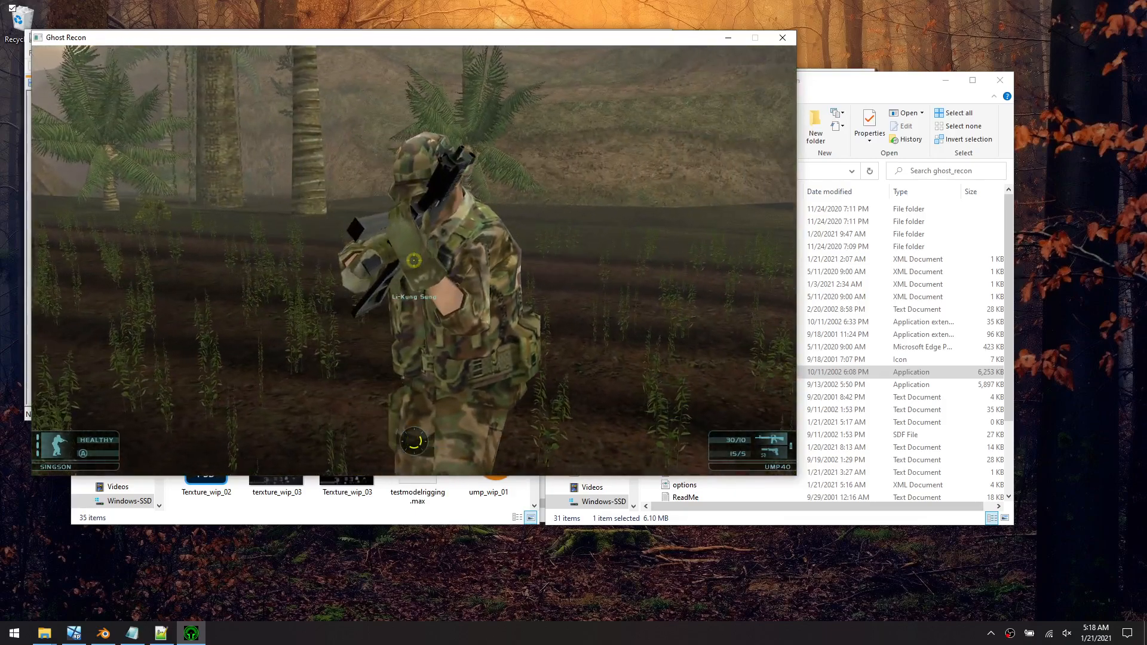
# In the mission, move around the teammate to examine how the UMP40 is held from several sides, and close the game
pyautogui.press('d')
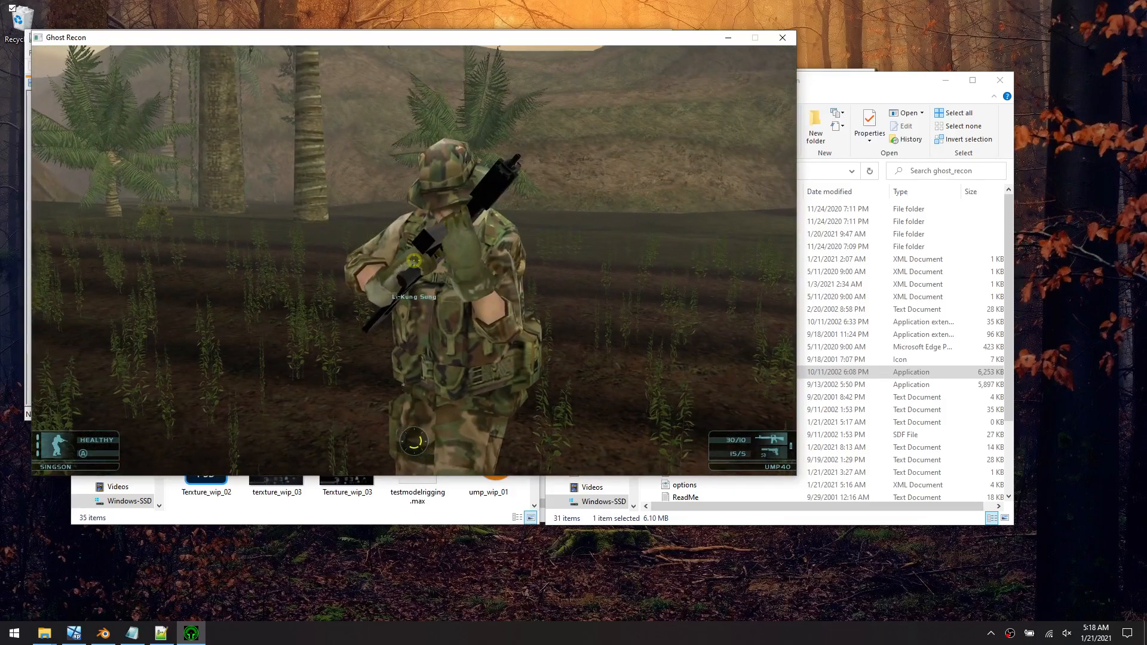
pyautogui.press('d')
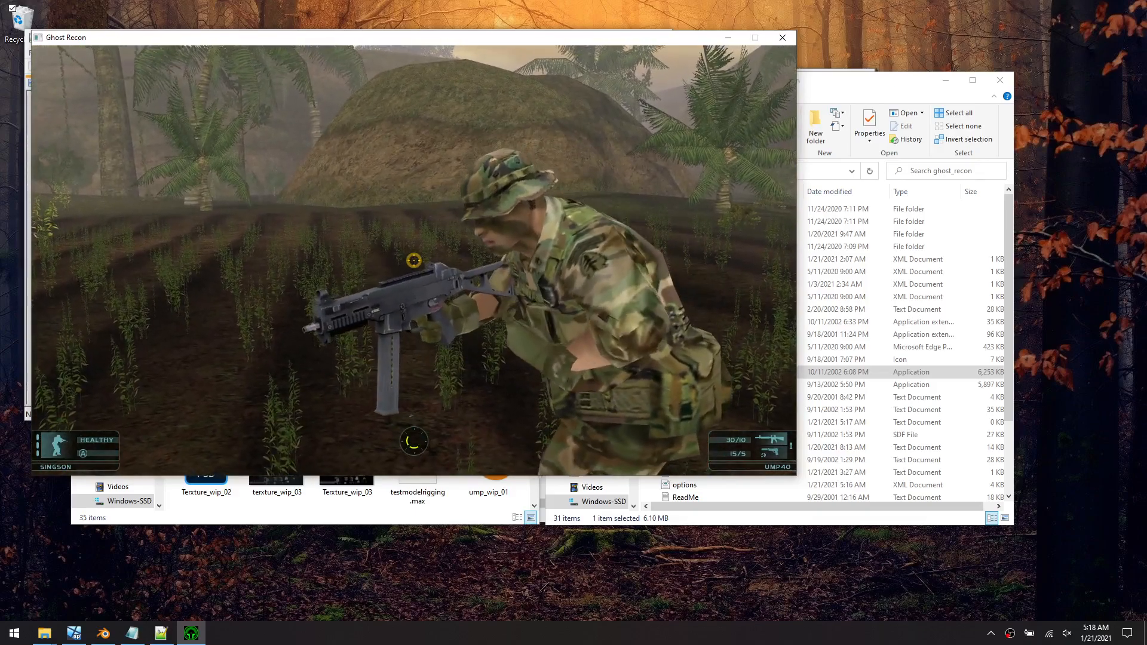
pyautogui.press('s')
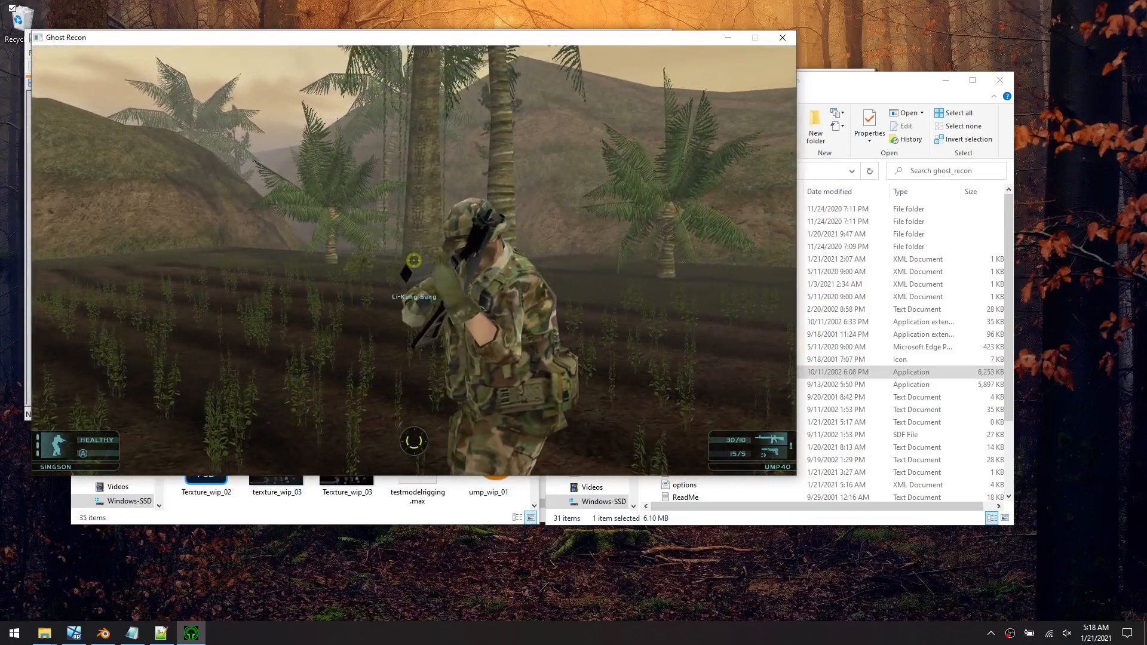
pyautogui.press('d')
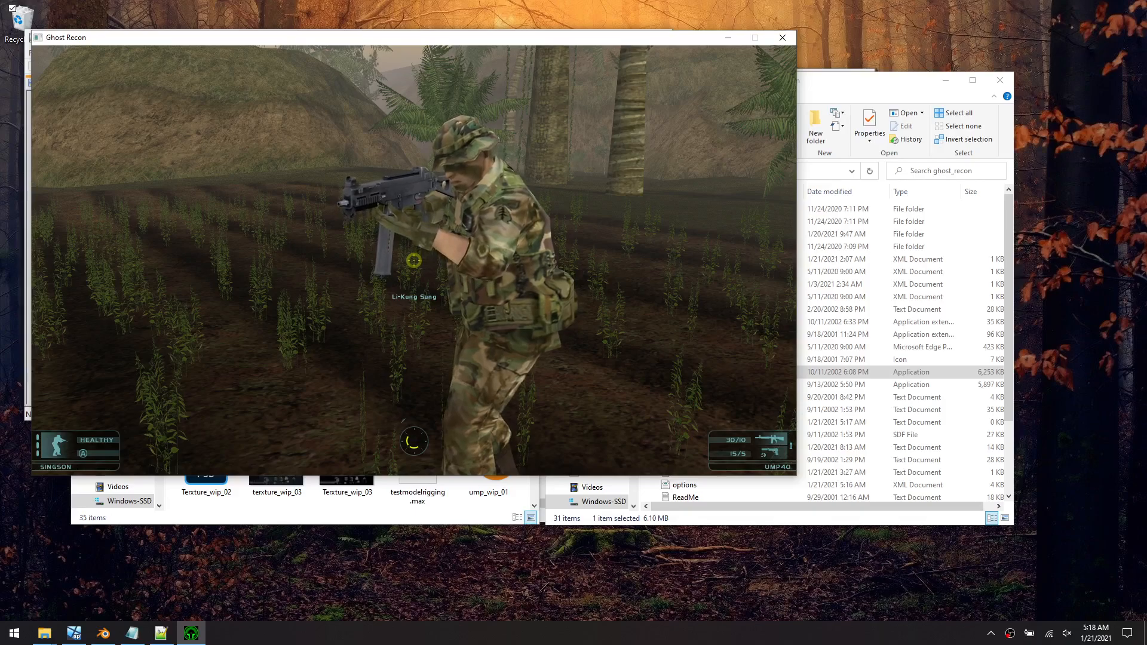
pyautogui.hotkey('alt', 'F4')
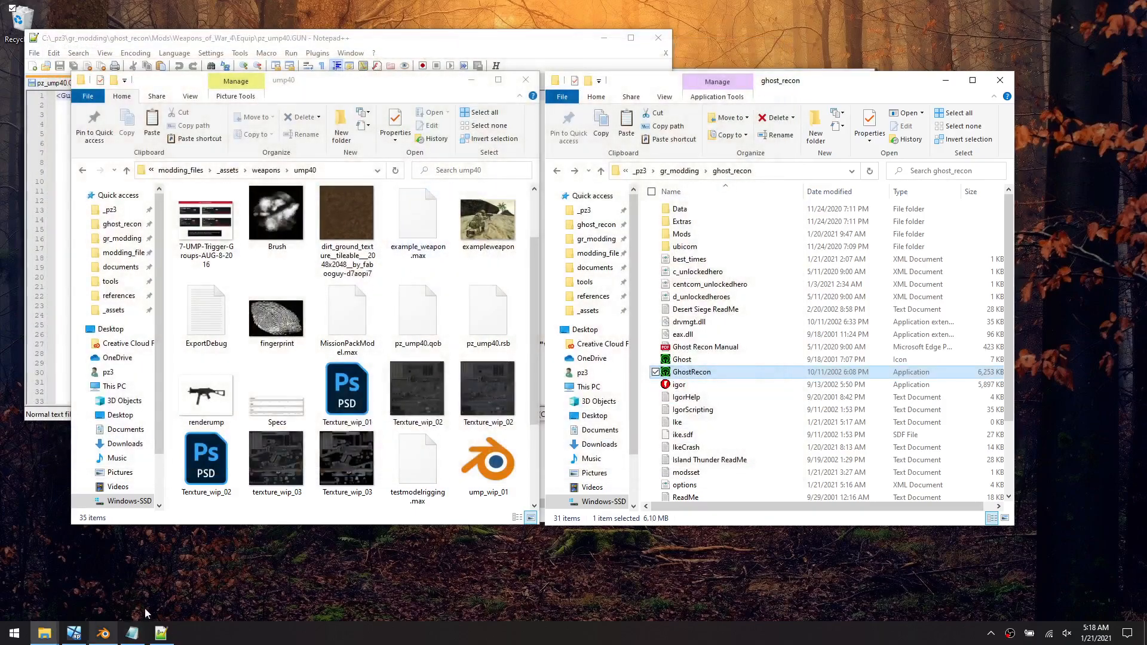
# Switch to 3ds Max and reposition the LeftHandPoint helper to about Y 28.9 and Z 1.3, shifting it slightly along X
pyautogui.moveTo(105, 636)
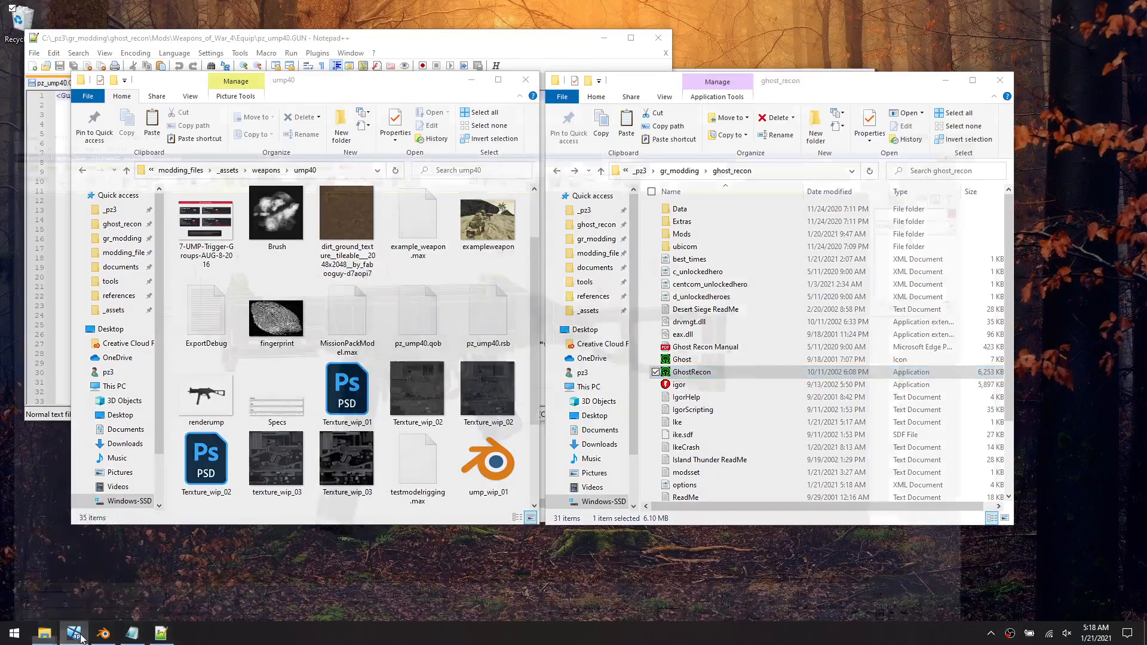
pyautogui.click(73, 635)
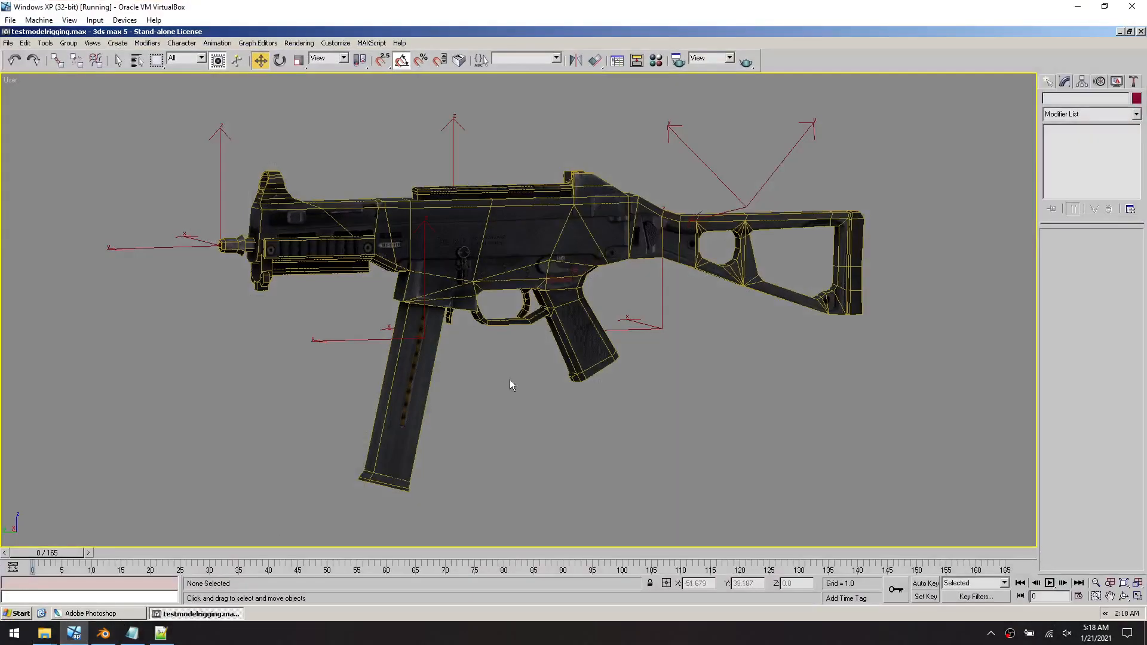
pyautogui.click(356, 341)
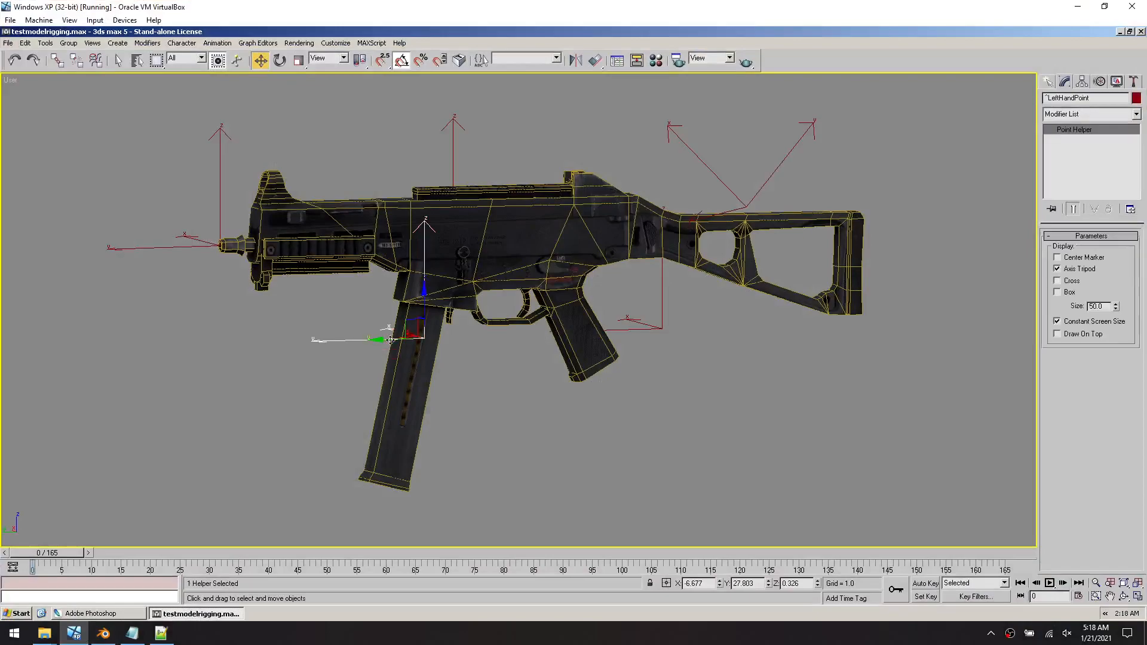
pyautogui.moveTo(386, 342); pyautogui.dragTo(375, 341)
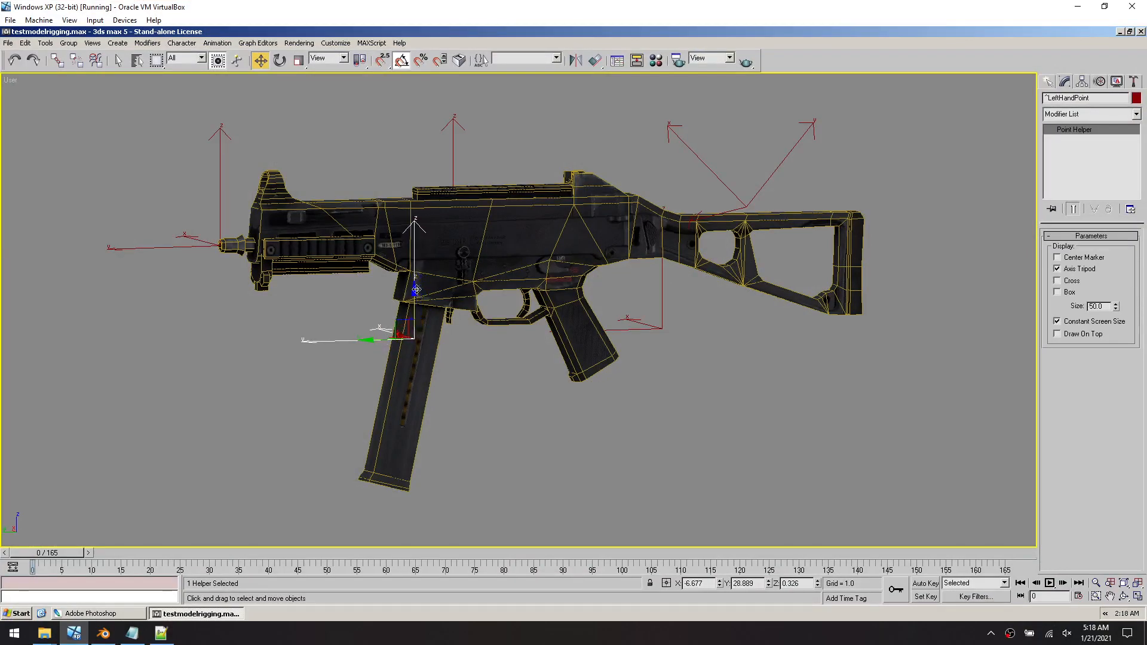
pyautogui.moveTo(416, 289); pyautogui.dragTo(418, 285)
pyautogui.keyDown('alt'); pyautogui.moveTo(461, 385); pyautogui.dragTo(540, 396, button='middle'); pyautogui.keyUp('alt')
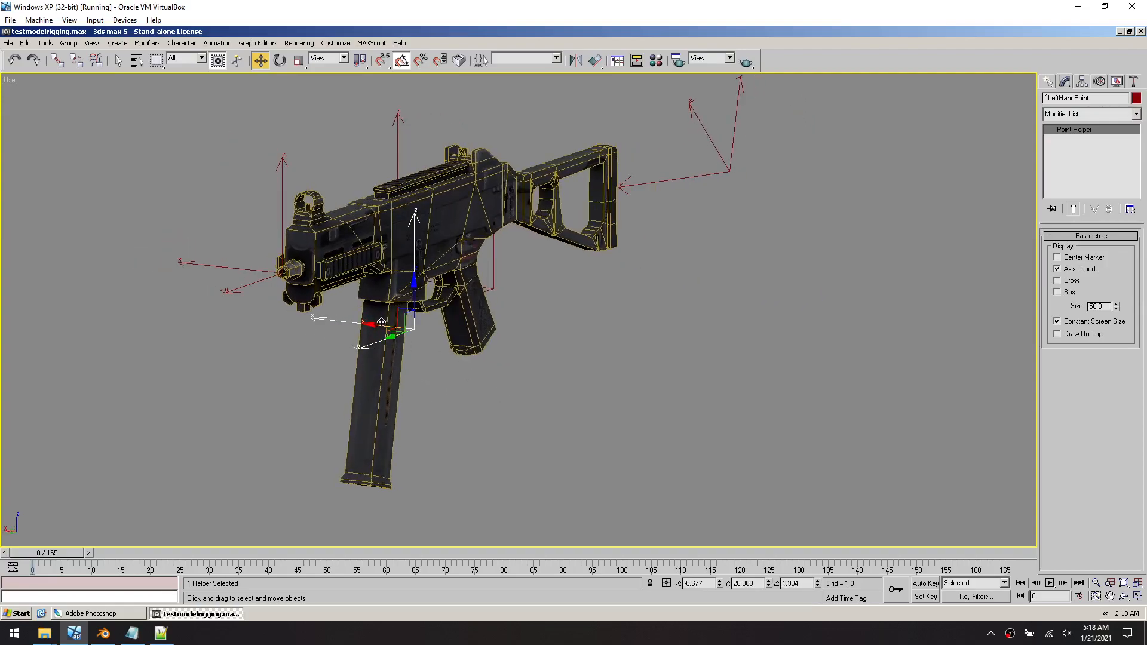
pyautogui.moveTo(380, 326); pyautogui.dragTo(374, 325)
# Select the HolsterPoint helper behind the stock and examine its placement relative to the whole weapon
pyautogui.click(607, 389)
pyautogui.click(719, 172)
pyautogui.keyDown('alt'); pyautogui.moveTo(690, 200); pyautogui.dragTo(460, 315, button='middle'); pyautogui.keyUp('alt')
pyautogui.scroll(-6, 674, 265)
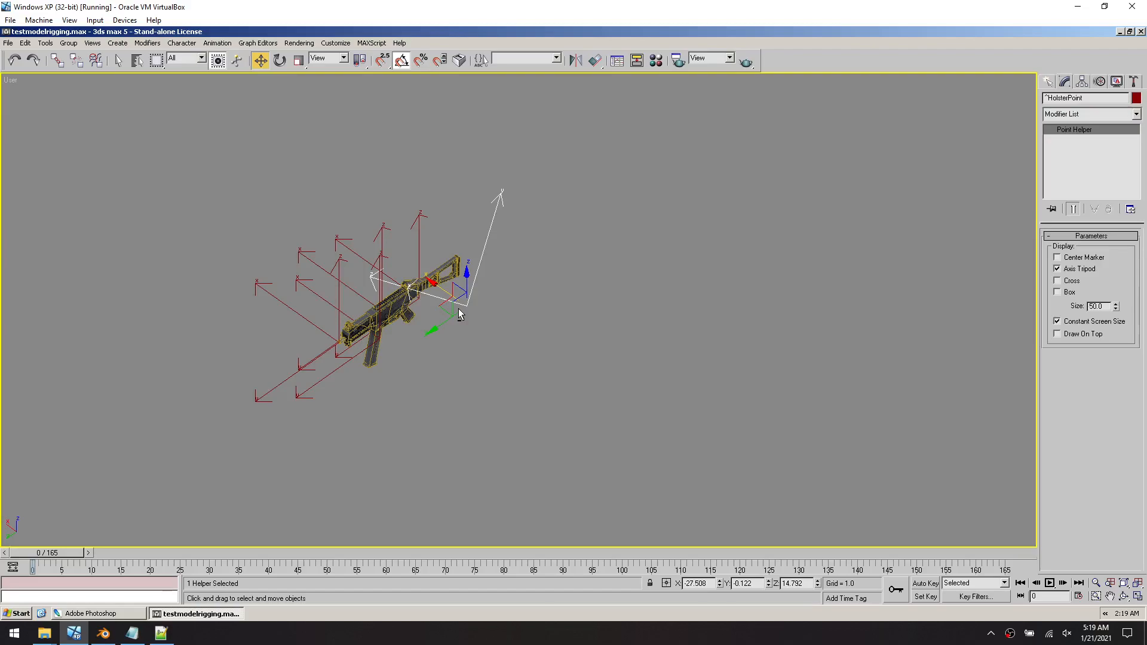
# Open the recent scene MissionPackModel.max from the ump40 folder, continuing without the missing map files
pyautogui.click(10, 42)
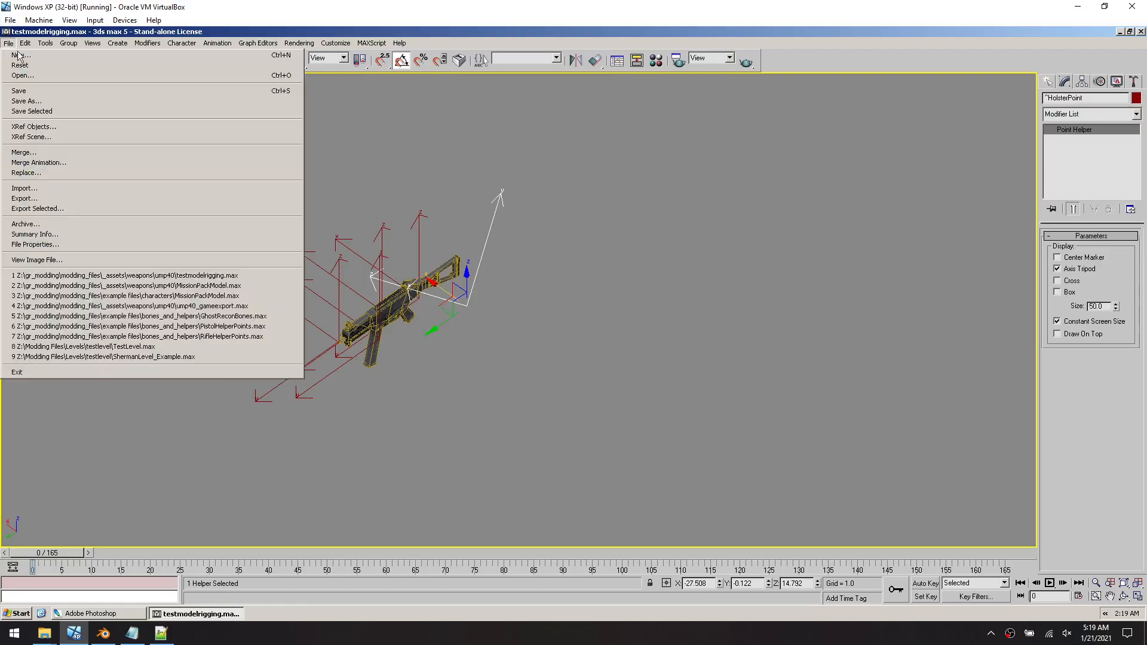
pyautogui.click(193, 286)
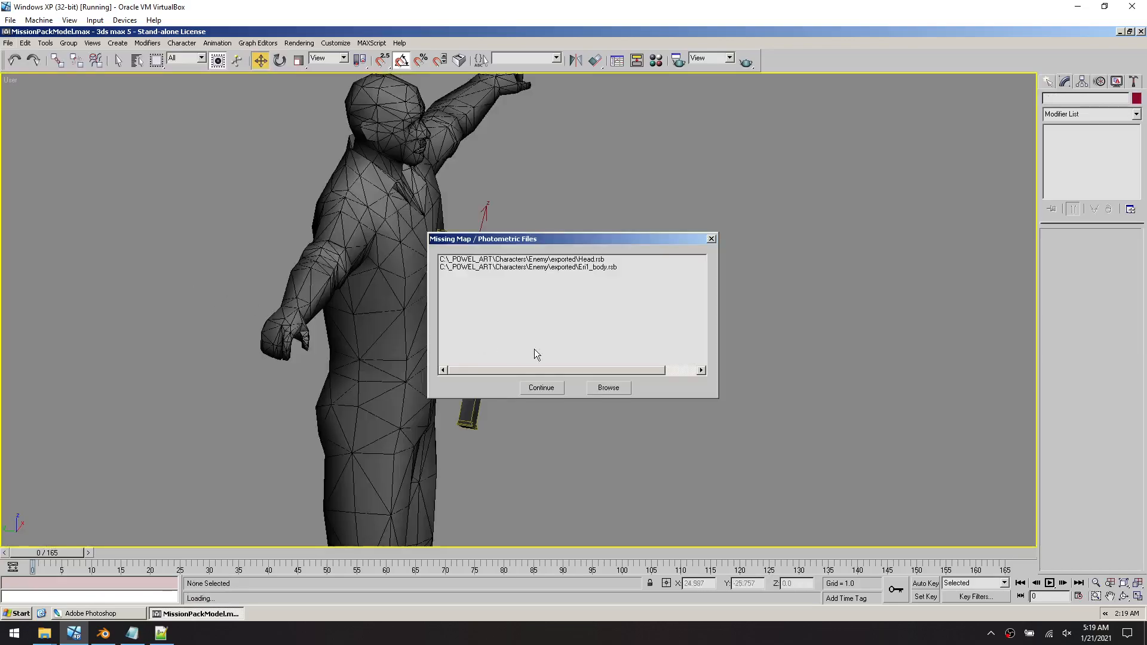
pyautogui.click(552, 388)
# Examine how the weapon group and its Point02 and Point01 helpers are positioned around the character's body
pyautogui.click(489, 327)
pyautogui.keyDown('alt'); pyautogui.moveTo(489, 327); pyautogui.dragTo(528, 323, button='middle'); pyautogui.keyUp('alt')
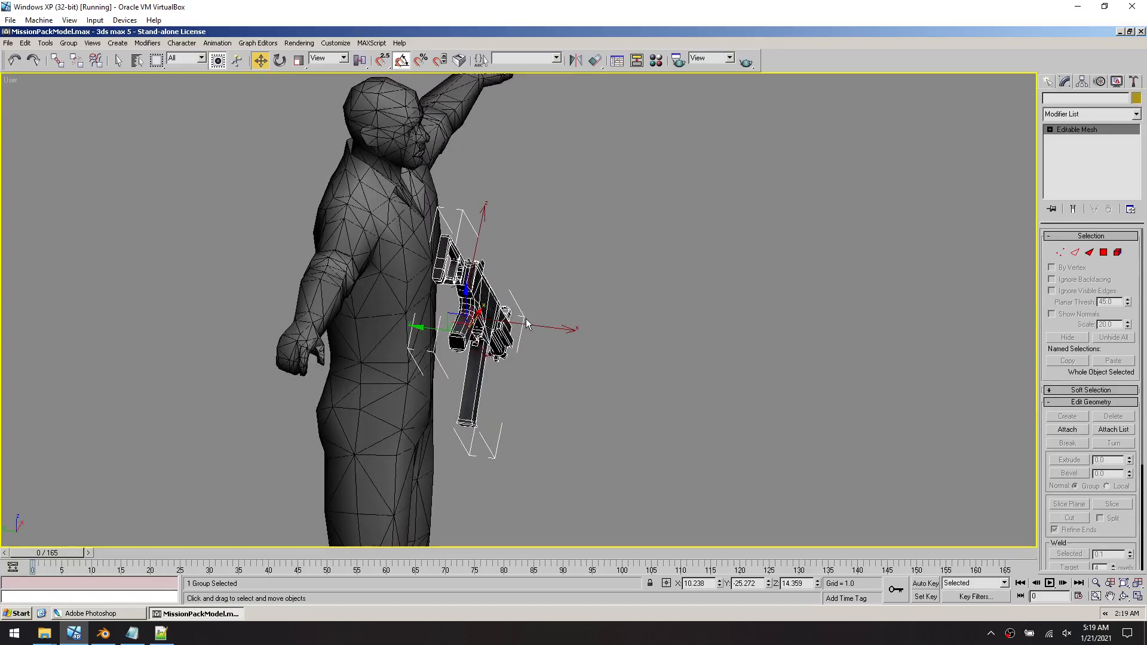
pyautogui.click(534, 325)
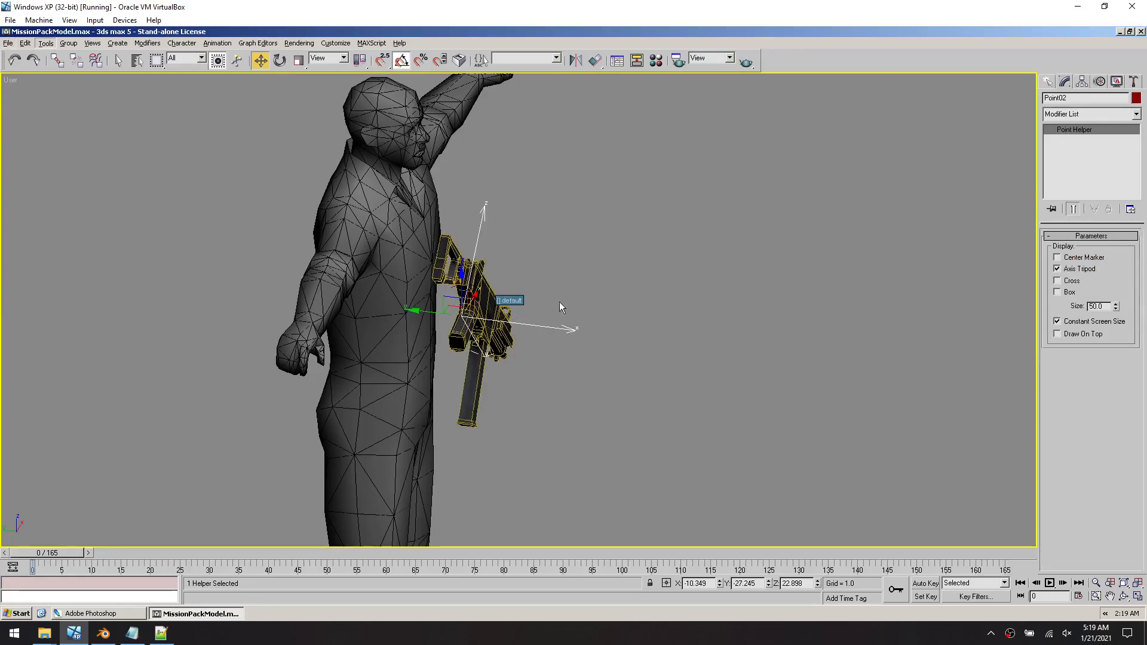
pyautogui.moveTo(501, 326)
pyautogui.keyDown('alt'); pyautogui.mouseDown(button='middle')
pyautogui.moveTo(532, 319)
pyautogui.moveTo(507, 311)
pyautogui.mouseUp(button='middle'); pyautogui.keyUp('alt')
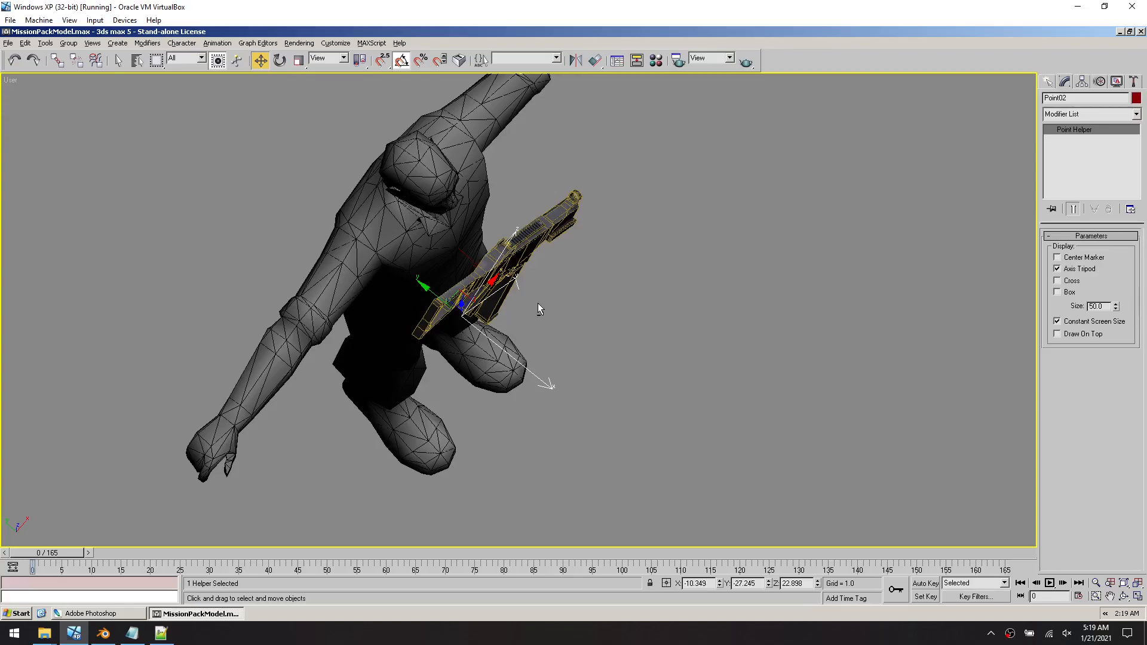
pyautogui.keyDown('alt'); pyautogui.moveTo(575, 310); pyautogui.dragTo(436, 242, button='middle'); pyautogui.keyUp('alt')
pyautogui.keyDown('alt'); pyautogui.moveTo(523, 313); pyautogui.dragTo(538, 322, button='middle'); pyautogui.keyUp('alt')
pyautogui.click(521, 308)
pyautogui.keyDown('alt'); pyautogui.moveTo(628, 315); pyautogui.dragTo(576, 318, button='middle'); pyautogui.keyUp('alt')
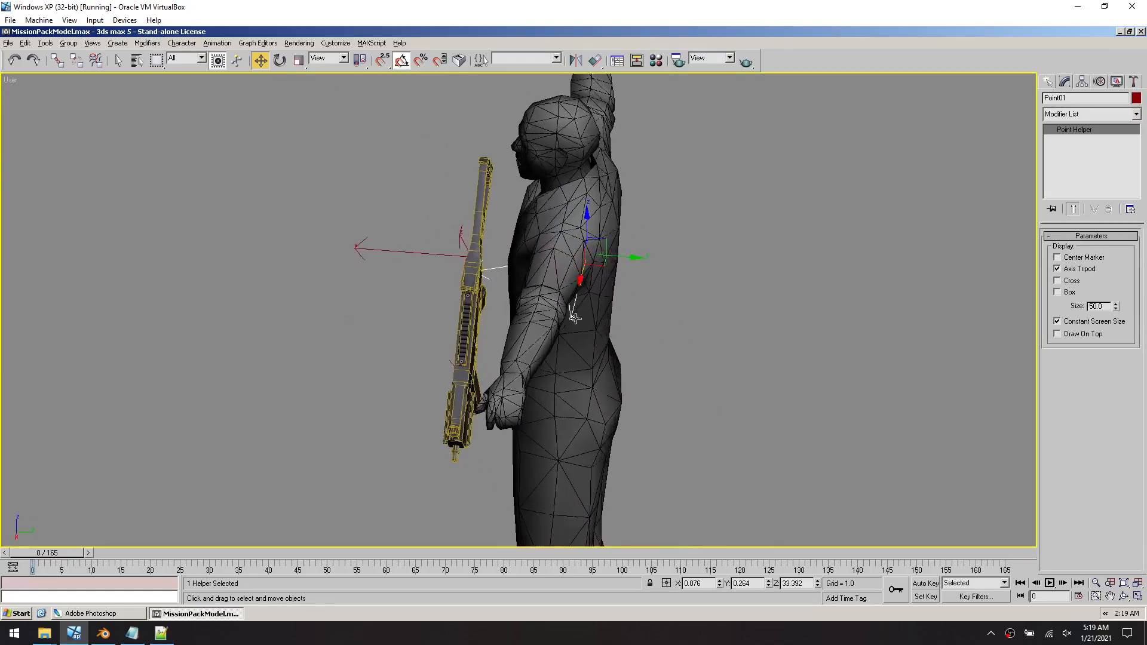
# Hide the character's body mesh and examine the Point01 helper against the skeleton bones and the weapon
pyautogui.click(604, 334)
pyautogui.rightClick(604, 333)
pyautogui.click(608, 315)
pyautogui.click(572, 278)
pyautogui.keyDown('alt'); pyautogui.moveTo(561, 302); pyautogui.dragTo(558, 277, button='middle'); pyautogui.keyUp('alt')
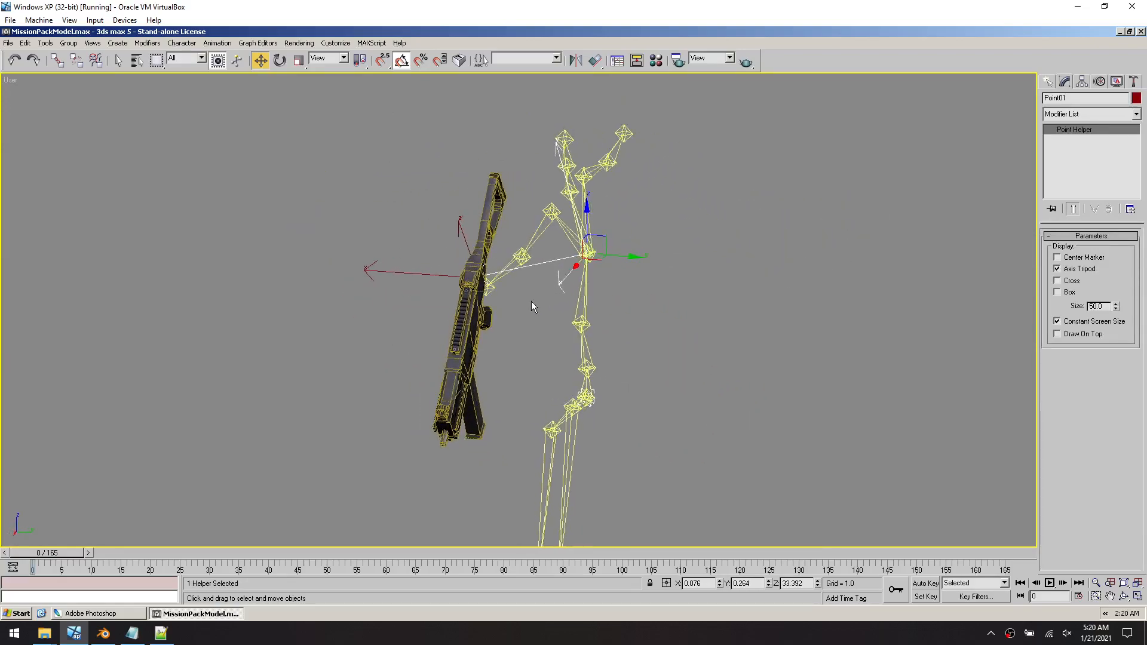
pyautogui.scroll(5, 529, 305)
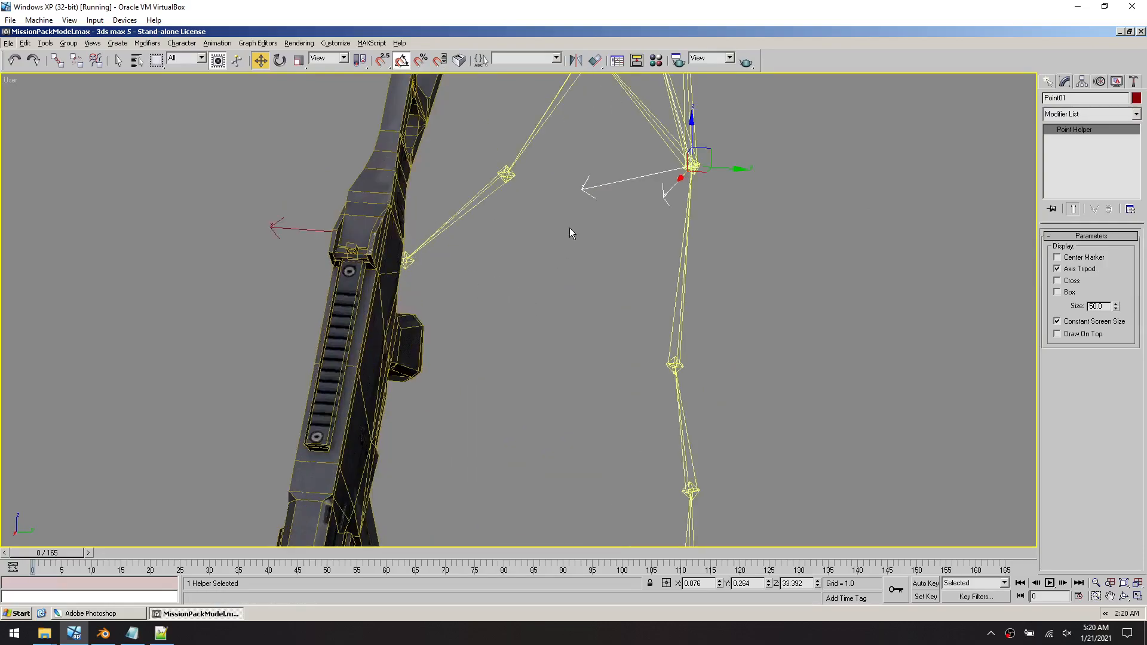
pyautogui.click(556, 253)
pyautogui.keyDown('alt'); pyautogui.moveTo(555, 254); pyautogui.dragTo(553, 223, button='middle'); pyautogui.keyUp('alt')
pyautogui.click(545, 215)
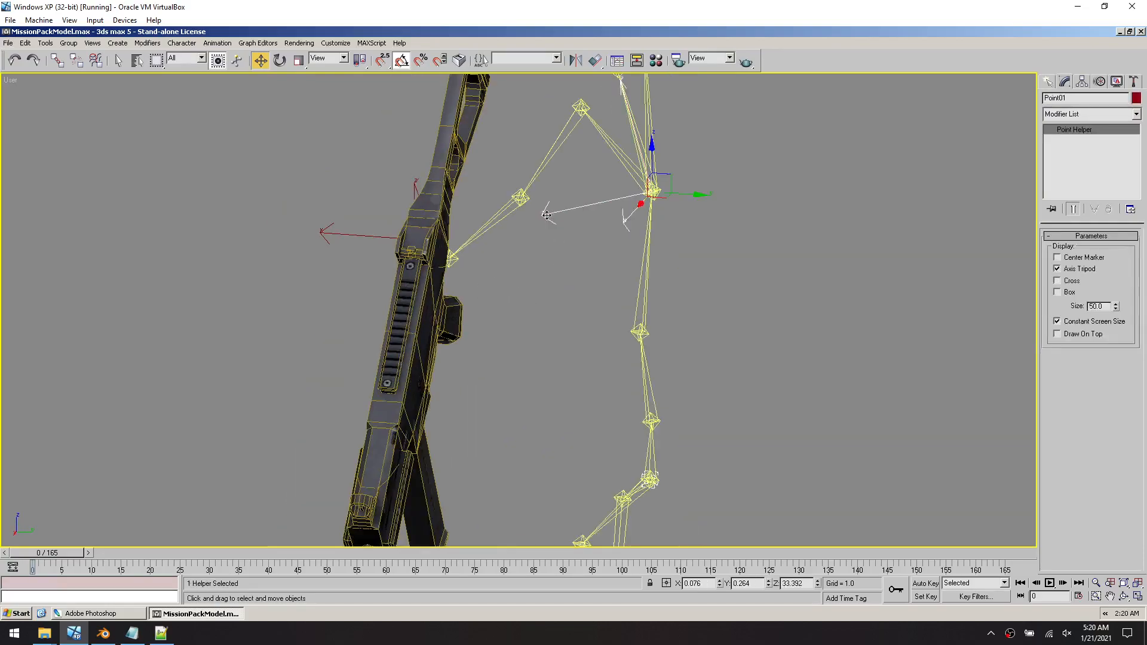
# Open the testmodelrigging.max scene from the ump40 folder, discarding the current scene's changes and continuing without the missing map files
pyautogui.click(9, 43)
pyautogui.click(30, 78)
pyautogui.click(575, 348)
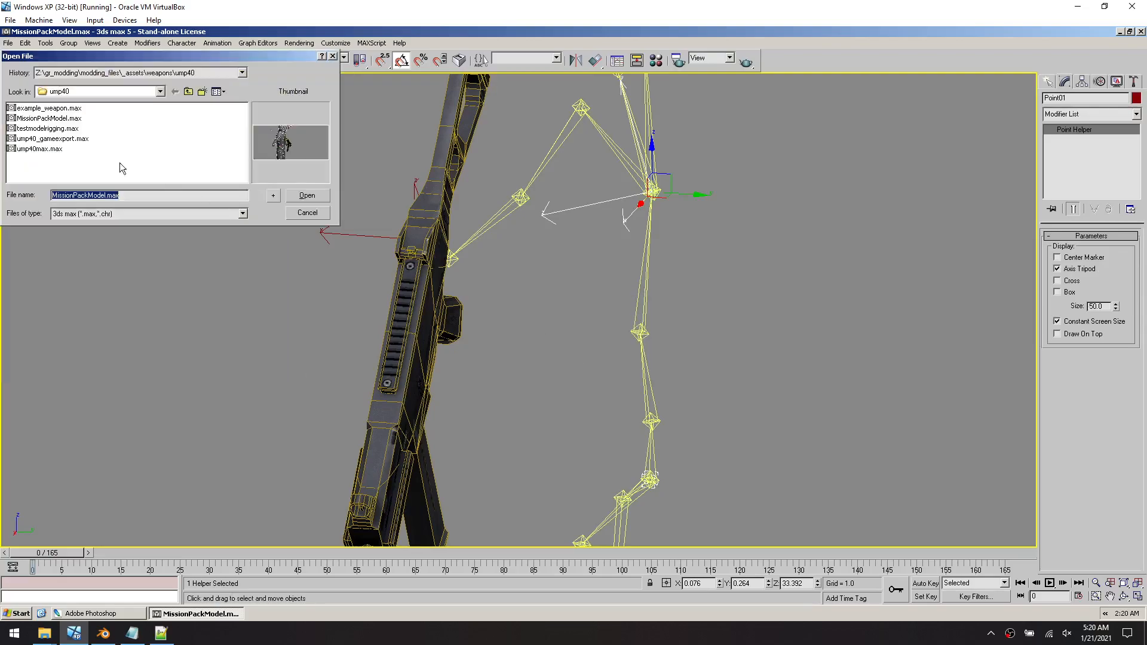
pyautogui.click(60, 129)
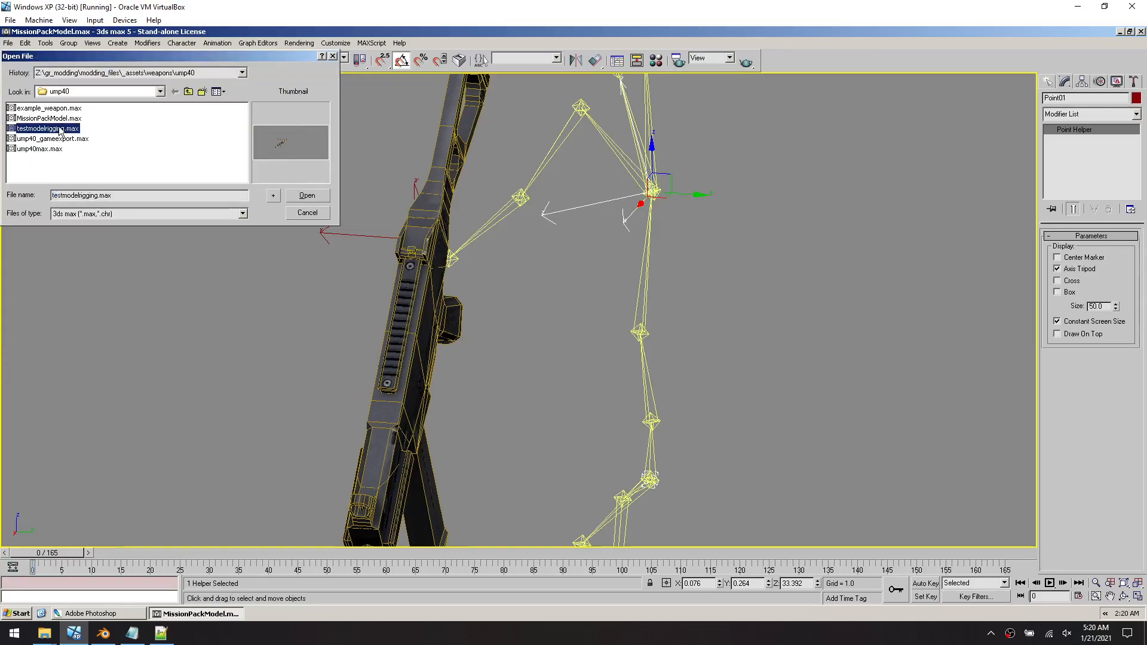
pyautogui.doubleClick(60, 130)
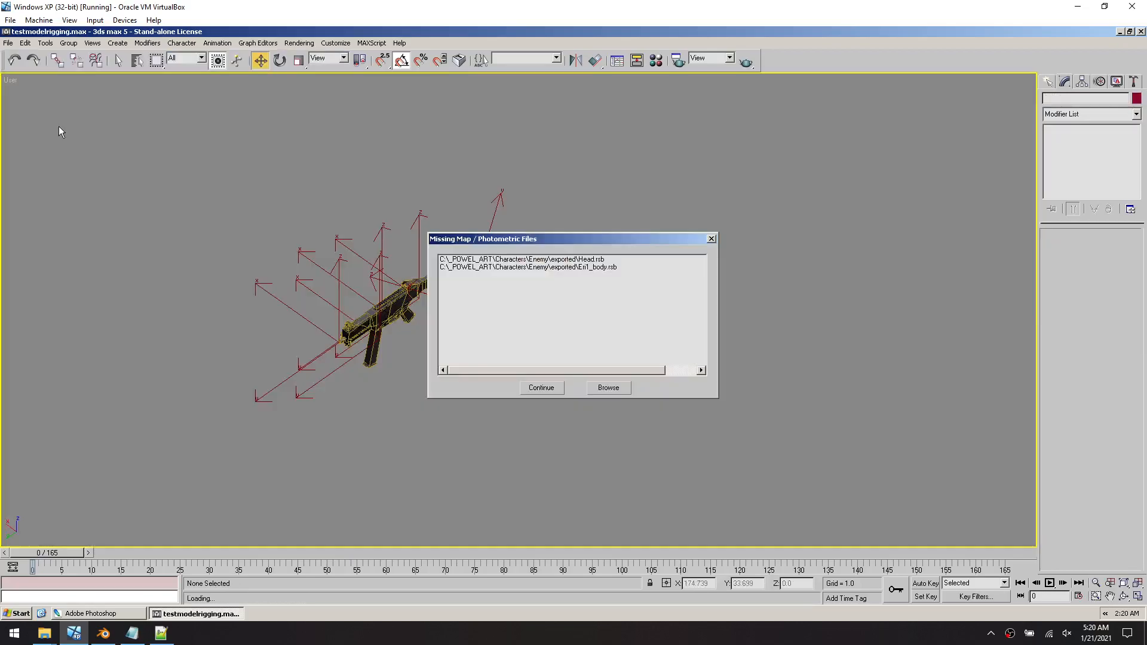
pyautogui.click(541, 388)
# Move the HolsterPoint helper about 2 units in the negative direction along its local Z axis, away from the weapon
pyautogui.click(466, 292)
pyautogui.keyDown('alt'); pyautogui.moveTo(494, 355); pyautogui.dragTo(545, 357, button='middle'); pyautogui.keyUp('alt')
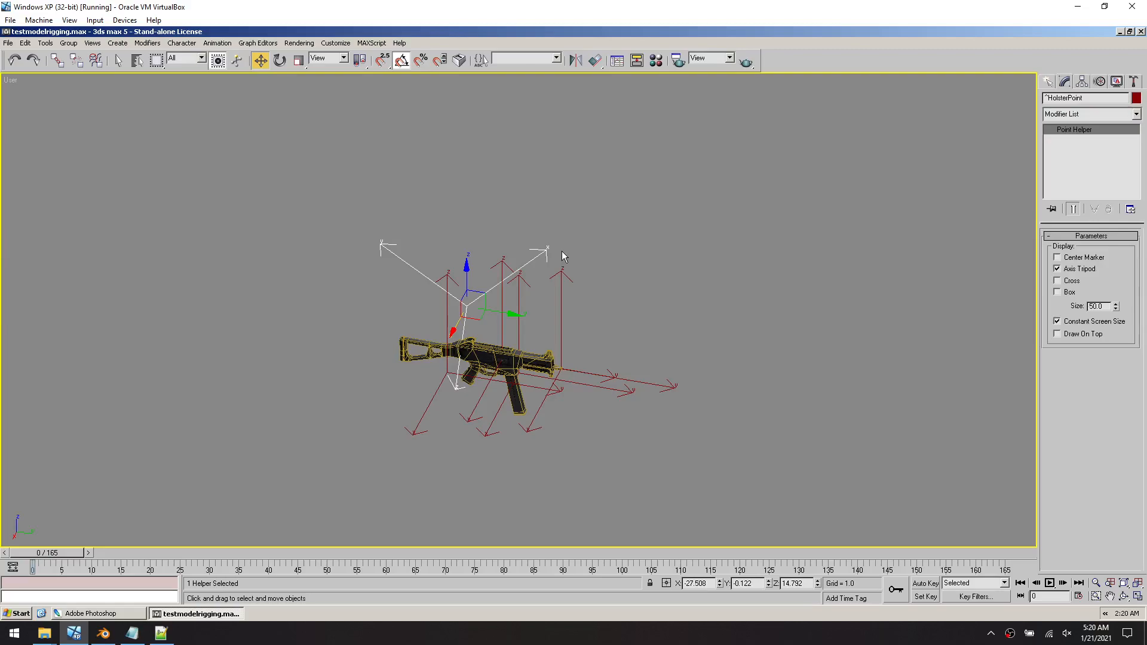
pyautogui.click(344, 58)
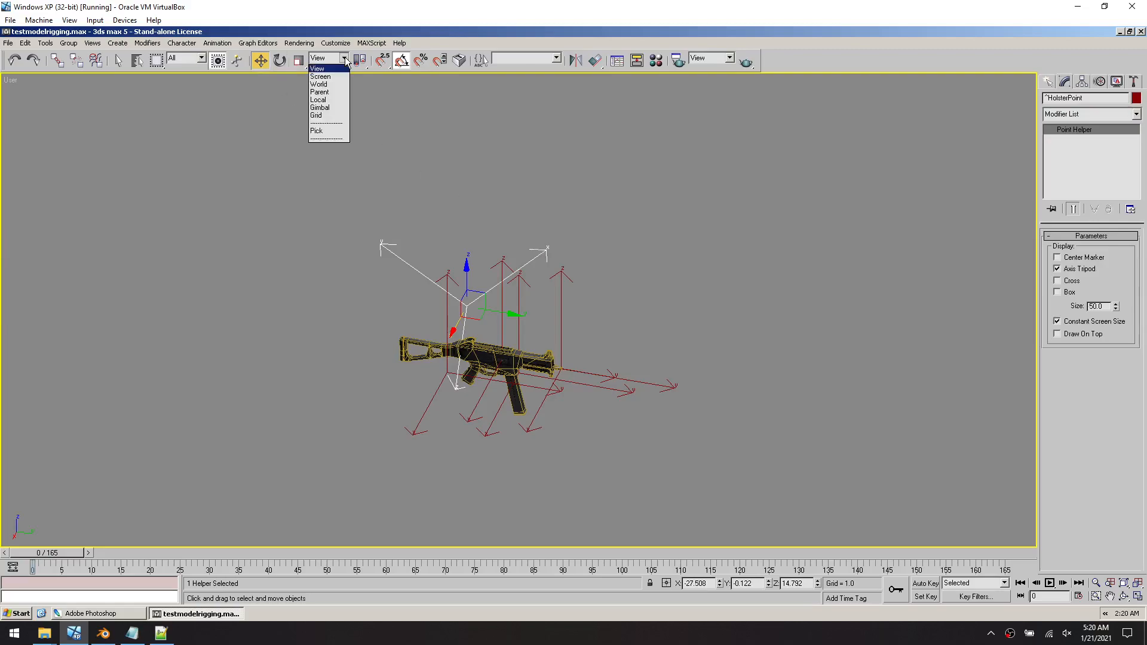
pyautogui.click(329, 99)
pyautogui.keyDown('alt'); pyautogui.moveTo(512, 433); pyautogui.dragTo(443, 357, button='middle'); pyautogui.keyUp('alt')
pyautogui.scroll(3, 442, 351)
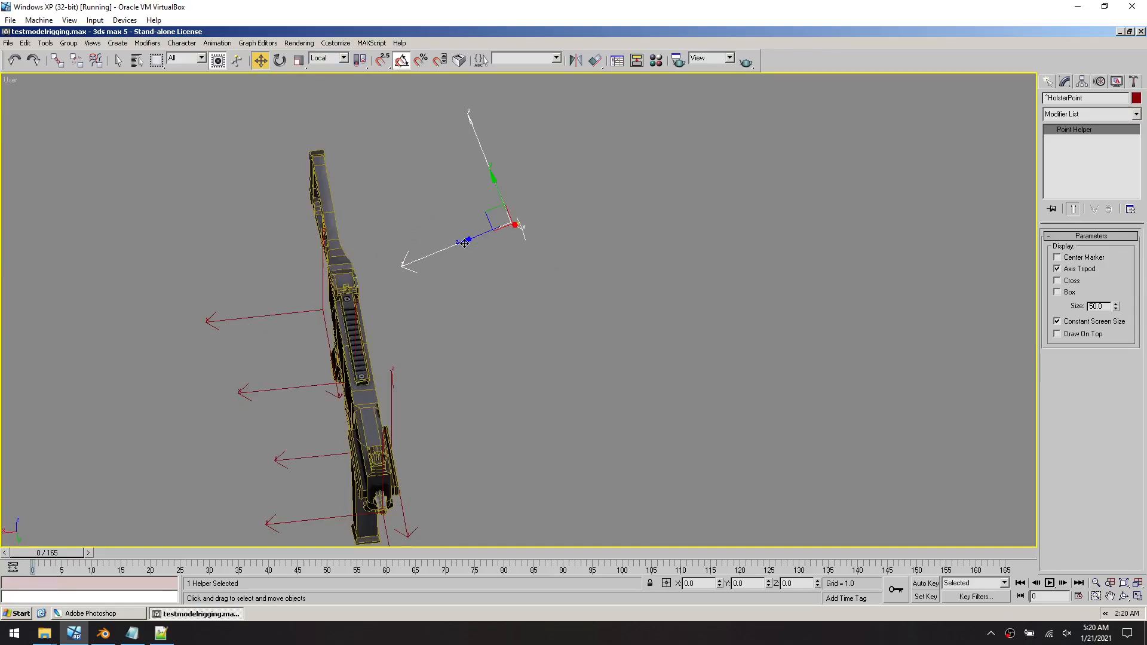
pyautogui.moveTo(465, 243); pyautogui.dragTo(479, 236)
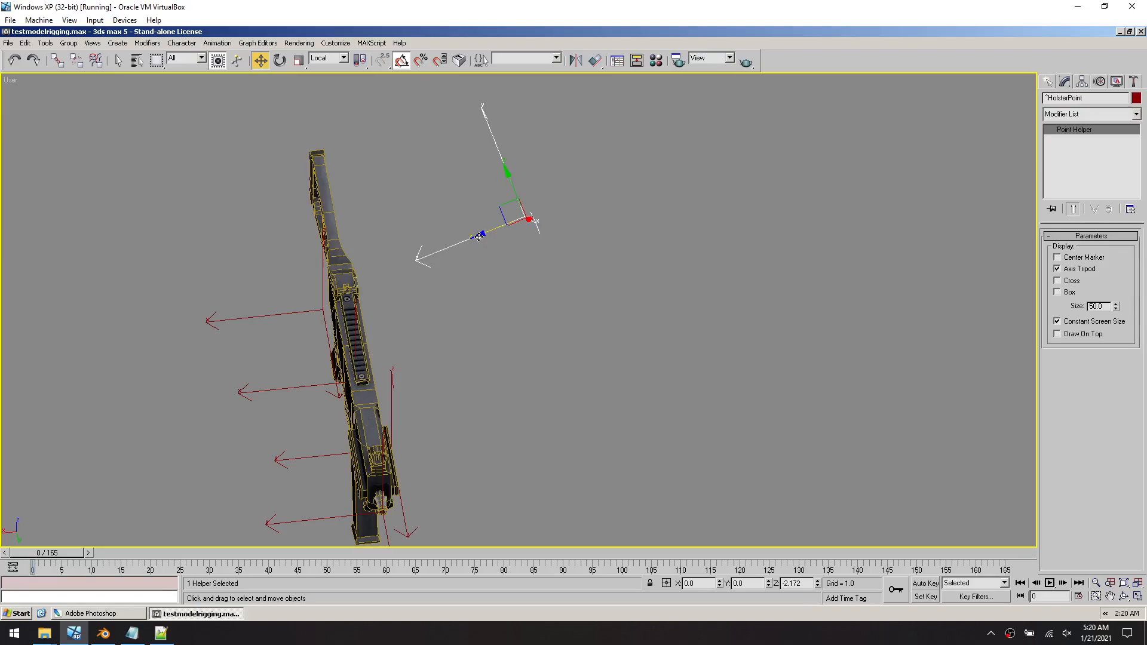
pyautogui.moveTo(479, 236); pyautogui.dragTo(478, 236)
# Switch to the World coordinate system and lower the HolsterPoint helper to a Z position of about 14.5
pyautogui.keyDown('alt'); pyautogui.moveTo(508, 289); pyautogui.dragTo(528, 222, button='middle'); pyautogui.keyUp('alt')
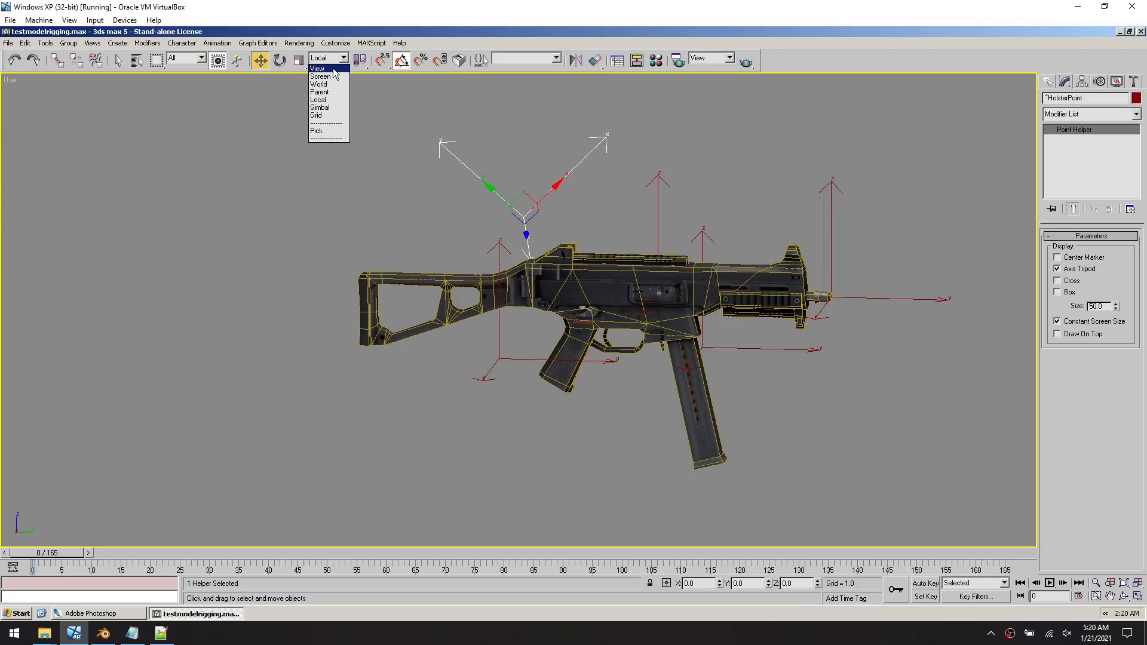
pyautogui.click(333, 70)
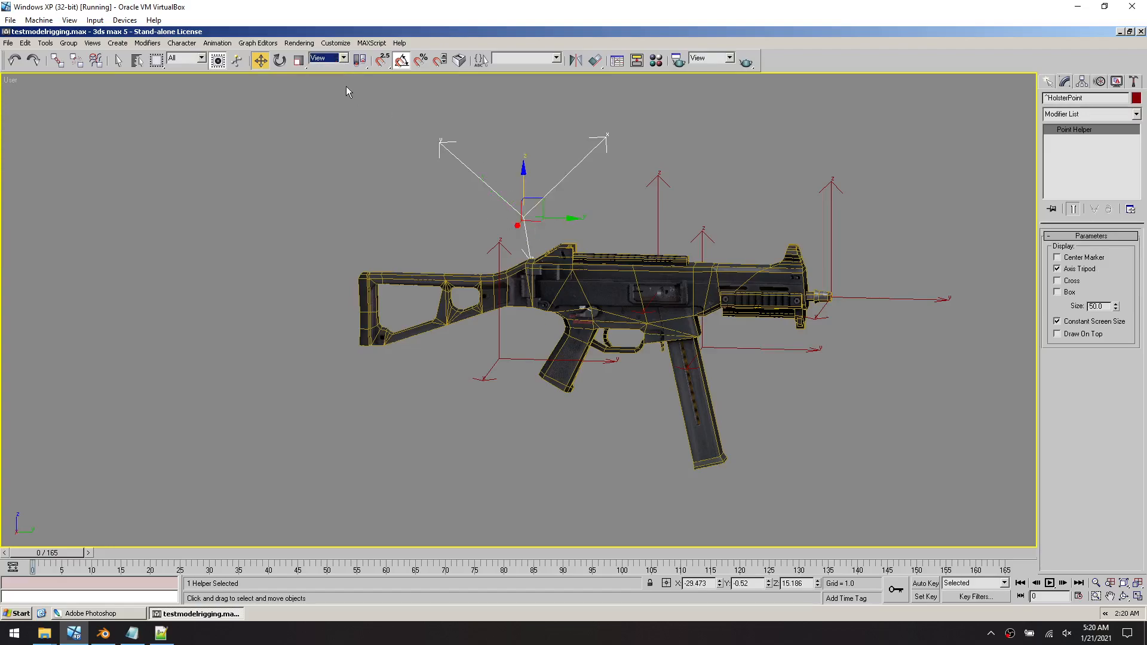
pyautogui.doubleClick(333, 51)
pyautogui.moveTo(738, 120); pyautogui.dragTo(693, 45)
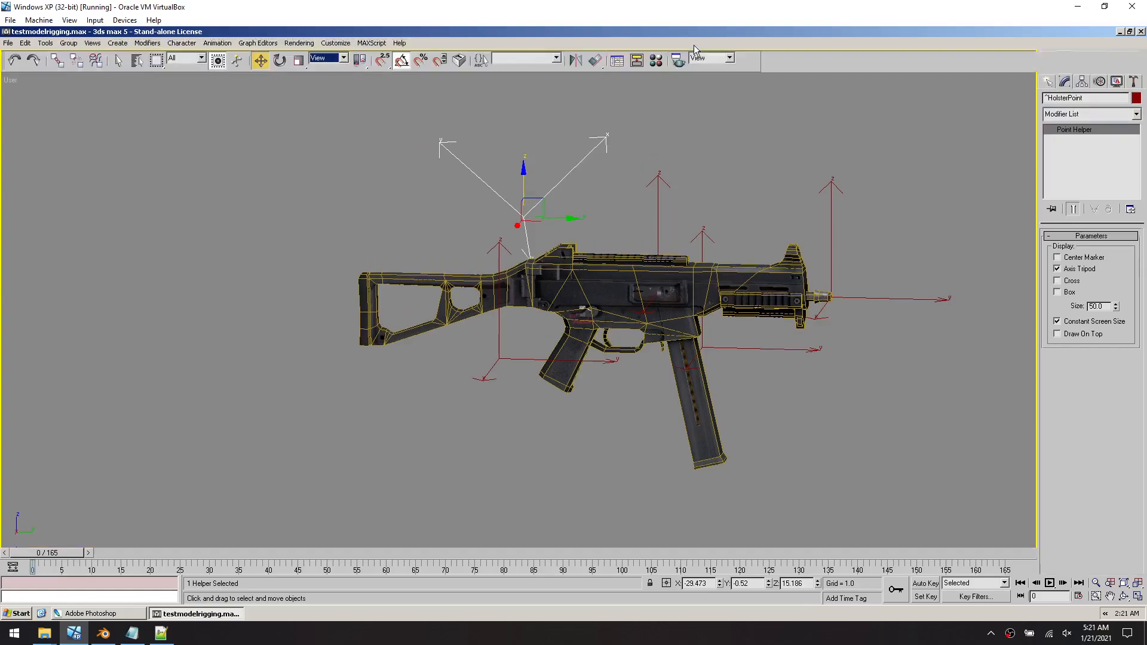
pyautogui.click(330, 58)
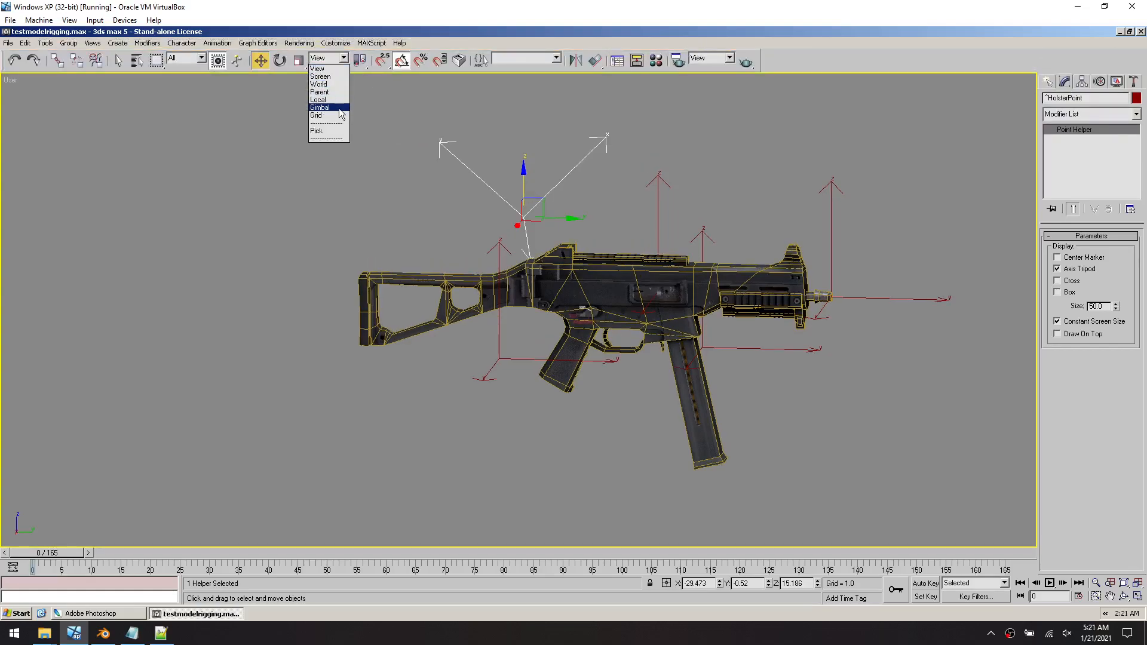
pyautogui.click(336, 71)
pyautogui.click(337, 58)
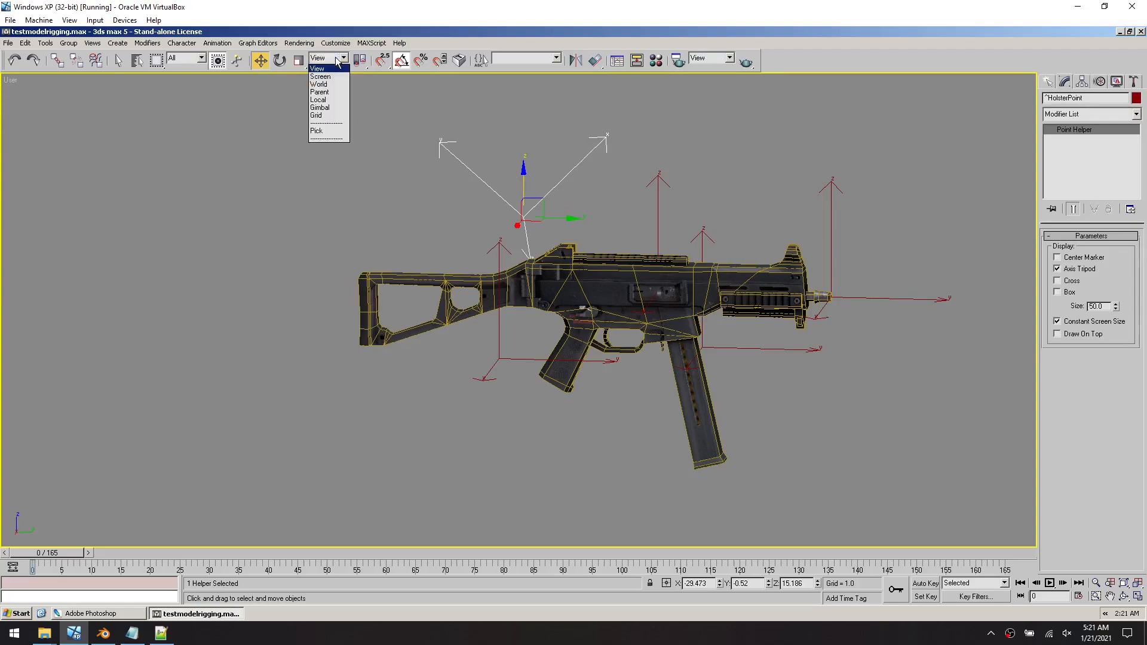
pyautogui.click(336, 84)
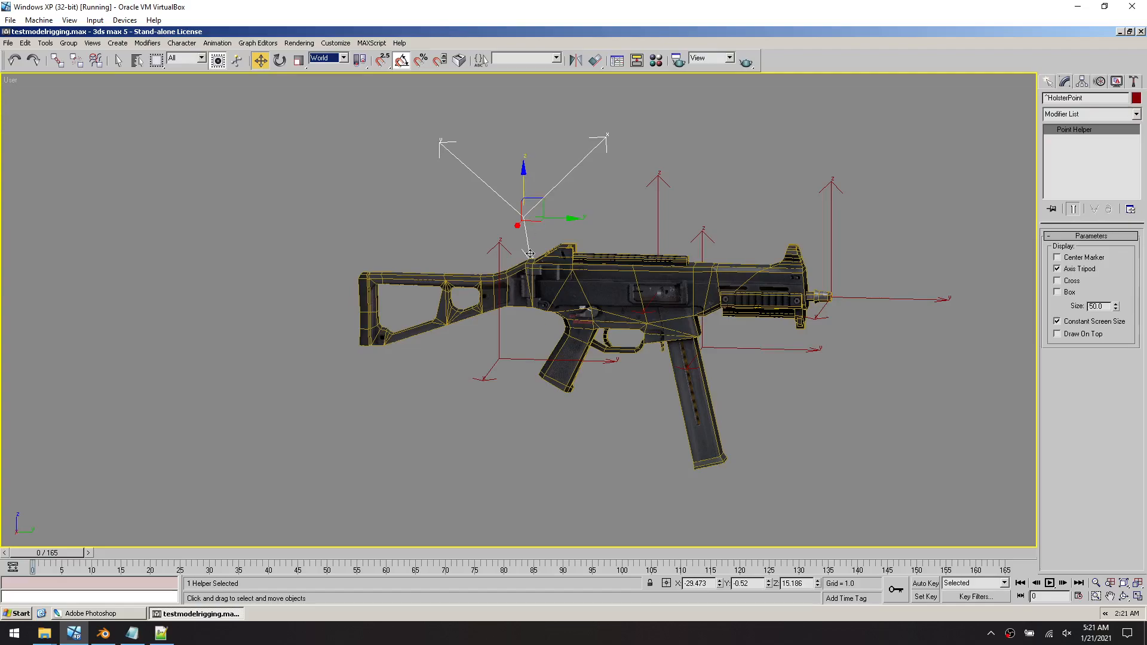
pyautogui.click(523, 183)
pyautogui.moveTo(525, 179); pyautogui.dragTo(534, 184)
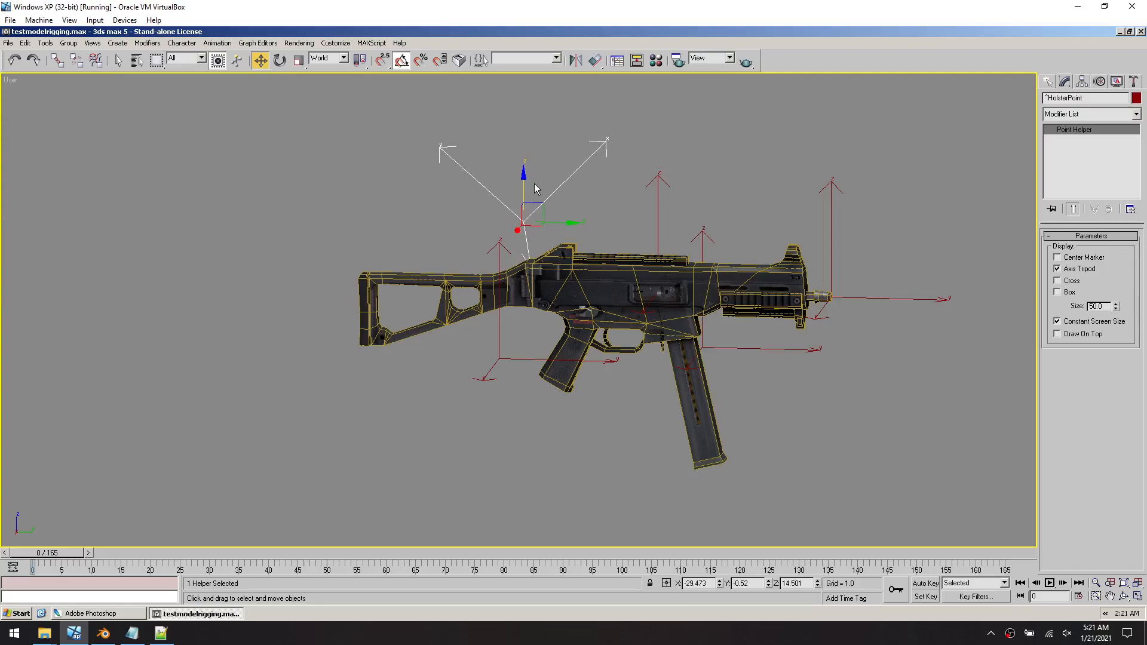
# Select the RightHandPoint helper behind the grip and examine its placement from the weapon's other side
pyautogui.click(379, 230)
pyautogui.keyDown('alt'); pyautogui.moveTo(757, 283); pyautogui.dragTo(636, 271, button='middle'); pyautogui.keyUp('alt')
pyautogui.click(627, 304)
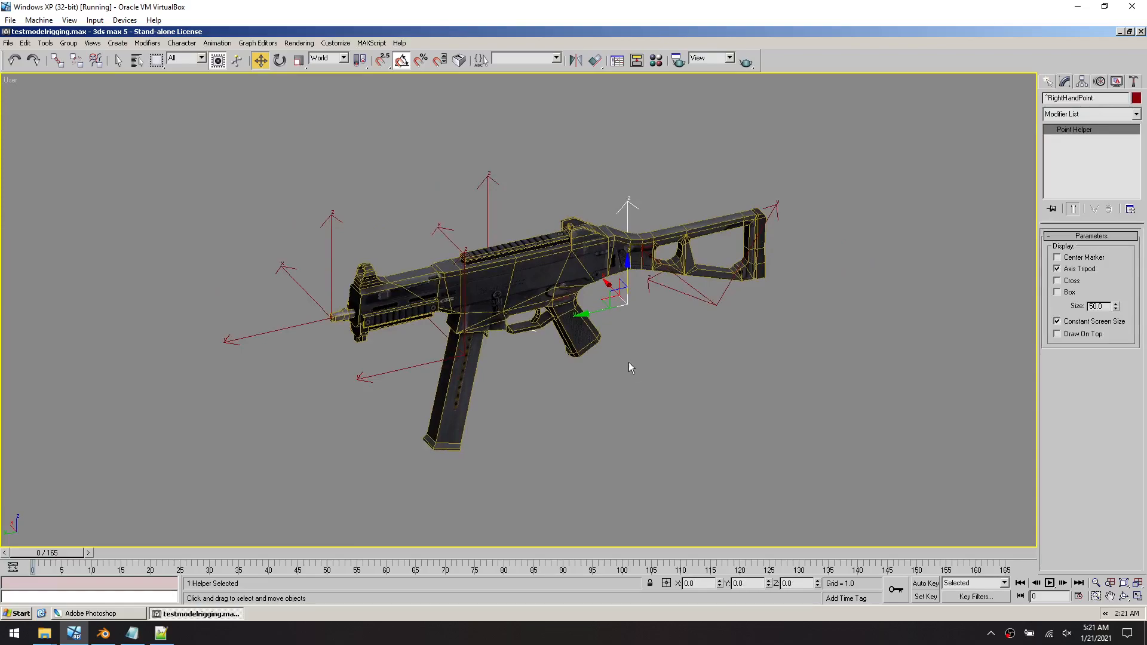
# Export the scene over the existing pz_ump40.qob in the Weapons_of_War_4 mod's Model folder
pyautogui.click(9, 43)
pyautogui.click(81, 197)
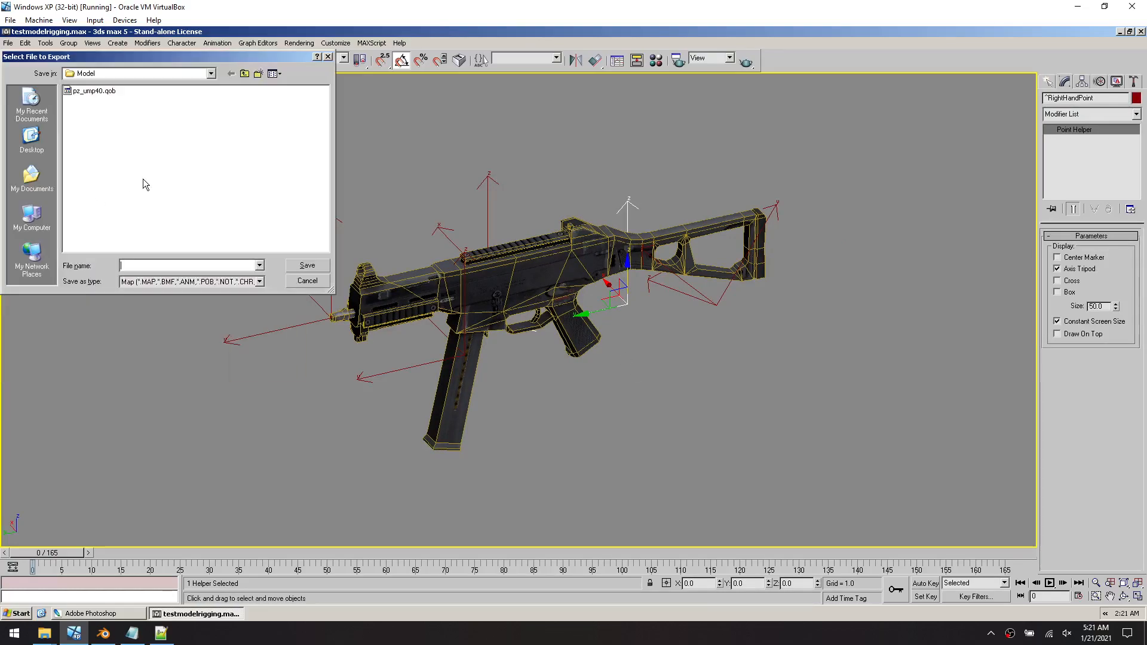
pyautogui.doubleClick(104, 92)
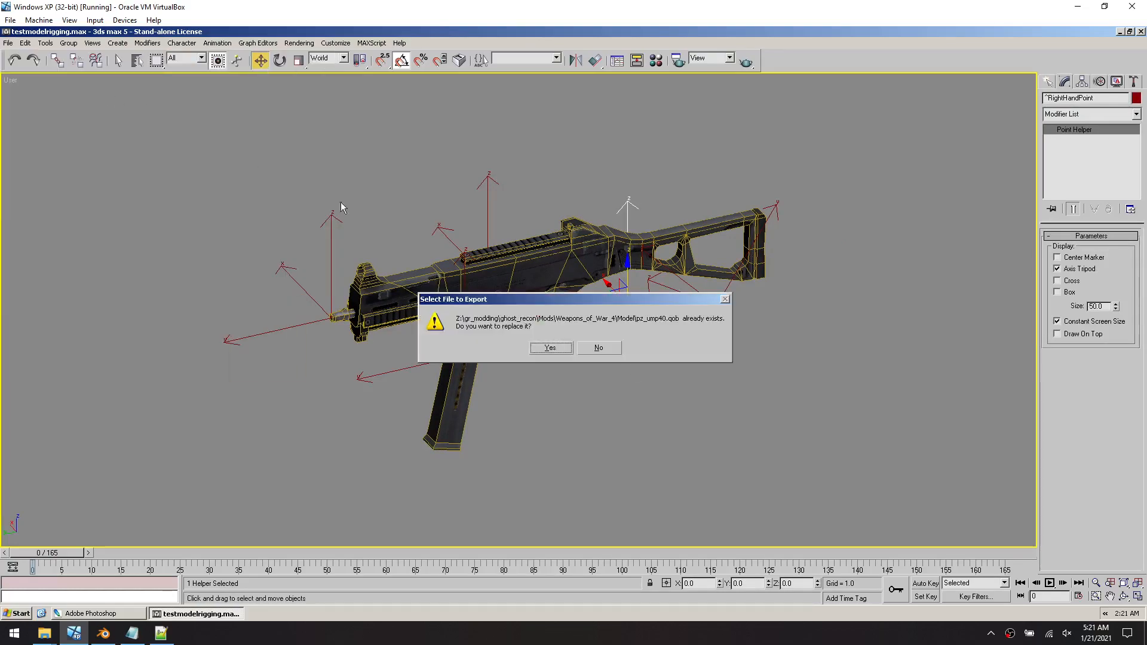
pyautogui.click(541, 348)
pyautogui.click(168, 411)
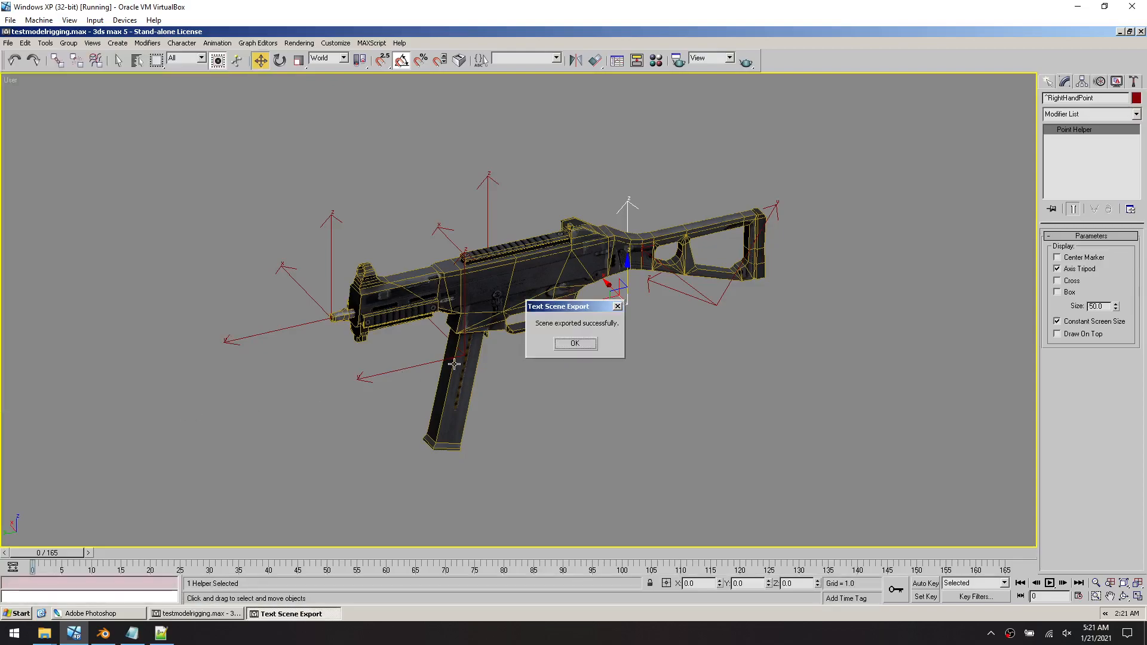
pyautogui.click(570, 344)
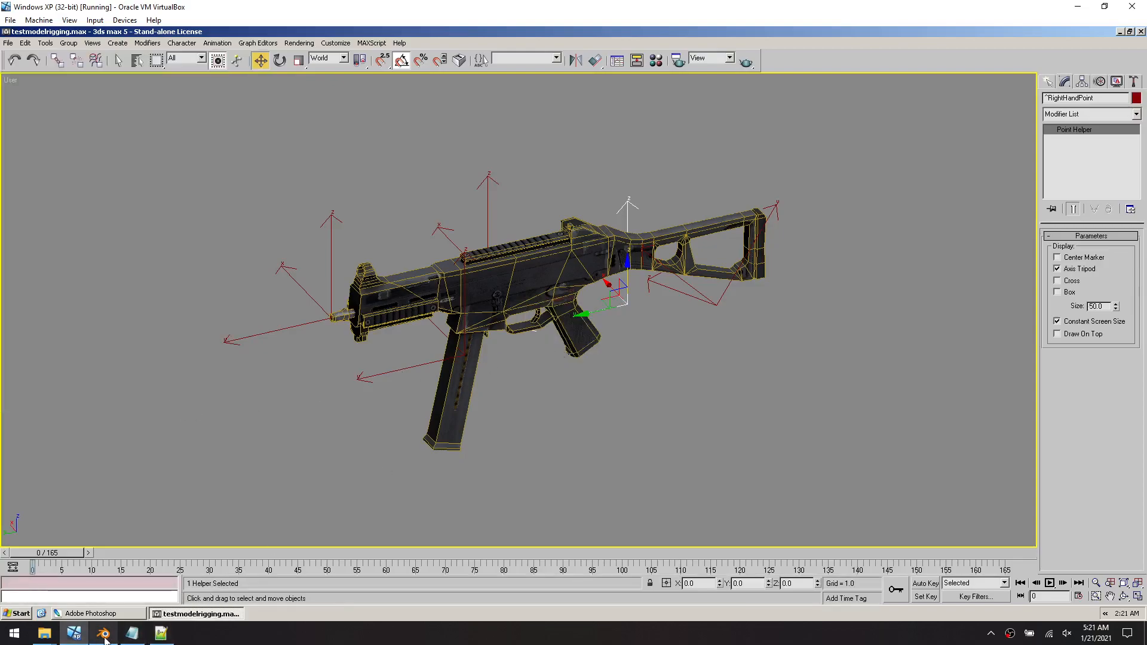
# Launch GhostRecon from the ghost_recon folder and start the C01 - Watchful Yeoman quick mission on Veteran difficulty, reaching platoon setup
pyautogui.click(48, 636)
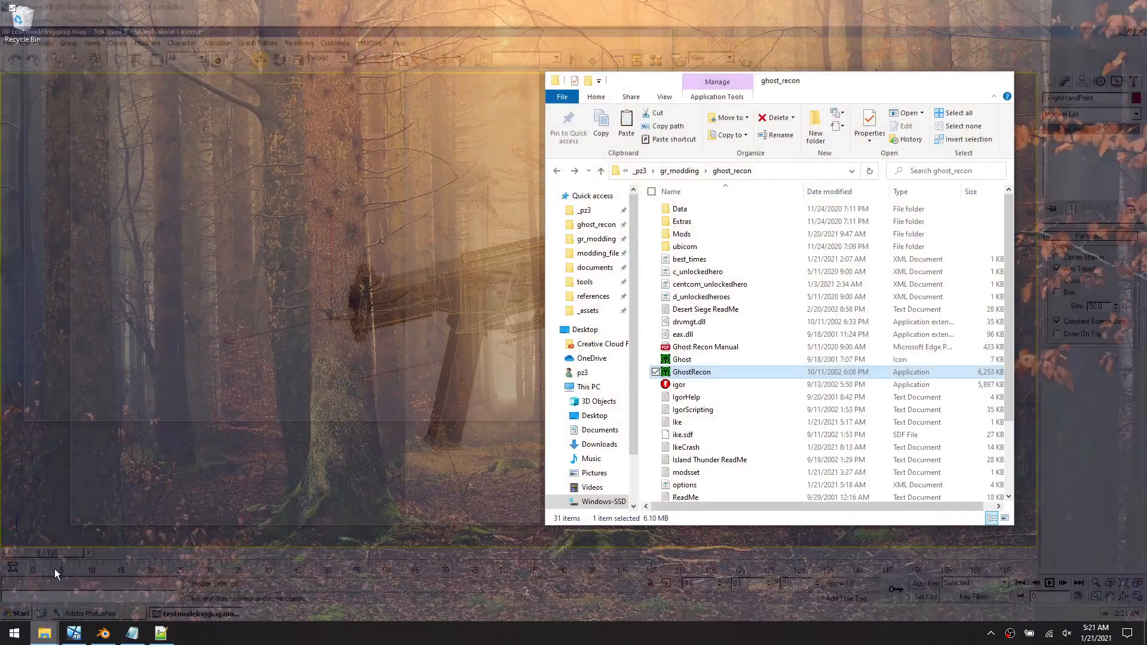
pyautogui.click(37, 585)
pyautogui.doubleClick(720, 372)
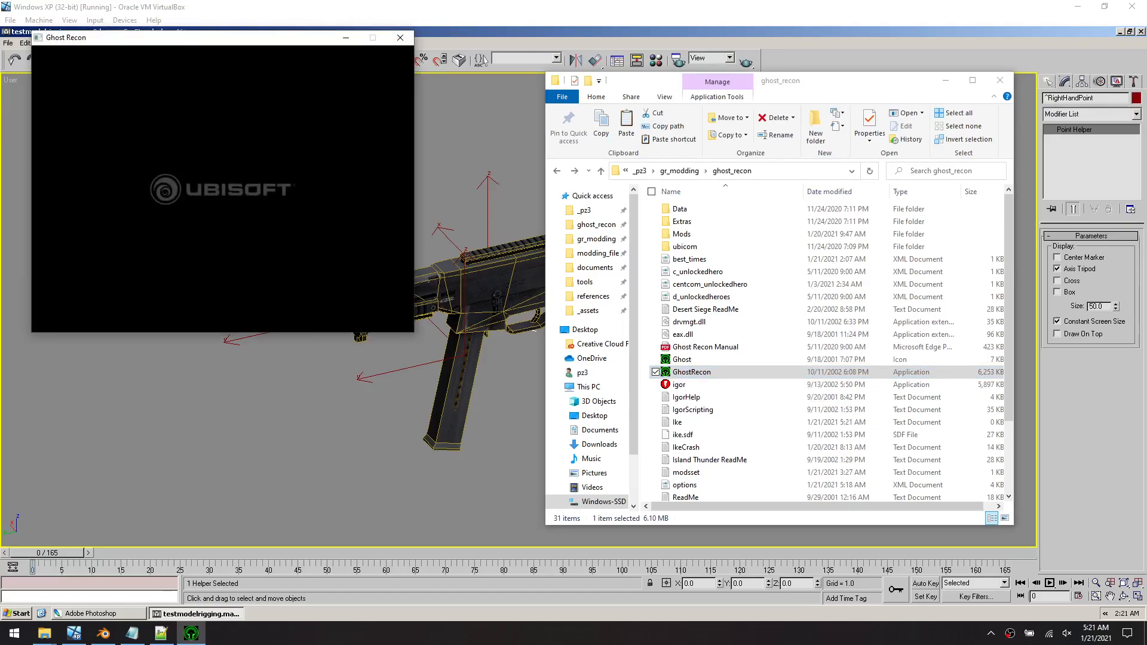
pyautogui.click(163, 233)
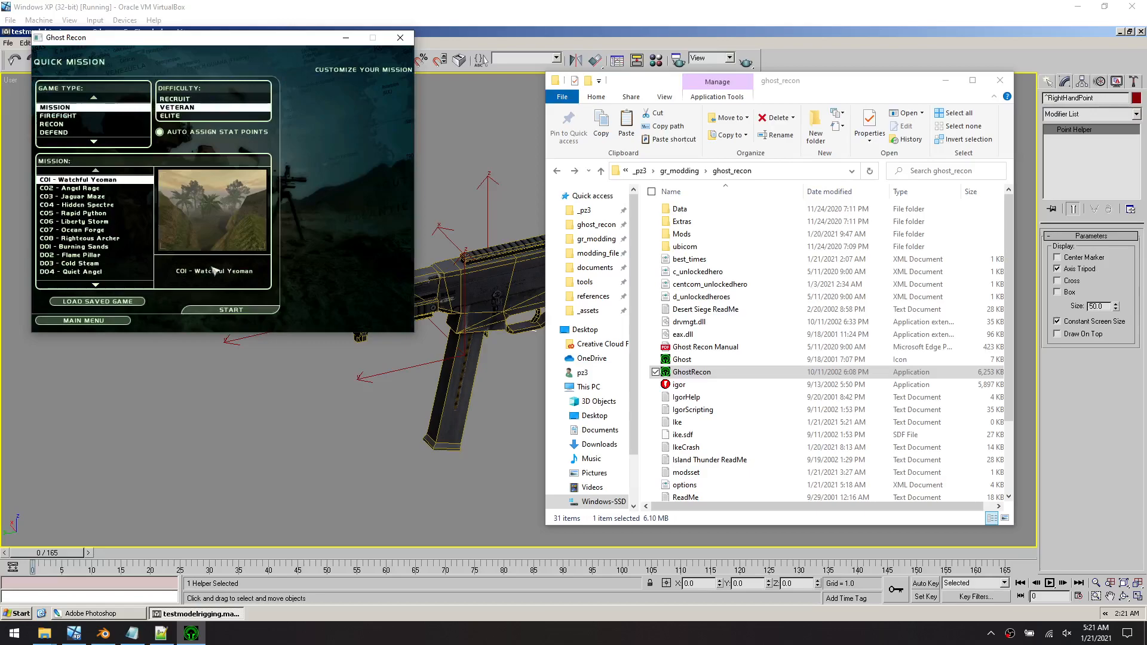
pyautogui.click(272, 315)
pyautogui.click(352, 324)
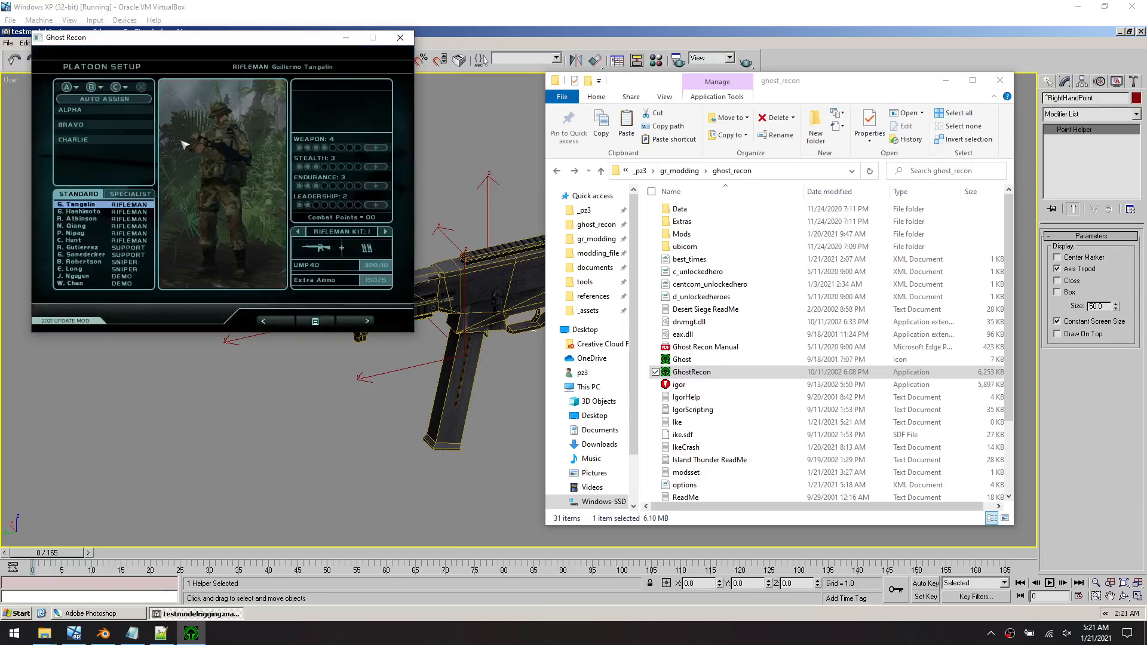
# Assign the first two riflemen to Alpha and give the second one Rifleman Kit 2 with the UMP40 and M9A1 SD
pyautogui.click(89, 110)
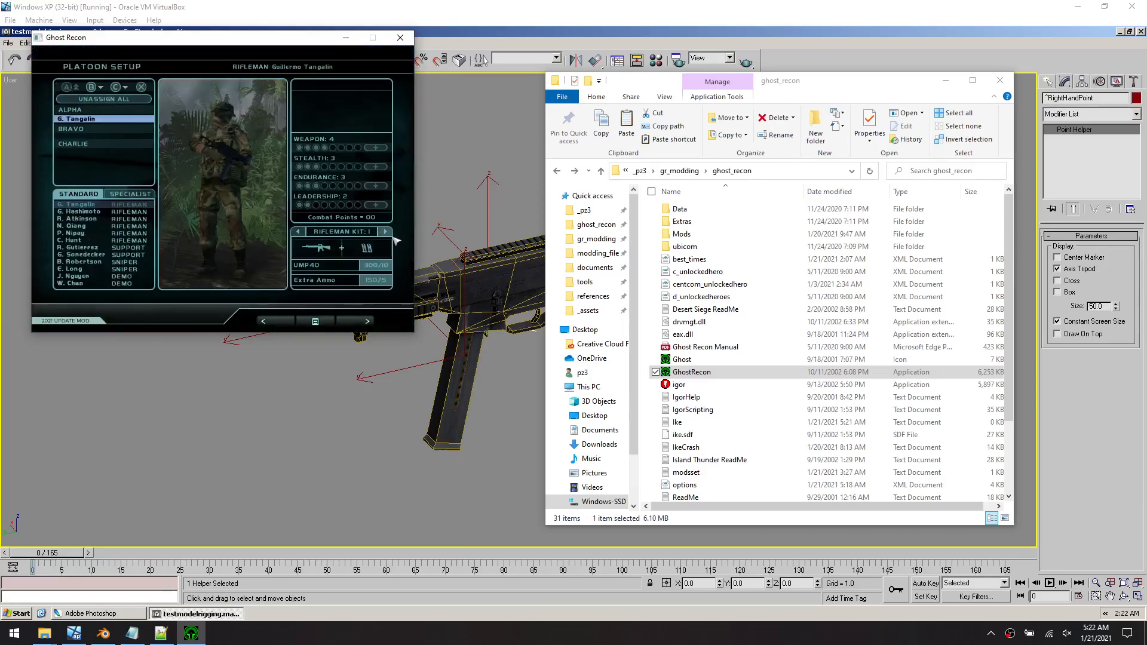
pyautogui.click(136, 213)
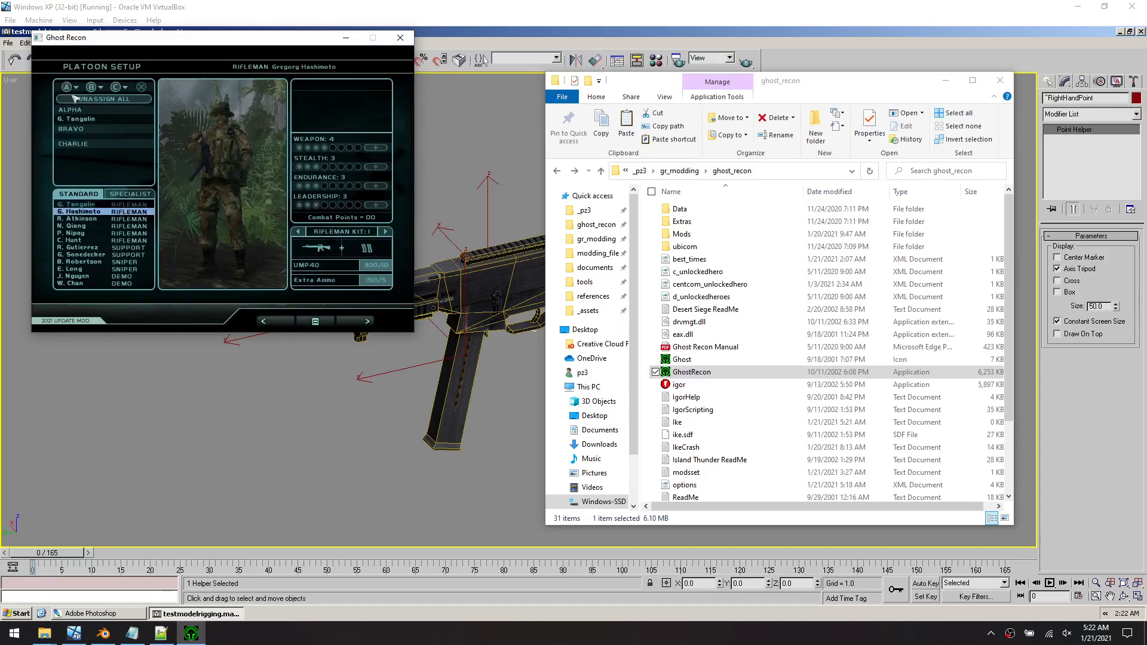
pyautogui.click(90, 110)
pyautogui.click(384, 233)
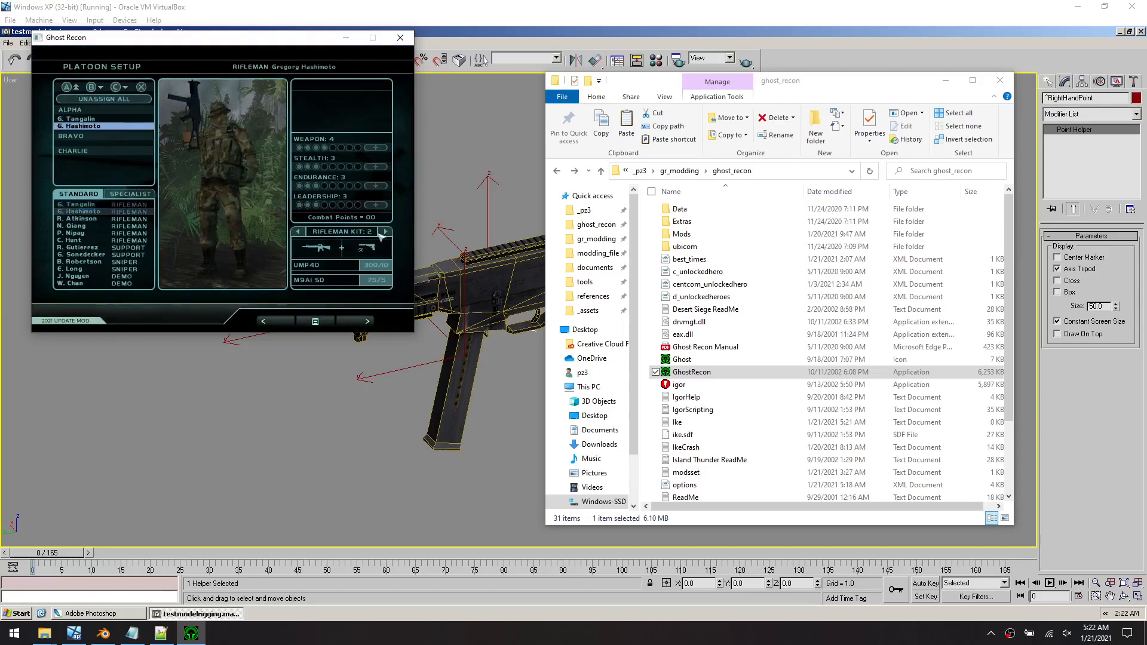
# Assign three more riflemen to Bravo and launch the mission
pyautogui.click(129, 240)
pyautogui.click(84, 137)
pyautogui.click(127, 219)
pyautogui.click(93, 88)
pyautogui.click(127, 227)
pyautogui.click(100, 90)
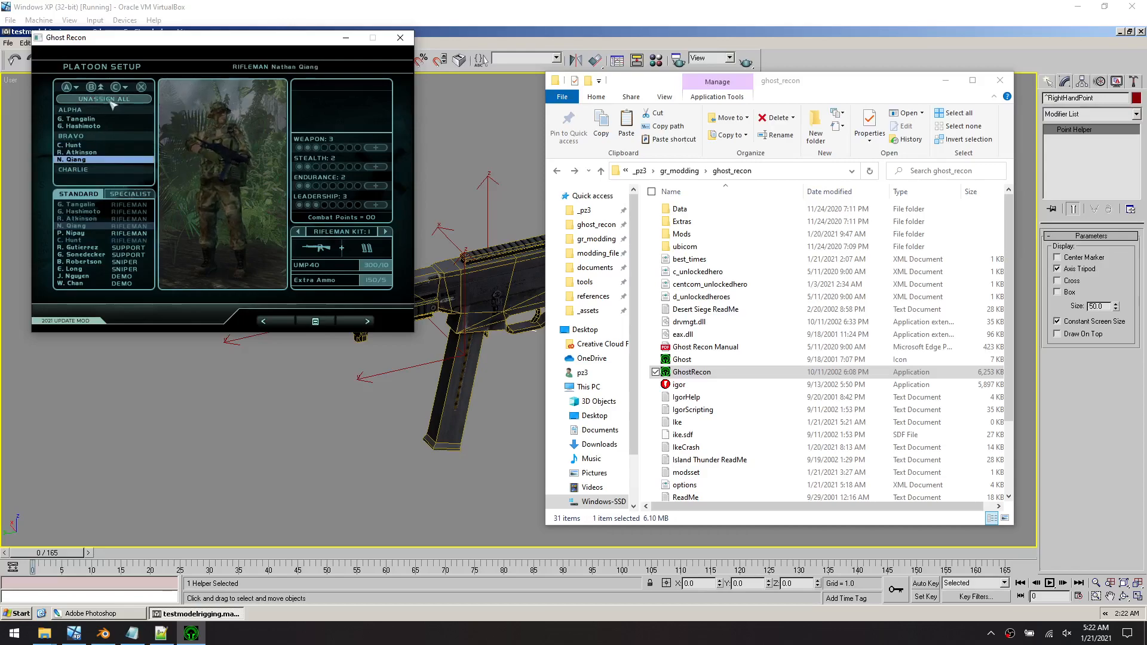
pyautogui.click(365, 320)
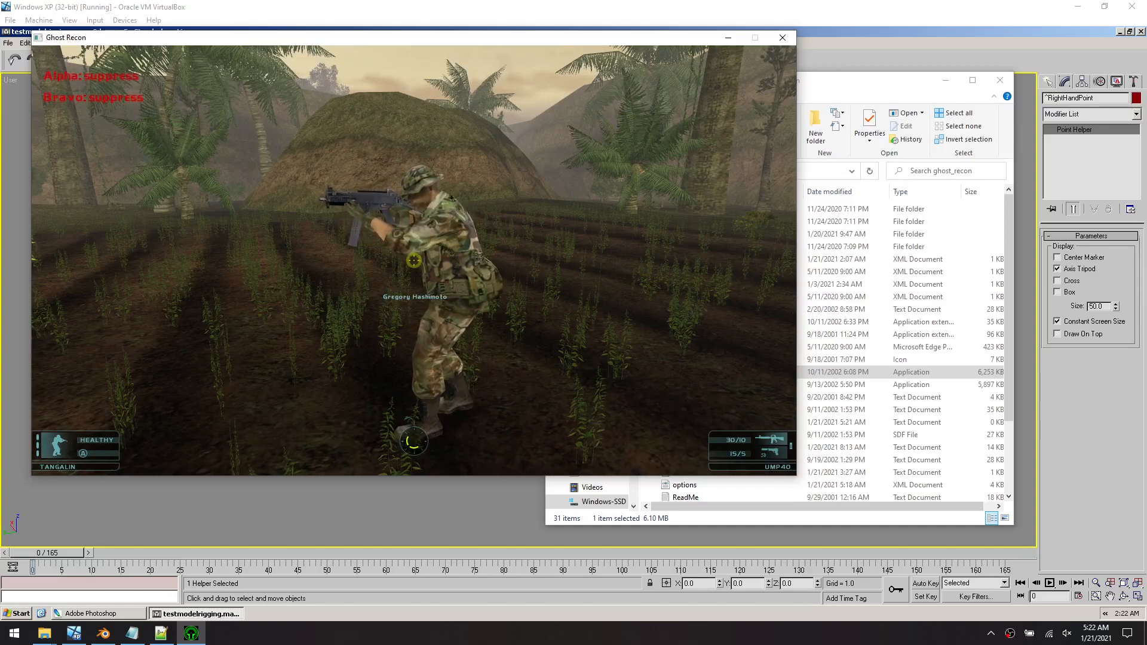
# Move around the teammates in the mission and examine how they hold the UMP40 from several angles
pyautogui.press('a')
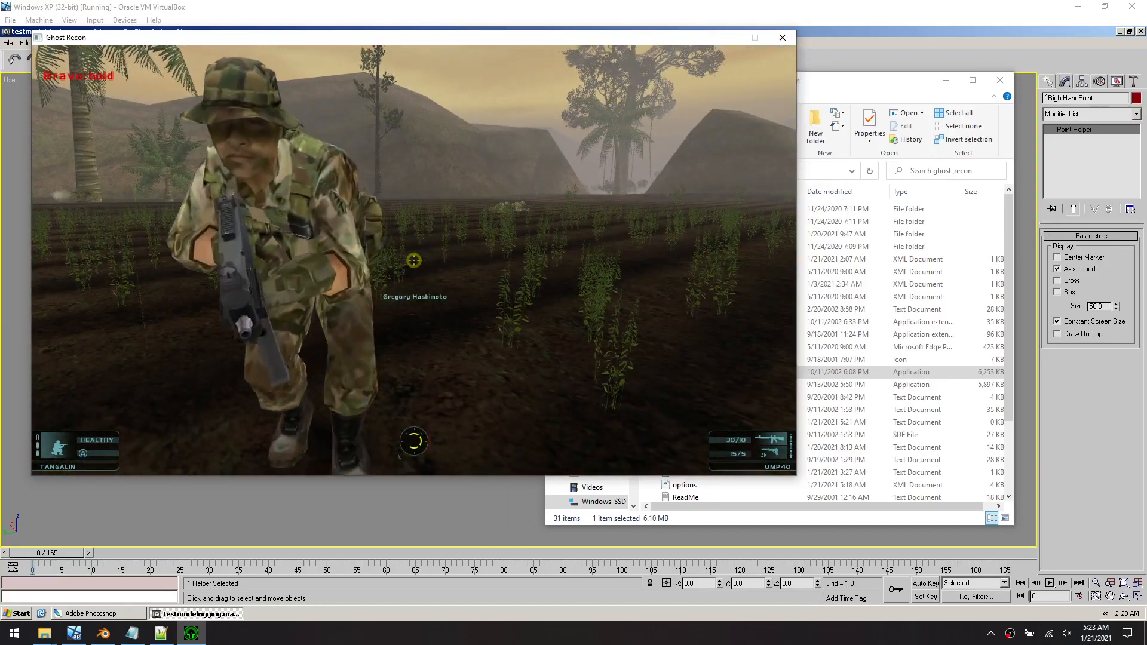
pyautogui.press('d')
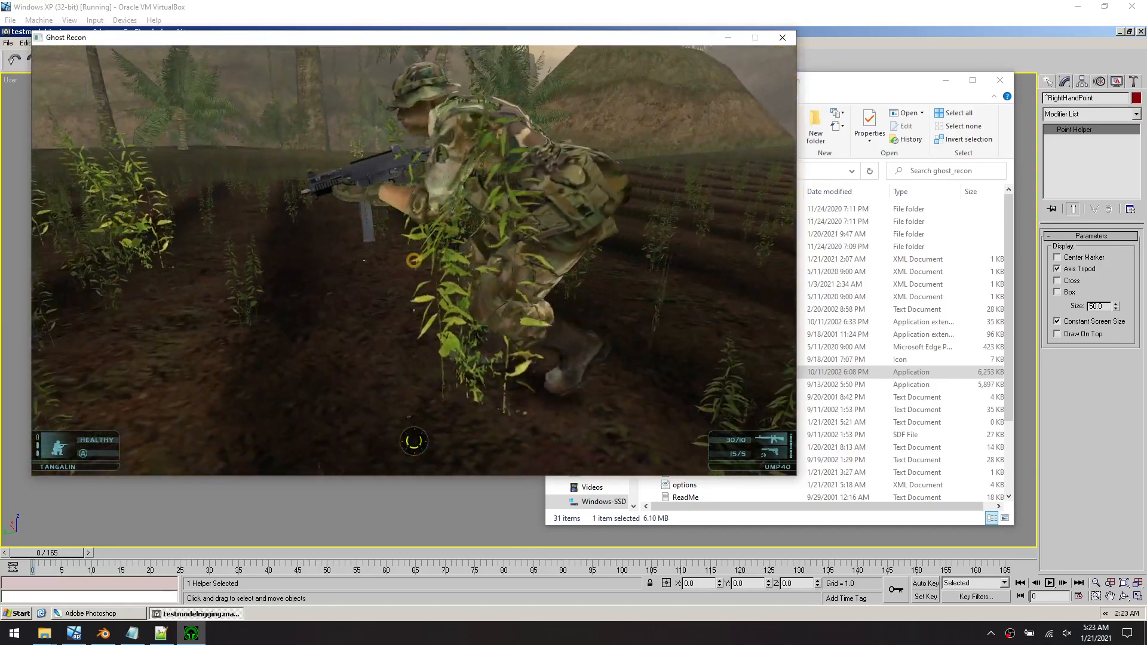
pyautogui.press('d')
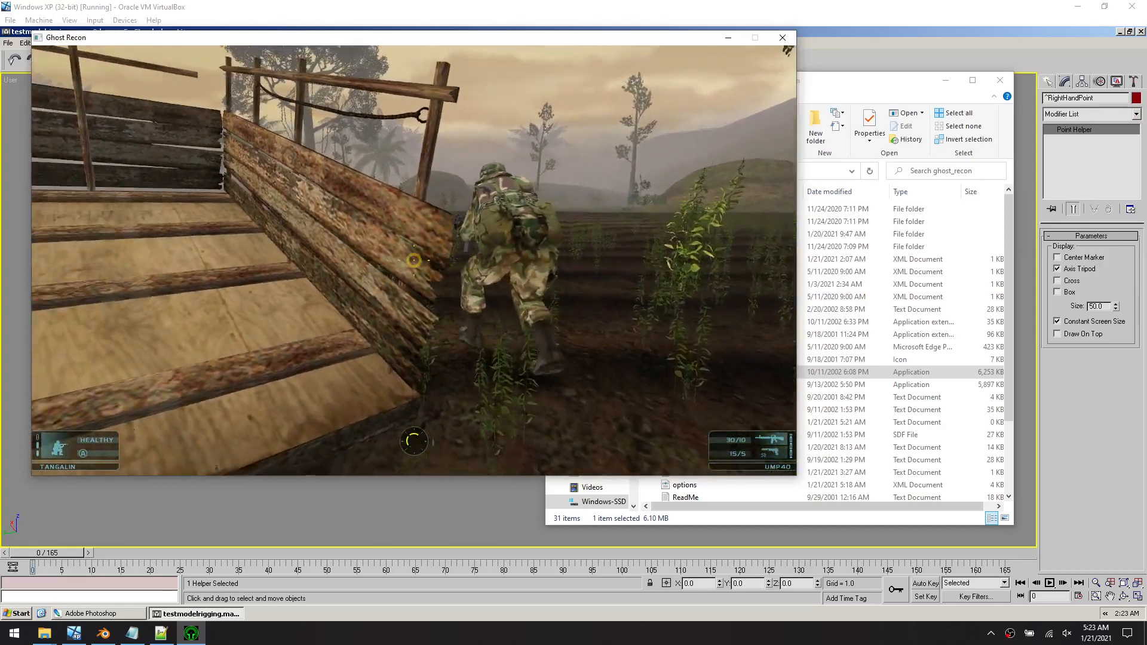
pyautogui.press('d')
pyautogui.press('d')
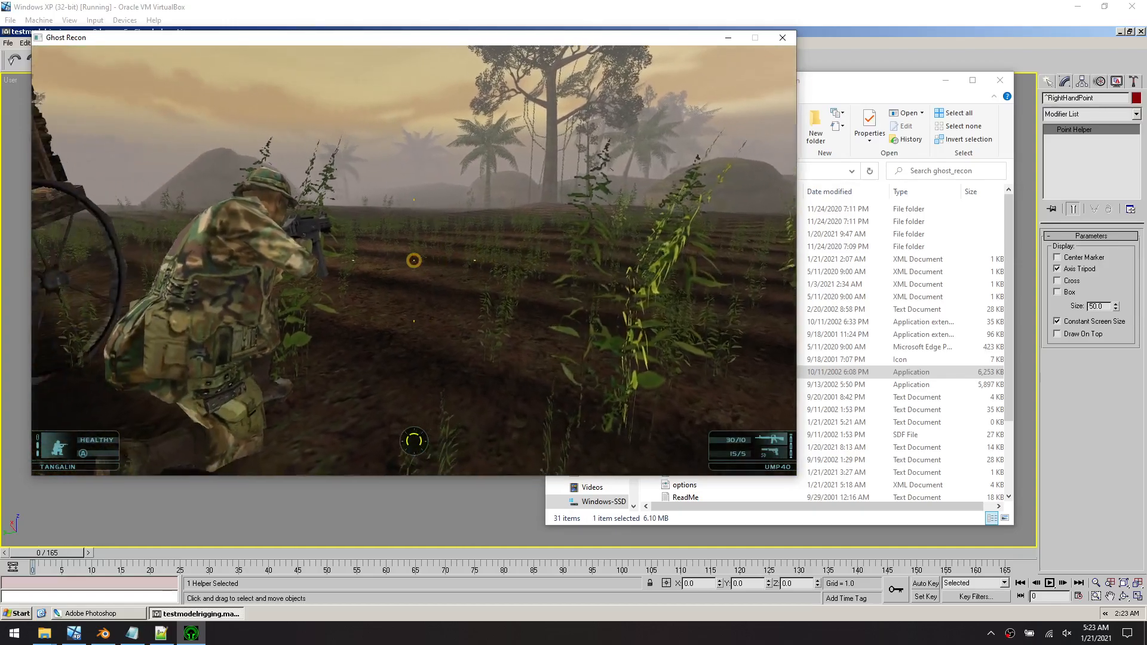
pyautogui.press('w')
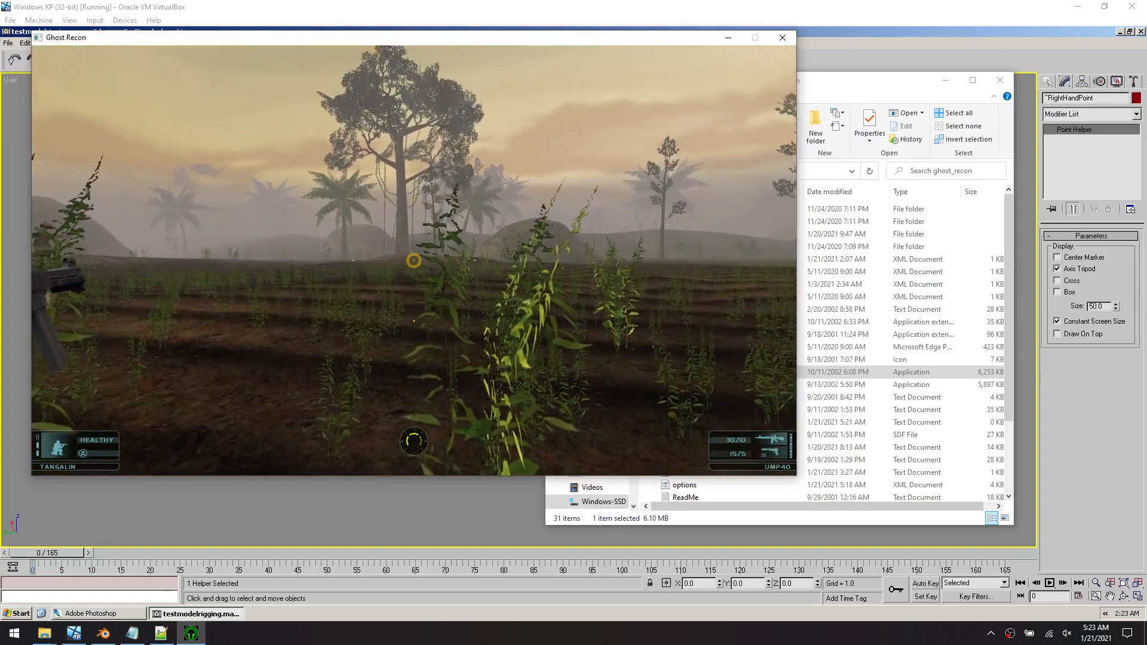
# Test the UMP40 in the mission by firing it, reloading the magazine and firing again
pyautogui.click(414, 260)
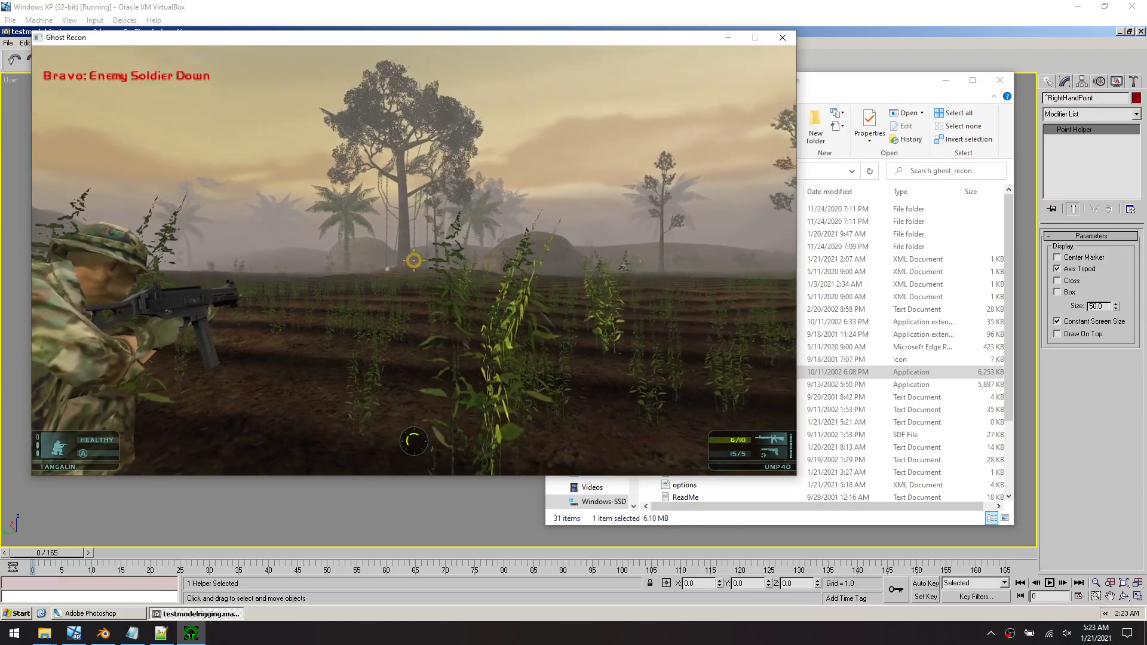
pyautogui.press('r')
pyautogui.click(414, 261)
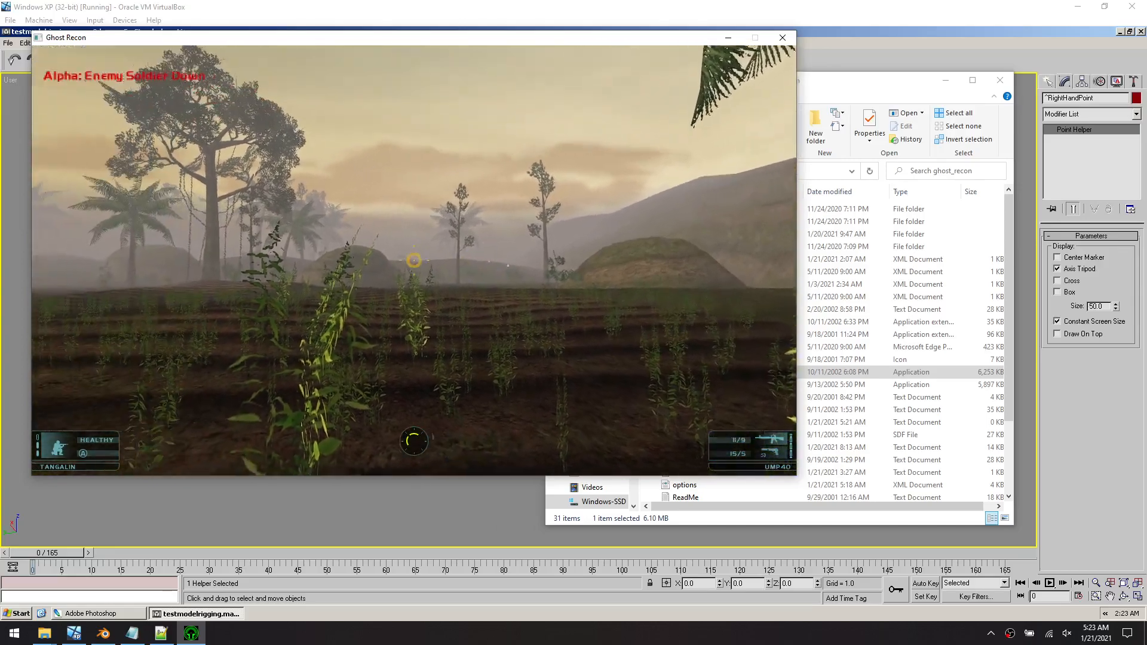
# End the mission early and view its replay from the after-action screen
pyautogui.press('r')
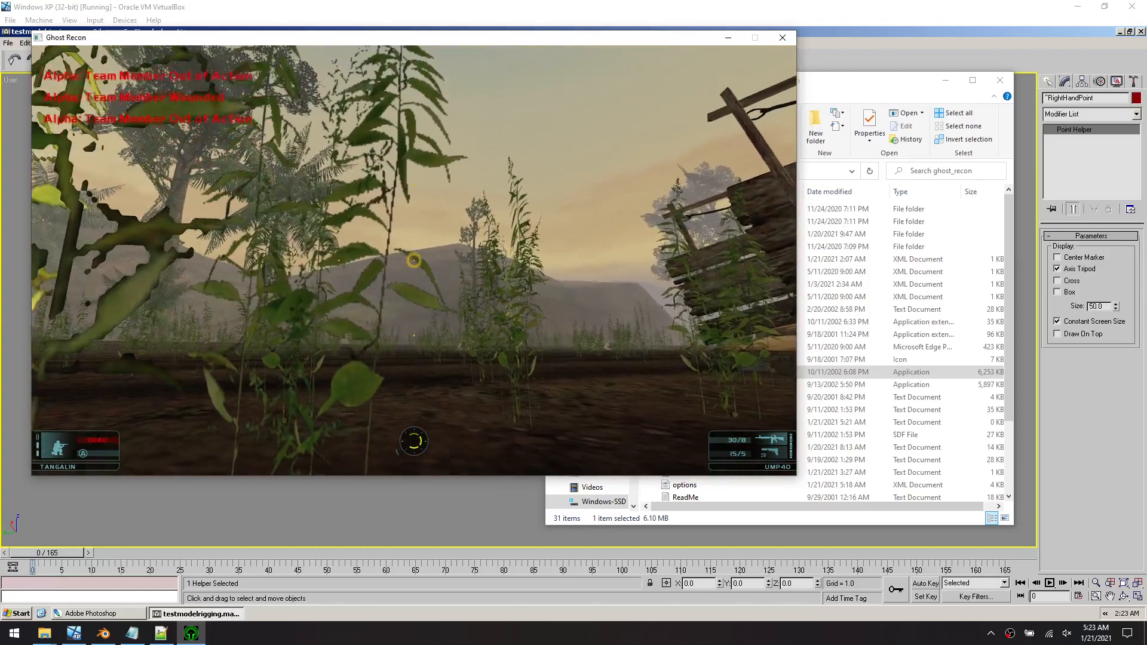
pyautogui.press('Escape')
pyautogui.click(418, 334)
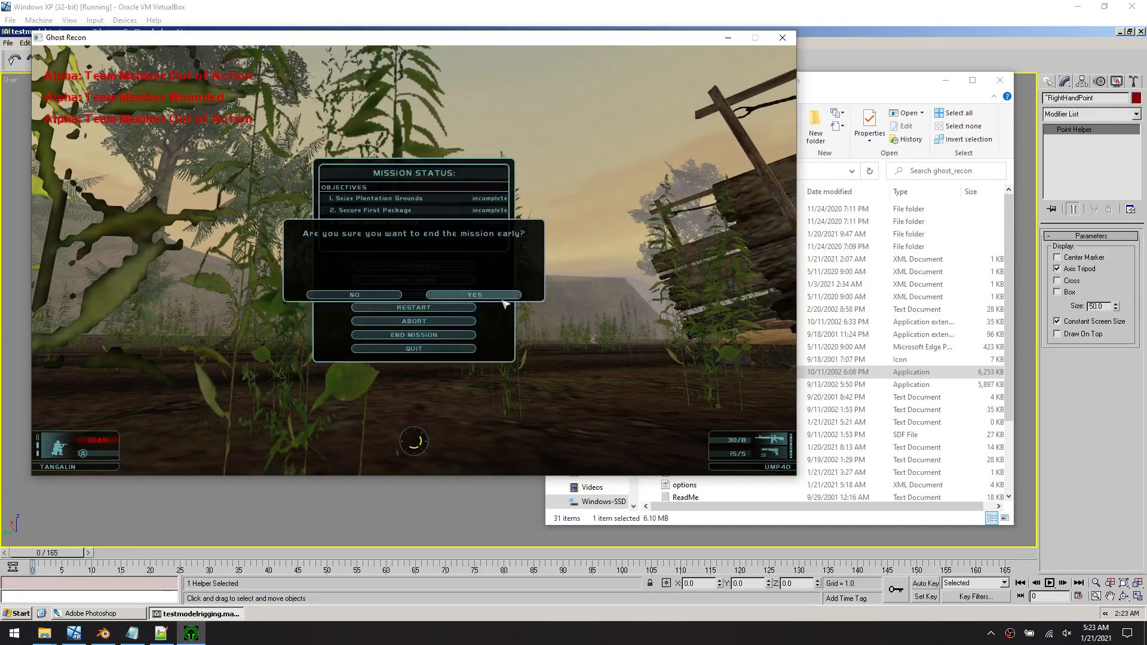
pyautogui.click(374, 335)
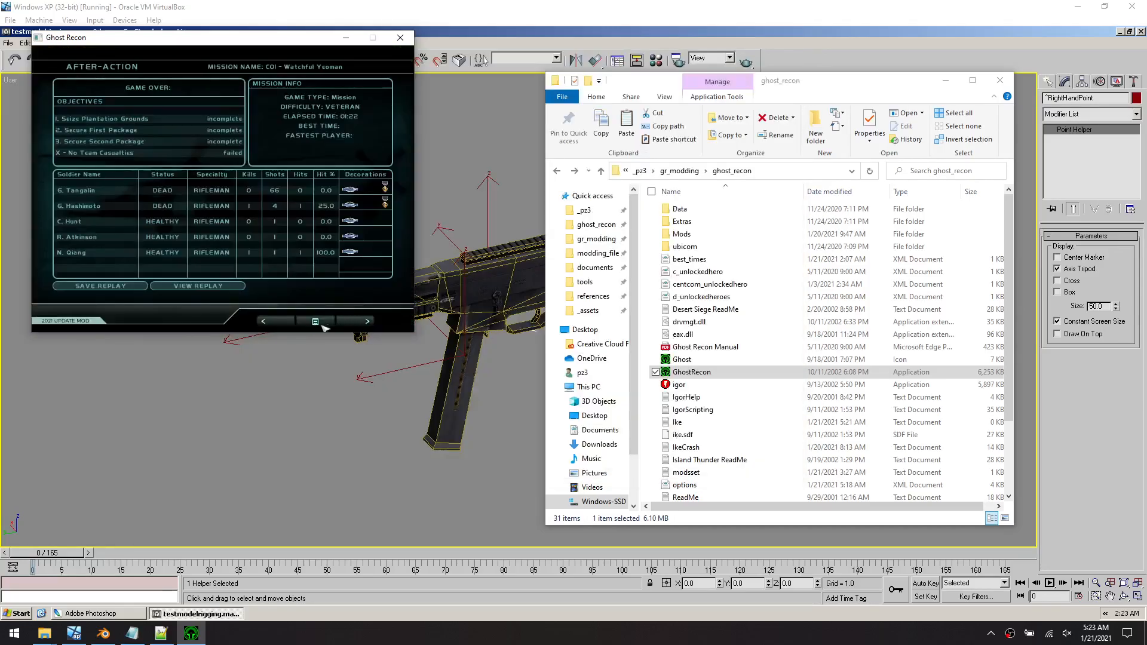
pyautogui.click(237, 287)
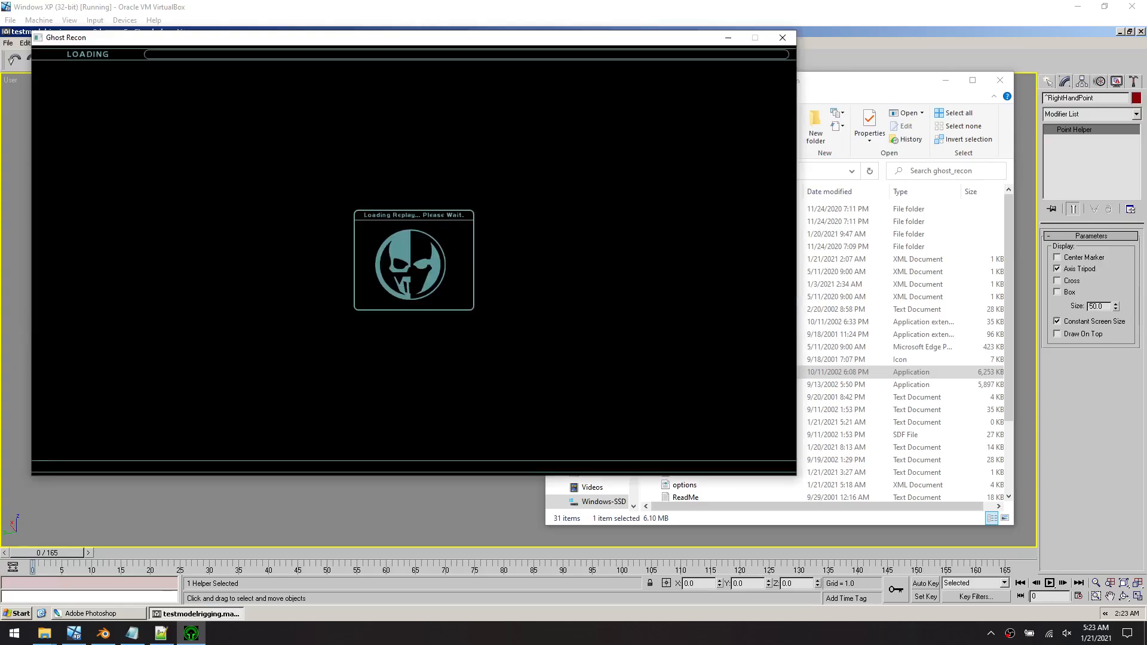
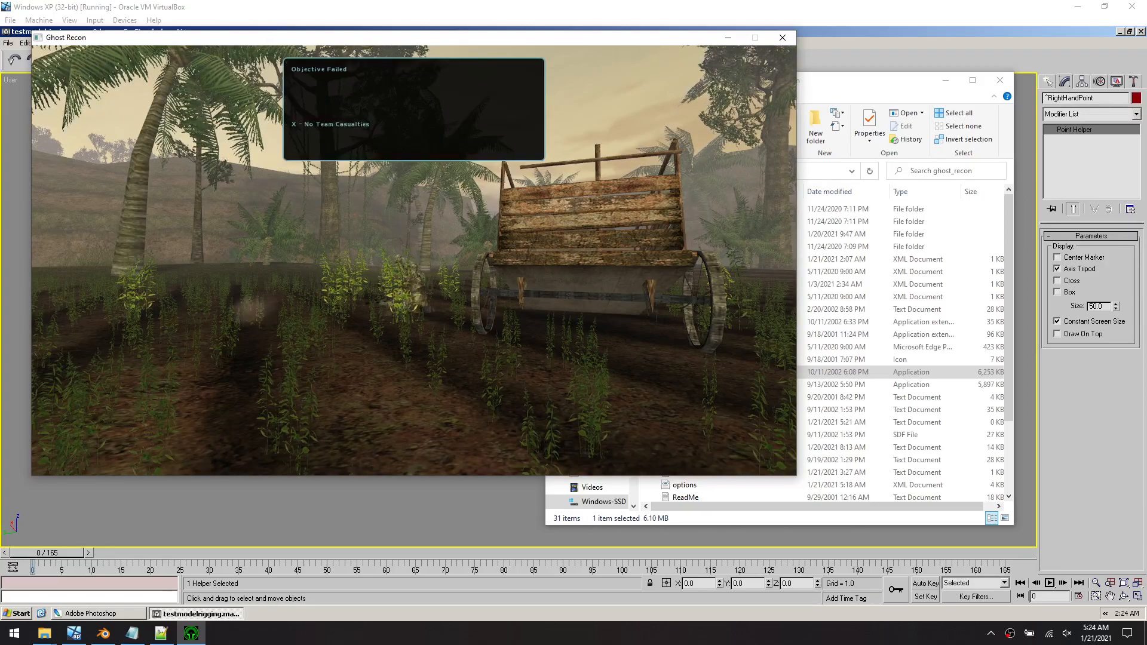
# Quit the game, return to 3ds Max and save the testmodelrigging scene with nothing selected
pyautogui.hotkey('alt', 'F4')
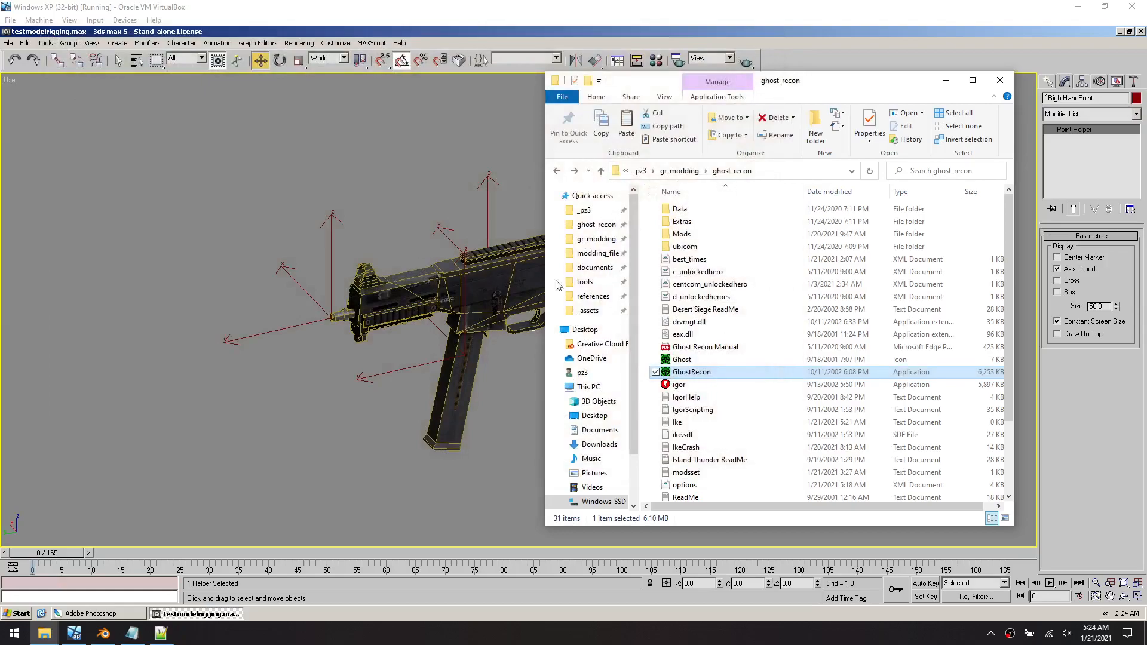
pyautogui.click(647, 412)
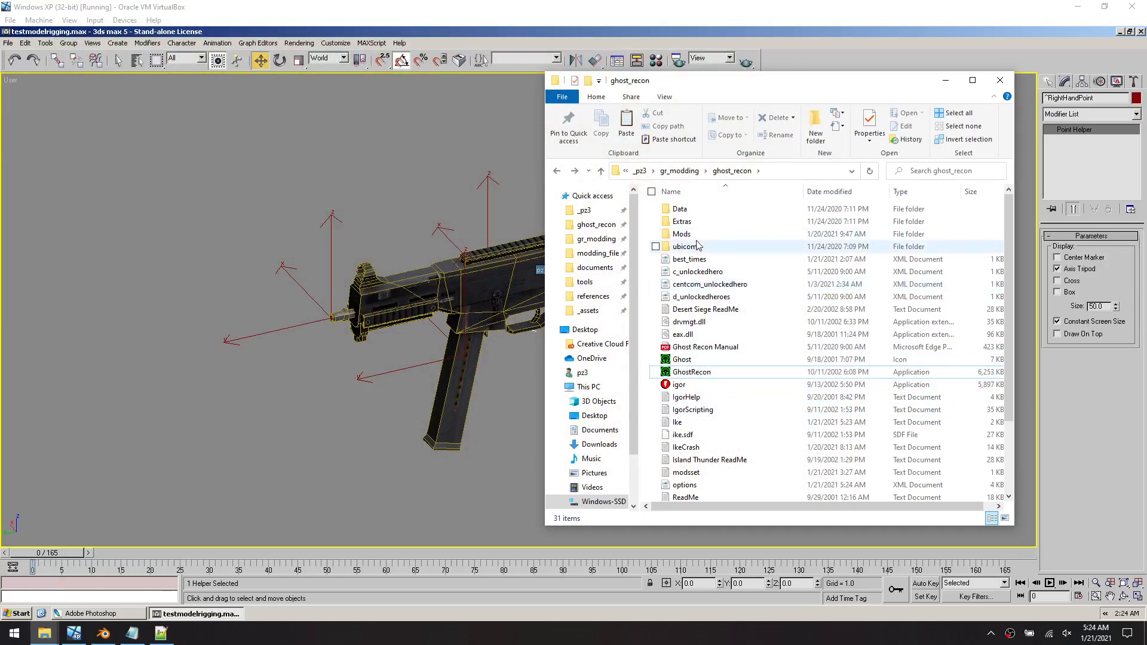
pyautogui.moveTo(698, 245)
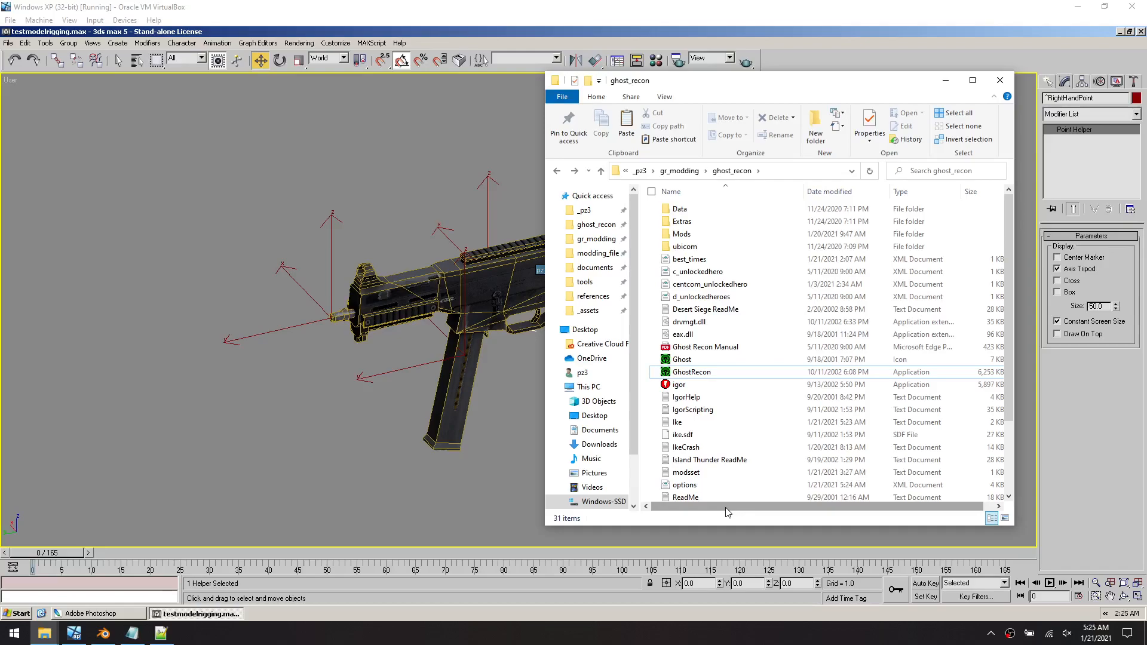
pyautogui.click(675, 640)
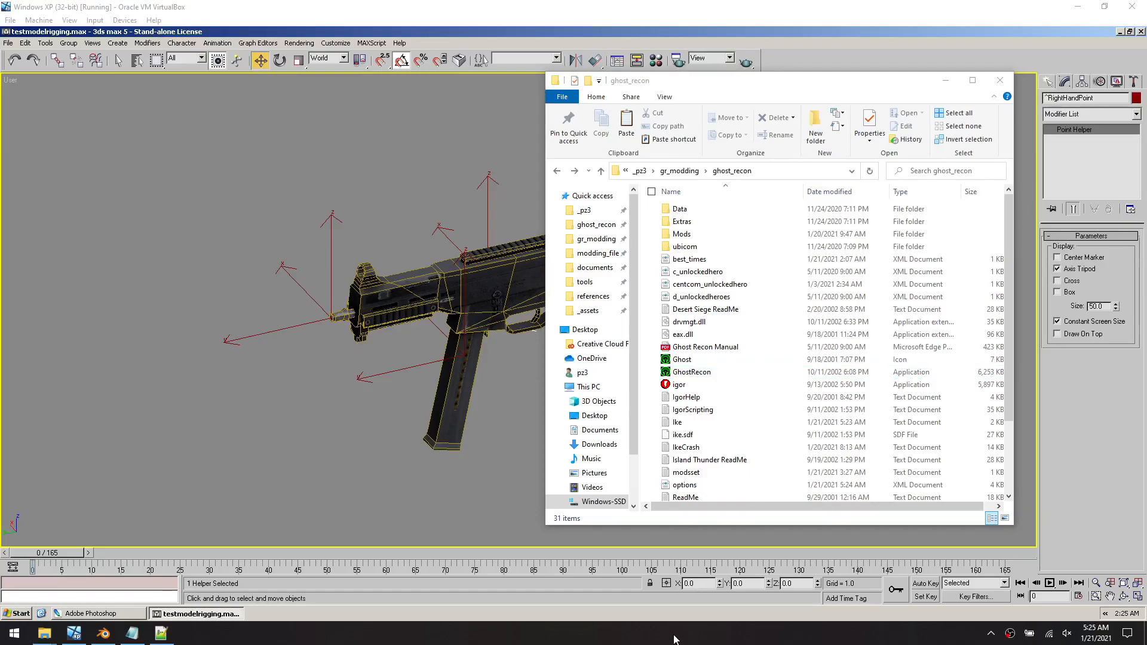
pyautogui.click(378, 469)
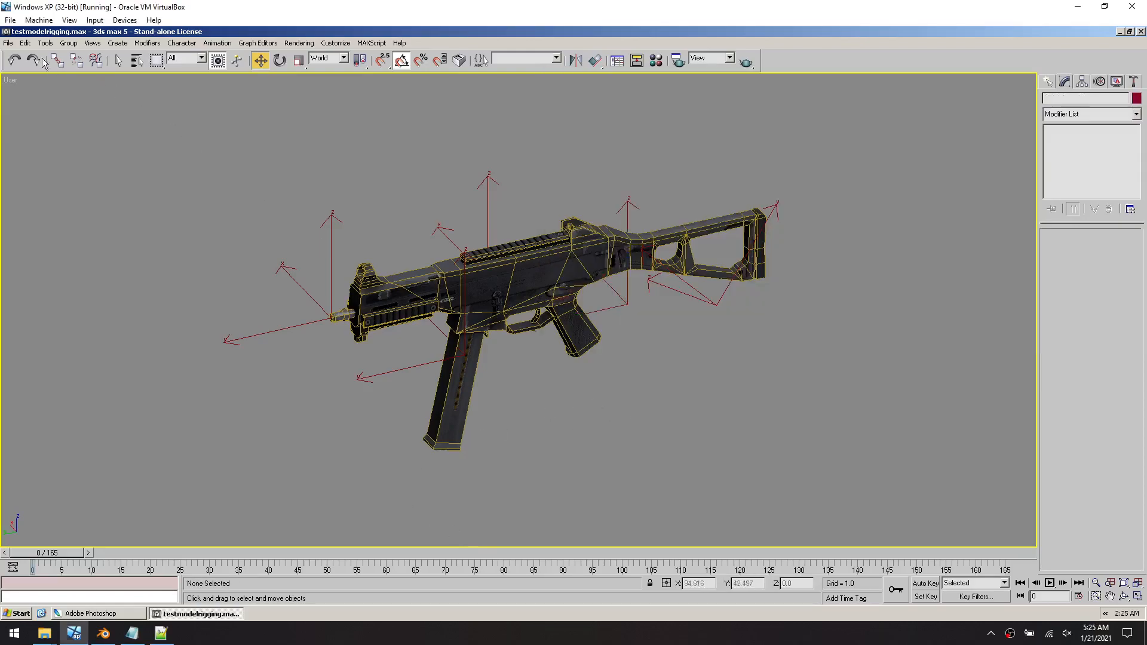
pyautogui.click(7, 43)
pyautogui.click(58, 88)
pyautogui.keyDown('alt'); pyautogui.moveTo(633, 377); pyautogui.dragTo(615, 356, button='middle'); pyautogui.keyUp('alt')
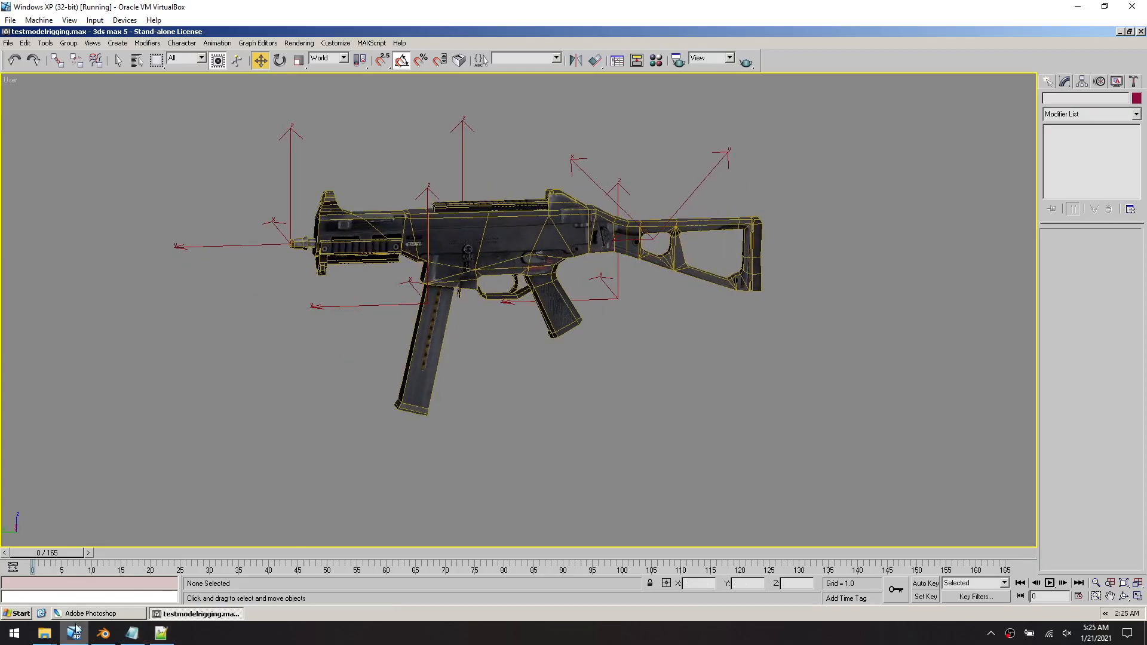
# Switch to Blender and open AUGFINISHED.blend from the weapons\auga3 folder
pyautogui.click(103, 633)
pyautogui.click(27, 22)
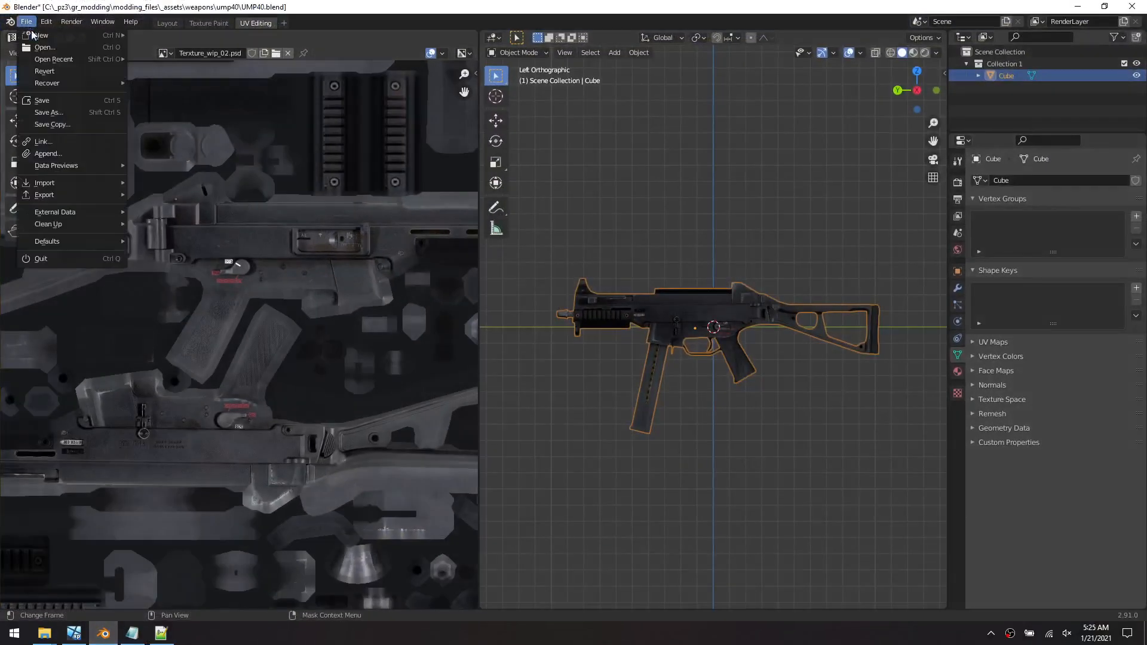
pyautogui.click(48, 47)
pyautogui.click(598, 338)
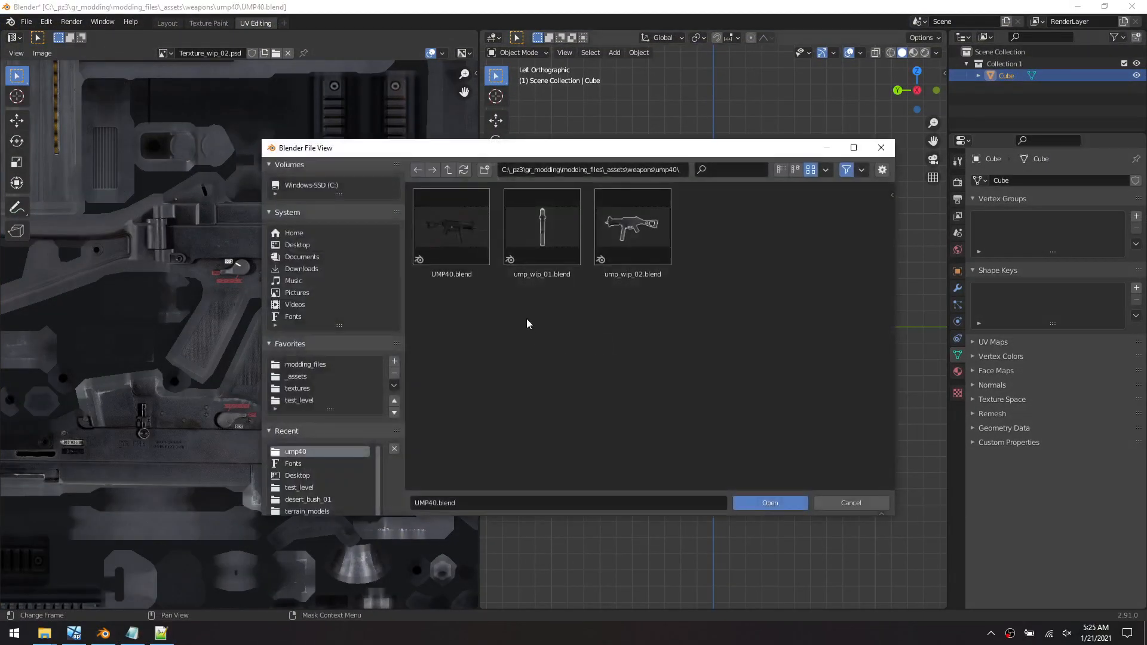
pyautogui.click(453, 173)
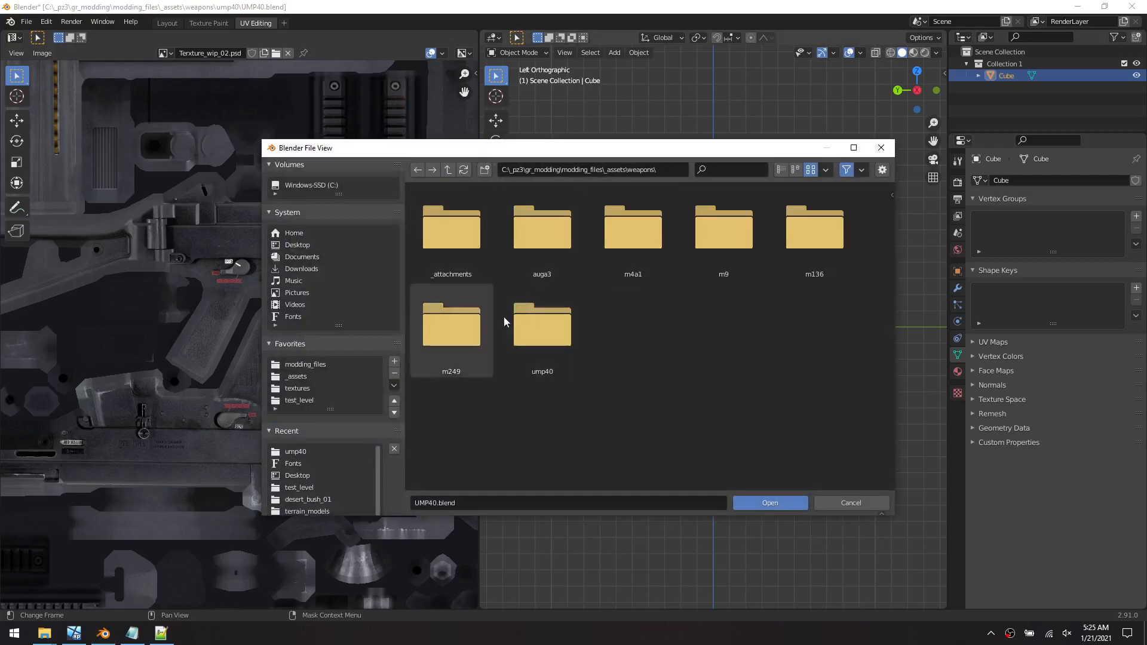
pyautogui.click(565, 254)
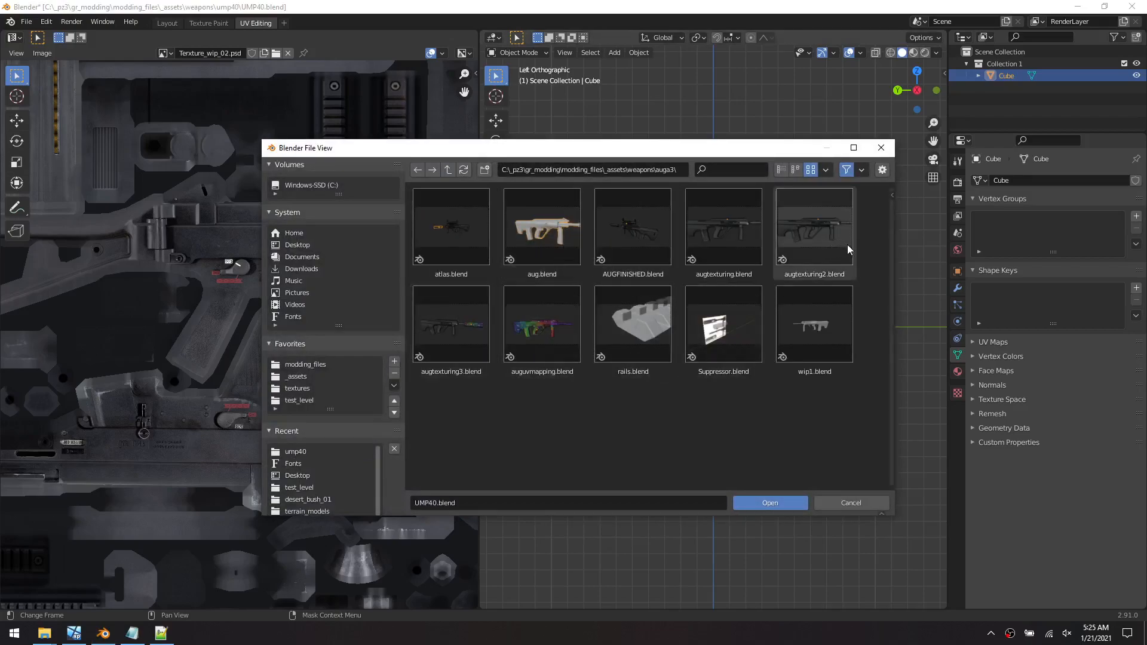
pyautogui.click(656, 239)
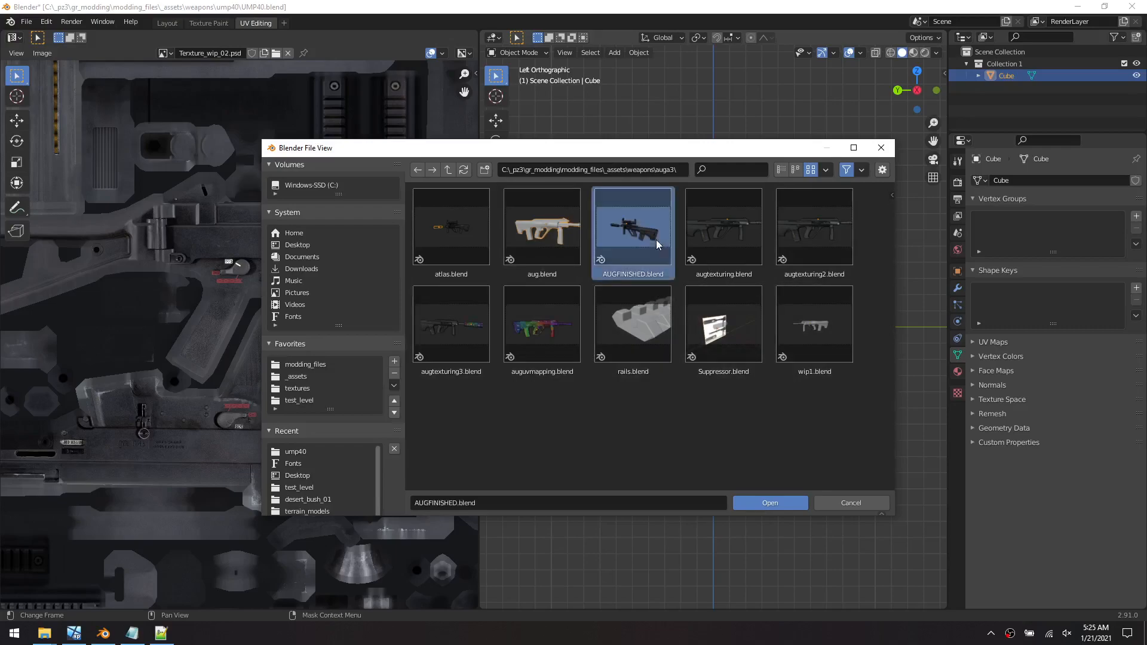
pyautogui.doubleClick(656, 238)
# Select the Aug, CQ/T and Suppressor objects together in the viewport
pyautogui.moveTo(547, 329); pyautogui.dragTo(645, 352, button='middle')
pyautogui.moveTo(826, 451); pyautogui.dragTo(152, 102)
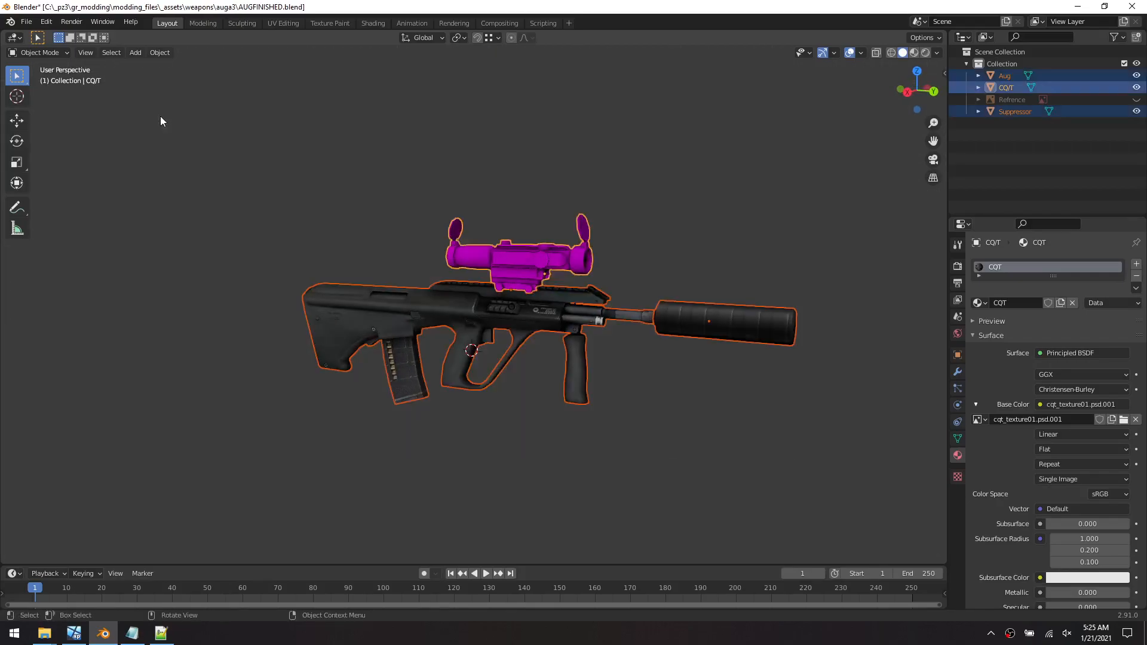
pyautogui.click(4, 5)
pyautogui.click(19, 6)
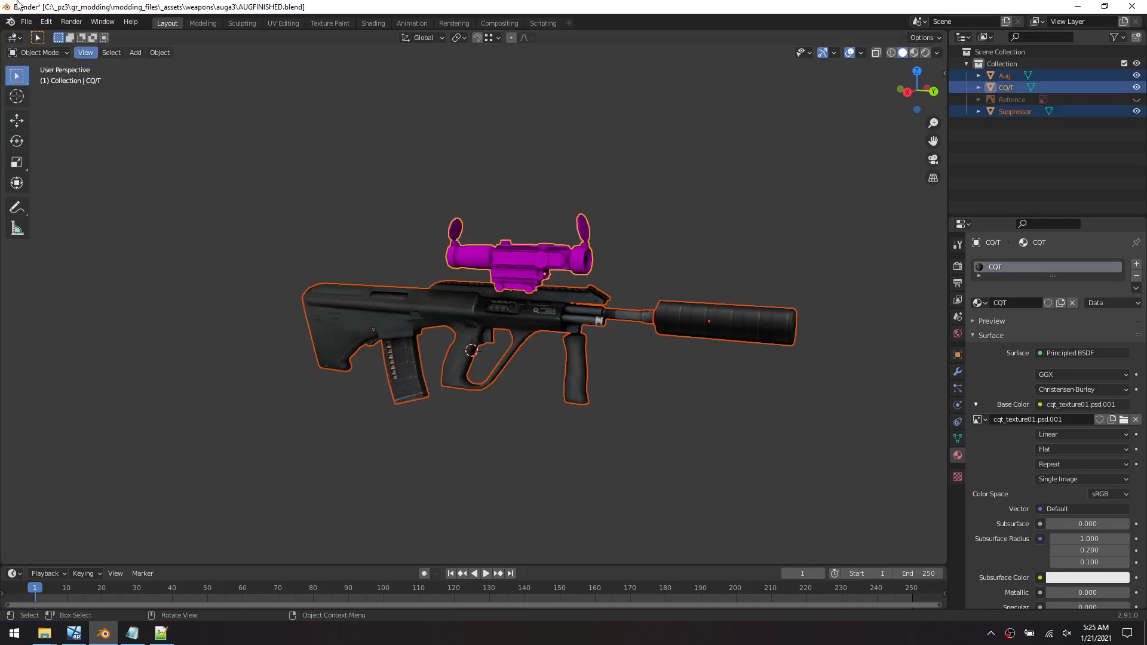
# Export the selected objects to the auga3 folder as a Wavefront OBJ named aug, with -Y Forward and Z Up
pyautogui.click(26, 22)
pyautogui.moveTo(77, 200)
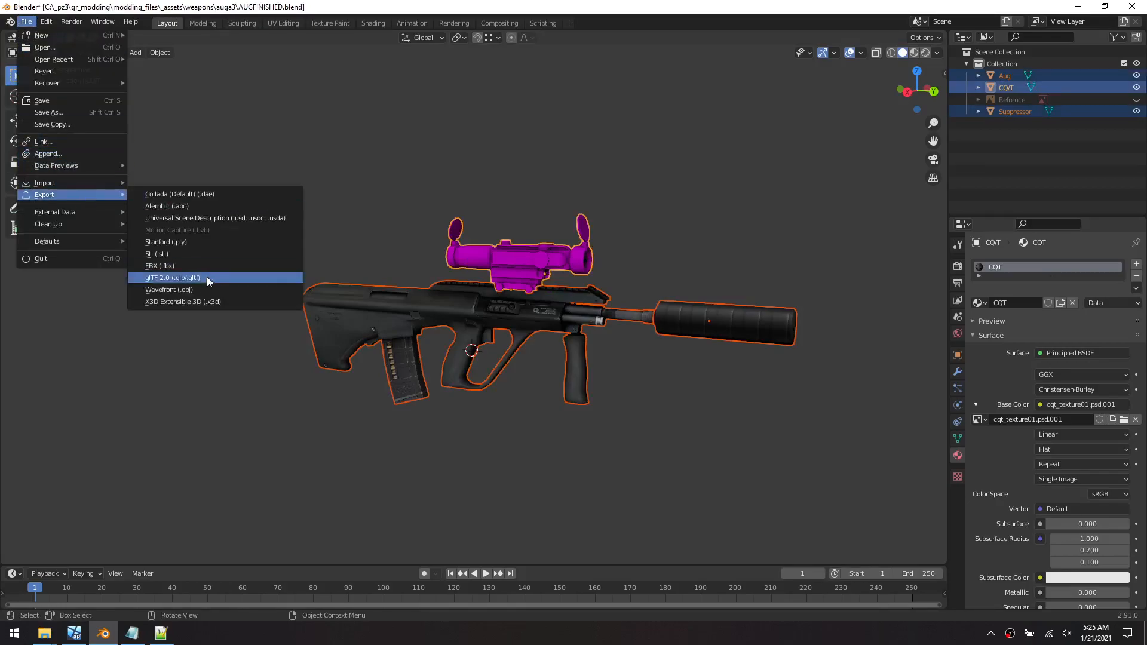
pyautogui.click(211, 290)
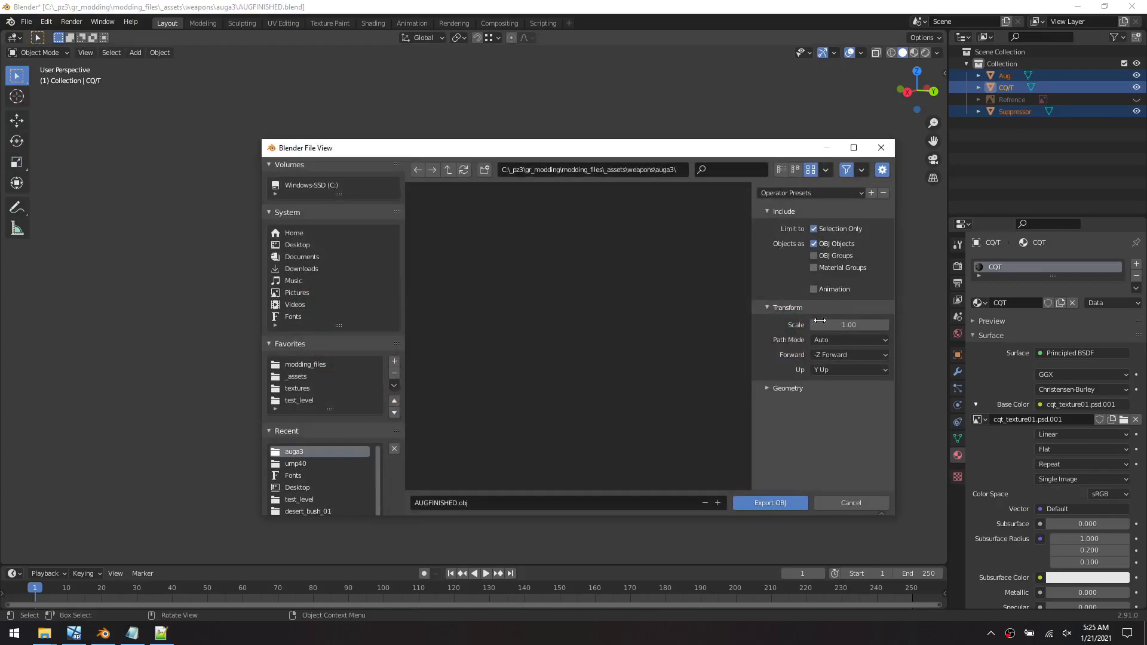
pyautogui.click(845, 356)
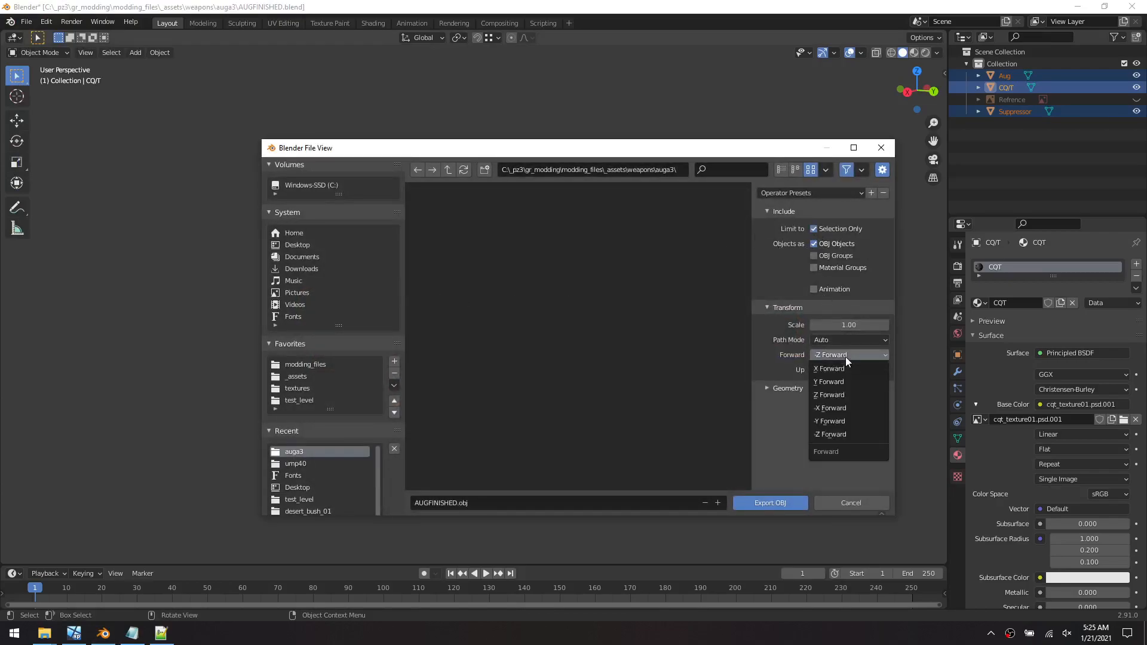
pyautogui.click(841, 418)
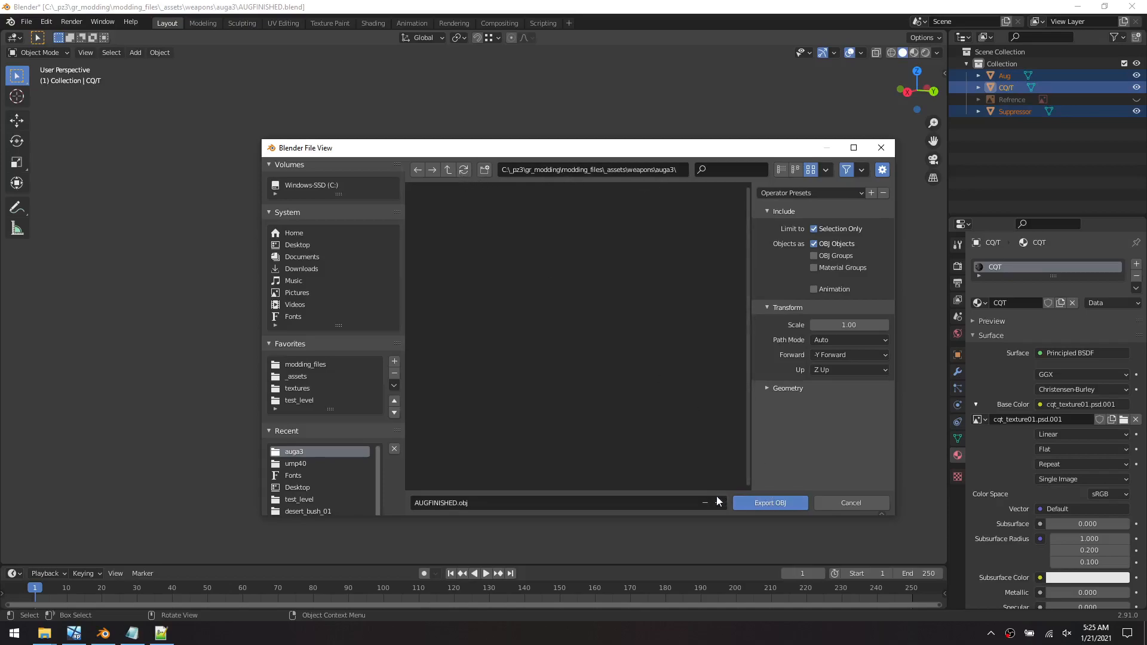
pyautogui.click(546, 504)
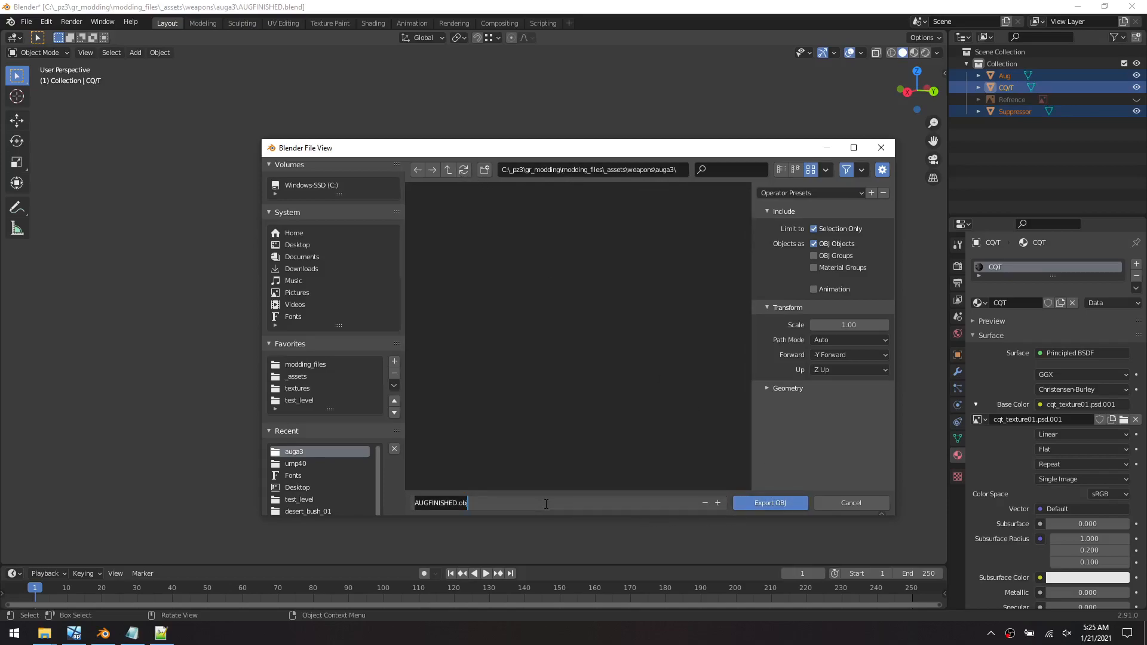
pyautogui.write('aug')
pyautogui.press('Return')
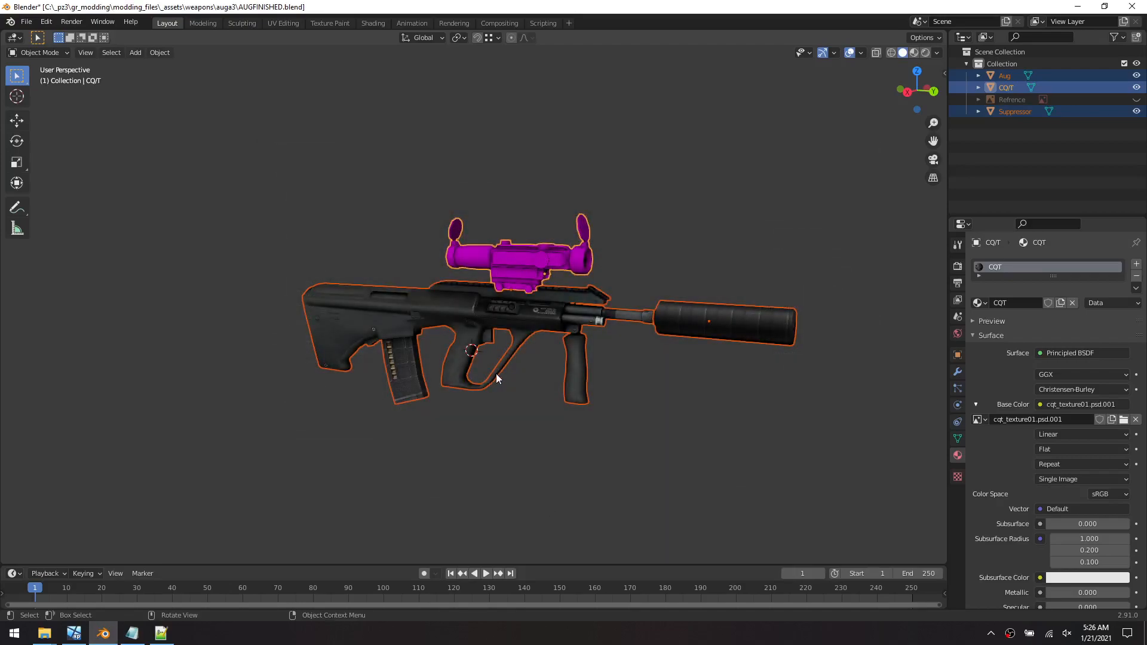
# Switch to 3ds Max and import the exported AUG OBJ from the auga3 folder into the UMP40 scene at vertex scale 100
pyautogui.click(74, 633)
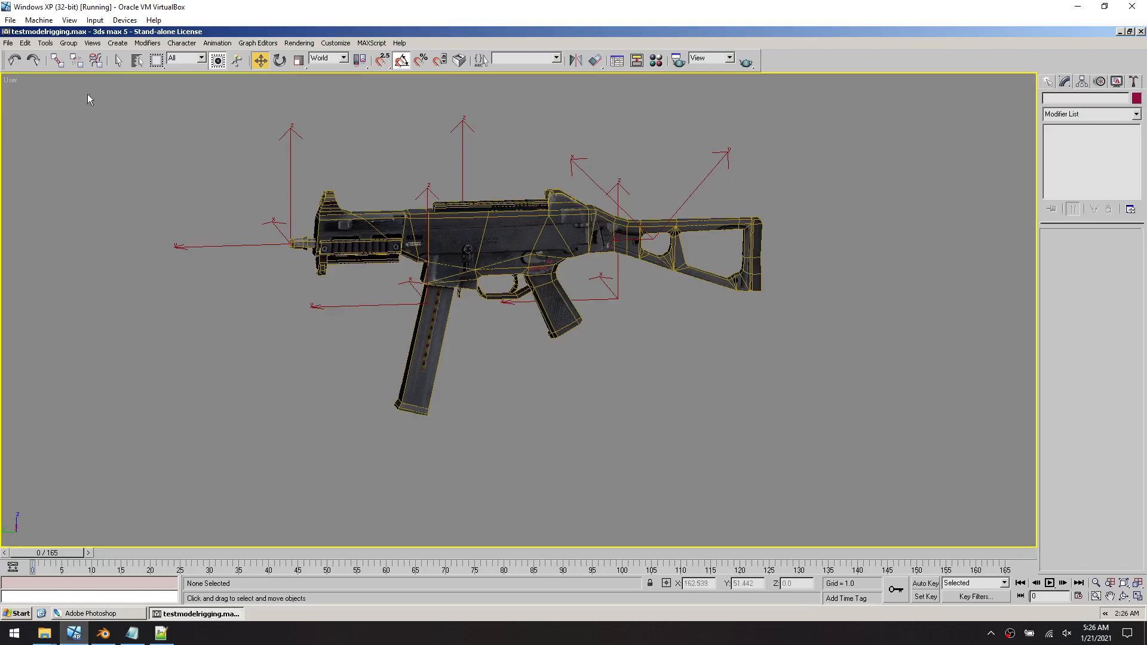
pyautogui.click(9, 43)
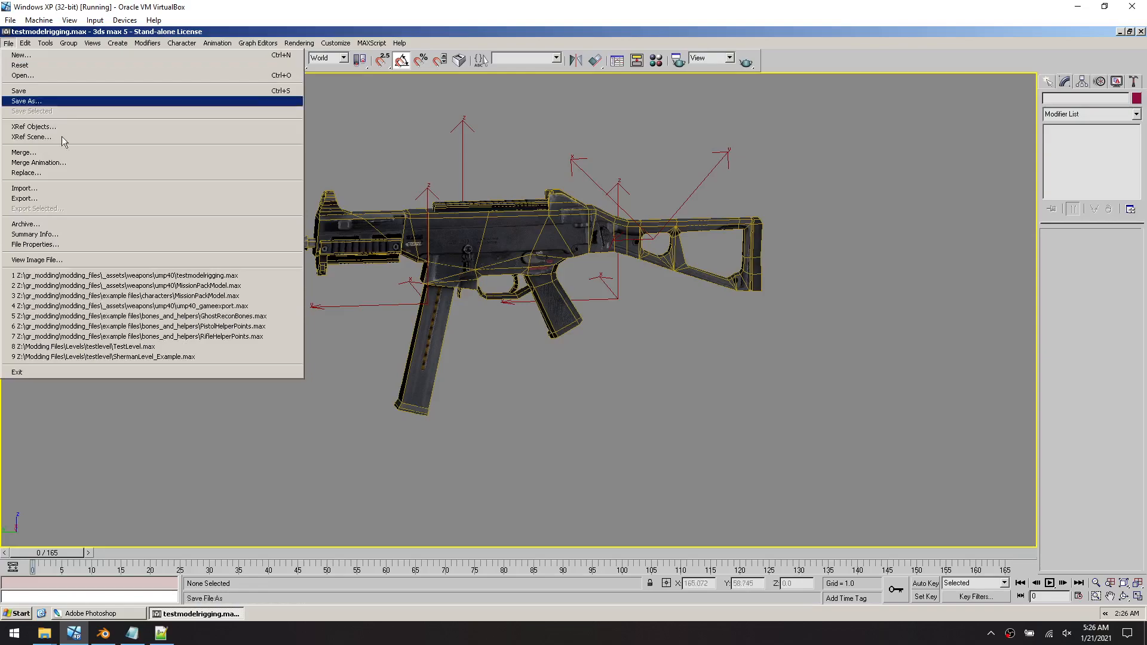
pyautogui.click(98, 190)
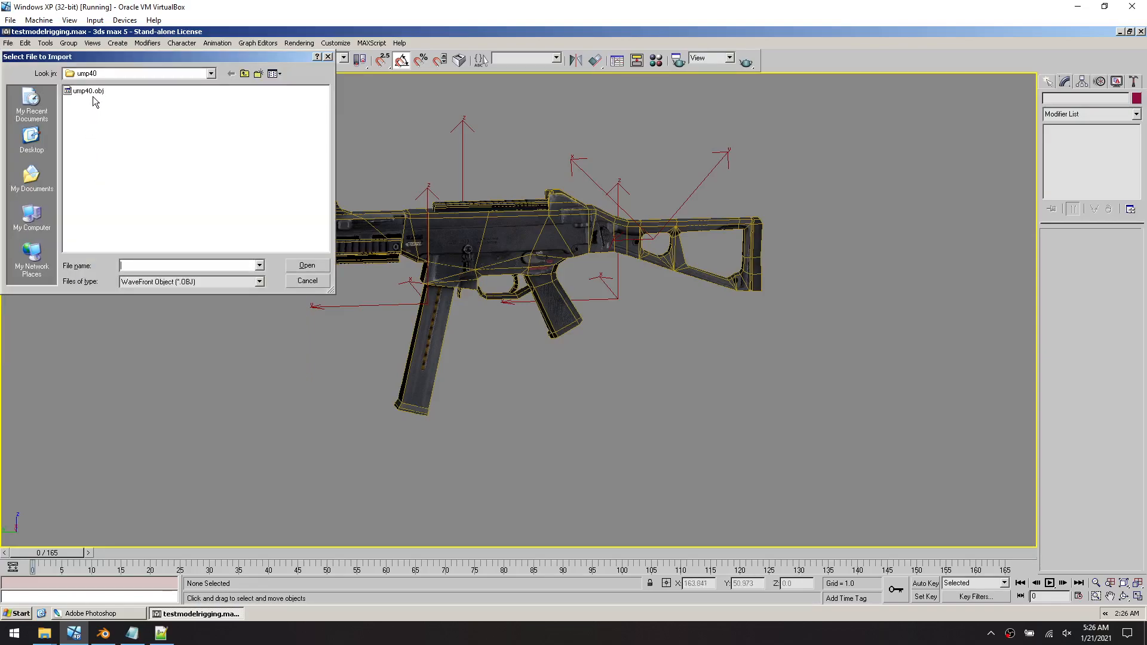
pyautogui.click(144, 74)
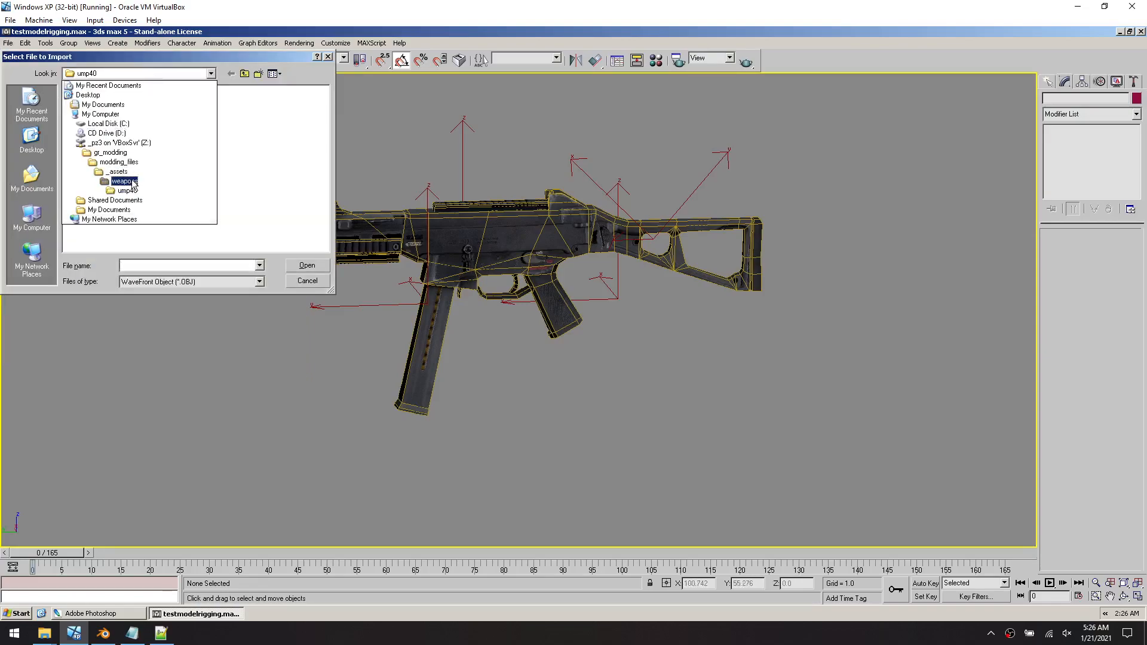
pyautogui.click(90, 141)
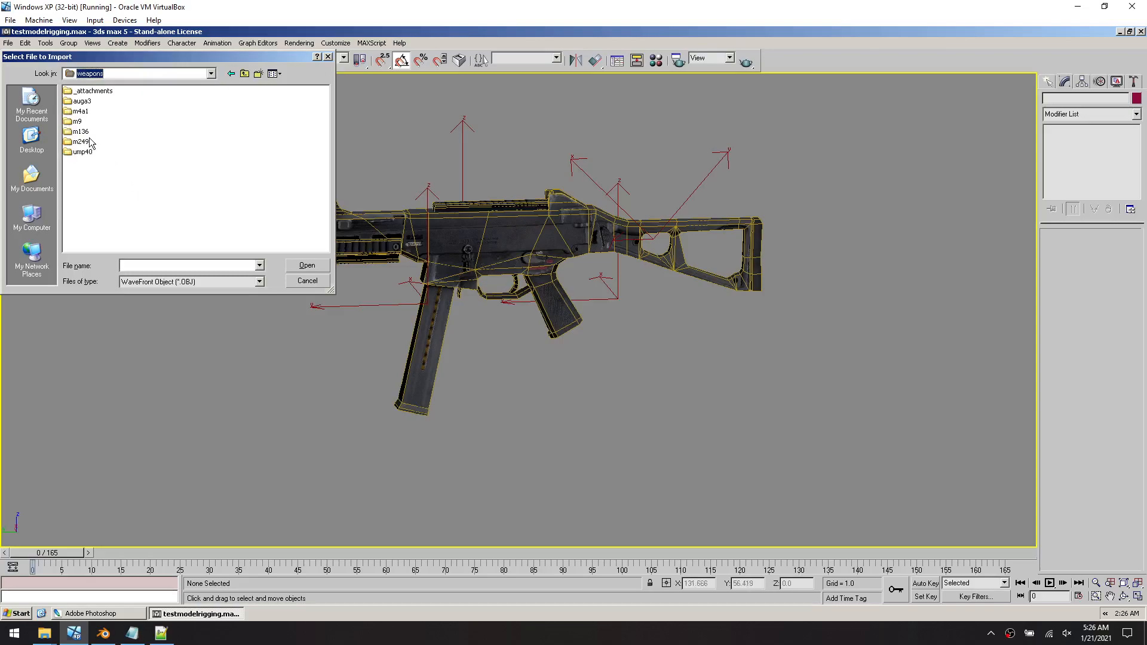
pyautogui.doubleClick(84, 101)
pyautogui.doubleClick(84, 92)
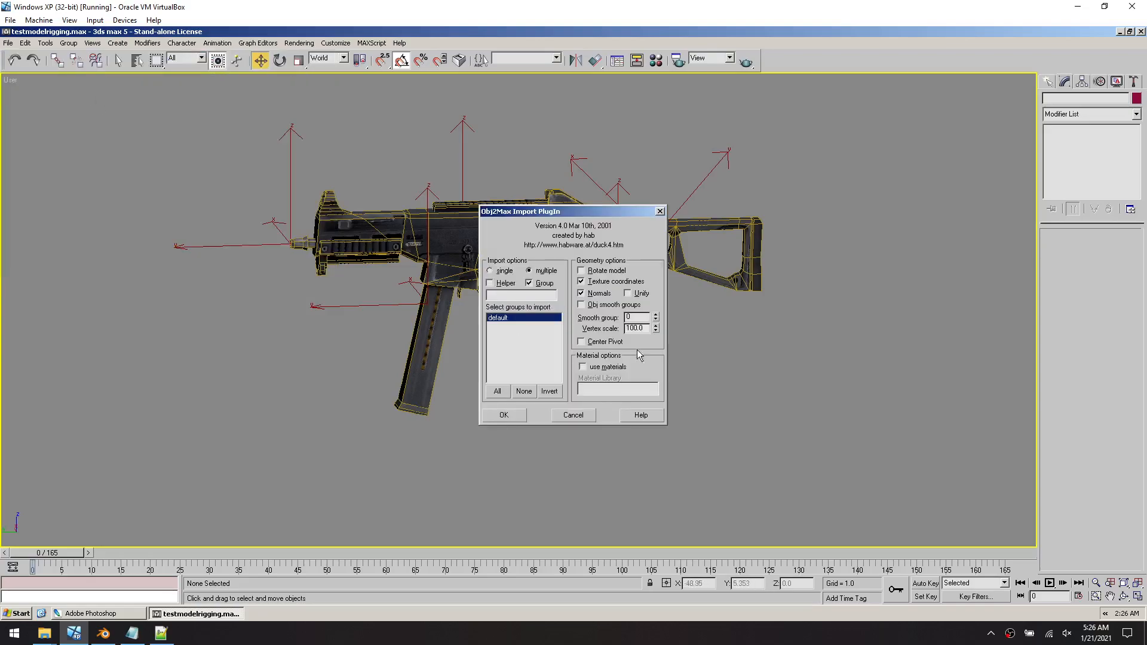
pyautogui.click(505, 414)
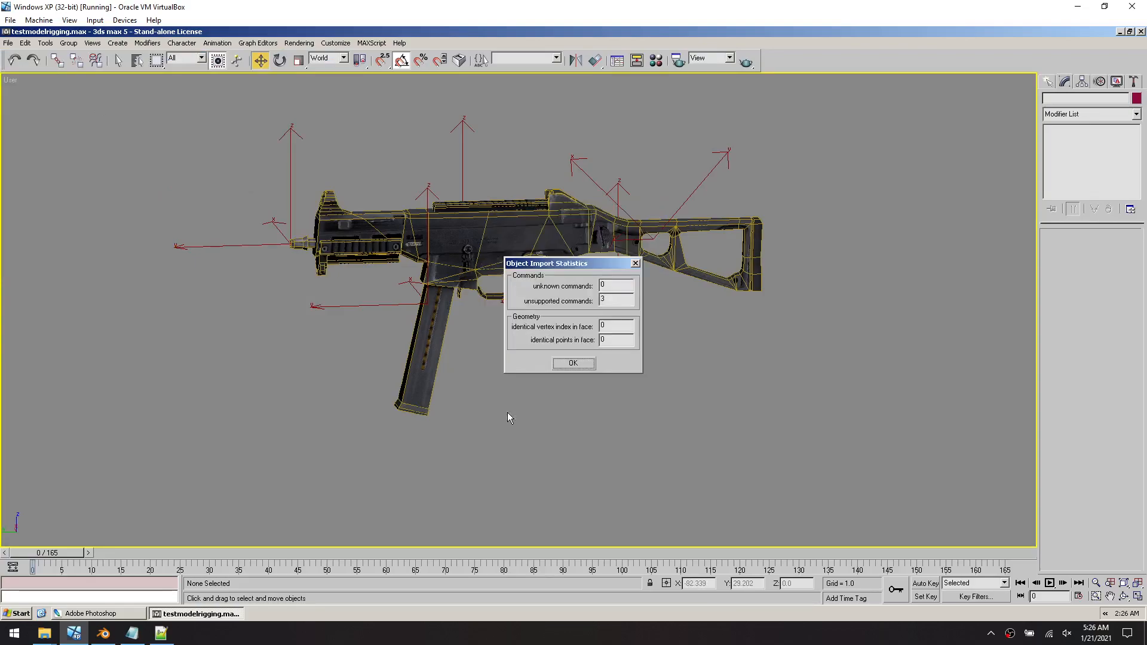
pyautogui.click(572, 362)
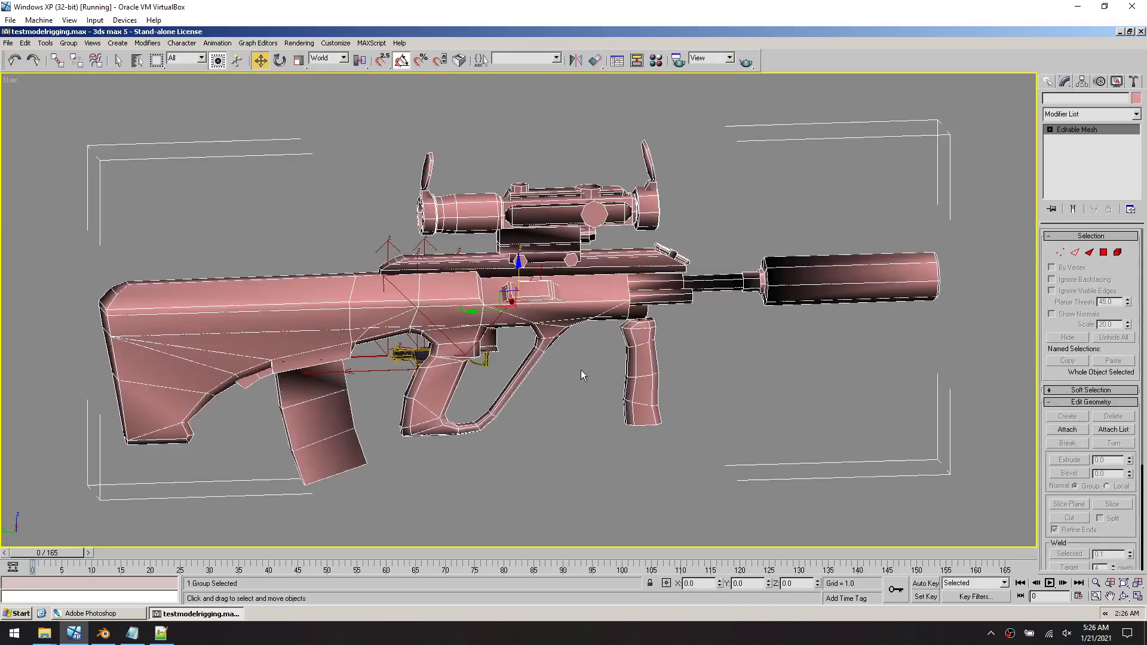
# Scale the AUG down to about 23.4 percent and rotate it to point the same way as the UMP40
pyautogui.press('e')
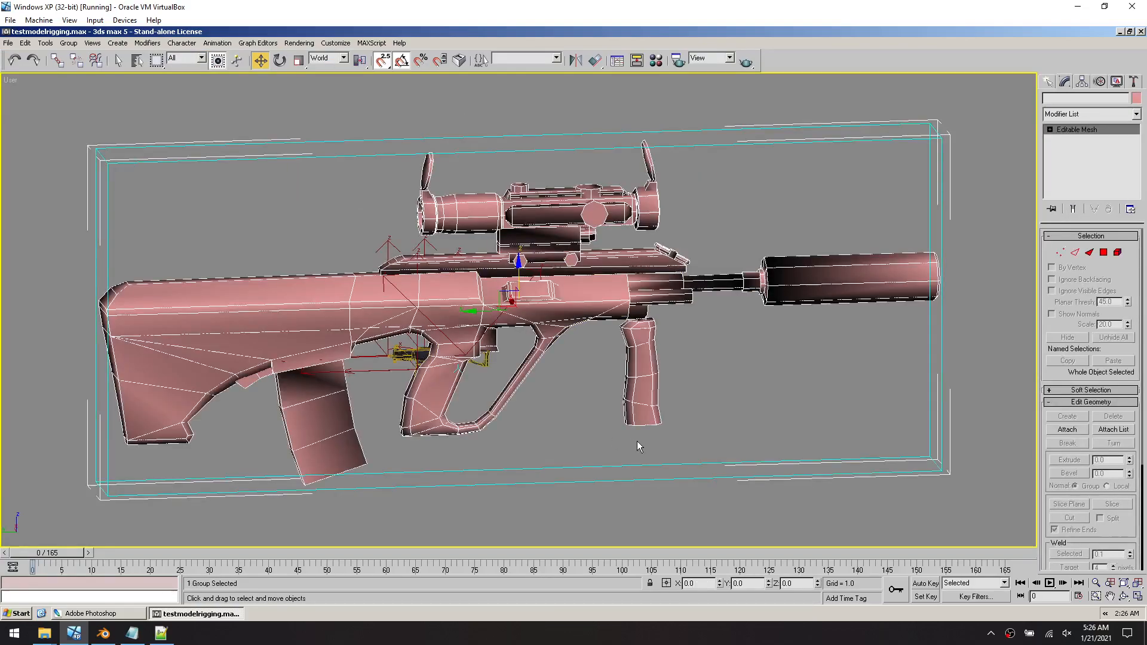
pyautogui.press('r')
pyautogui.moveTo(516, 303); pyautogui.dragTo(670, 494)
pyautogui.click(382, 60)
pyautogui.press('e')
pyautogui.moveTo(495, 318); pyautogui.dragTo(396, 347)
pyautogui.press('w')
pyautogui.moveTo(603, 437); pyautogui.dragTo(566, 414, button='middle')
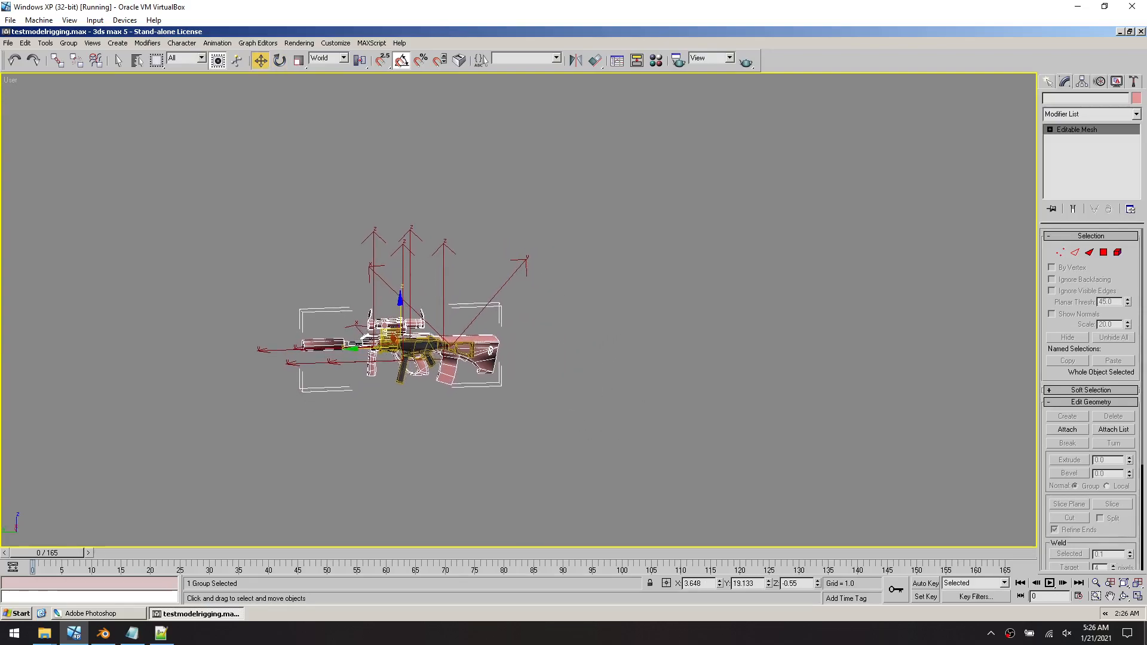
# Show all four viewports, shrink the AUG further in the Right view and move it over the UMP40
pyautogui.click(1138, 600)
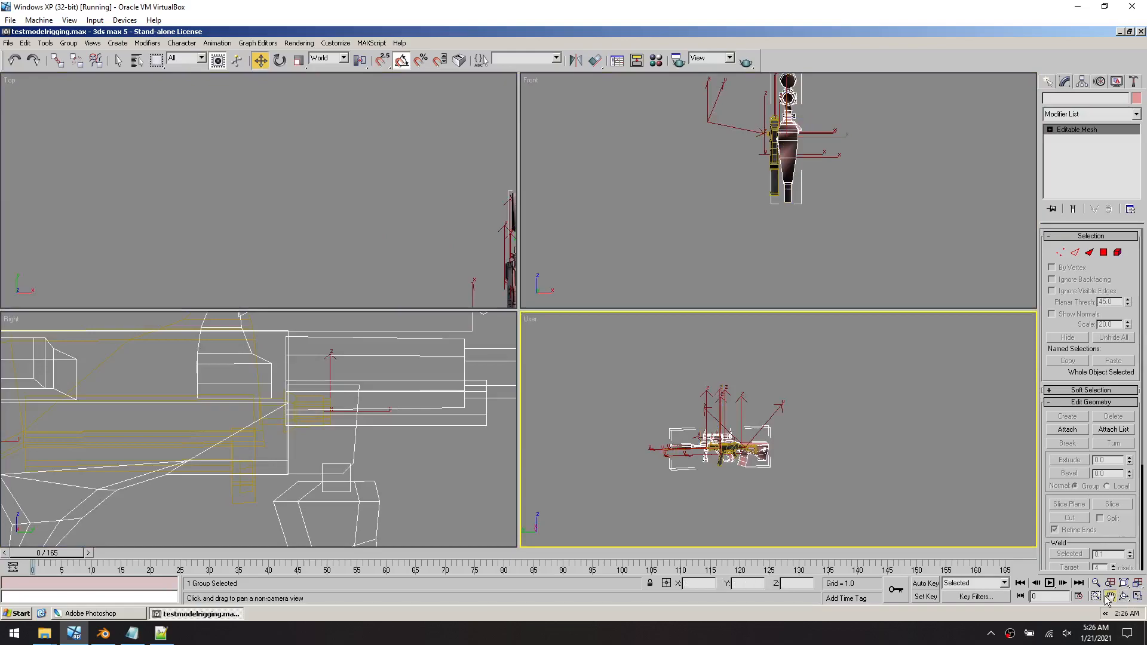
pyautogui.middleClick(249, 426)
pyautogui.scroll(-5, 250, 427)
pyautogui.scroll(1, 251, 427)
pyautogui.press('w')
pyautogui.press('e')
pyautogui.press('r')
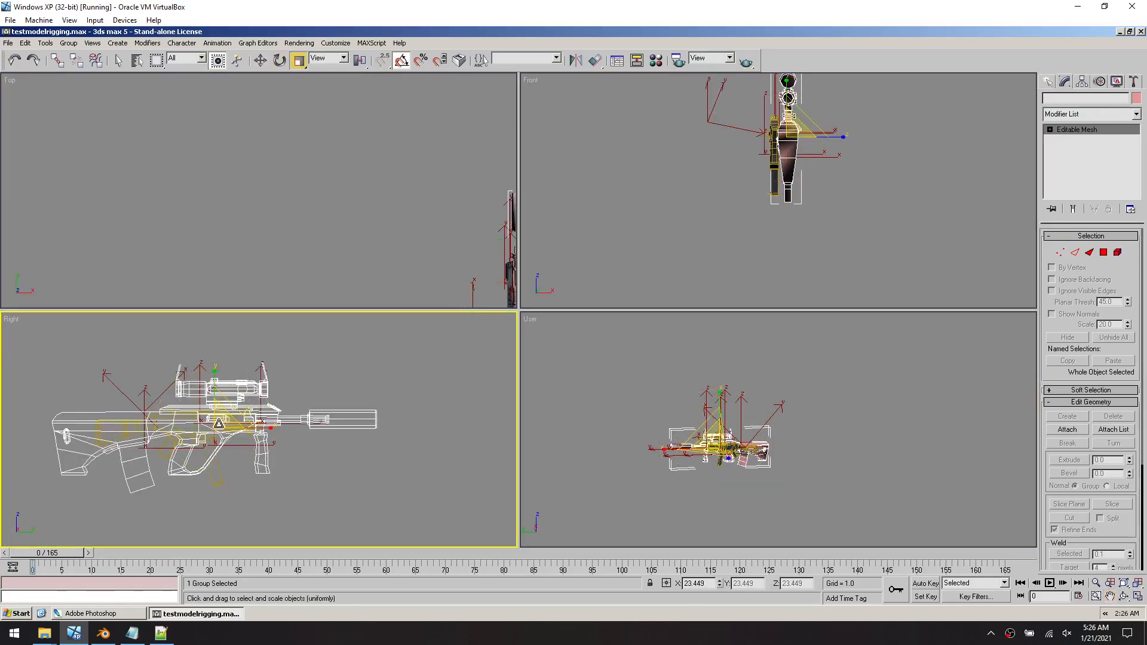
pyautogui.moveTo(218, 423); pyautogui.dragTo(298, 457)
pyautogui.press('w')
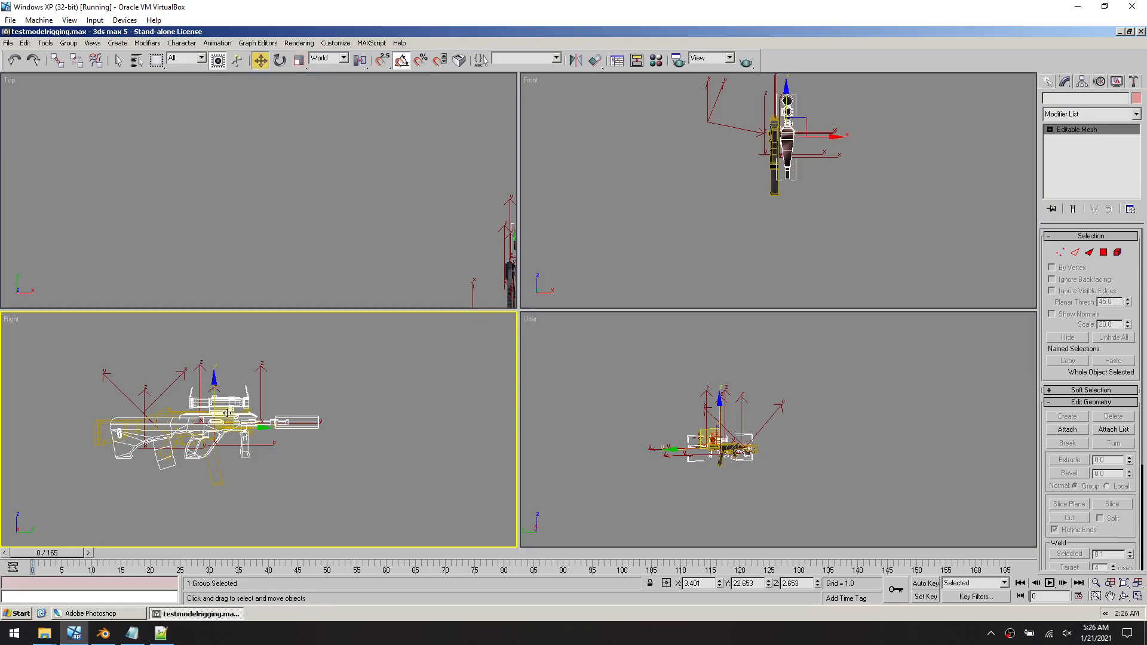
pyautogui.moveTo(226, 413); pyautogui.dragTo(202, 415)
# Fine-tune the AUG's scale and position against the UMP40 around the grip and receiver in the Right view
pyautogui.scroll(4, 202, 416)
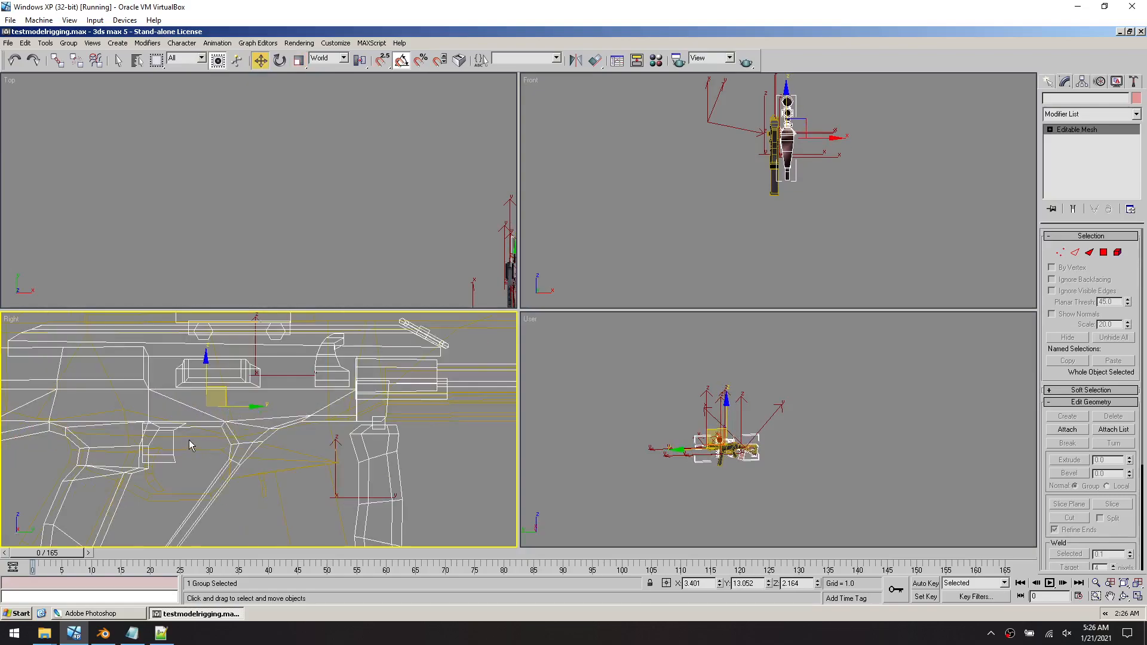
pyautogui.press('e')
pyautogui.press('r')
pyautogui.moveTo(213, 406)
pyautogui.mouseDown()
pyautogui.moveTo(222, 396)
pyautogui.moveTo(230, 419)
pyautogui.moveTo(206, 419)
pyautogui.mouseUp()
pyautogui.press('w')
pyautogui.scroll(-3, 108, 494)
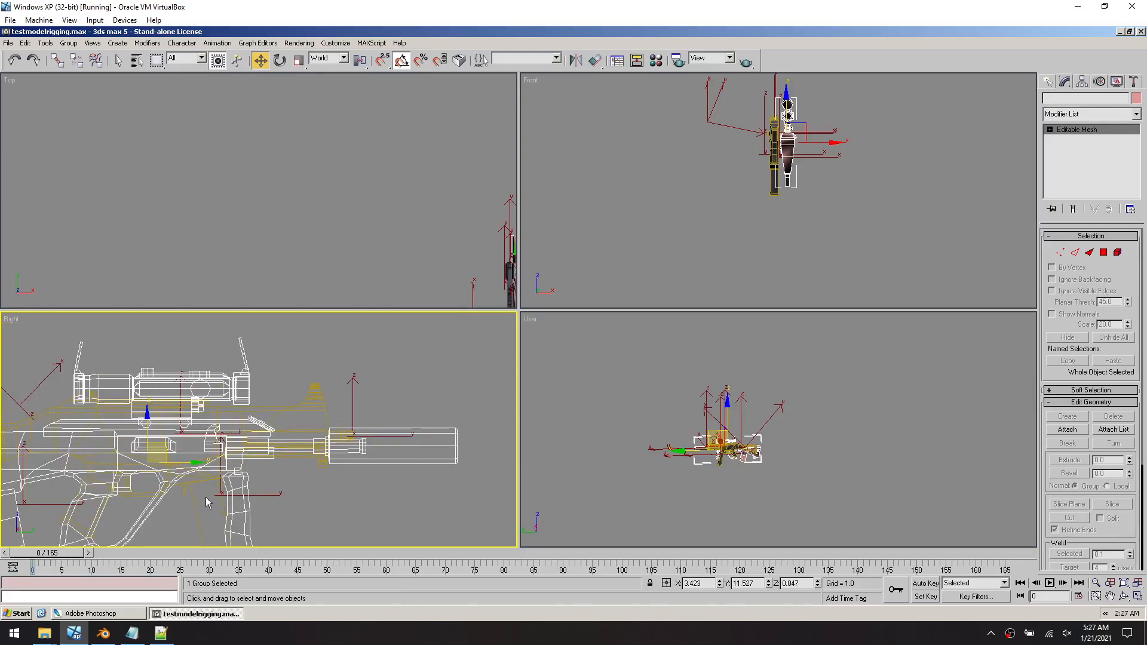
# Nudge the AUG in the Left view to about Y 11.52, Z 0.28, aligning its pistol grip with the UMP40's
pyautogui.scroll(6, 209, 498)
pyautogui.moveTo(228, 471); pyautogui.dragTo(186, 477, button='middle')
pyautogui.scroll(-5, 277, 468)
pyautogui.scroll(5, 273, 465)
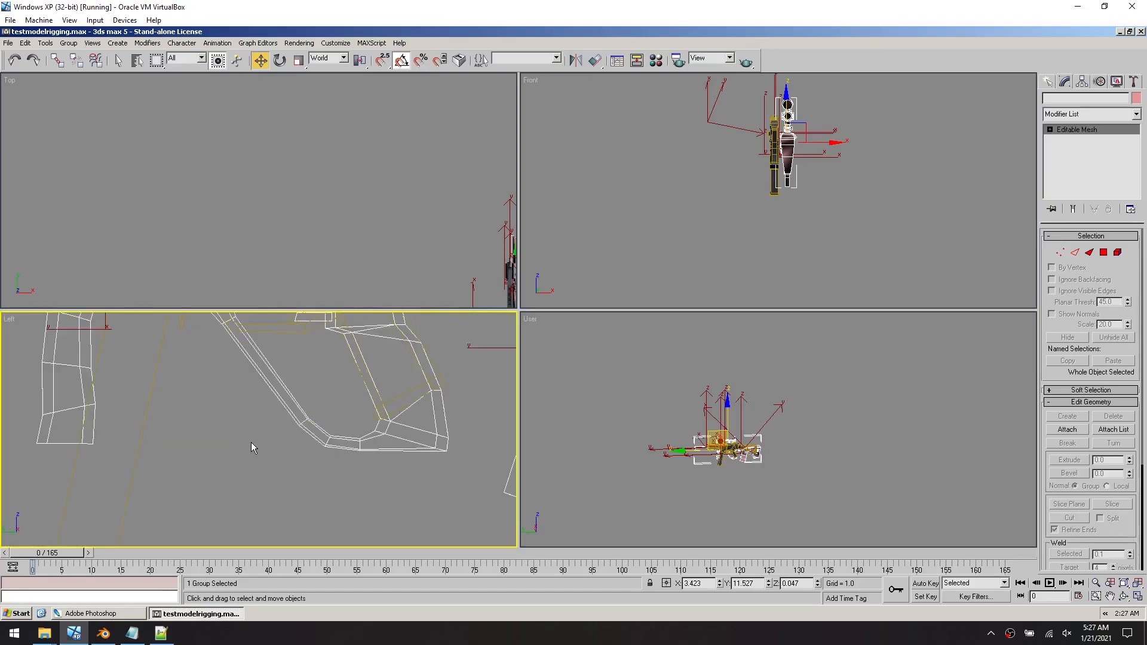
pyautogui.scroll(-4, 343, 392)
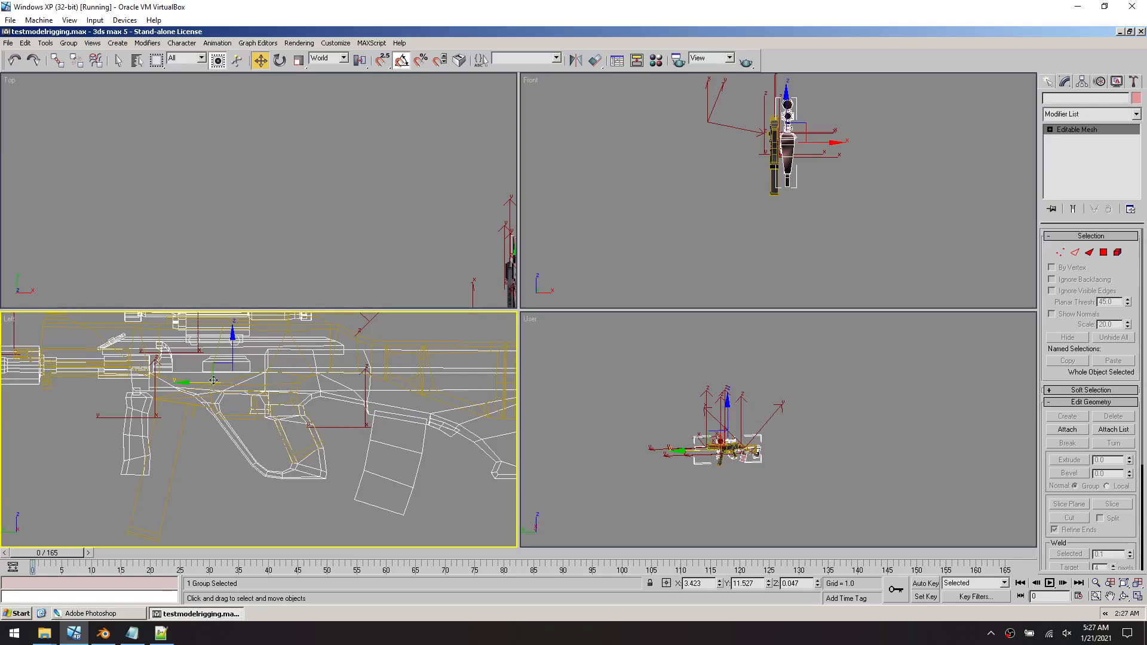
pyautogui.moveTo(216, 365); pyautogui.dragTo(216, 362)
pyautogui.scroll(5, 256, 412)
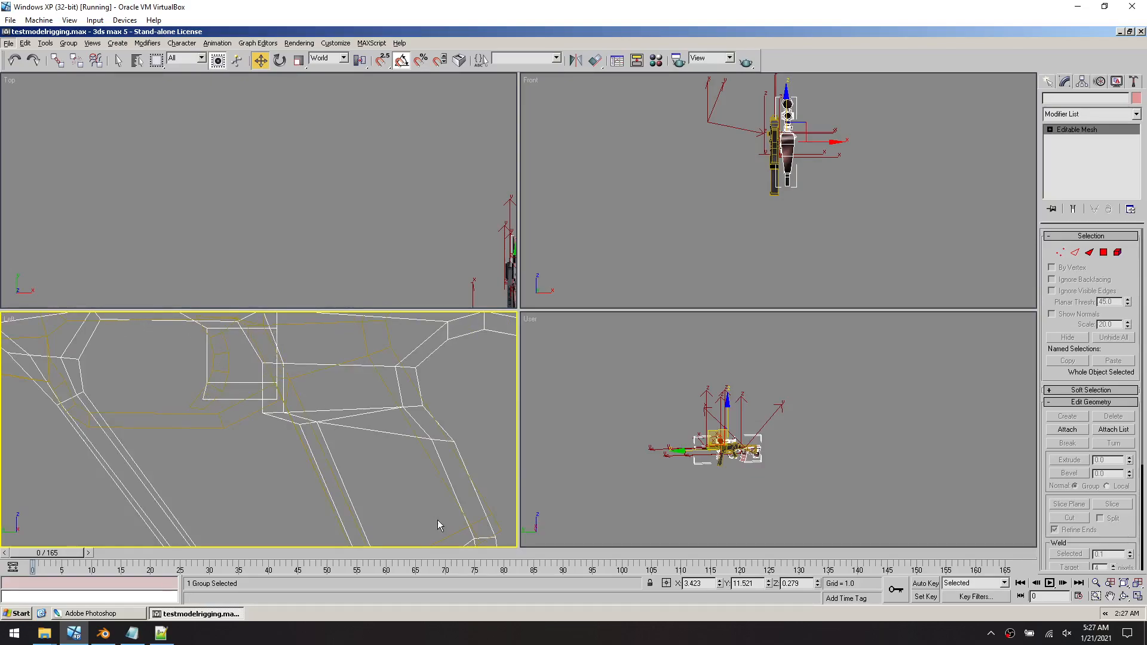
# Maximize the User view, frame the AUG and delete the pz_ump40 mesh, keeping the helper points
pyautogui.click(464, 413)
pyautogui.click(779, 501)
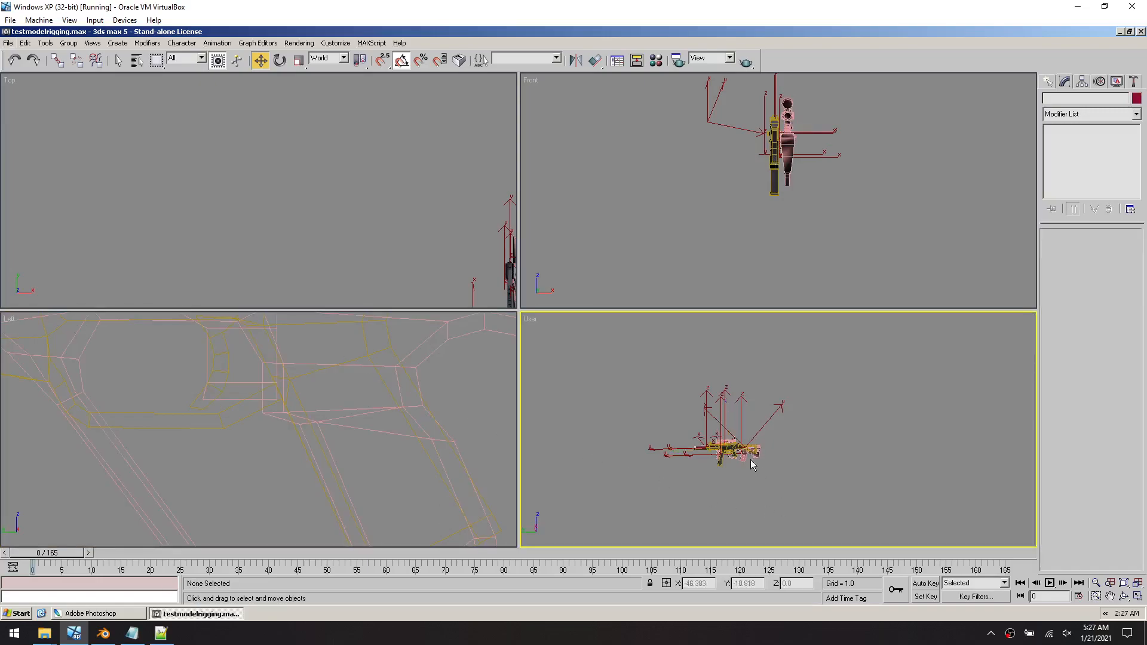
pyautogui.click(747, 457)
pyautogui.click(1140, 595)
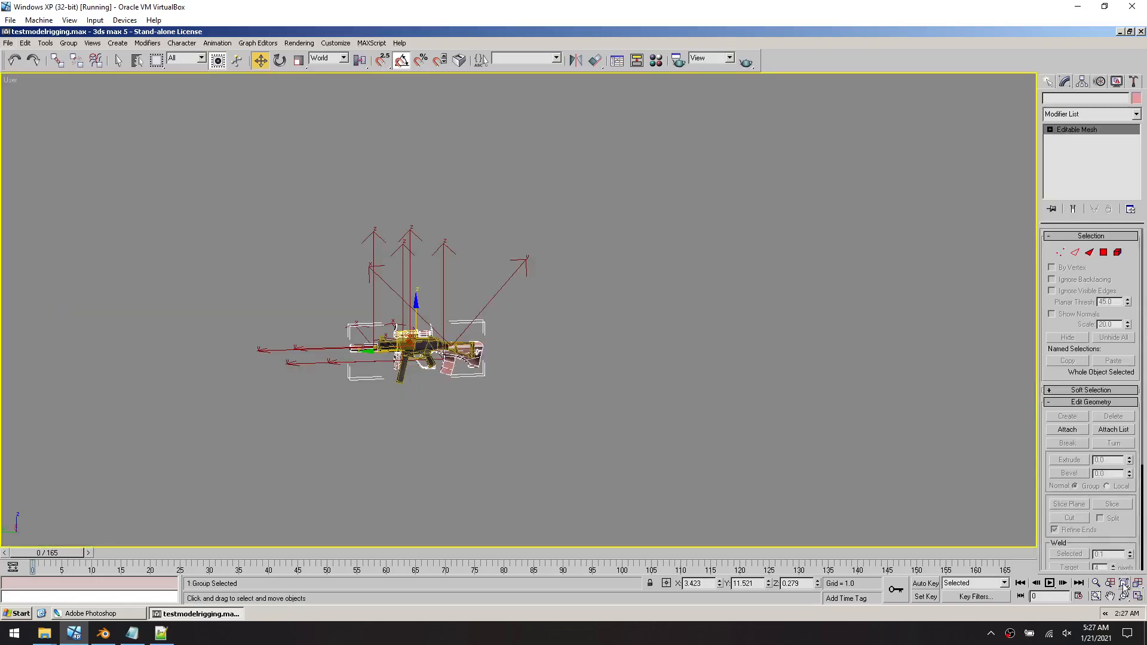
pyautogui.click(1124, 583)
pyautogui.rightClick(656, 448)
pyautogui.click(549, 473)
pyautogui.click(544, 474)
pyautogui.click(540, 406)
pyautogui.click(453, 424)
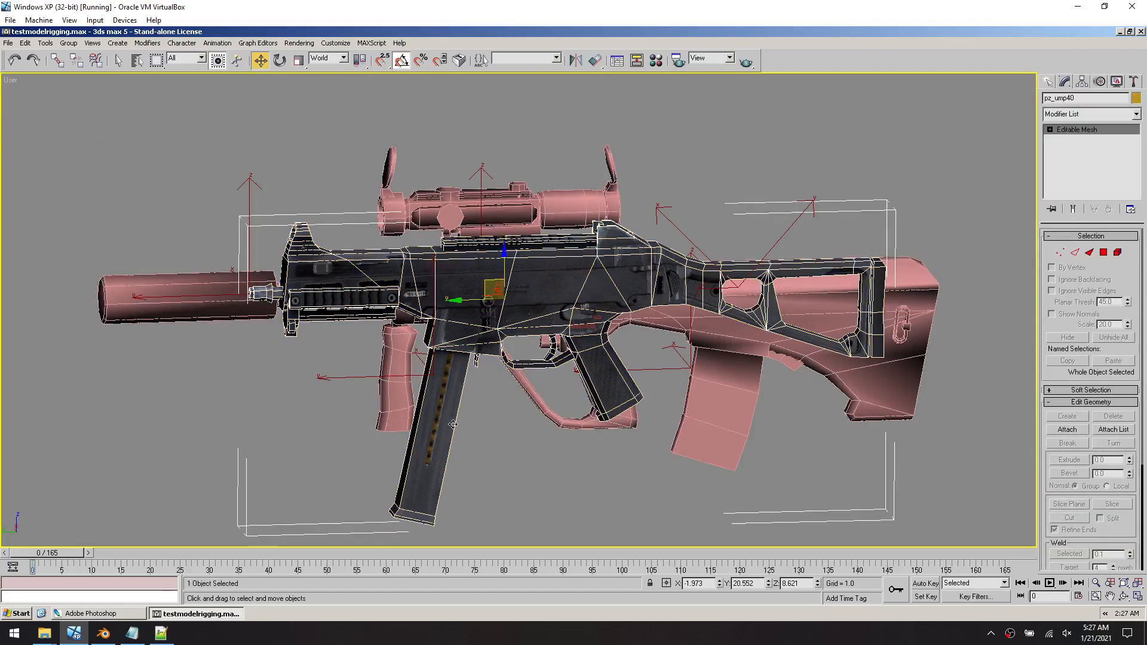
pyautogui.press('Delete')
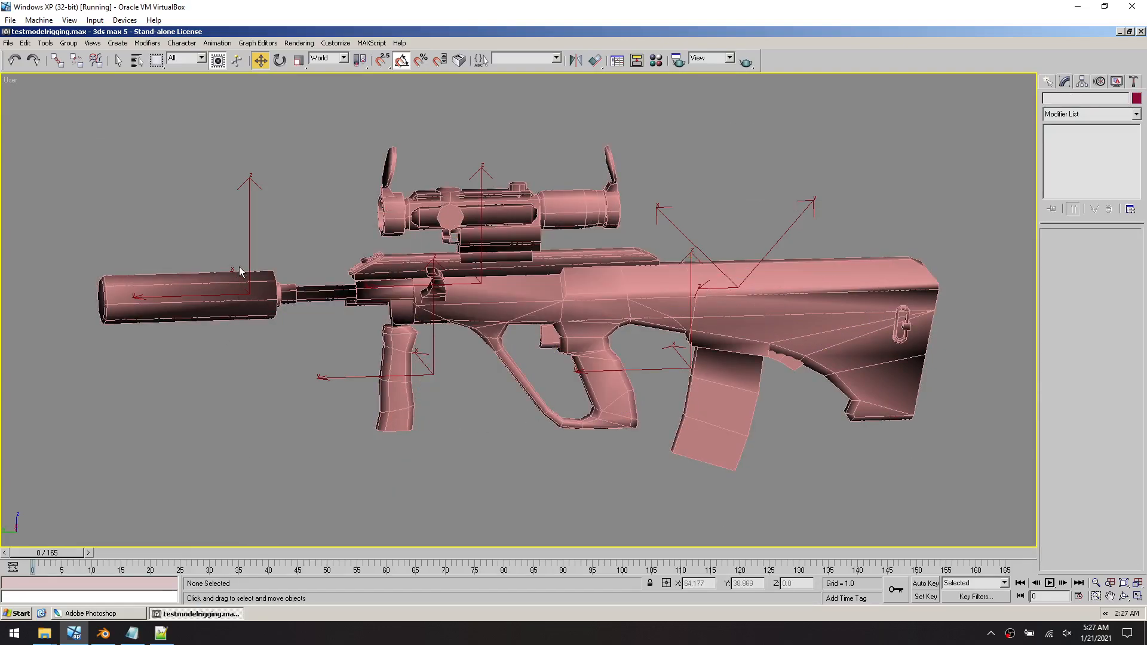
# Move MuzzleFlashPoint to the suppressor's tip at about Y 64.2 and LeftHandPoint back toward the trigger guard at about Y 21.5
pyautogui.click(247, 251)
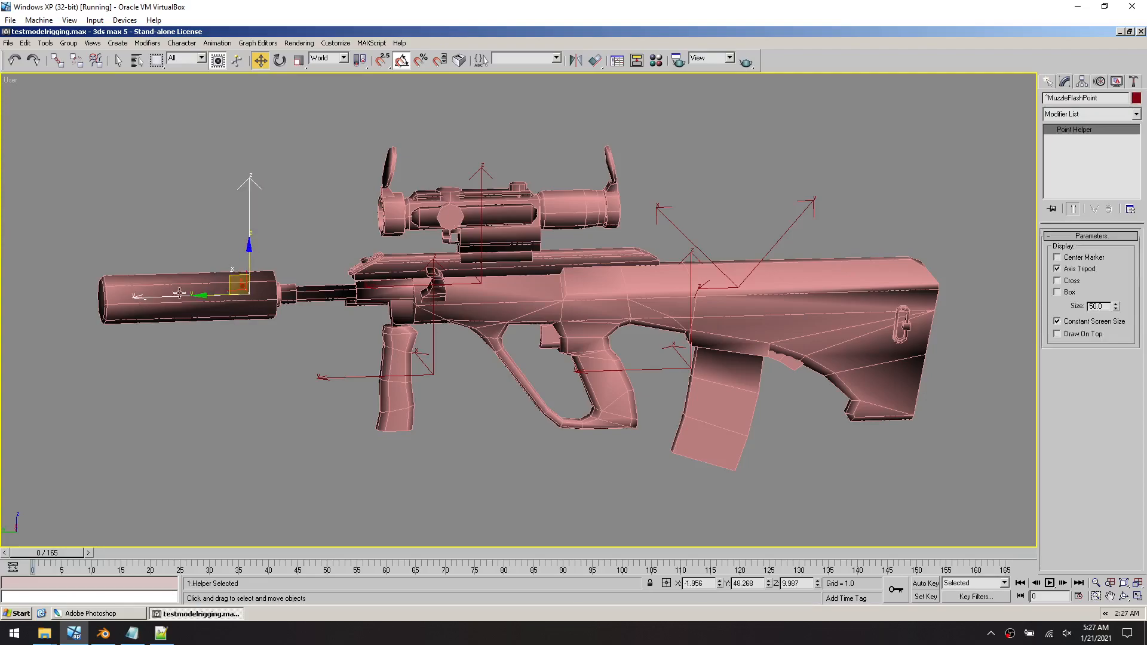
pyautogui.moveTo(188, 297); pyautogui.dragTo(41, 298)
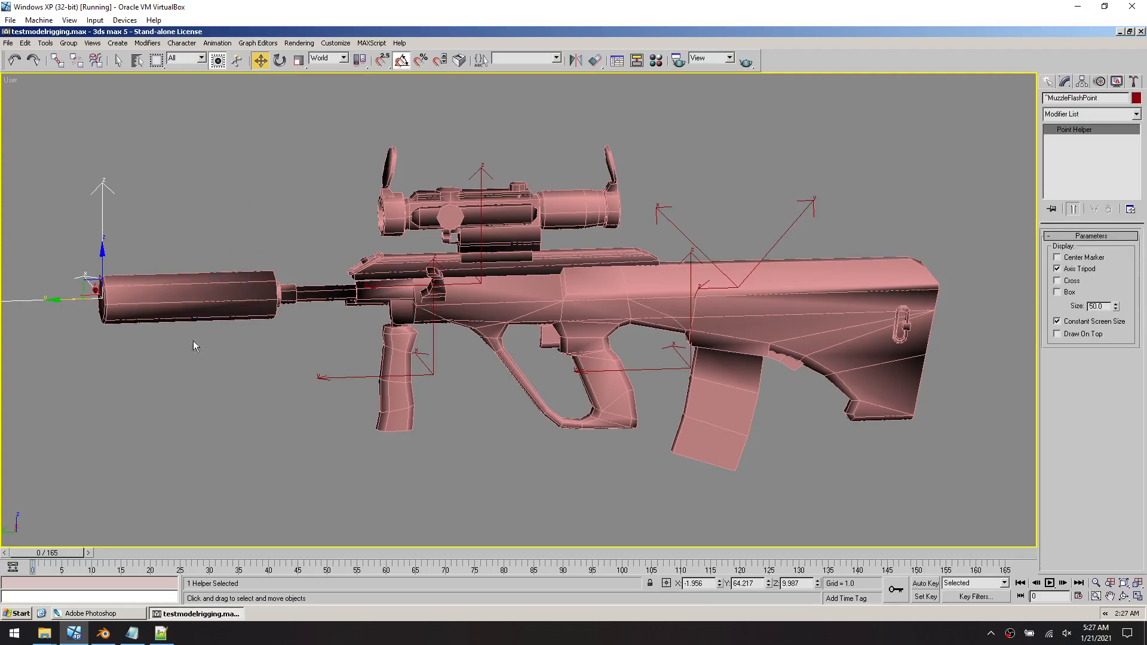
pyautogui.click(355, 375)
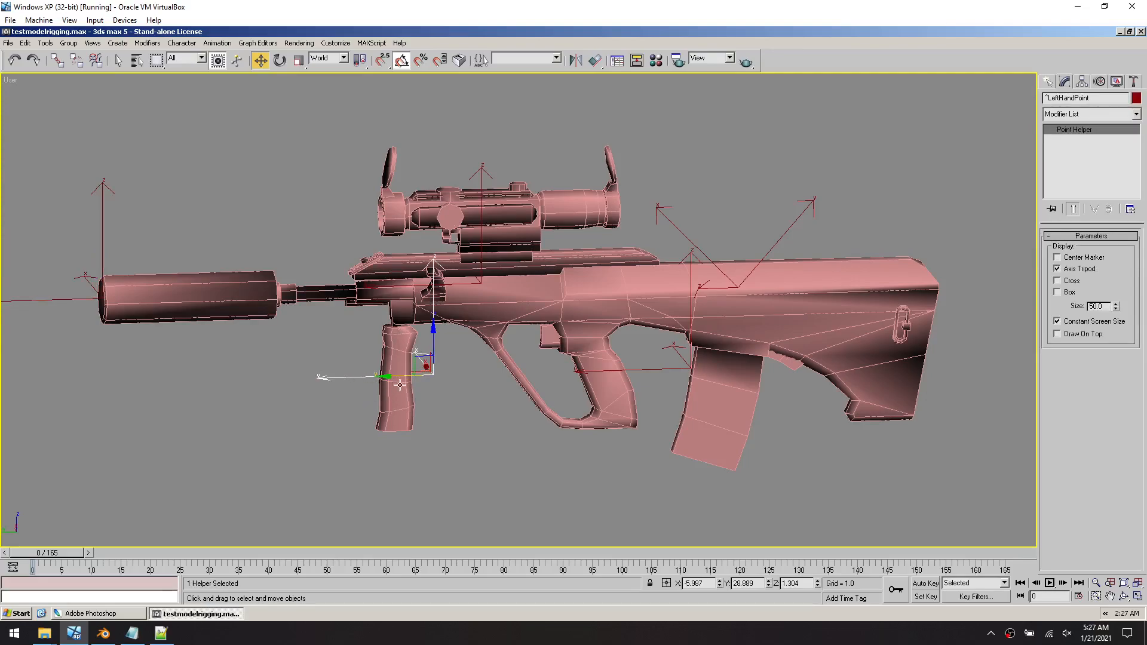
pyautogui.moveTo(416, 359); pyautogui.dragTo(428, 358)
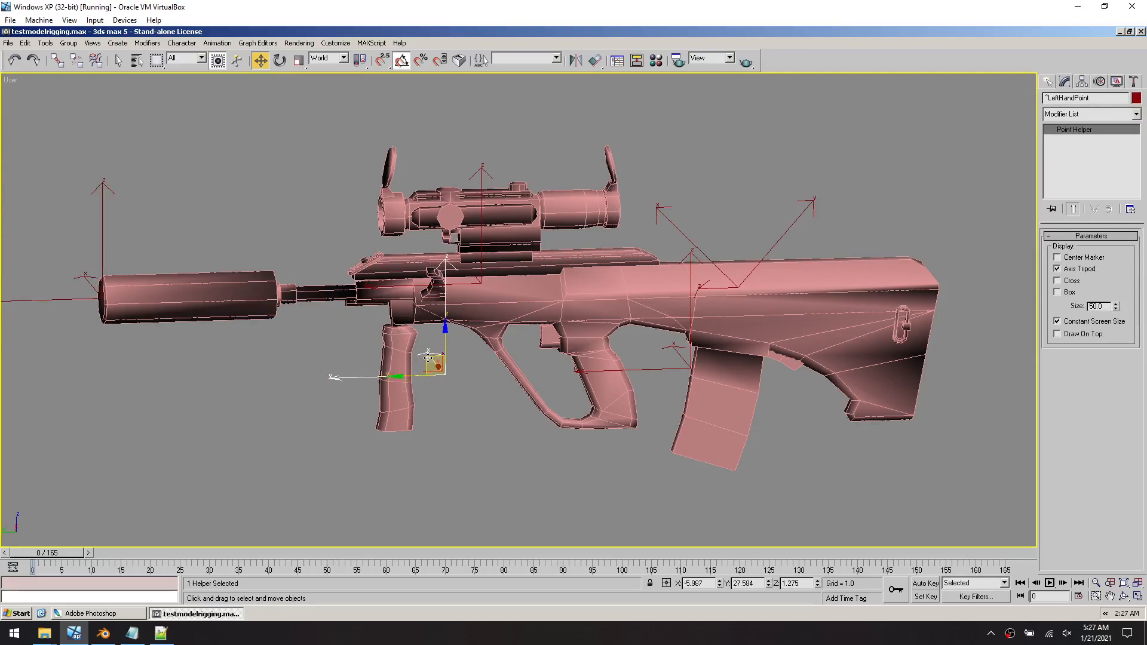
pyautogui.moveTo(428, 358); pyautogui.dragTo(474, 359)
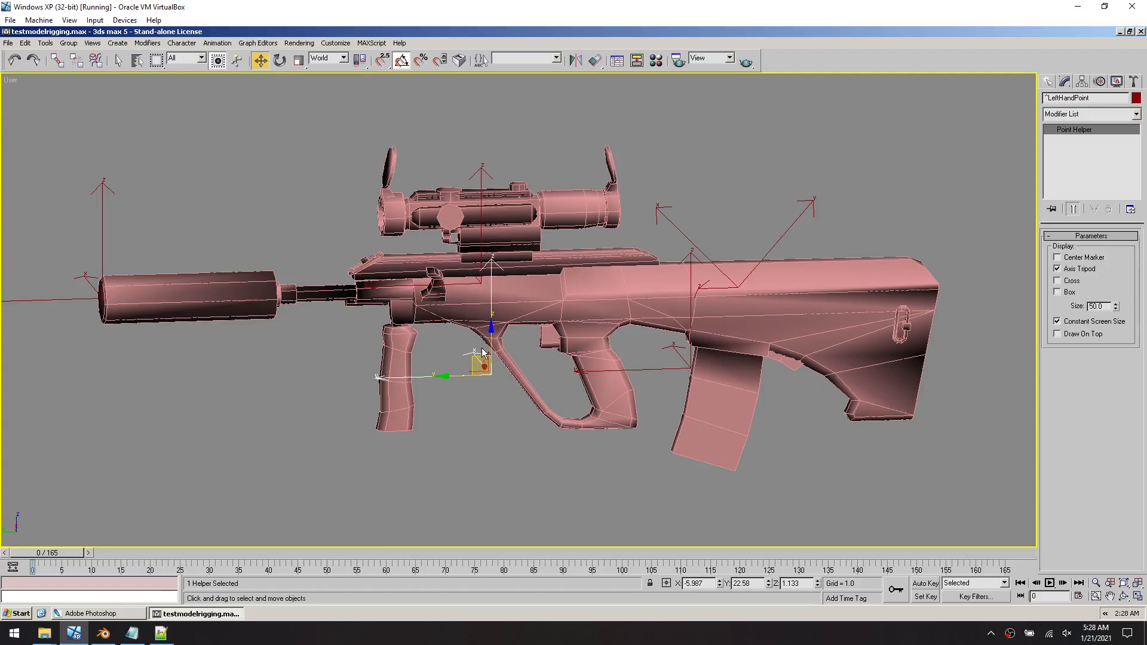
pyautogui.moveTo(479, 358); pyautogui.dragTo(489, 357)
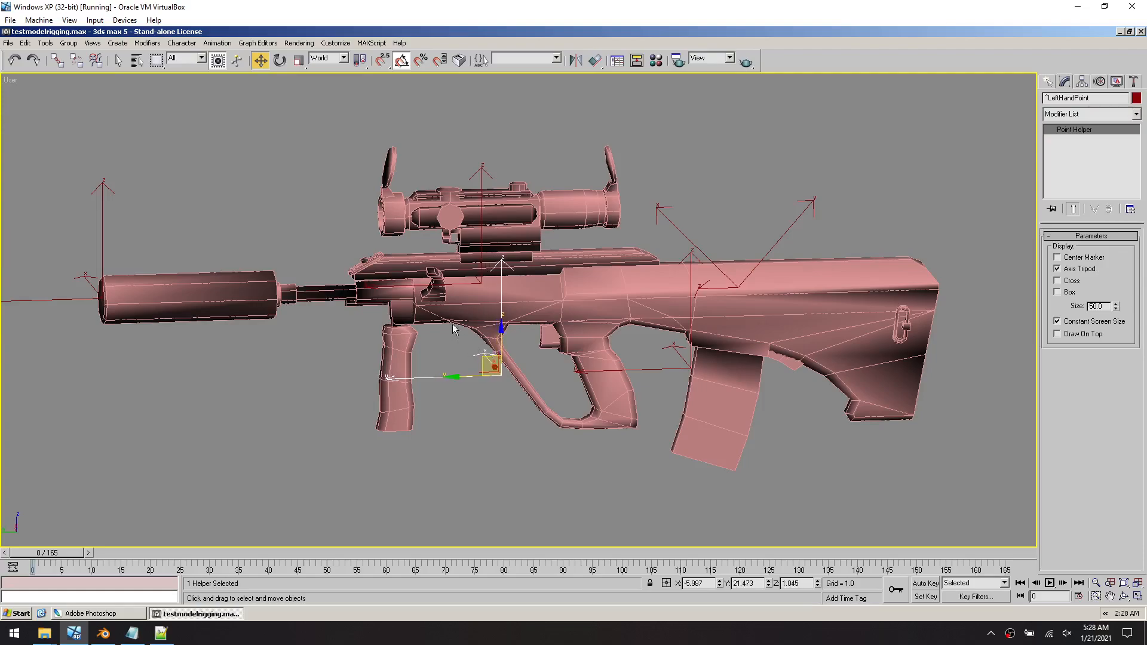
# Move BrassEjectionPoint about 27 units back along Y to the stock area above the magazine
pyautogui.click(476, 277)
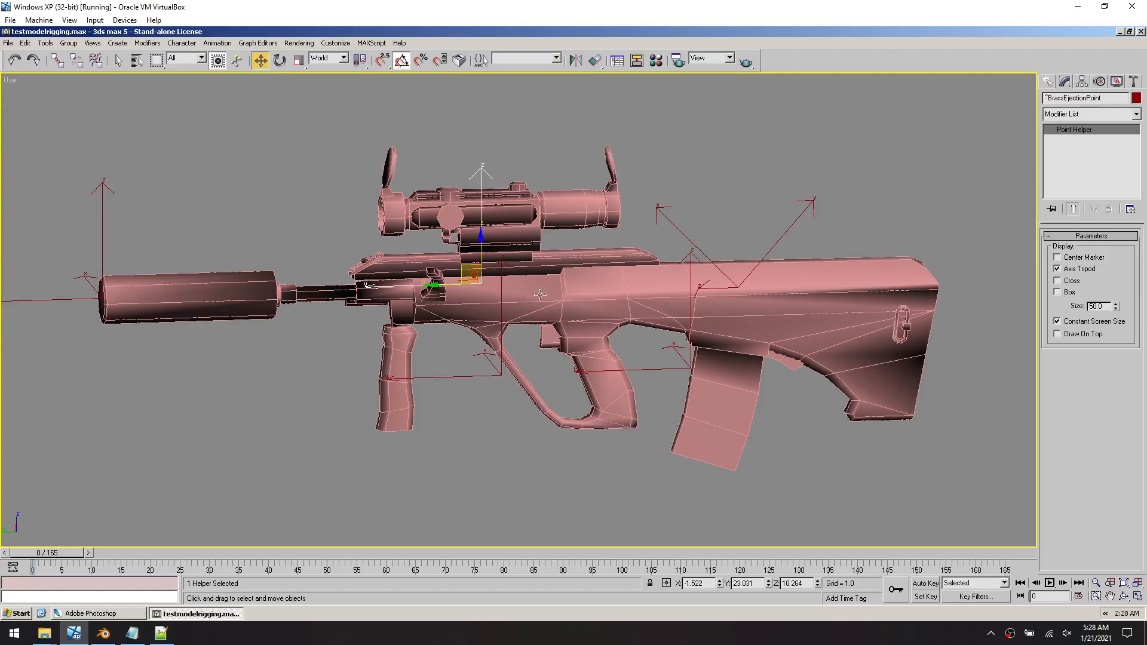
pyautogui.moveTo(435, 285); pyautogui.dragTo(685, 276)
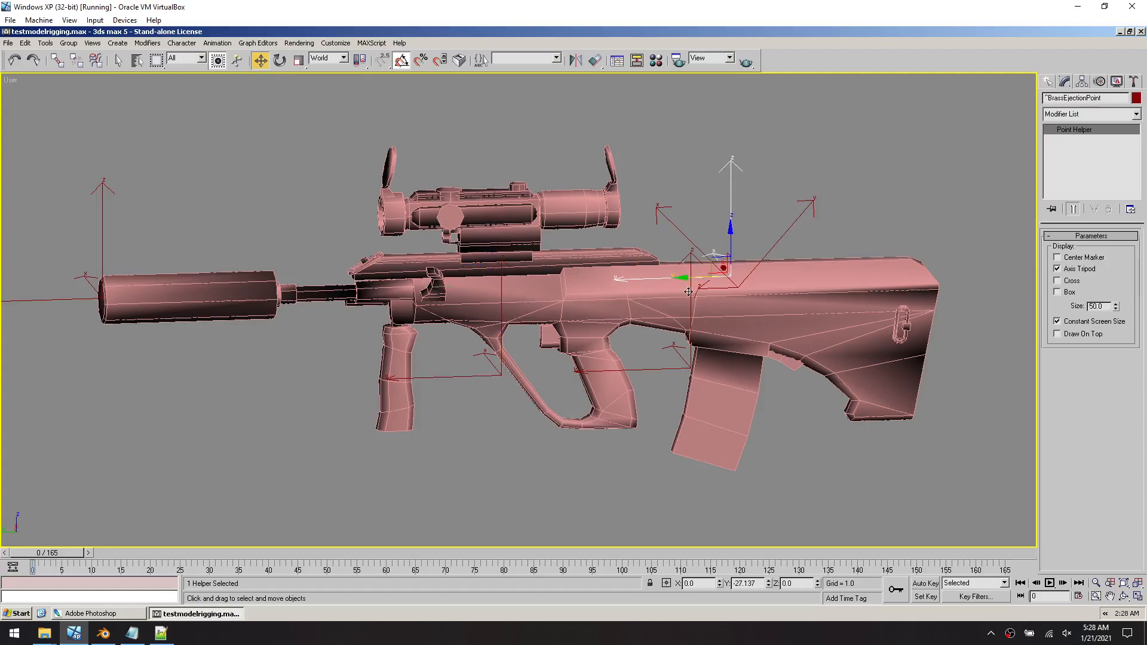
pyautogui.click(760, 266)
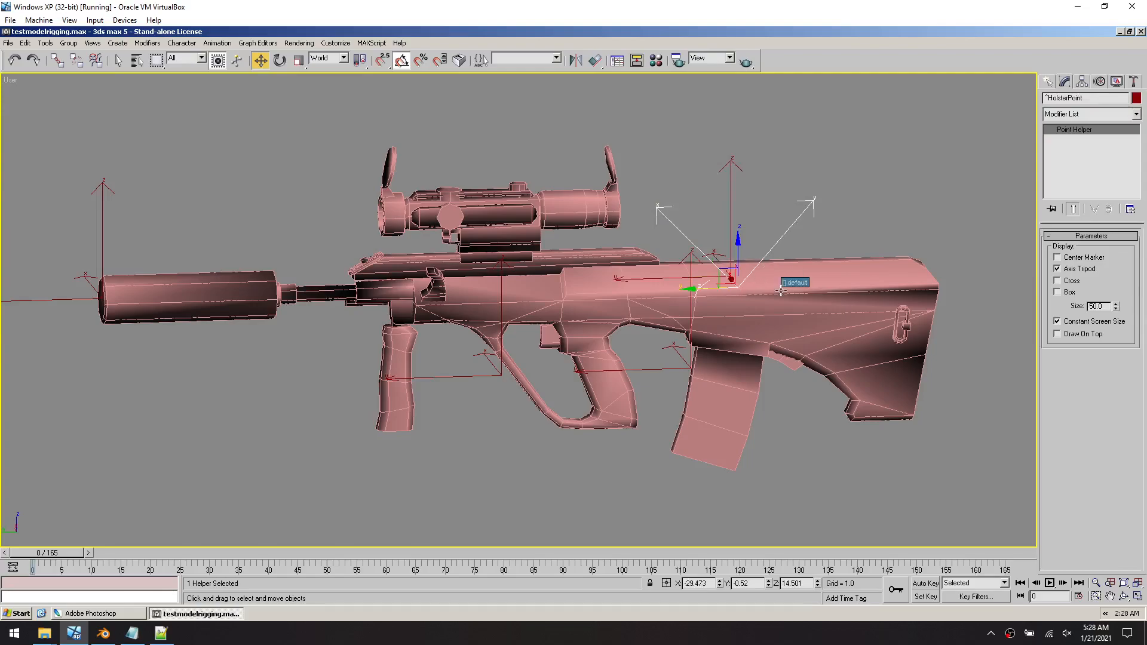
pyautogui.click(630, 460)
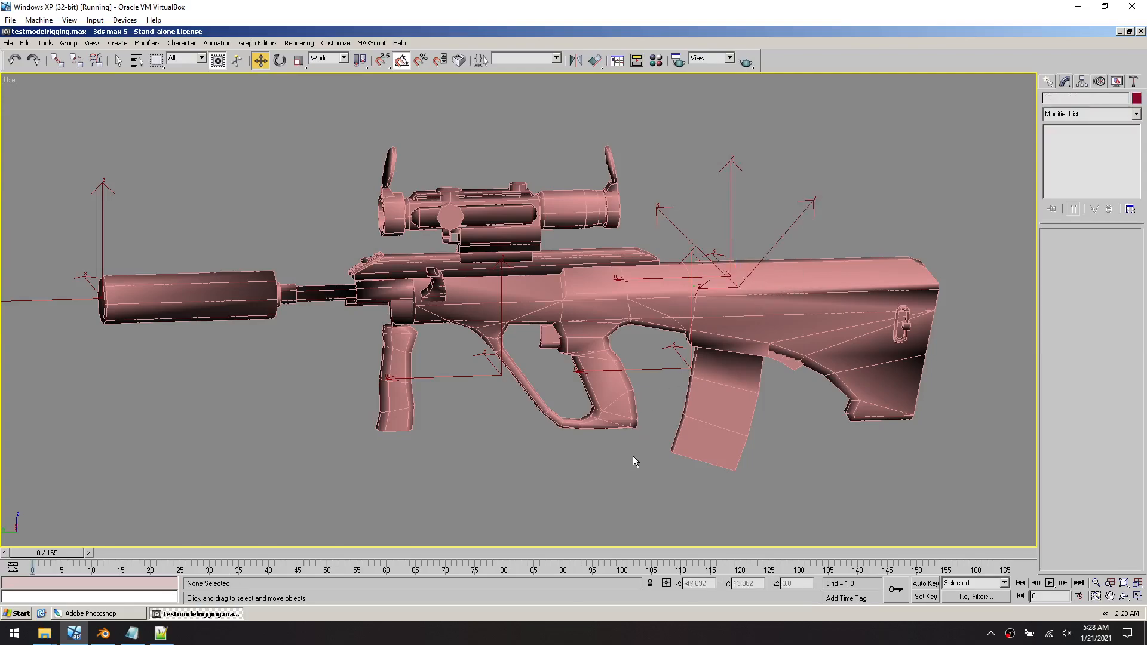
pyautogui.keyDown('alt'); pyautogui.moveTo(611, 439); pyautogui.dragTo(601, 406, button='middle'); pyautogui.keyUp('alt')
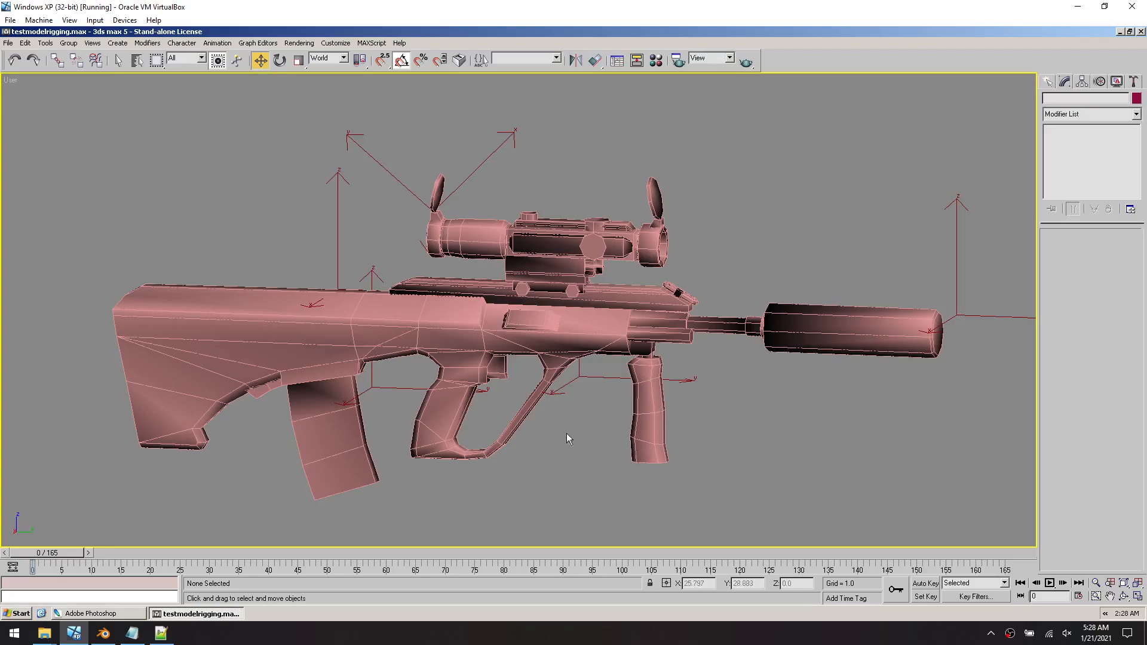
pyautogui.click(57, 60)
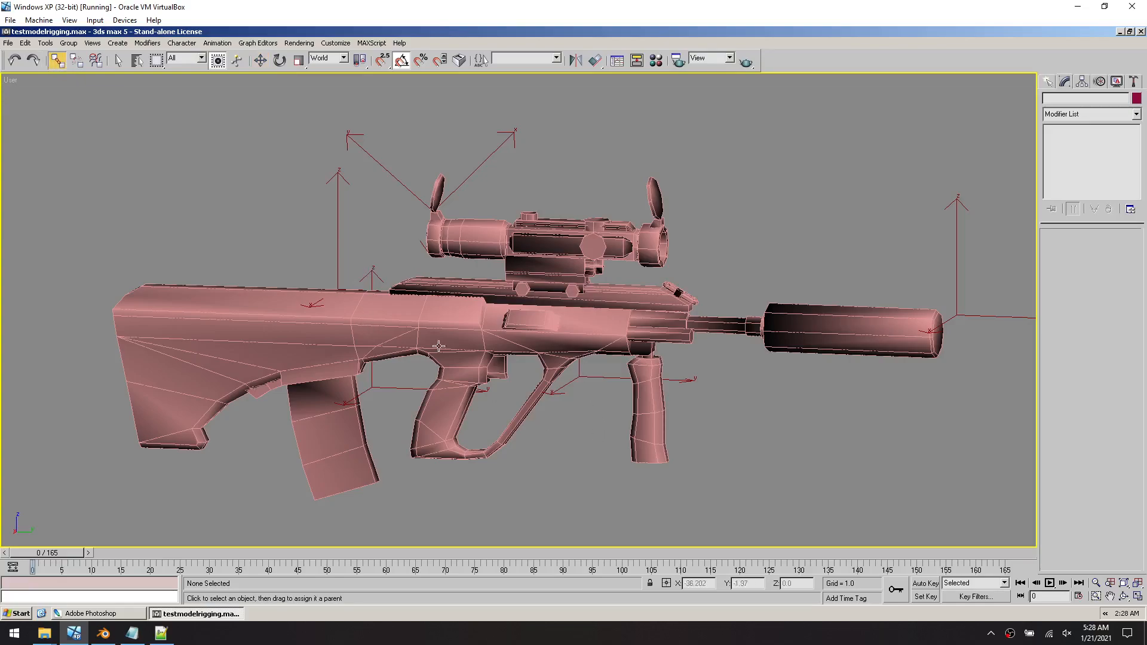
pyautogui.press('h')
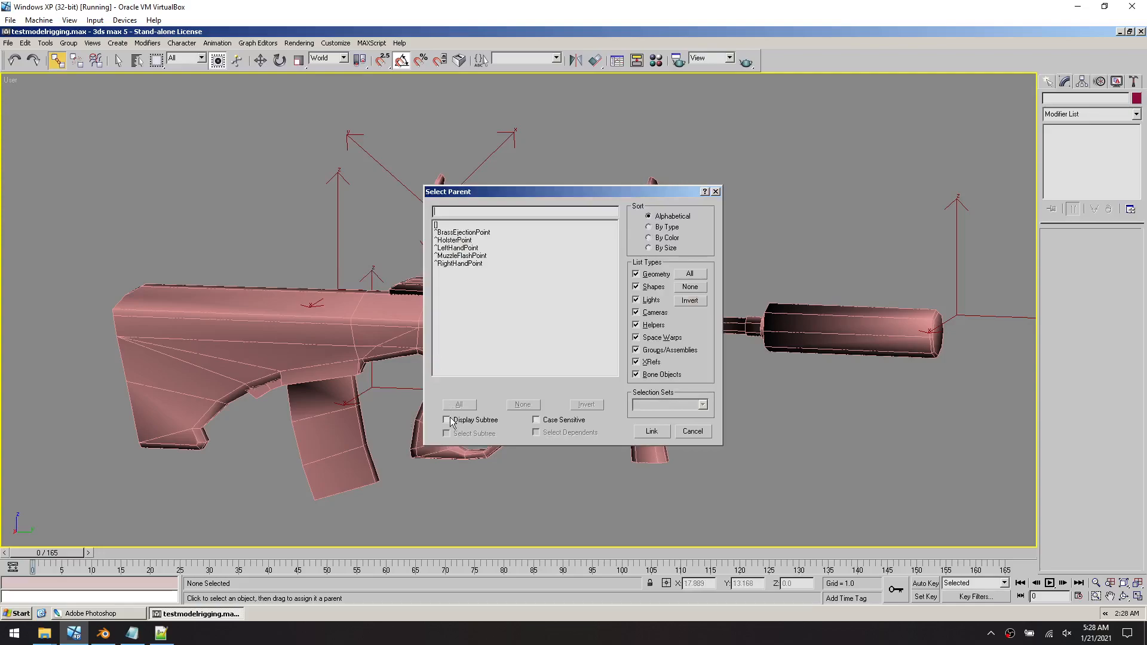
pyautogui.click(692, 431)
# Ungroup the imported AUG model, test-move it upward and undo the move
pyautogui.click(212, 361)
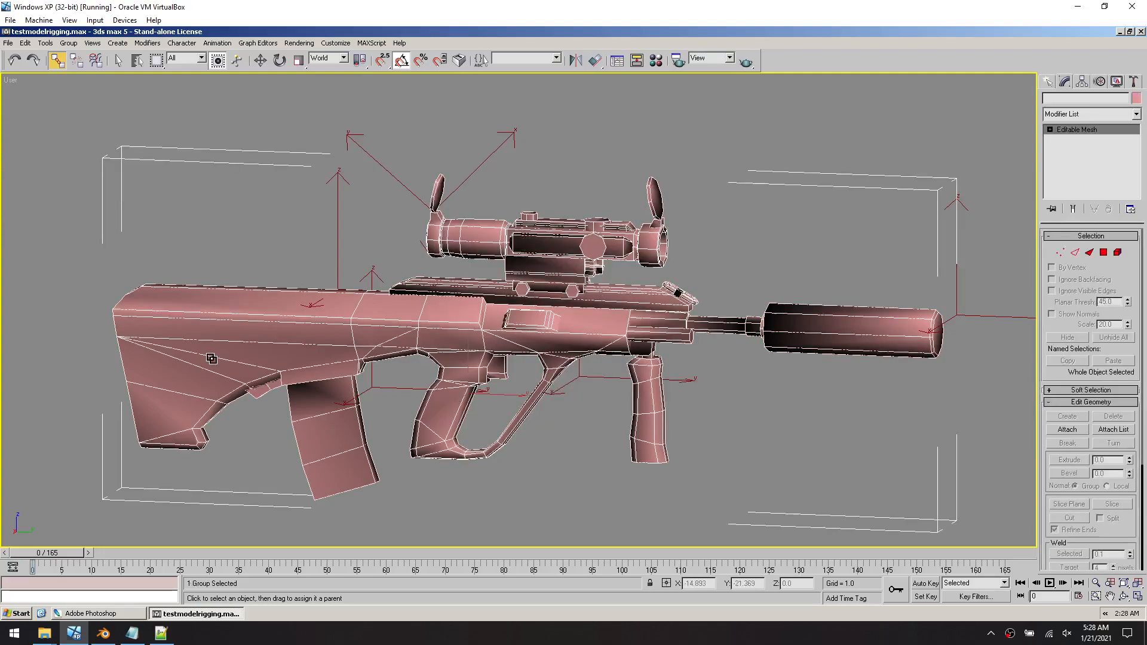
pyautogui.click(68, 43)
pyautogui.click(80, 65)
pyautogui.press('w')
pyautogui.moveTo(472, 348); pyautogui.dragTo(476, 261)
pyautogui.hotkey('ctrl', 'z')
pyautogui.click(693, 443)
# Link the default AUG mesh and the BrassEjectionPoint, HolsterPoint, LeftHandPoint and MuzzleFlashPoint helpers to RightHandPoint
pyautogui.press('h')
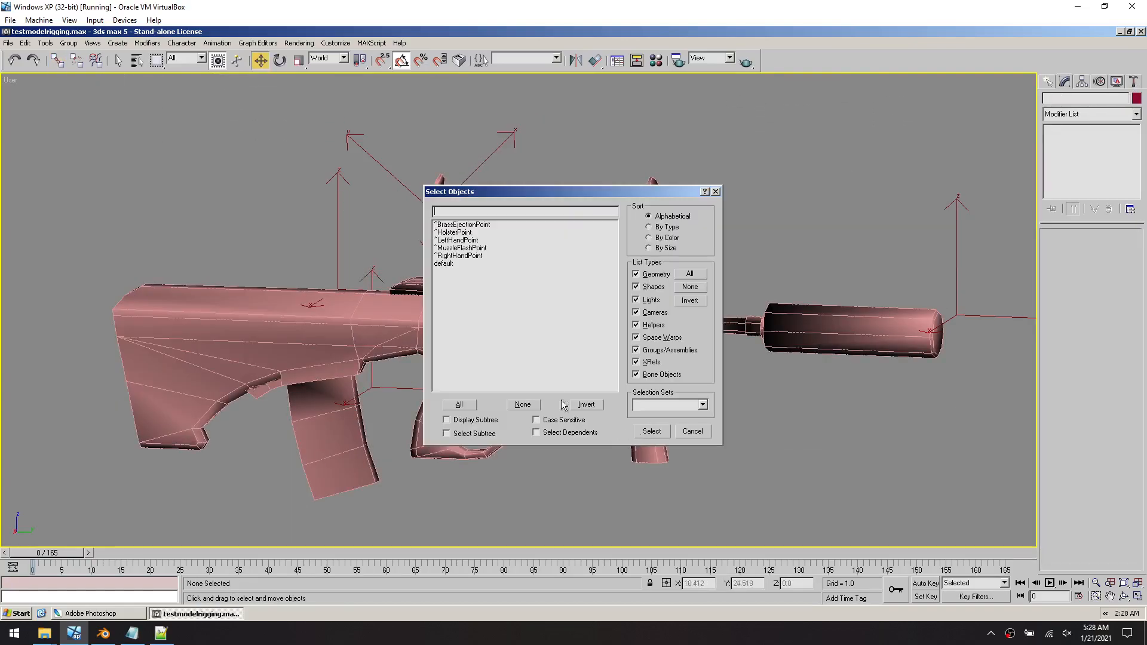
pyautogui.click(468, 263)
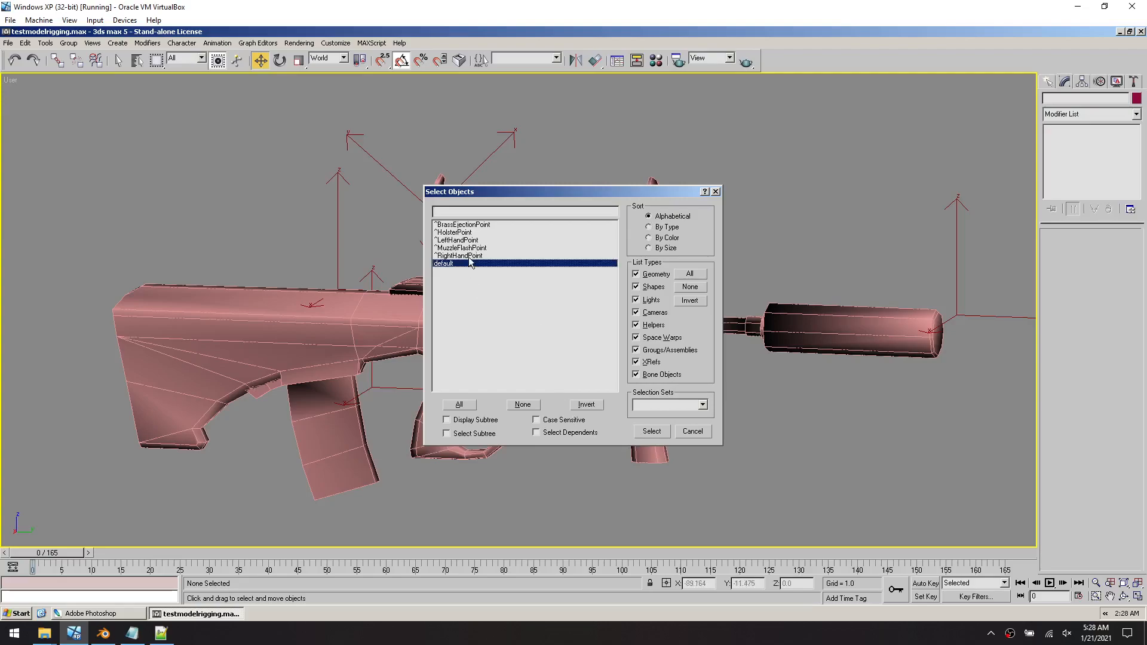
pyautogui.click(471, 407)
pyautogui.keyDown('ctrl'); pyautogui.click(475, 256); pyautogui.keyUp('ctrl')
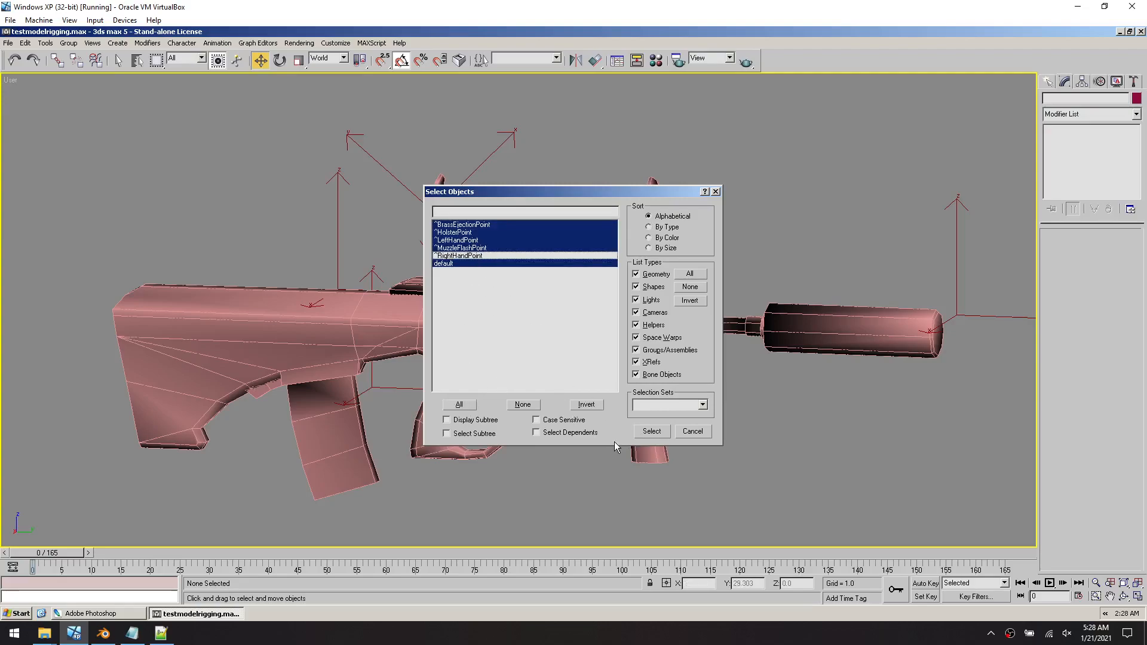
pyautogui.click(647, 431)
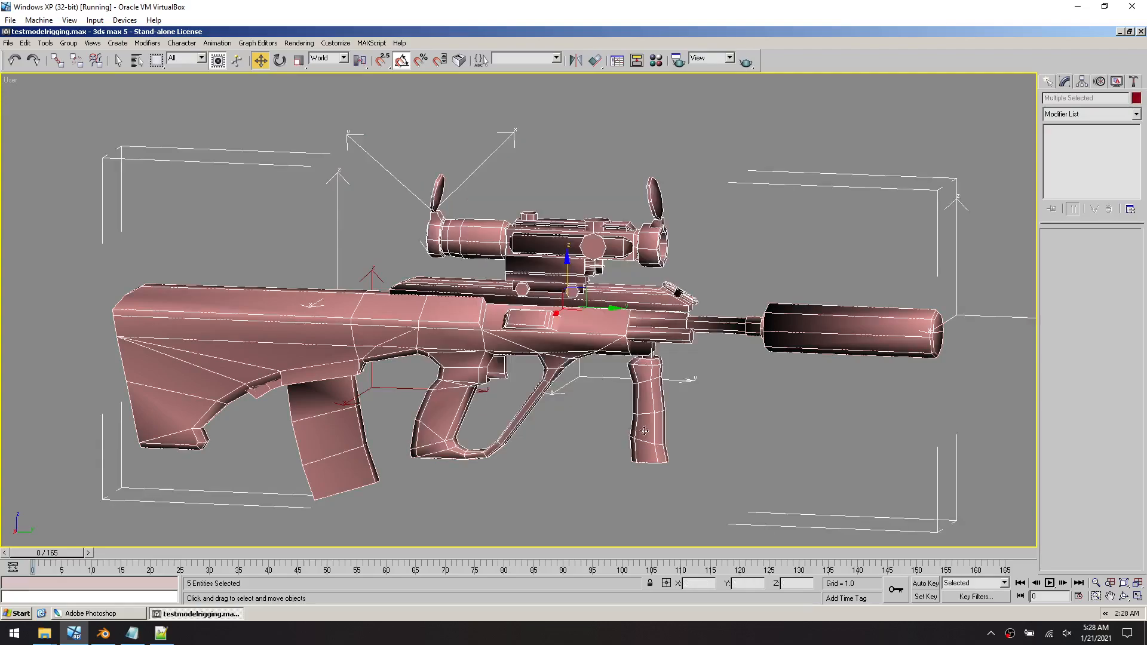
pyautogui.click(56, 61)
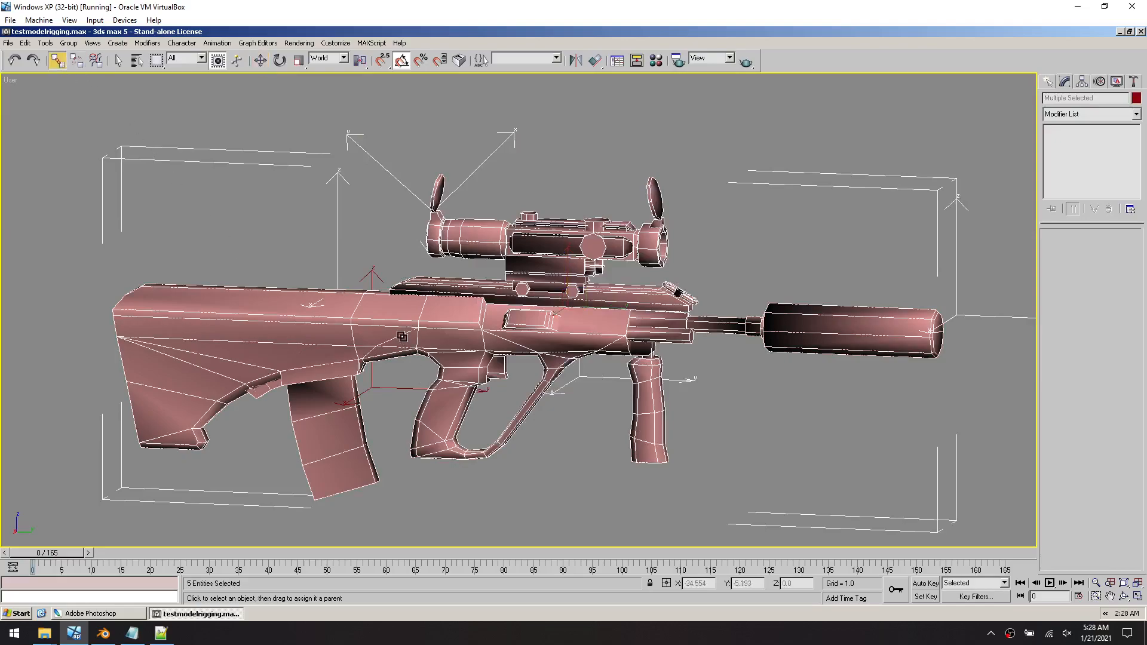
pyautogui.press('w')
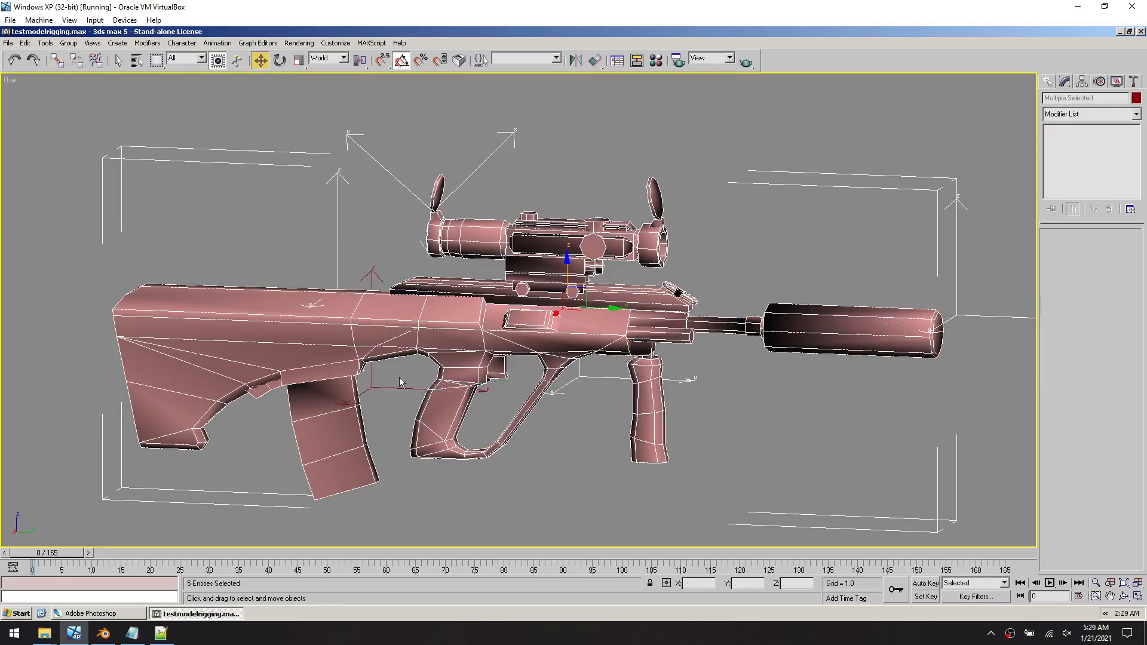
pyautogui.click(402, 388)
# Export the rigged AUG scene over pz_ump40.qob in the mod's Model folder, keeping the current MAP export options
pyautogui.click(8, 43)
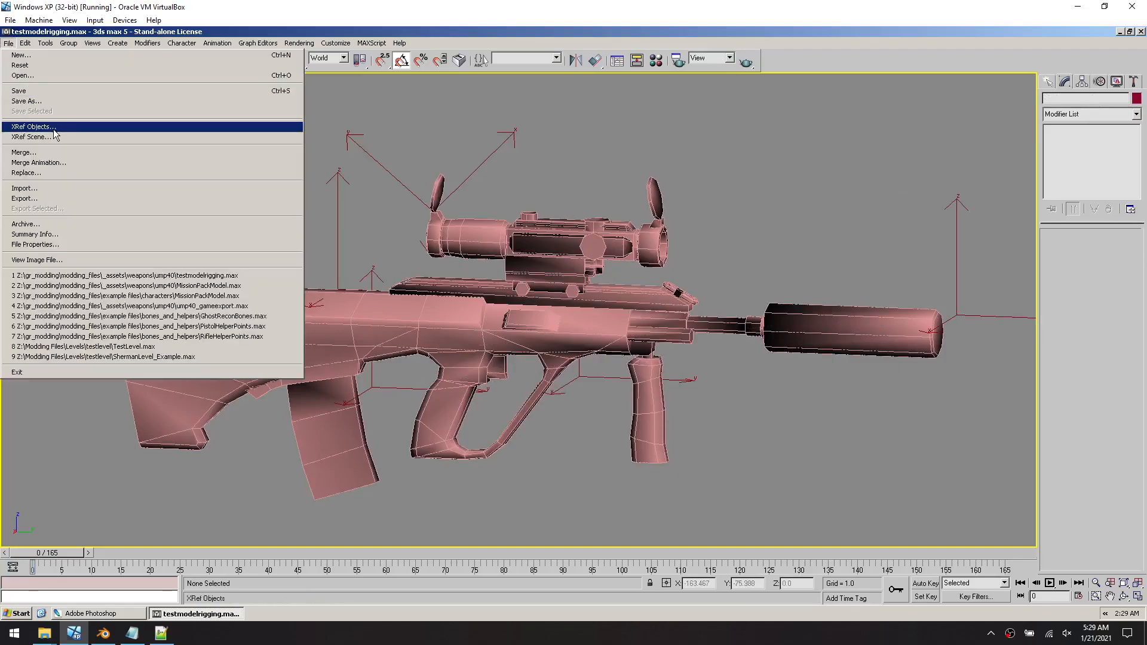
pyautogui.click(69, 198)
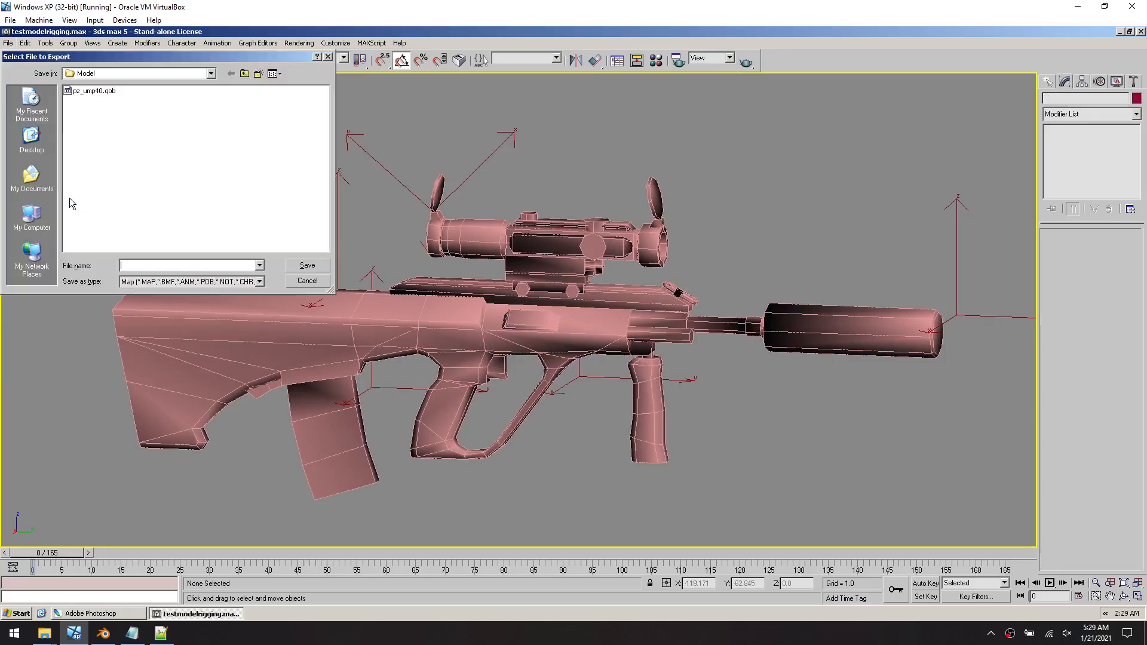
pyautogui.click(100, 92)
pyautogui.doubleClick(99, 92)
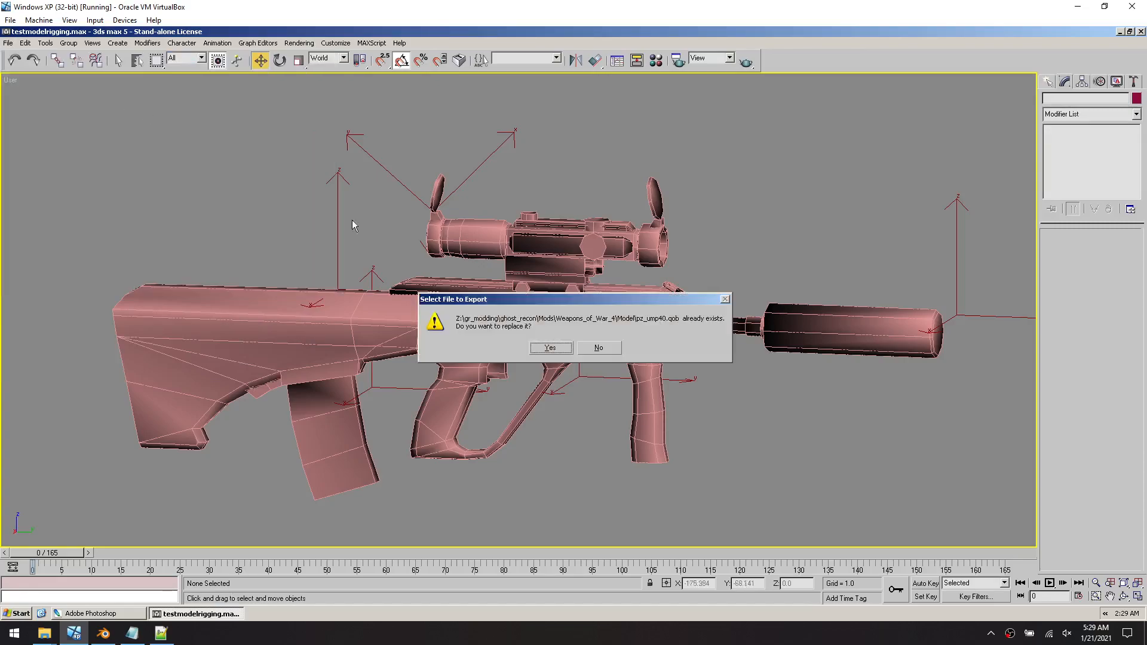
pyautogui.click(542, 349)
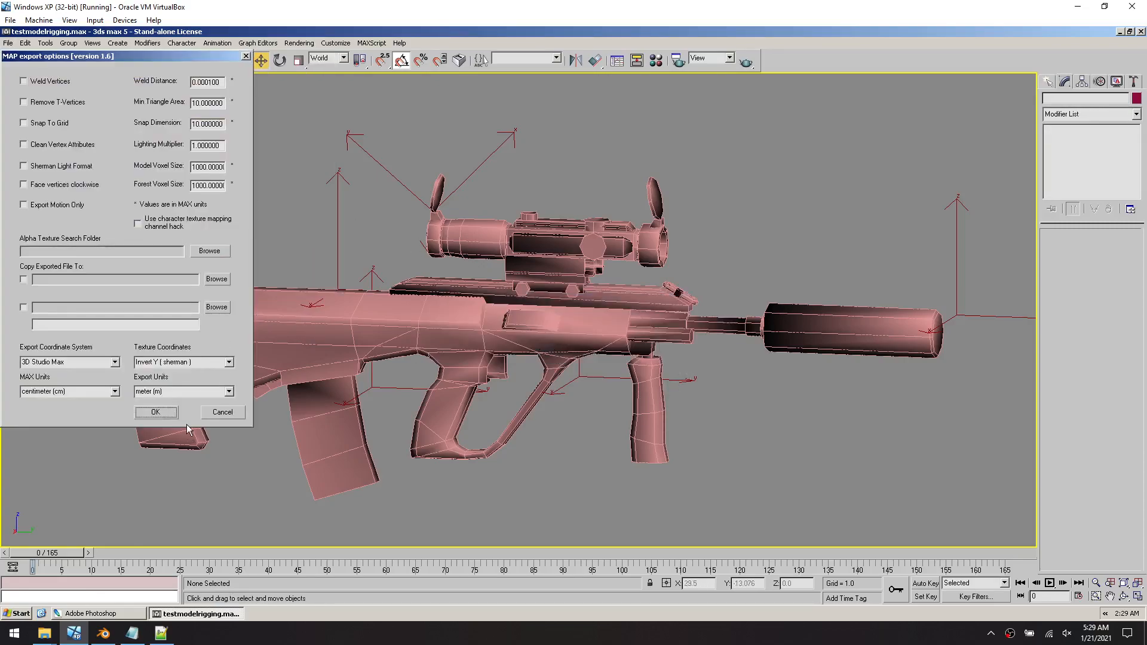
pyautogui.click(156, 413)
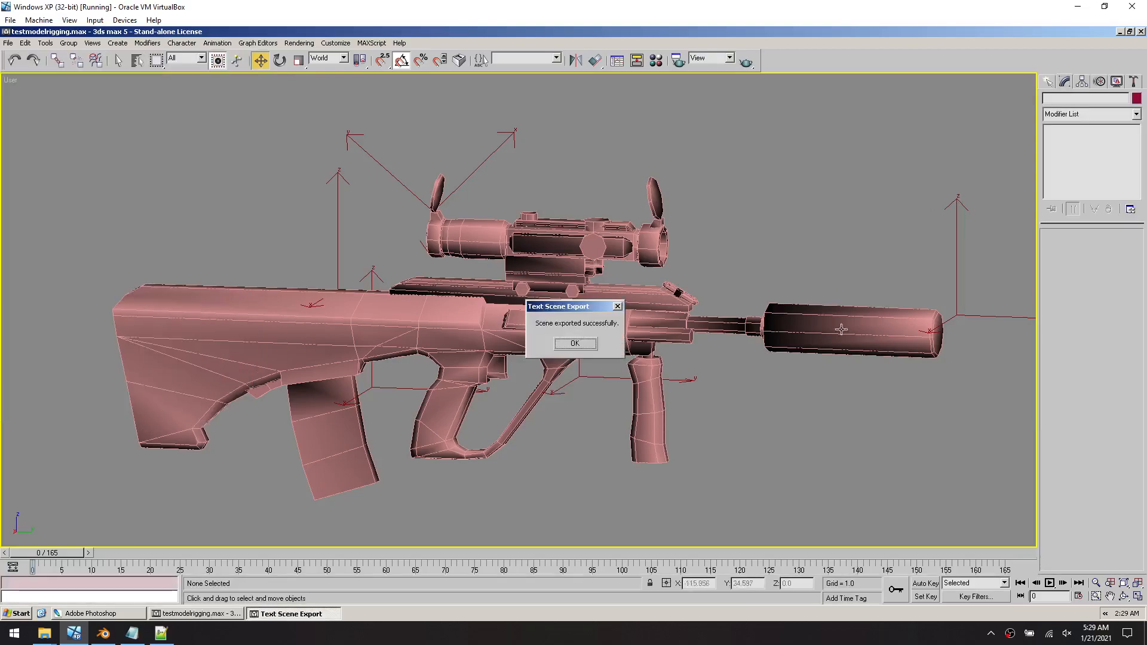
pyautogui.click(584, 359)
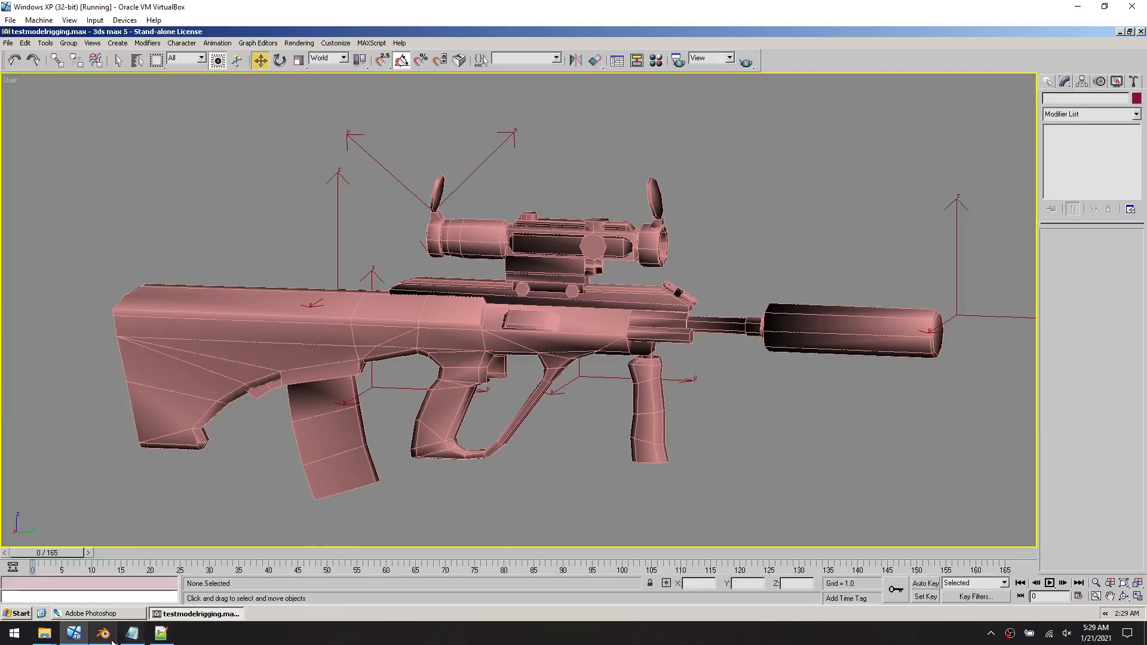
# Launch Ghost Recon from the ghost_recon folder, start the C01 - Watchful Yeoman quick mission and continue to platoon setup
pyautogui.click(44, 633)
pyautogui.click(37, 584)
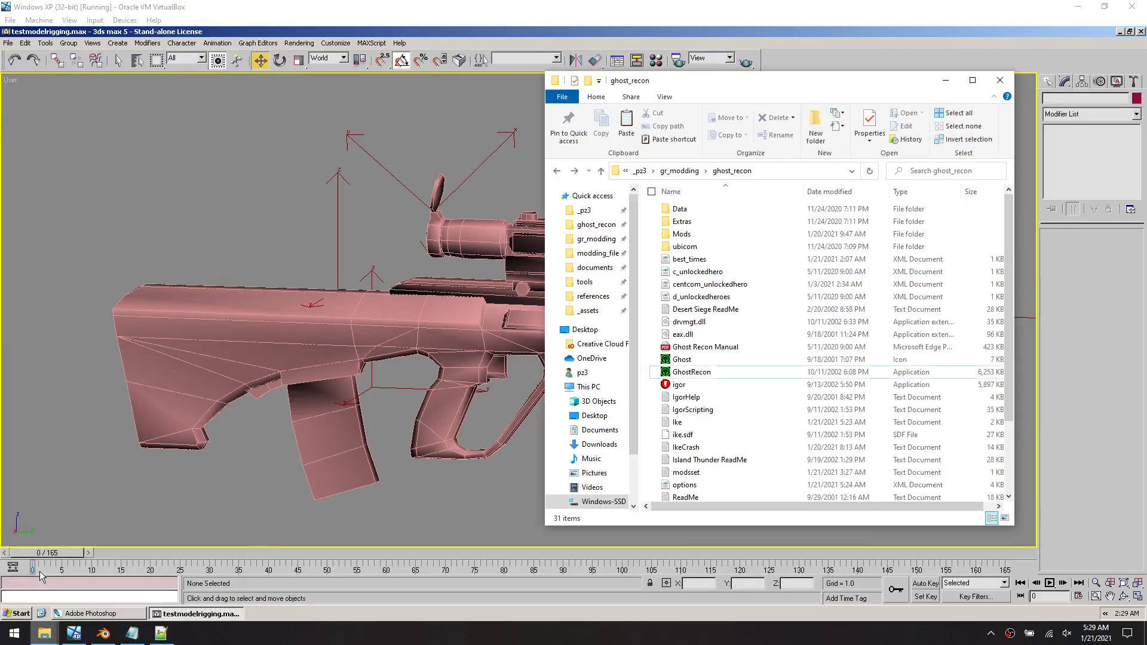
pyautogui.doubleClick(728, 372)
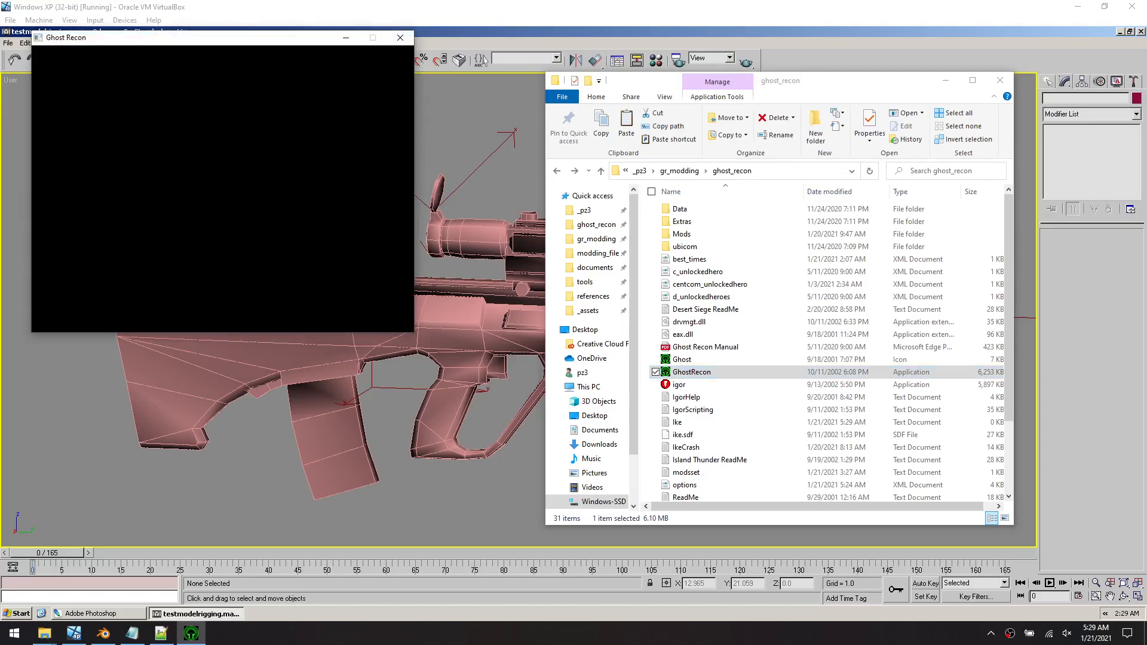
pyautogui.click(165, 233)
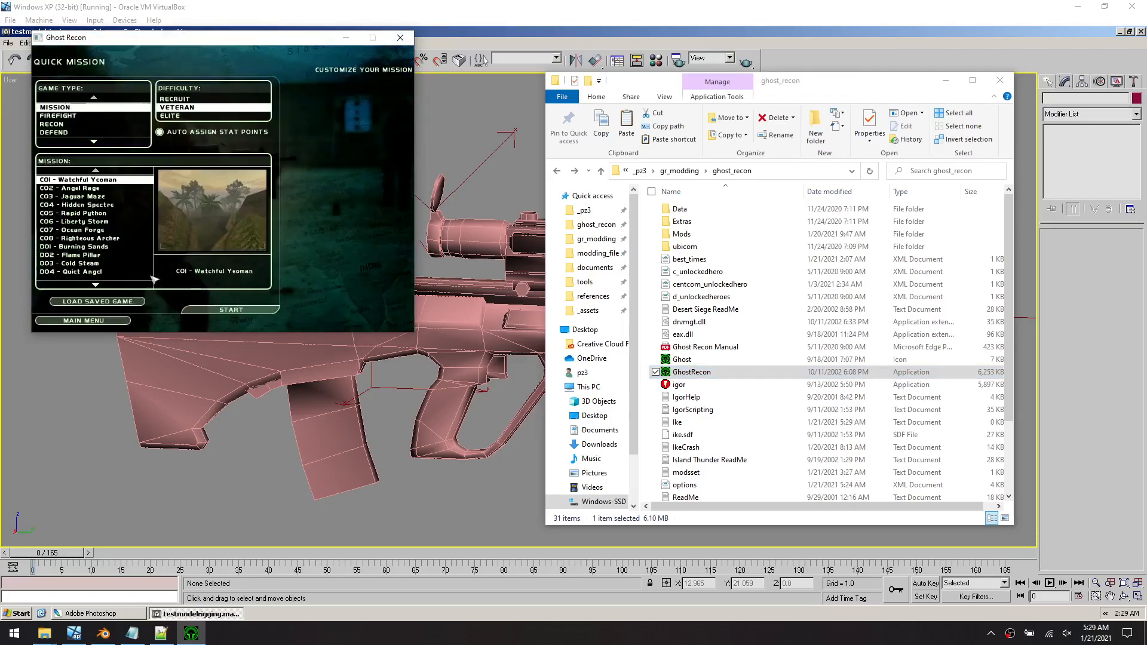
pyautogui.click(208, 310)
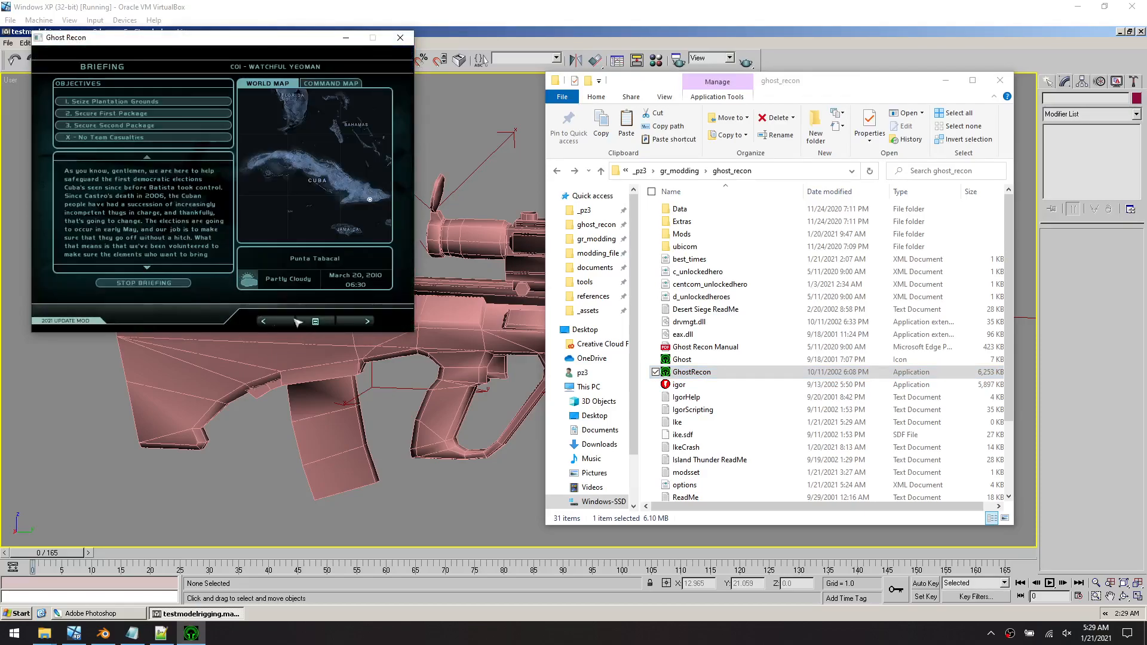
pyautogui.click(353, 323)
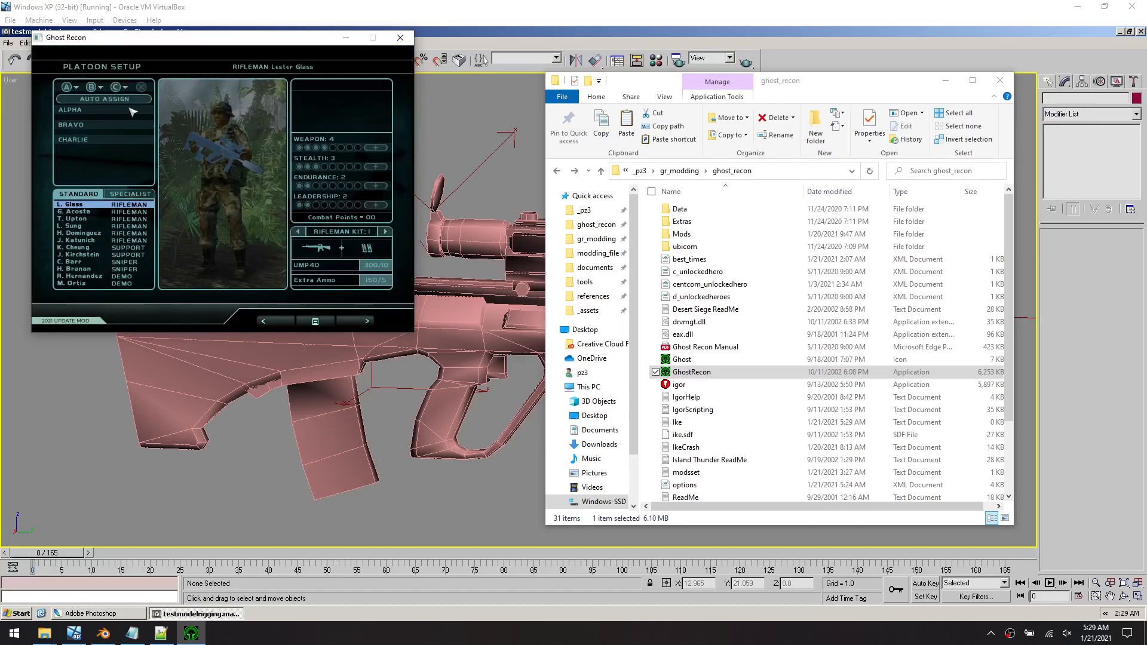
# Assign three riflemen with the UMP40 kit to Alpha team and deploy into the mission
pyautogui.click(74, 90)
pyautogui.click(123, 213)
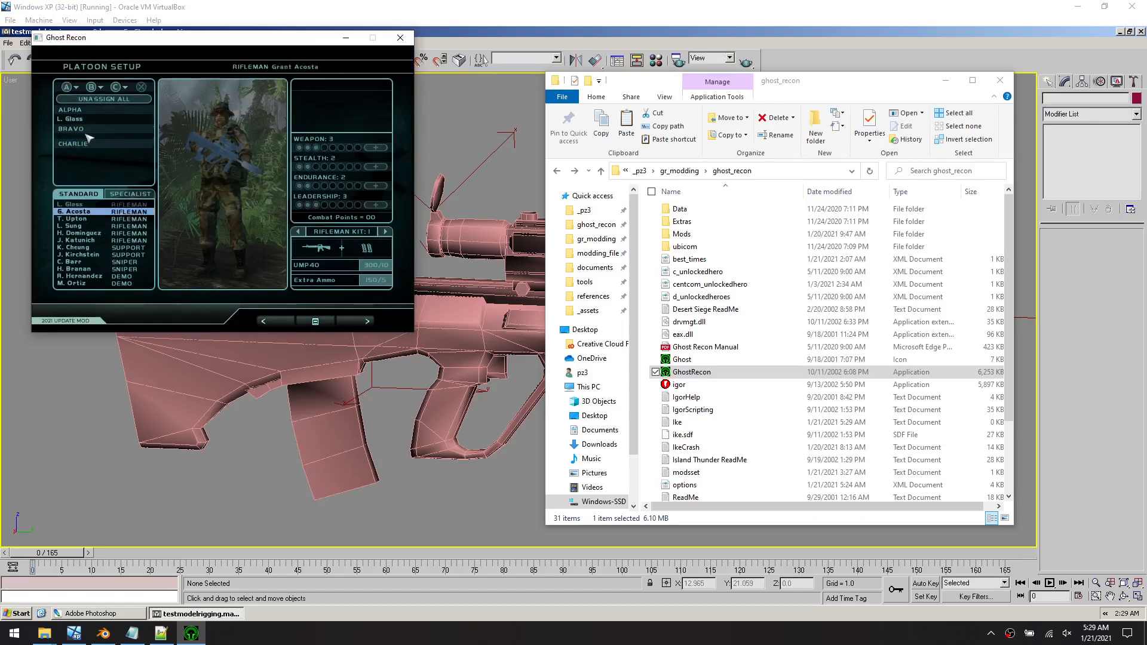
pyautogui.click(70, 89)
pyautogui.click(125, 226)
pyautogui.click(74, 89)
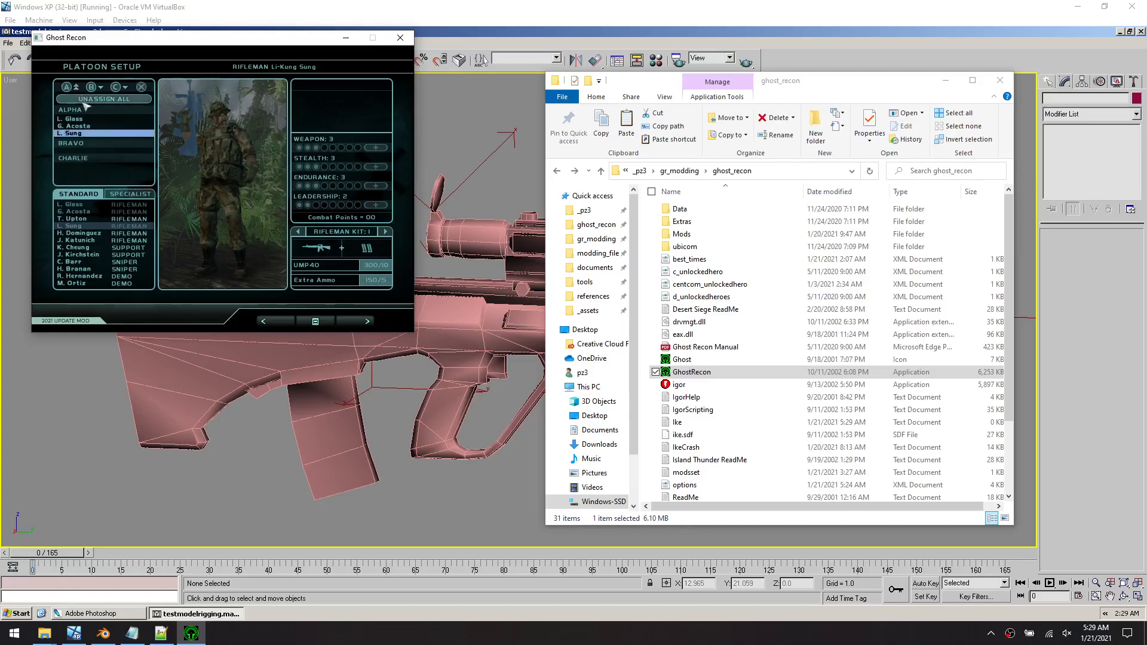
pyautogui.click(367, 322)
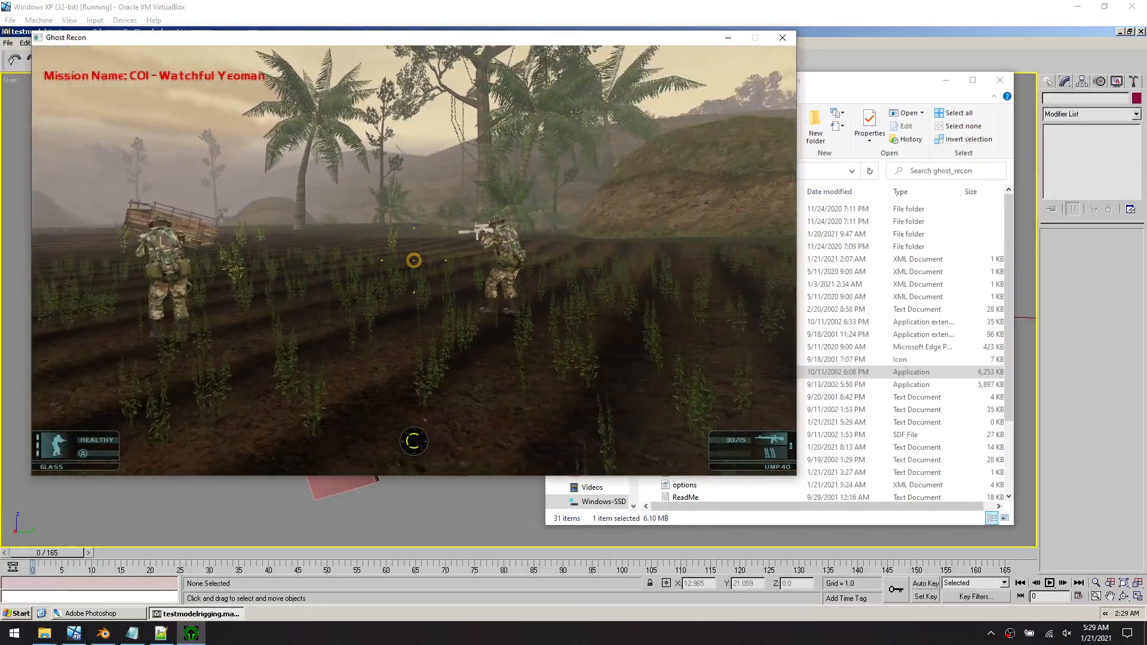
# Walk around the nearby teammate to examine how the AUG model sits in his hands from several sides
pyautogui.press('w')
pyautogui.press('w')
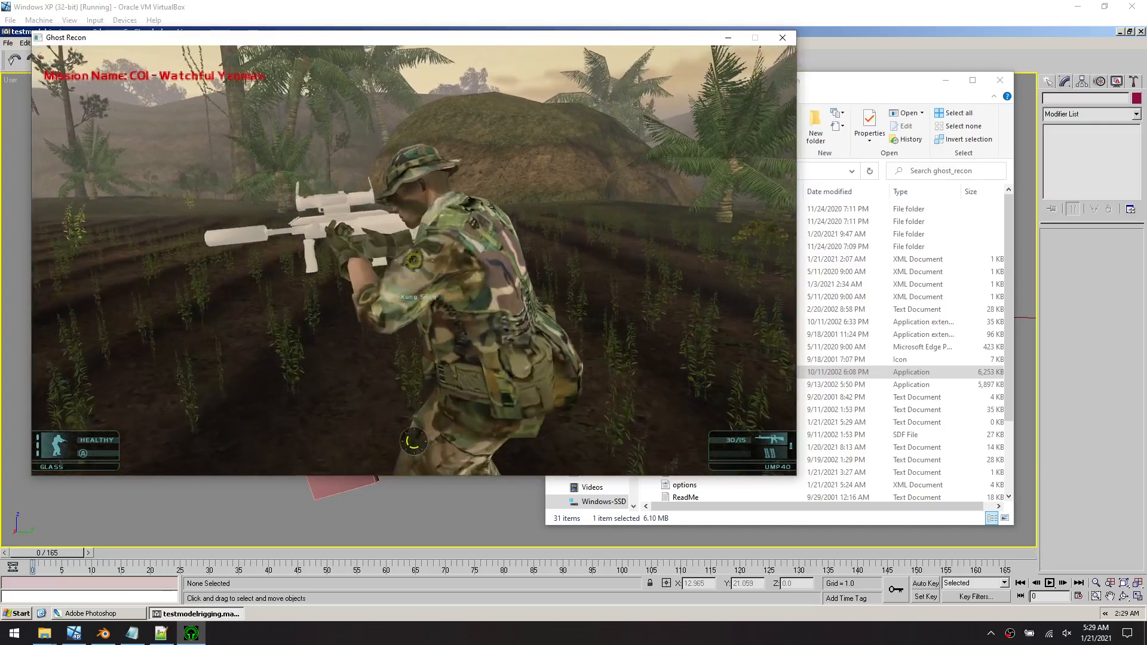
pyautogui.press('a')
pyautogui.press('a')
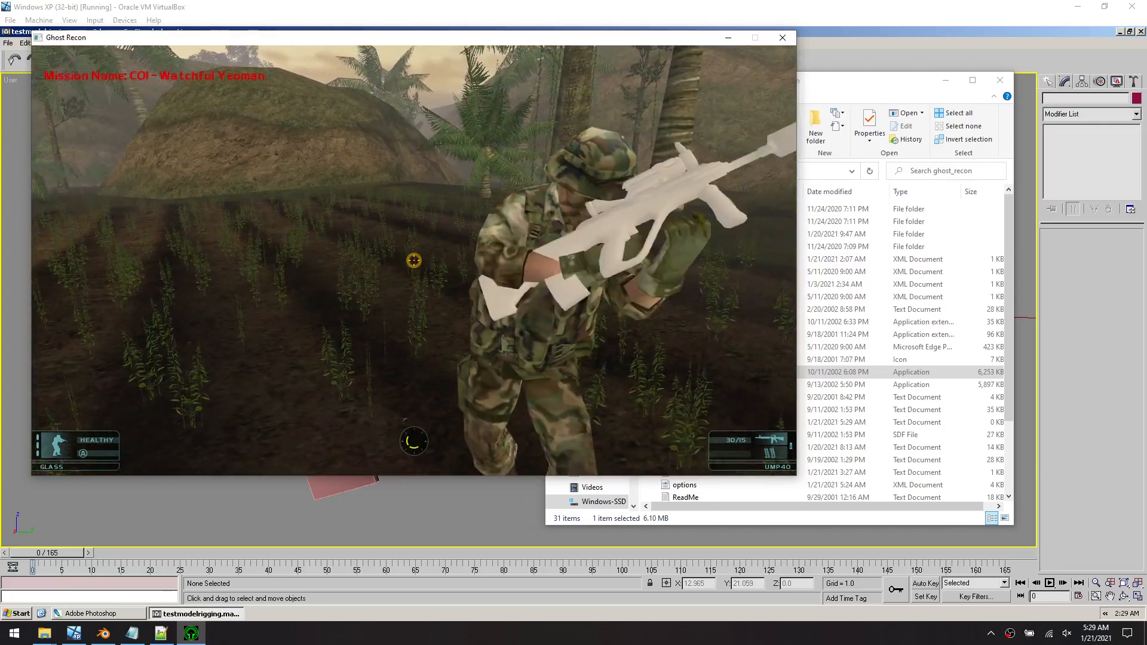
pyautogui.press('w')
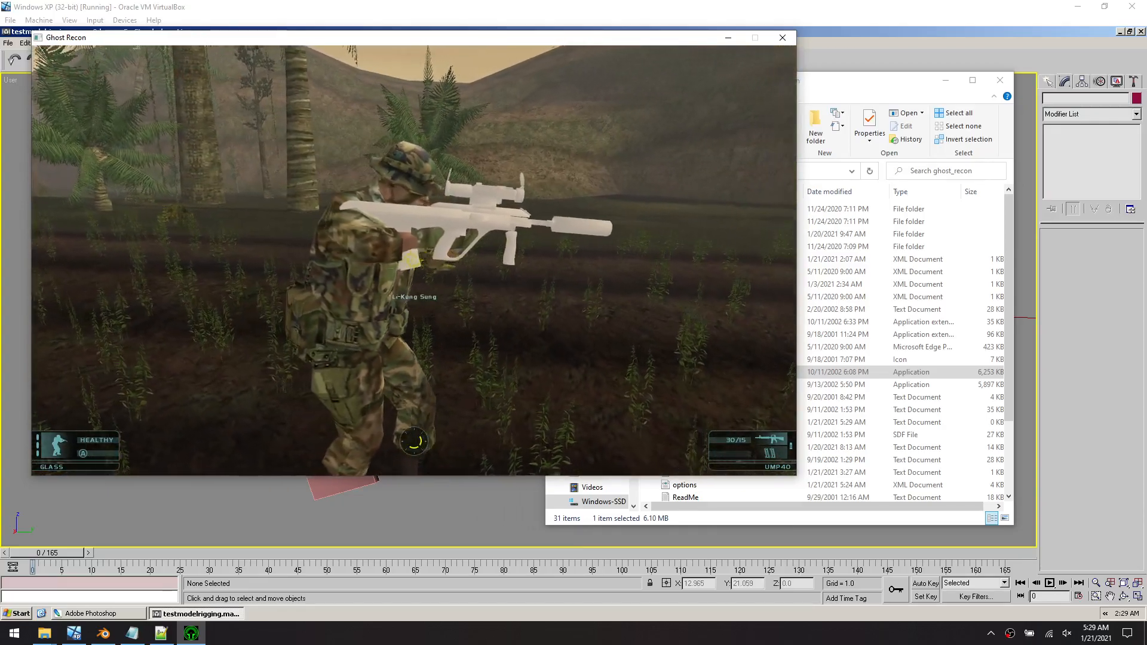
pyautogui.press('d')
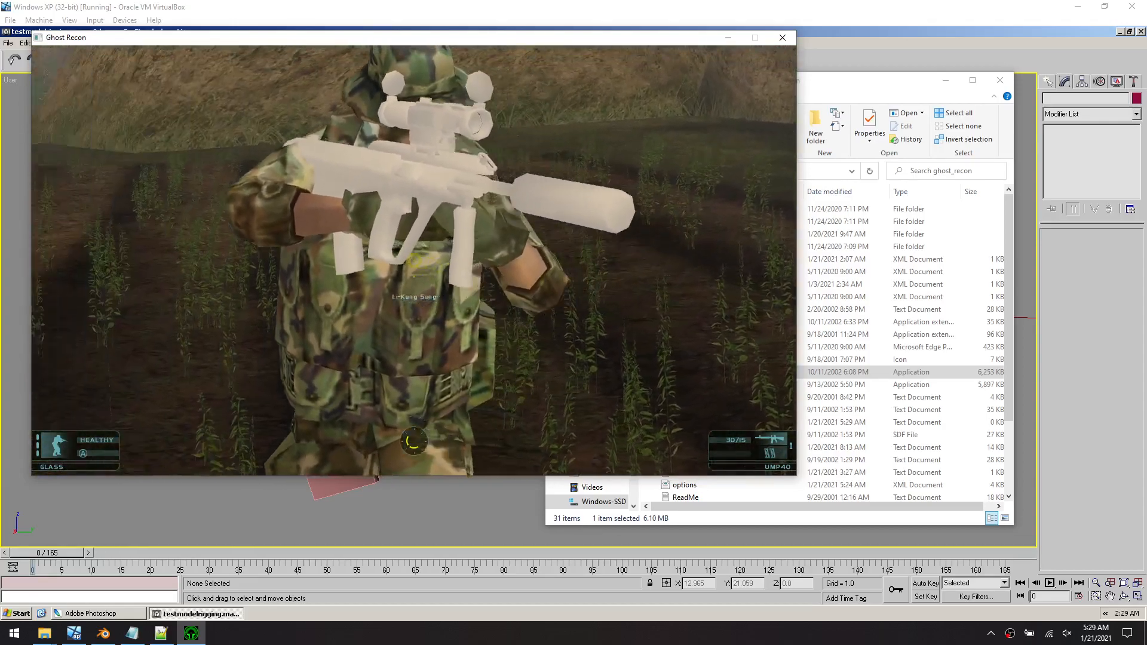
pyautogui.press('d')
pyautogui.press('a')
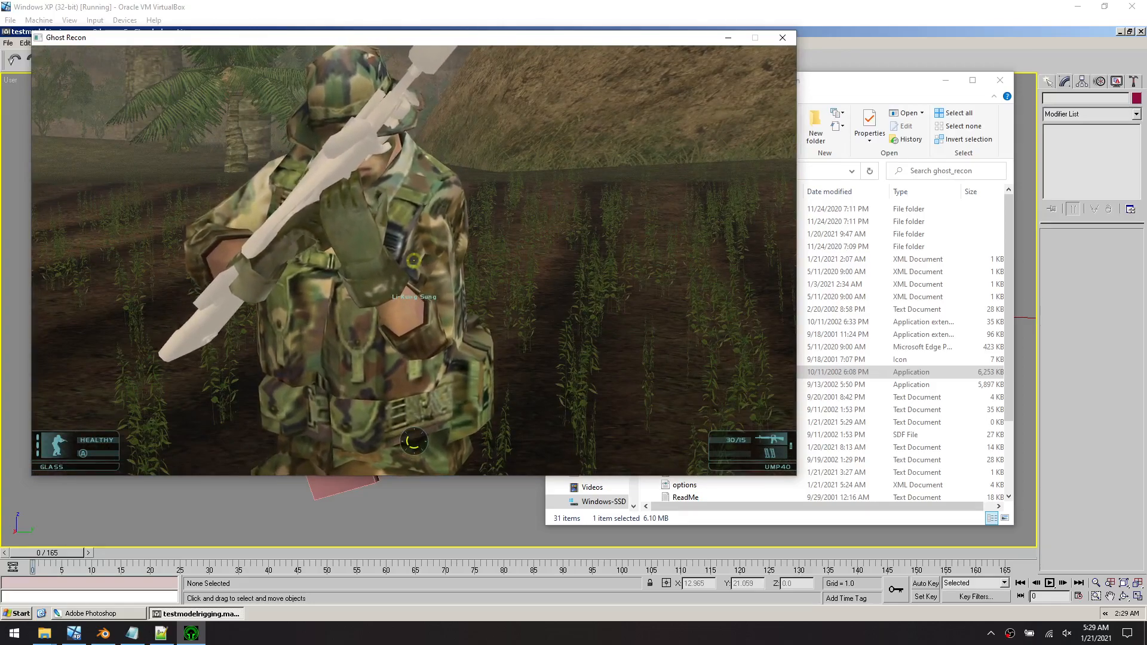
# Quit Ghost Recon and switch 3ds Max back to the four-viewport layout
pyautogui.hotkey('alt', 'F4')
pyautogui.click(300, 531)
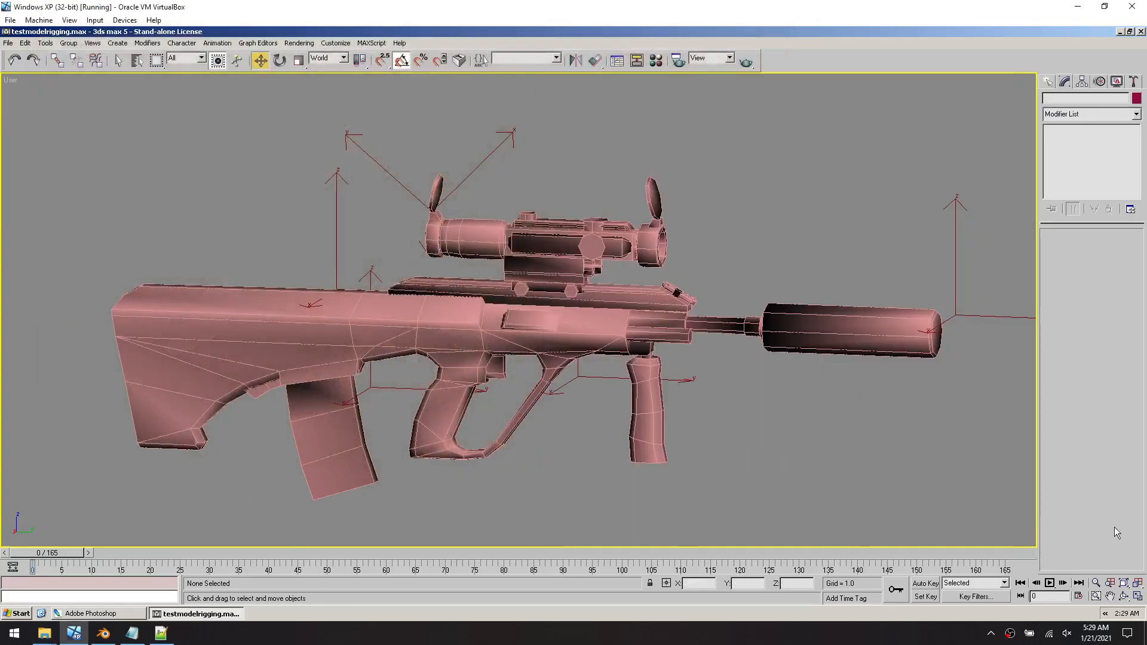
pyautogui.click(1138, 595)
pyautogui.click(1110, 595)
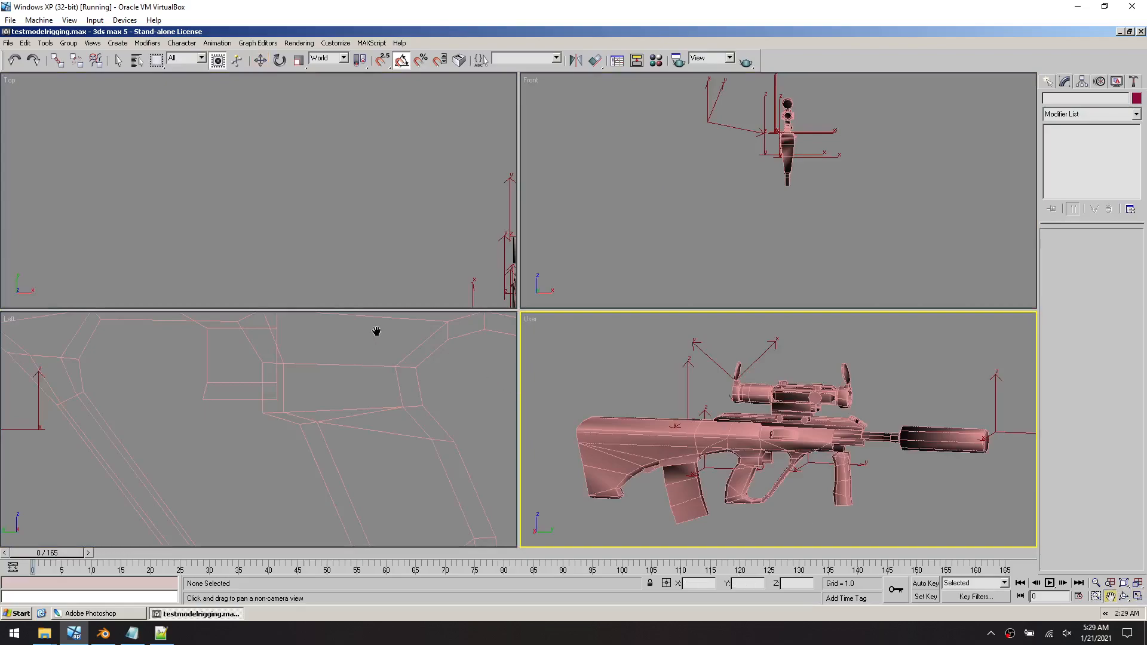
# Undo the recent scene operations back past the BrassEjectionPoint's move along Y
pyautogui.click(784, 195)
pyautogui.hotkey('ctrl', 'a')
pyautogui.hotkey('ctrl', 'z')
pyautogui.hotkey('ctrl', 'z')
pyautogui.hotkey('ctrl', 'z')
pyautogui.hotkey('ctrl', 'z')
pyautogui.hotkey('ctrl', 'z')
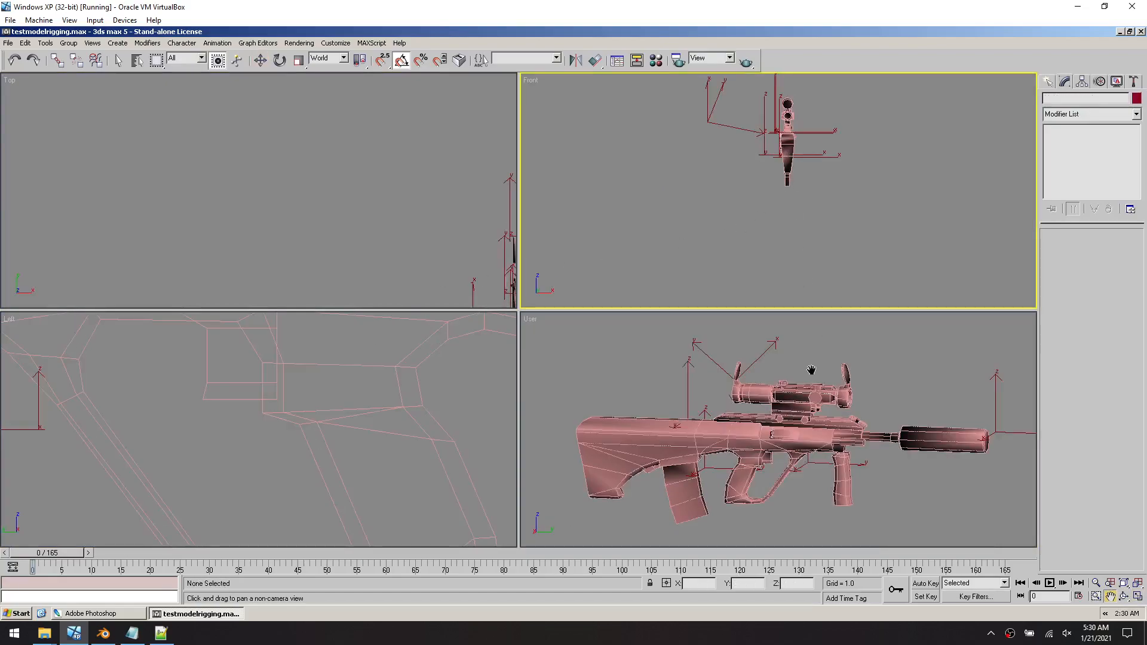
pyautogui.hotkey('ctrl', 'z')
pyautogui.hotkey('ctrl', 'z')
pyautogui.hotkey('ctrl', 'z')
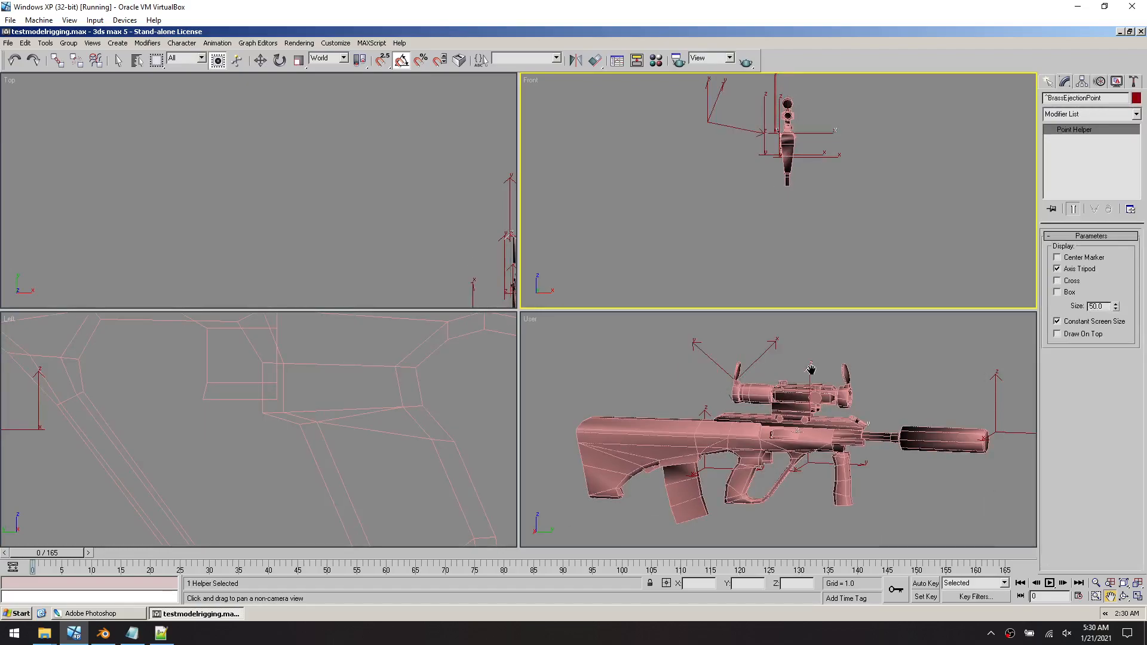
pyautogui.hotkey('ctrl', 'z')
# Fit the whole model in all viewports and redo the undone operations, including the BrassEjectionPoint move
pyautogui.hotkey('ctrl', 'shift', 'z')
pyautogui.hotkey('ctrl', 'shift', 'z')
pyautogui.hotkey('ctrl', 'shift', 'z')
pyautogui.hotkey('ctrl', 'shift', 'z')
pyautogui.hotkey('ctrl', 'shift', 'z')
pyautogui.hotkey('ctrl', 'shift', 'z')
pyautogui.hotkey('ctrl', 'shift', 'z')
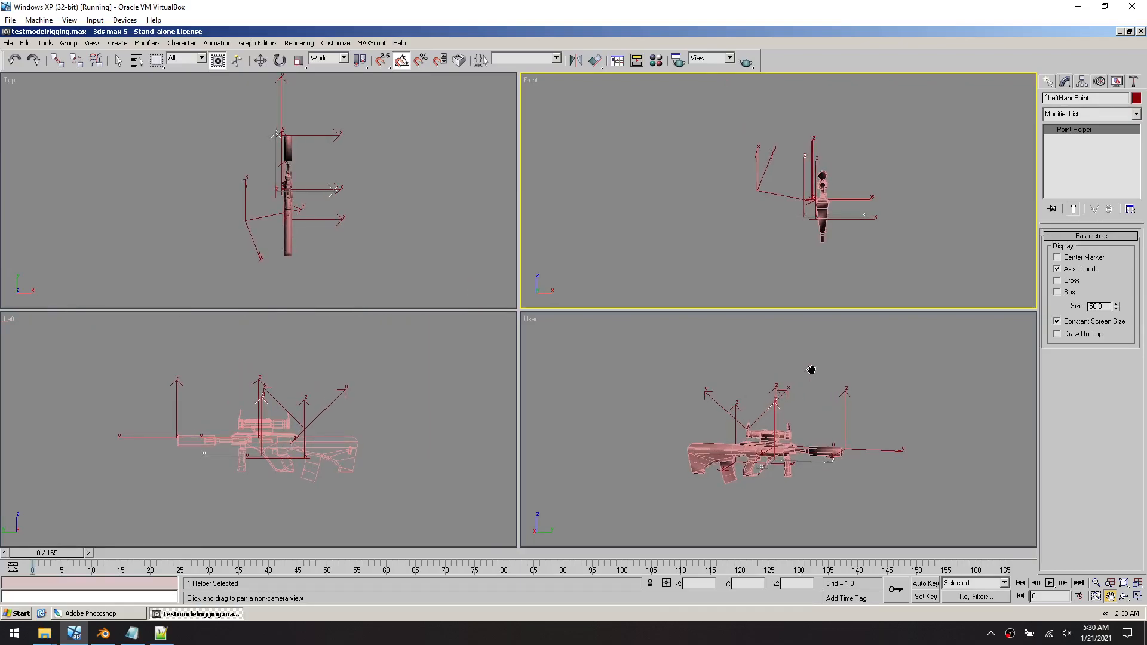
pyautogui.click(25, 43)
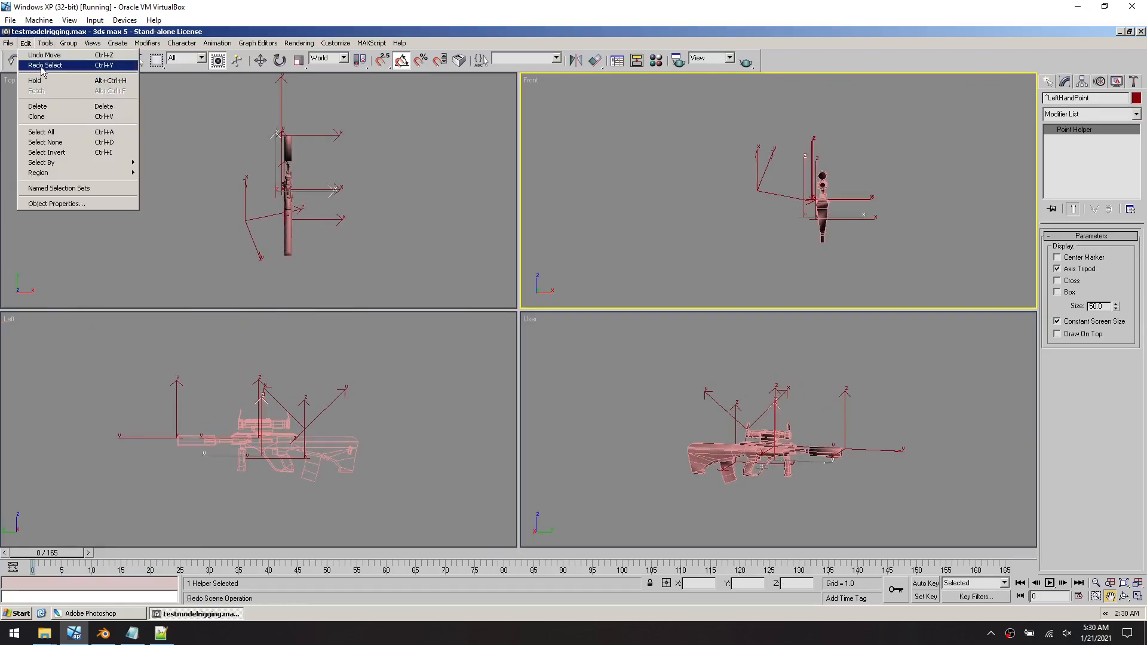
pyautogui.click(42, 65)
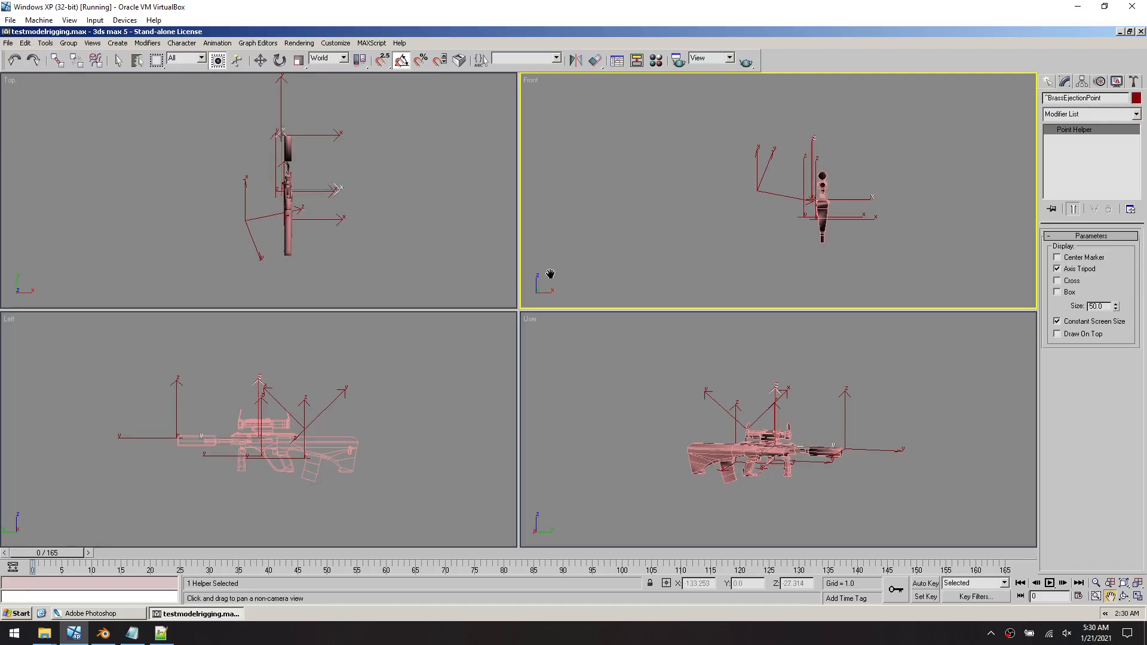
pyautogui.hotkey('ctrl', 'z')
pyautogui.hotkey('ctrl', 'z')
pyautogui.hotkey('ctrl', 'z')
pyautogui.hotkey('ctrl', 'z')
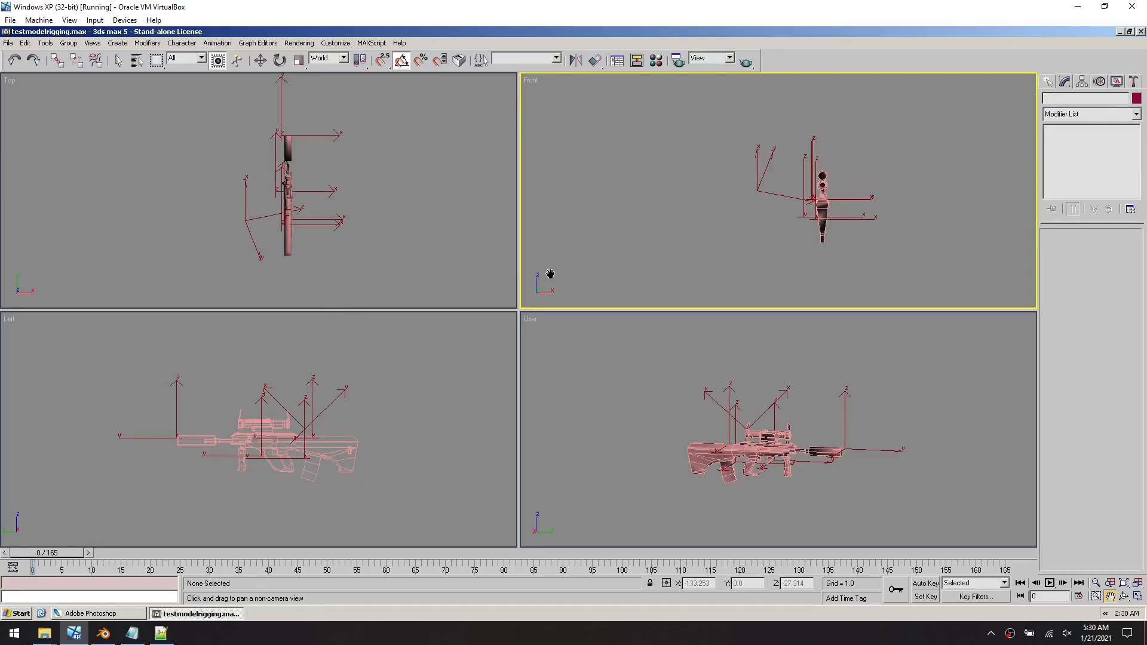
# Select the default AUG mesh in the Top view and examine its sideways alignment with the helper points
pyautogui.rightClick(328, 248)
pyautogui.click(288, 242)
pyautogui.scroll(6, 288, 242)
pyautogui.moveTo(346, 148)
pyautogui.mouseDown(button='middle')
pyautogui.moveTo(347, 172)
pyautogui.moveTo(359, 159)
pyautogui.mouseUp(button='middle')
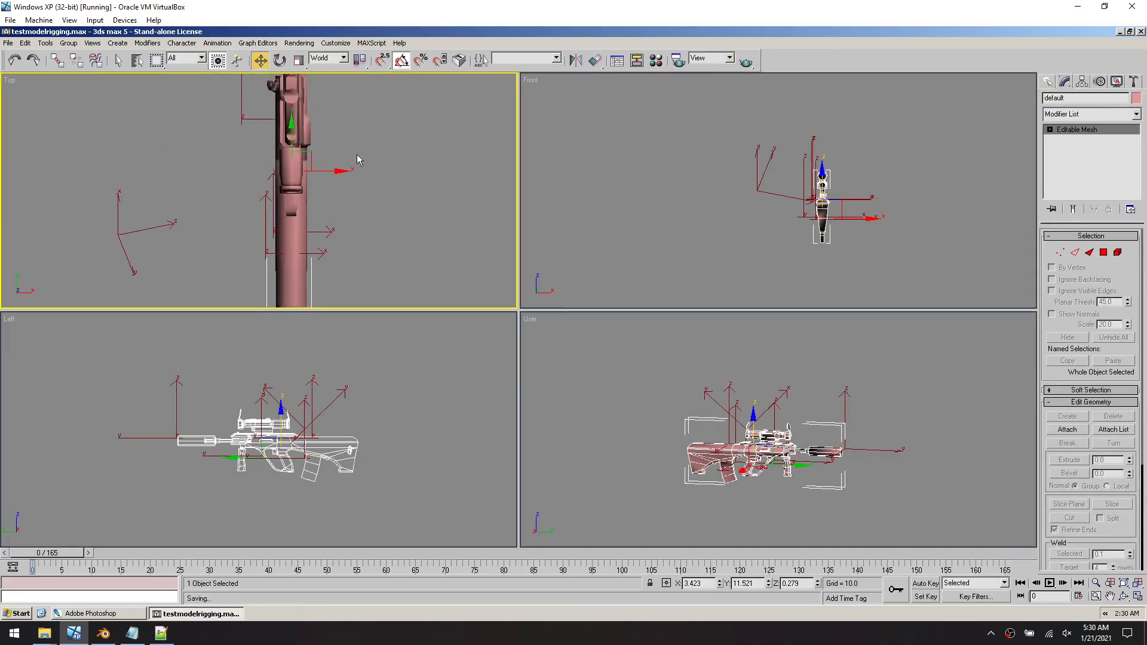
pyautogui.moveTo(348, 170); pyautogui.dragTo(357, 144)
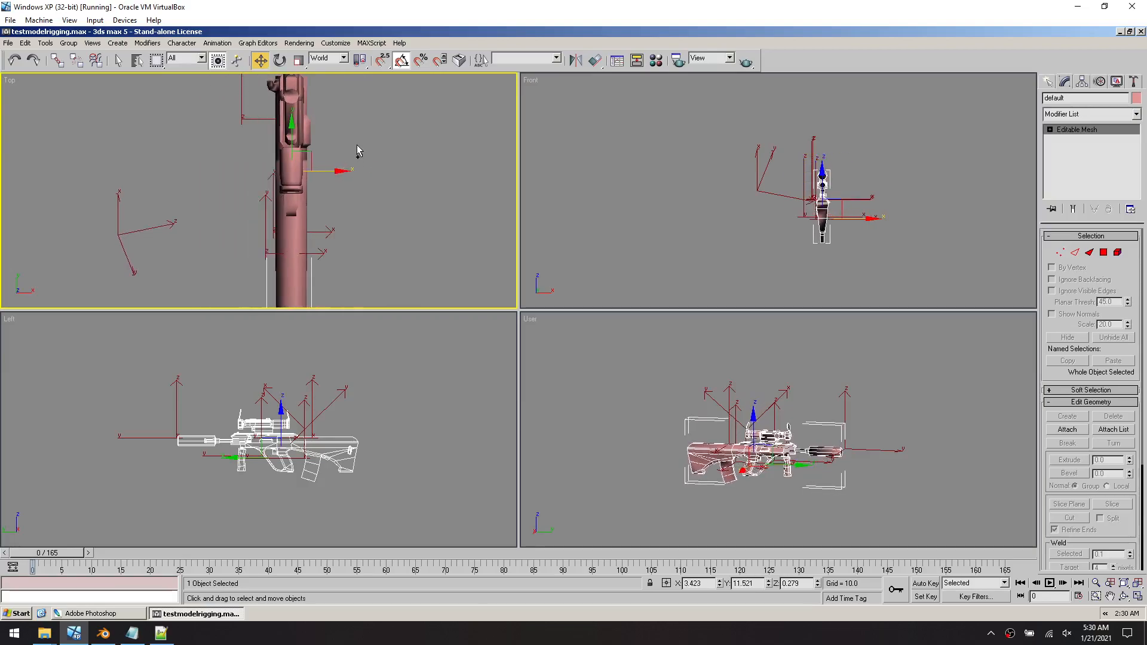
pyautogui.moveTo(335, 122); pyautogui.dragTo(396, 231, button='middle')
# Select LeftHandPoint, BrassEjectionPoint, MuzzleFlashPoint and the default AUG mesh in turn to compare their sideways positions in the Top view
pyautogui.click(289, 215)
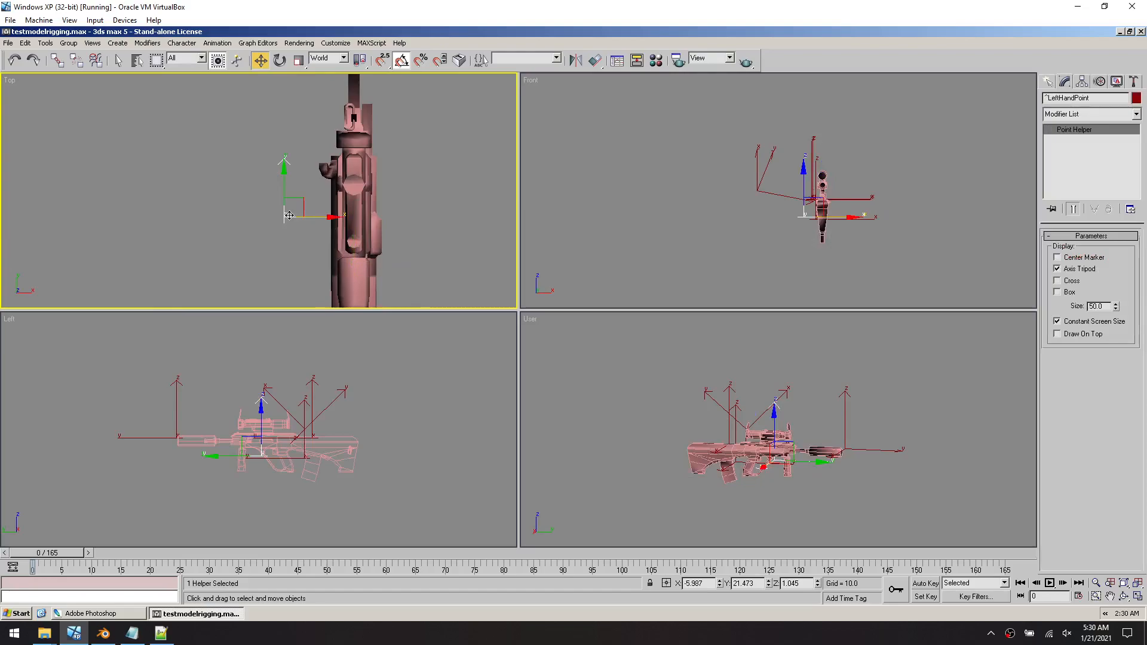
pyautogui.scroll(-3, 364, 218)
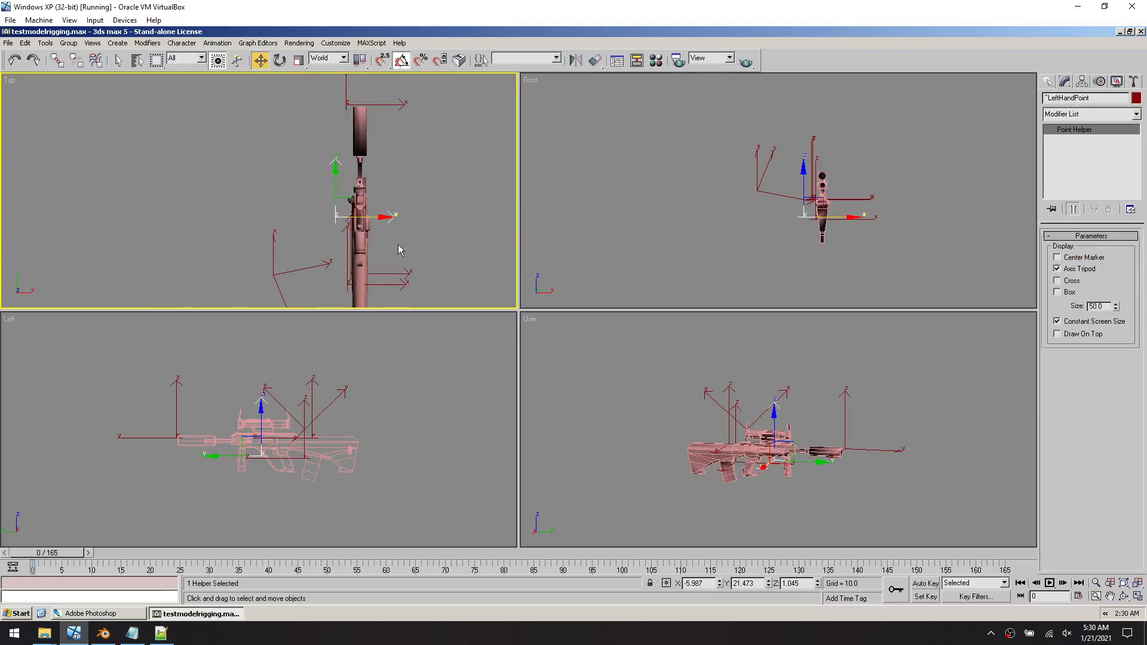
pyautogui.click(390, 285)
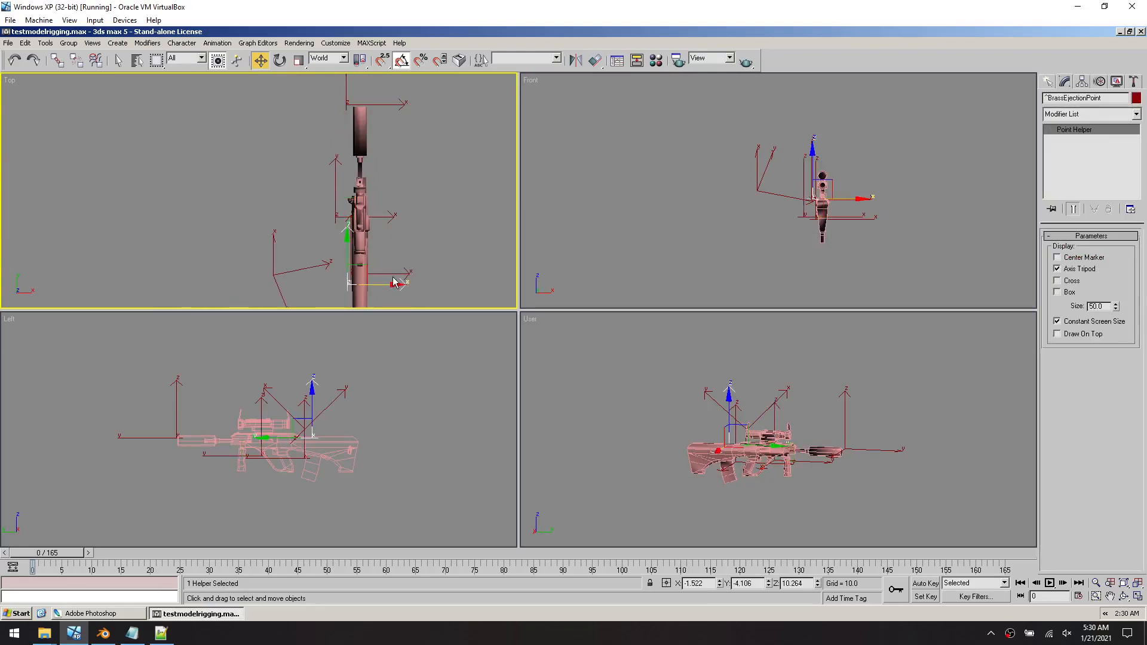
pyautogui.click(392, 273)
pyautogui.click(177, 411)
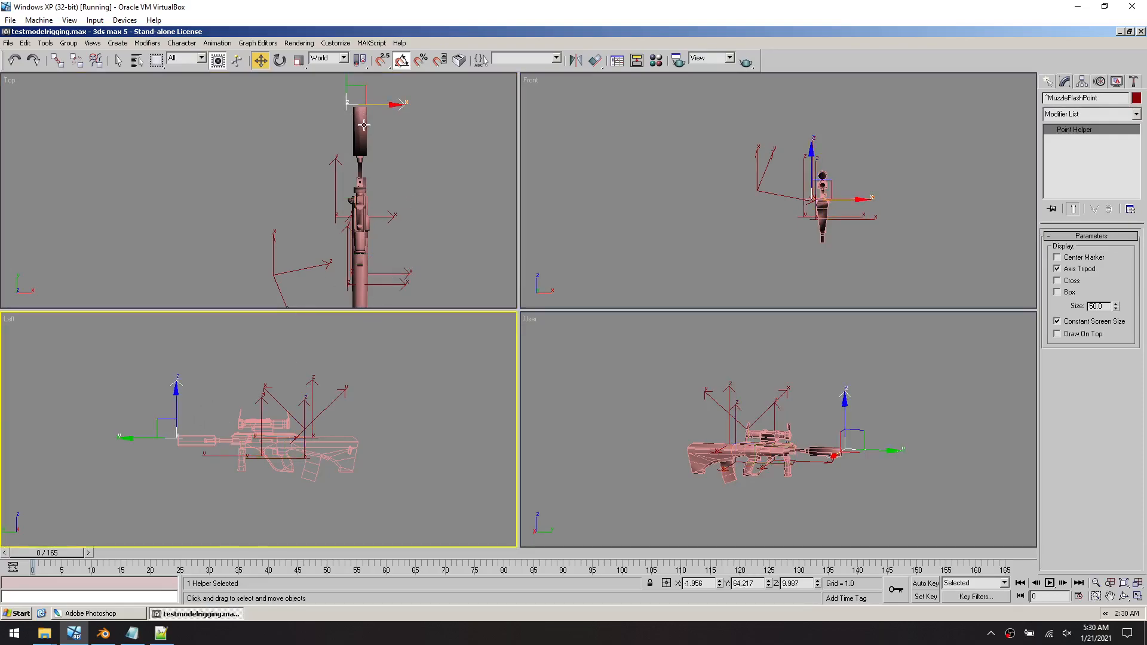
pyautogui.scroll(3, 364, 125)
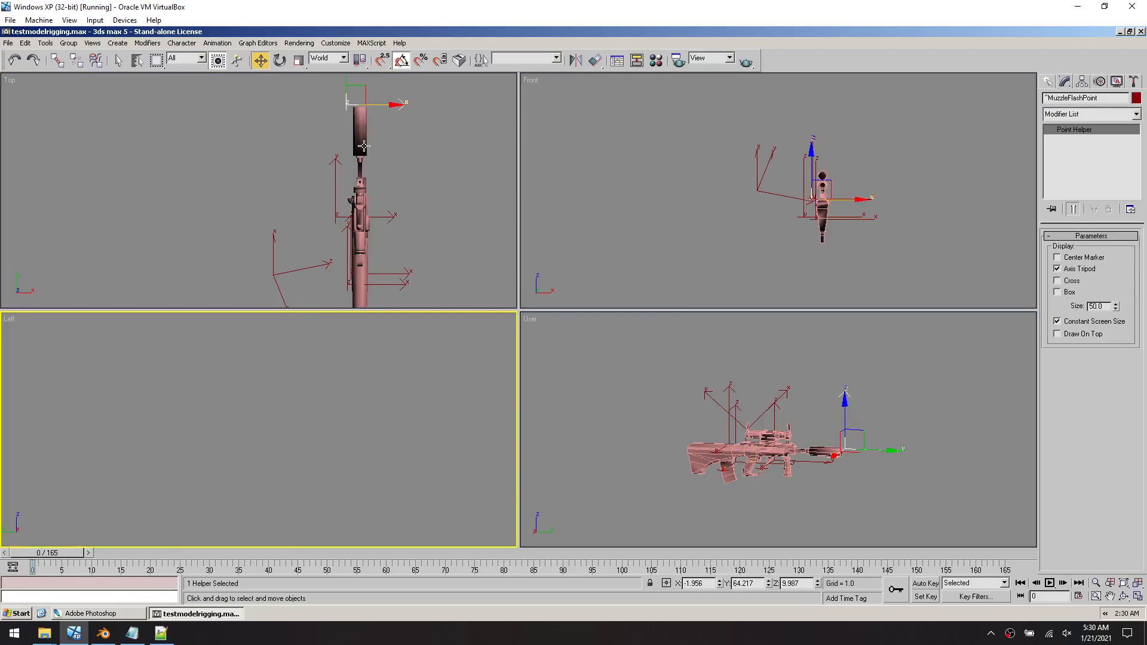
pyautogui.click(363, 146)
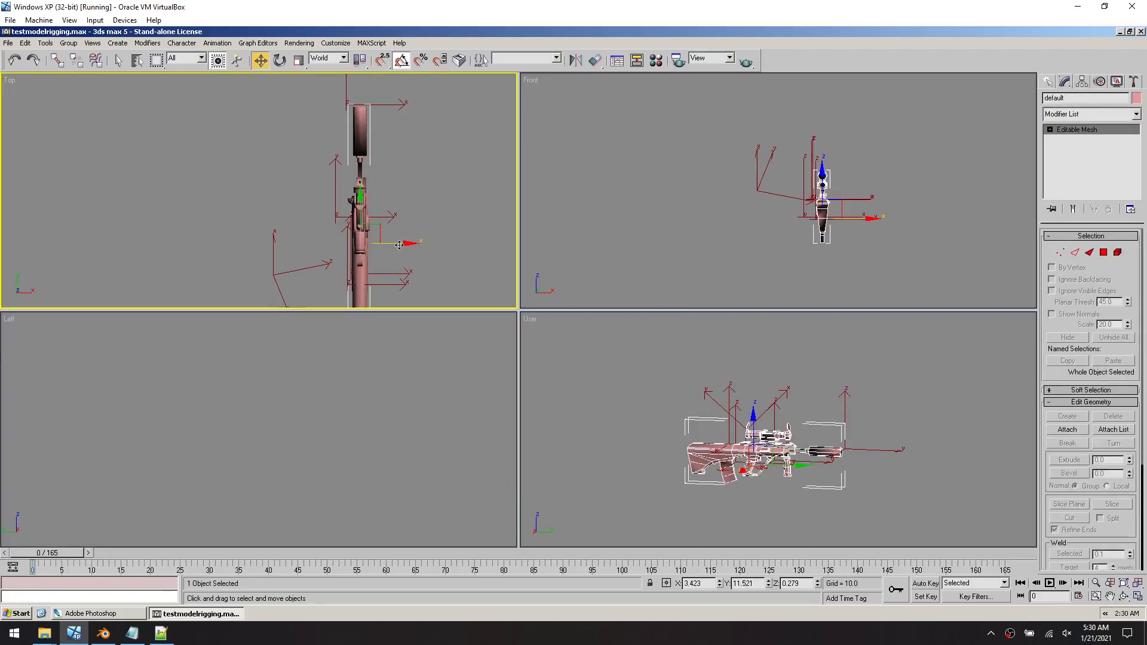
# Select MuzzleFlashPoint in the Front view and switch that viewport to wireframe display
pyautogui.scroll(4, 899, 250)
pyautogui.click(900, 250)
pyautogui.scroll(5, 888, 246)
pyautogui.moveTo(709, 147); pyautogui.dragTo(816, 253, button='middle')
pyautogui.scroll(-2, 773, 229)
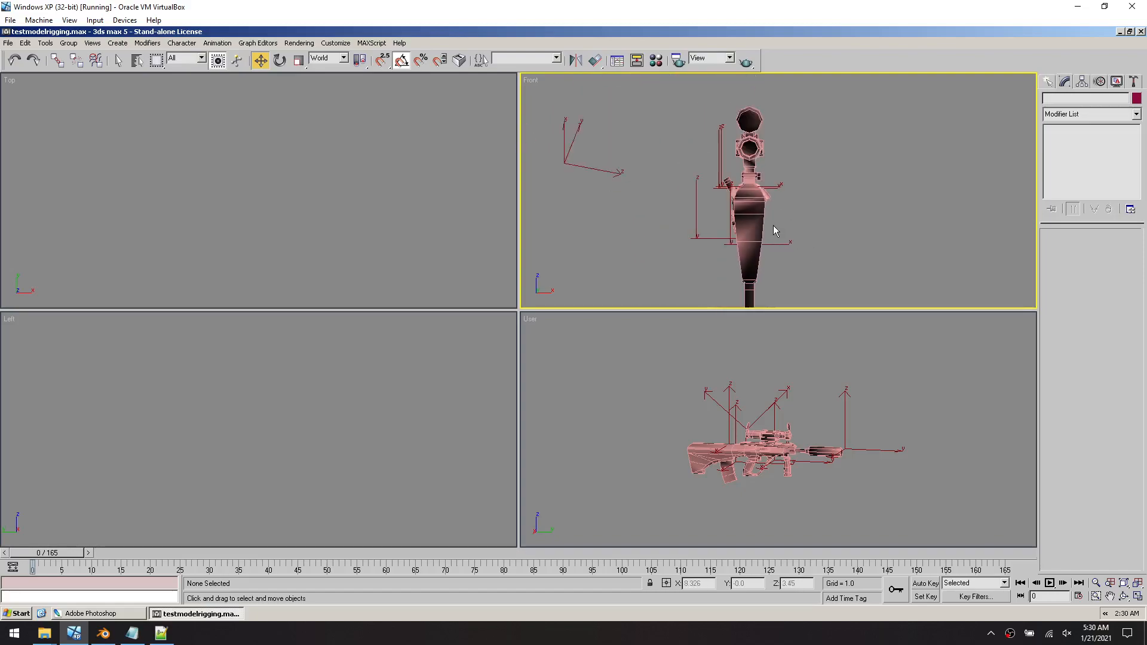
pyautogui.click(709, 238)
pyautogui.click(714, 187)
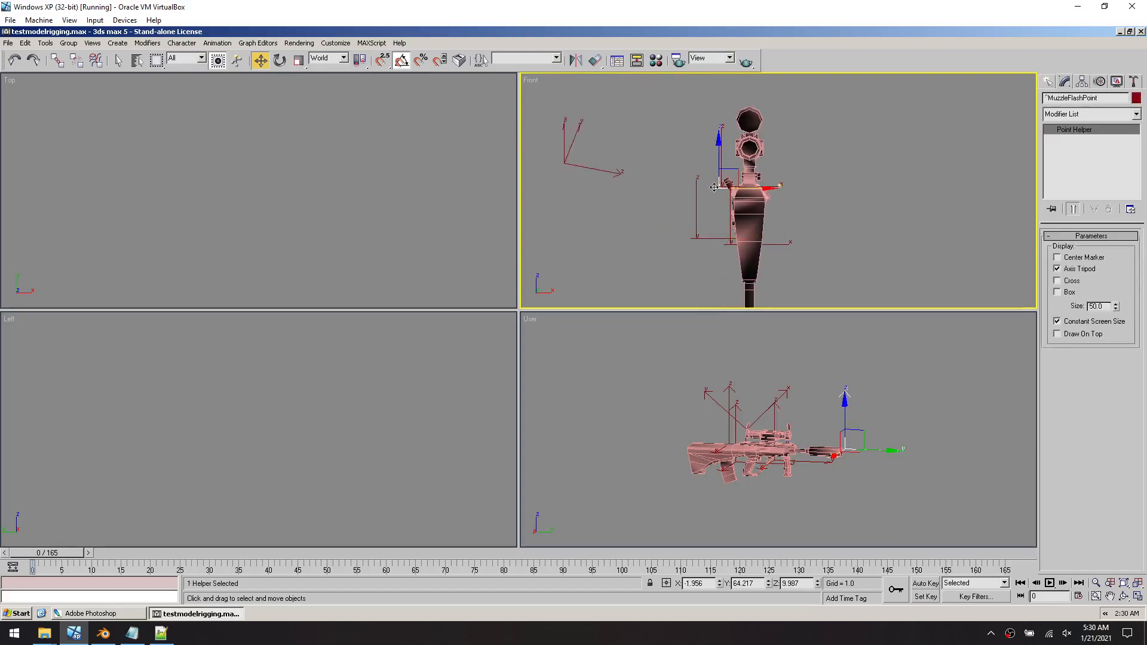
pyautogui.scroll(5, 716, 197)
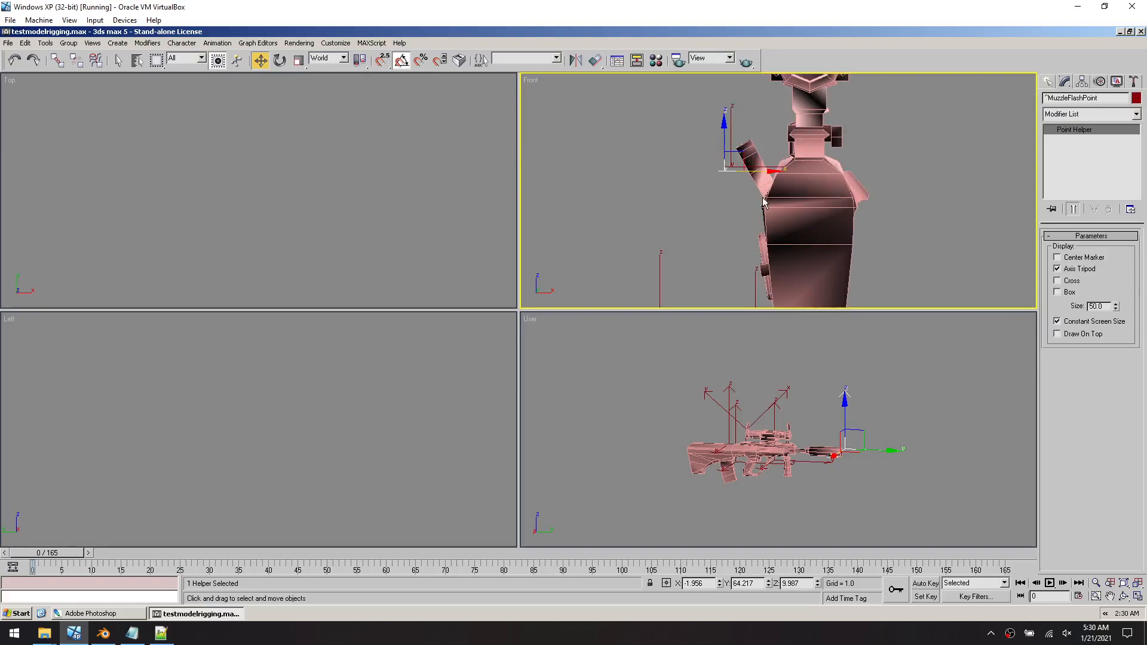
pyautogui.rightClick(533, 78)
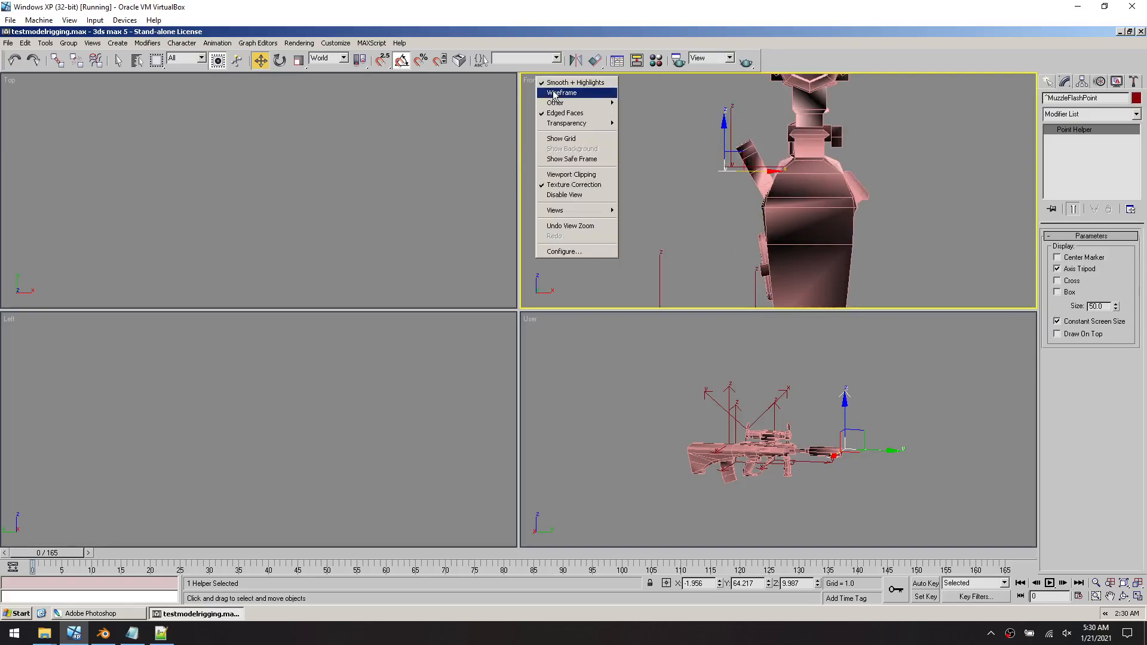
pyautogui.click(550, 94)
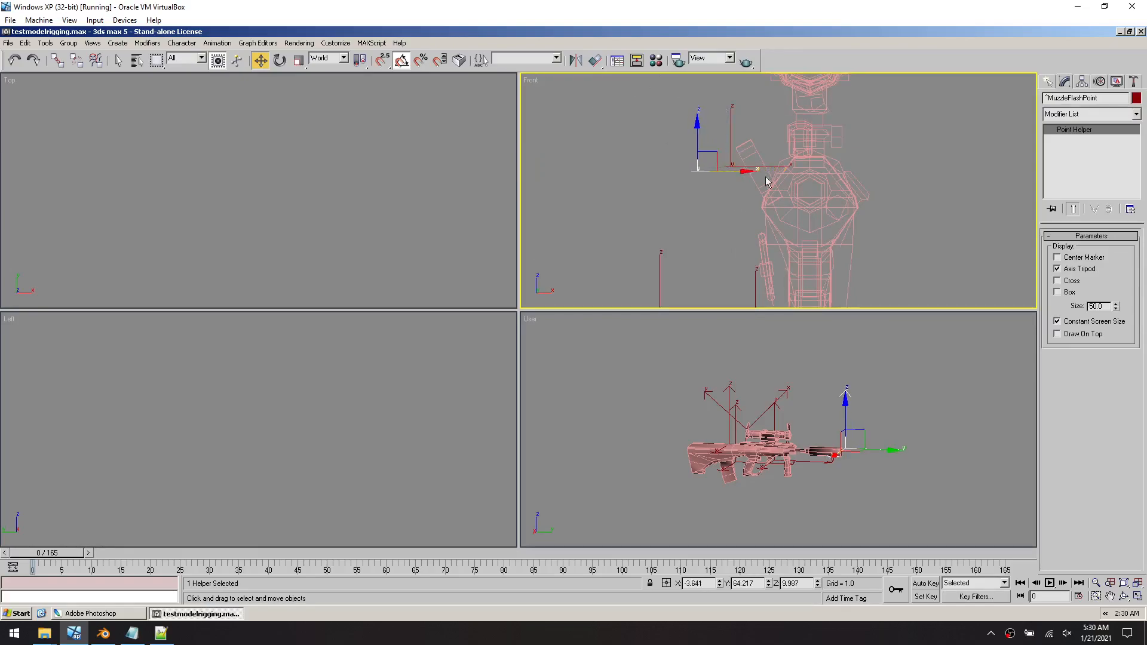
# Shift the default AUG mesh sideways to X -1.577 so that it lines up with the helper points
pyautogui.click(821, 200)
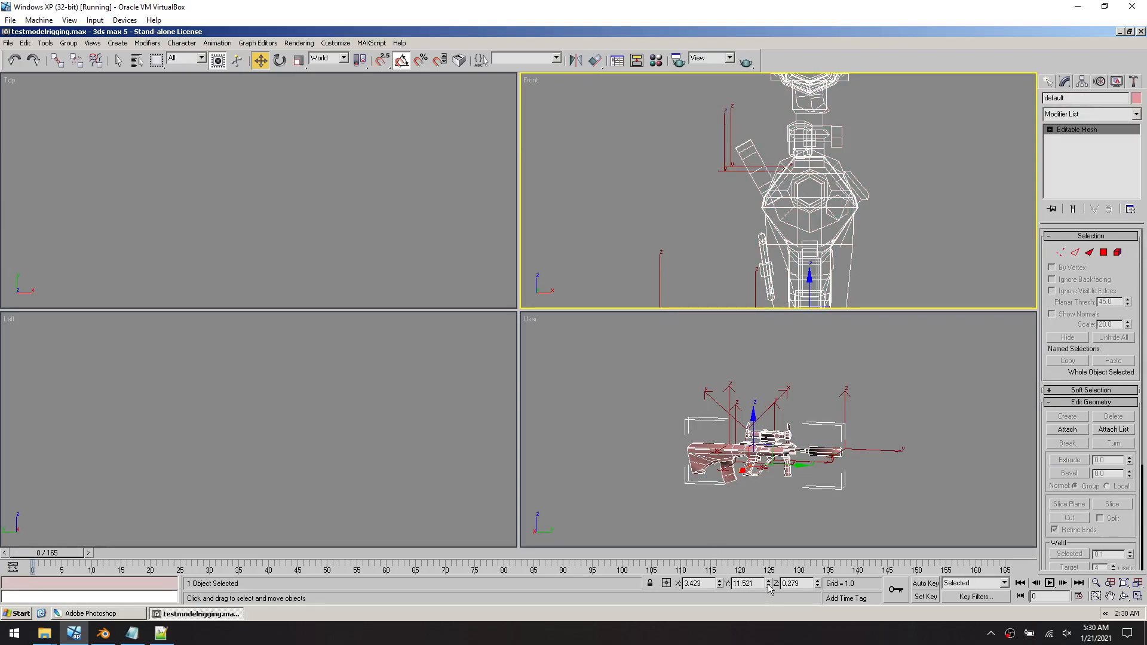
pyautogui.moveTo(768, 584); pyautogui.dragTo(719, 585)
pyautogui.rightClick(768, 599)
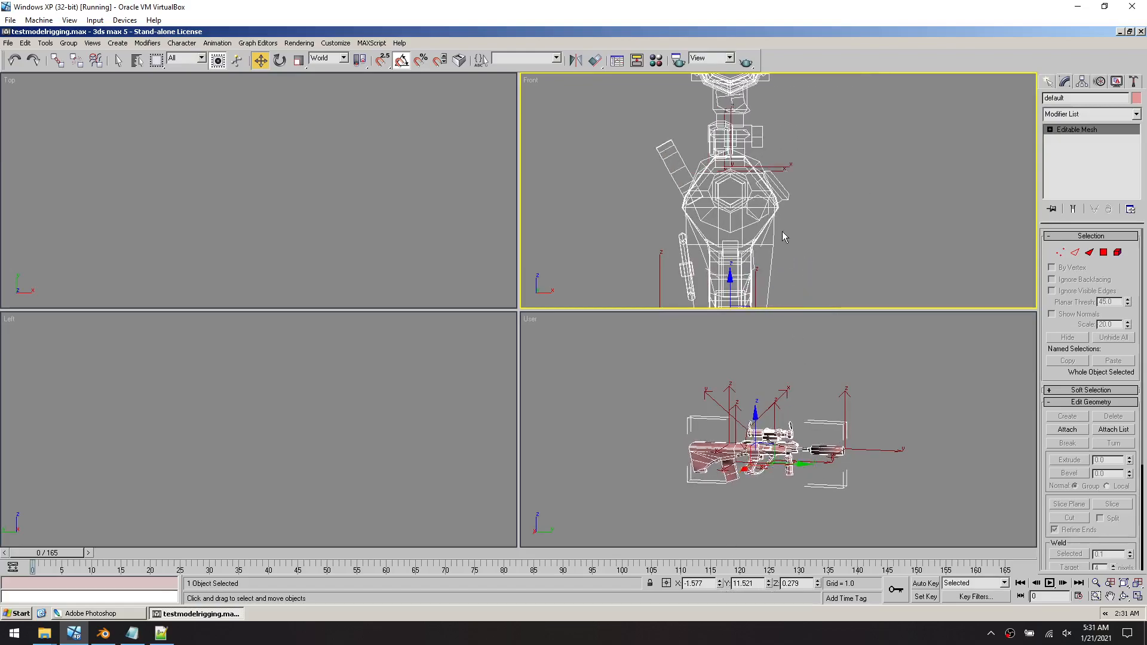
pyautogui.click(822, 227)
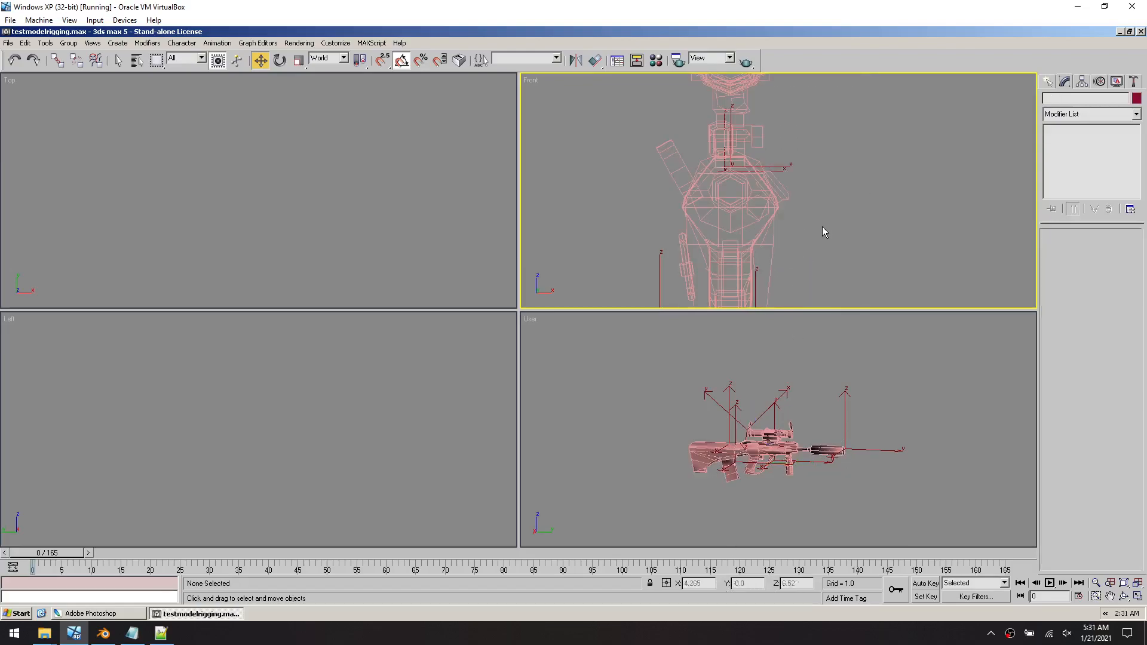
# Enlarge the Front view and nudge the default AUG mesh about -0.42 along X to centre it on MuzzleFlashPoint
pyautogui.click(1137, 595)
pyautogui.click(1110, 595)
pyautogui.moveTo(465, 343); pyautogui.dragTo(482, 371)
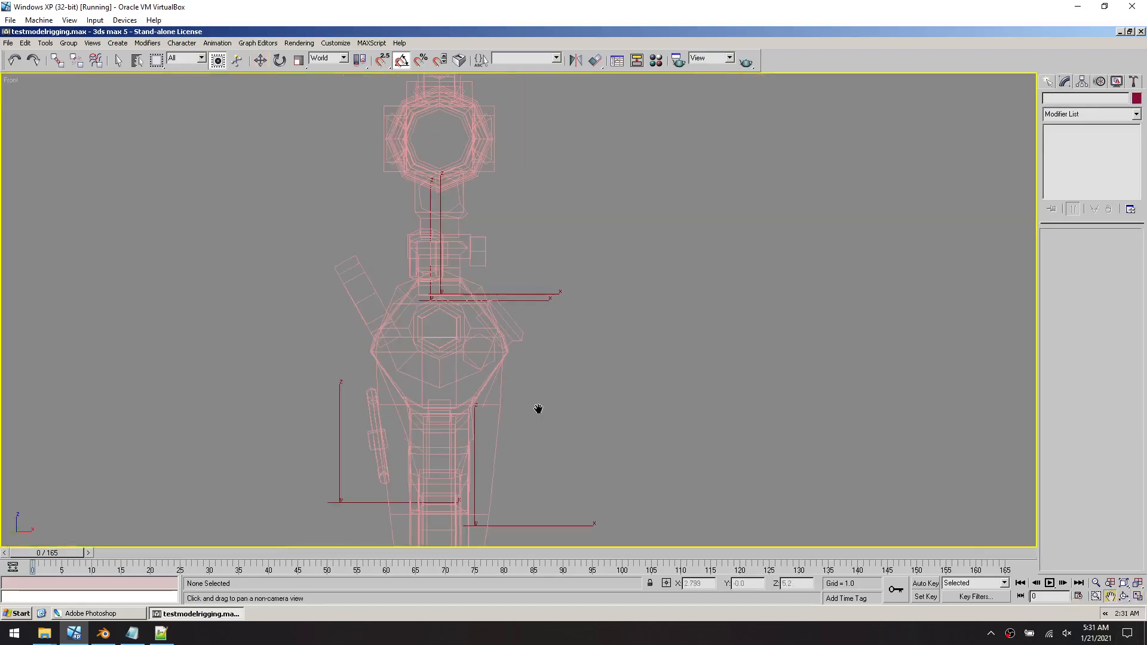
pyautogui.moveTo(539, 408); pyautogui.dragTo(571, 356)
pyautogui.press('w')
pyautogui.click(509, 465)
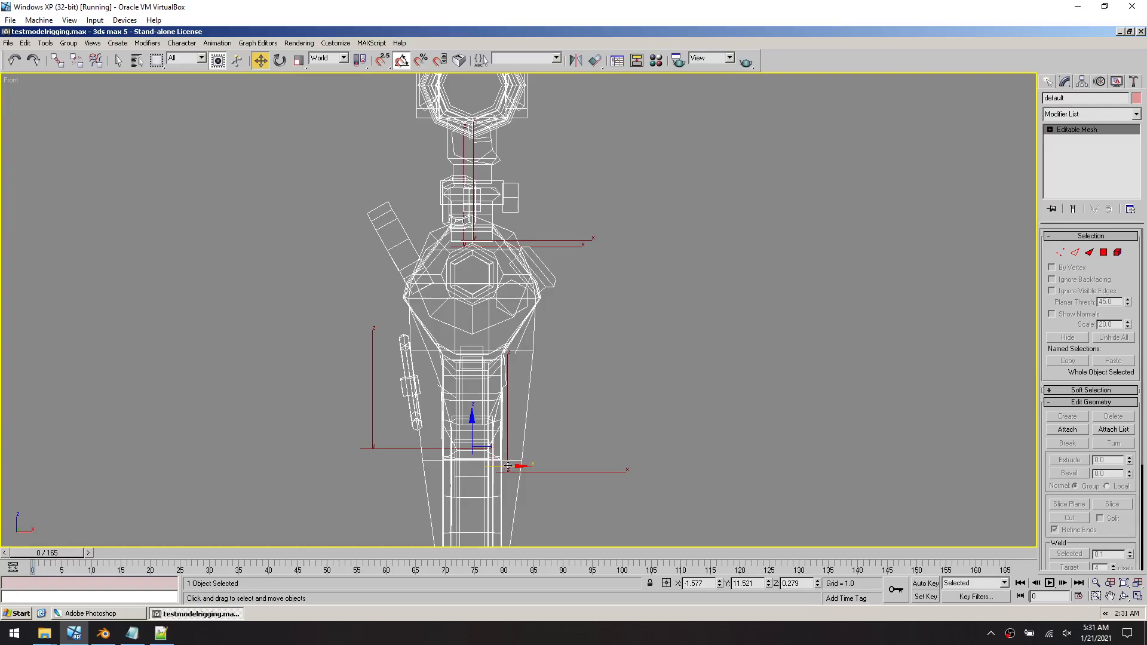
pyautogui.click(551, 247)
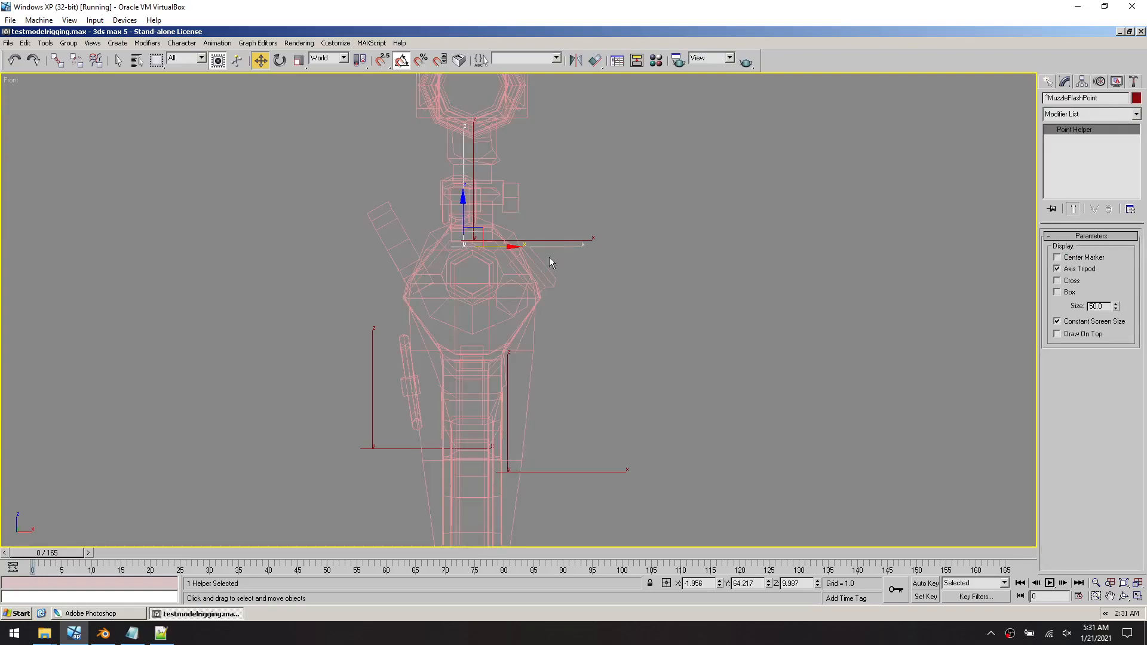
pyautogui.click(517, 465)
pyautogui.moveTo(519, 464); pyautogui.dragTo(510, 464)
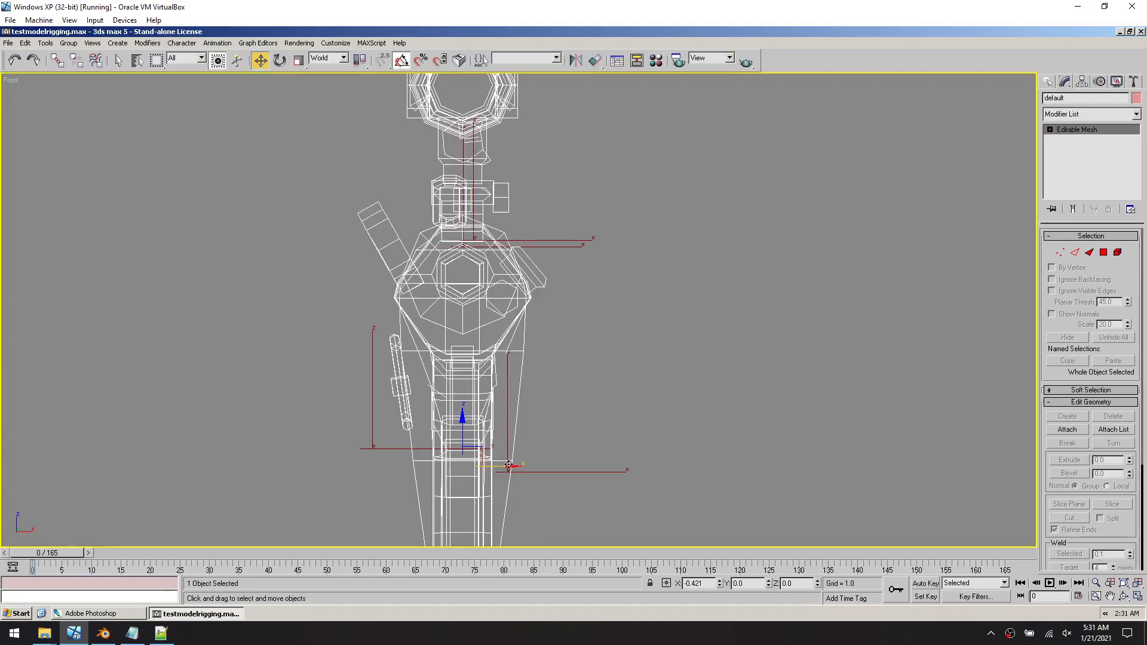
pyautogui.click(643, 392)
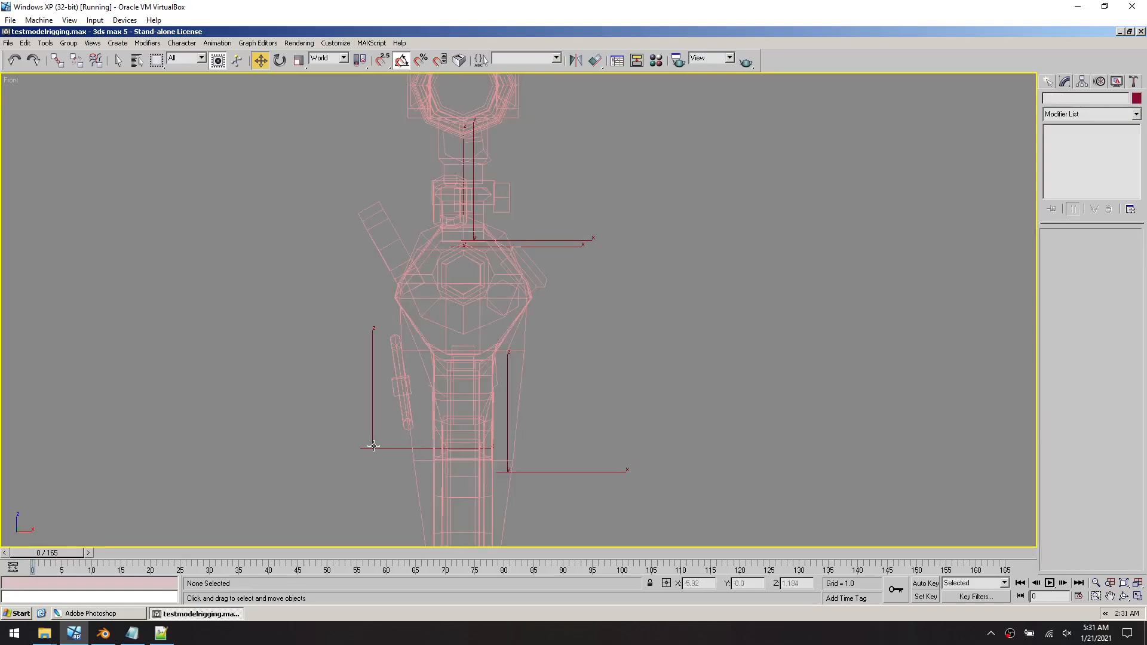
# Restore the four-viewport layout and undo the AUG mesh's last nudge along X
pyautogui.click(1137, 597)
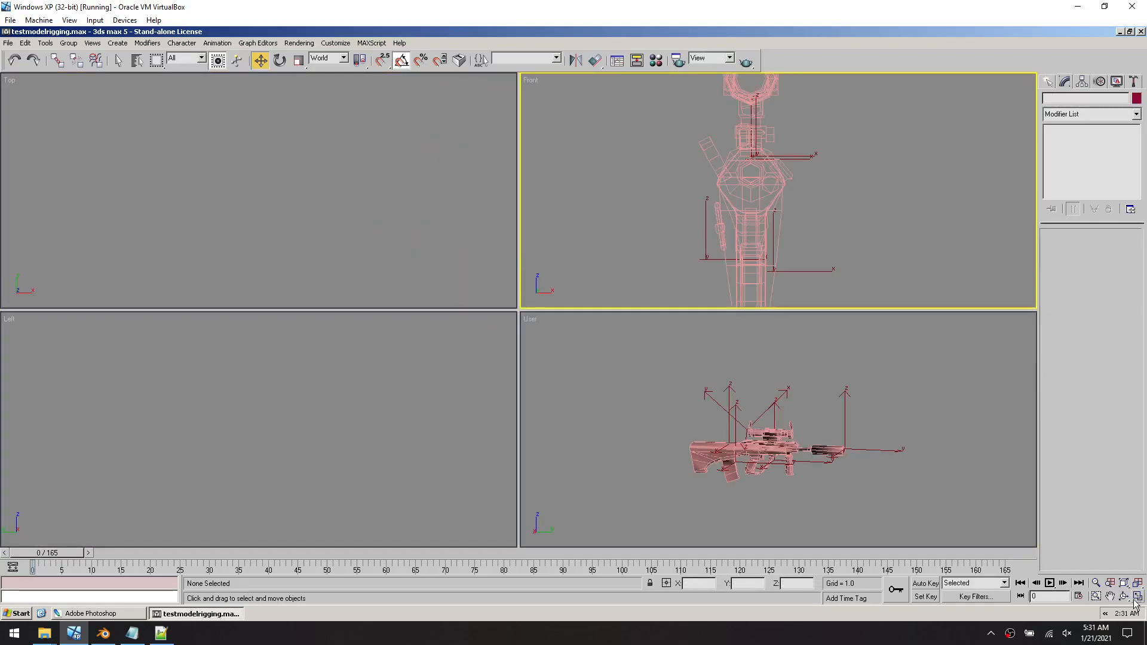
pyautogui.click(1110, 596)
pyautogui.click(226, 425)
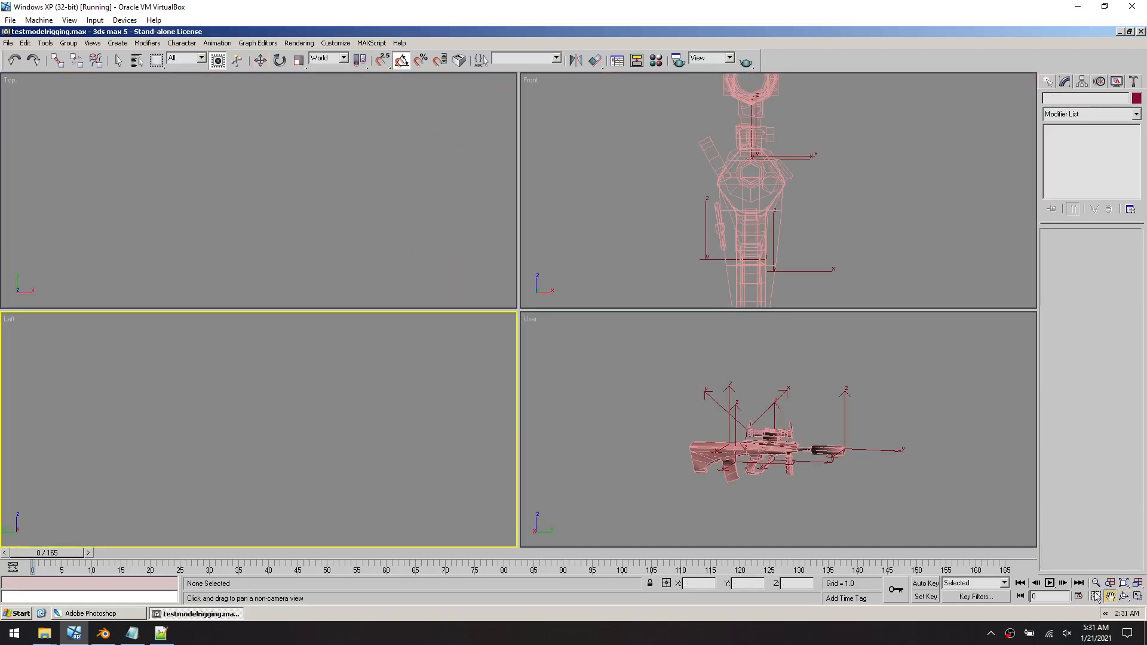
pyautogui.hotkey('ctrl', 'z')
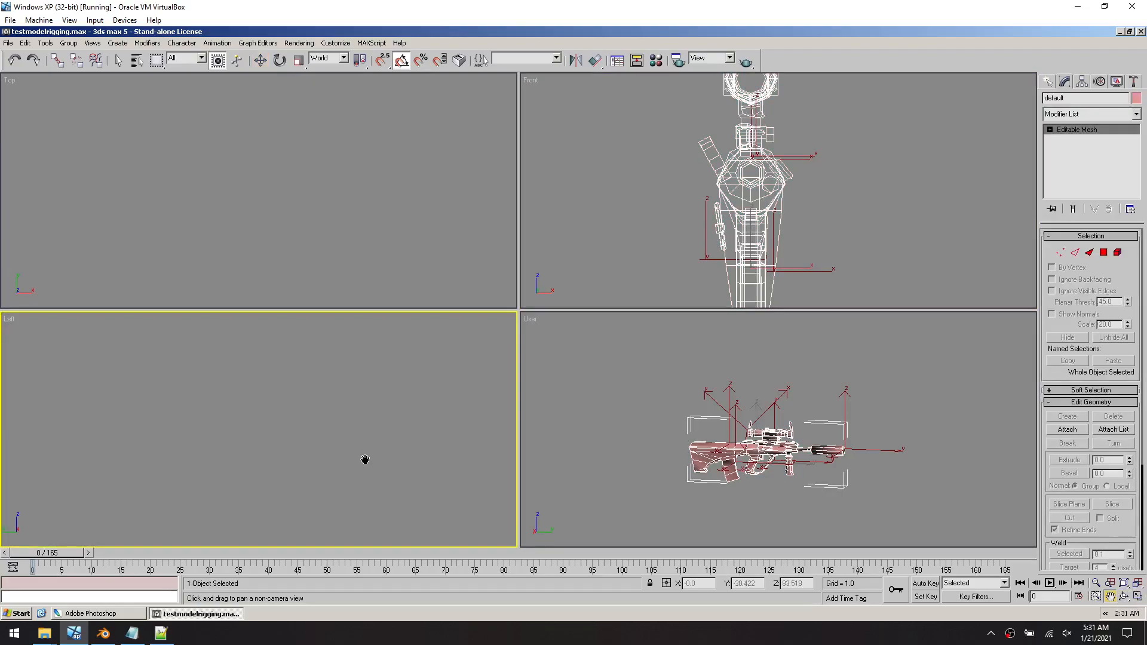
pyautogui.hotkey('ctrl', 'z')
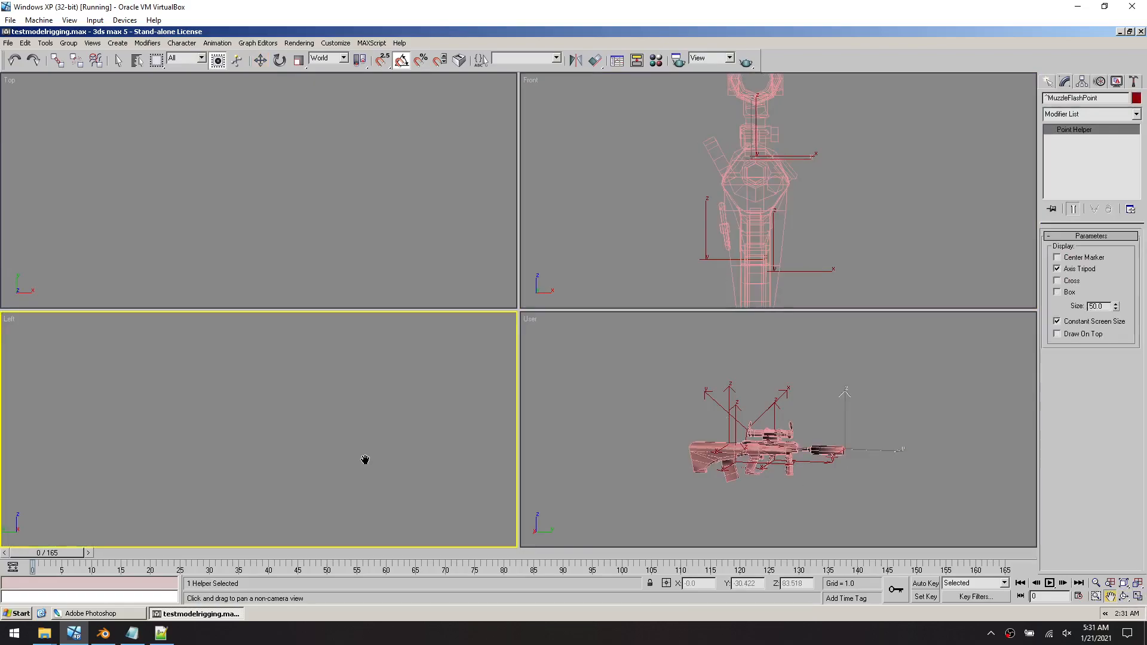
pyautogui.hotkey('ctrl', 'z')
pyautogui.hotkey('ctrl', 'z')
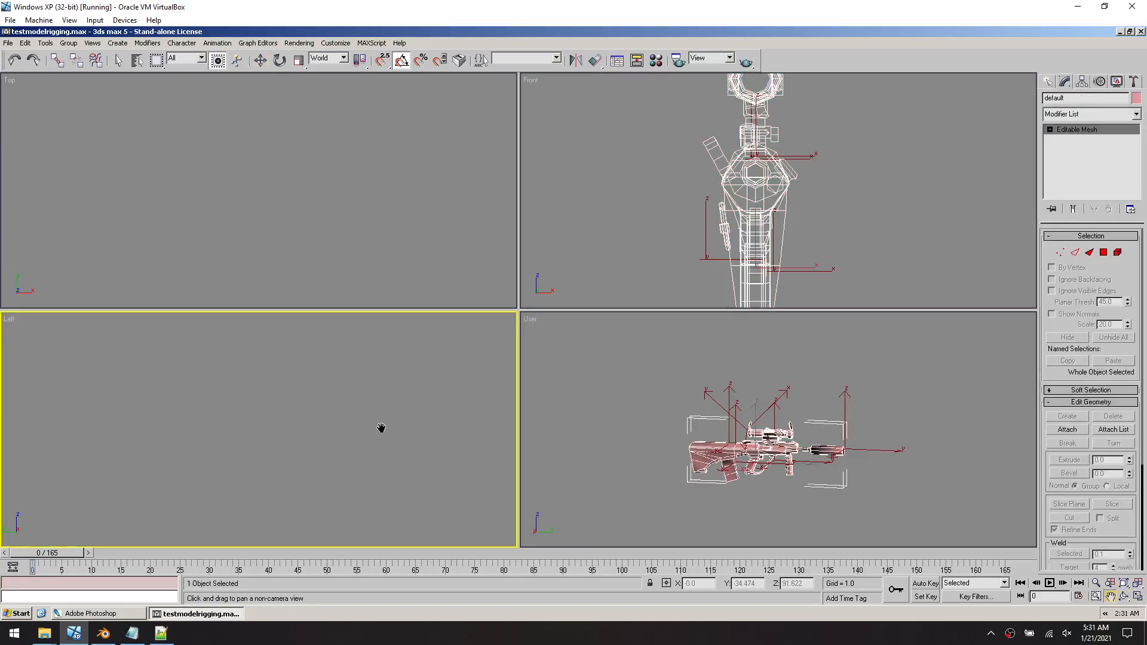
# Fit the model in all viewports and move LeftHandPoint in the Left view to about Y 22.724, Z 0.47
pyautogui.rightClick(696, 451)
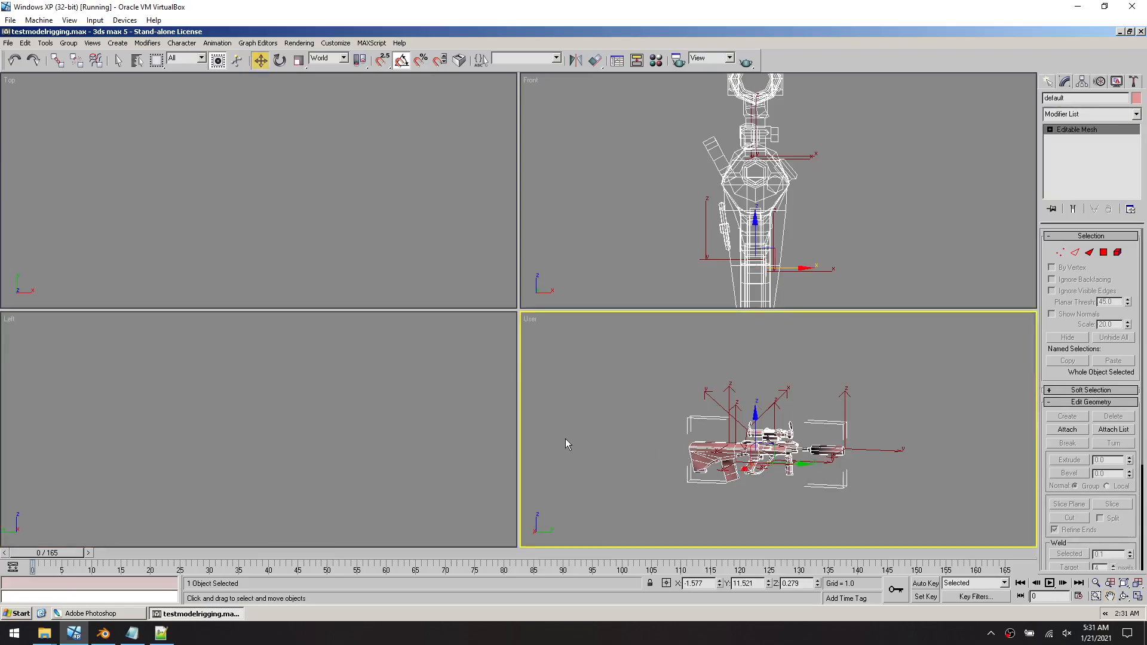
pyautogui.click(331, 407)
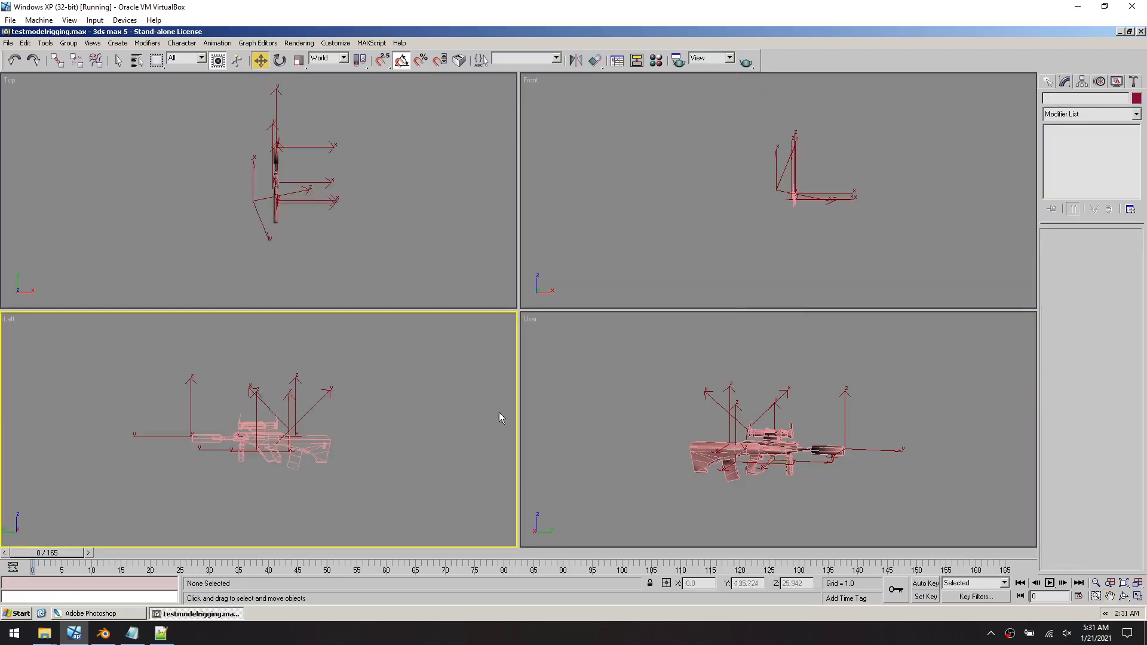
pyautogui.hotkey('ctrl', 'shift', 'z')
pyautogui.hotkey('ctrl', 'shift', 'z')
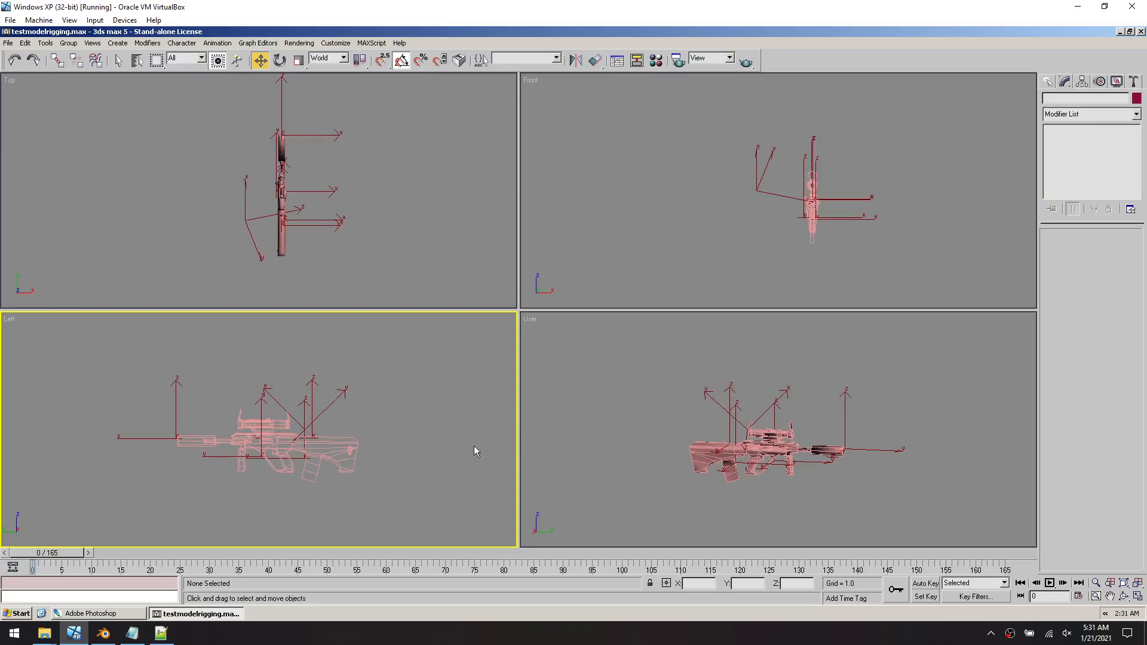
pyautogui.click(323, 464)
pyautogui.scroll(4, 323, 464)
pyautogui.scroll(4, 278, 409)
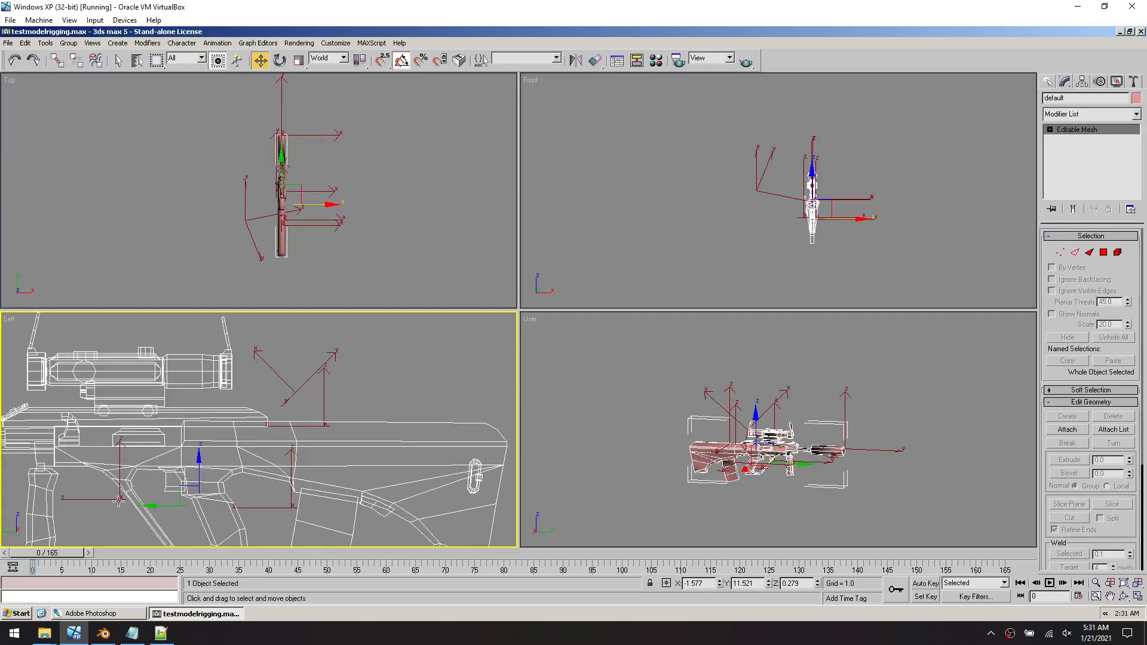
pyautogui.click(118, 502)
pyautogui.moveTo(91, 501); pyautogui.dragTo(111, 473)
# Export to pz_ump40.qob in the Weapons_of_War_4 Model folder, replacing the existing file
pyautogui.click(8, 43)
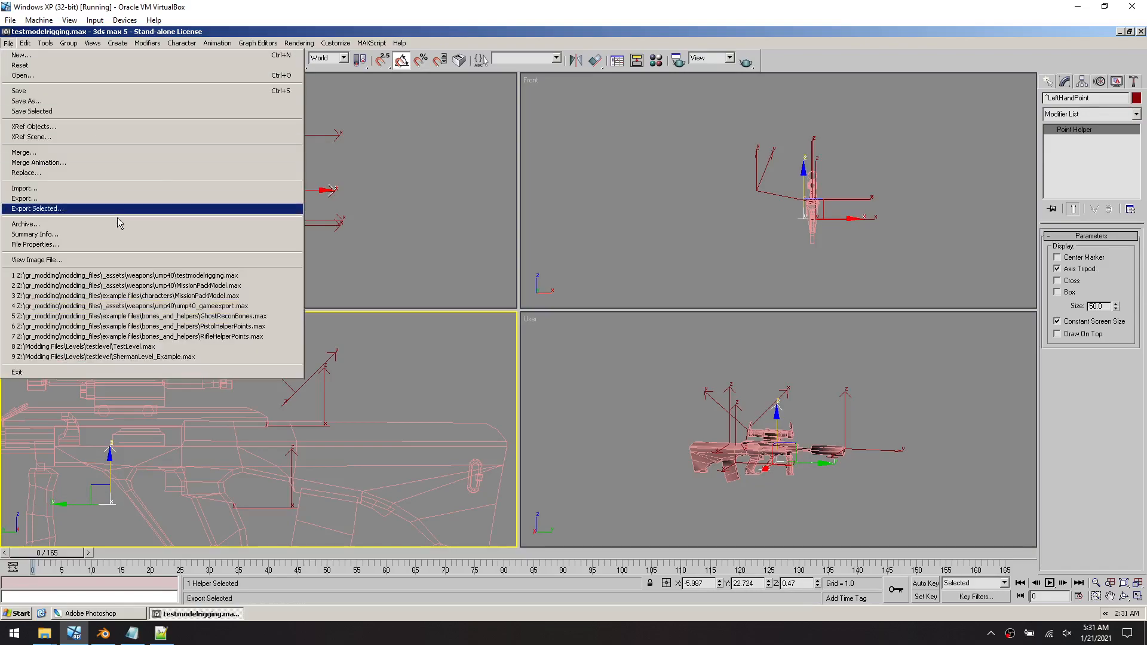
pyautogui.click(117, 209)
pyautogui.doubleClick(95, 91)
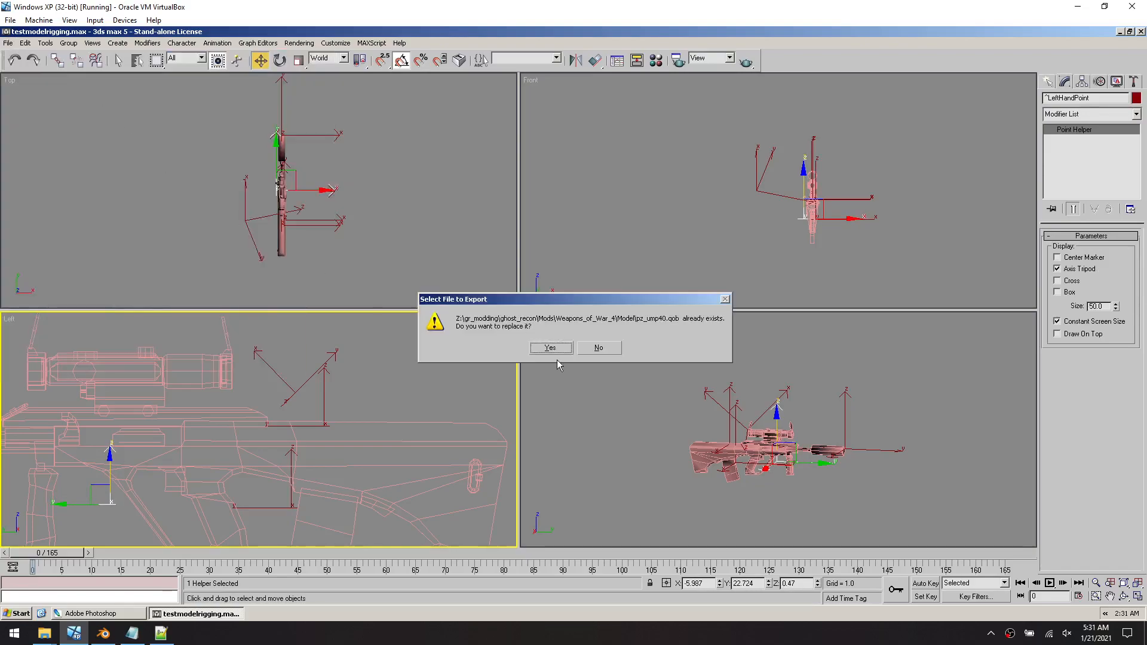
pyautogui.click(554, 352)
pyautogui.click(151, 414)
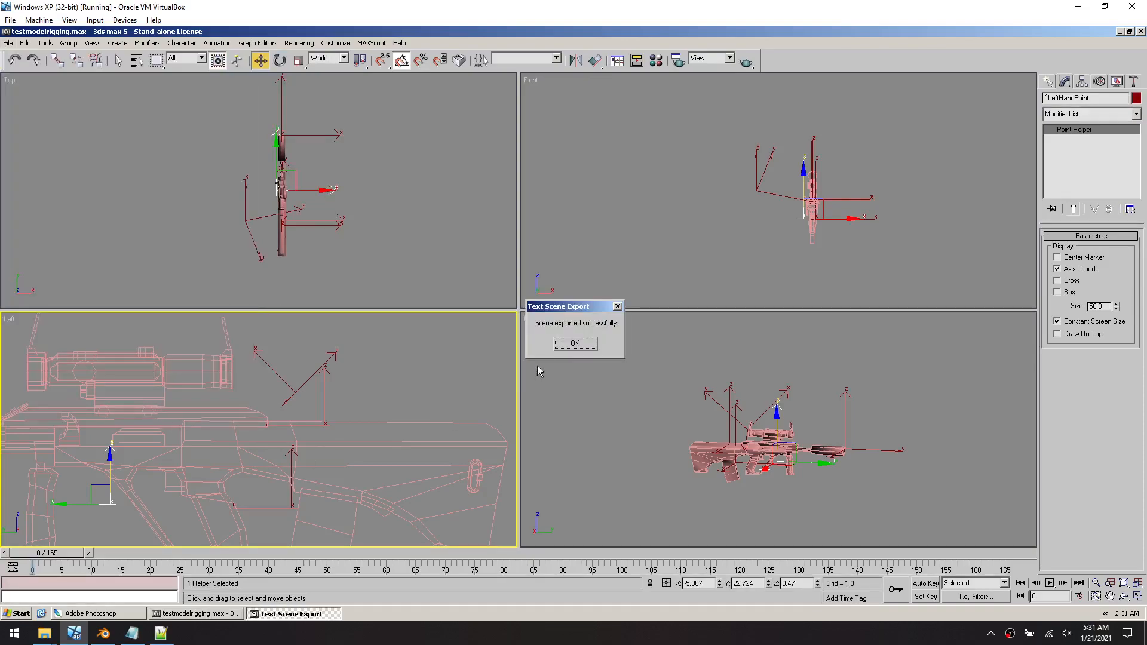
pyautogui.click(568, 345)
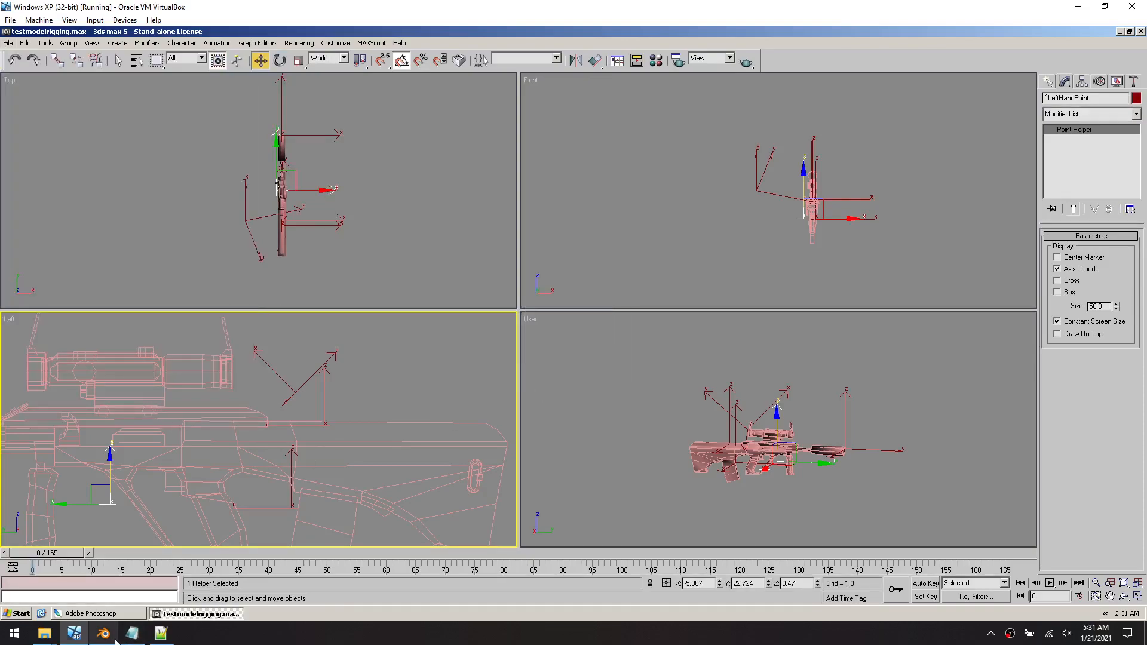
# Launch Ghost Recon from the ghost_recon folder and open the platoon setup for the C01 - Watchful Yeoman quick mission
pyautogui.moveTo(110, 640)
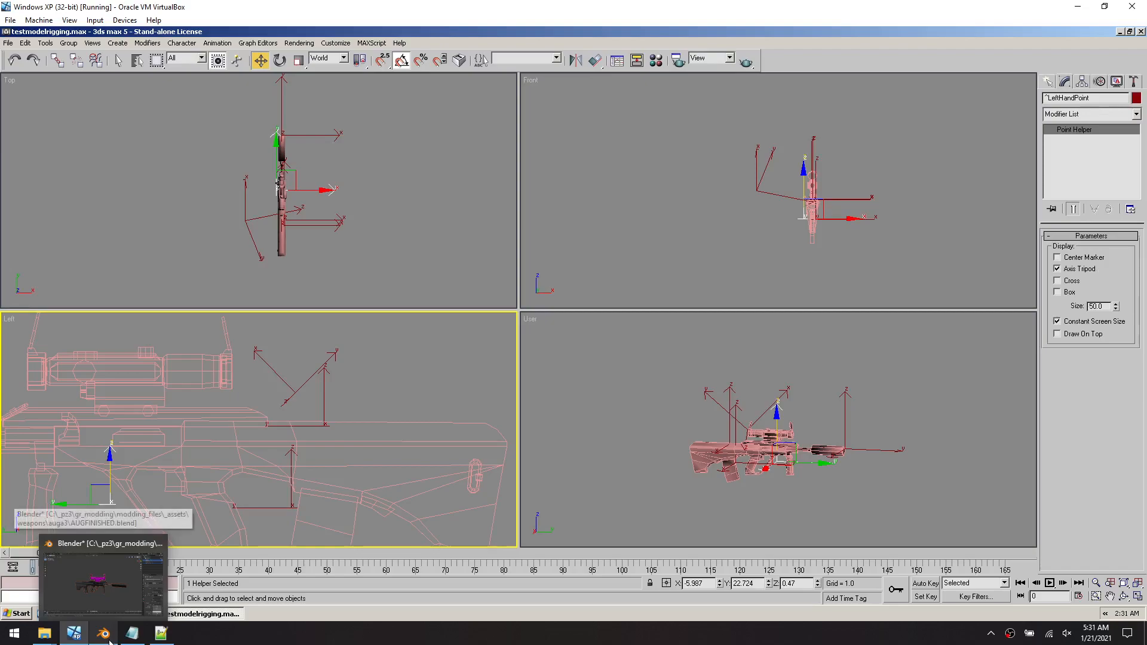
pyautogui.moveTo(45, 634)
pyautogui.click(38, 582)
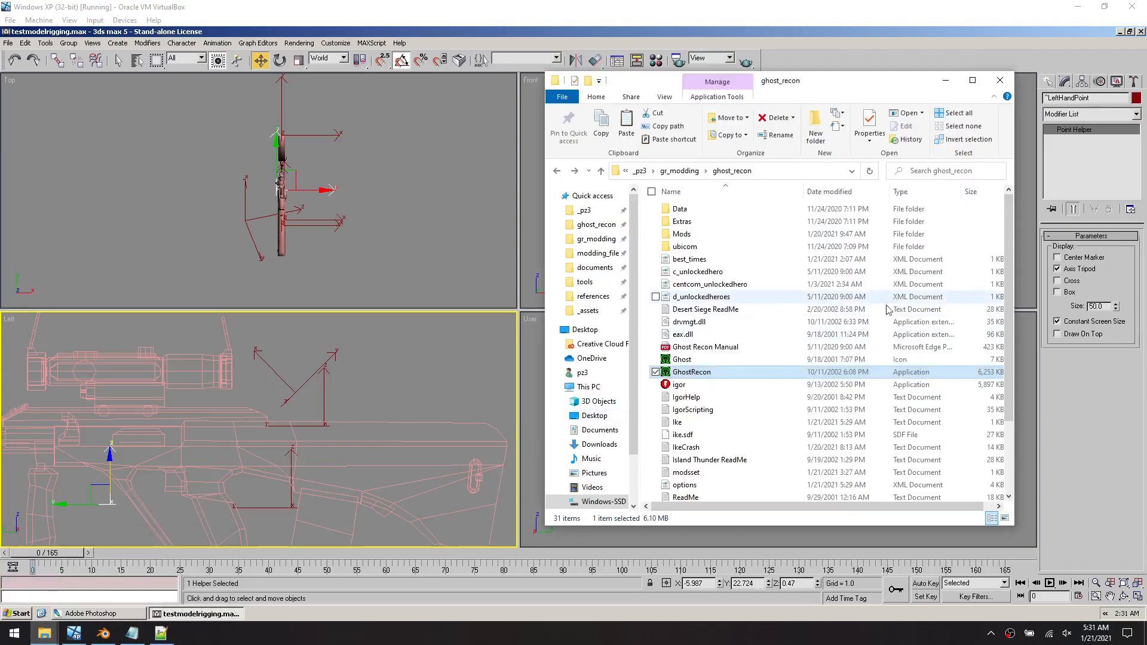
pyautogui.doubleClick(692, 372)
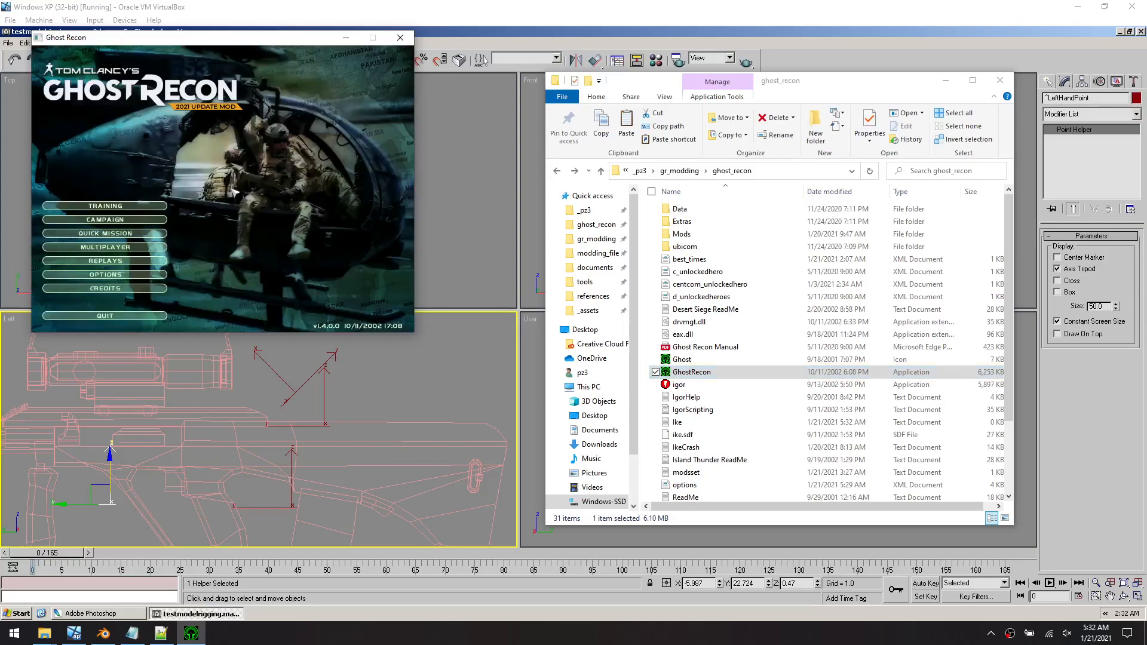
pyautogui.click(164, 233)
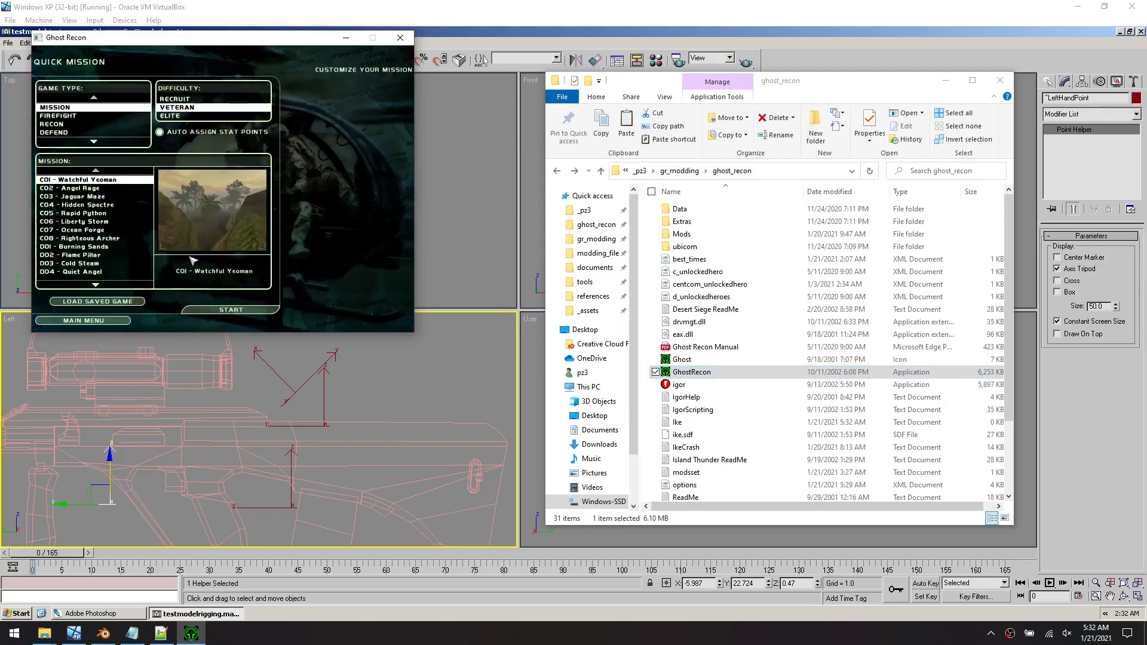
pyautogui.click(244, 313)
pyautogui.click(348, 321)
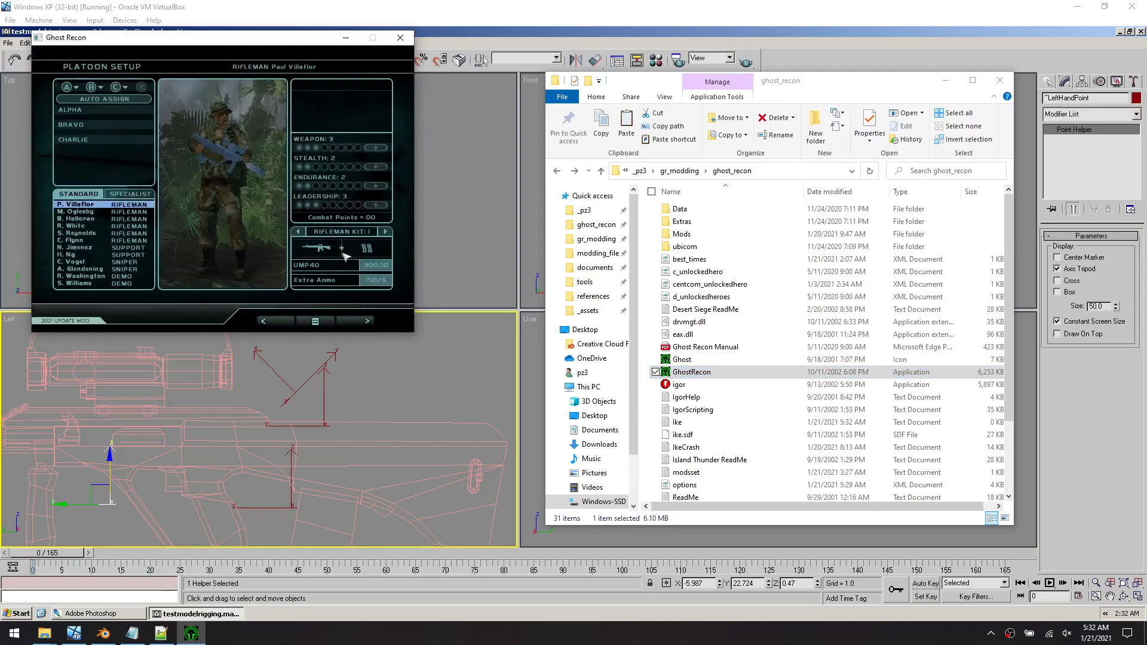
# Assign three riflemen to Alpha team, switch the third to the next kit and start the mission
pyautogui.click(66, 86)
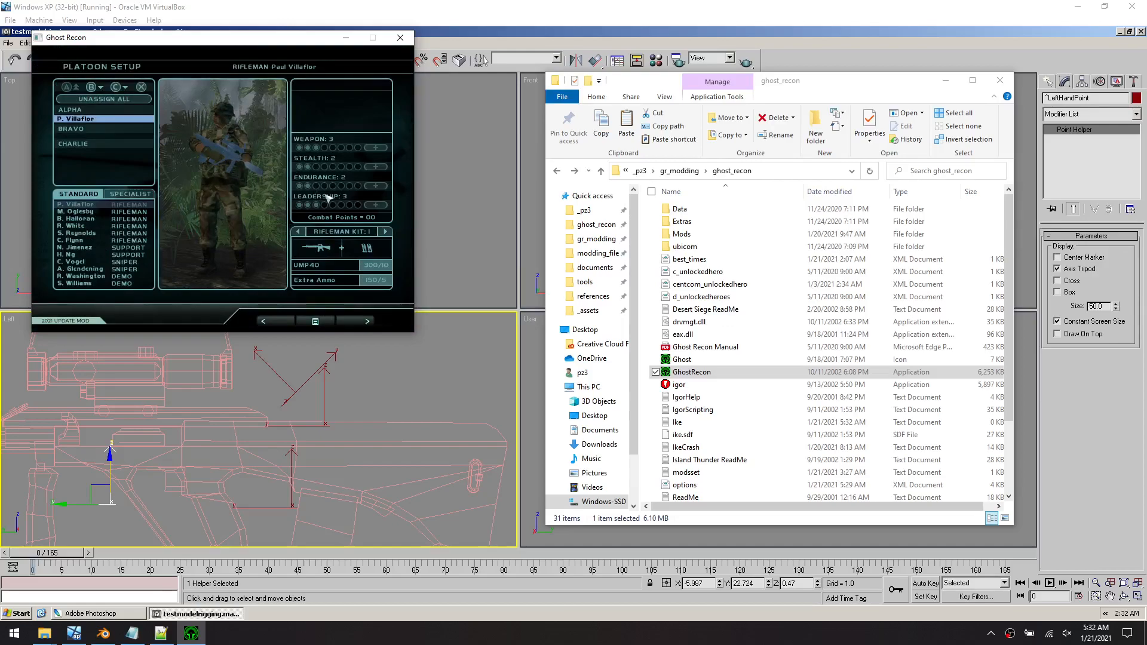
pyautogui.click(80, 219)
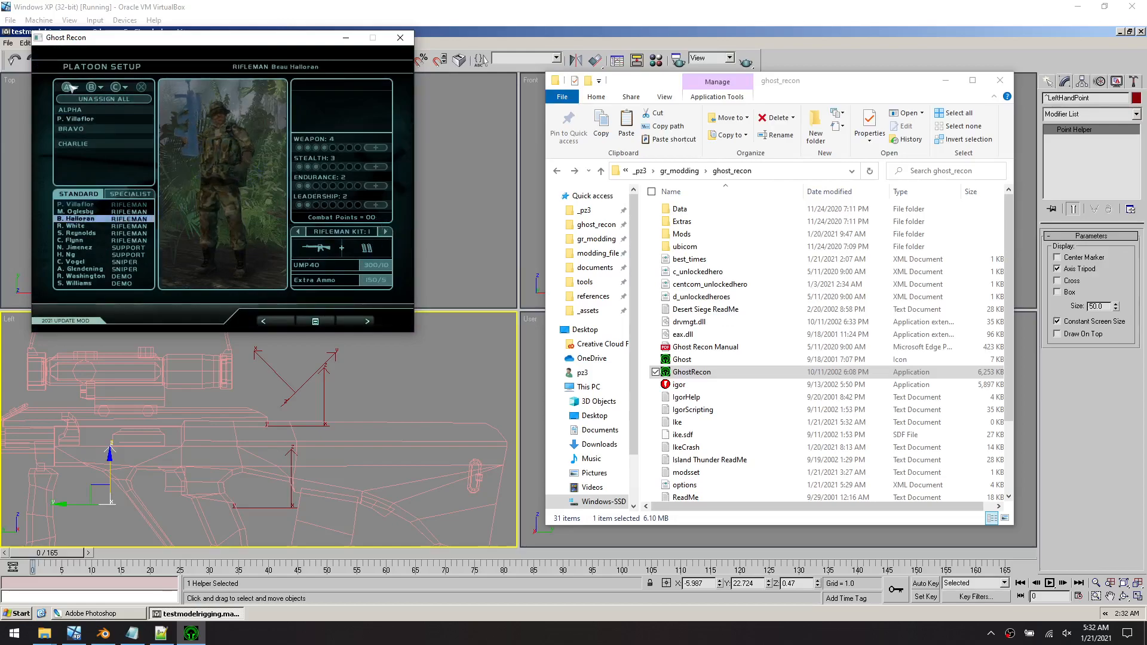
pyautogui.click(66, 86)
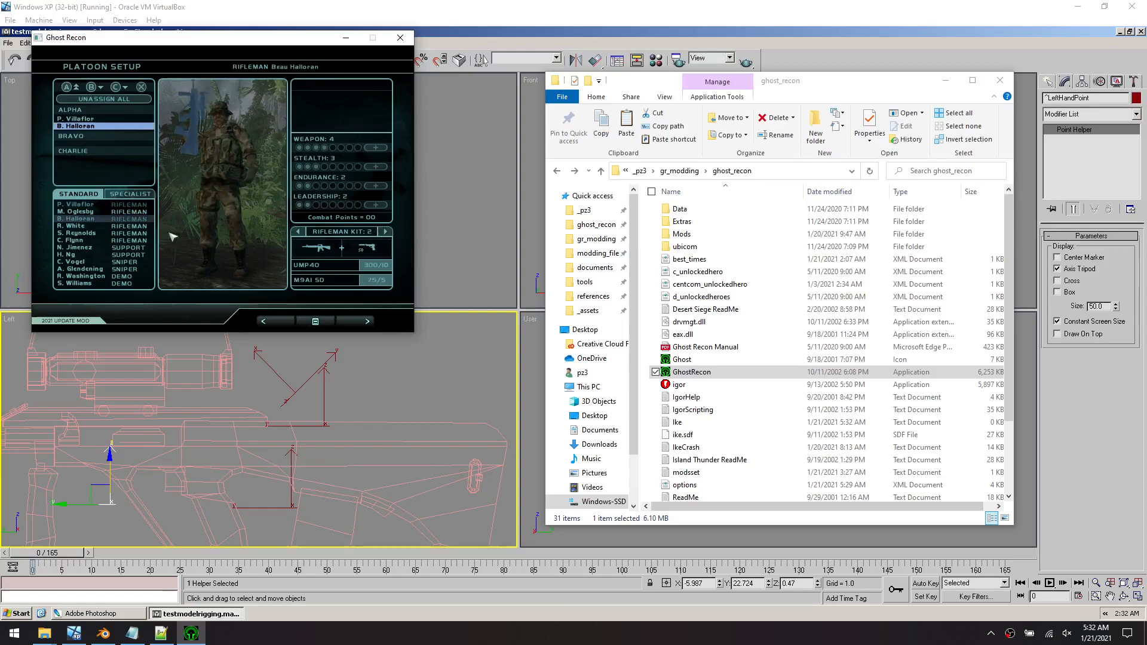
pyautogui.click(141, 233)
pyautogui.click(67, 88)
pyautogui.click(385, 231)
pyautogui.click(367, 320)
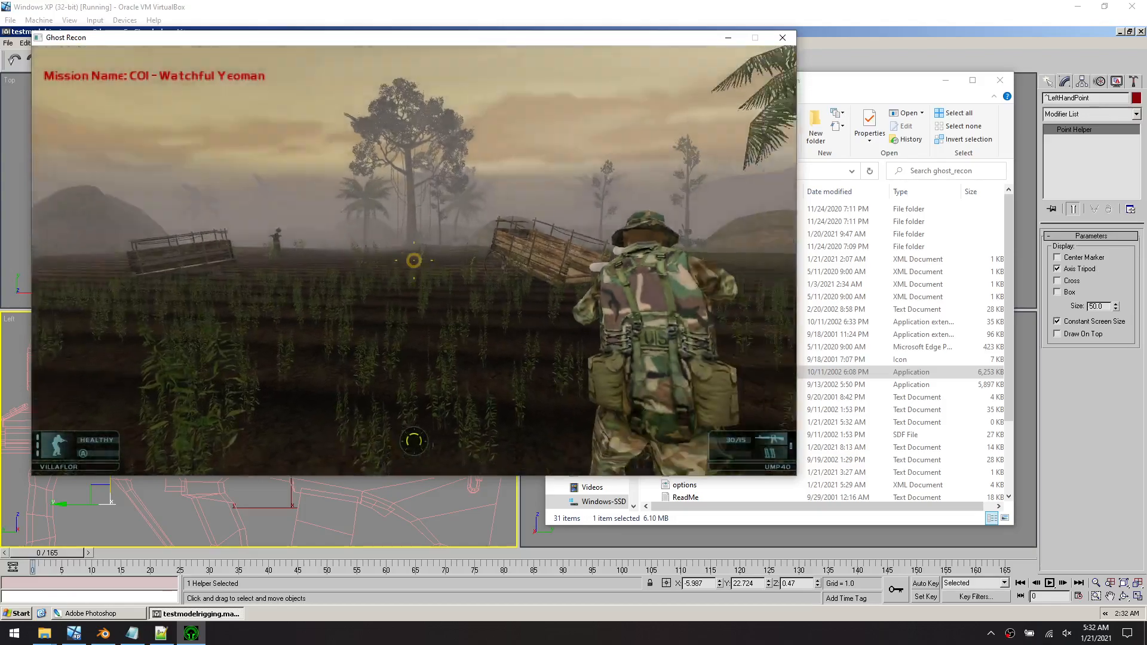
# Crouch and circle the squad in the running Ghost Recon mission to inspect how the soldiers hold the untextured rifle, and quit the game
pyautogui.press('c')
pyautogui.press('a')
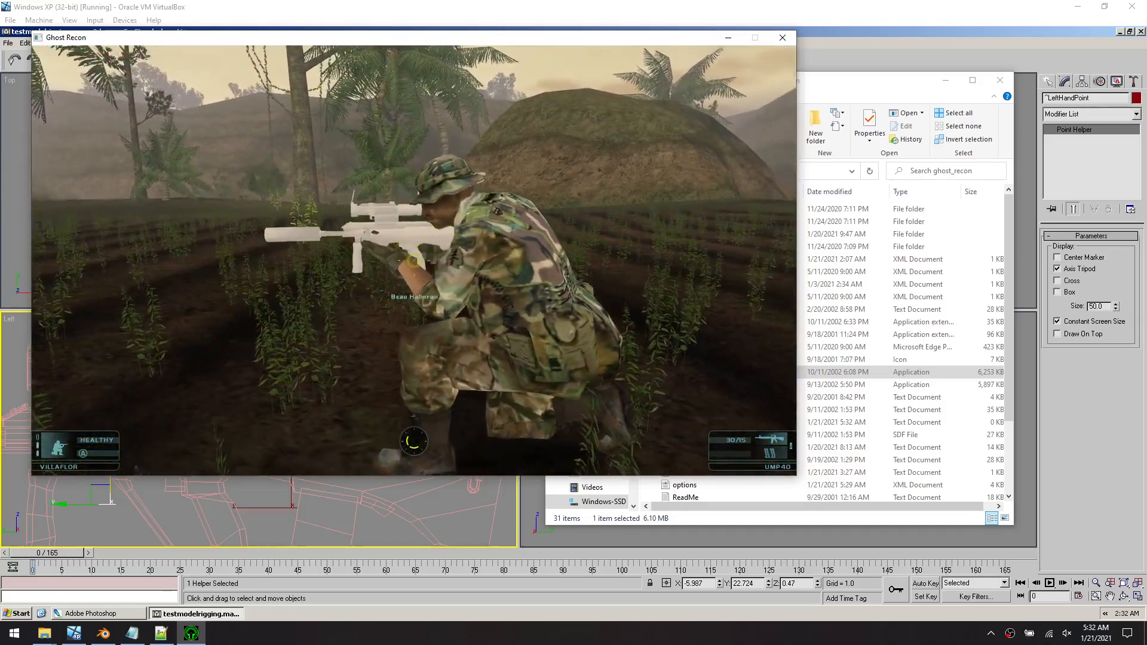
pyautogui.press('a')
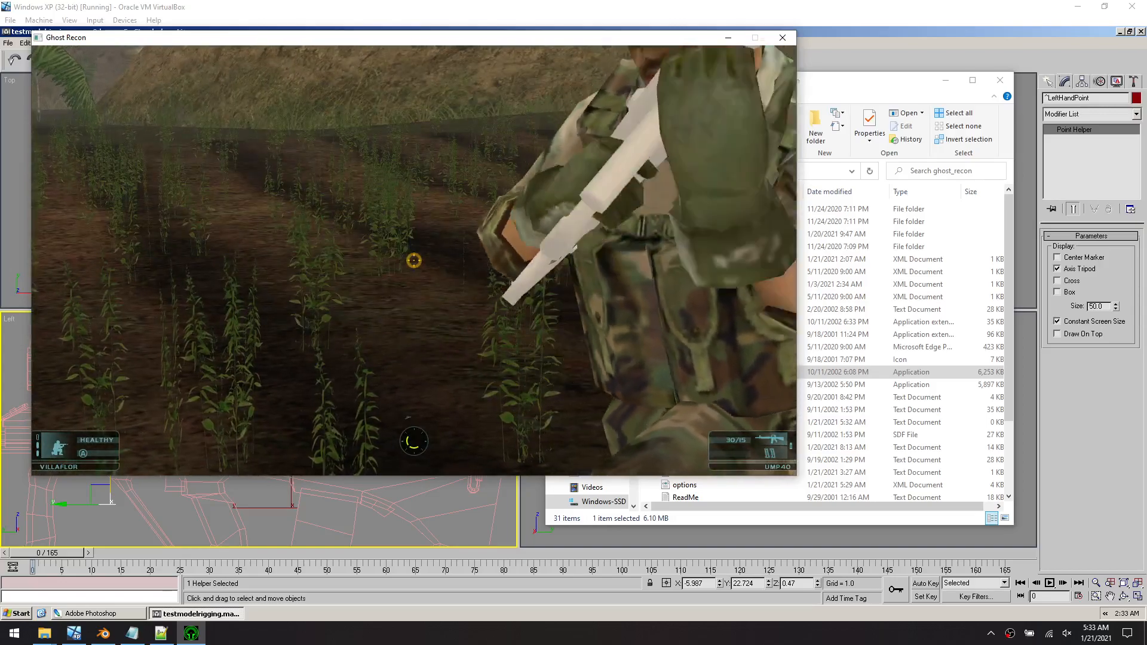
pyautogui.press('s')
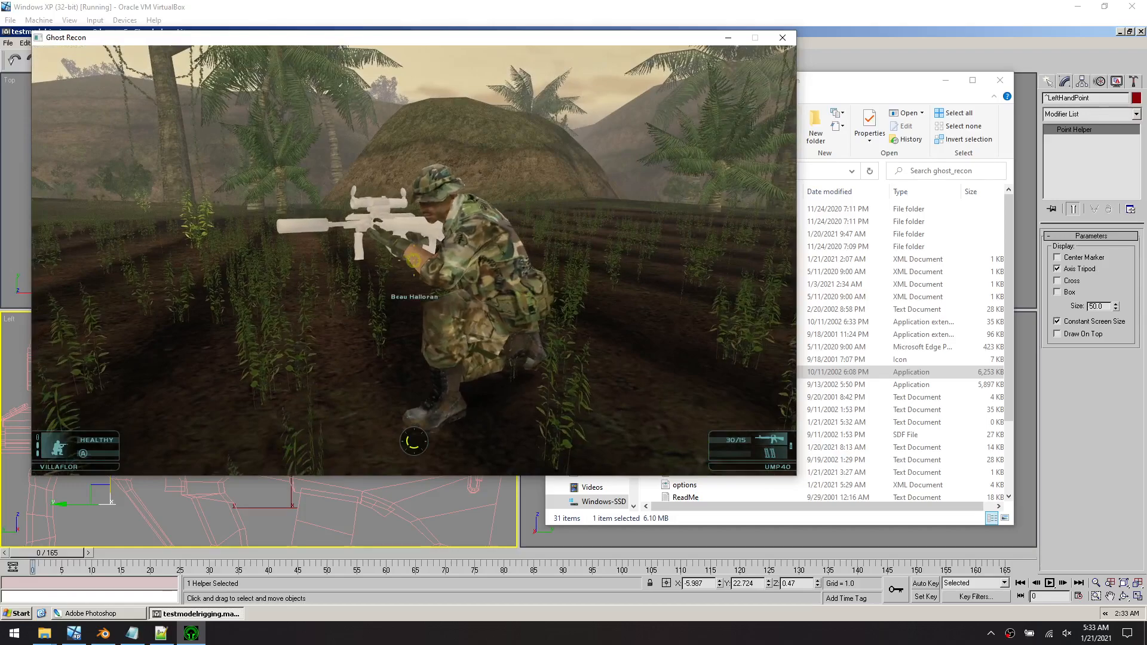
pyautogui.press('s')
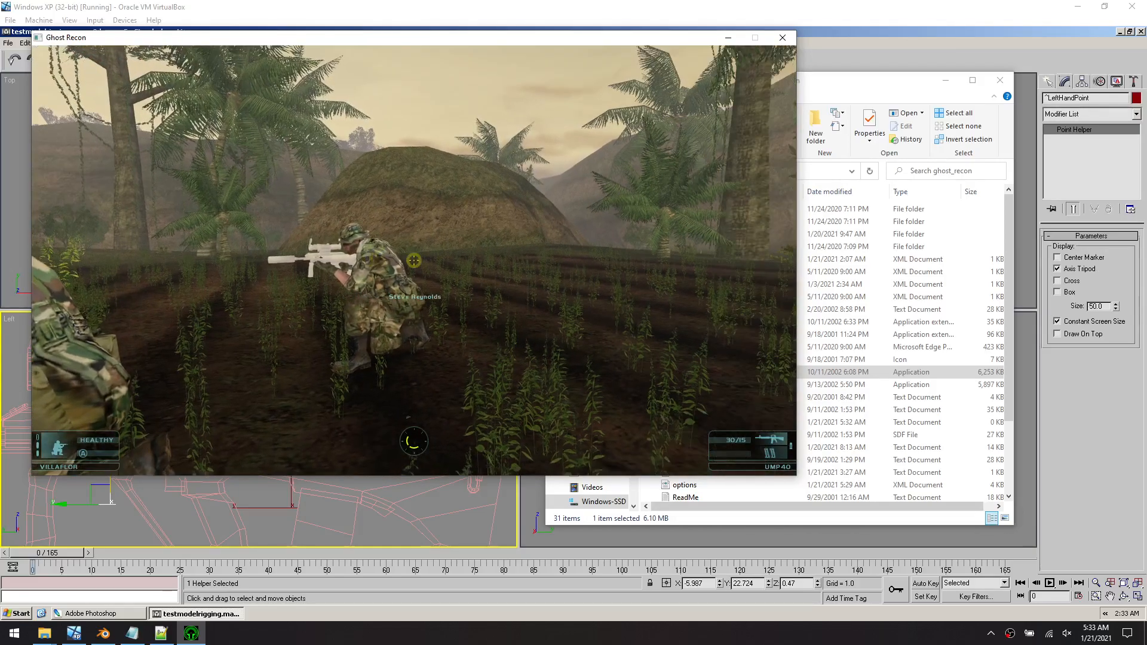
pyautogui.hotkey('alt', 'F4')
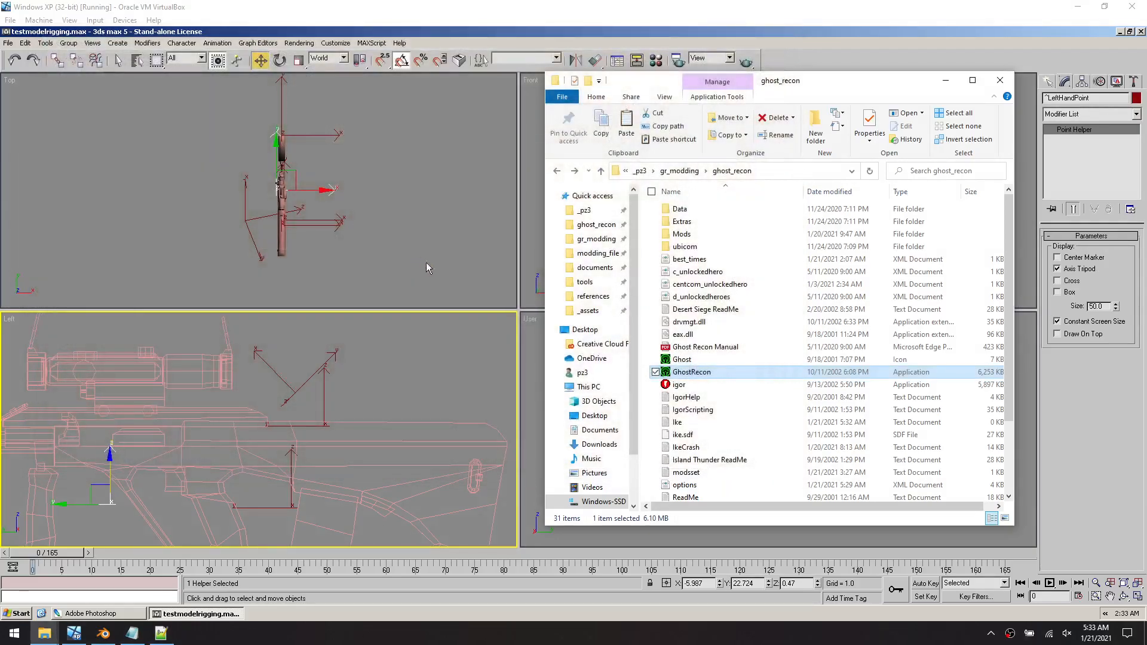
pyautogui.click(648, 421)
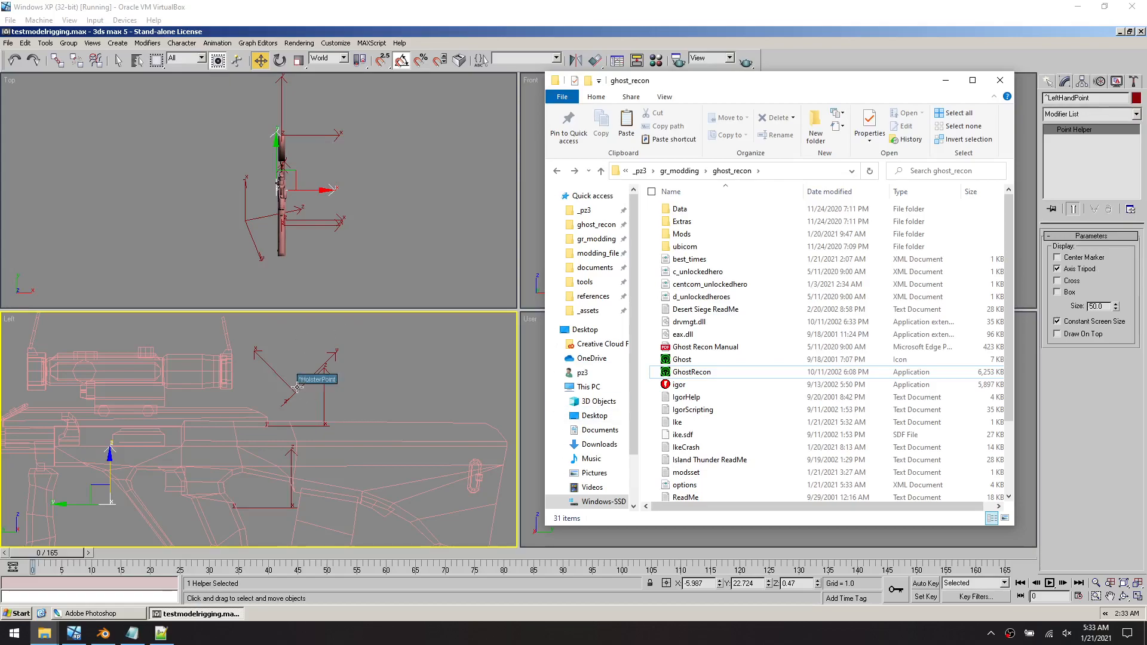
# Examine the rifle's RightHandPoint, HolsterPoint and BrassEjectionPoint helpers in the 3ds Max left view by selecting each one
pyautogui.click(272, 510)
pyautogui.click(272, 510)
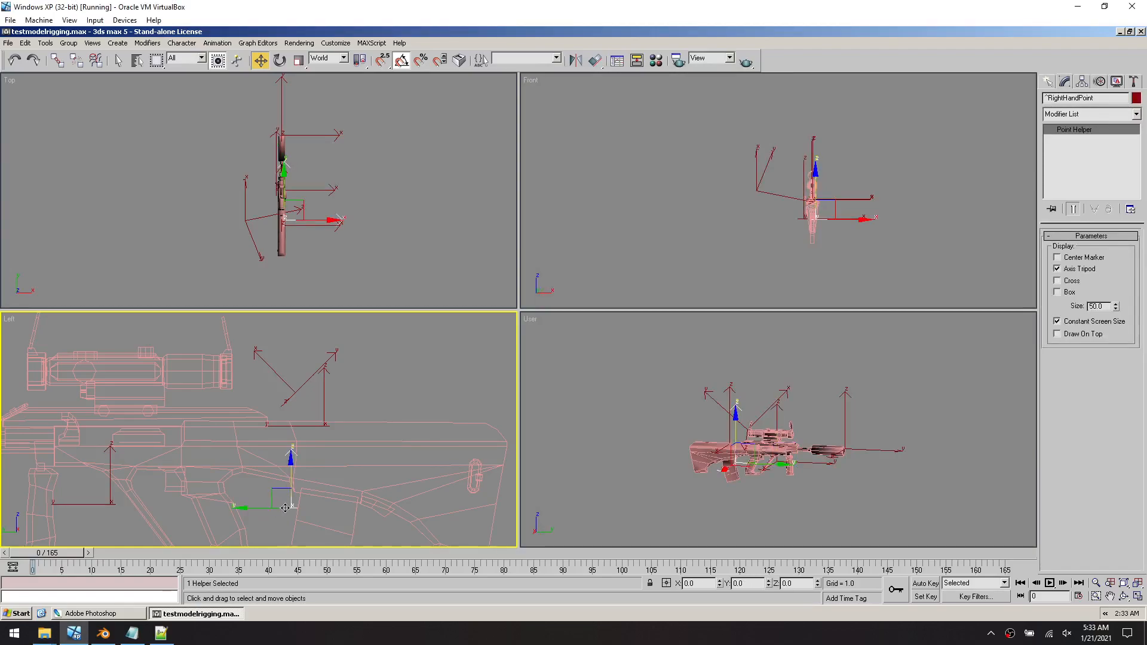
pyautogui.click(296, 389)
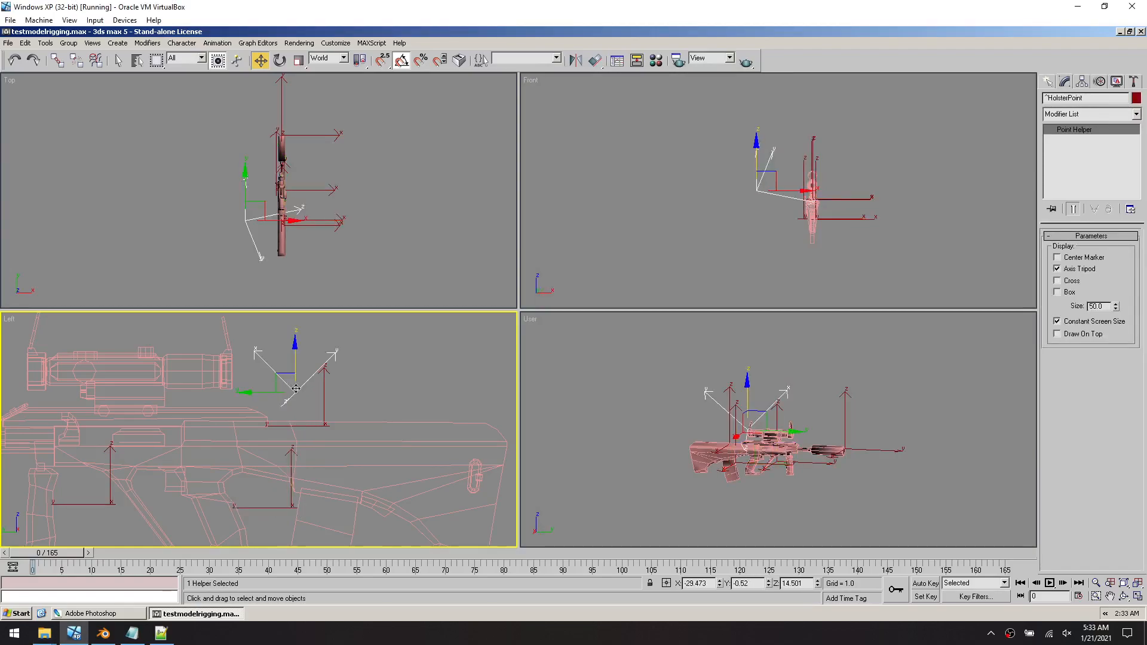
pyautogui.click(384, 389)
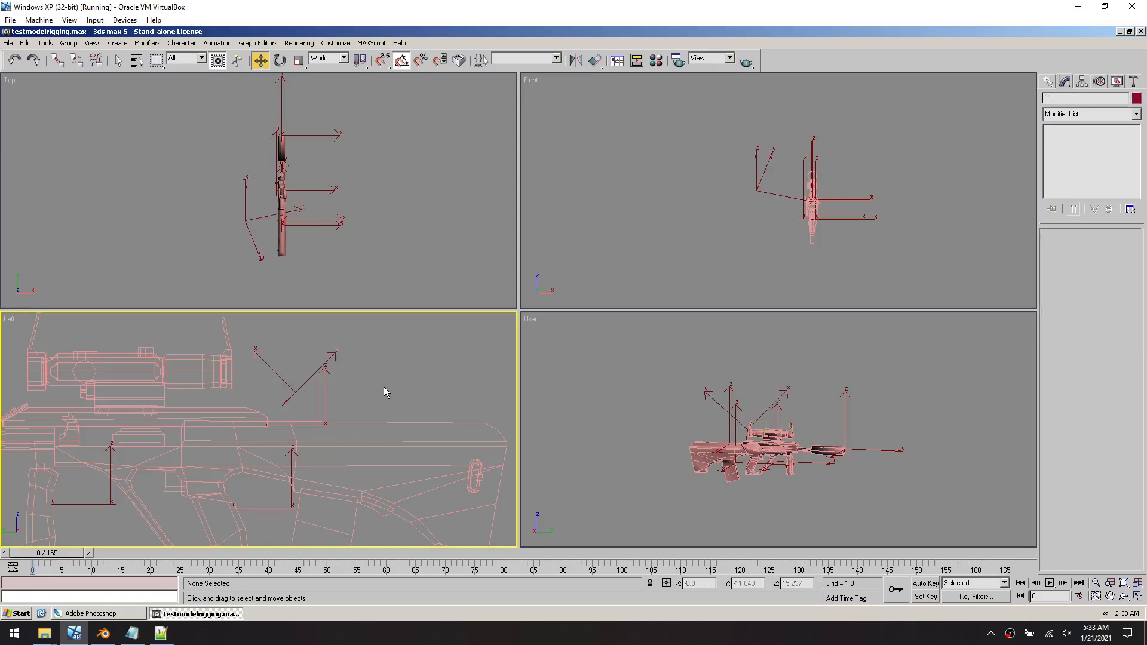
pyautogui.click(284, 379)
pyautogui.click(271, 507)
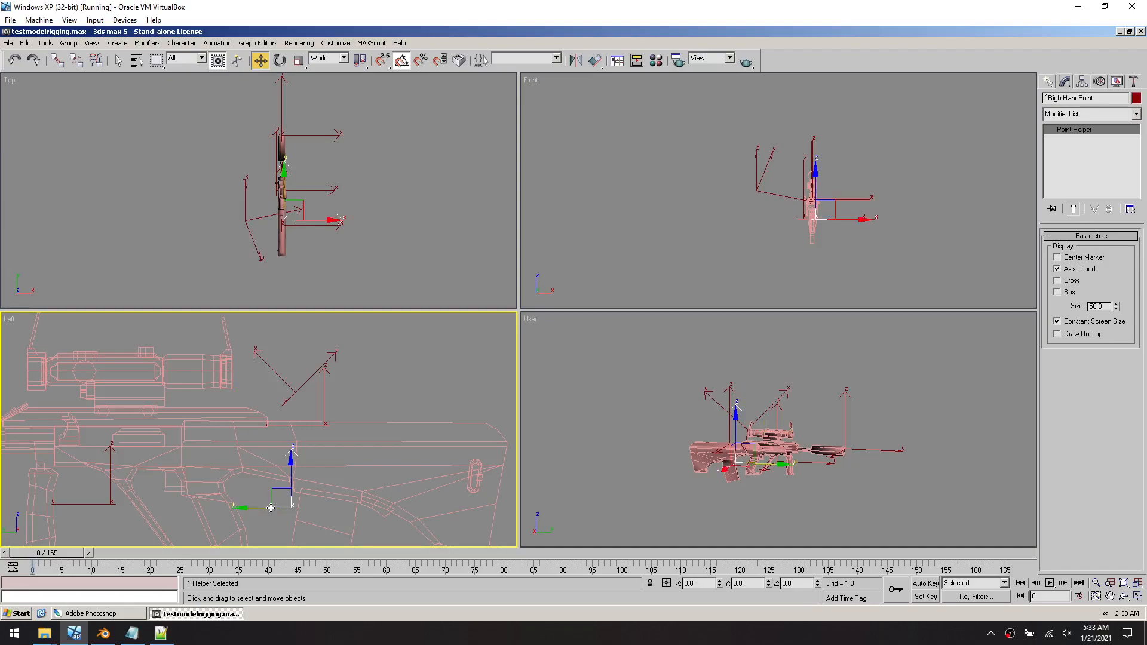
pyautogui.click(324, 392)
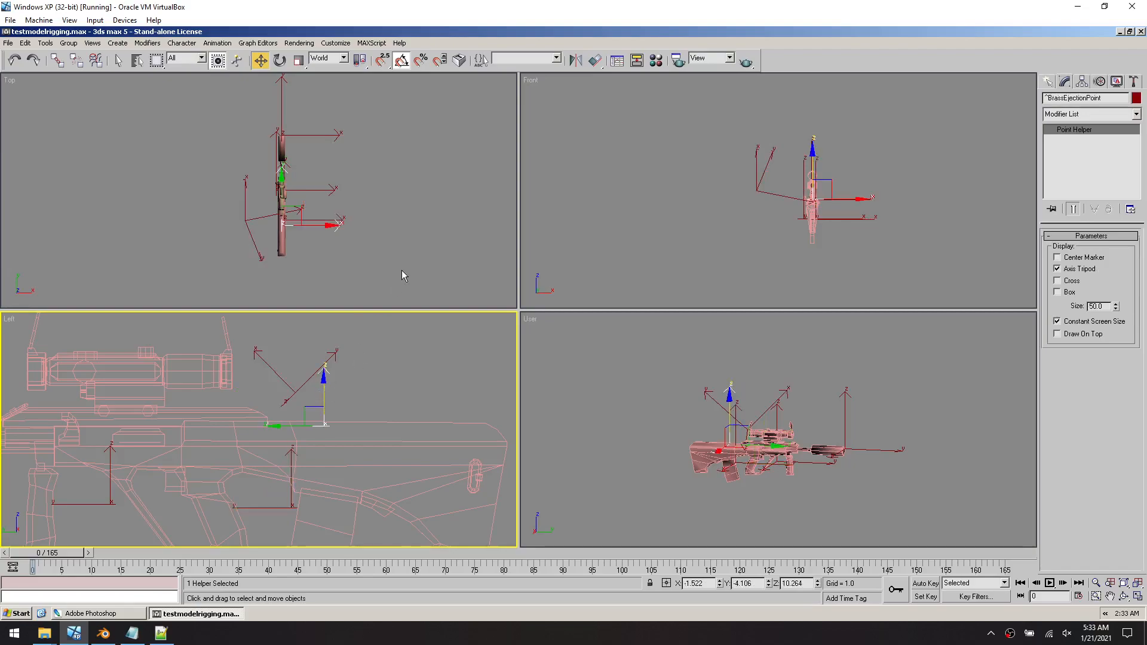
pyautogui.click(298, 391)
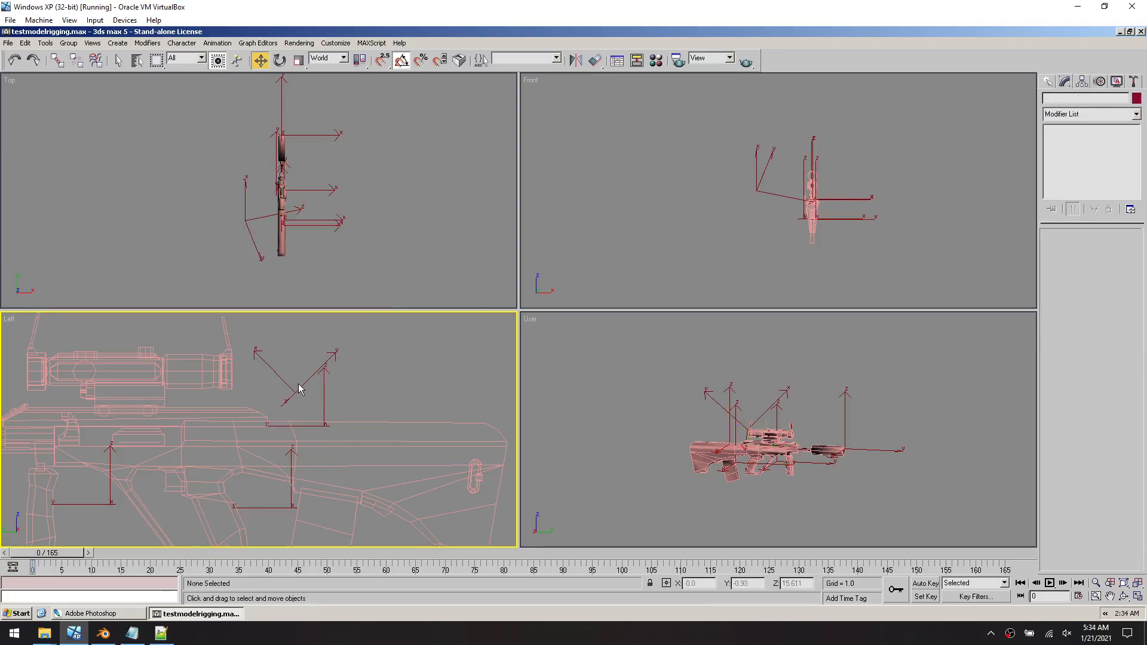
pyautogui.click(381, 246)
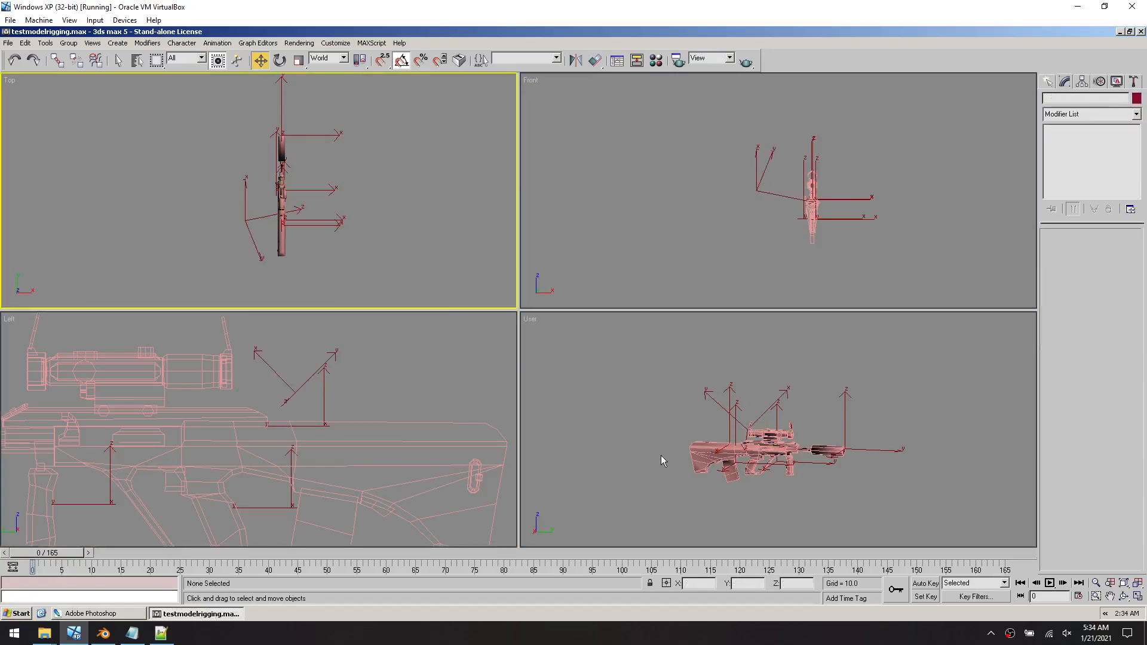
# Open testmodelrigging.max from the ump40 folder and continue past the missing map files
pyautogui.click(9, 43)
pyautogui.click(37, 76)
pyautogui.click(573, 349)
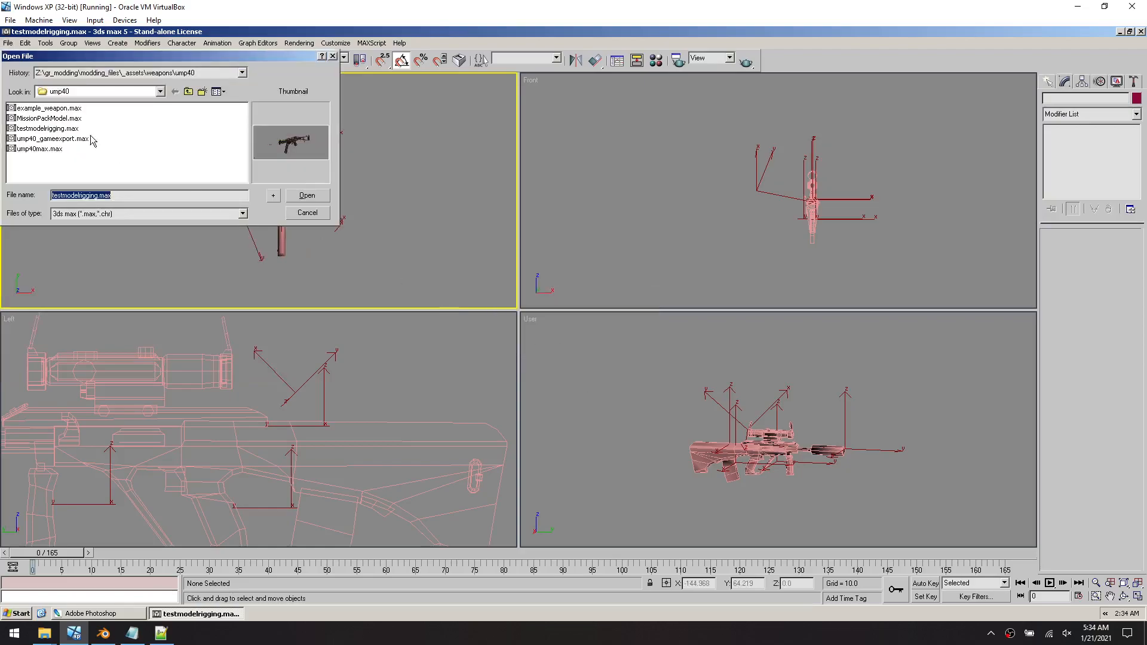
pyautogui.click(48, 153)
pyautogui.click(58, 131)
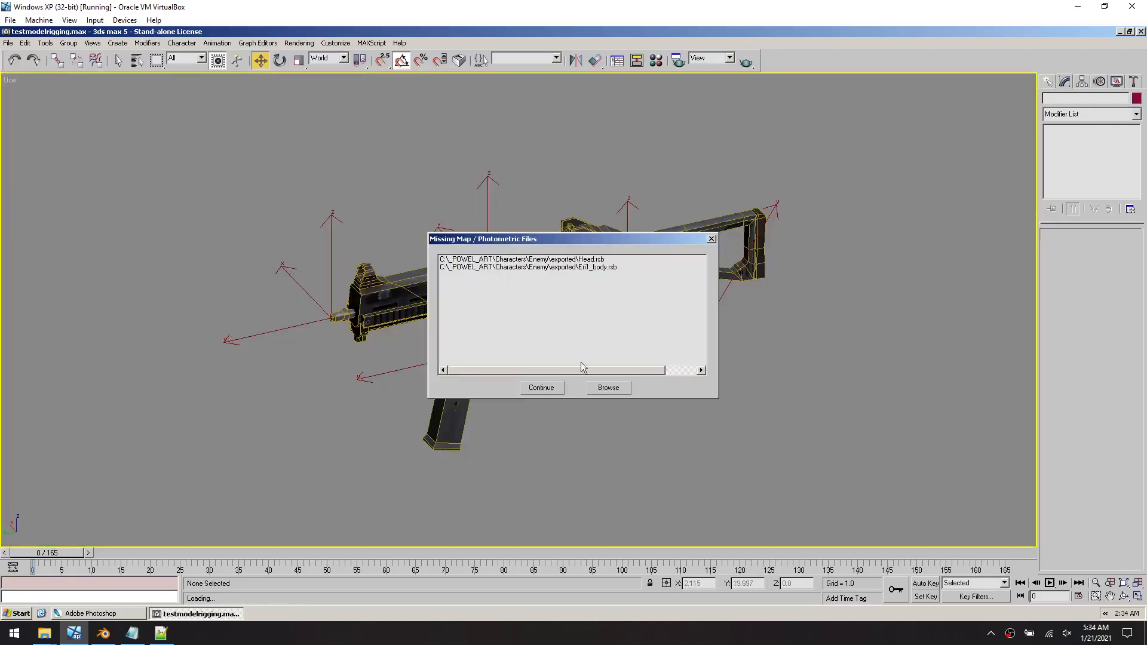
pyautogui.click(554, 389)
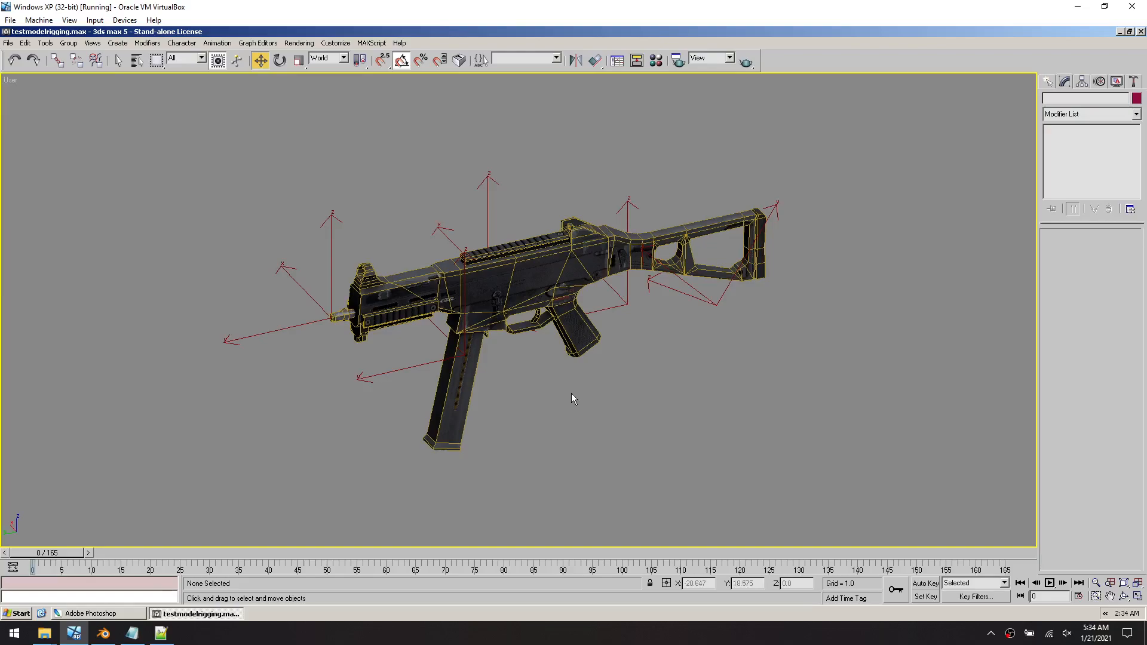
# Export the UMP scene over pz_ump40.qob in the Weapons_of_War_4 Model folder, accepting the current MAP export options
pyautogui.keyDown('alt'); pyautogui.moveTo(607, 402); pyautogui.dragTo(572, 385, button='middle'); pyautogui.keyUp('alt')
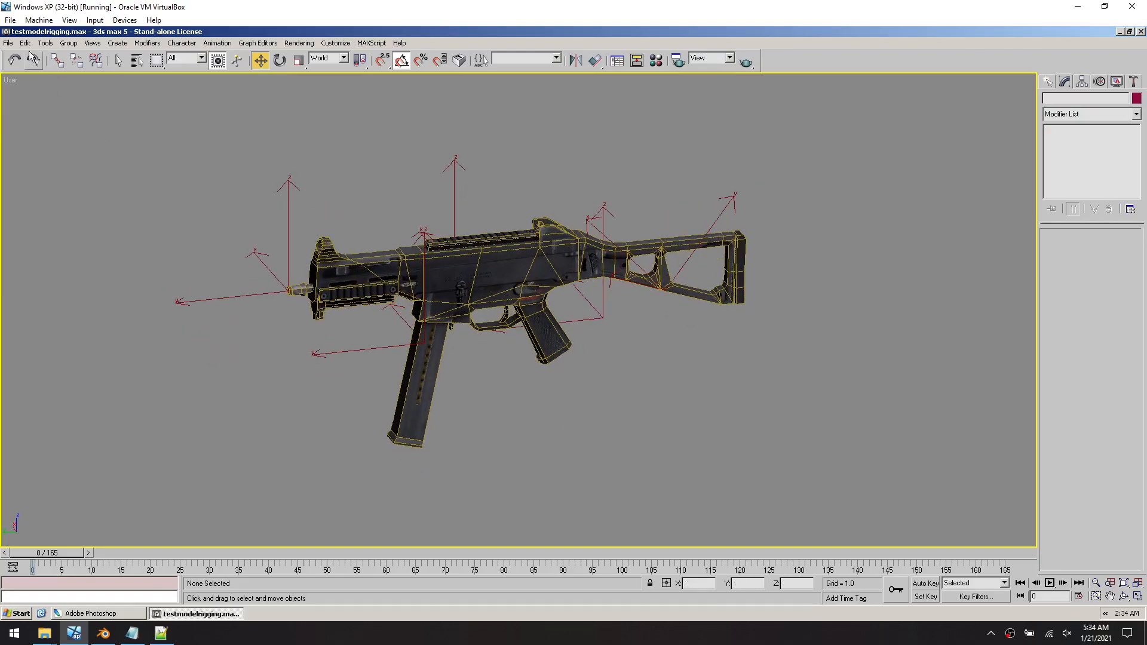
pyautogui.click(8, 43)
pyautogui.click(88, 189)
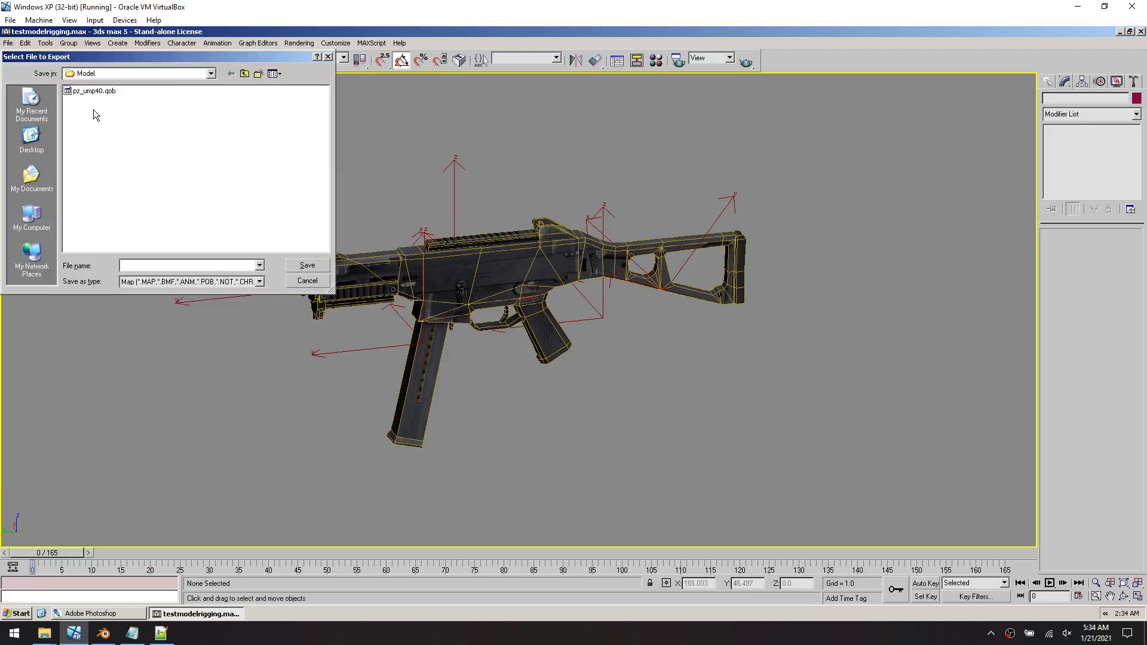
pyautogui.doubleClick(94, 93)
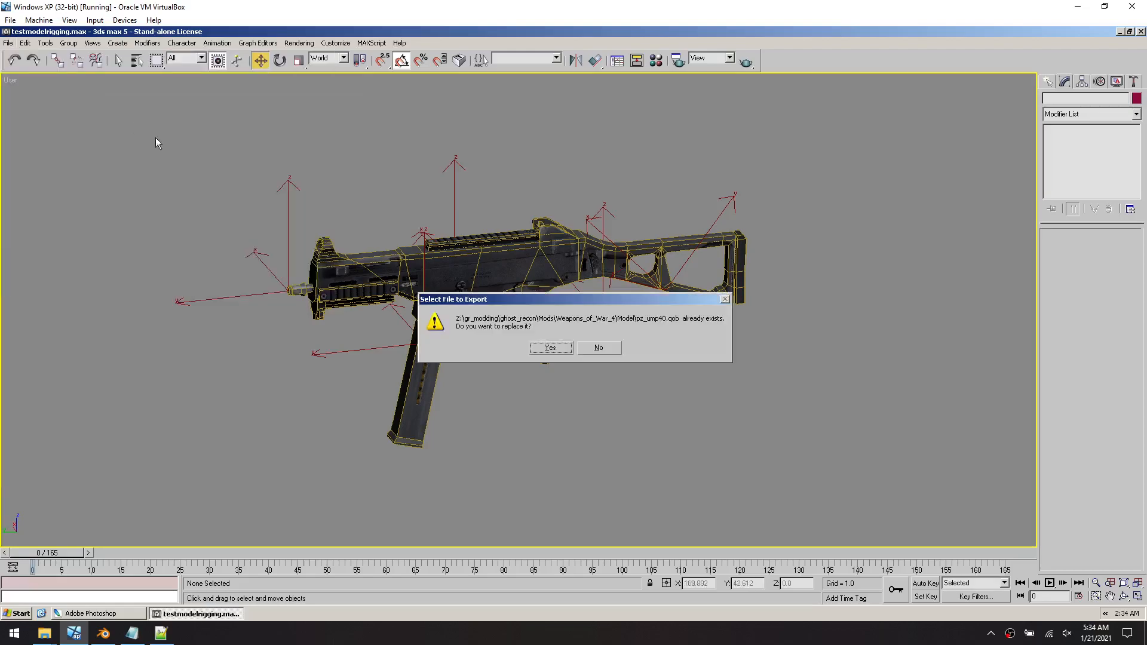
pyautogui.click(560, 350)
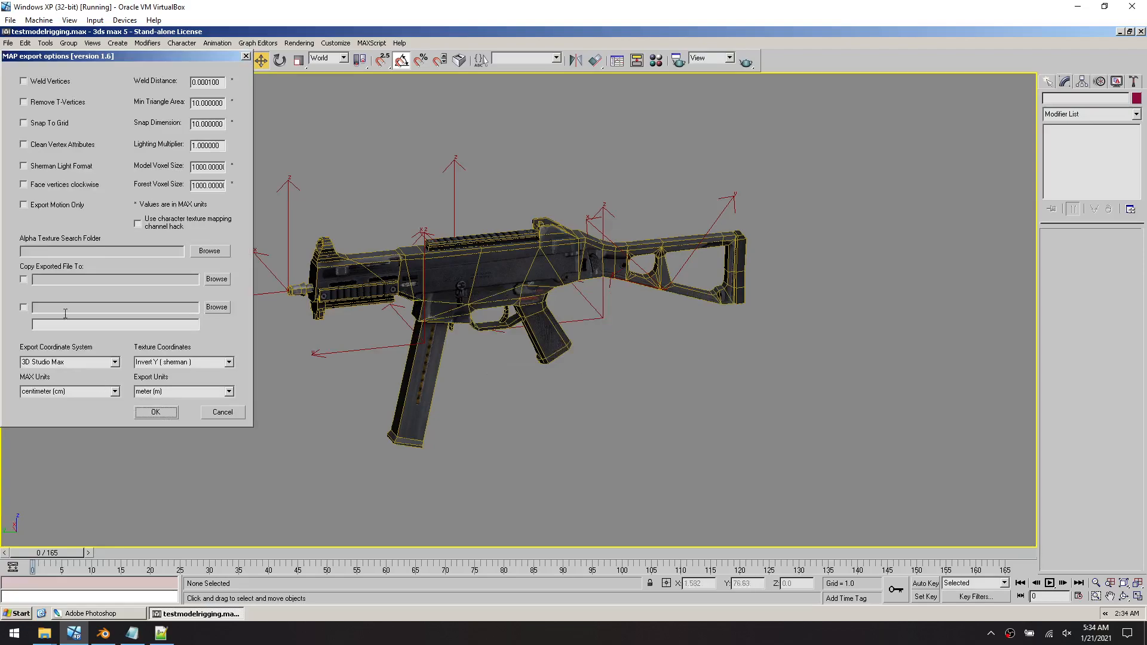
pyautogui.click(155, 412)
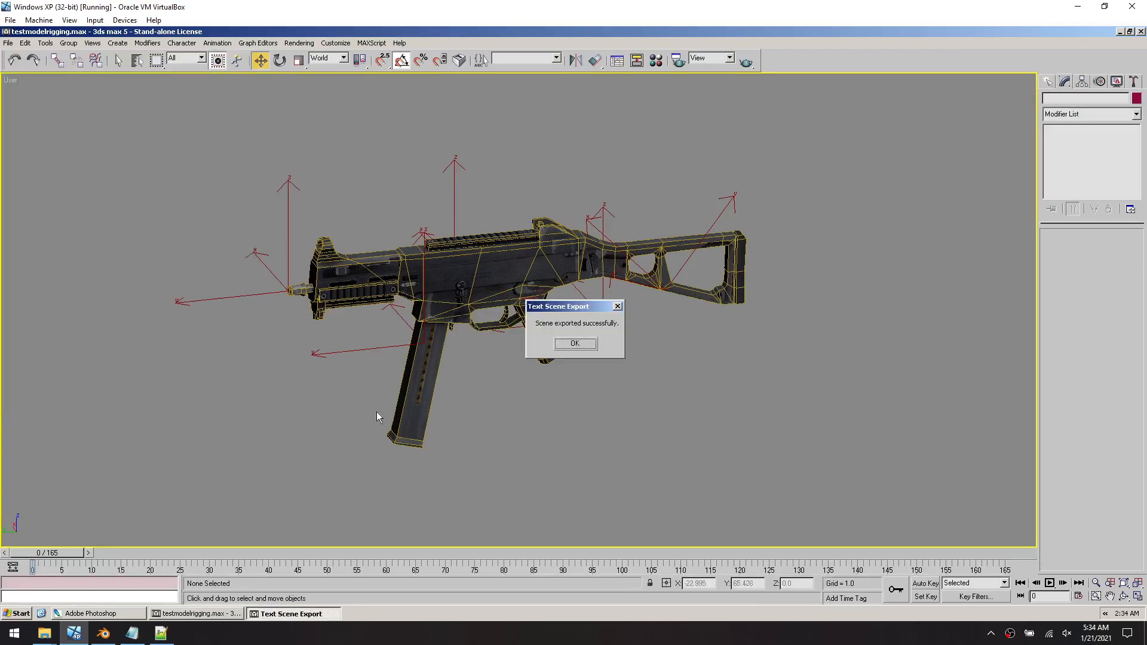
pyautogui.click(574, 344)
# Minimize the virtual machine and Blender, move the ump40 folder window aside, and close Notepad++
pyautogui.click(74, 634)
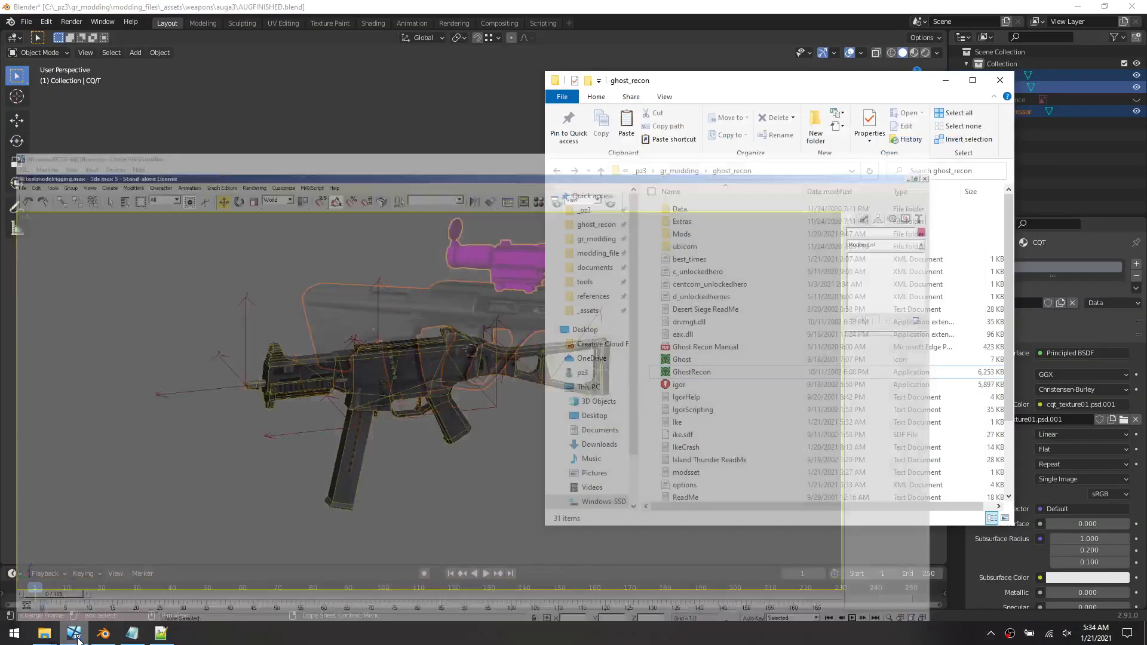
pyautogui.click(45, 637)
pyautogui.click(44, 637)
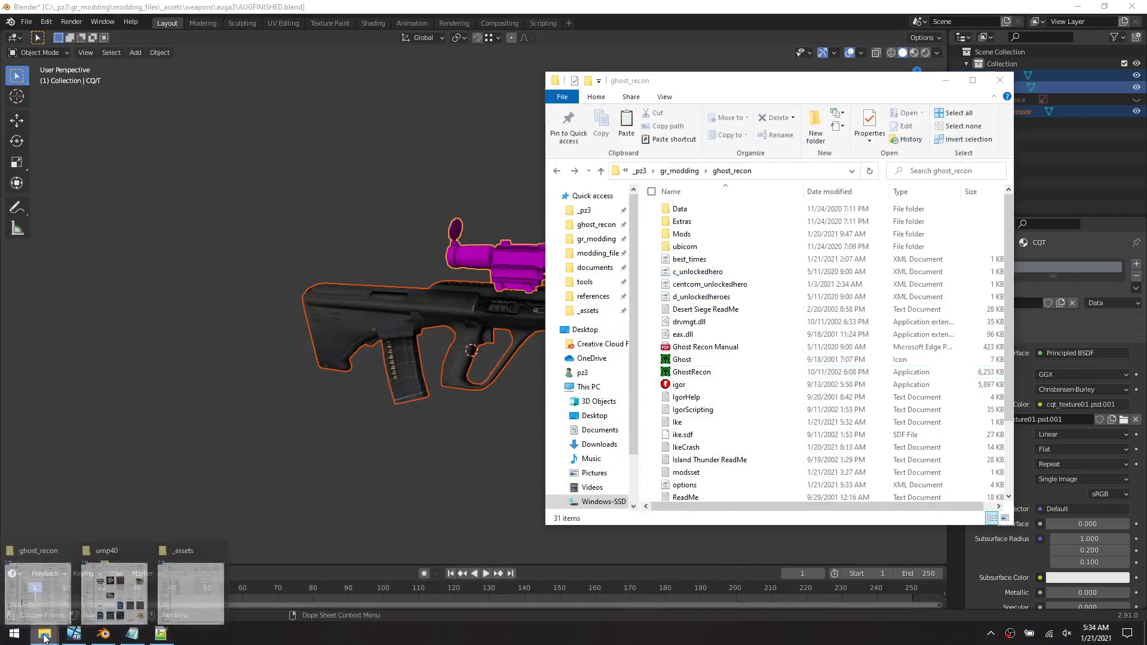
pyautogui.click(1077, 7)
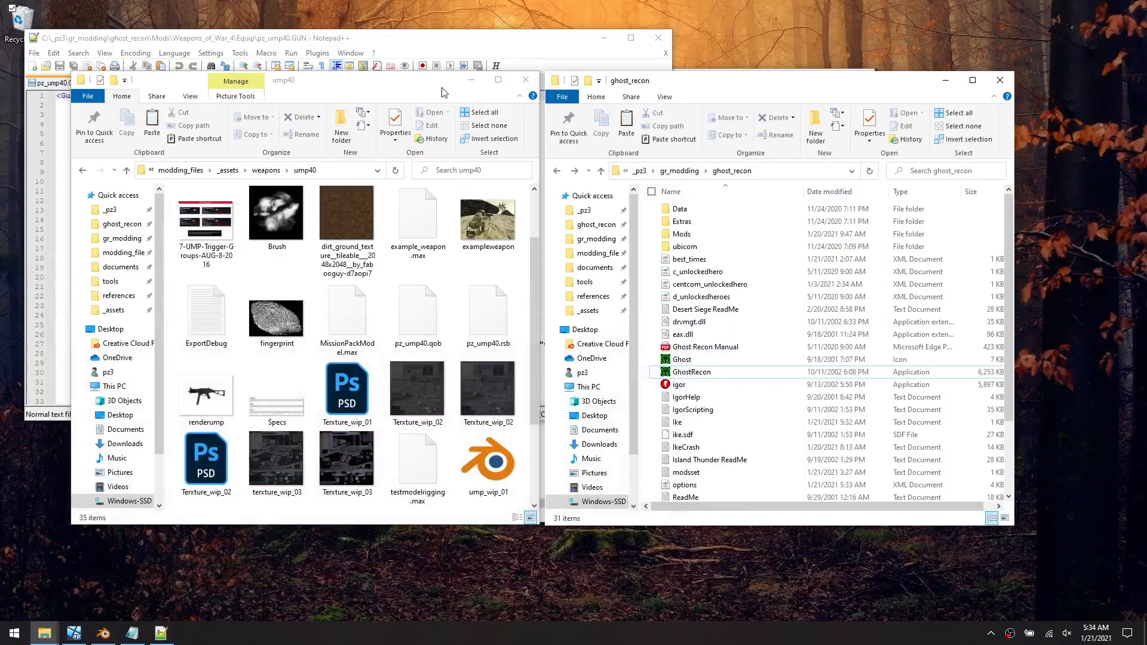
pyautogui.click(452, 92)
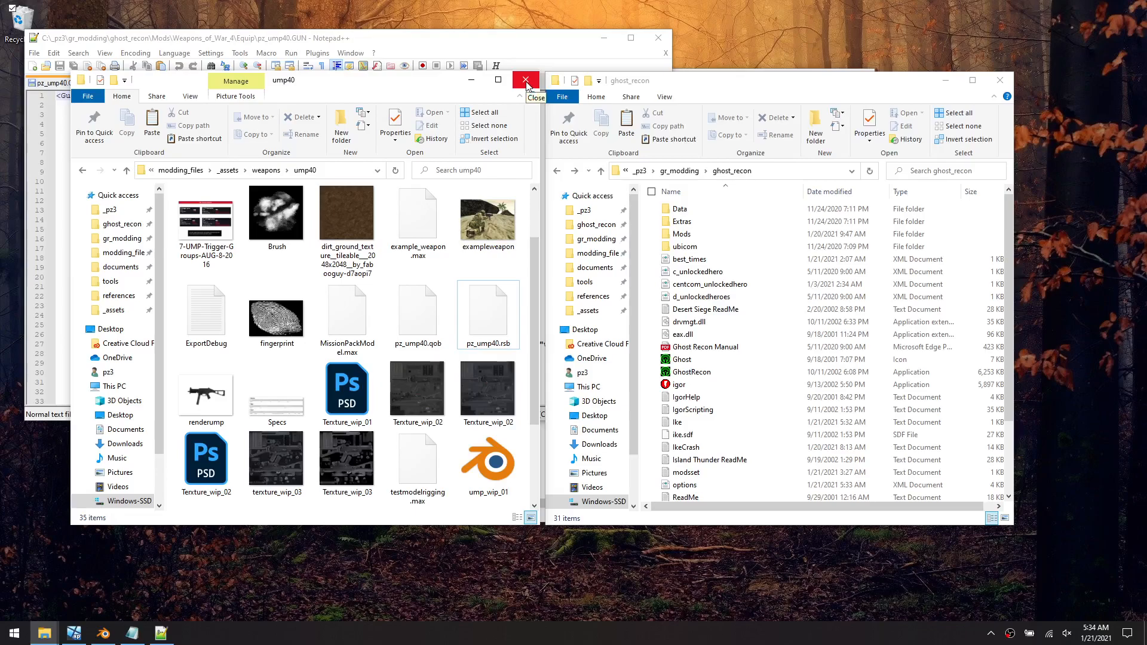
pyautogui.moveTo(435, 84); pyautogui.dragTo(687, 64)
pyautogui.click(551, 45)
pyautogui.click(658, 38)
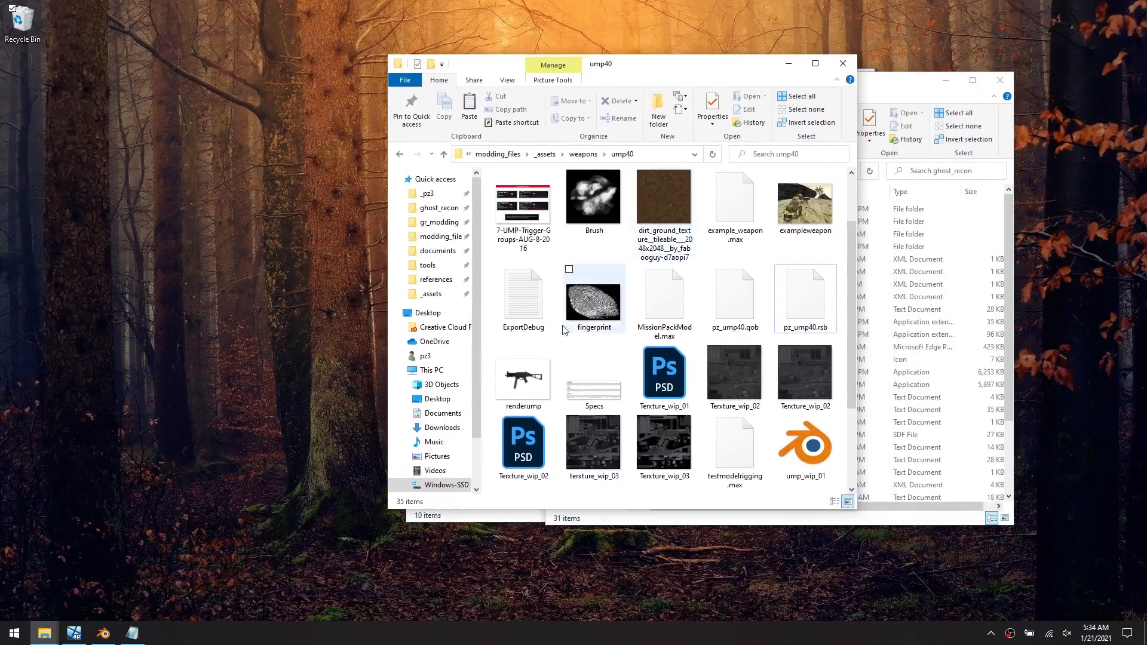
# Empty the Recycle Bin, permanently deleting the ExportDebug text file
pyautogui.rightClick(10, 25)
pyautogui.click(33, 51)
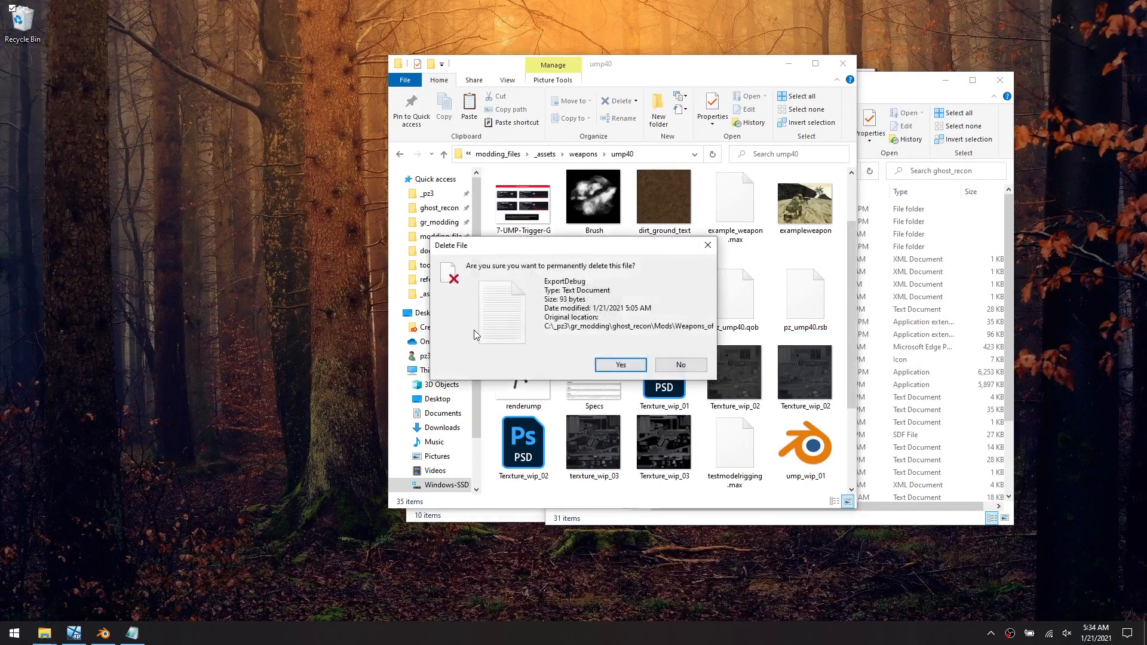
pyautogui.click(621, 365)
pyautogui.scroll(-2, 711, 379)
pyautogui.scroll(2, 710, 378)
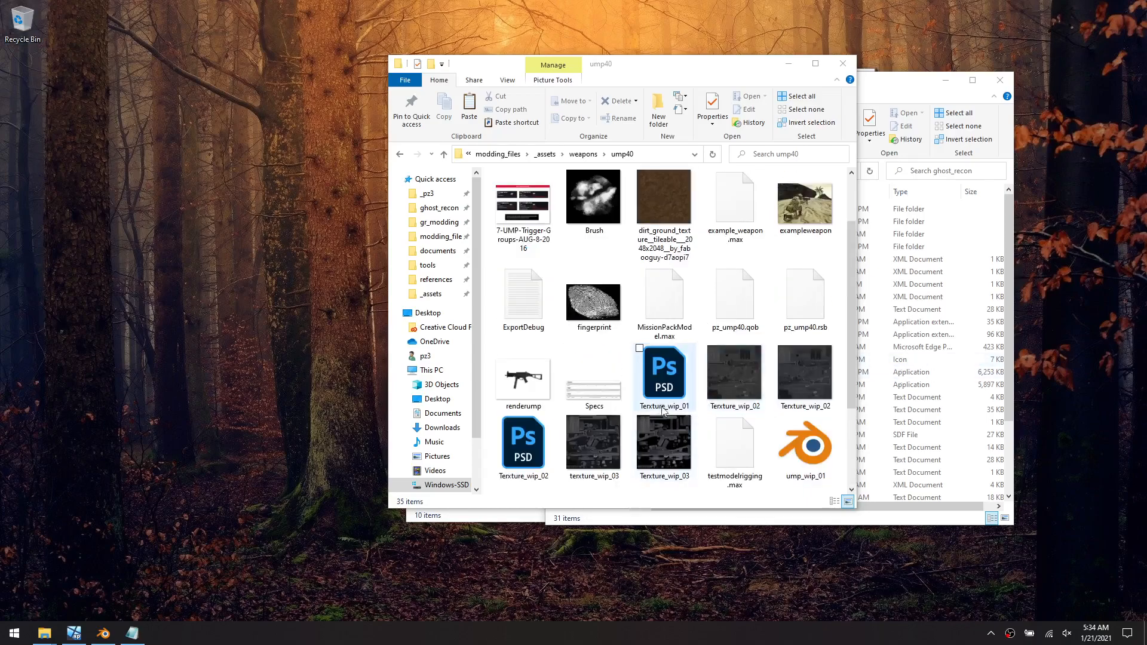
# Check the contents of Weapons_of_War_4 in ghost_recon's Mods folder and copy that mod folder to the desktop
pyautogui.click(890, 203)
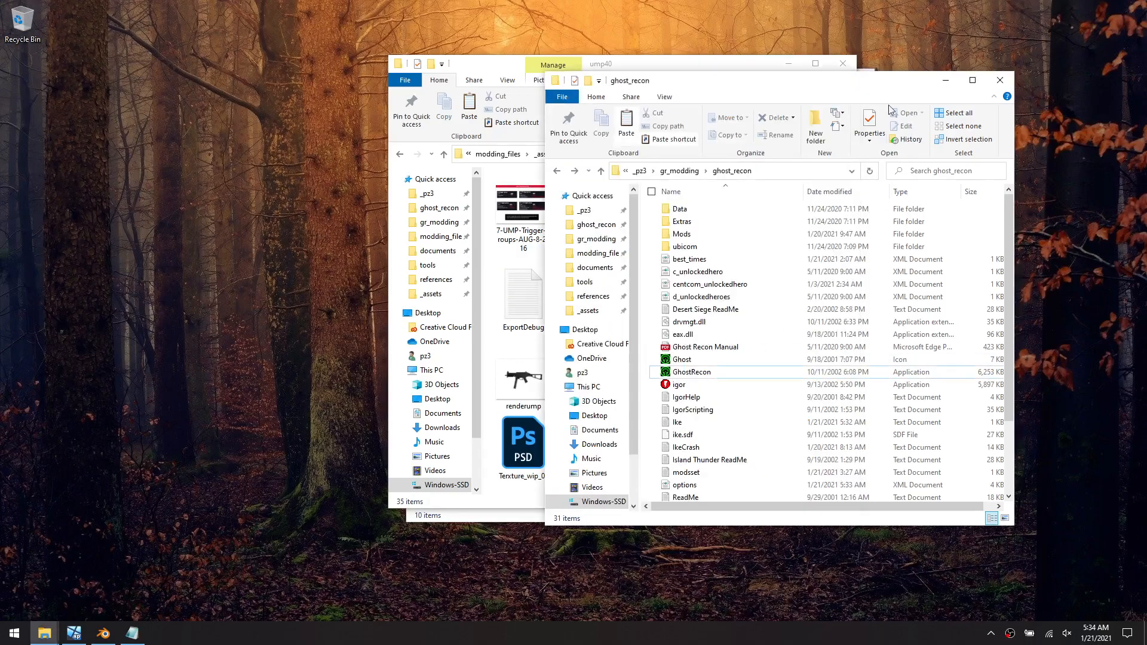
pyautogui.click(707, 237)
pyautogui.doubleClick(708, 238)
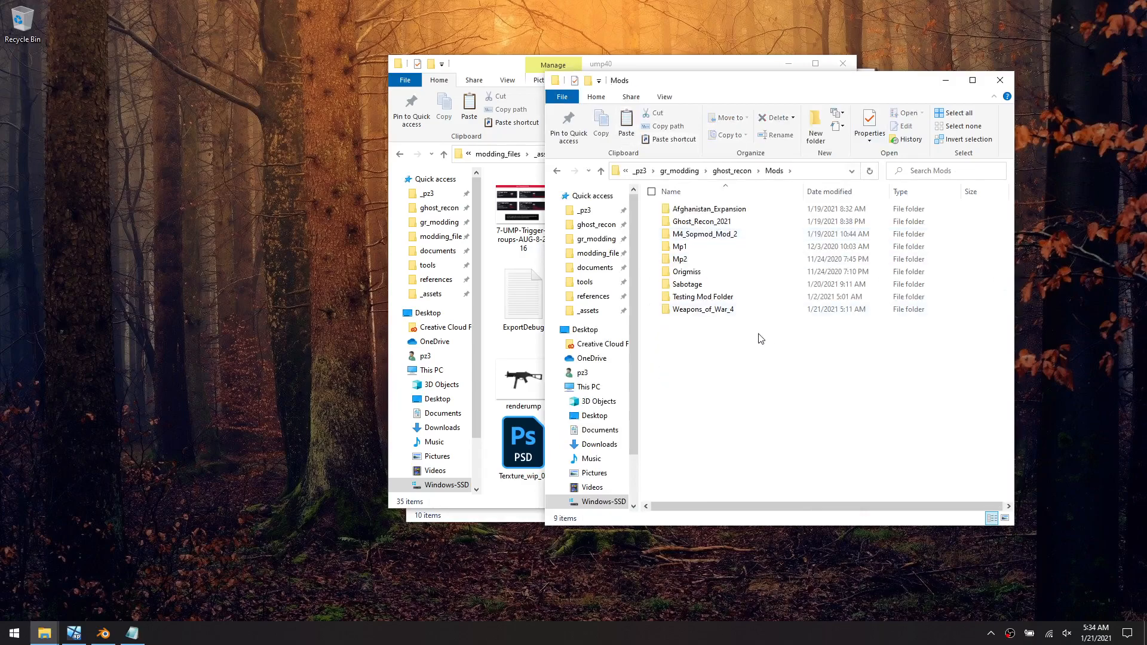
pyautogui.click(735, 312)
pyautogui.doubleClick(734, 315)
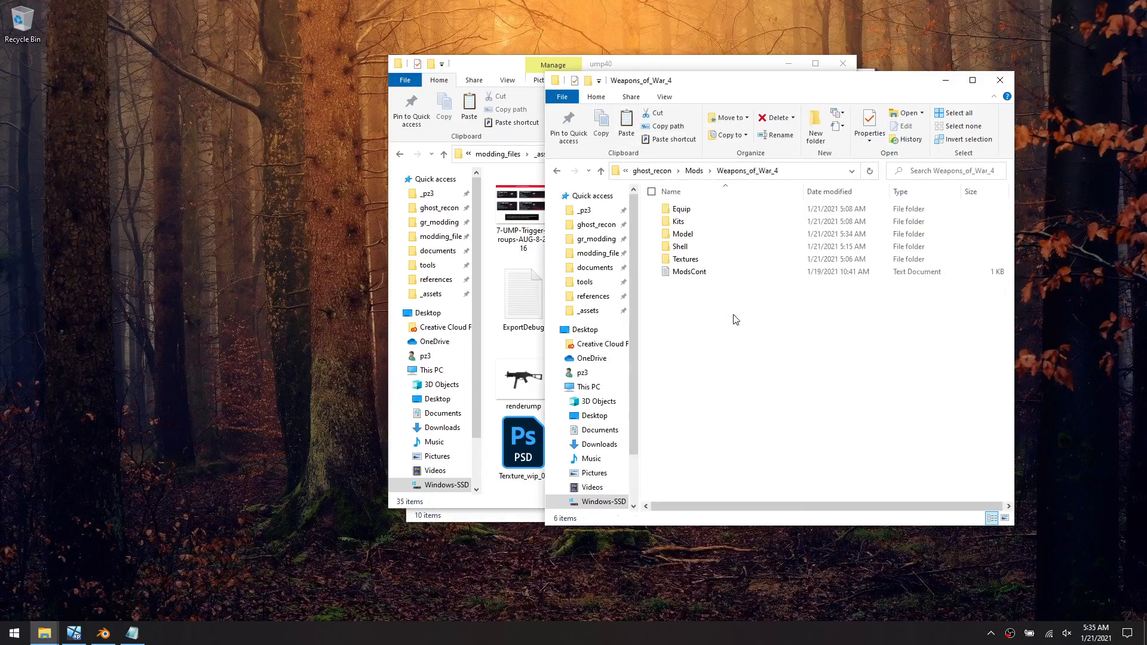
pyautogui.hotkey('alt', 'Left')
pyautogui.moveTo(711, 309); pyautogui.dragTo(239, 267, button='right')
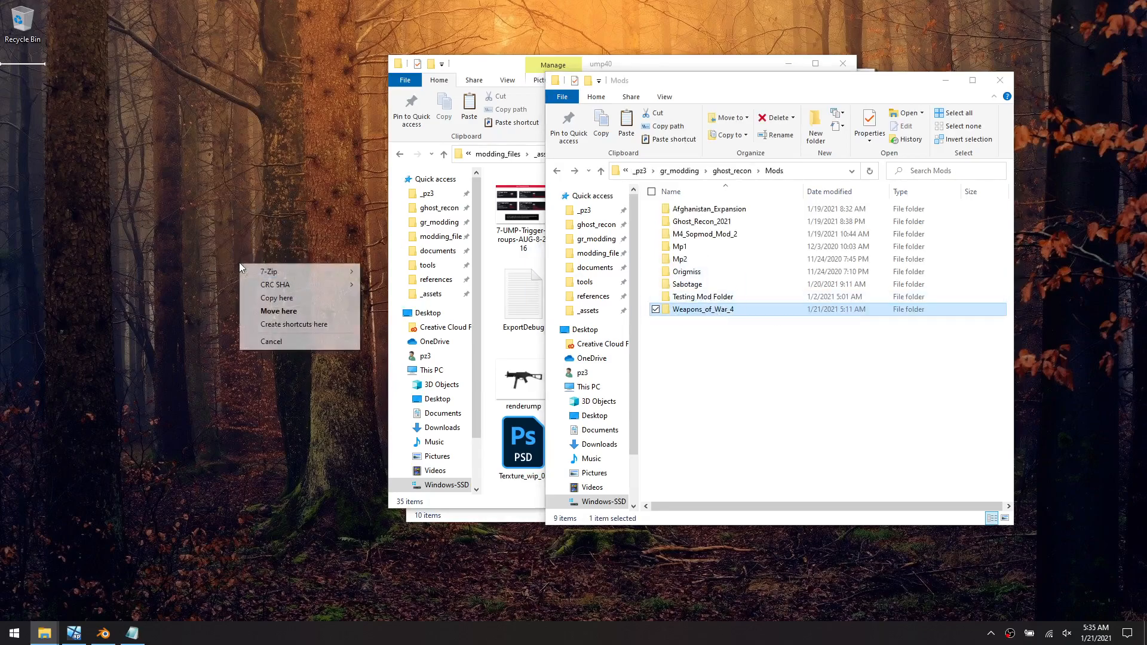
pyautogui.click(277, 297)
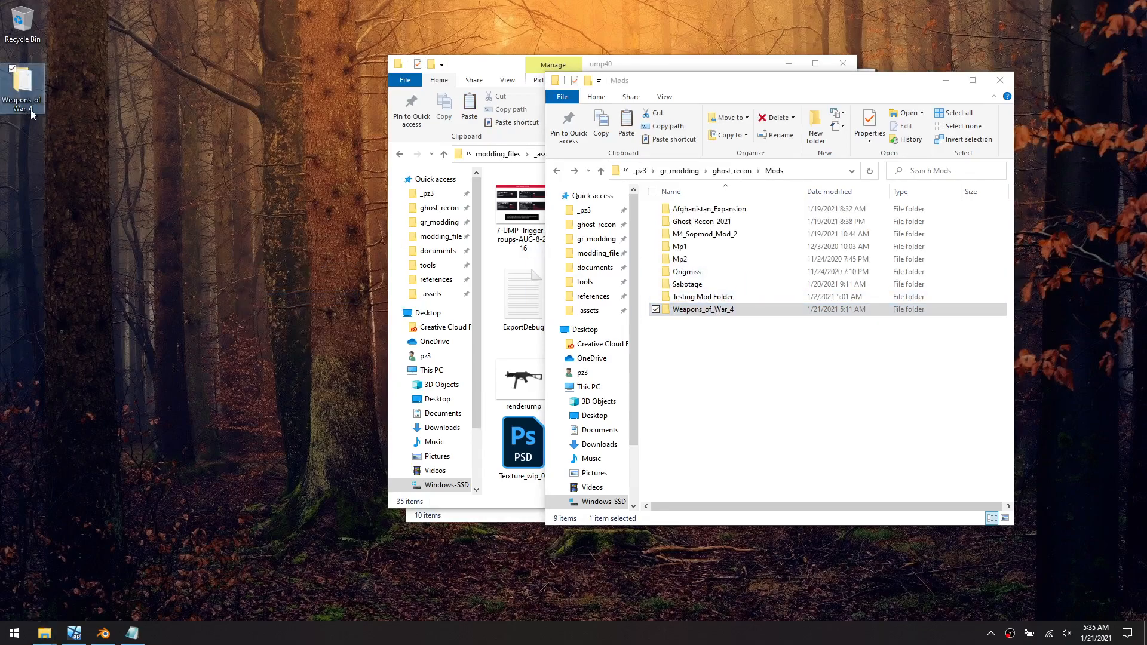
# Rename the desktop copy of the mod folder to weapons_mod
pyautogui.click(31, 110)
pyautogui.write('wa')
pyautogui.press('BackSpace')
pyautogui.write('eapons')
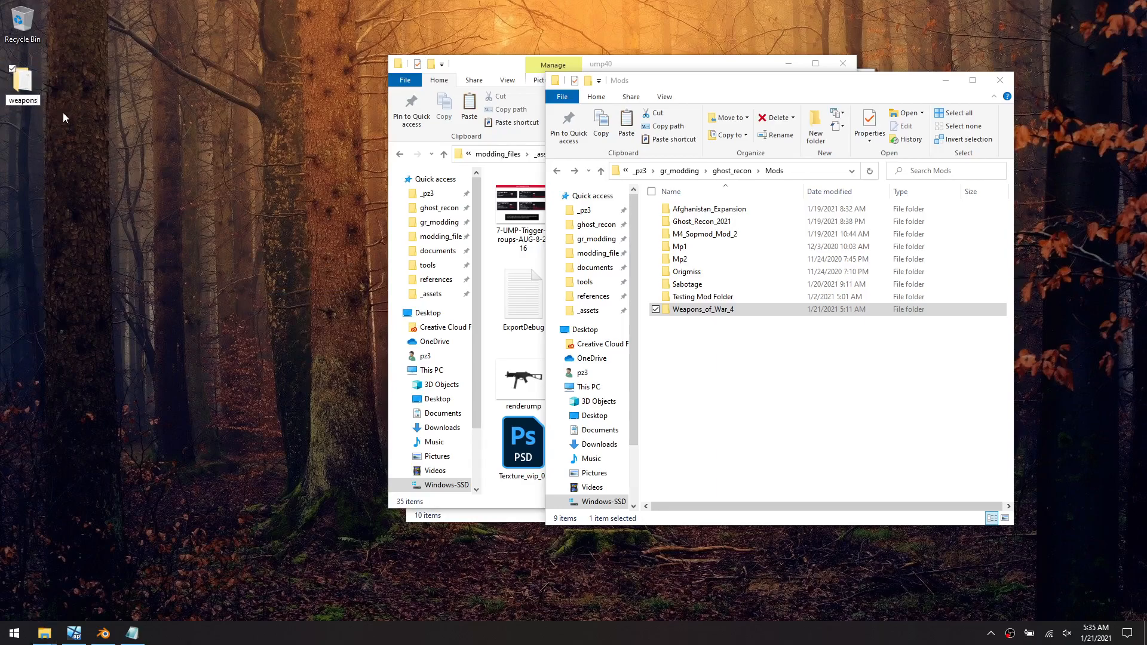
pyautogui.write('_mod')
pyautogui.press('Return')
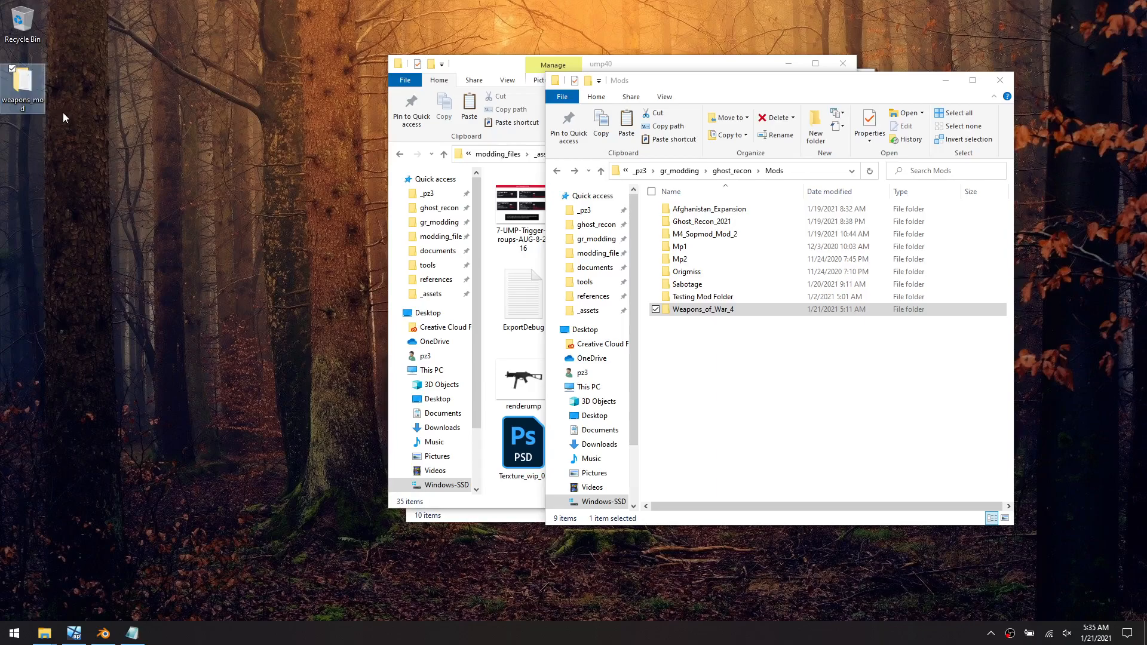
# Edit ModsCont in the desktop weapons_mod folder, setting NAME to "Weapons Mod" and AUTHOR to "yourname", and save it
pyautogui.doubleClick(38, 106)
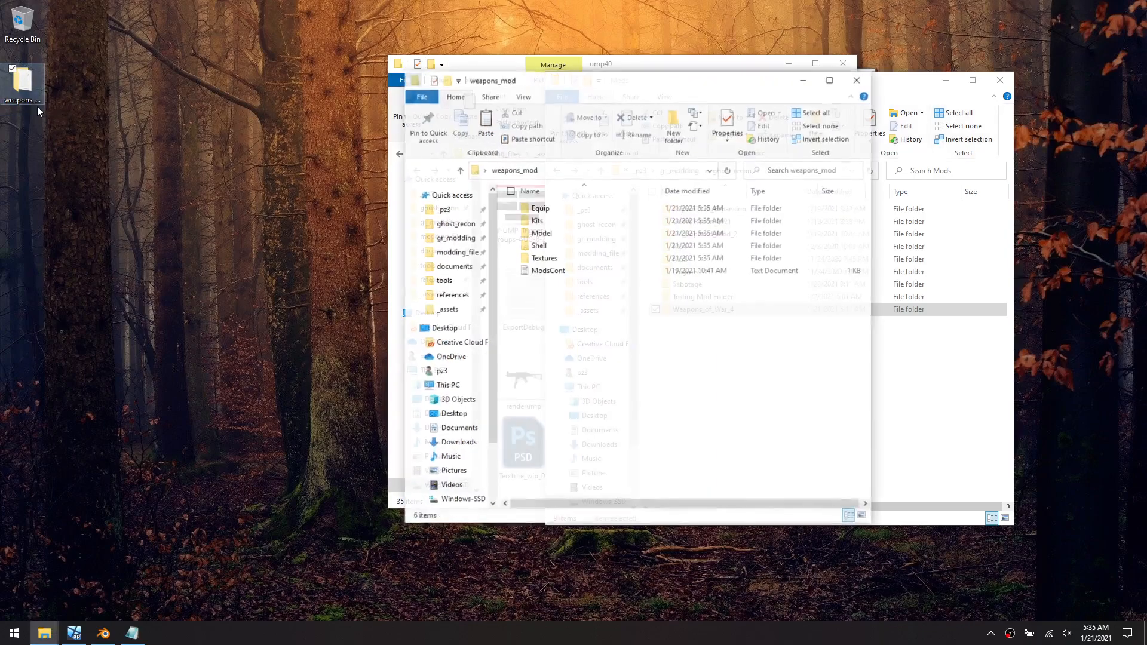
pyautogui.click(565, 272)
pyautogui.doubleClick(565, 271)
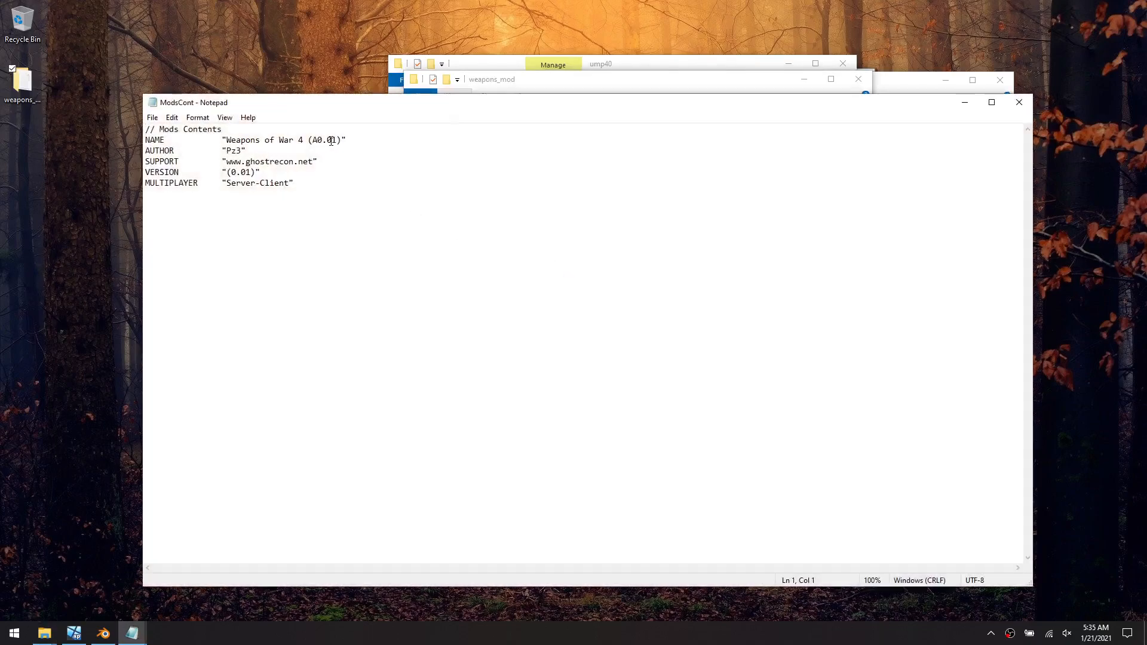
pyautogui.moveTo(343, 139); pyautogui.dragTo(230, 142)
pyautogui.write('Weapons')
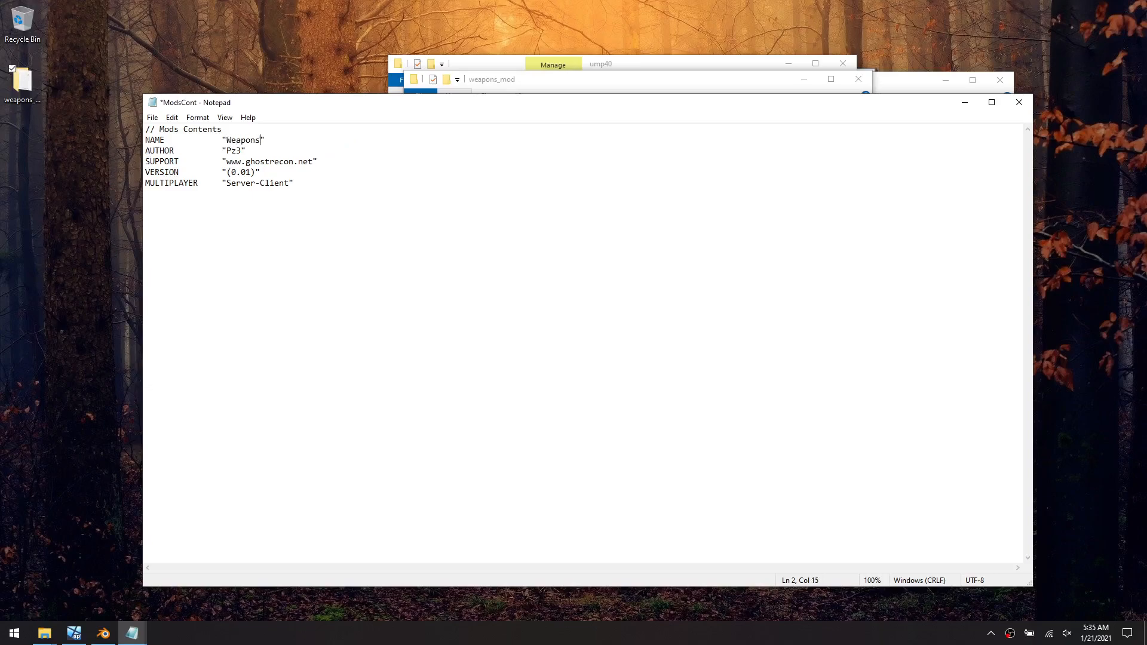
pyautogui.write(' Mod')
pyautogui.click(242, 150)
pyautogui.click(153, 118)
pyautogui.click(185, 172)
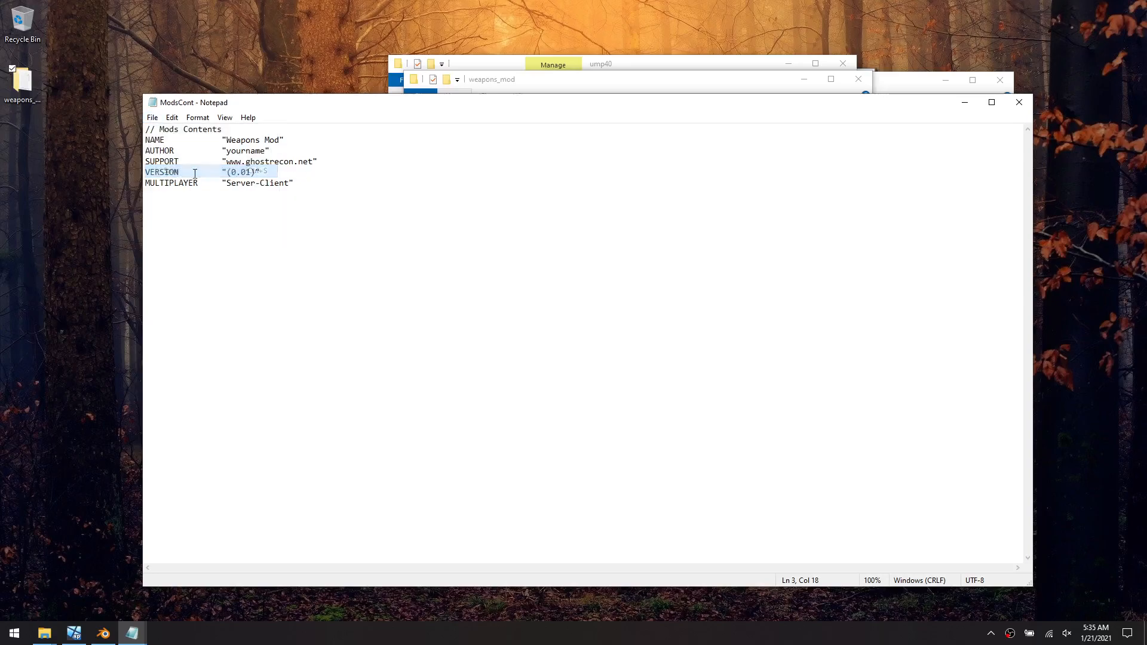
pyautogui.click(1019, 102)
pyautogui.doubleClick(18, 105)
pyautogui.doubleClick(19, 98)
pyautogui.click(19, 95)
pyautogui.doubleClick(20, 96)
pyautogui.click(209, 264)
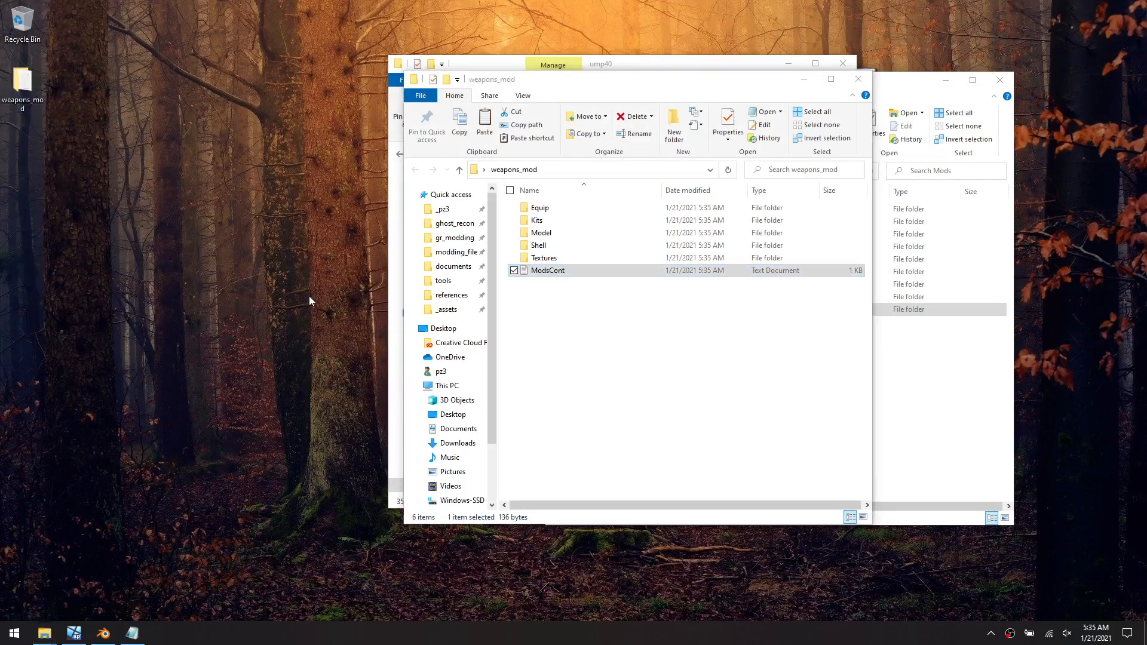
# Switch to 3ds Max in the virtual machine and re-export the scene over pz_ump40.qob in Weapons_of_War_4's Model folder
pyautogui.click(73, 633)
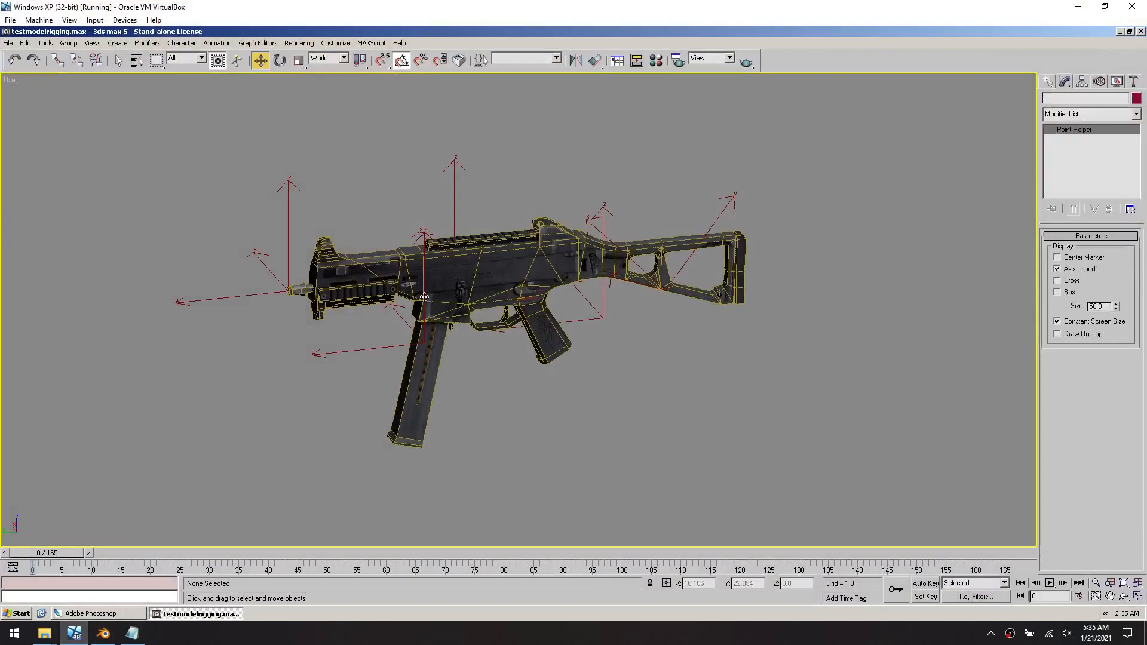
pyautogui.click(526, 425)
pyautogui.click(7, 43)
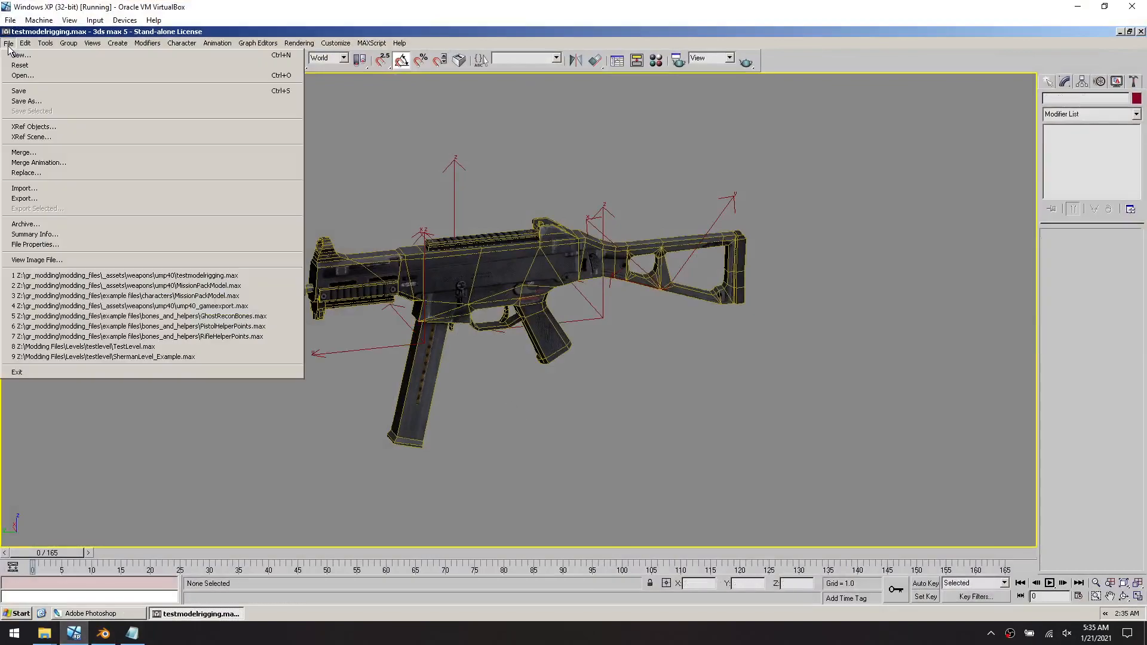
pyautogui.click(61, 200)
pyautogui.doubleClick(94, 90)
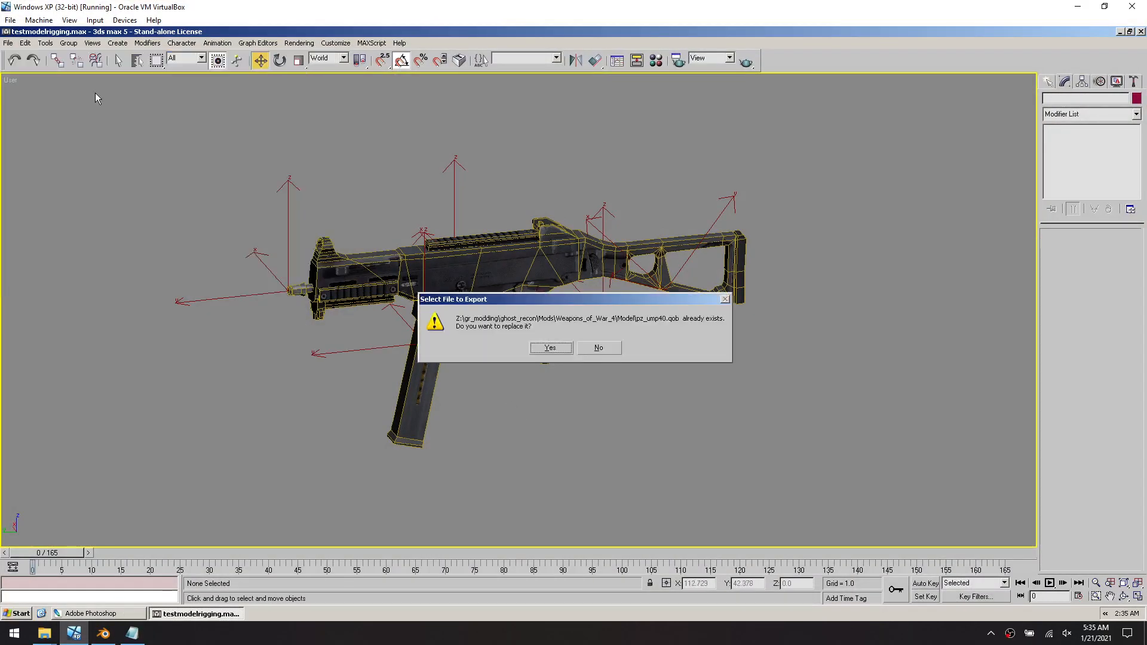
pyautogui.click(548, 351)
pyautogui.click(162, 413)
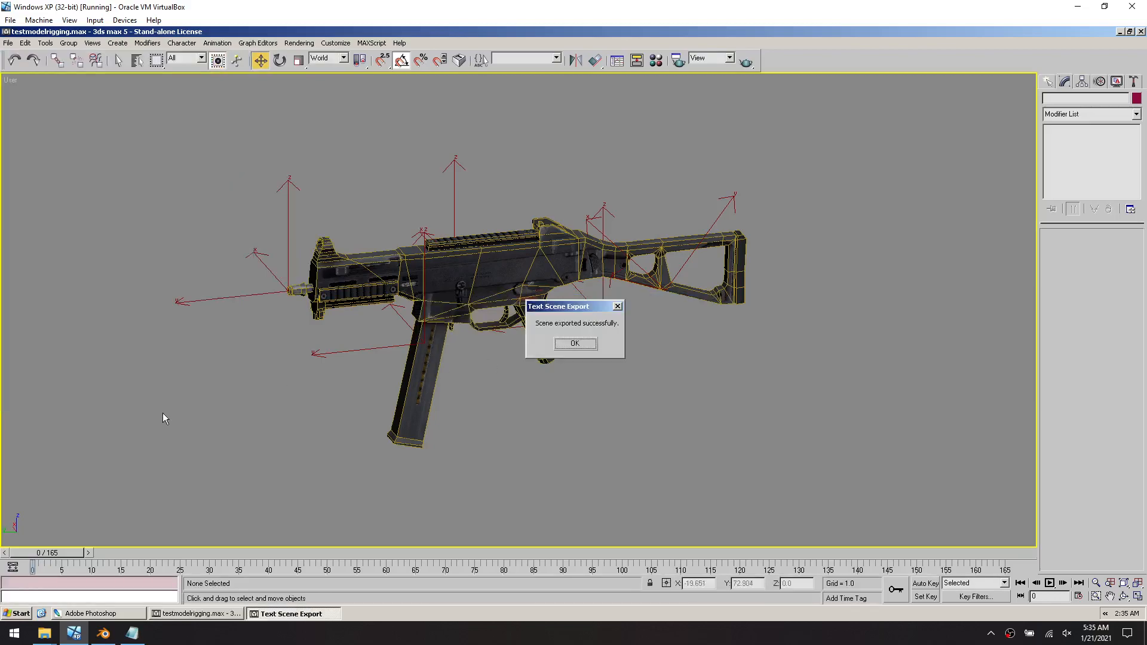
pyautogui.click(565, 347)
pyautogui.click(73, 633)
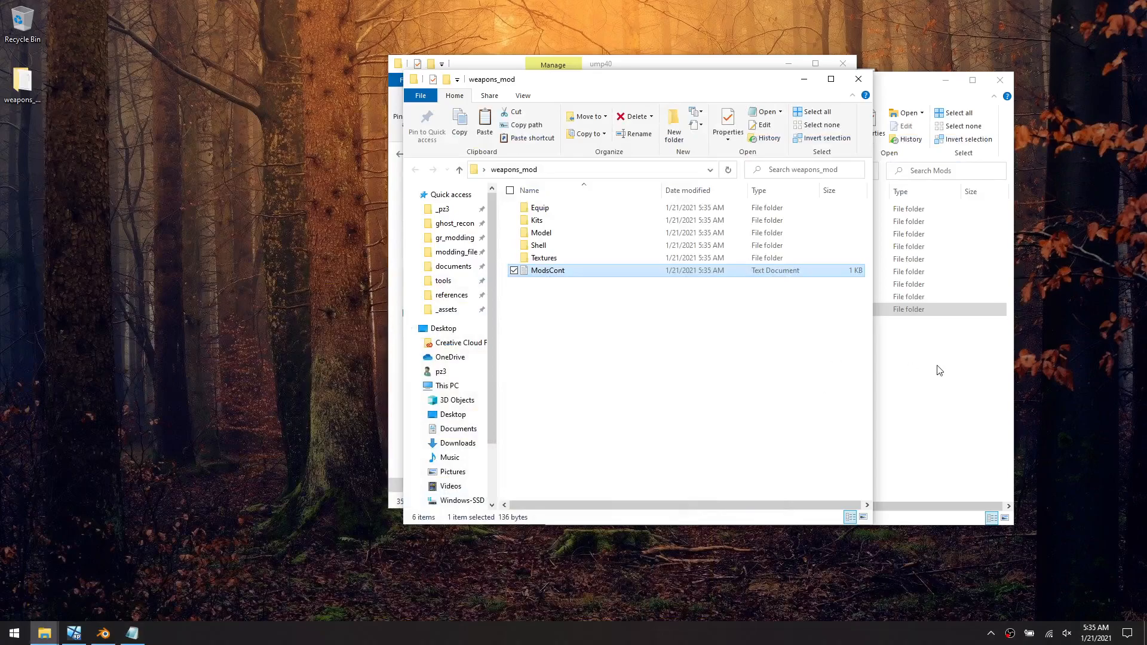
# Copy pz_ump40.qob from Weapons_of_War_4's Model folder into the desktop weapons_mod's Model folder, replacing the existing file
pyautogui.click(859, 79)
pyautogui.doubleClick(693, 309)
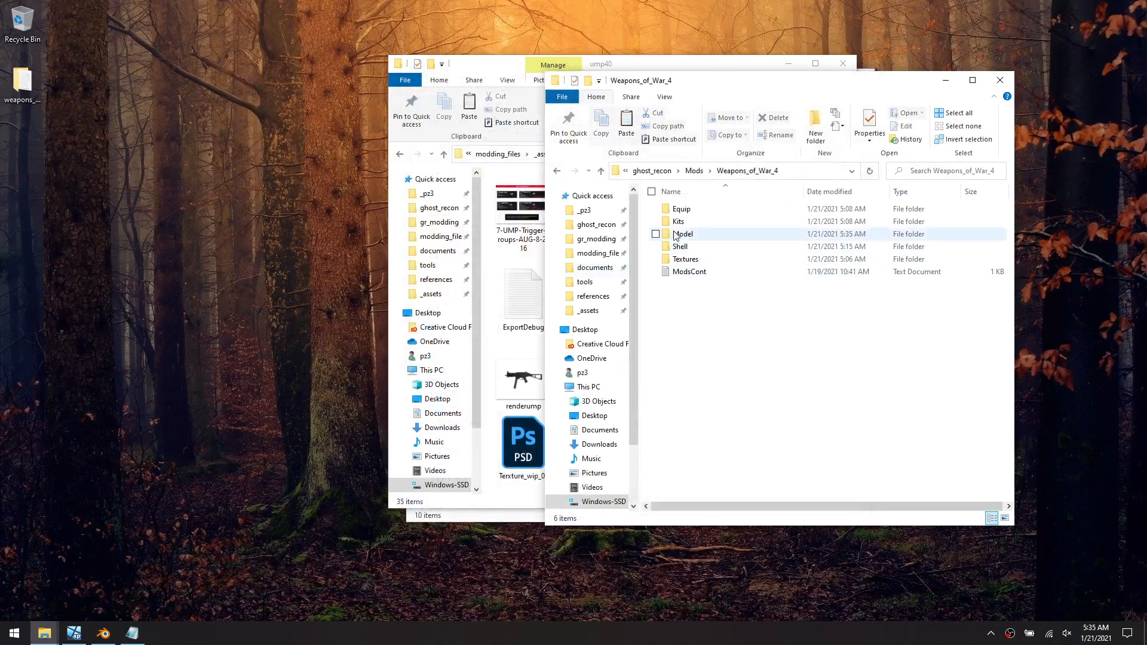
pyautogui.doubleClick(687, 235)
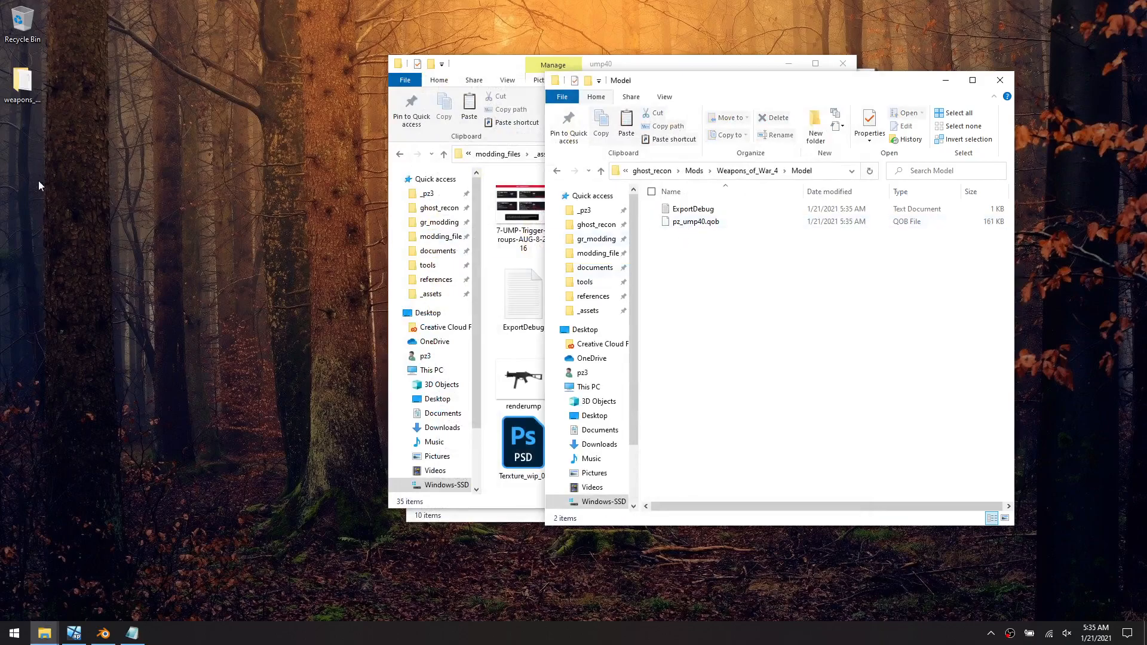
pyautogui.doubleClick(22, 82)
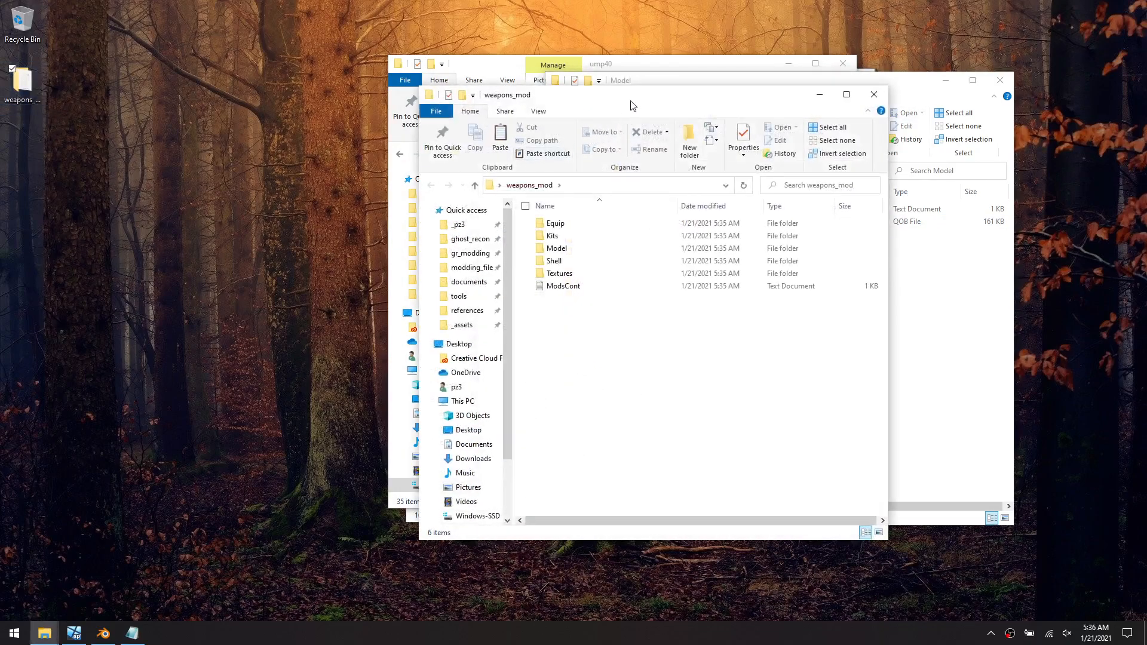
pyautogui.moveTo(633, 106); pyautogui.dragTo(259, 102)
pyautogui.doubleClick(185, 244)
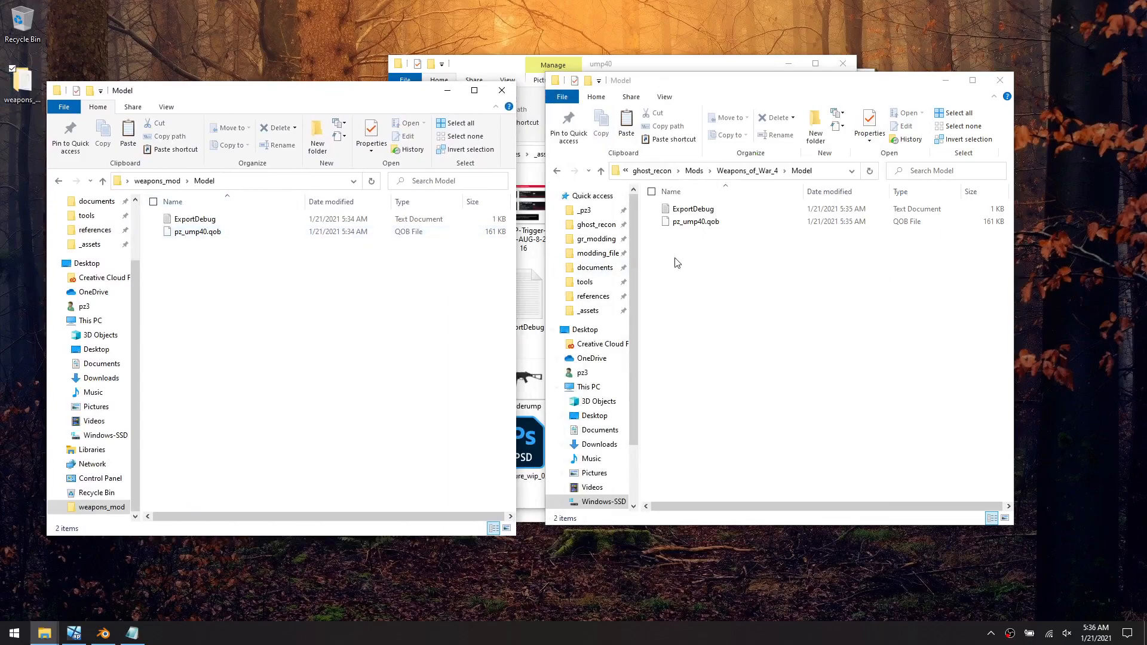
pyautogui.moveTo(684, 222); pyautogui.dragTo(315, 297, button='right')
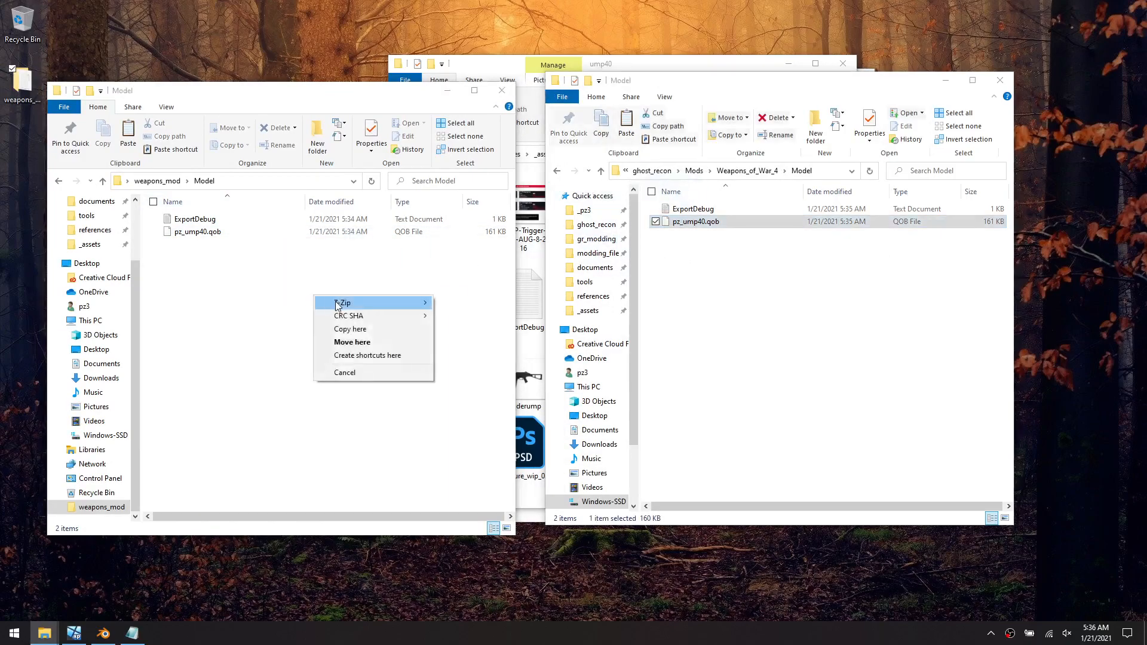
pyautogui.click(350, 329)
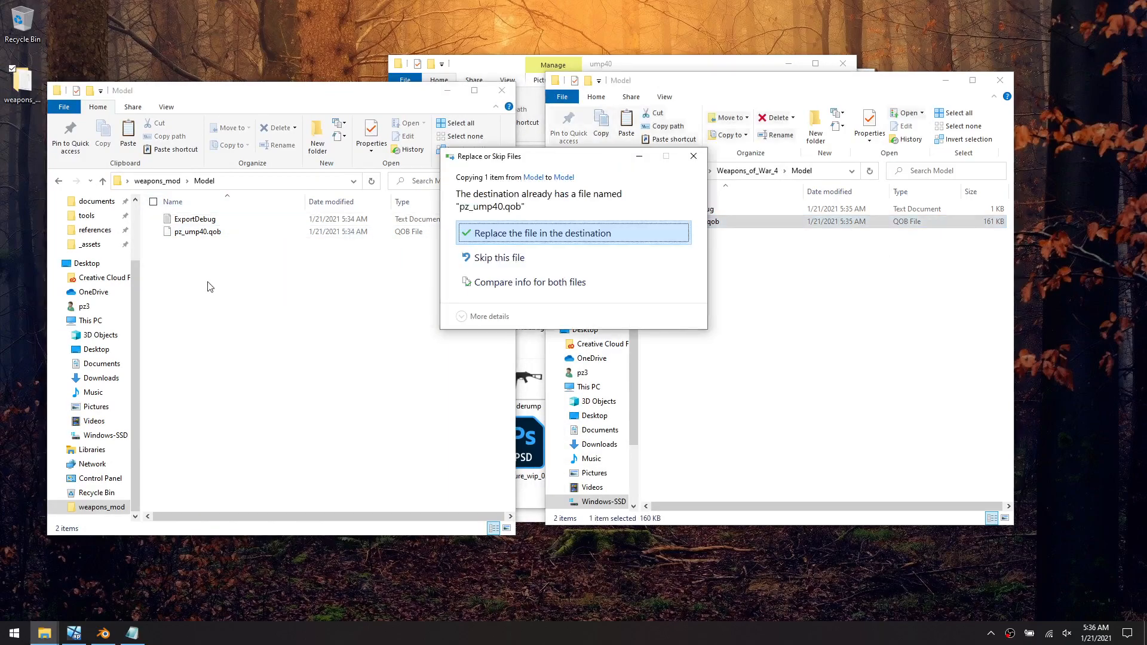
pyautogui.click(524, 242)
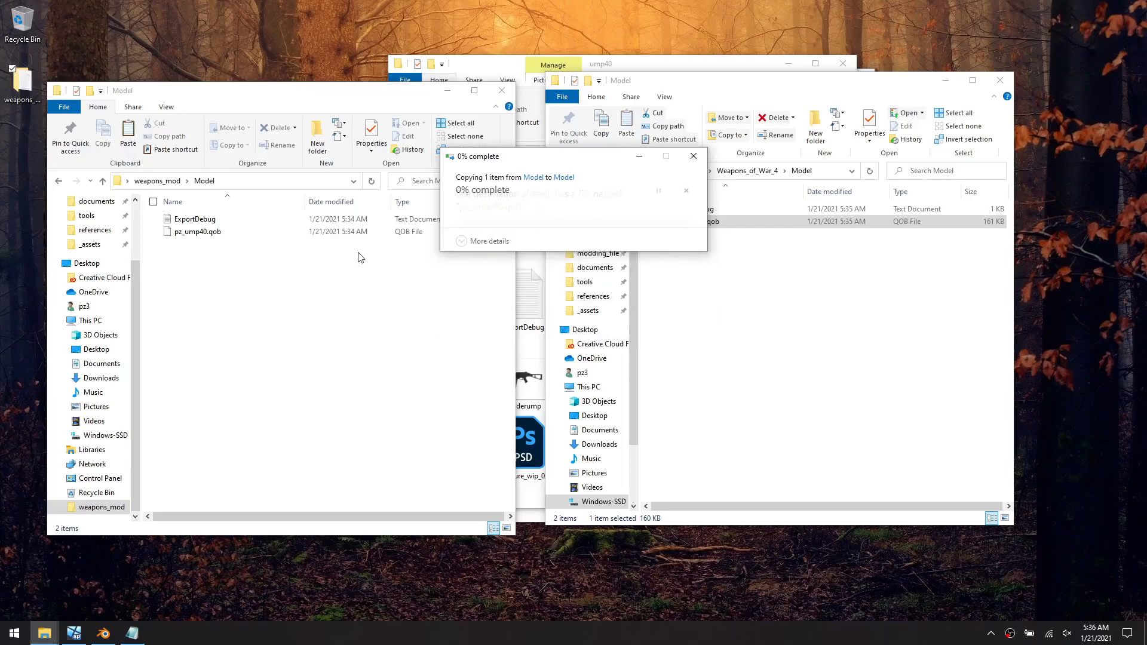
# Delete the ExportDebug text file from weapons_mod's Model folder and close that folder window
pyautogui.click(201, 220)
pyautogui.press('Delete')
pyautogui.press('BackSpace')
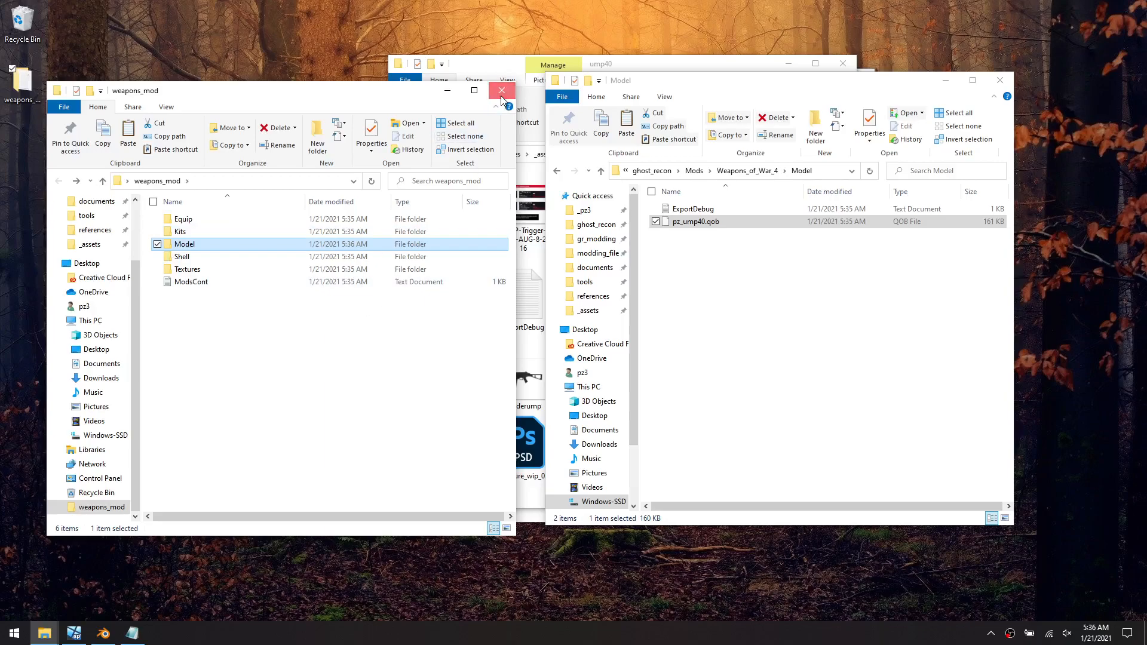
pyautogui.click(500, 95)
# Create a new folder on the desktop named weapon_example
pyautogui.rightClick(141, 257)
pyautogui.moveTo(129, 385)
pyautogui.click(199, 388)
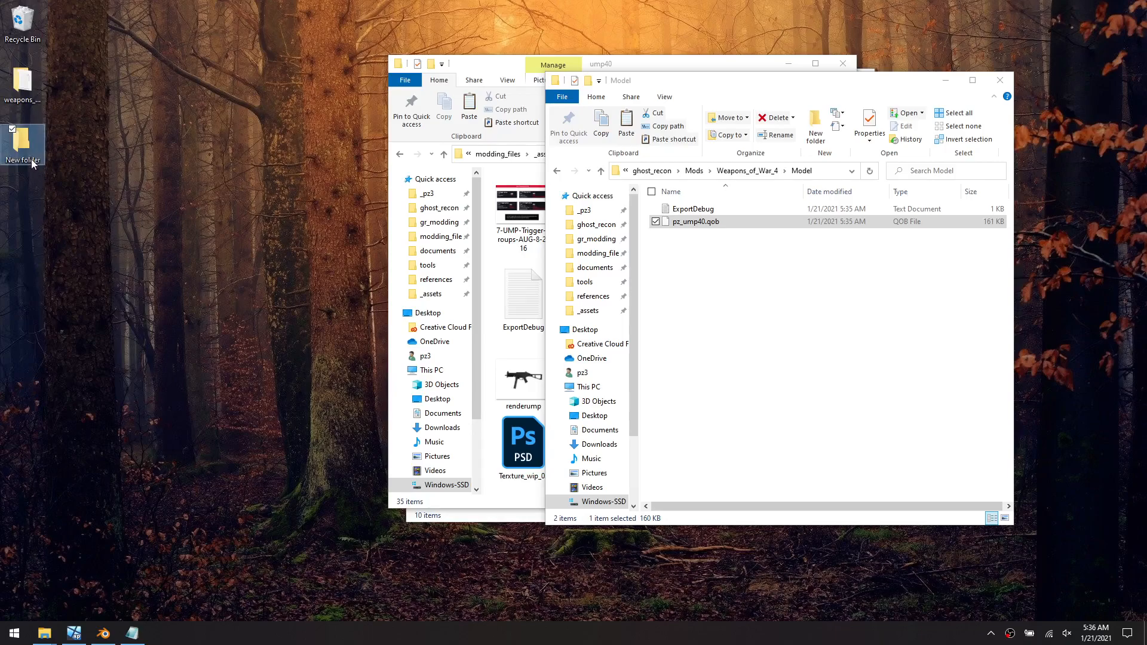
pyautogui.write('weap')
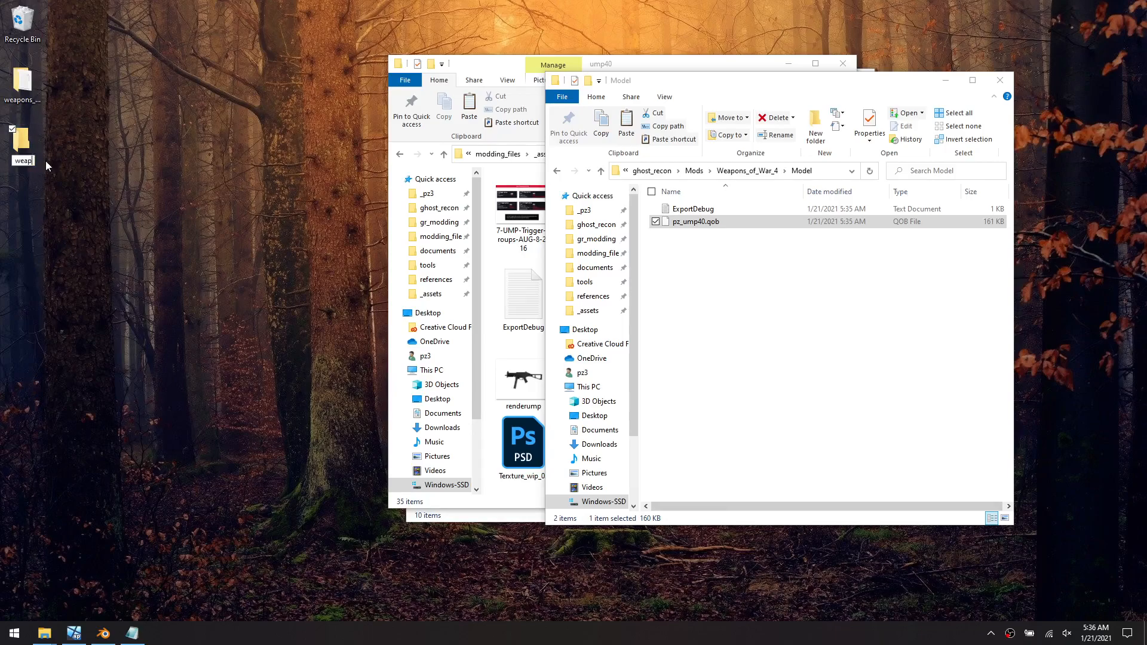
pyautogui.write('on_example')
pyautogui.press('Return')
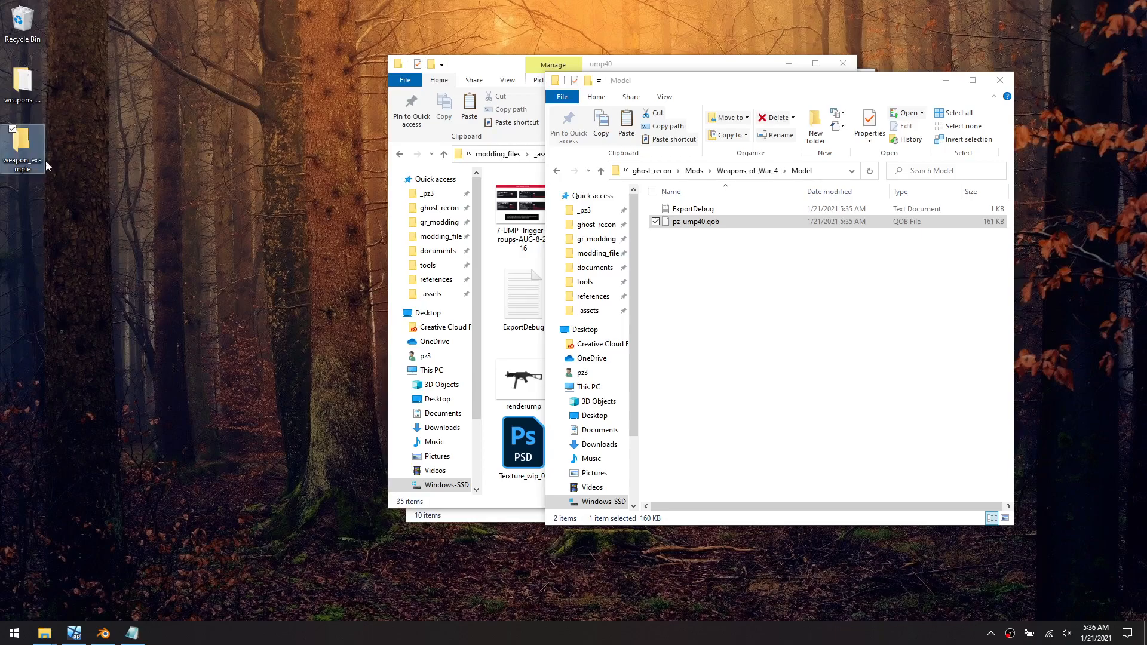
# Move the weapons_mod folder into the weapon_example folder on the desktop
pyautogui.click(32, 173)
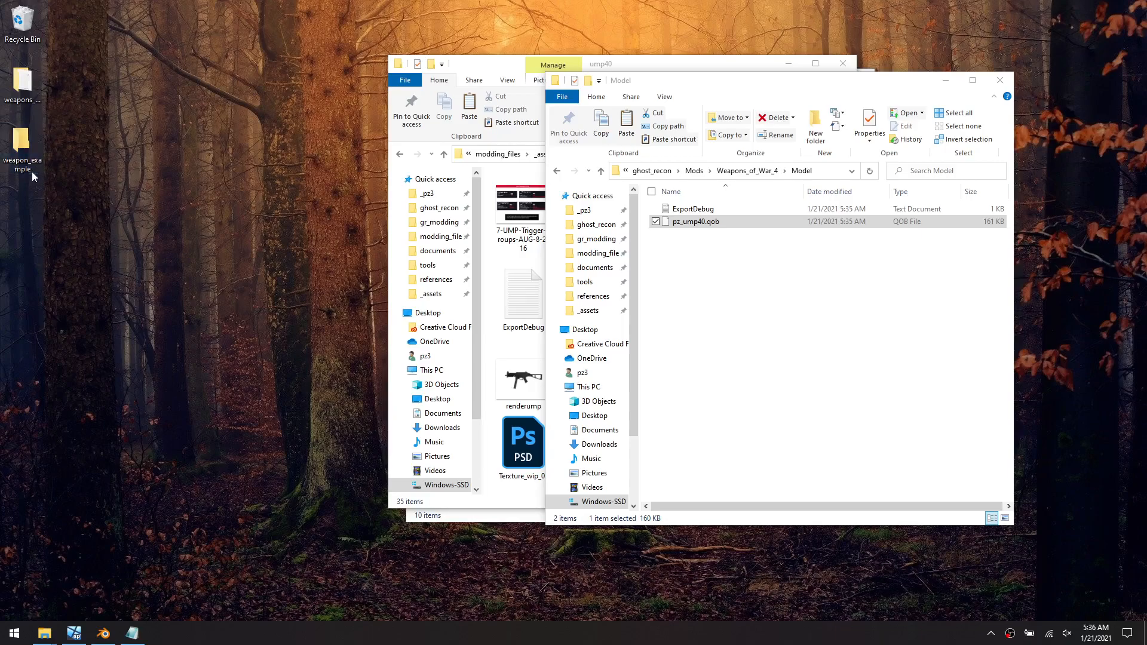
pyautogui.click(34, 98)
pyautogui.moveTo(34, 99); pyautogui.dragTo(24, 138)
# Check the contents of weapon_example and its weapons_mod subfolder, and close the folder window
pyautogui.doubleClick(25, 87)
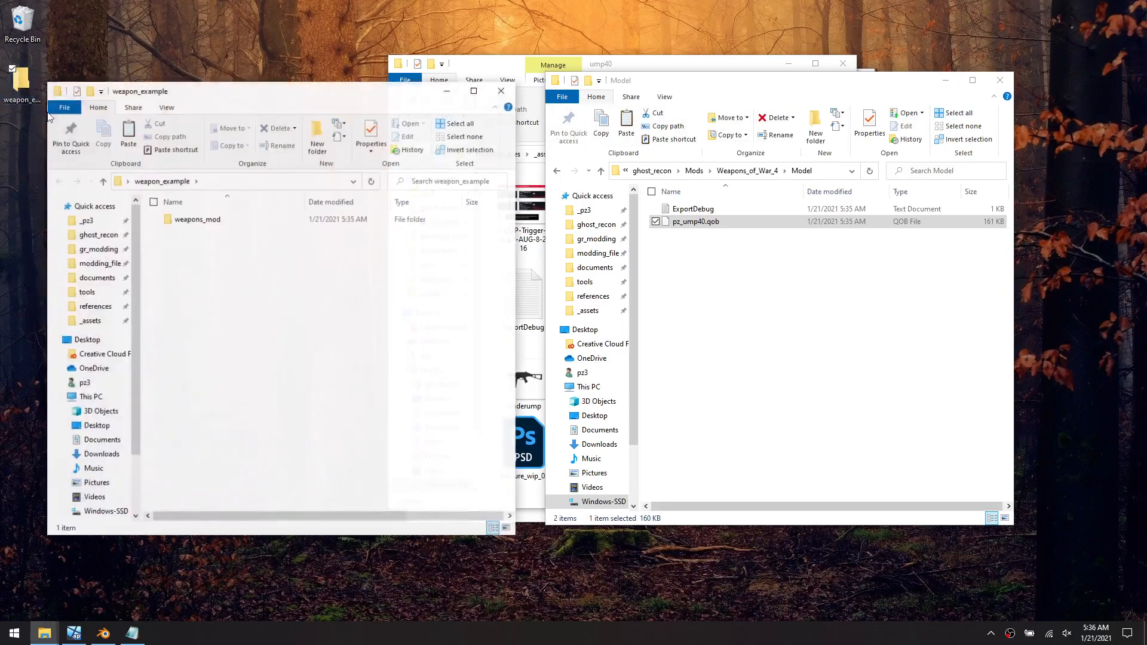
pyautogui.rightClick(268, 293)
pyautogui.moveTo(236, 465)
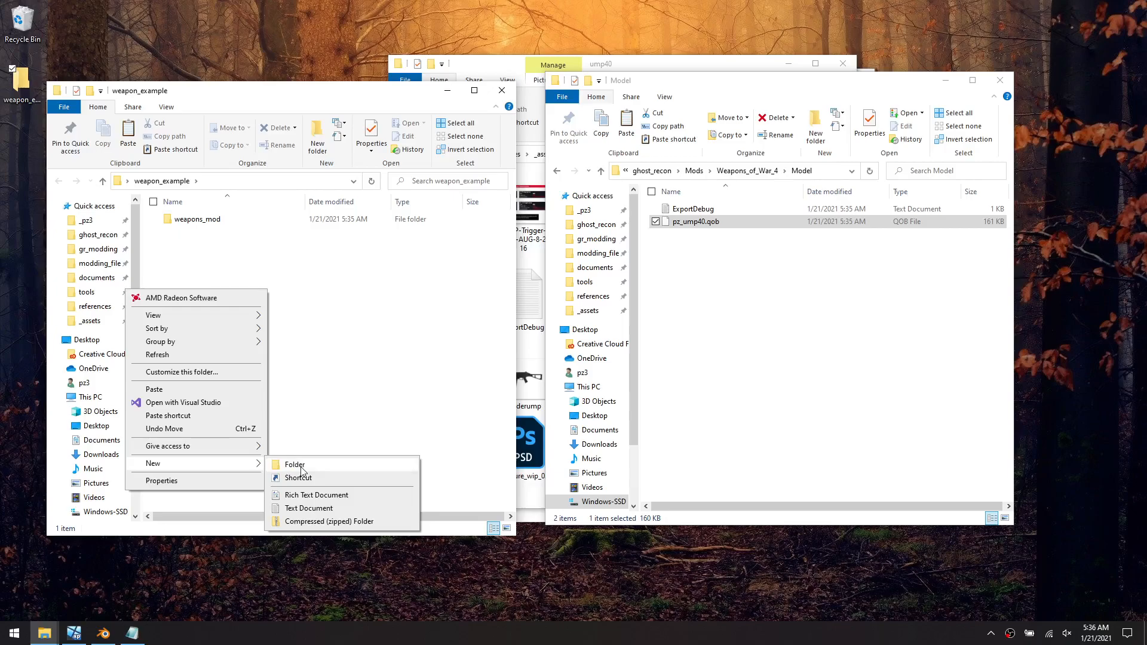
pyautogui.click(306, 396)
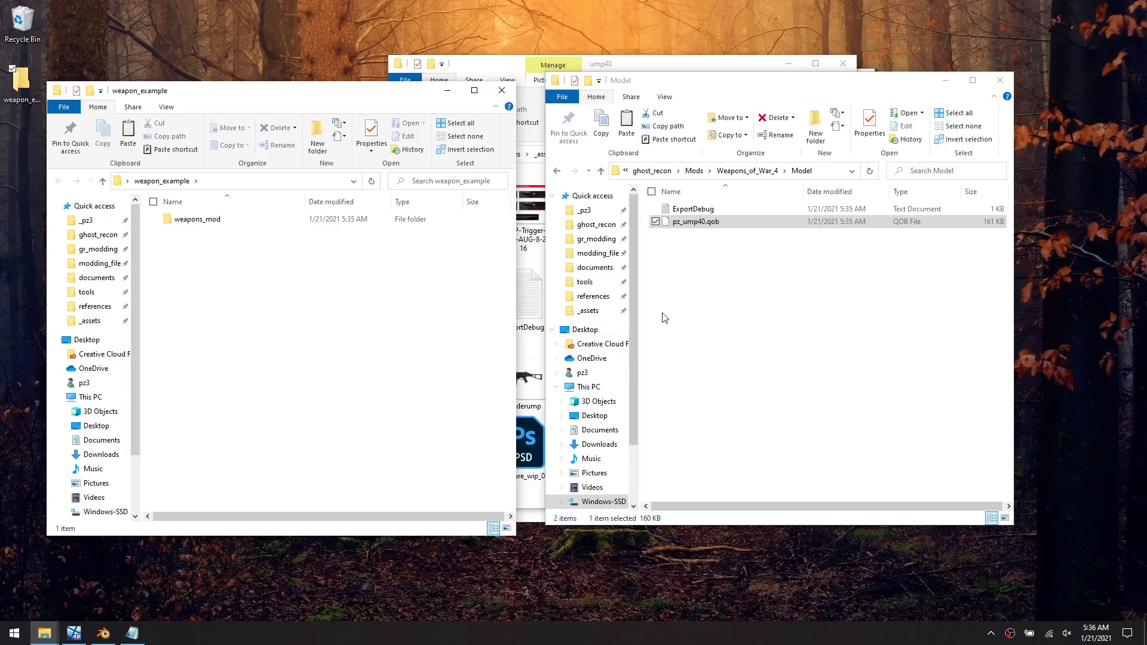
pyautogui.click(682, 265)
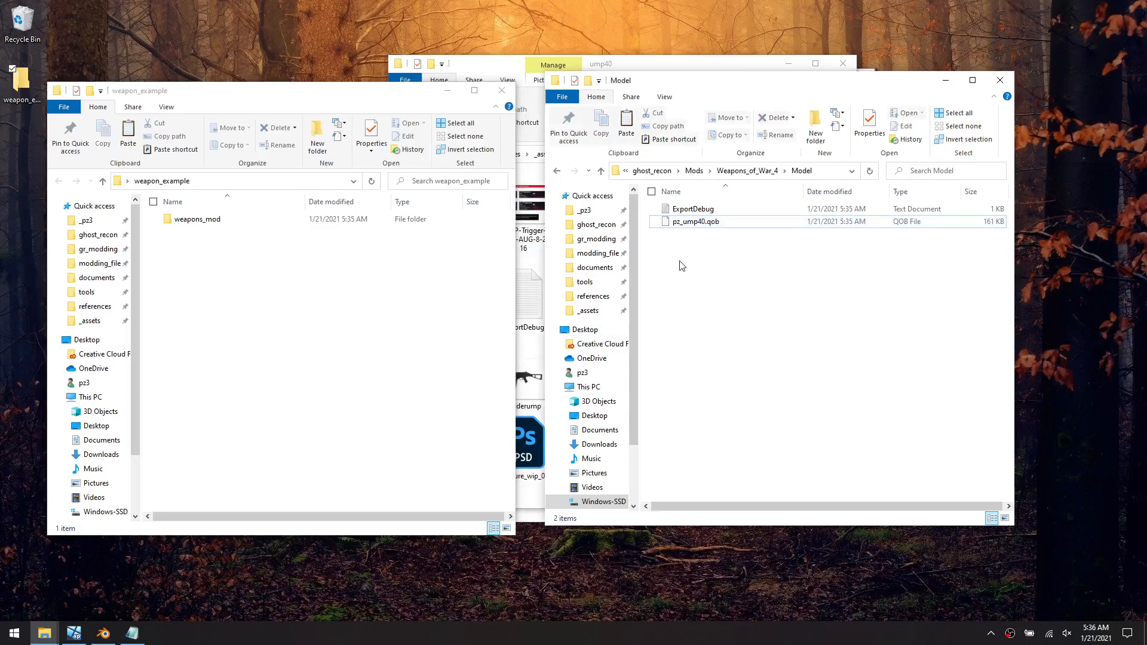
pyautogui.doubleClick(198, 223)
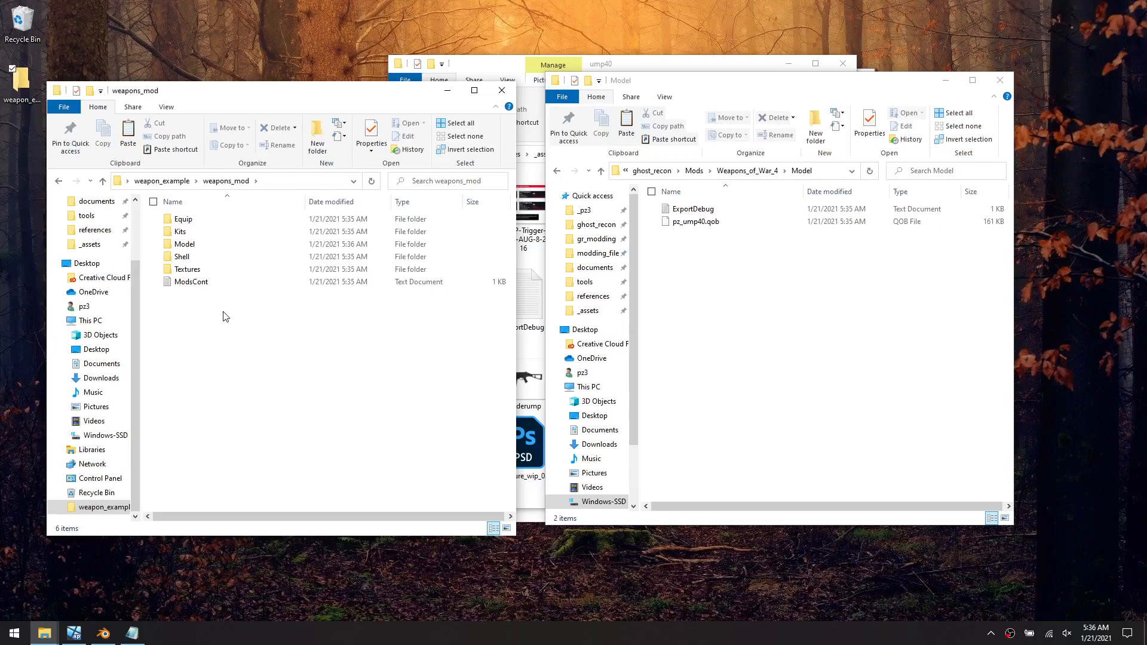
pyautogui.click(503, 91)
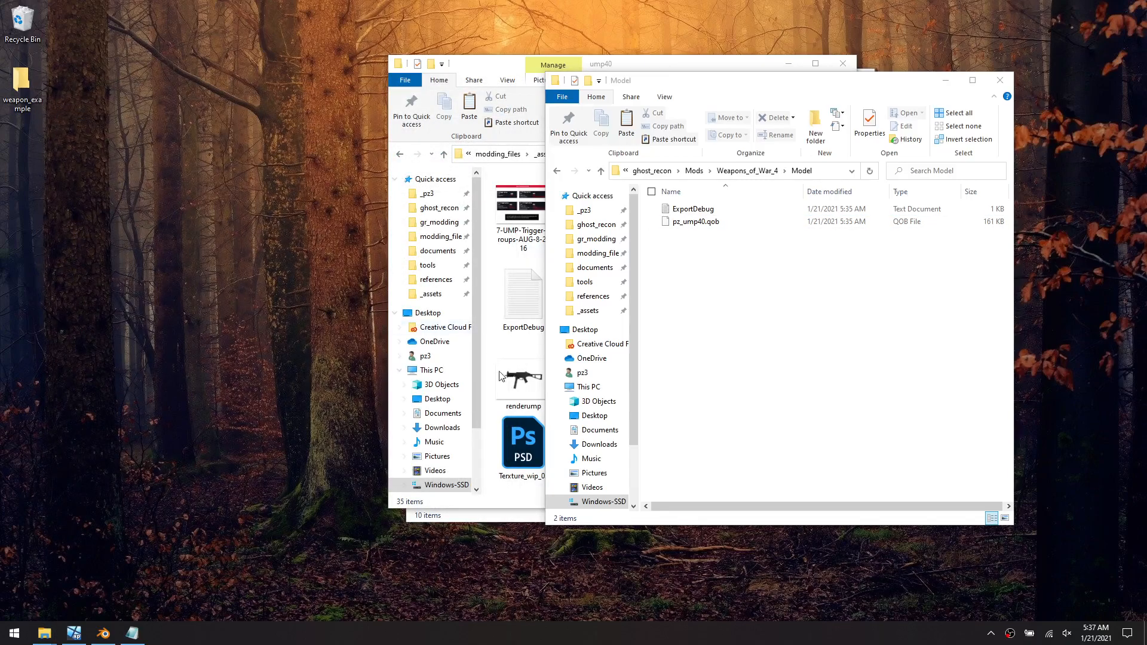
# Switch to 3ds Max in the virtual machine and bring back the four-viewport layout
pyautogui.click(14, 633)
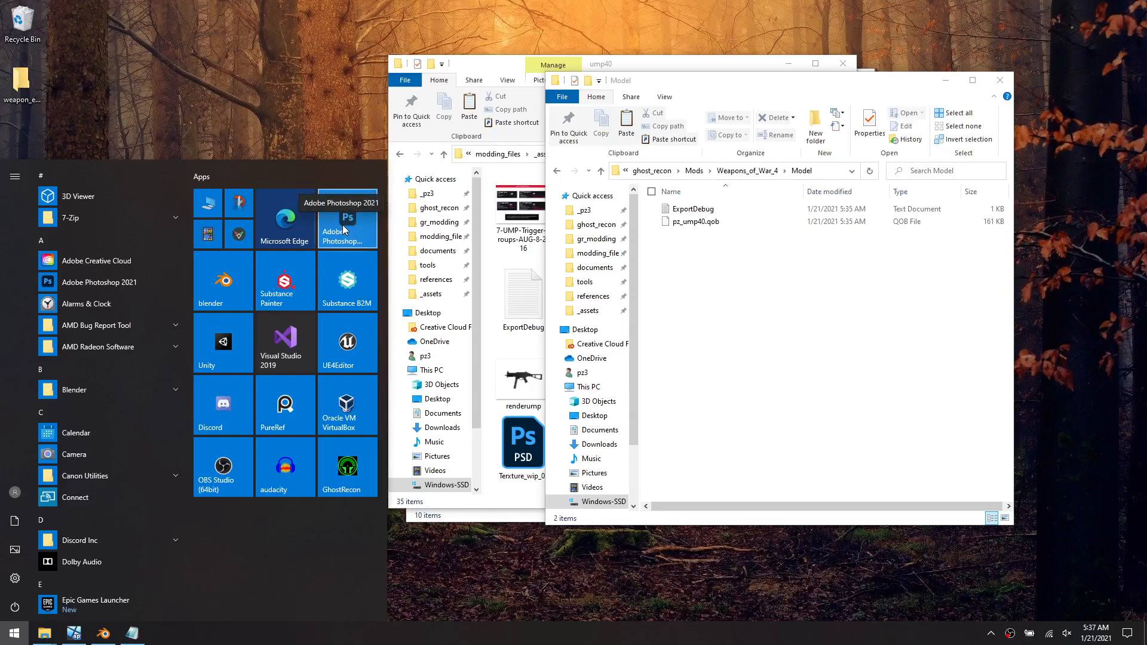
pyautogui.click(74, 632)
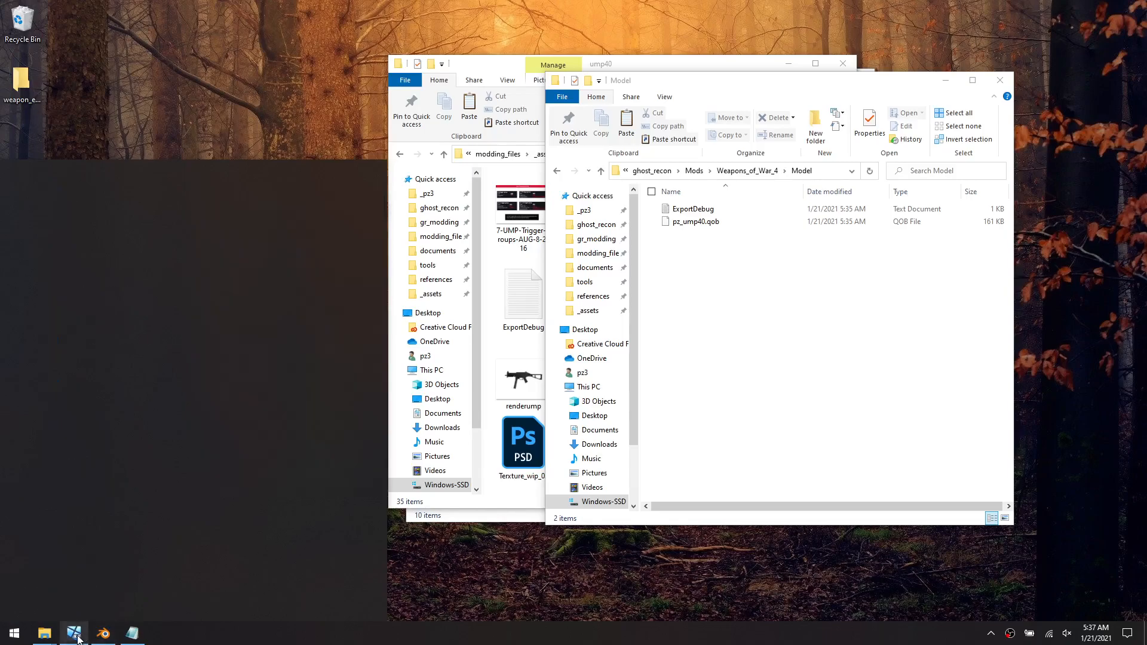
pyautogui.moveTo(672, 453); pyautogui.dragTo(657, 448, button='middle')
pyautogui.click(1124, 596)
pyautogui.moveTo(532, 397); pyautogui.dragTo(518, 333)
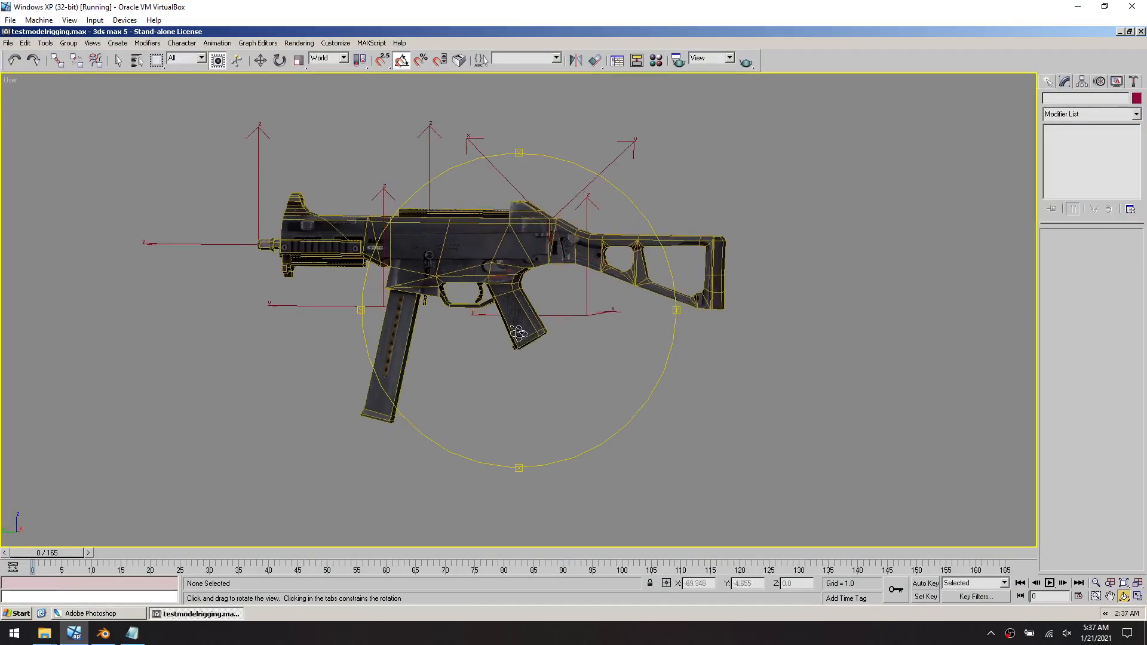
pyautogui.click(1138, 596)
# Set the Right viewport to shaded display and frame the whole weapon in it
pyautogui.click(1110, 596)
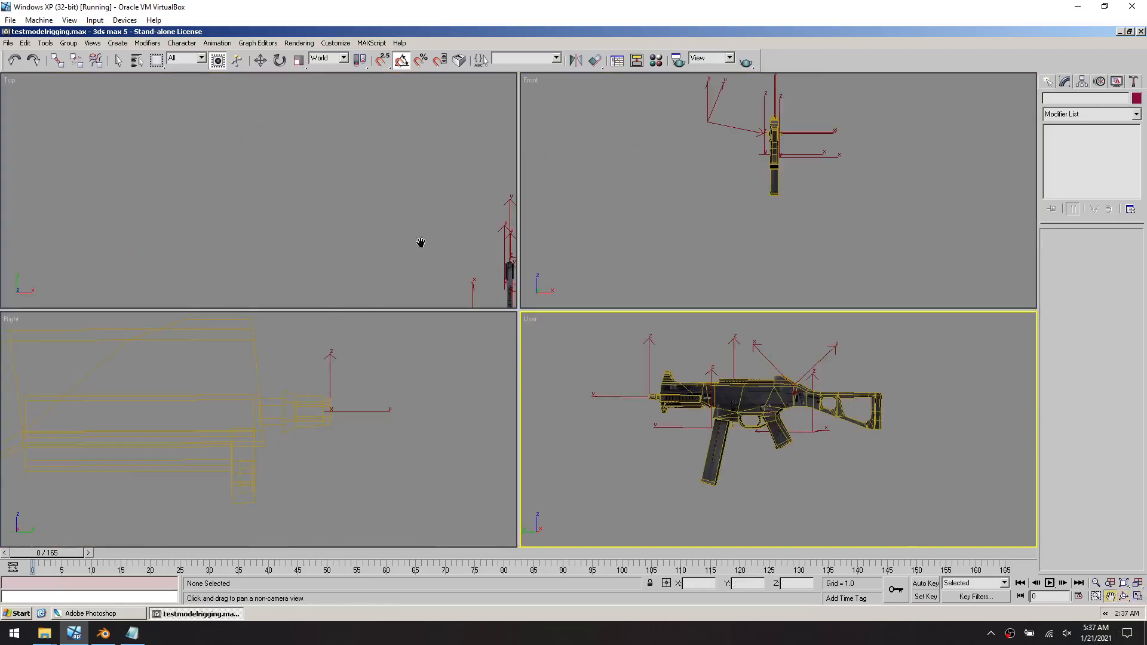
pyautogui.moveTo(303, 411); pyautogui.dragTo(109, 408)
pyautogui.rightClick(12, 320)
pyautogui.click(54, 326)
pyautogui.moveTo(197, 394)
pyautogui.mouseDown()
pyautogui.moveTo(331, 375)
pyautogui.moveTo(343, 385)
pyautogui.mouseUp()
pyautogui.scroll(1, 353, 376)
pyautogui.scroll(-1, 352, 377)
# Render the Right viewport as a single frame, inspect the weapon image, and close the rendered frame
pyautogui.press('F10')
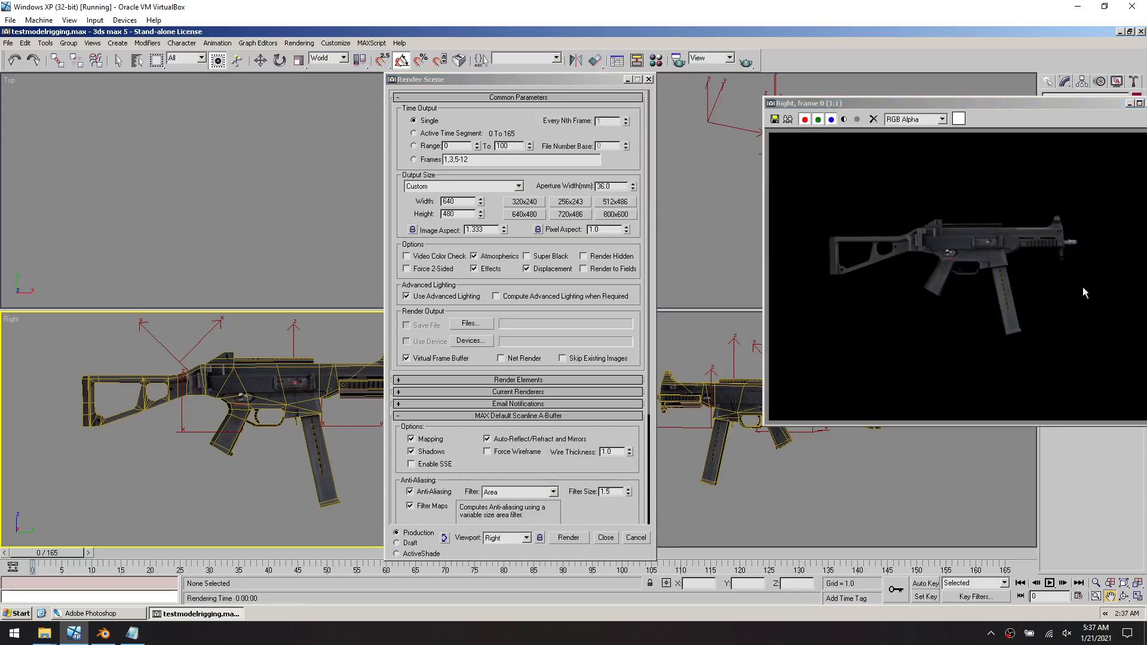
pyautogui.moveTo(1046, 104); pyautogui.dragTo(874, 132)
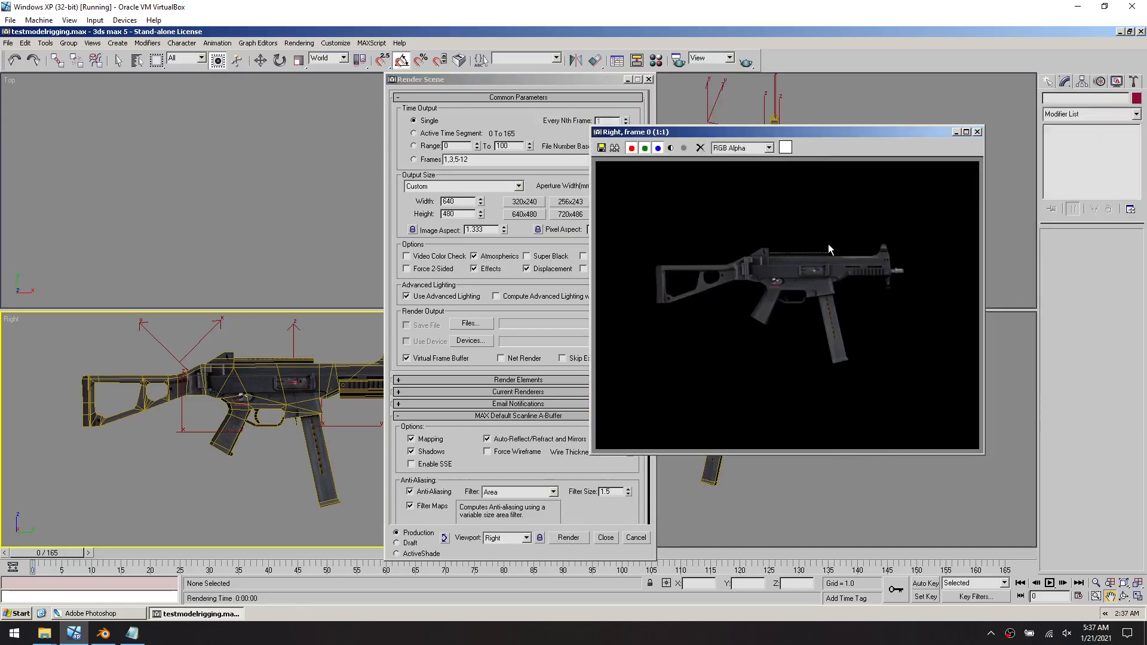
pyautogui.click(978, 132)
# Set Material #10's ambient and diffuse colours to pure white and assign the material to the pz_ump40 weapon mesh
pyautogui.press('w')
pyautogui.click(324, 386)
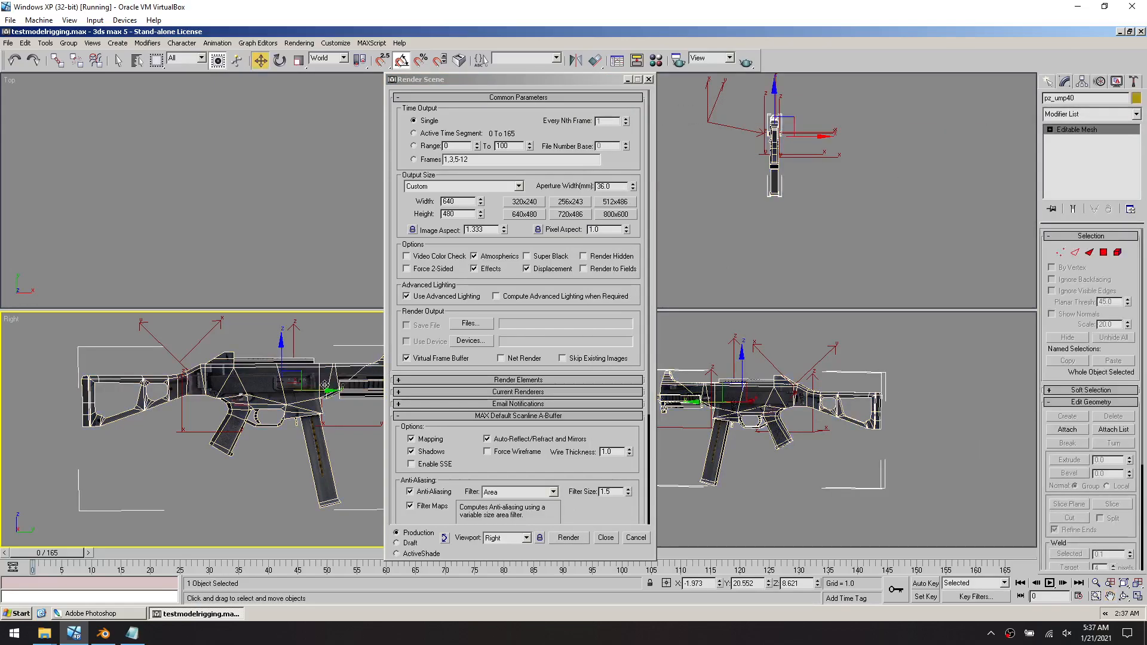
pyautogui.press('m')
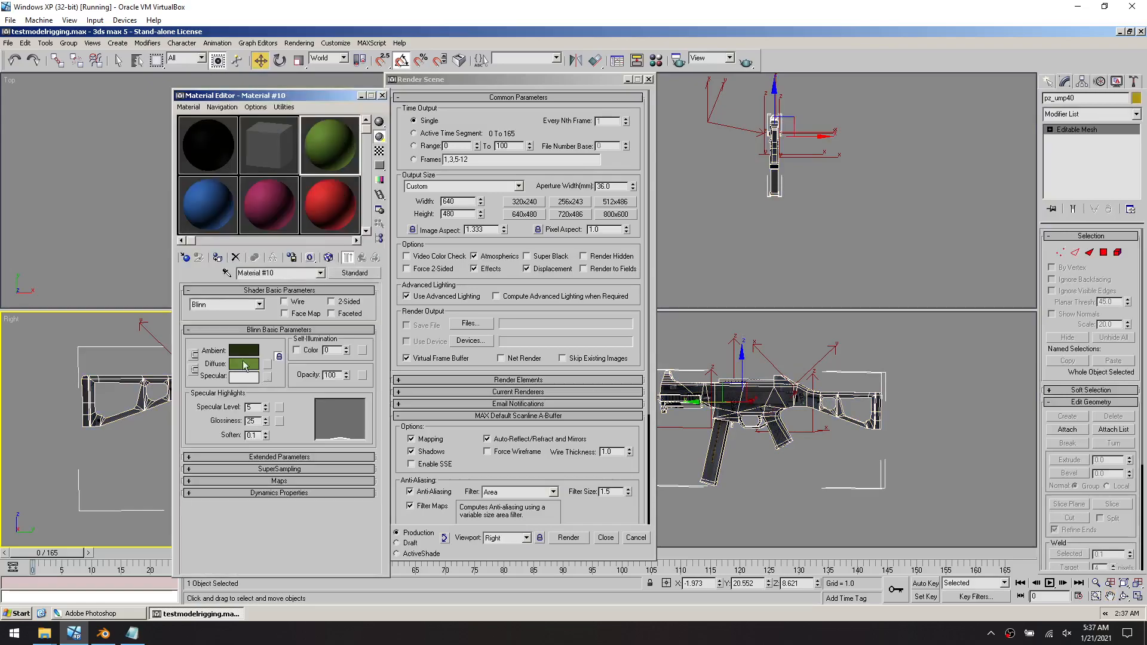
pyautogui.click(244, 351)
pyautogui.click(342, 188)
pyautogui.click(277, 202)
pyautogui.click(247, 364)
pyautogui.click(340, 188)
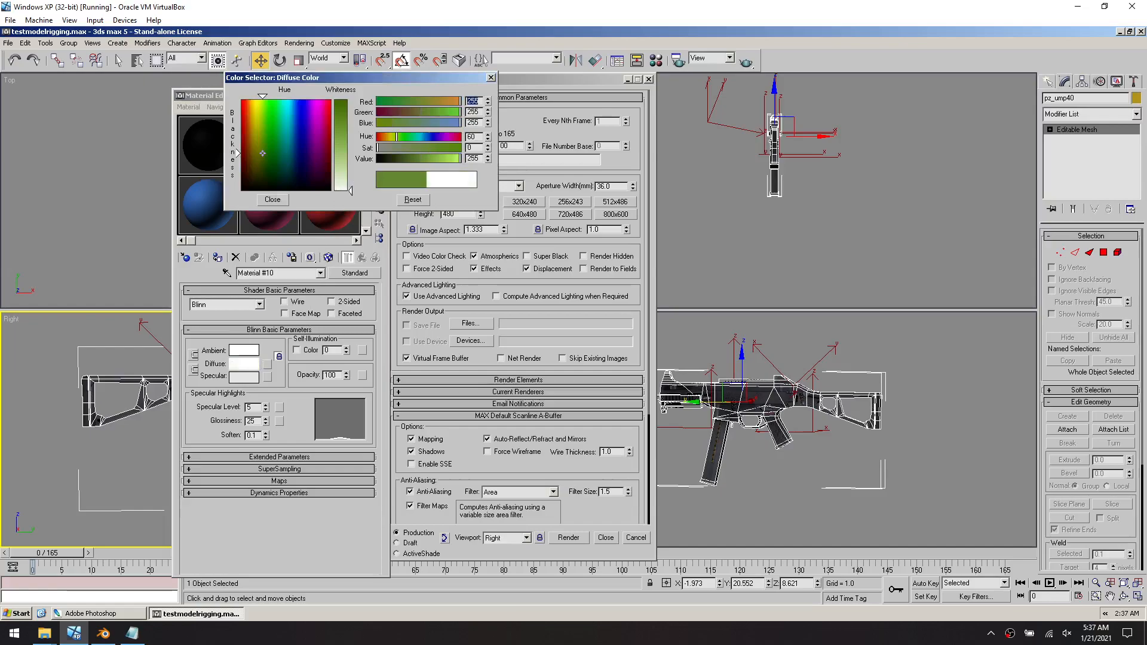
pyautogui.click(273, 200)
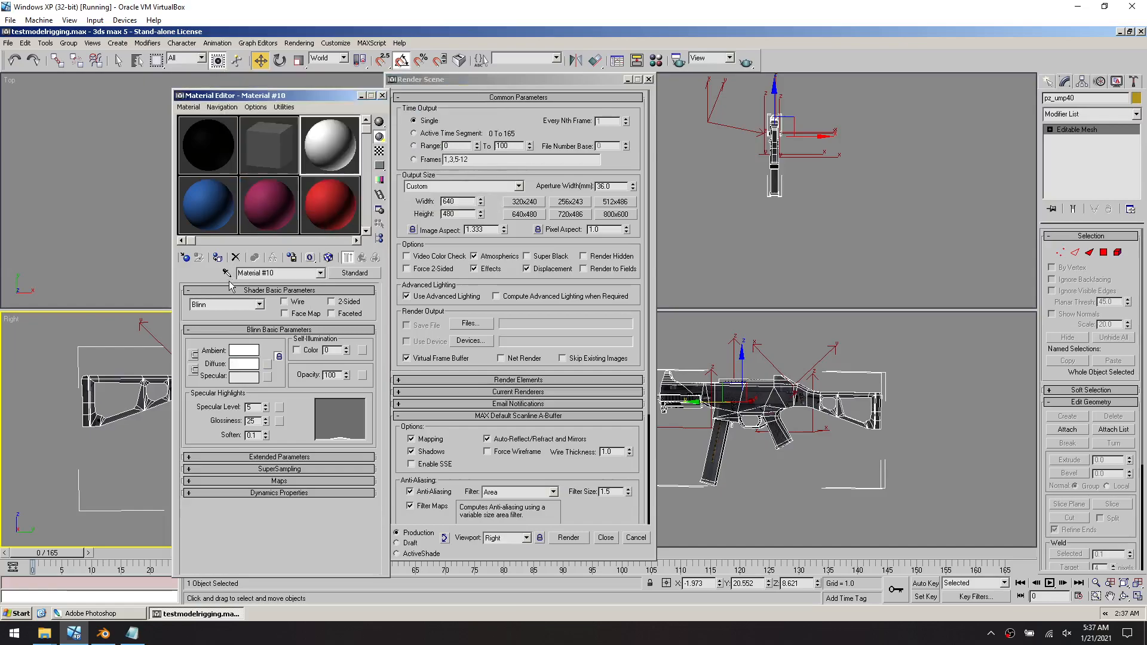
pyautogui.click(383, 96)
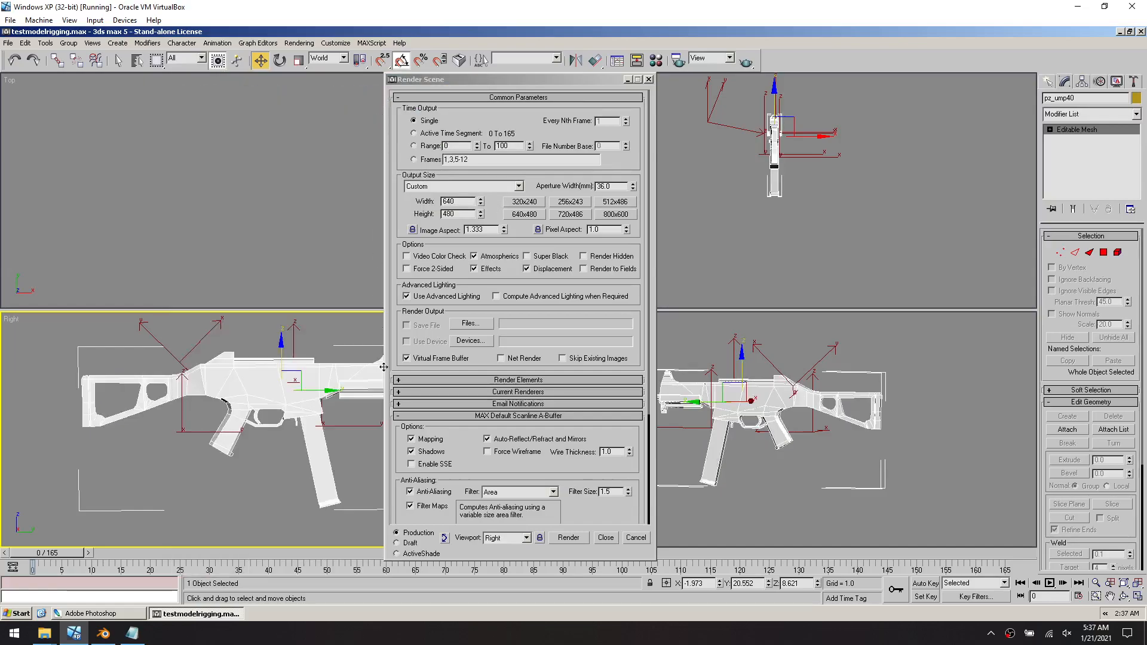
# Test-render the white weapon from the Right viewport, and raise Material #10's self-illumination until the mesh is evenly flat white
pyautogui.click(568, 539)
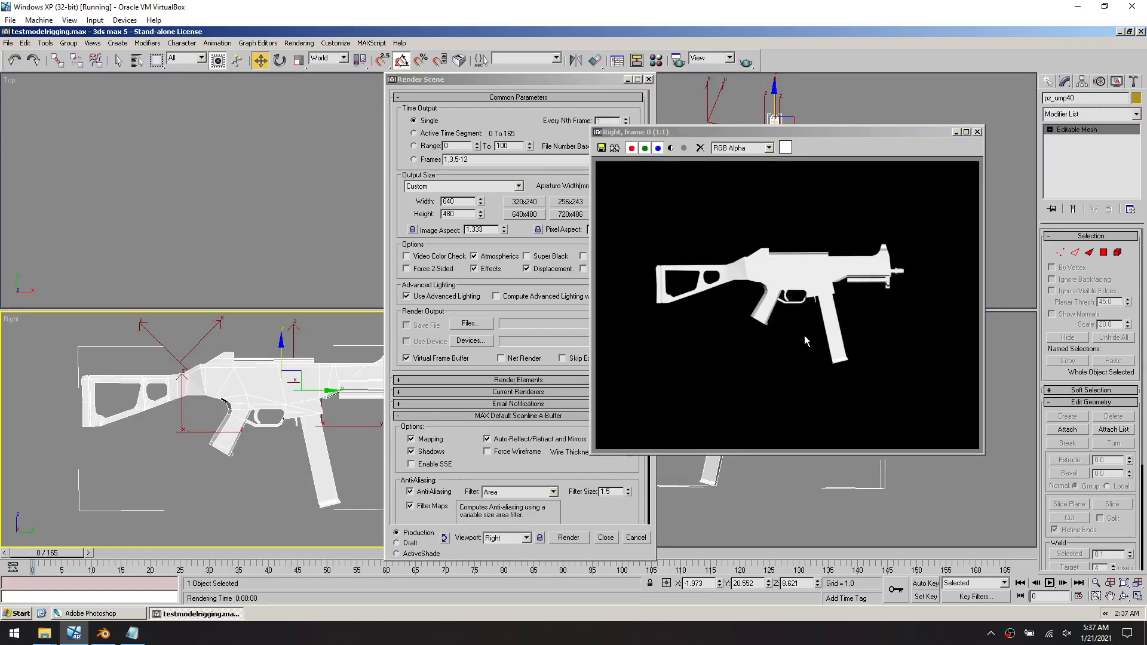
pyautogui.click(977, 132)
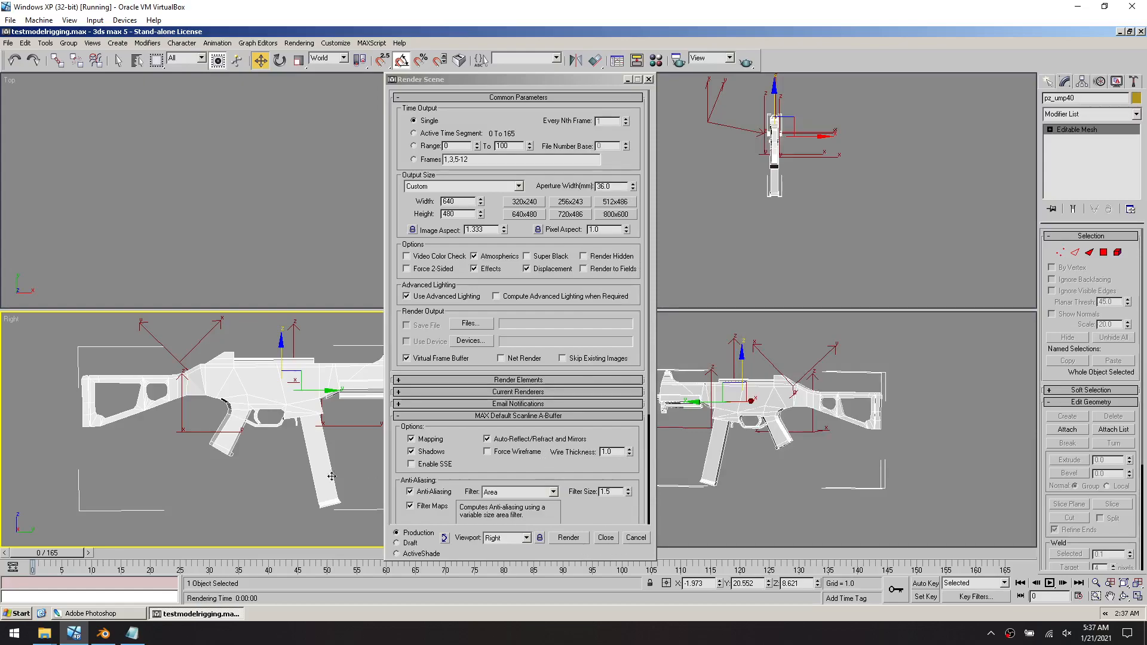
pyautogui.press('m')
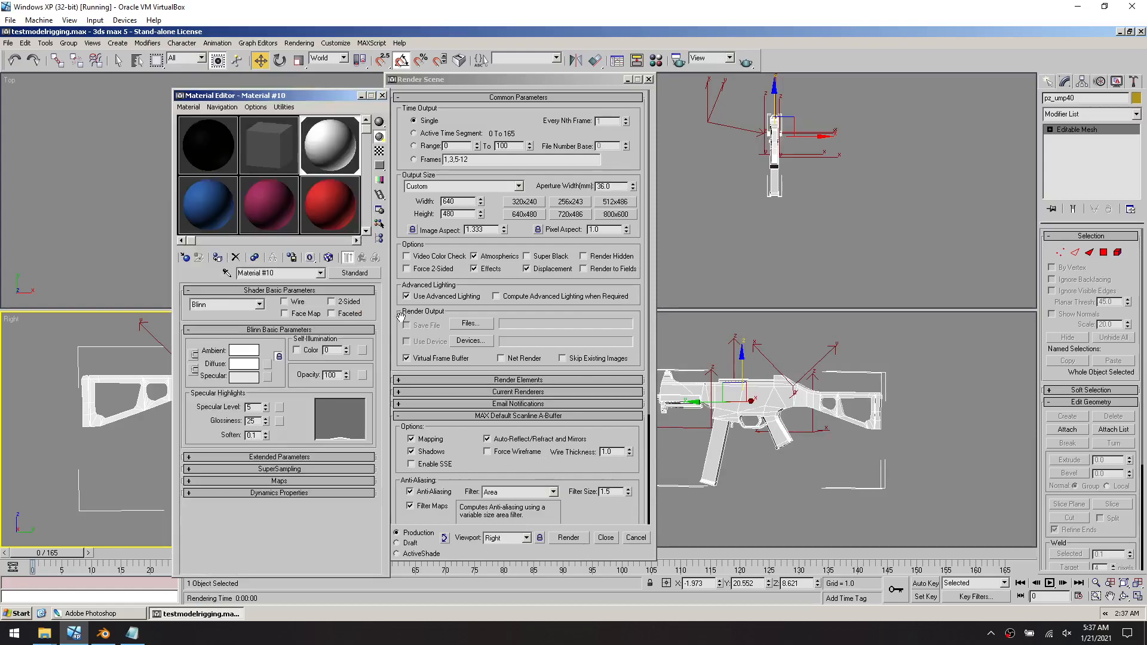
pyautogui.click(303, 351)
pyautogui.click(315, 353)
pyautogui.moveTo(346, 352); pyautogui.dragTo(362, 177)
pyautogui.click(382, 95)
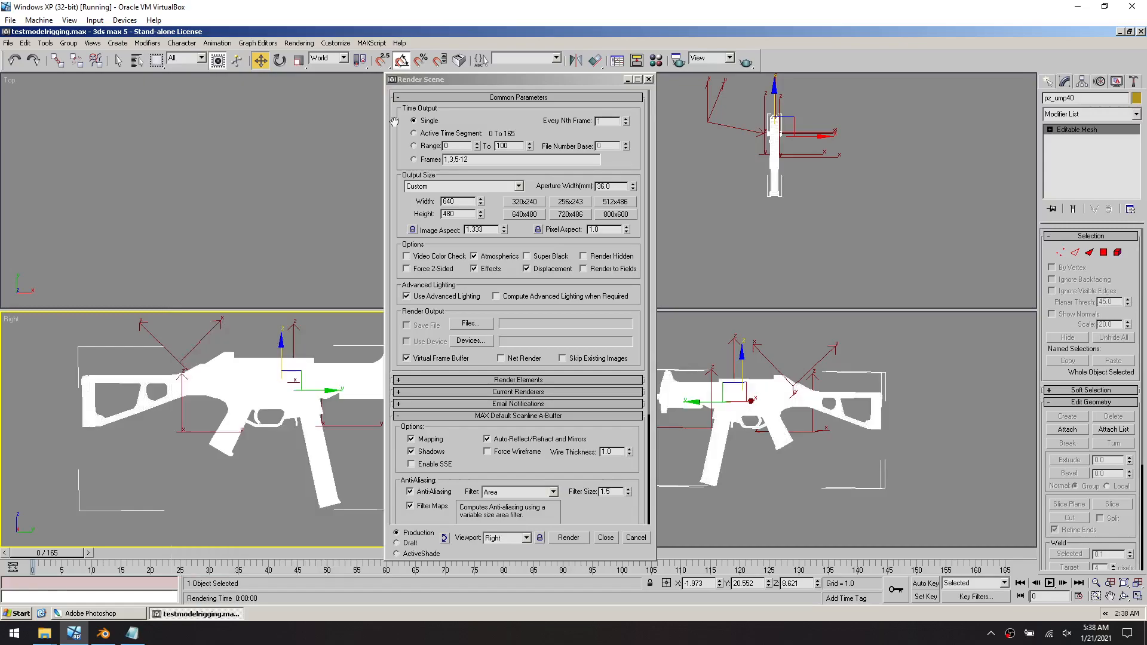
# Render the Right viewport again, deselect the weapon, and save the rendered silhouette as silohutette.jpg in the ump40 folder
pyautogui.click(574, 539)
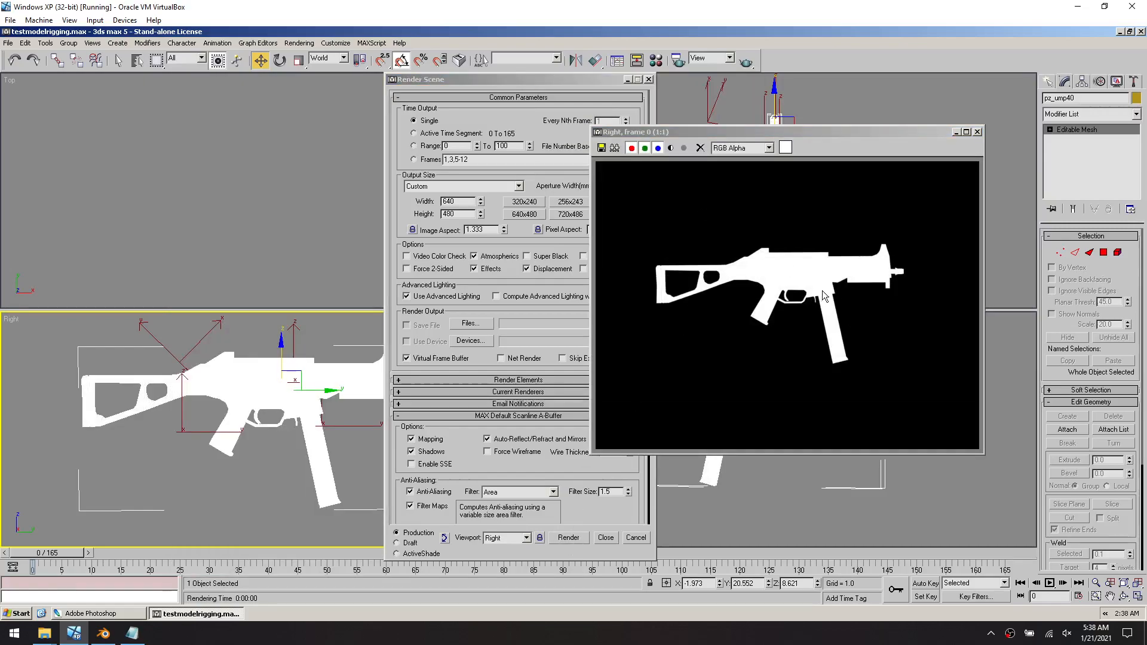
pyautogui.click(357, 407)
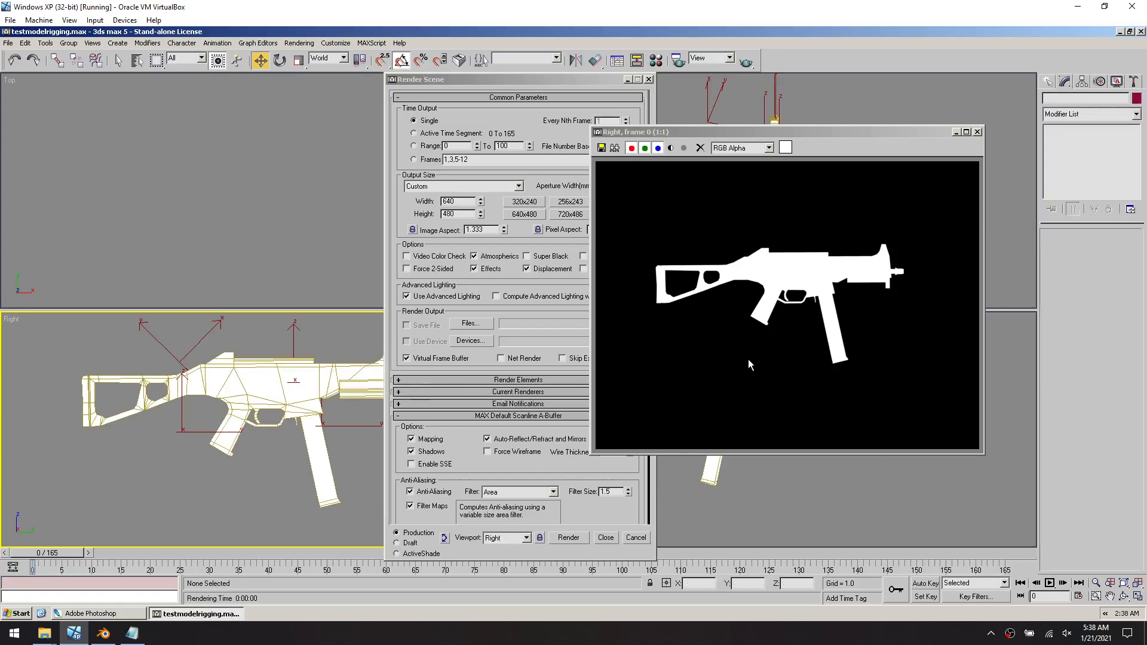
pyautogui.click(601, 148)
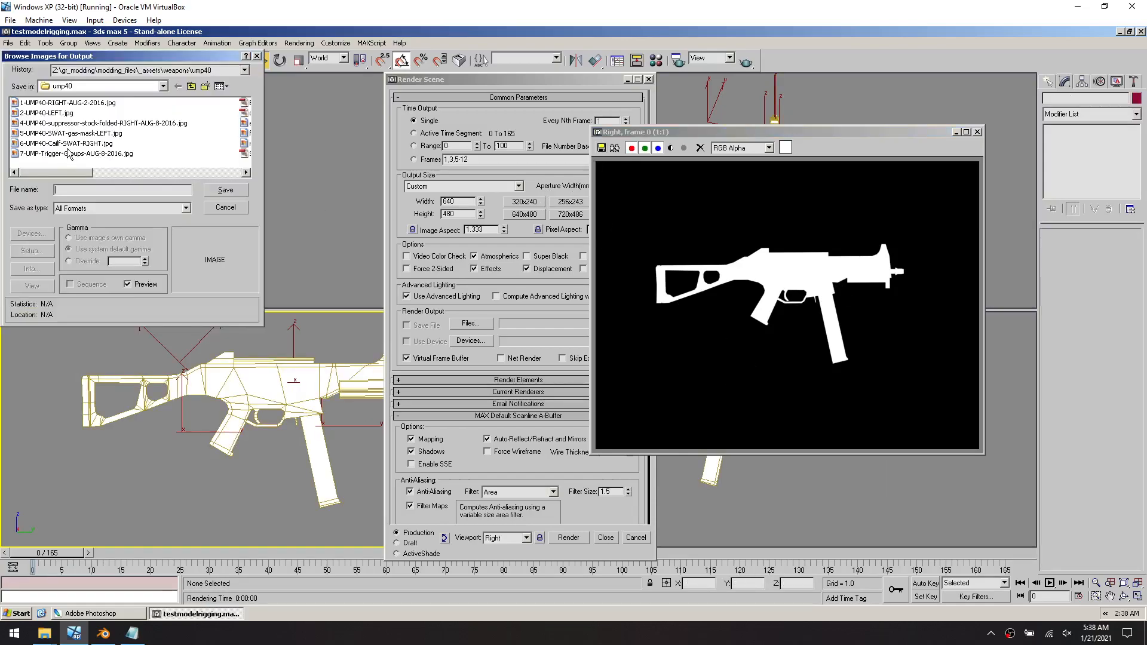
pyautogui.write('silohutette')
pyautogui.click(102, 188)
pyautogui.write('.jpg')
pyautogui.press('Return')
pyautogui.press('Return')
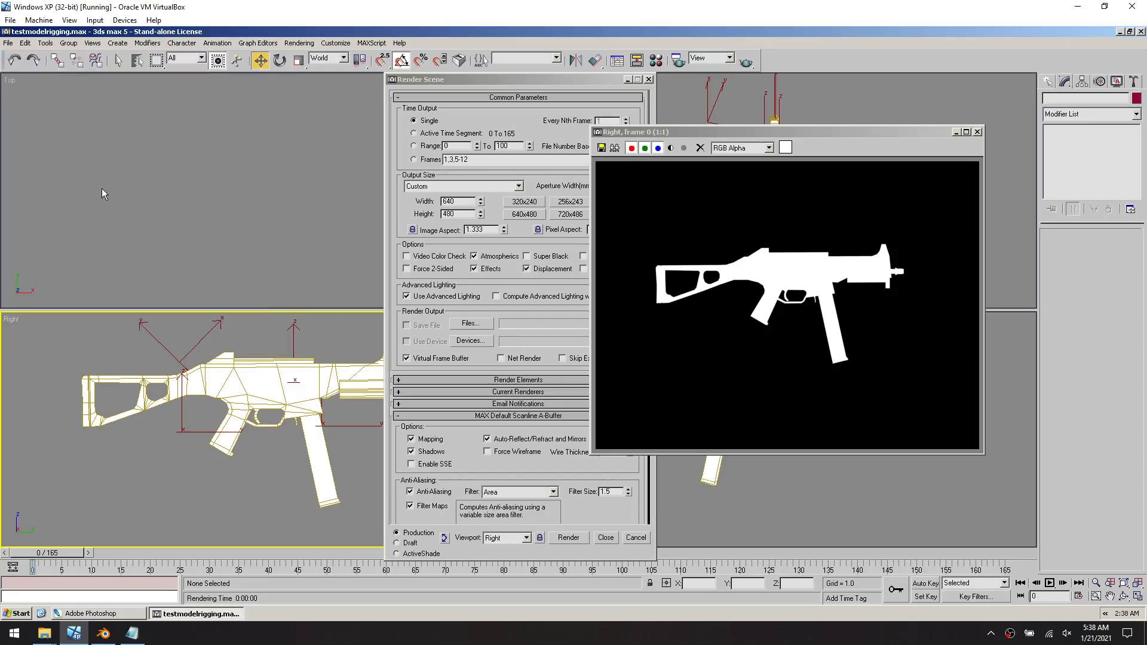
# Close the rendered frame and the render settings, and switch to Adobe Photoshop
pyautogui.click(977, 132)
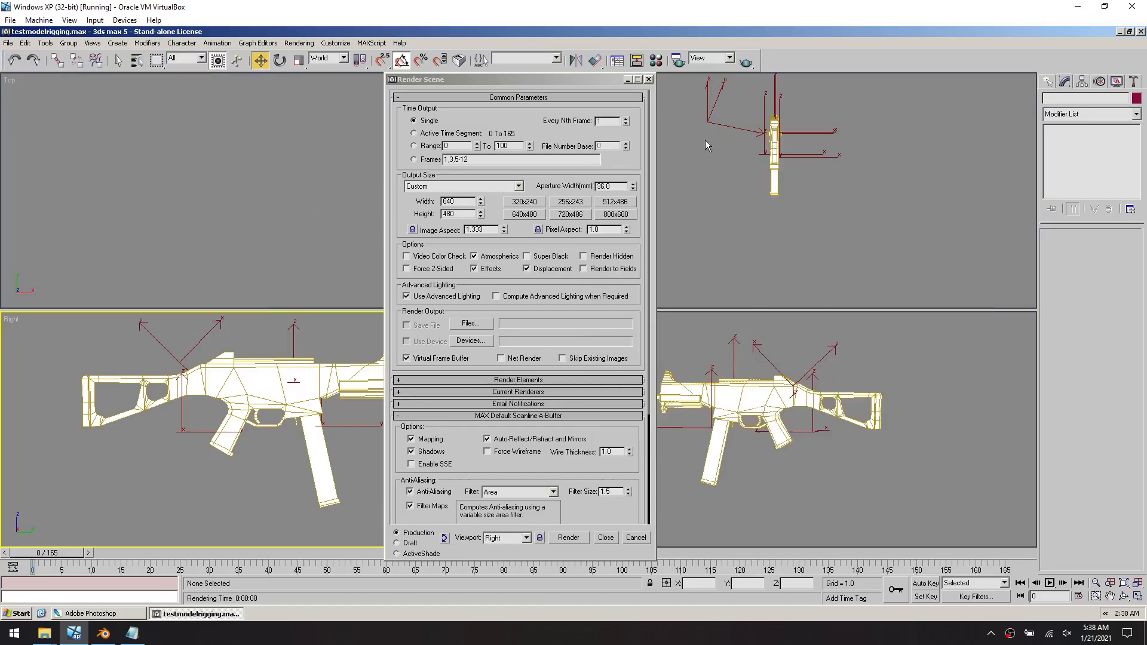
pyautogui.click(652, 79)
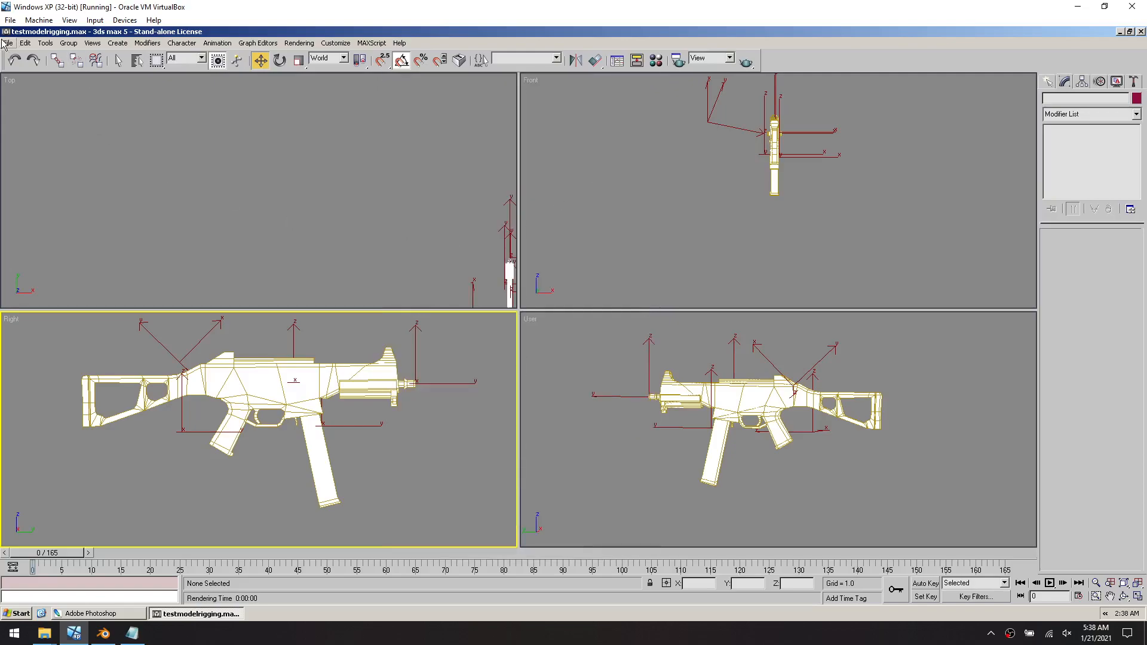
pyautogui.click(95, 616)
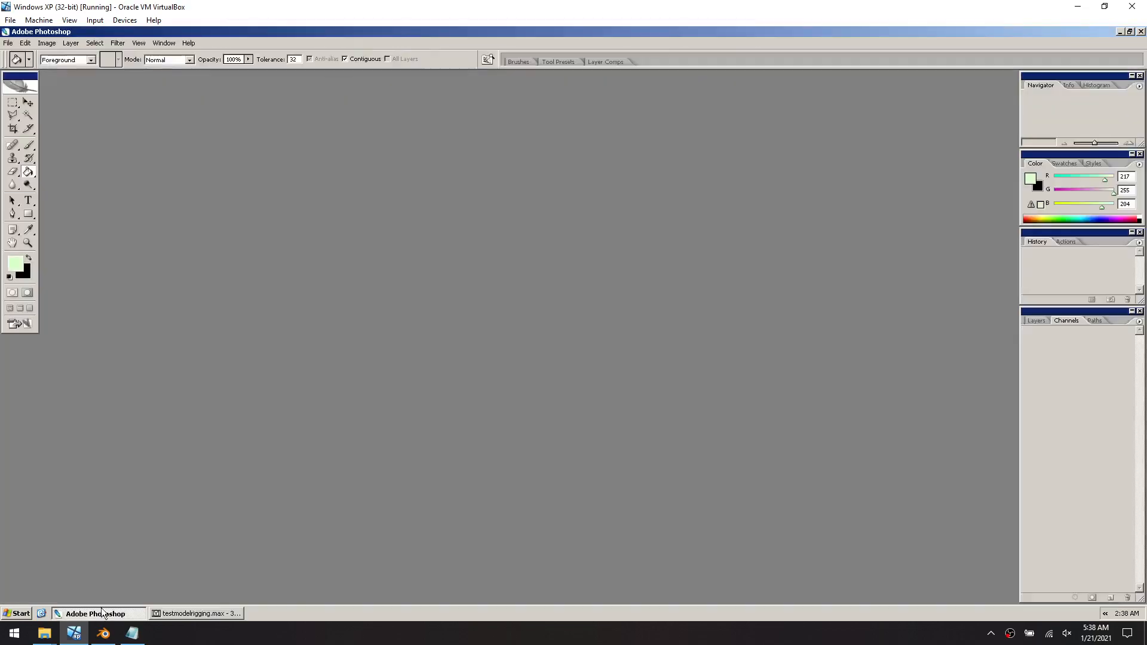
# Browse for a file to open in the rifleman folder under the Origmiss mod's Kits folder
pyautogui.click(19, 43)
pyautogui.click(24, 65)
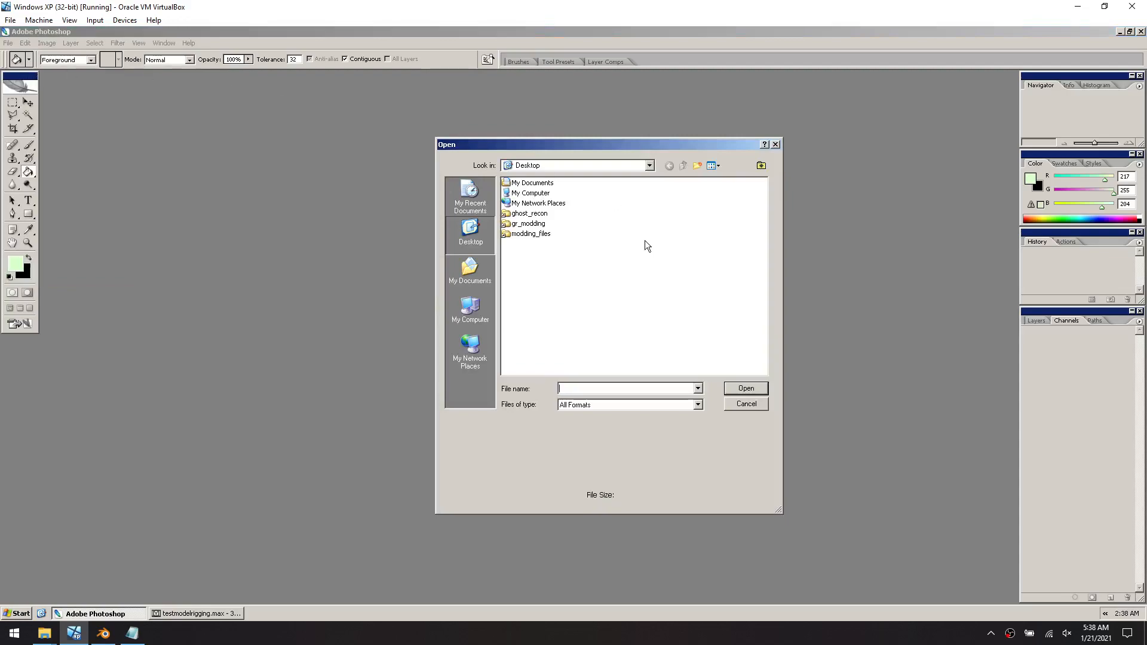
pyautogui.click(531, 223)
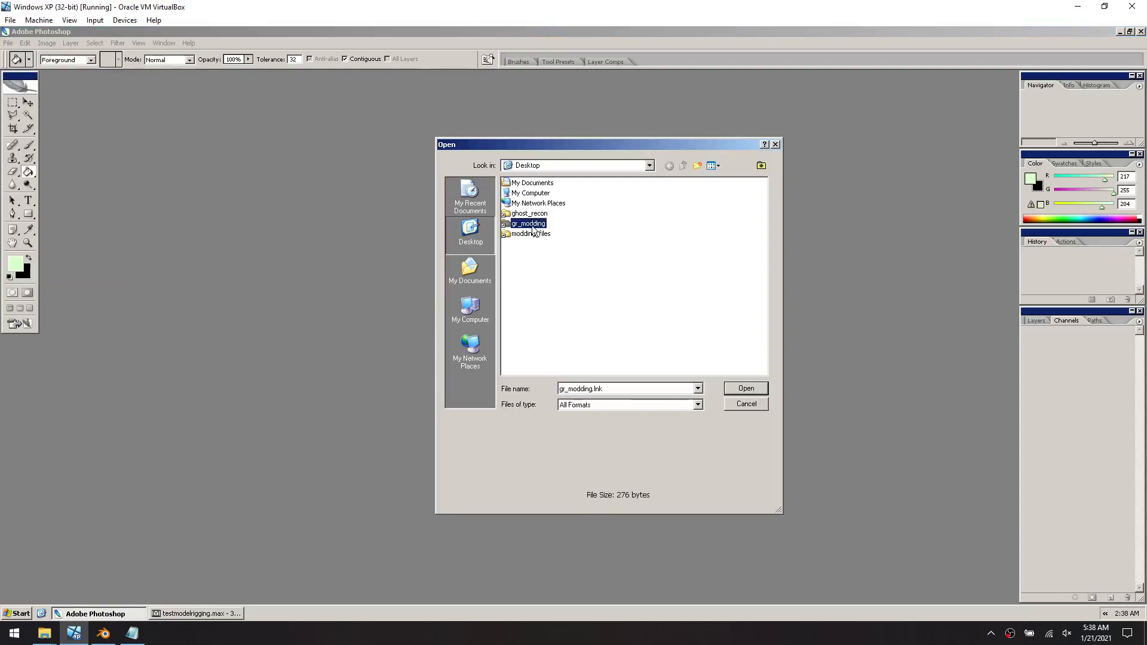
pyautogui.doubleClick(529, 214)
pyautogui.click(524, 206)
pyautogui.doubleClick(526, 207)
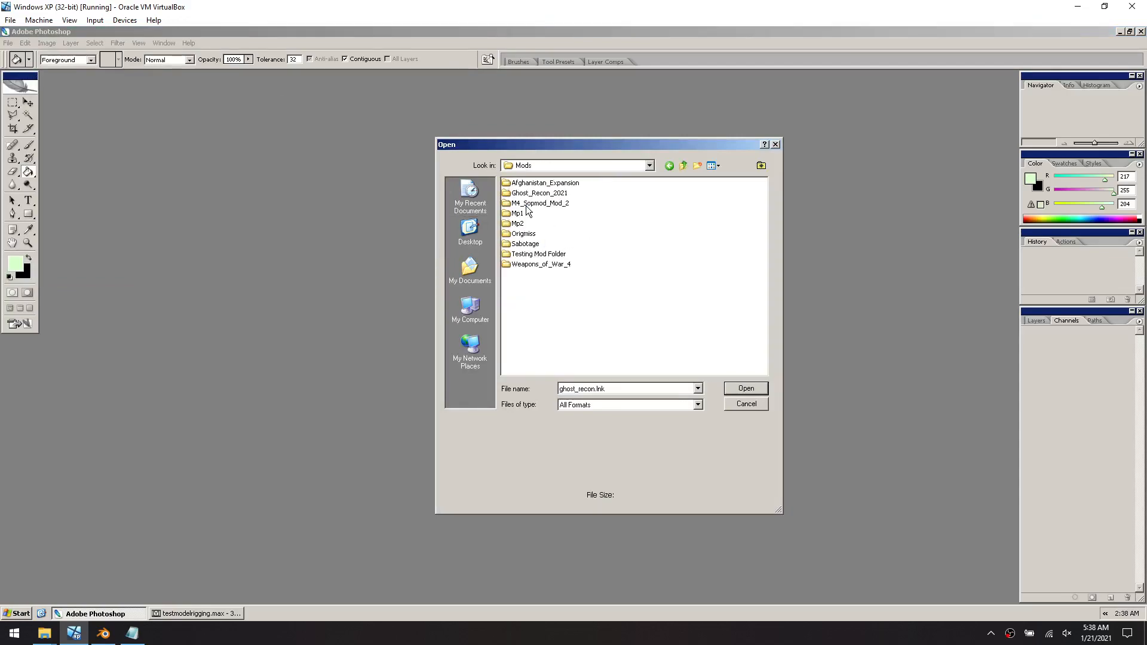
pyautogui.doubleClick(524, 234)
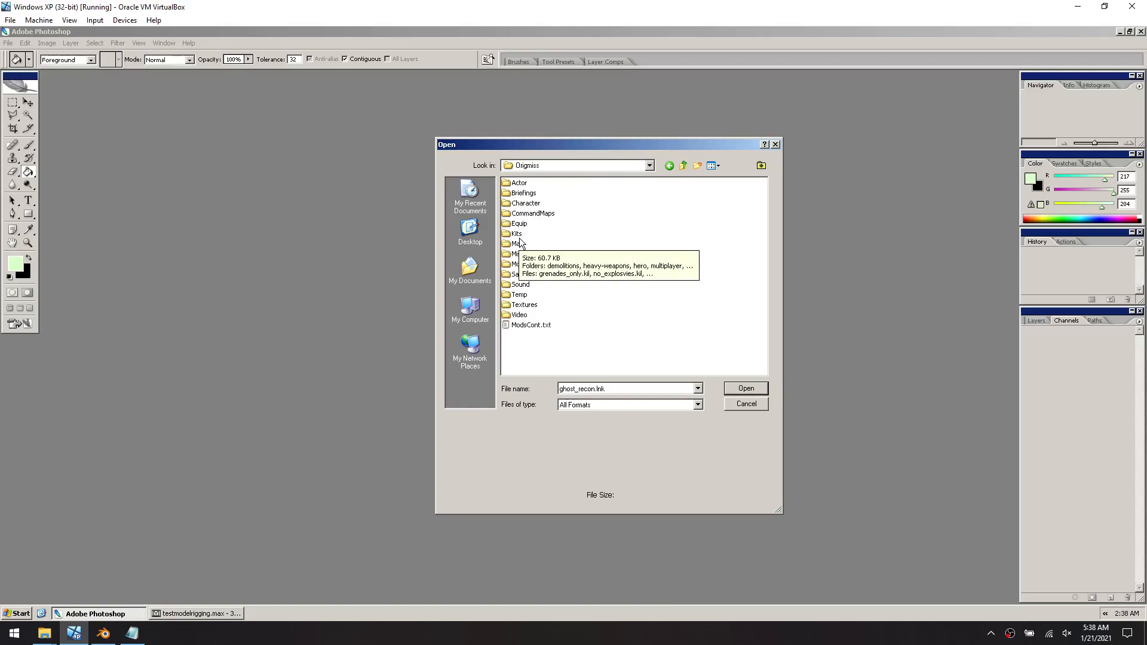
pyautogui.doubleClick(520, 234)
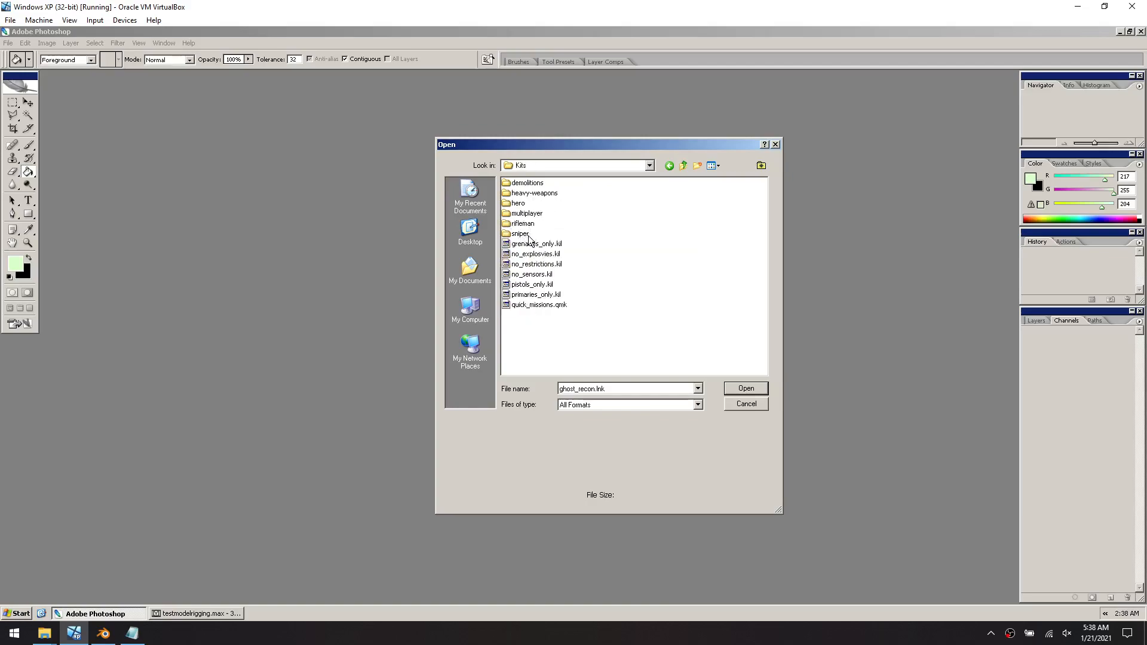
pyautogui.click(529, 226)
pyautogui.doubleClick(525, 224)
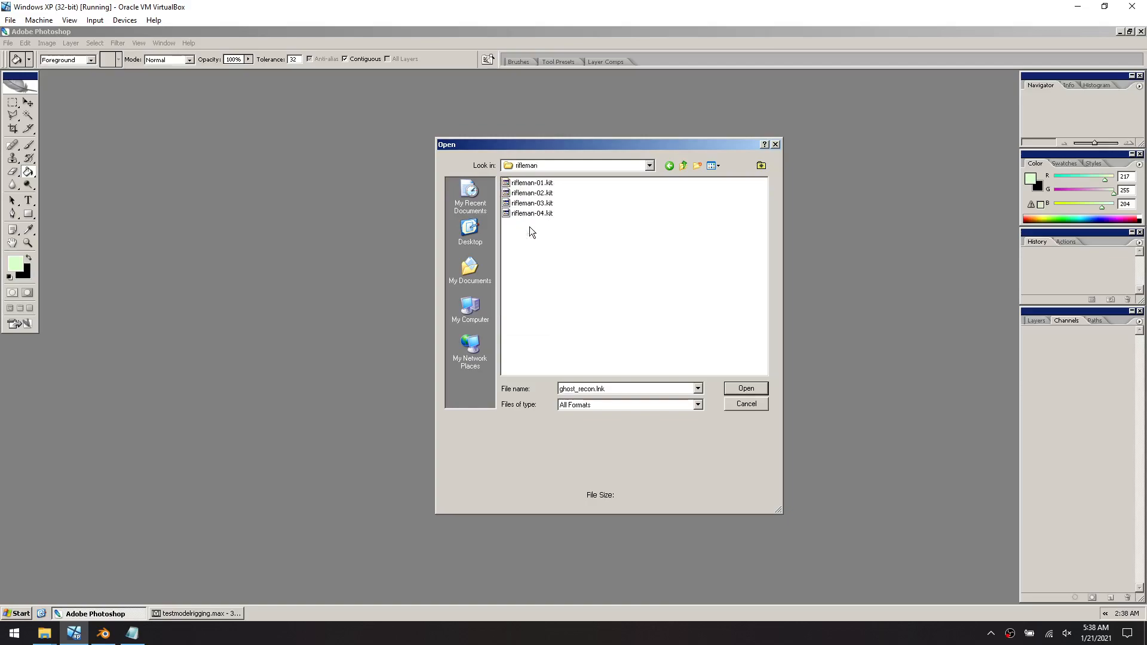
# Try to open rifleman-03.kit and rifleman-04.kit as images
pyautogui.click(532, 193)
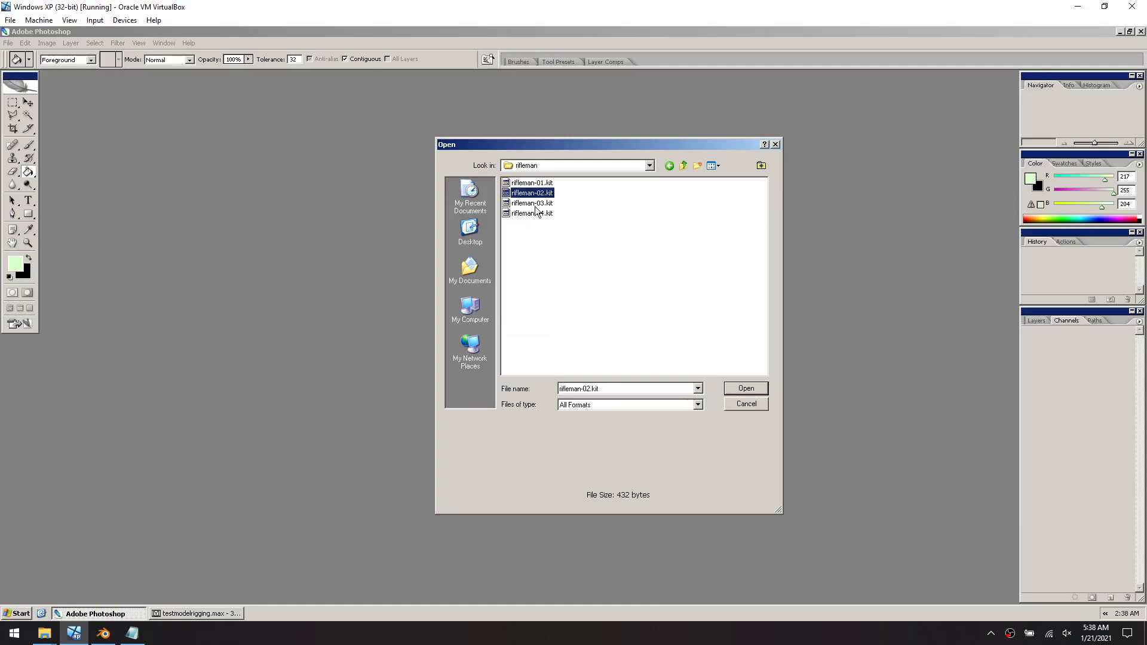
pyautogui.keyDown('ctrl'); pyautogui.click(536, 218); pyautogui.keyUp('ctrl')
pyautogui.click(539, 203)
pyautogui.keyDown('ctrl'); pyautogui.click(539, 196); pyautogui.keyUp('ctrl')
pyautogui.click(539, 204)
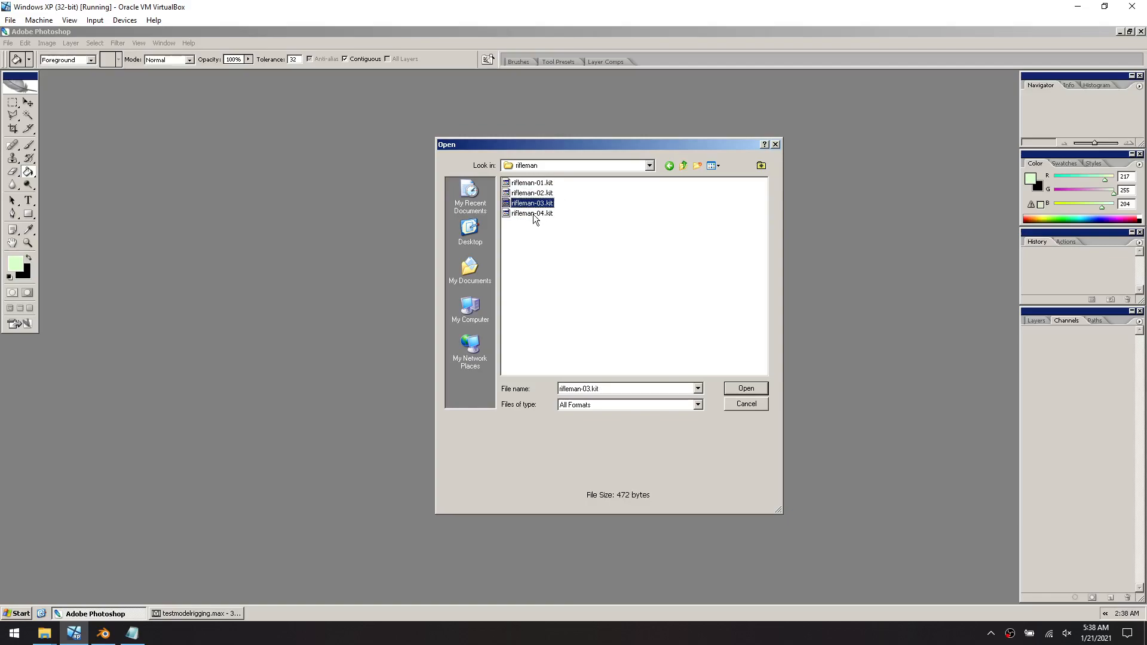
pyautogui.keyDown('ctrl'); pyautogui.click(532, 213); pyautogui.keyUp('ctrl')
pyautogui.click(740, 389)
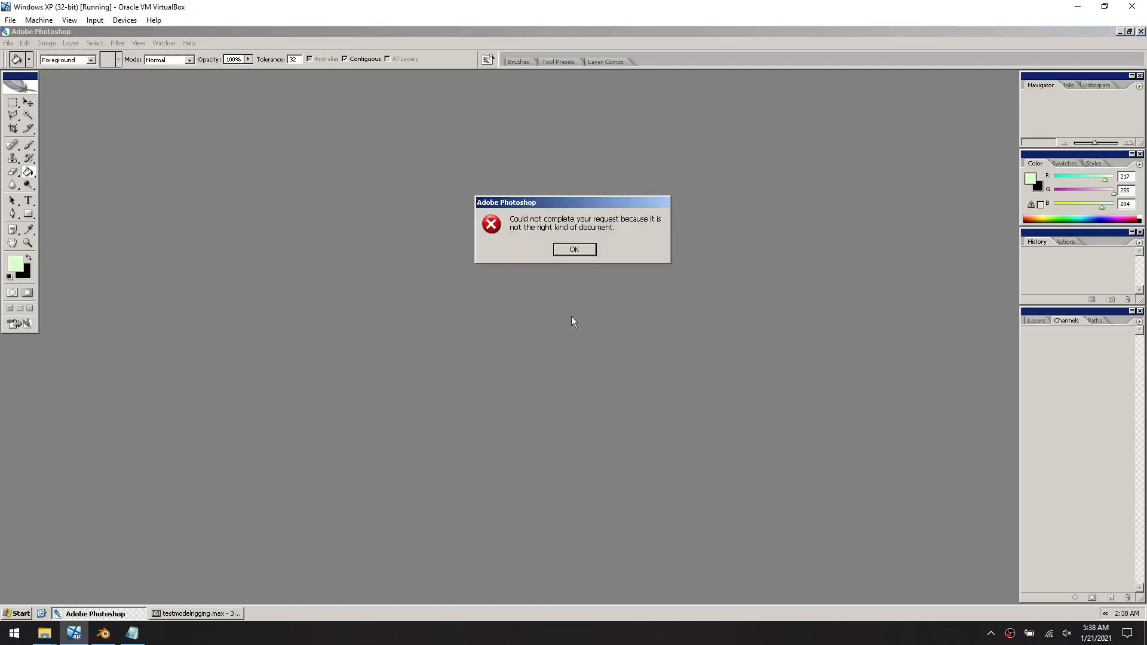
pyautogui.click(573, 249)
pyautogui.click(573, 249)
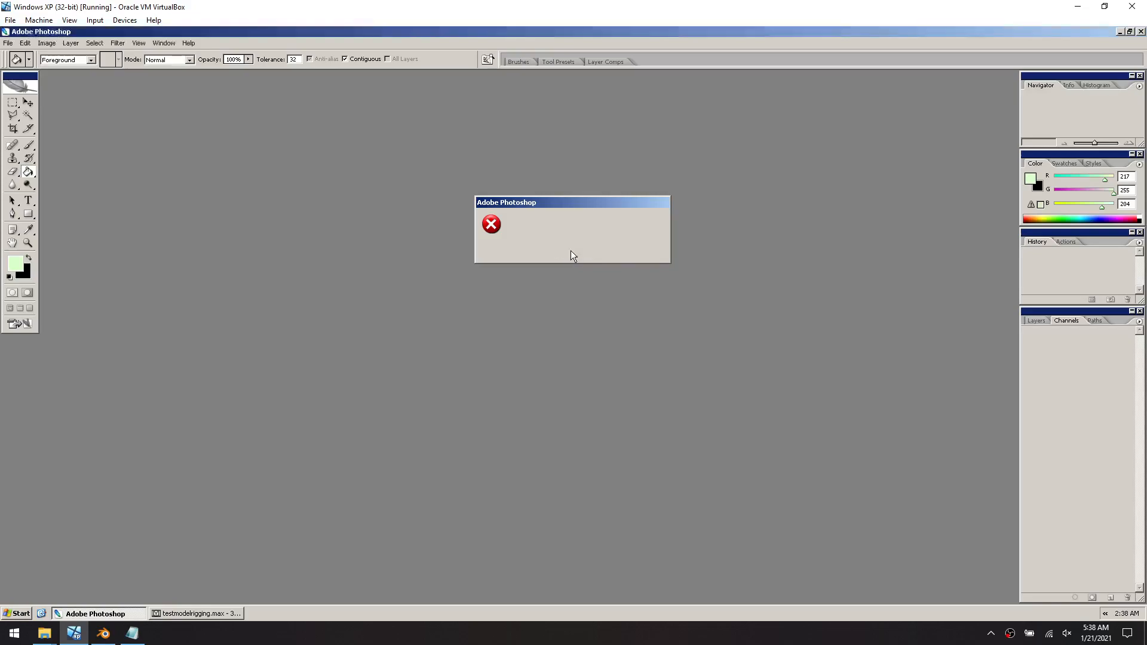
# Browse for a file to open in the game's Shell folder, under Art, kit and rifleman
pyautogui.click(8, 43)
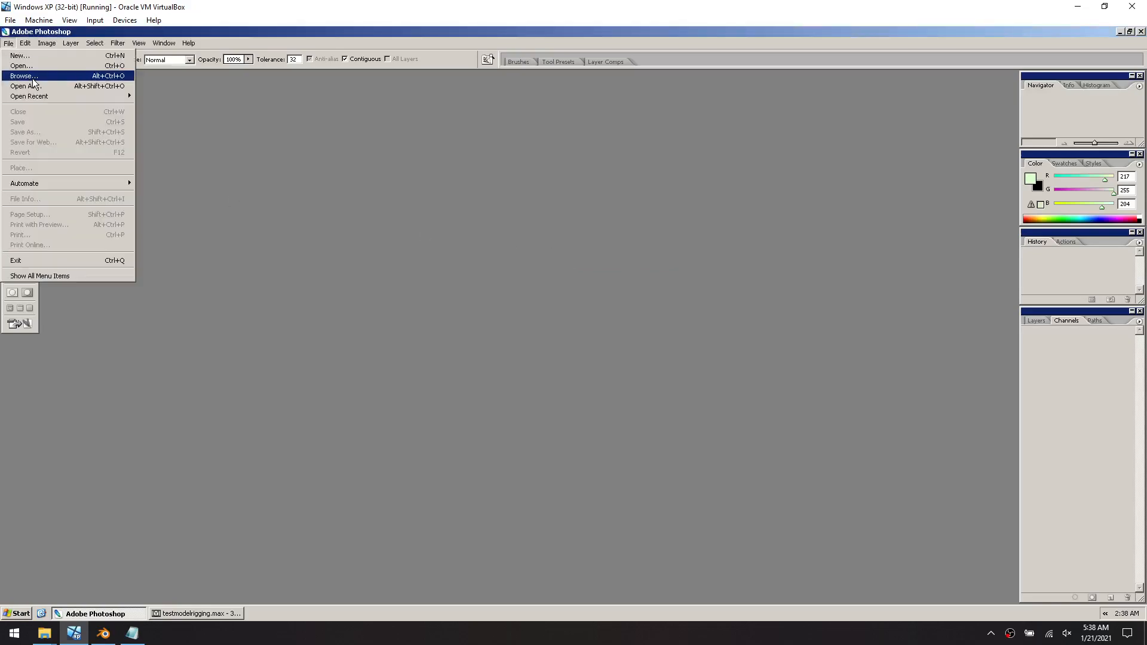
pyautogui.click(36, 80)
pyautogui.click(682, 165)
pyautogui.click(682, 166)
pyautogui.click(683, 167)
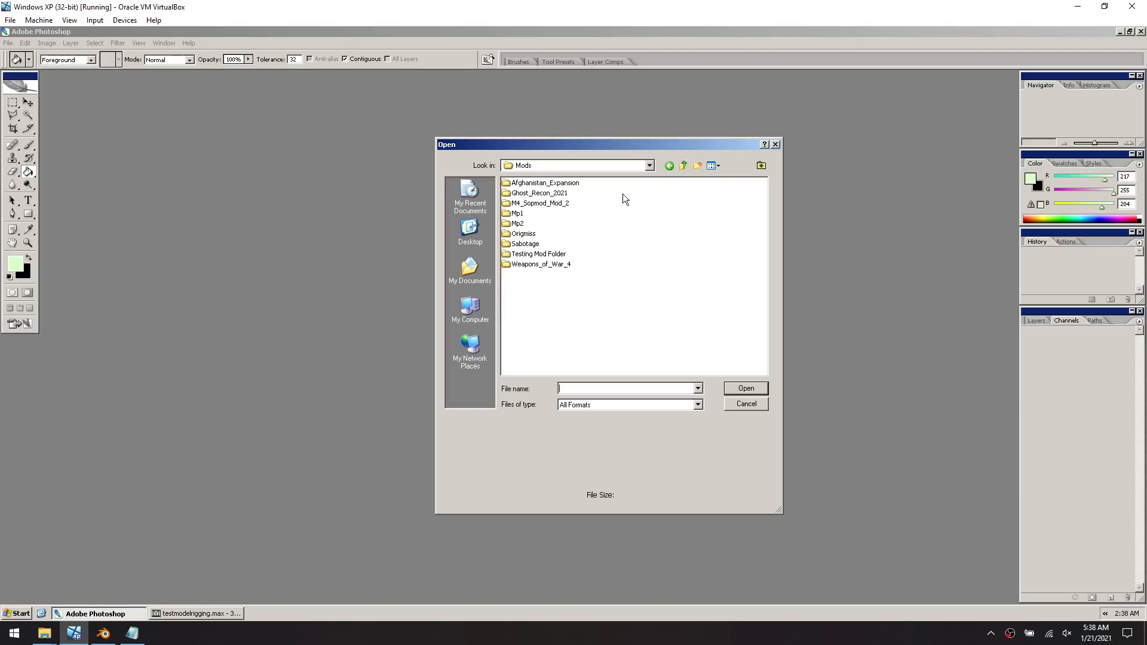
pyautogui.click(682, 167)
pyautogui.click(516, 183)
pyautogui.doubleClick(514, 186)
pyautogui.doubleClick(517, 215)
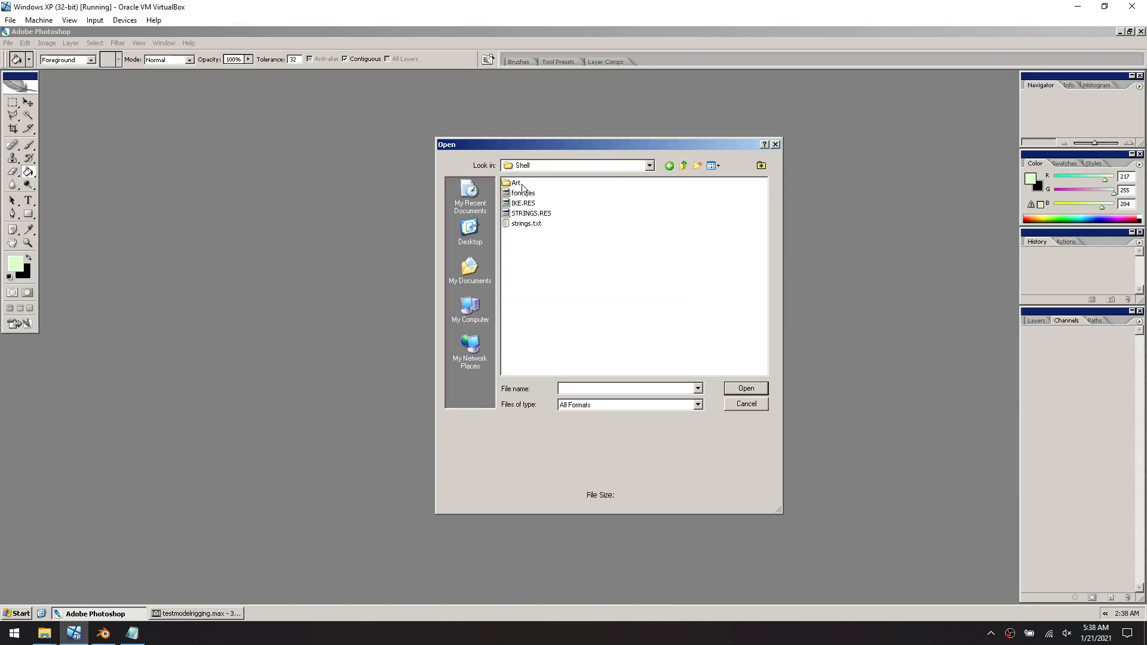
pyautogui.doubleClick(520, 185)
pyautogui.doubleClick(514, 192)
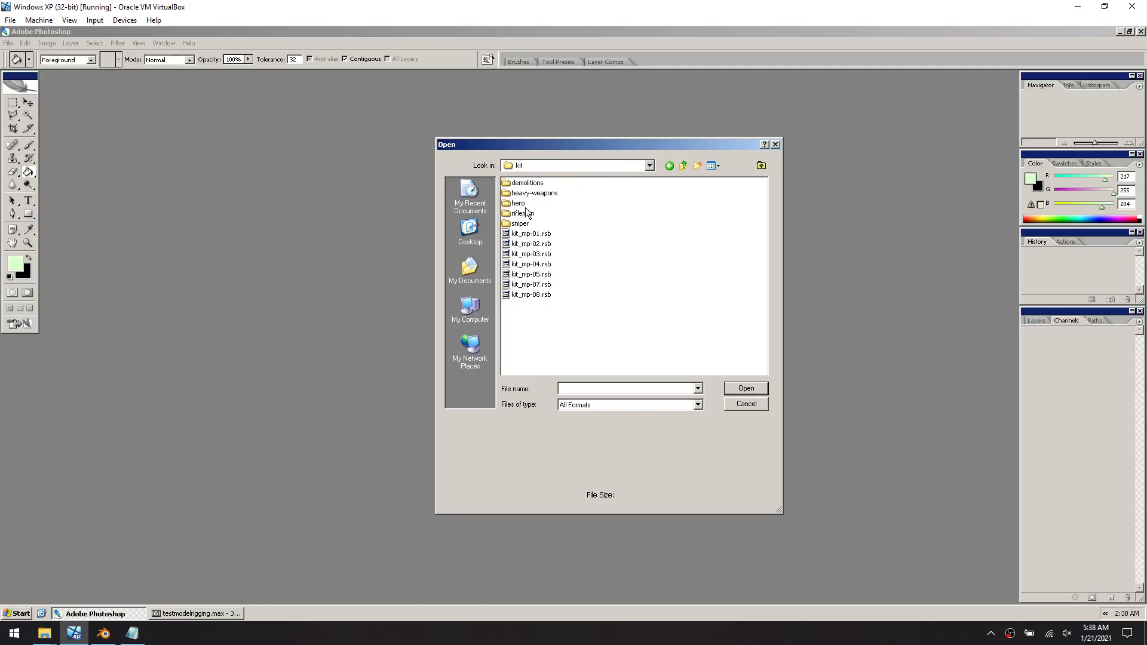
pyautogui.doubleClick(527, 215)
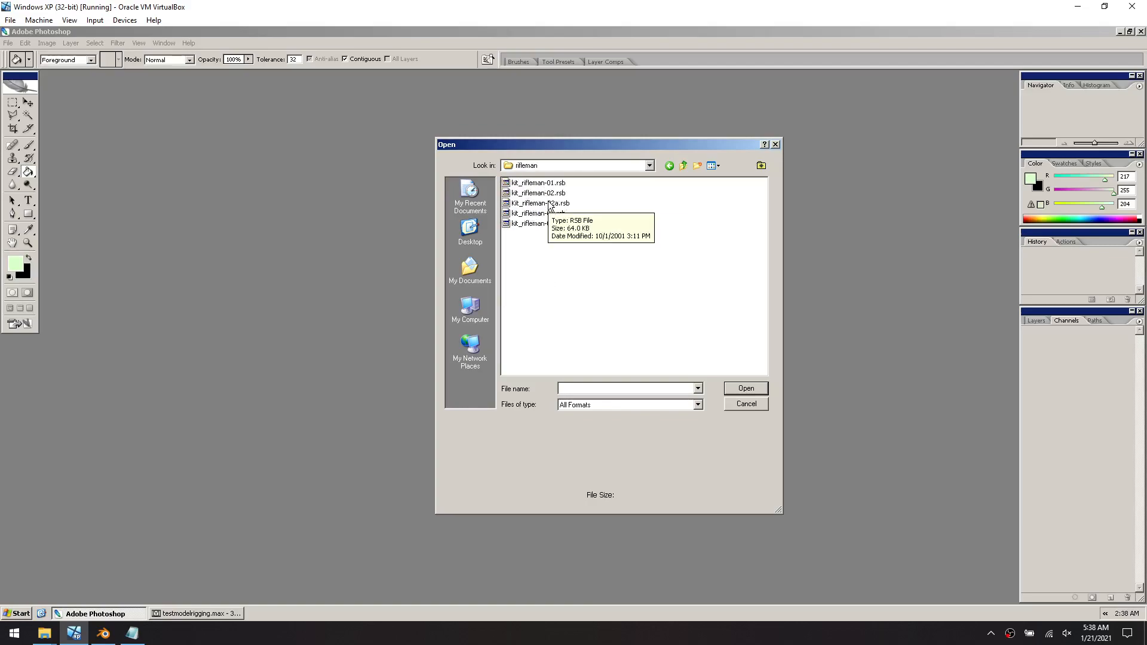
# Open kit_rifleman-03.rsb and kit_rifleman-04.rsb together from the rifleman folder
pyautogui.click(545, 186)
pyautogui.click(546, 204)
pyautogui.click(549, 214)
pyautogui.keyDown('shift'); pyautogui.click(539, 224); pyautogui.keyUp('shift')
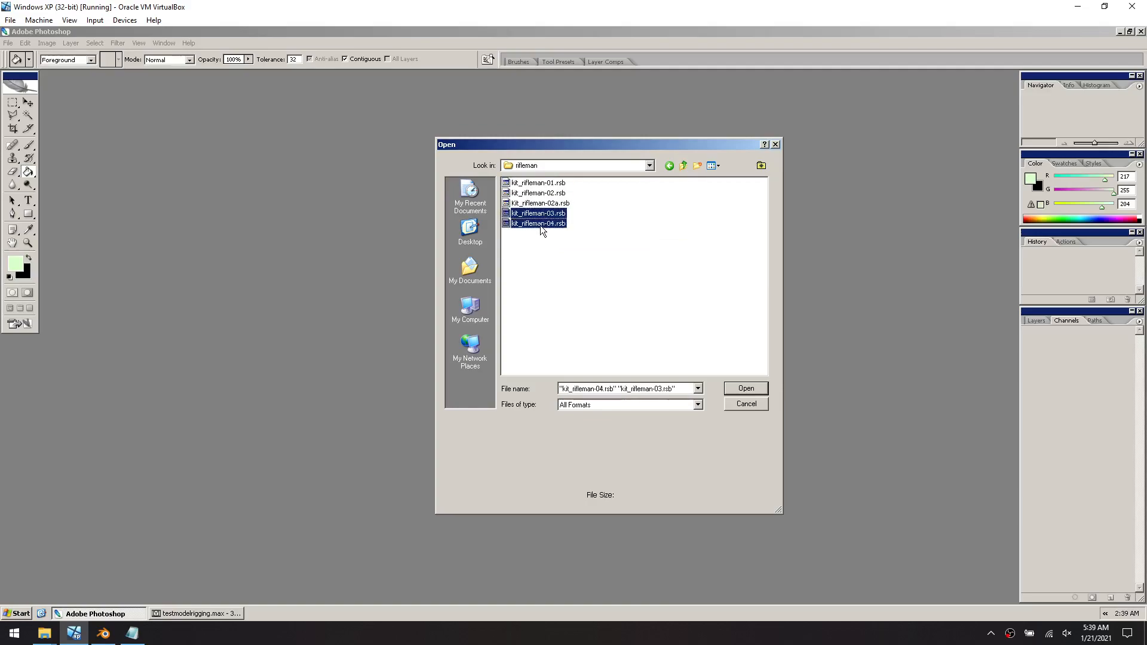
pyautogui.click(744, 389)
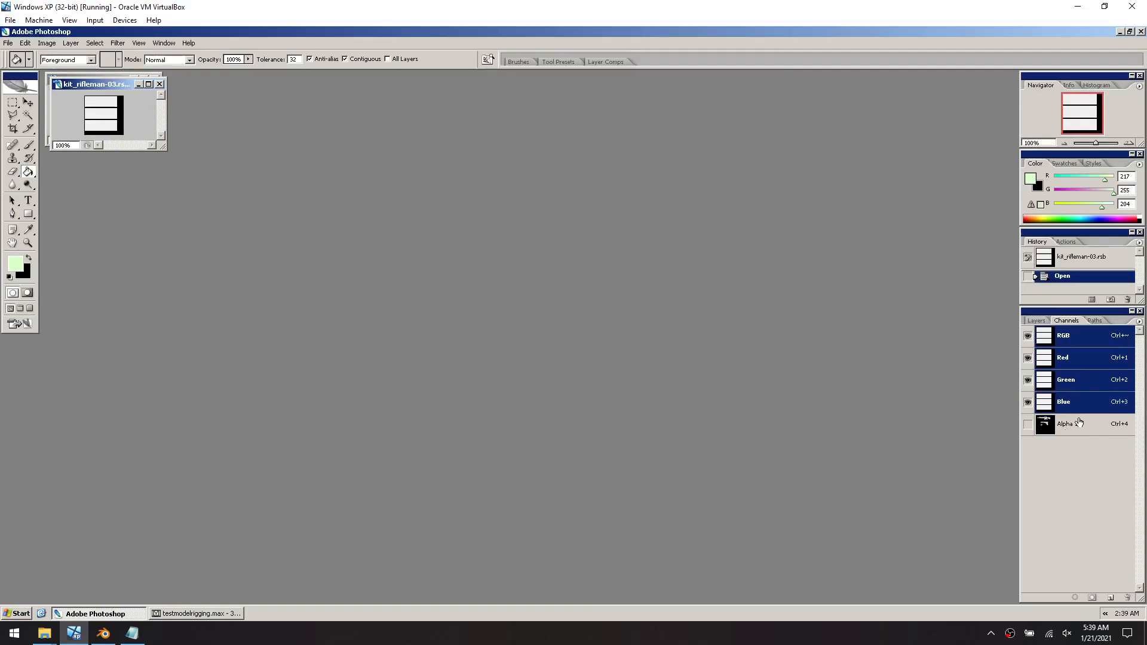
# Show the Alpha 1 channel in both kit_rifleman-03.rsb and kit_rifleman-04.rsb, and move their document windows apart
pyautogui.click(1068, 426)
pyautogui.moveTo(111, 86); pyautogui.dragTo(418, 190)
pyautogui.click(107, 82)
pyautogui.moveTo(107, 82); pyautogui.dragTo(563, 324)
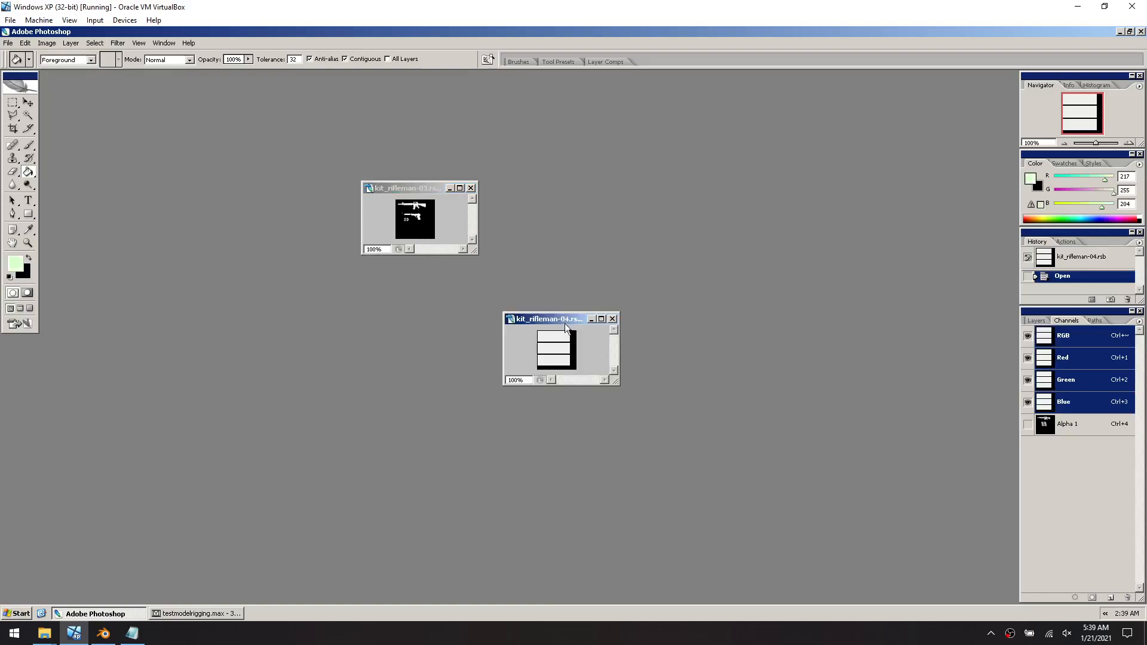
pyautogui.click(1066, 431)
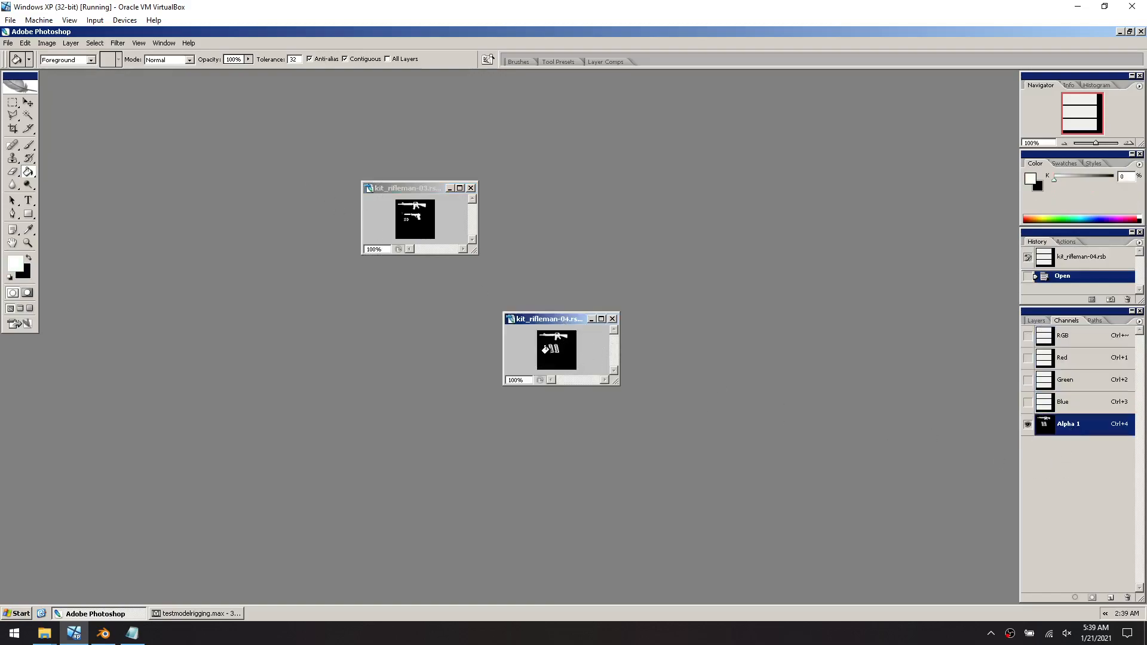
pyautogui.click(9, 43)
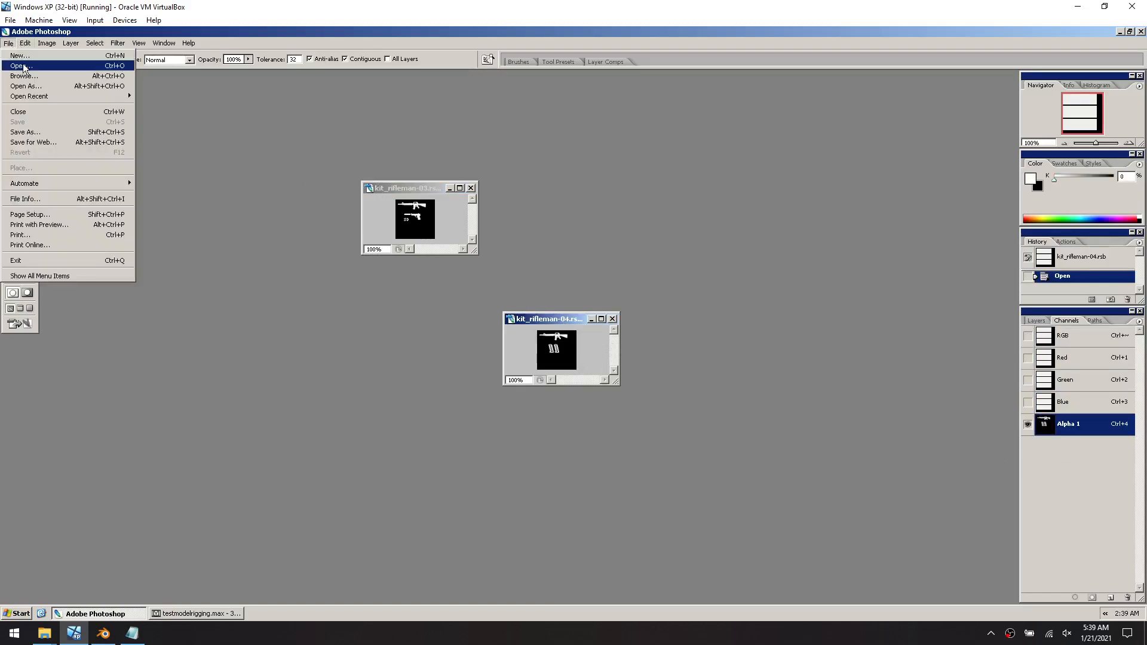
pyautogui.click(24, 64)
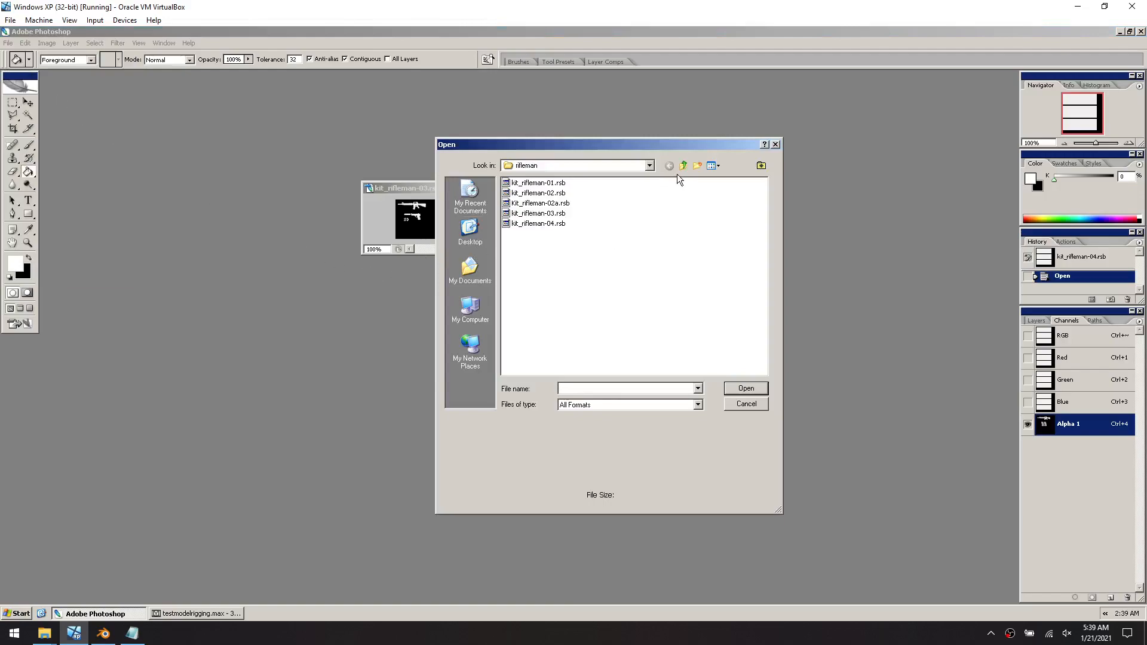
pyautogui.click(746, 403)
# Start saving kit_rifleman-03.rsb as a new file, choosing the Shell folder of ghost_recon's Weapons_of_War_4 mod as the destination
pyautogui.click(401, 188)
pyautogui.click(10, 46)
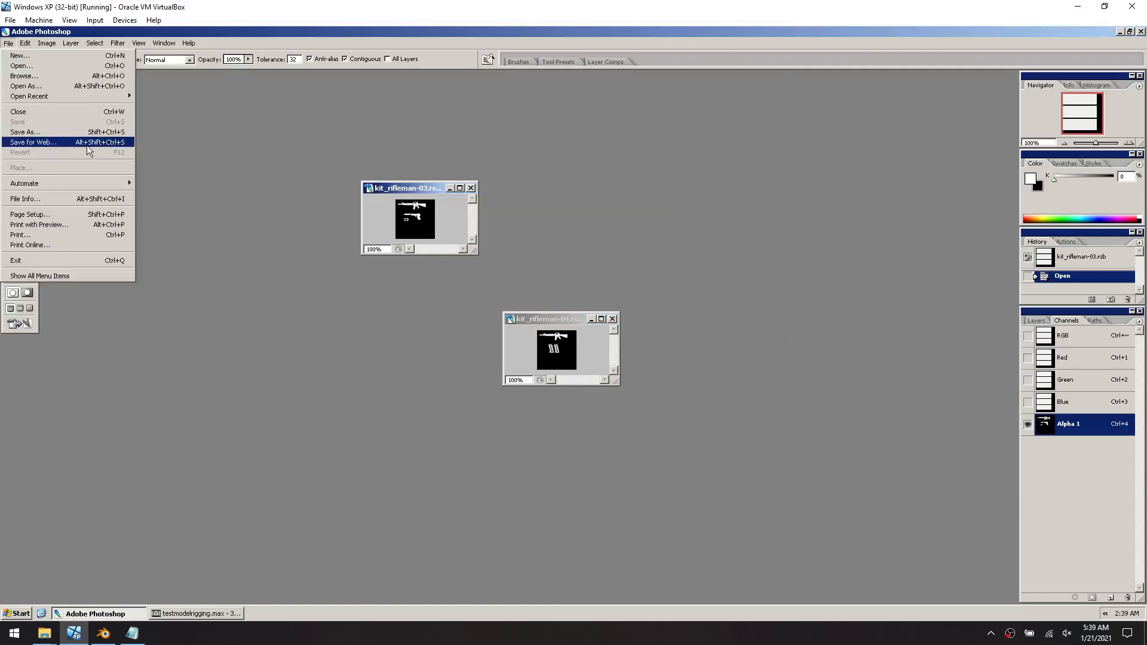
pyautogui.click(90, 140)
pyautogui.click(650, 165)
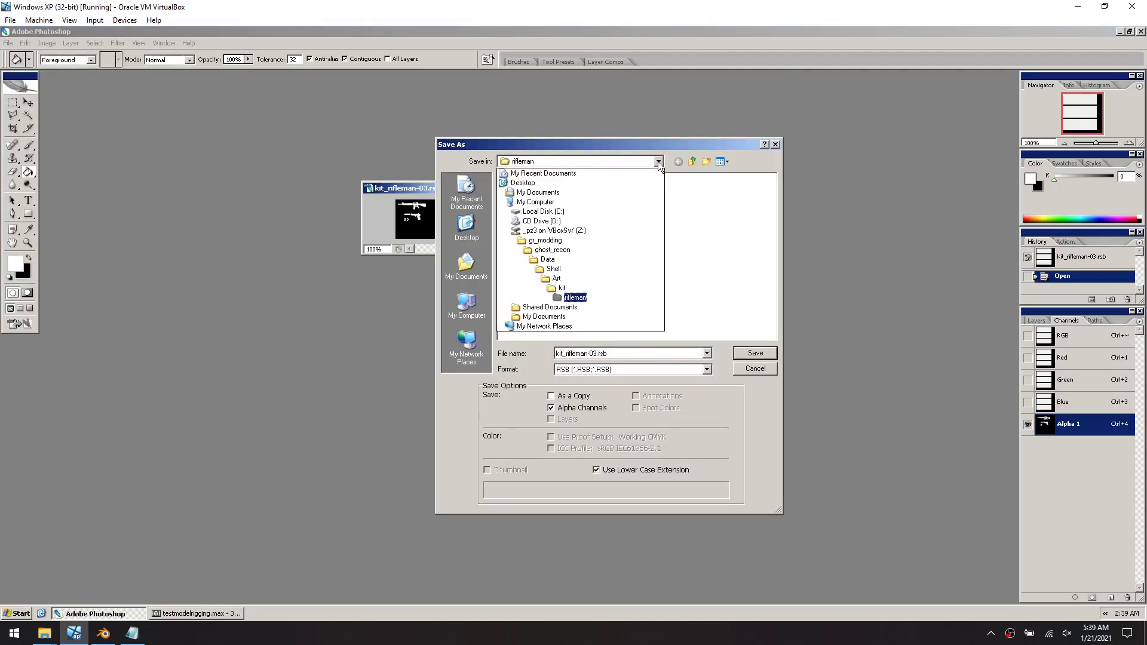
pyautogui.click(540, 250)
pyautogui.doubleClick(517, 199)
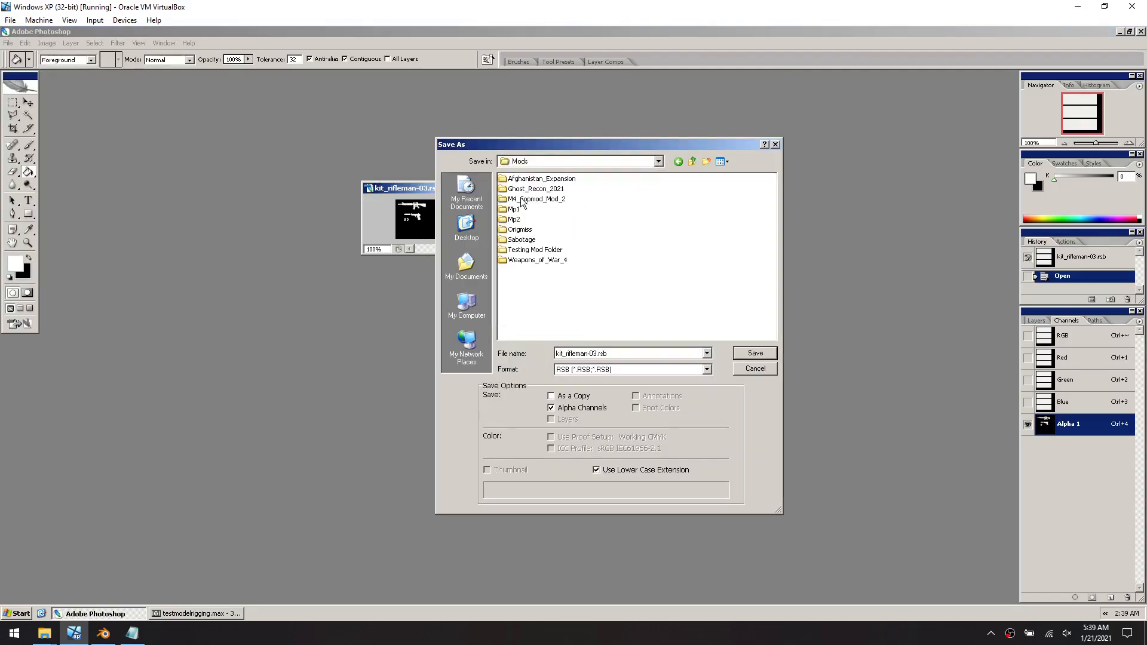
pyautogui.doubleClick(540, 261)
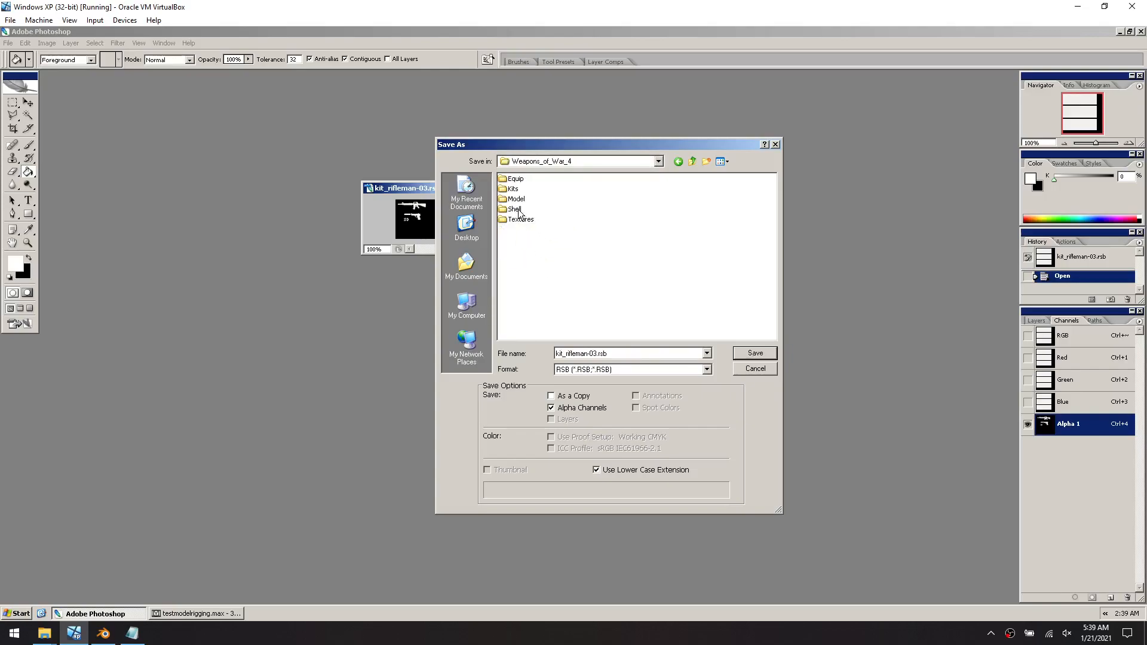
pyautogui.doubleClick(517, 209)
# Create a folder named art inside Shell, and a folder named kit inside art
pyautogui.rightClick(549, 239)
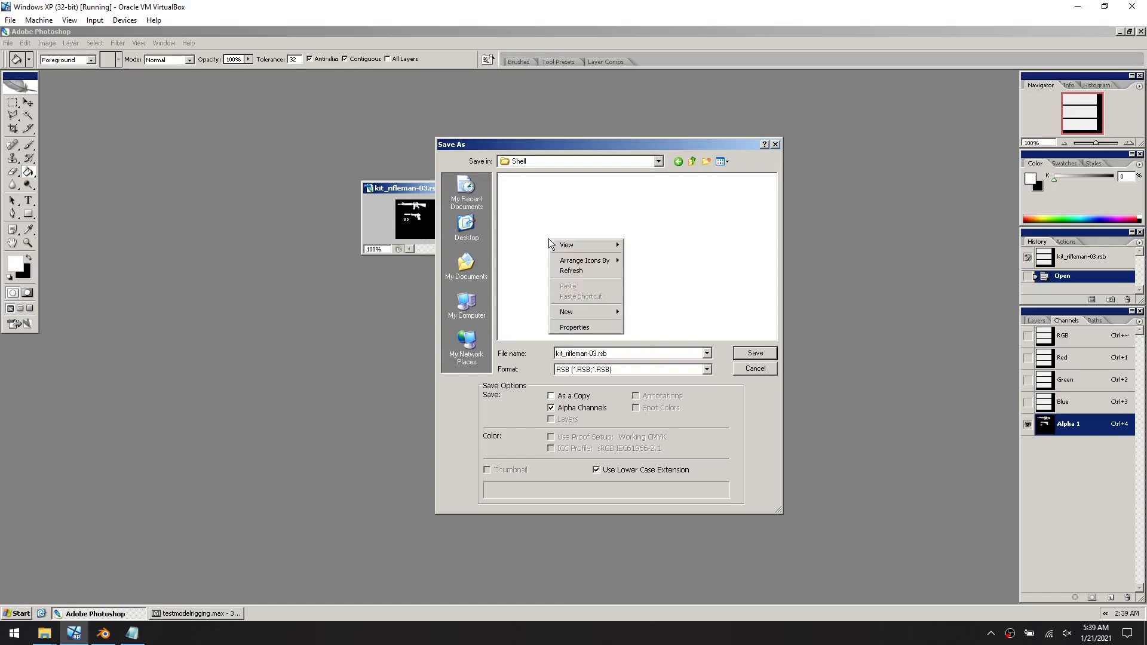
pyautogui.click(660, 313)
pyautogui.write('ar')
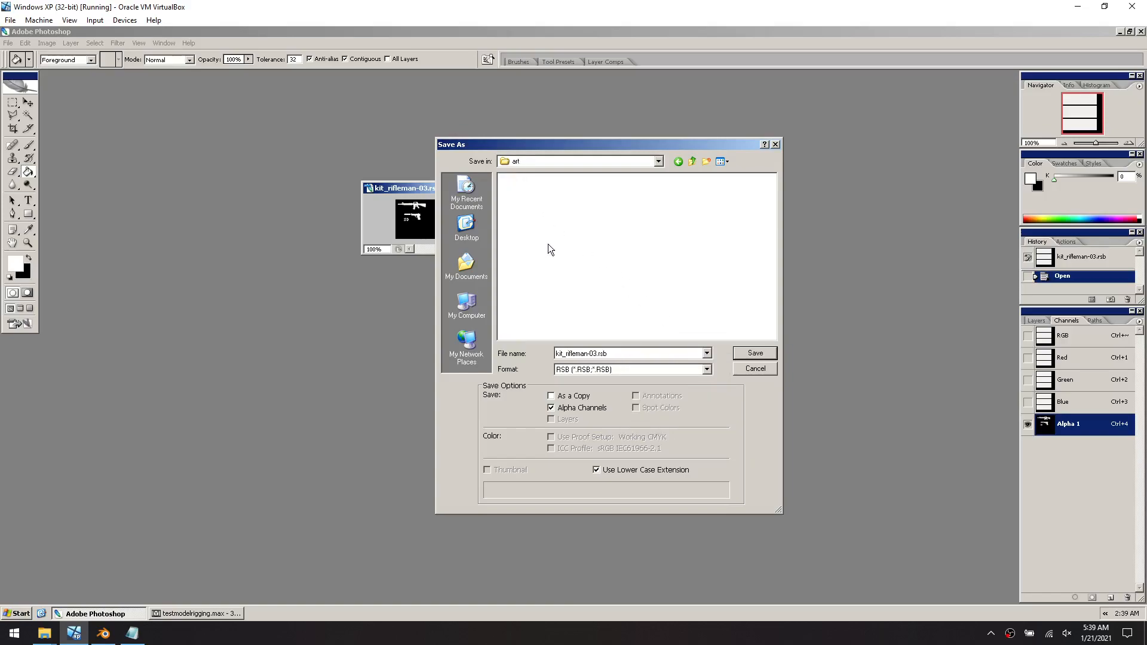
pyautogui.rightClick(548, 245)
pyautogui.click(658, 330)
pyautogui.write('kit')
pyautogui.press('Return')
# Create a folder named rifleman inside the kit folder and open it
pyautogui.doubleClick(510, 178)
pyautogui.rightClick(562, 234)
pyautogui.moveTo(600, 318)
pyautogui.click(669, 317)
pyautogui.write('rifleman')
pyautogui.press('Return')
# Save the image there as pz_ump40_m9sd in RSB format, accepting A4R4G4B4 in the save options
pyautogui.doubleClick(635, 352)
pyautogui.write('pz_ump40_m9sd')
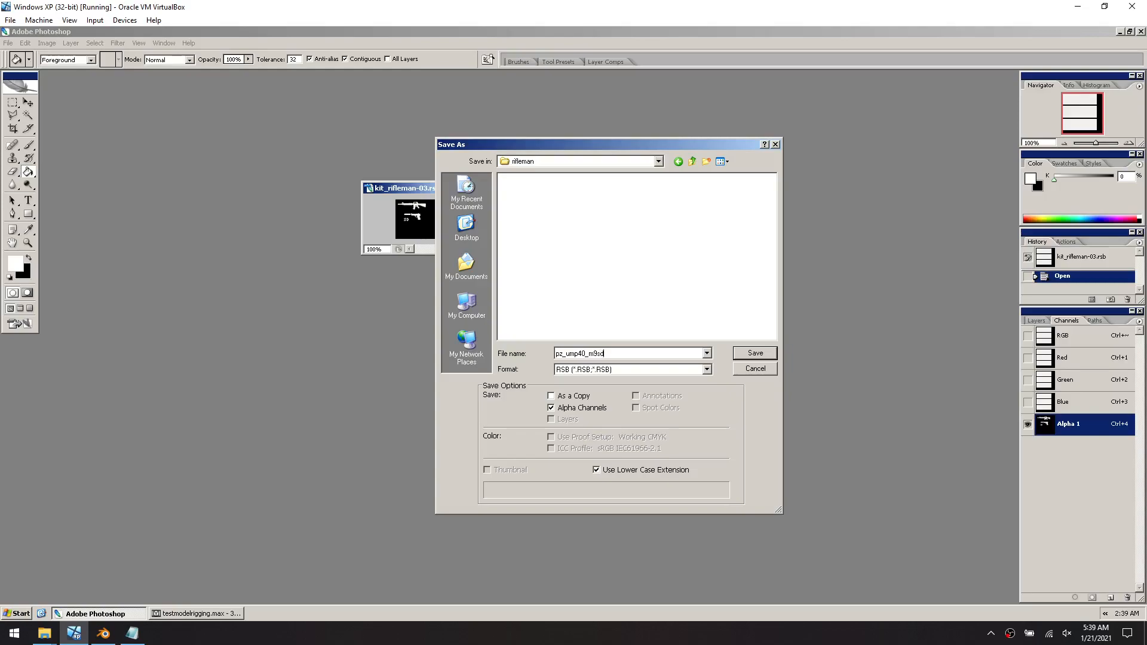
pyautogui.press('Return')
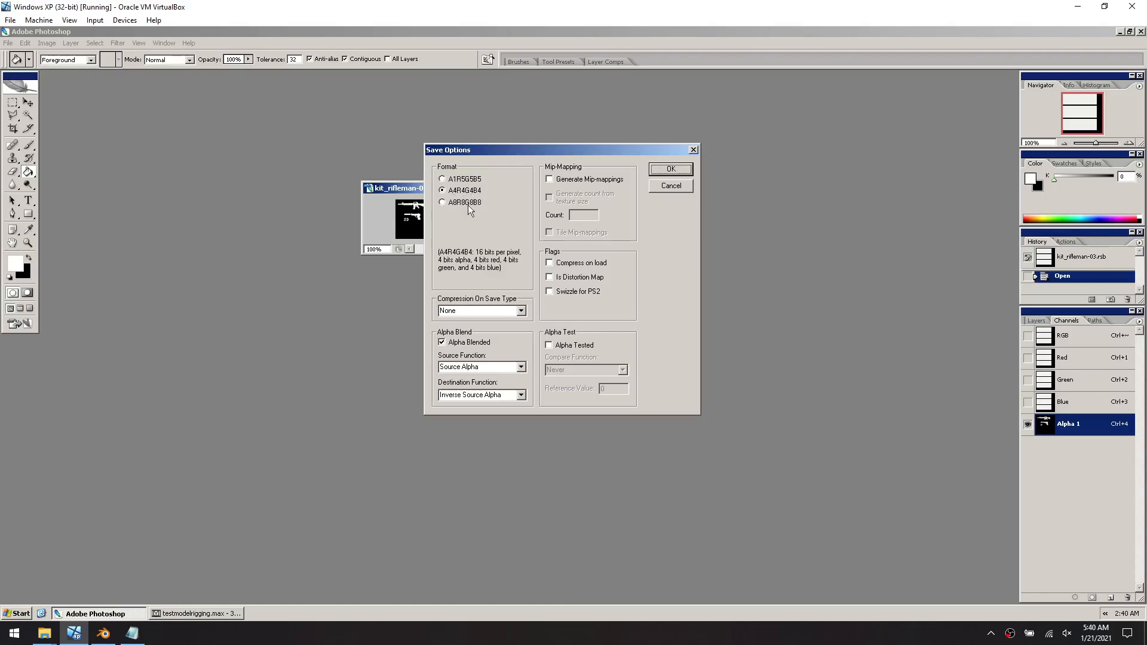
pyautogui.click(671, 169)
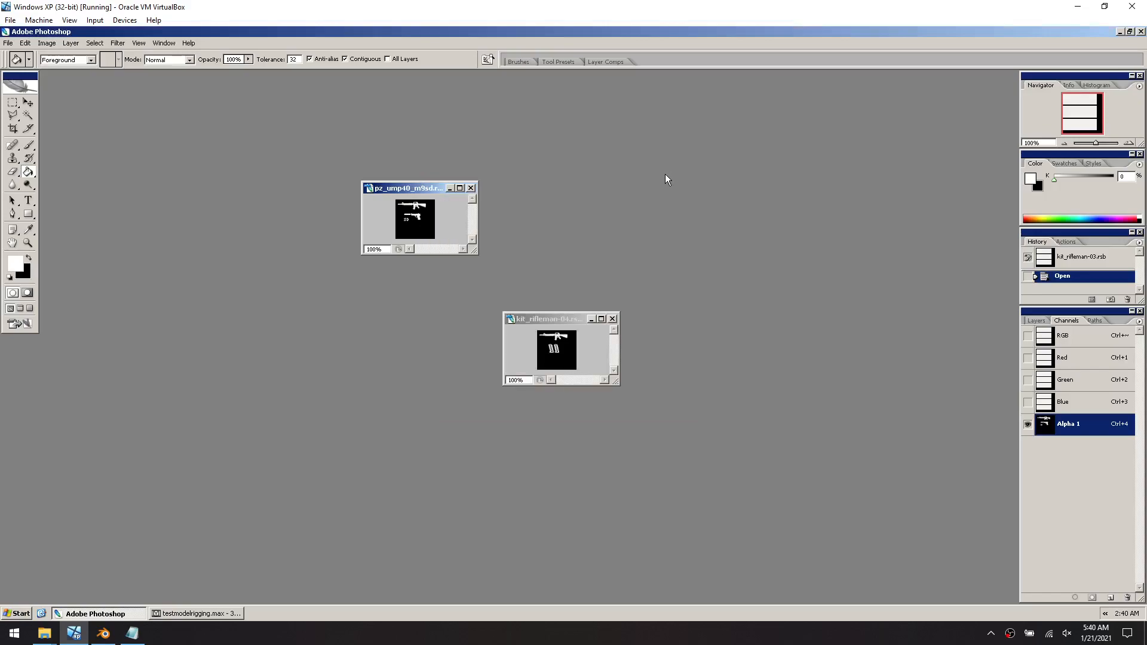
# Start saving kit_rifleman-04.rsb as a new file, going up to the ghost_recon folder
pyautogui.click(549, 318)
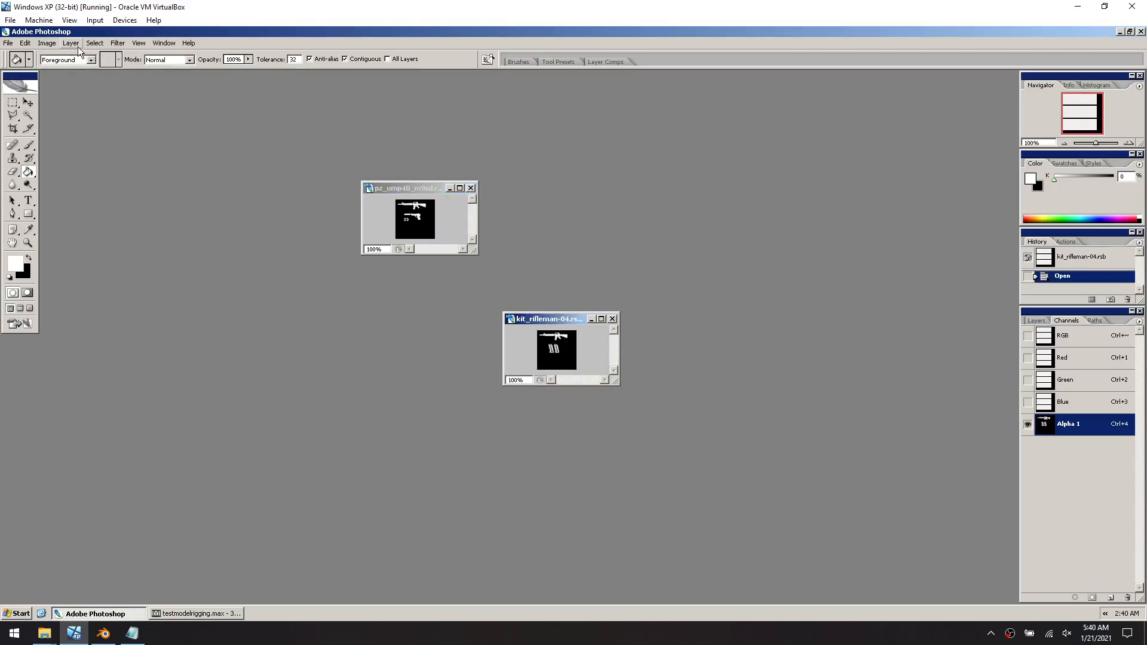
pyautogui.click(6, 43)
pyautogui.click(62, 130)
pyautogui.click(572, 162)
pyautogui.click(554, 250)
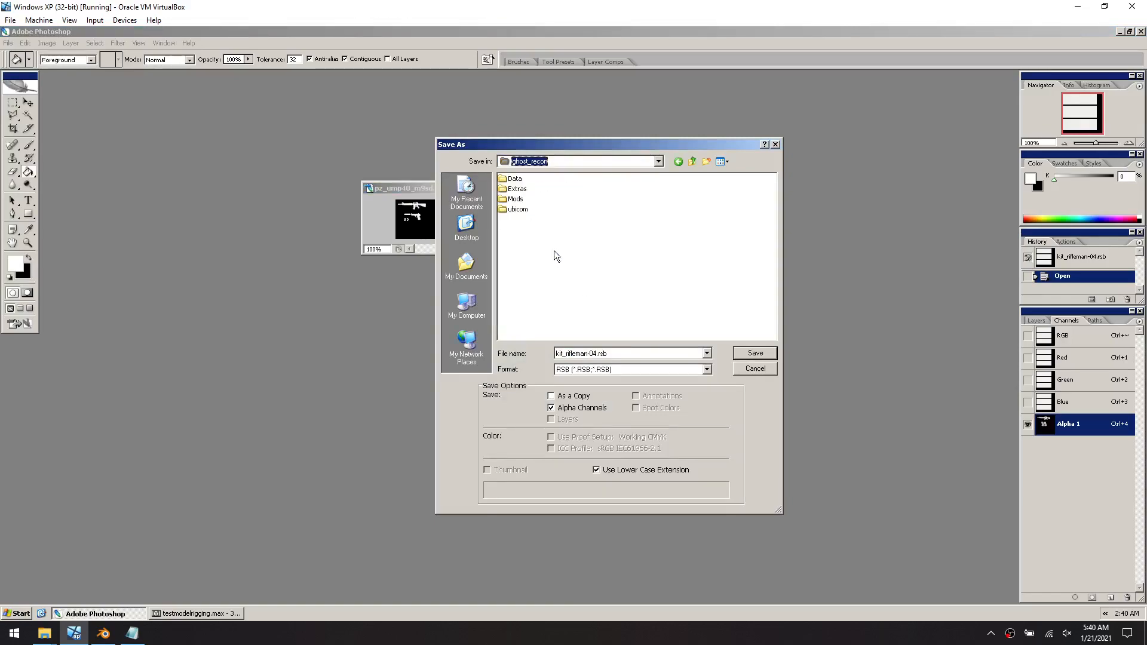
pyautogui.click(659, 161)
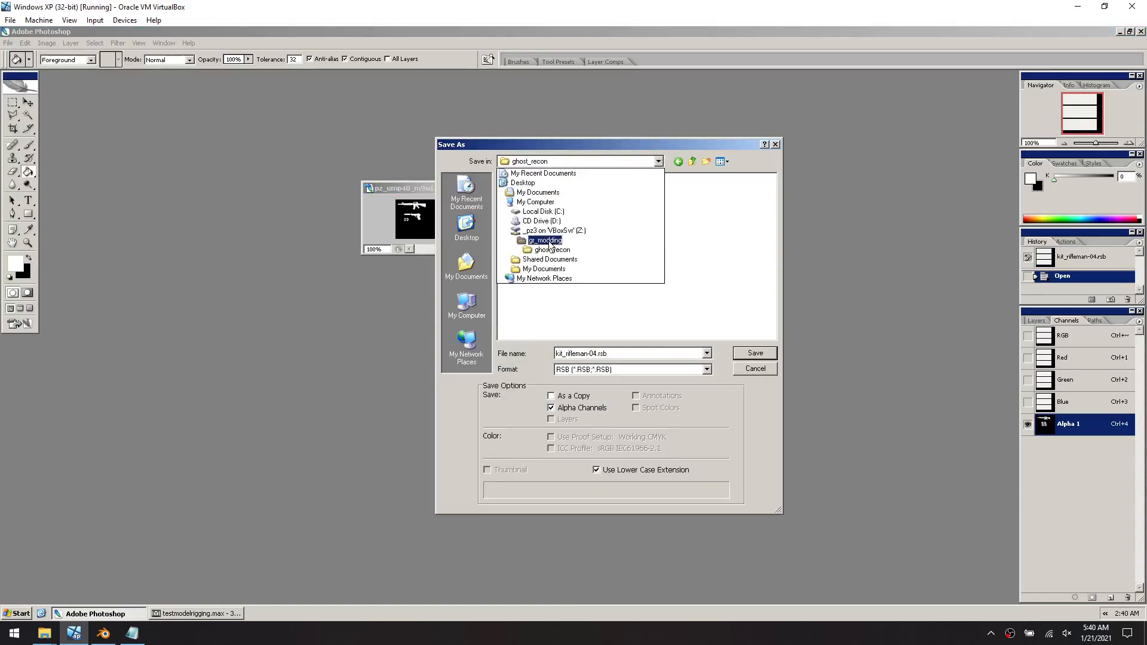
pyautogui.click(530, 244)
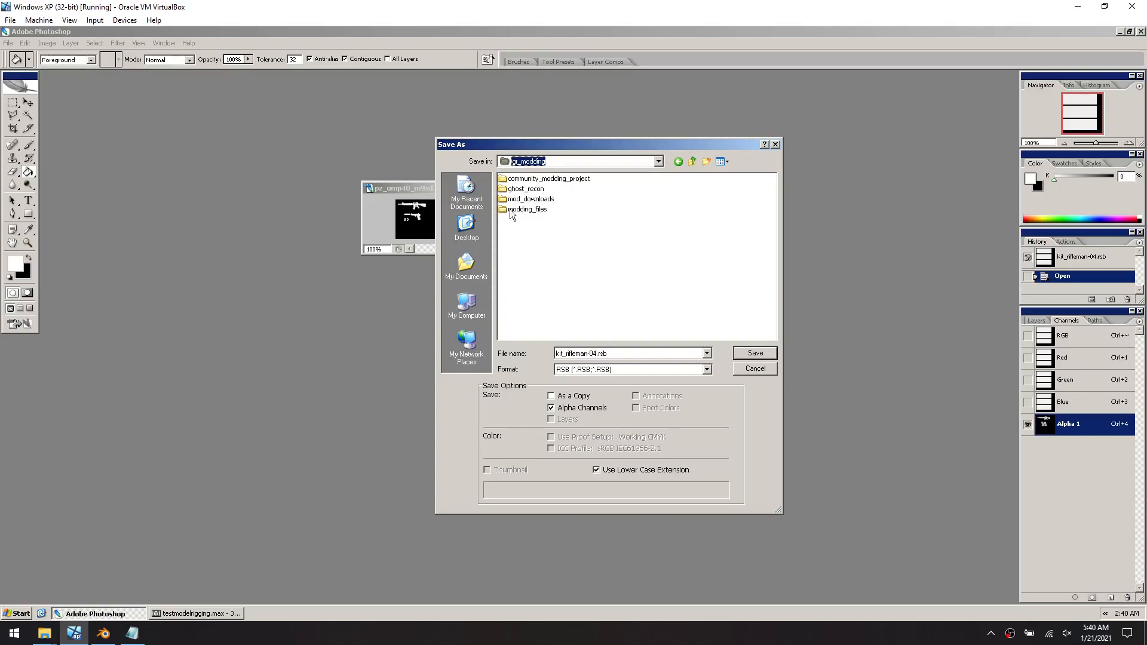
pyautogui.click(658, 161)
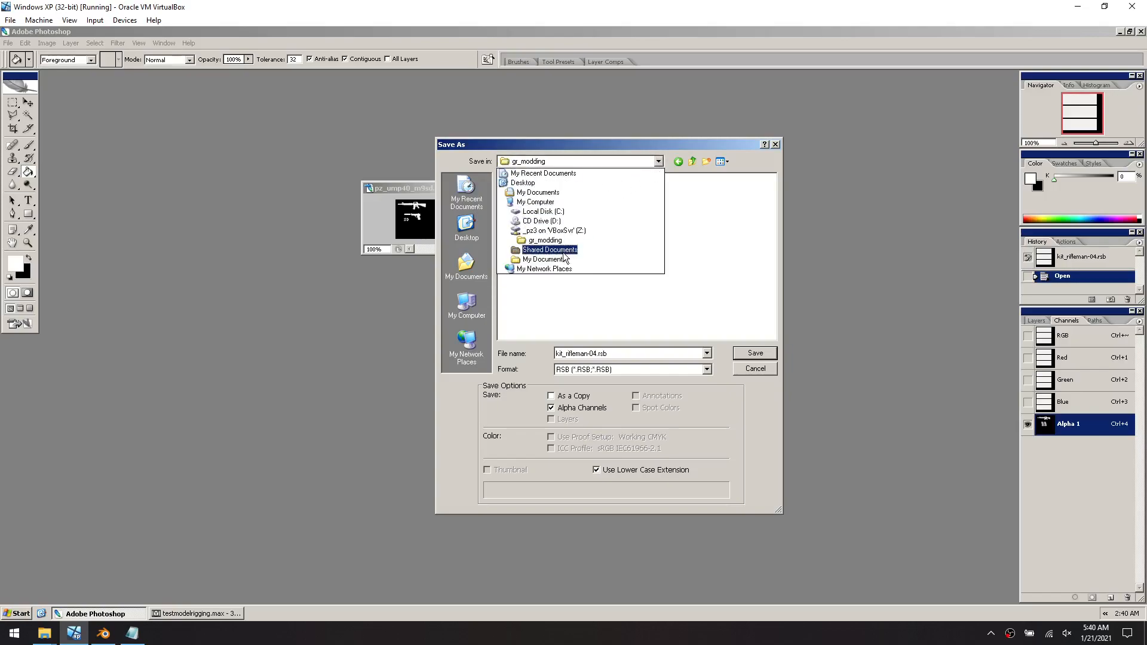
pyautogui.click(557, 231)
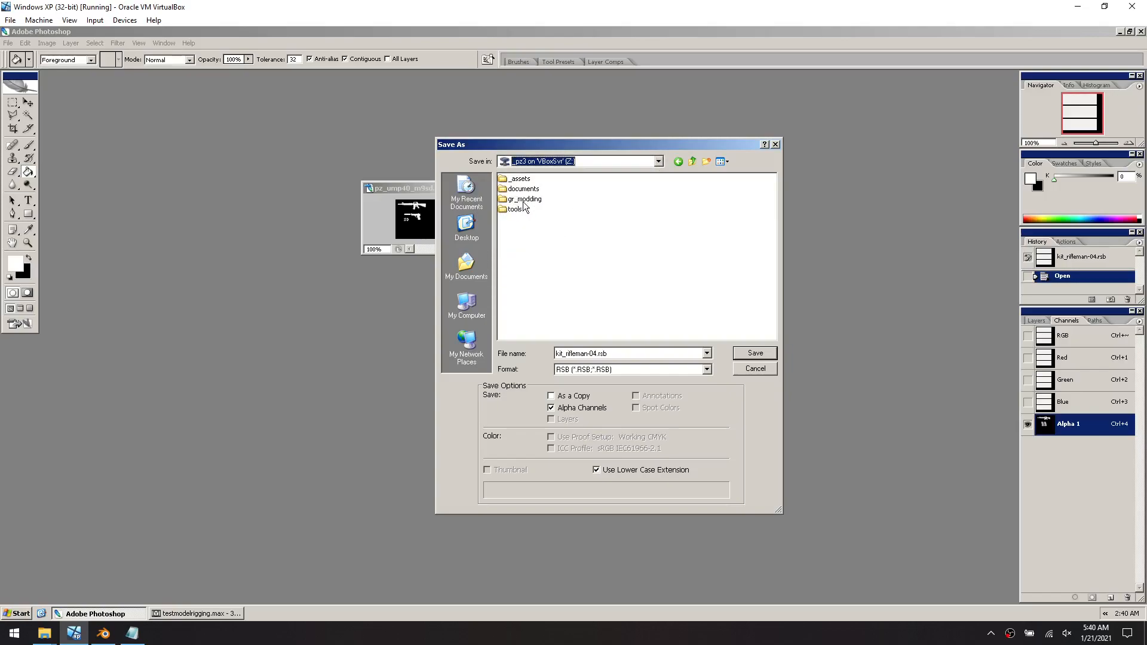
pyautogui.doubleClick(523, 200)
# Set the save destination to the rifleman folder under Mods, Weapons_of_War_4, Shell, art and kit
pyautogui.doubleClick(517, 200)
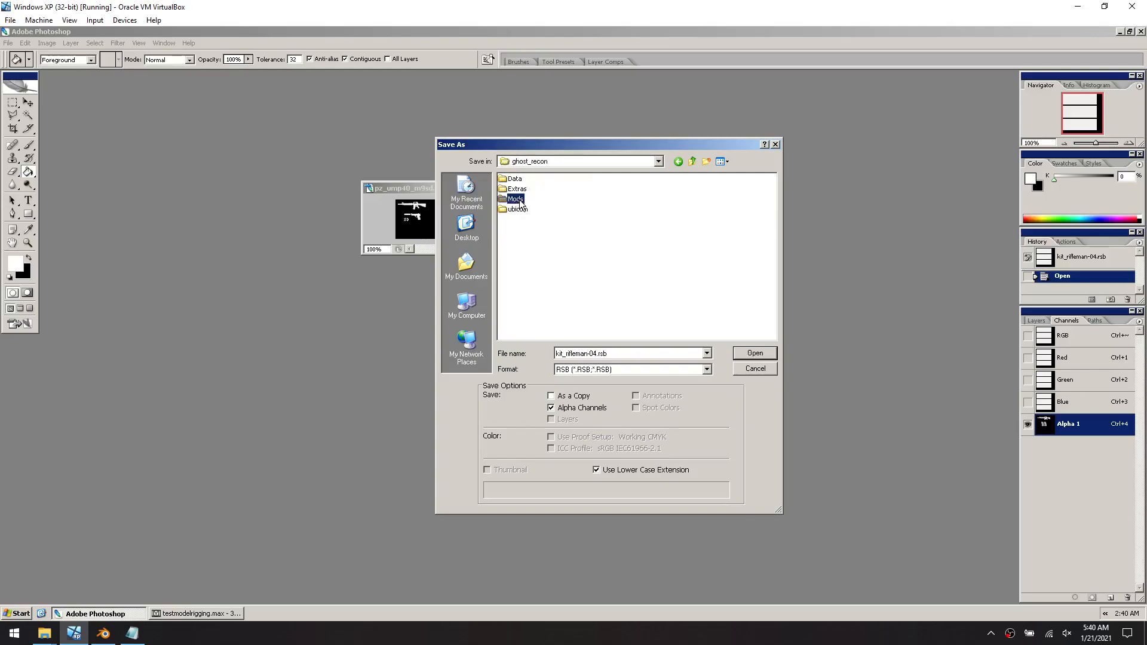
pyautogui.doubleClick(532, 261)
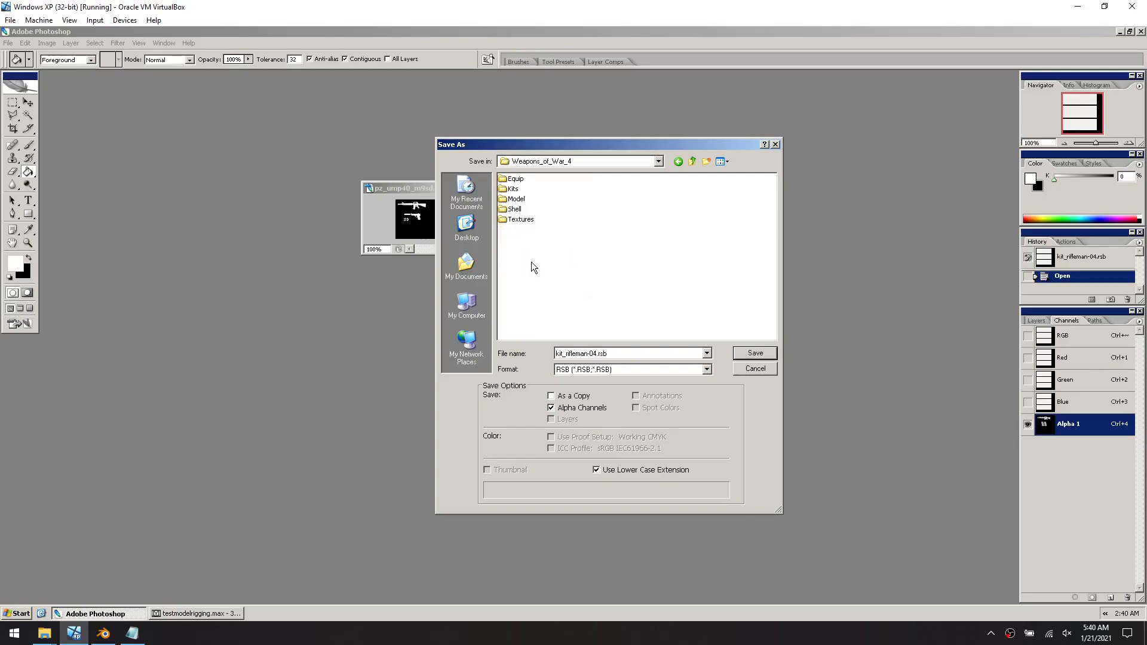
pyautogui.click(518, 220)
pyautogui.doubleClick(516, 210)
pyautogui.doubleClick(519, 181)
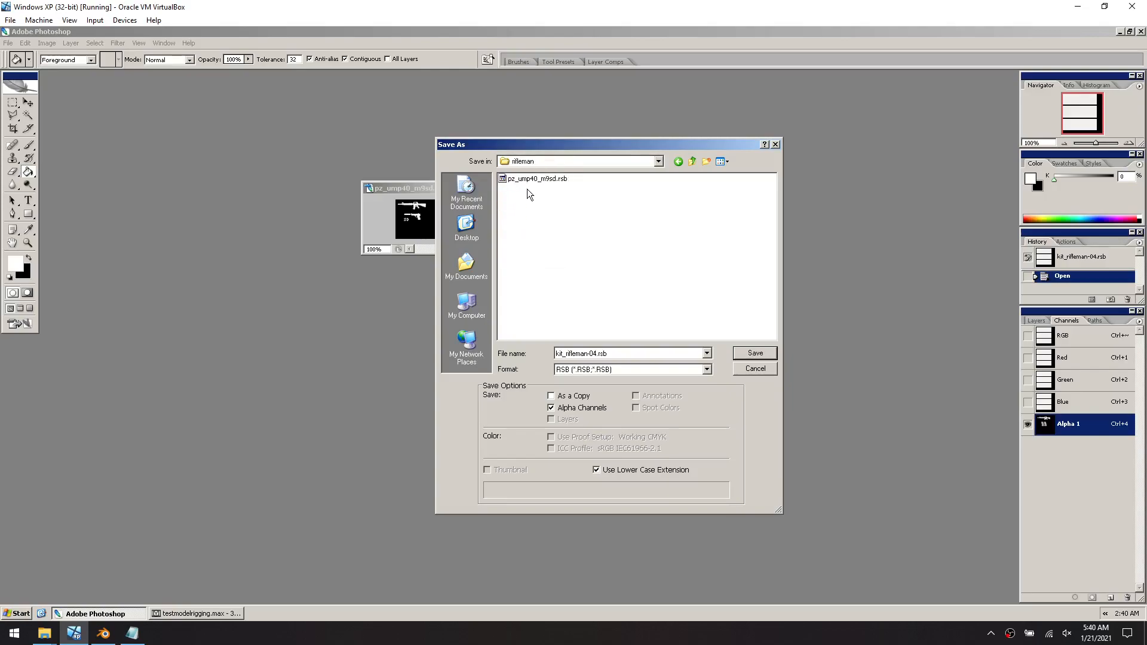
# Save the image as pz_ump40_ammo.rsb, basing the name on pz_ump40_m9sd.rsb and accepting the save options
pyautogui.click(536, 179)
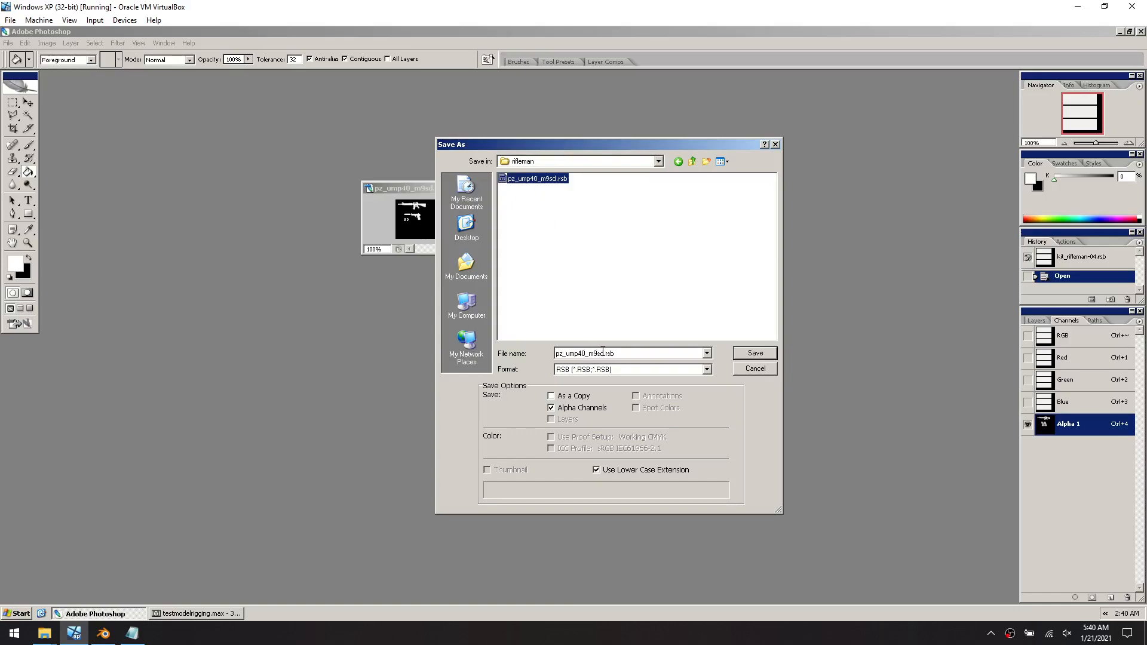
pyautogui.click(602, 352)
pyautogui.click(603, 353)
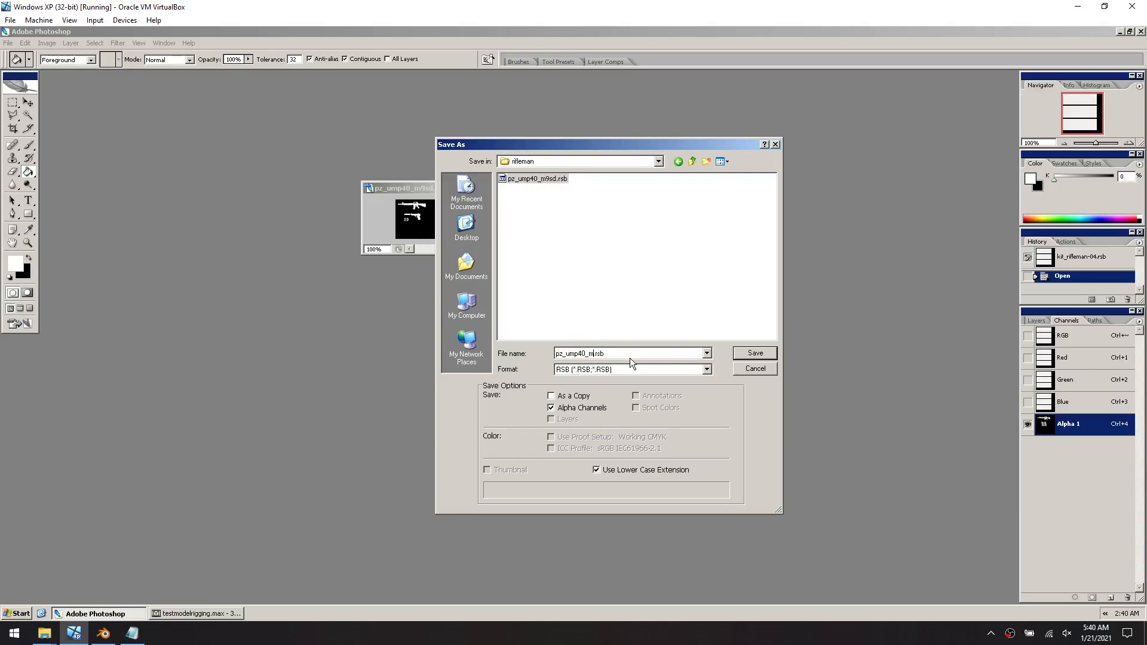
pyautogui.press('BackSpace')
pyautogui.write('ammo')
pyautogui.press('Return')
pyautogui.press('Return')
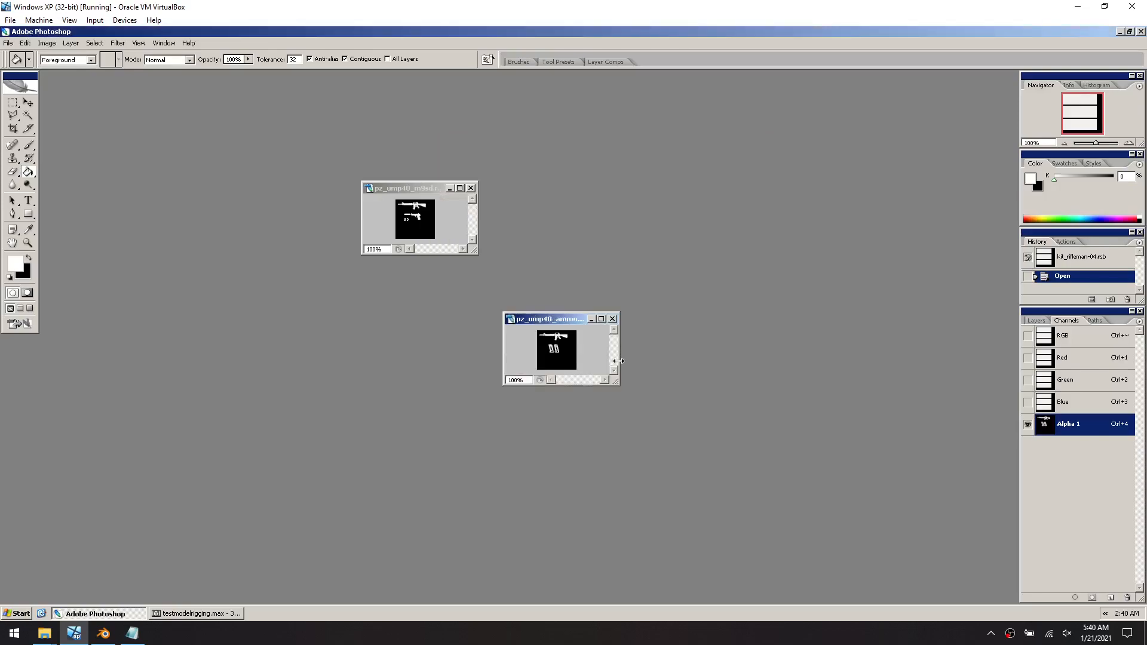
# Browse for an image to open in the ump40 folder, reached through gr_modding, modding_files and _assets
pyautogui.click(8, 43)
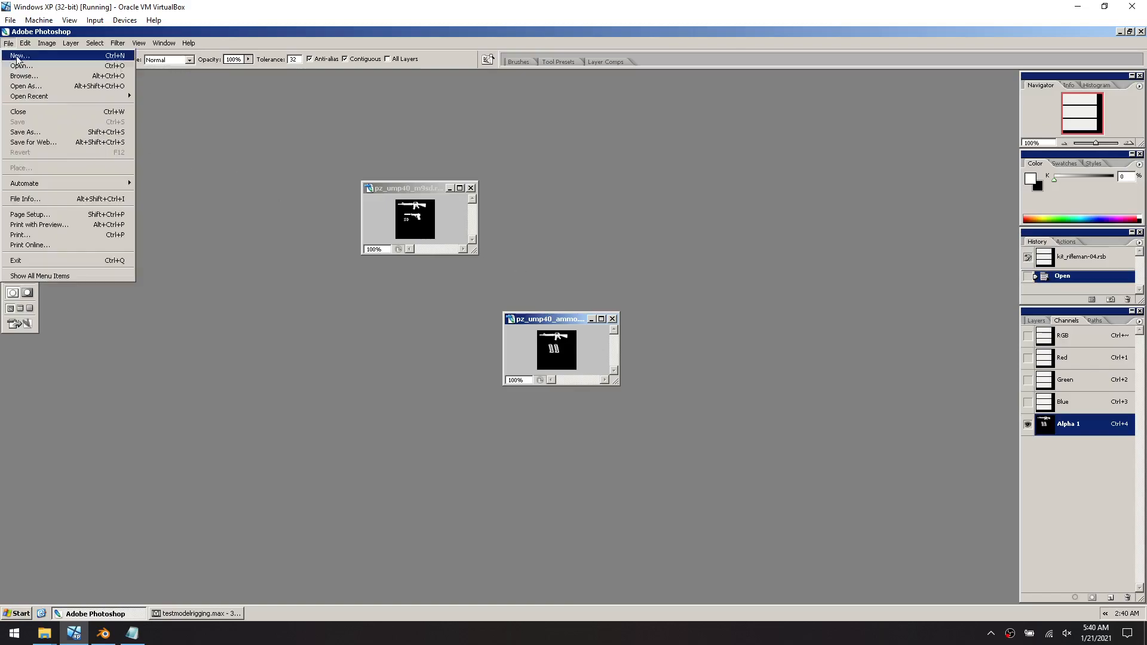
pyautogui.click(18, 60)
pyautogui.click(565, 164)
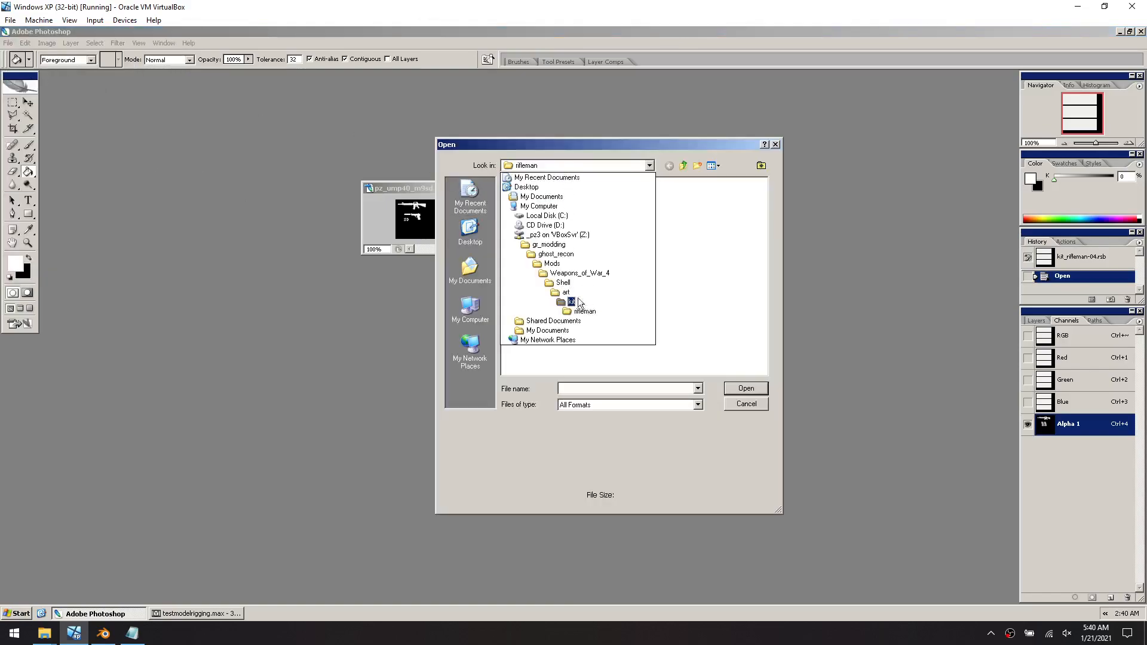
pyautogui.click(558, 235)
pyautogui.doubleClick(533, 203)
pyautogui.doubleClick(531, 213)
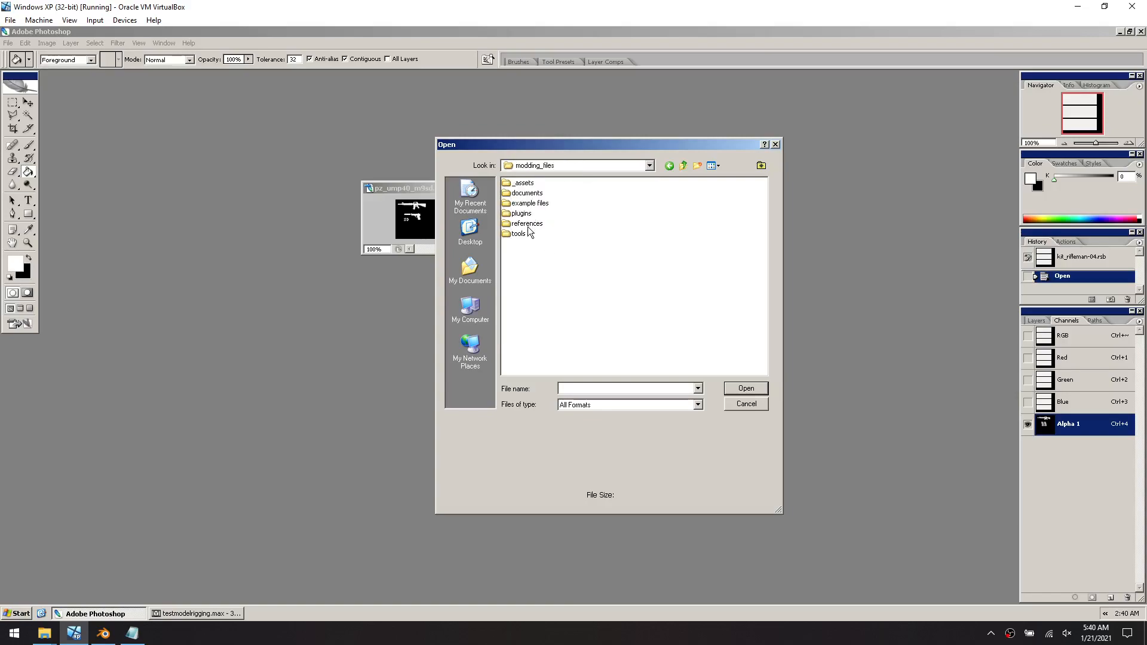
pyautogui.doubleClick(531, 184)
pyautogui.doubleClick(527, 272)
pyautogui.doubleClick(521, 244)
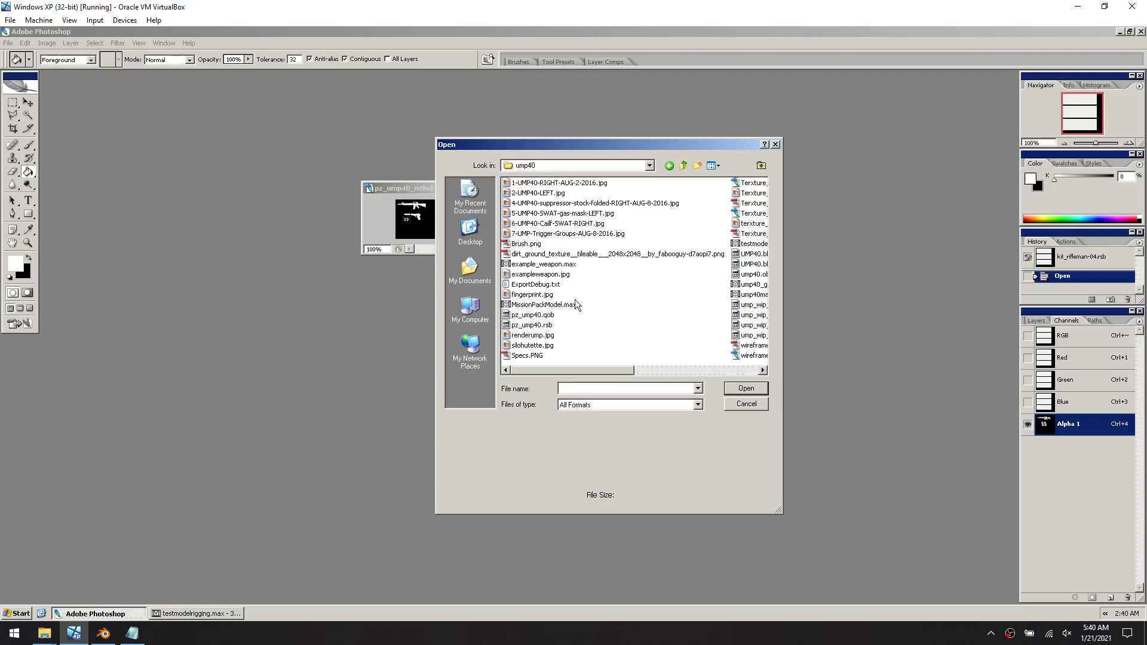
# Find silohutette.jpg in the ump40 folder and open it
pyautogui.moveTo(567, 371); pyautogui.dragTo(630, 375)
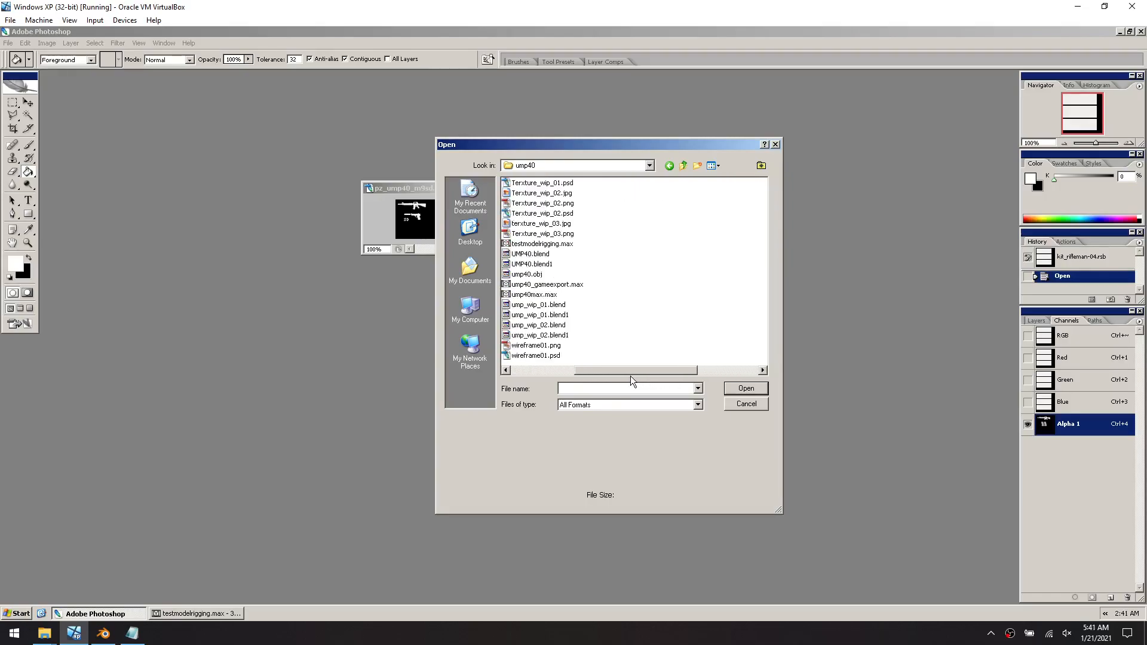
pyautogui.moveTo(629, 375); pyautogui.dragTo(635, 376)
pyautogui.moveTo(635, 375); pyautogui.dragTo(622, 375)
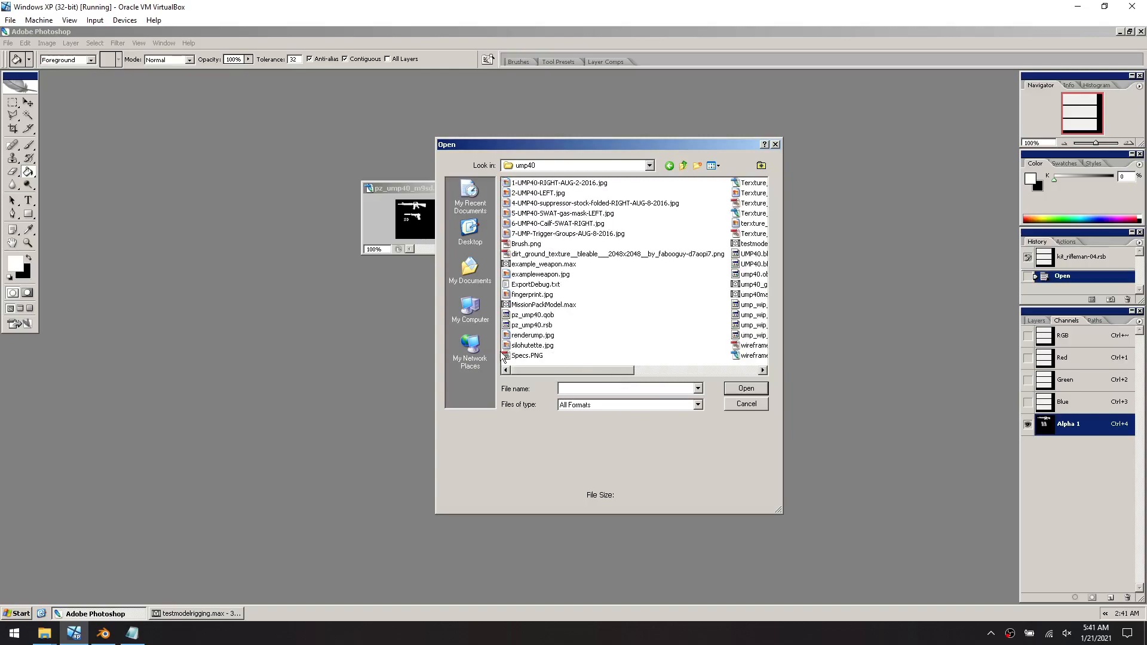
pyautogui.doubleClick(533, 345)
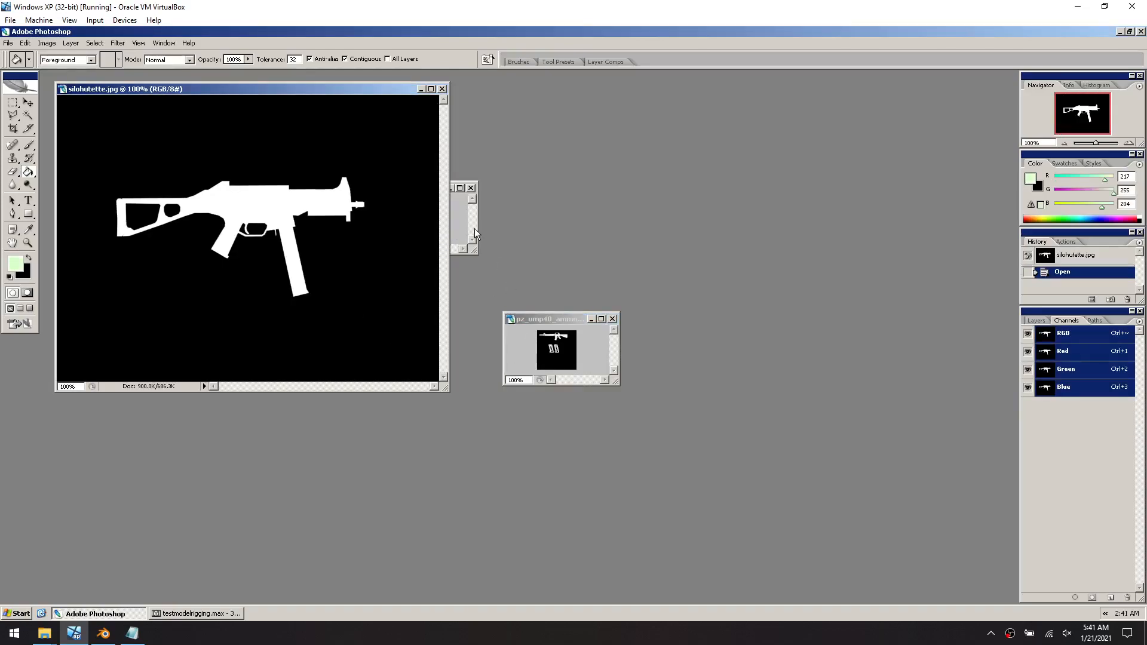
# Move the pz_ump40_m9sd.rsb window clear of the silhouette image, enlarge it and magnify the image to 500%
pyautogui.moveTo(531, 189); pyautogui.dragTo(772, 181)
pyautogui.hotkey('ctrl', '+')
pyautogui.hotkey('ctrl', '+')
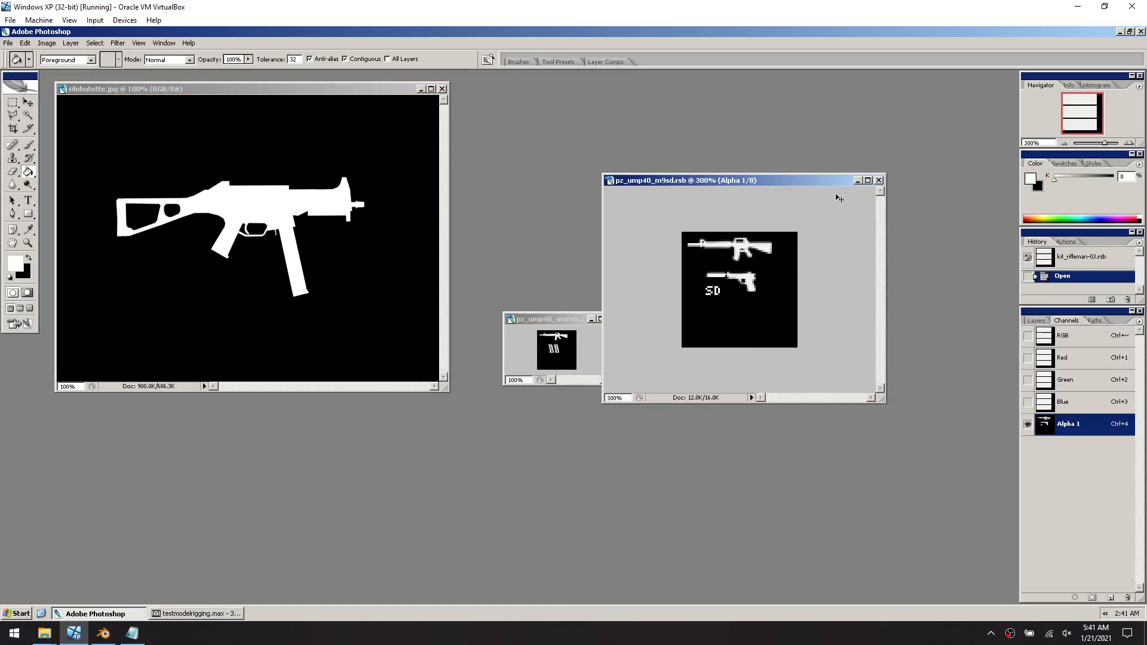
pyautogui.hotkey('ctrl', '+')
pyautogui.hotkey('ctrl', '+')
# Enlarge the pz_ump40_ammo.rsb window and magnify its image to 500%
pyautogui.click(544, 320)
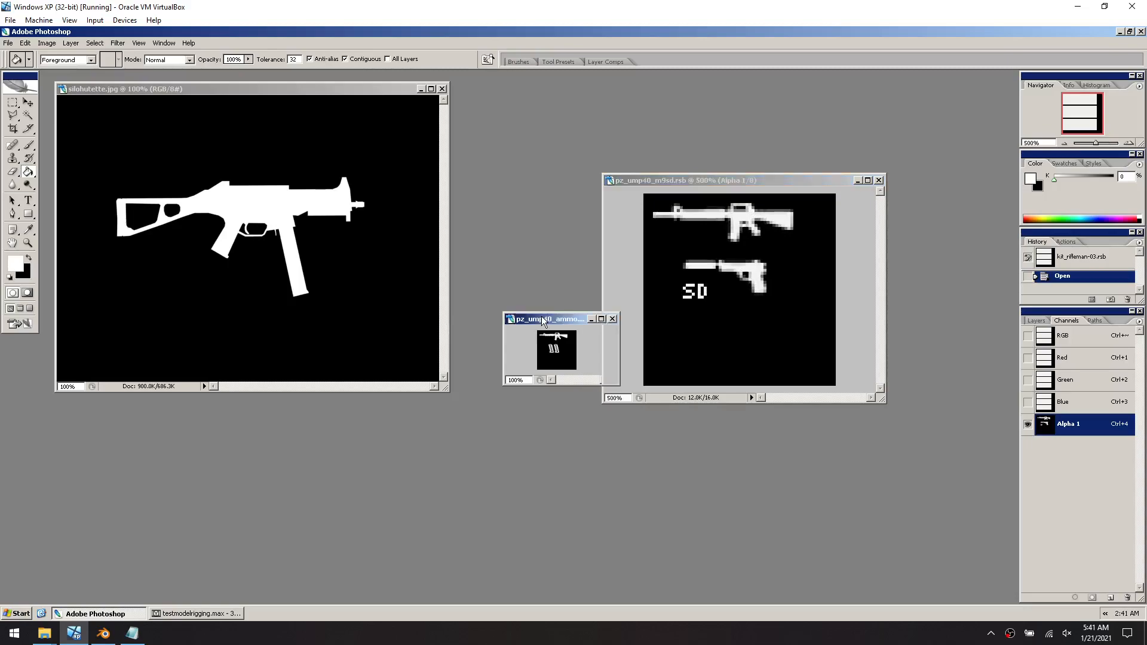
pyautogui.moveTo(617, 385); pyautogui.dragTo(818, 552)
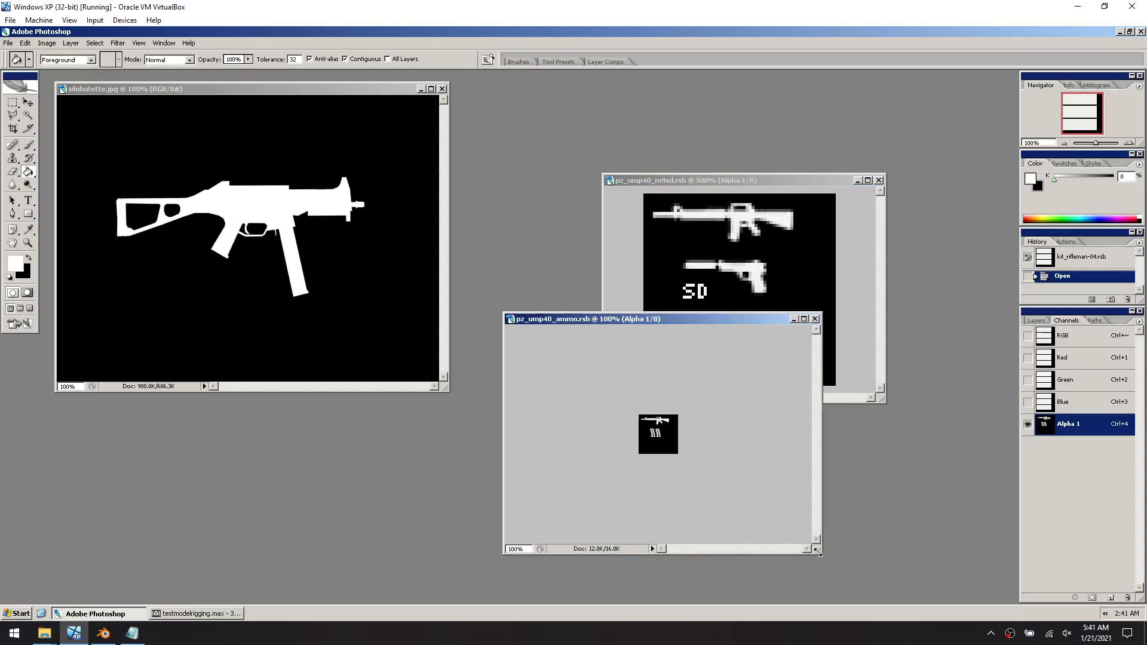
pyautogui.hotkey('ctrl', '+')
pyautogui.hotkey('ctrl', '+')
pyautogui.hotkey('ctrl', '+')
pyautogui.hotkey('ctrl', '+')
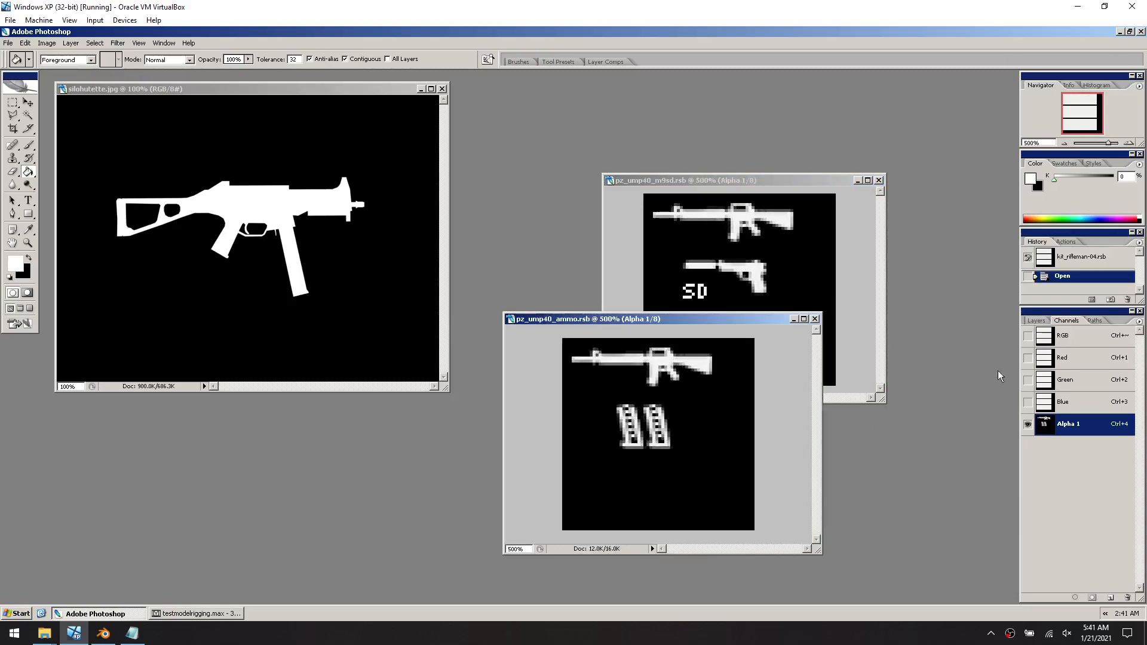
# Select the uppermost light box of pz_ump40_ammo.rsb in the RGB channels and clear the rifle inside it from the Alpha 1 channel
pyautogui.click(1063, 335)
pyautogui.click(11, 102)
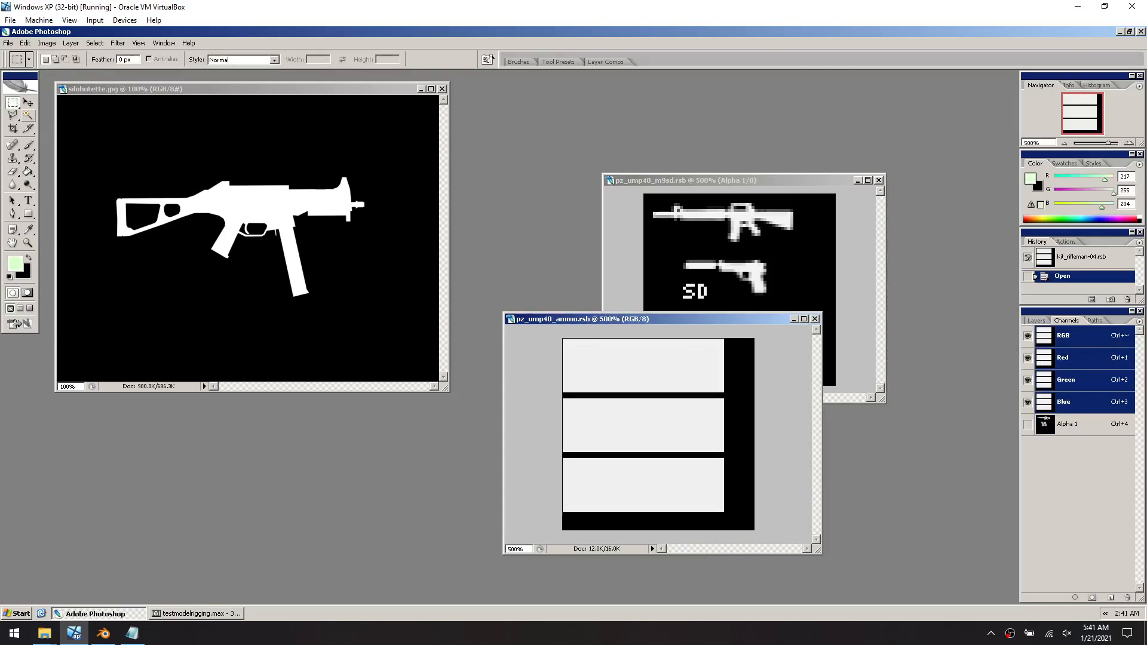
pyautogui.moveTo(620, 375); pyautogui.dragTo(723, 392)
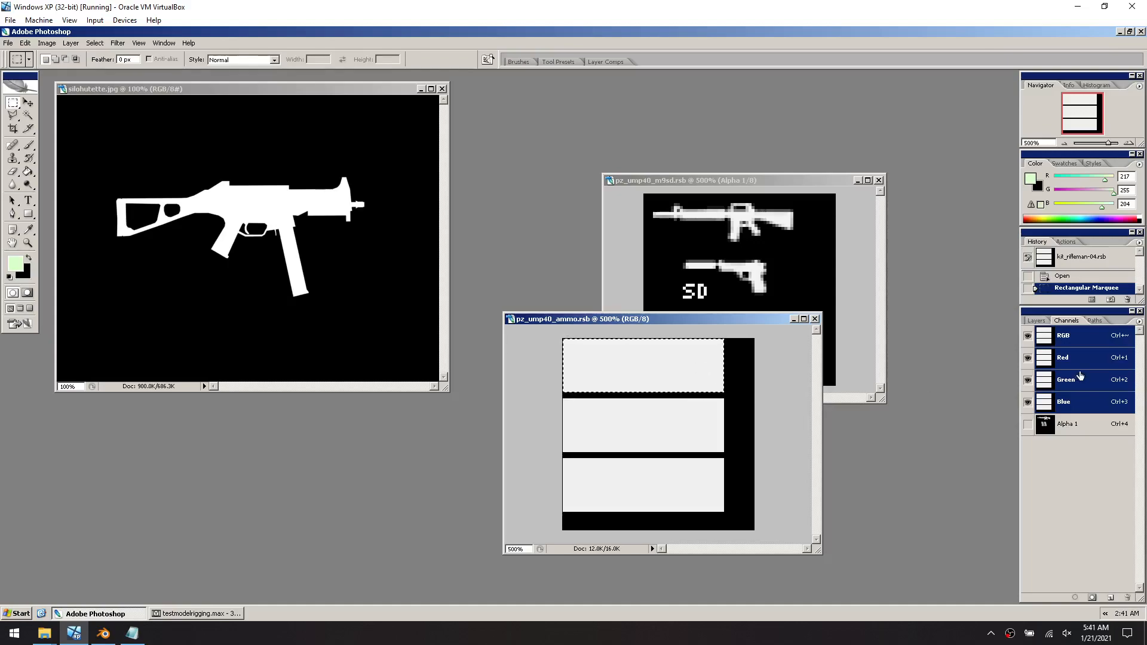
pyautogui.click(1070, 424)
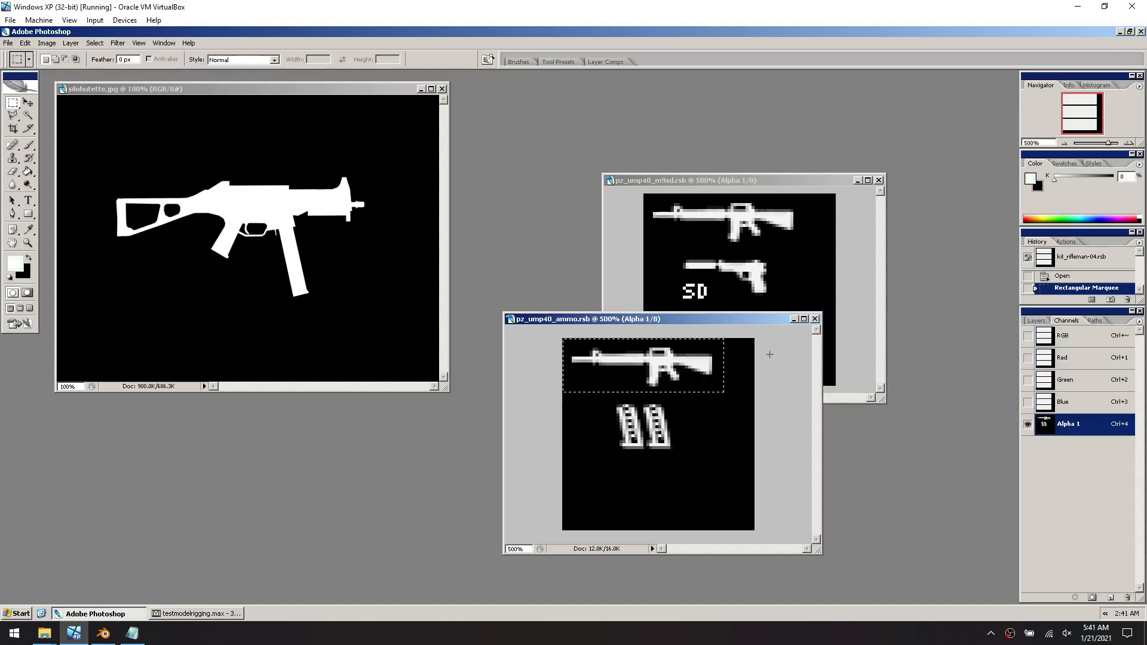
pyautogui.press('Delete')
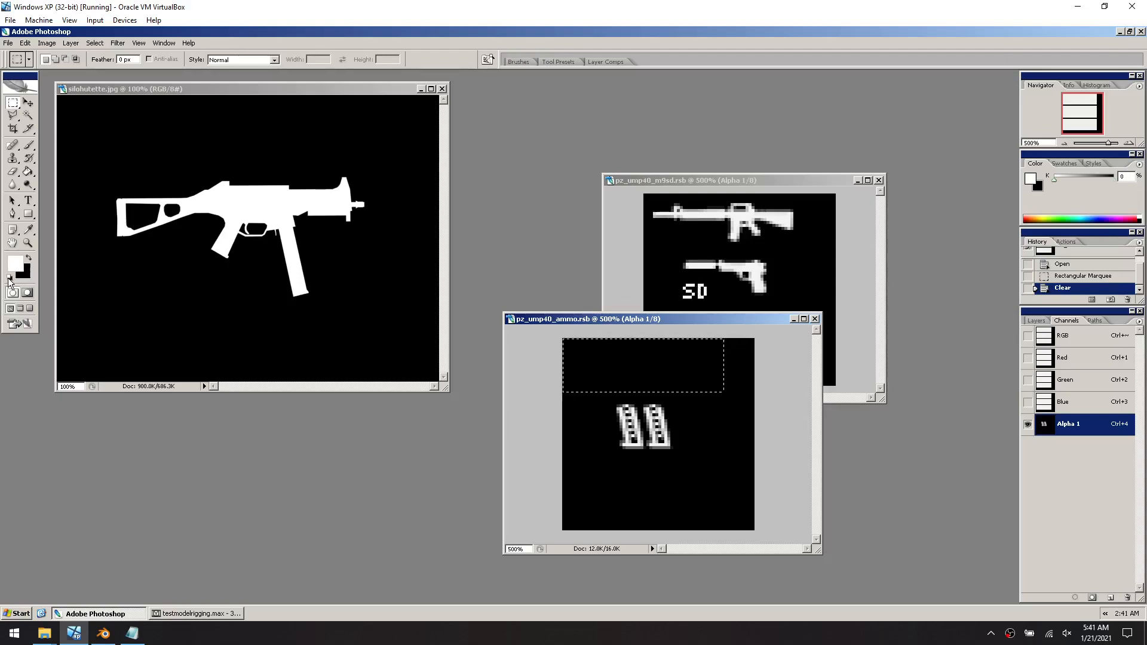
# Clear the rifle above the pistol from the Alpha 1 channel of pz_ump40_m9sd.rsb and remove the selection
pyautogui.click(734, 185)
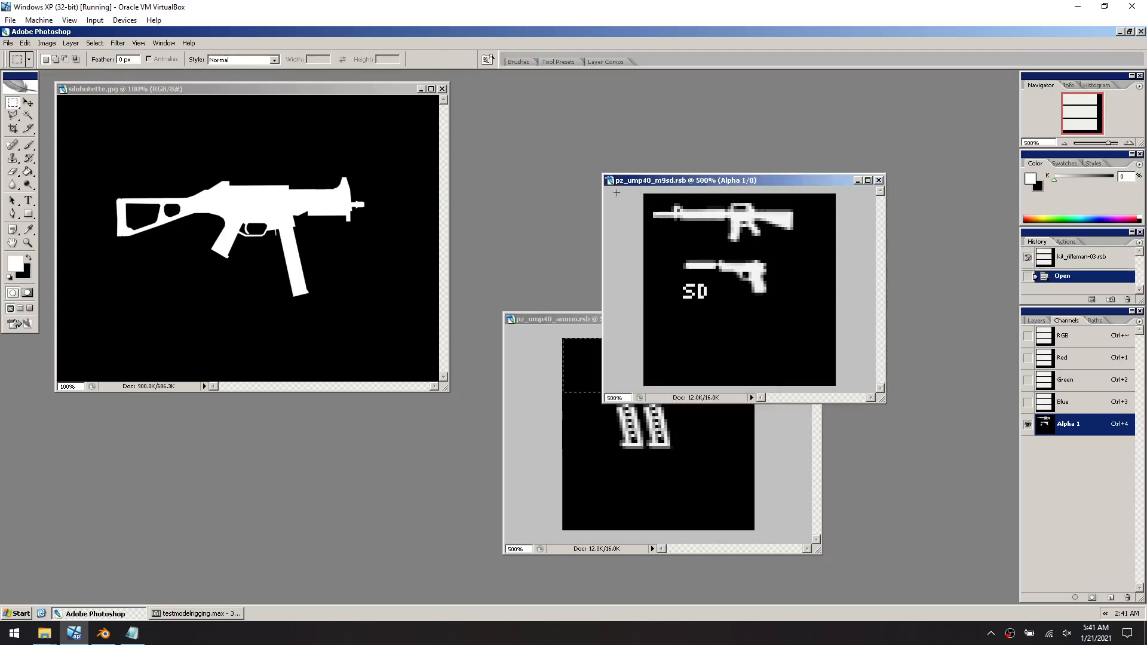
pyautogui.moveTo(635, 189); pyautogui.dragTo(642, 197)
pyautogui.moveTo(751, 231); pyautogui.dragTo(838, 256)
pyautogui.press('Delete')
pyautogui.hotkey('ctrl', 'd')
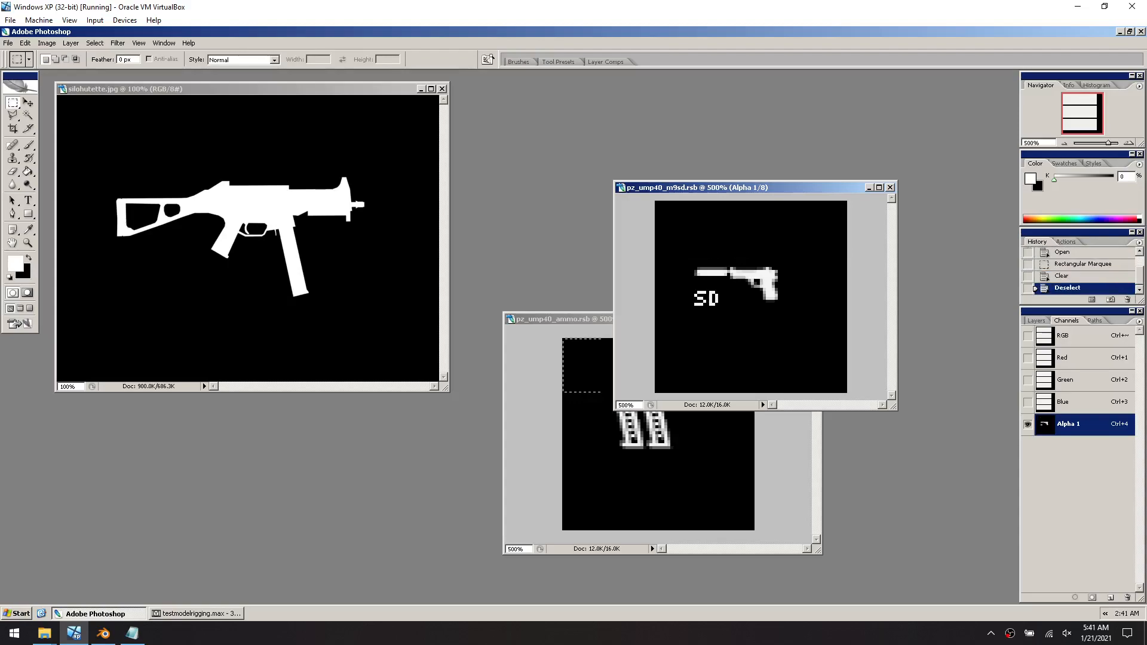
# Select the white weapon in silohutette.jpg with the Magic Wand and copy it into the RGB channels of pz_ump40_m9sd.rsb
pyautogui.click(29, 115)
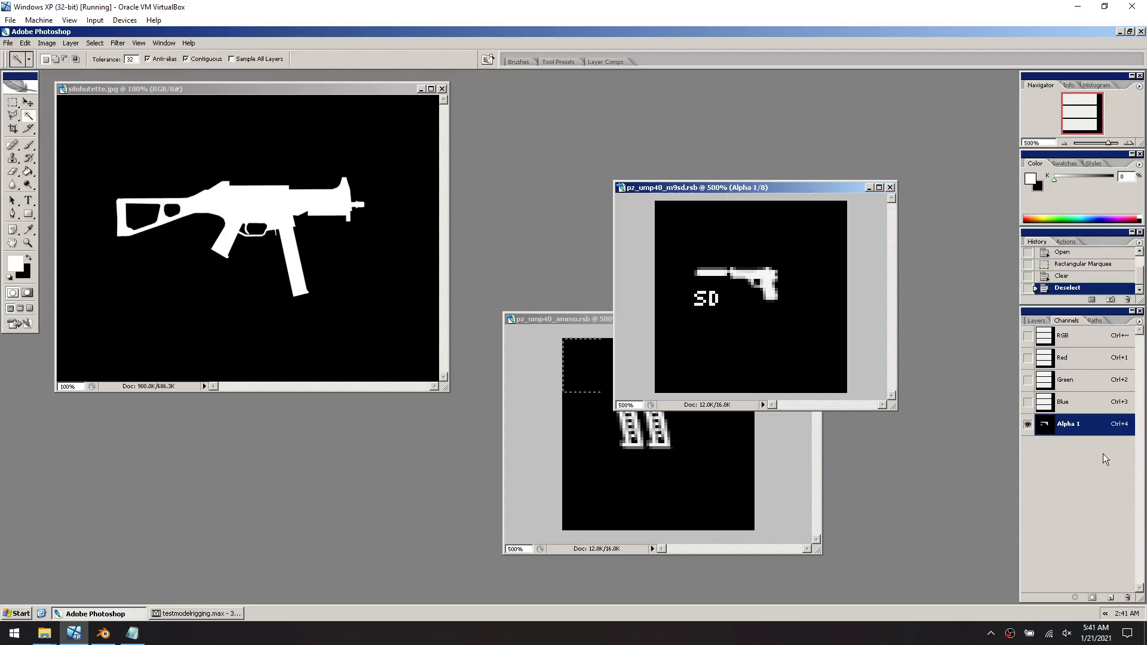
pyautogui.click(309, 252)
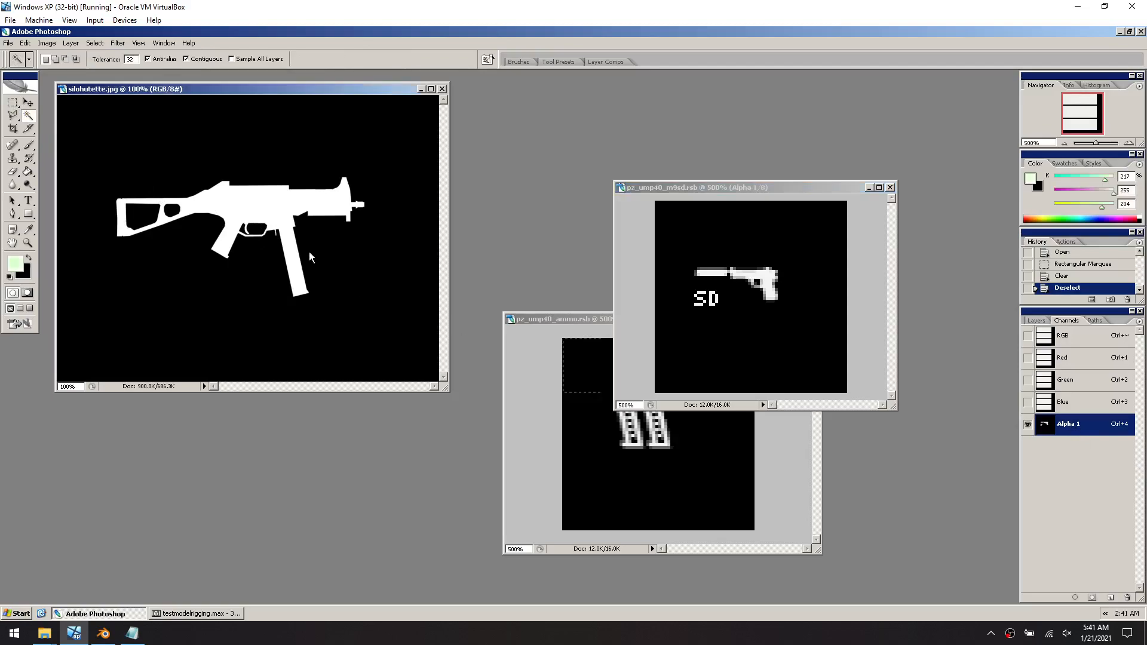
pyautogui.click(243, 211)
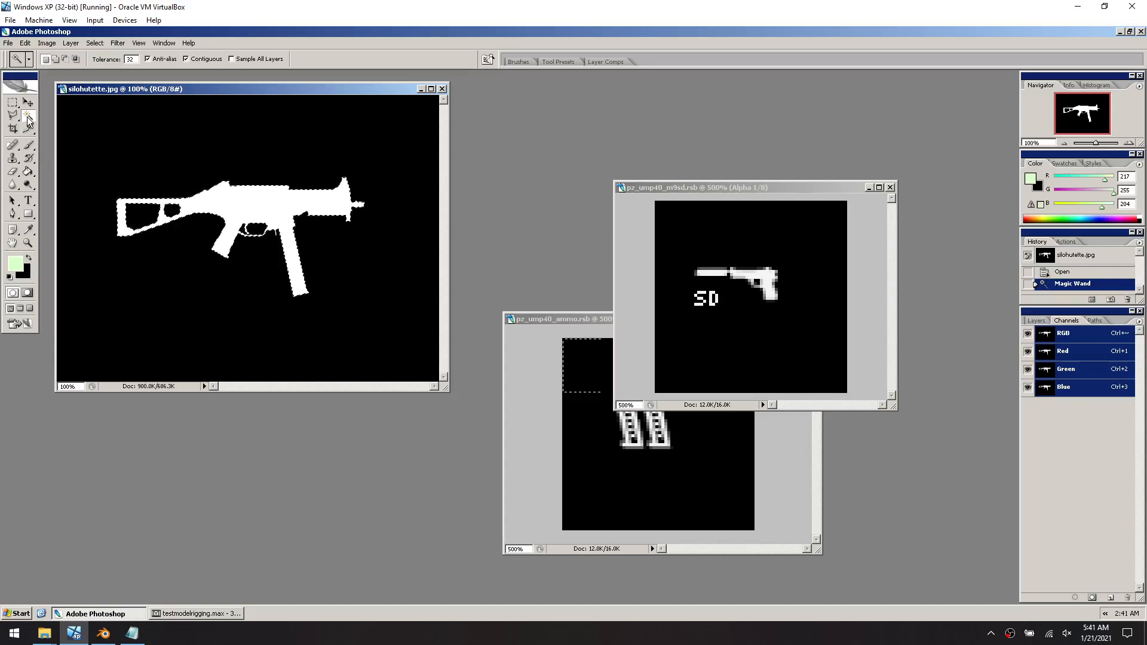
pyautogui.click(778, 188)
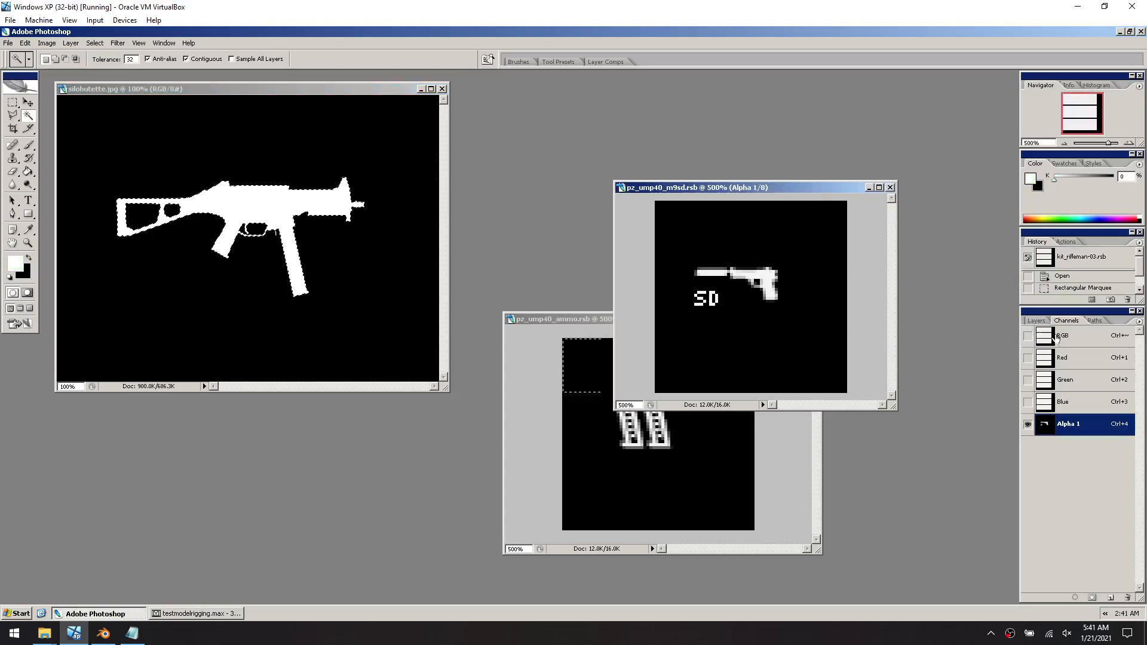
pyautogui.click(1068, 345)
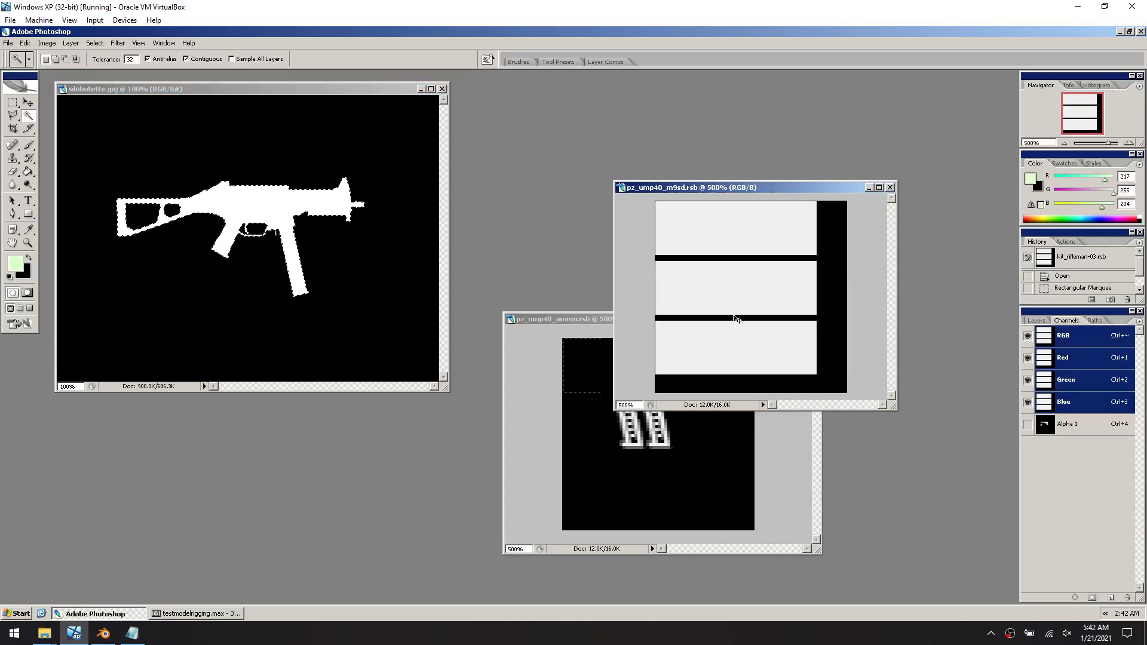
pyautogui.hotkey('ctrl', 'v')
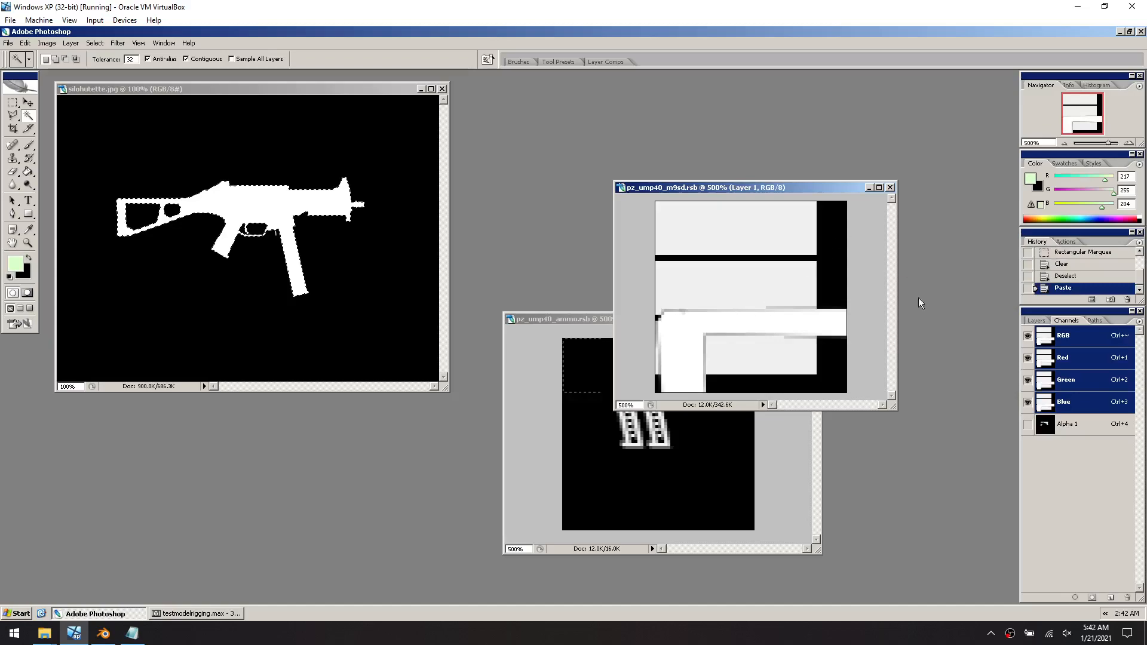
# Move the pasted weapon with Free Transform and scale it to 10% width and 10% height over the first box
pyautogui.hotkey('ctrl', 't')
pyautogui.moveTo(801, 342); pyautogui.dragTo(621, 223)
pyautogui.moveTo(871, 280); pyautogui.dragTo(674, 319)
pyautogui.moveTo(882, 293); pyautogui.dragTo(774, 213)
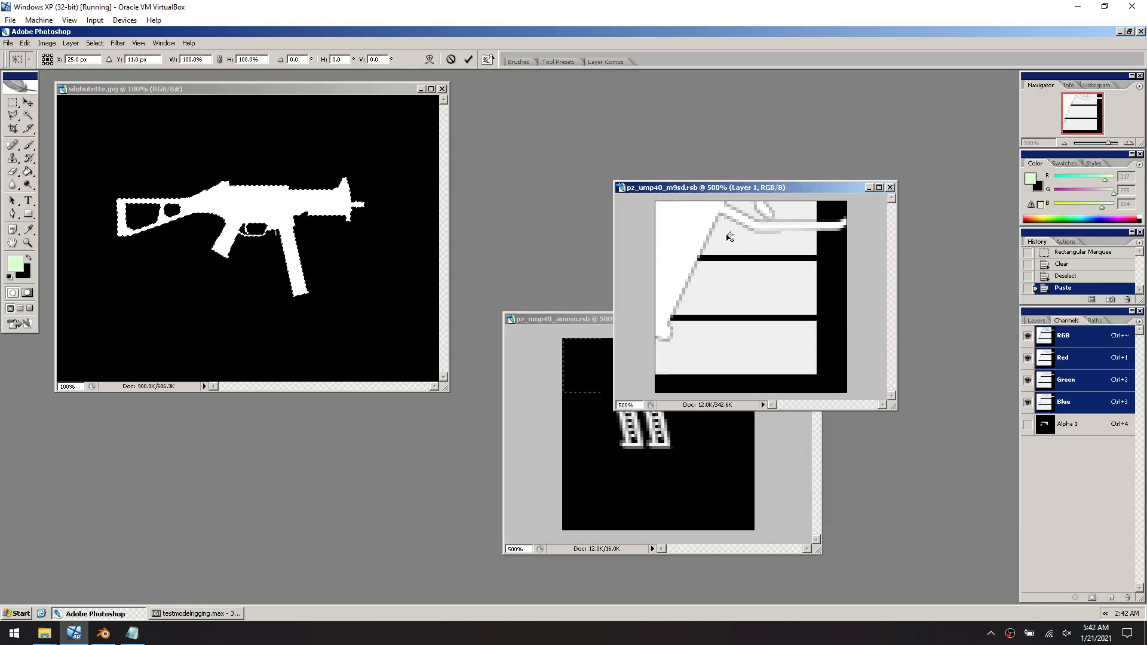
pyautogui.doubleClick(194, 59)
pyautogui.write('10')
pyautogui.press('Tab')
pyautogui.write('10')
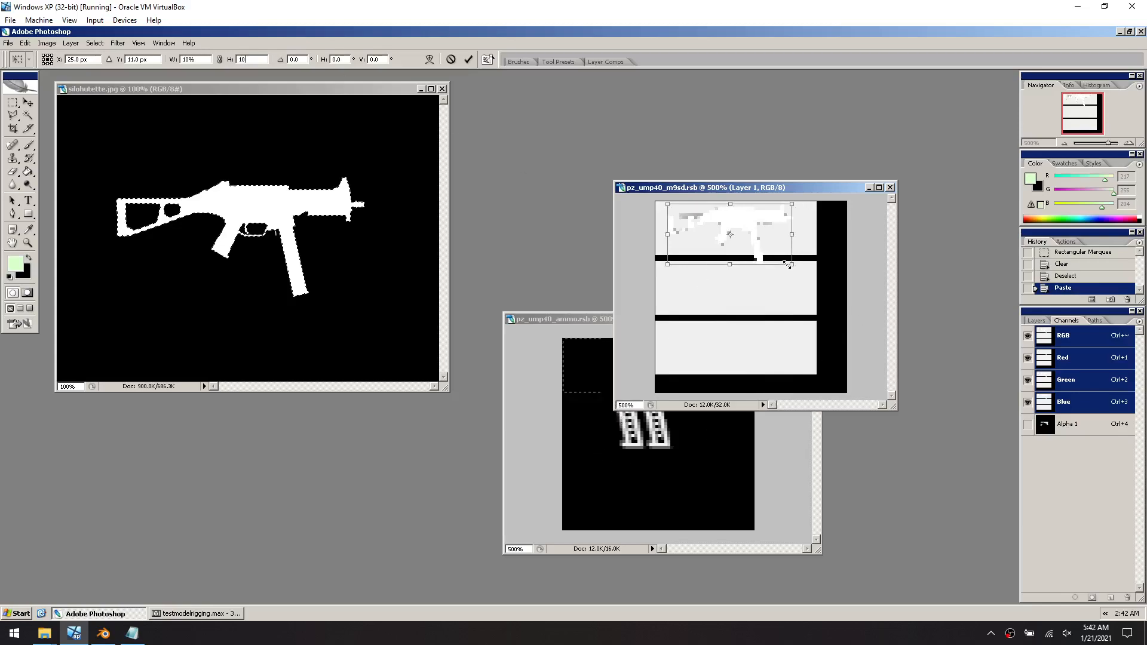
# Shrink the weapon proportionally to about 8.1%, position it inside the first box and apply the transform
pyautogui.keyDown('shift'); pyautogui.moveTo(791, 265); pyautogui.dragTo(775, 245); pyautogui.keyUp('shift')
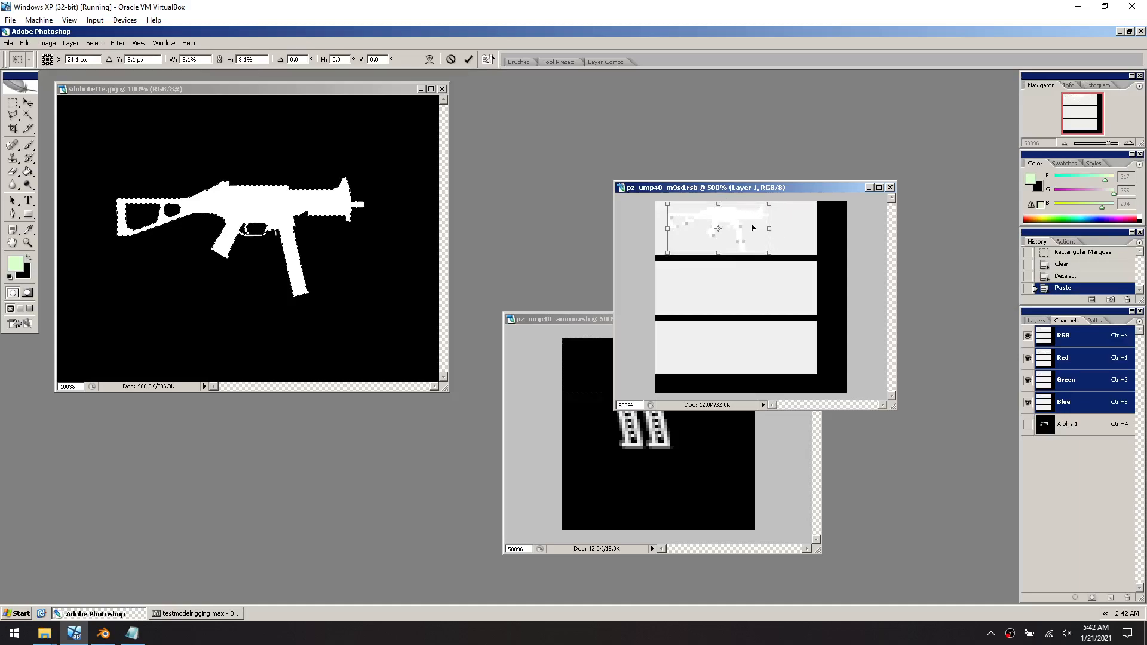
pyautogui.moveTo(753, 228); pyautogui.dragTo(763, 227)
pyautogui.press('Return')
pyautogui.press('w')
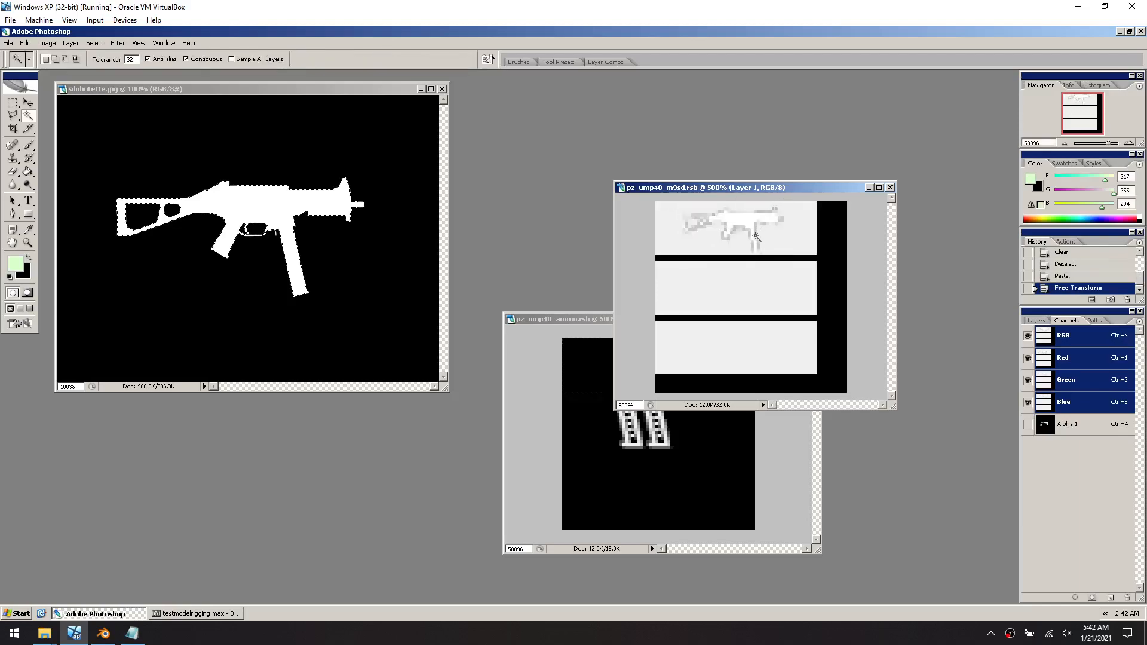
# Nudge the scaled weapon slightly up and to the left to center it within the first box
pyautogui.click(28, 102)
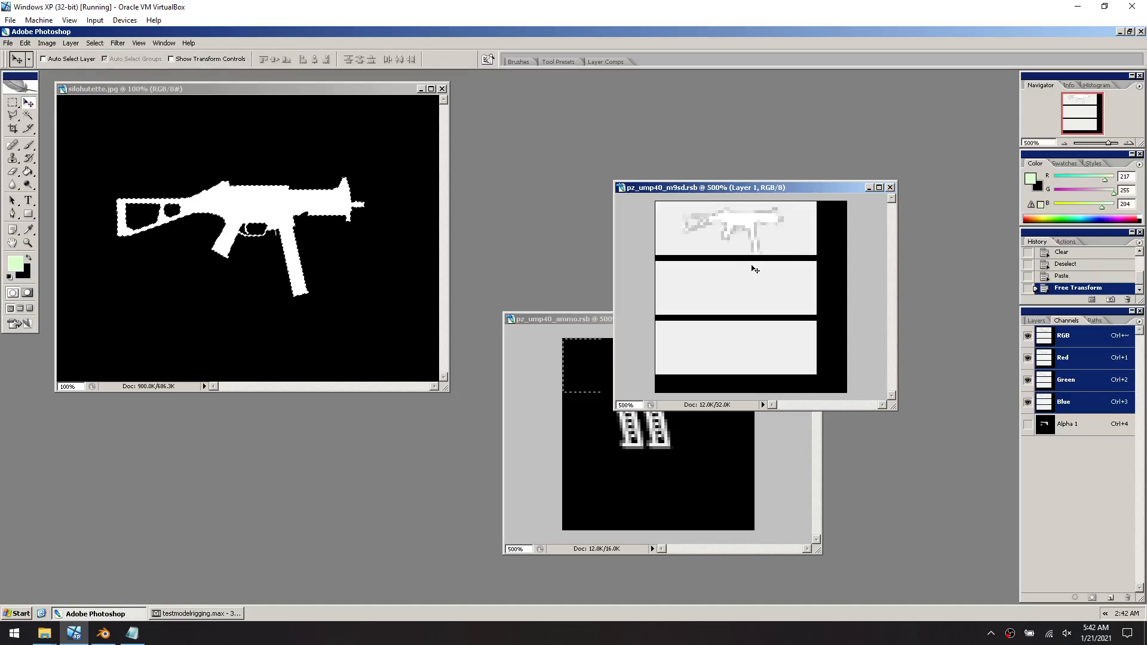
pyautogui.press('Up')
pyautogui.press('Down')
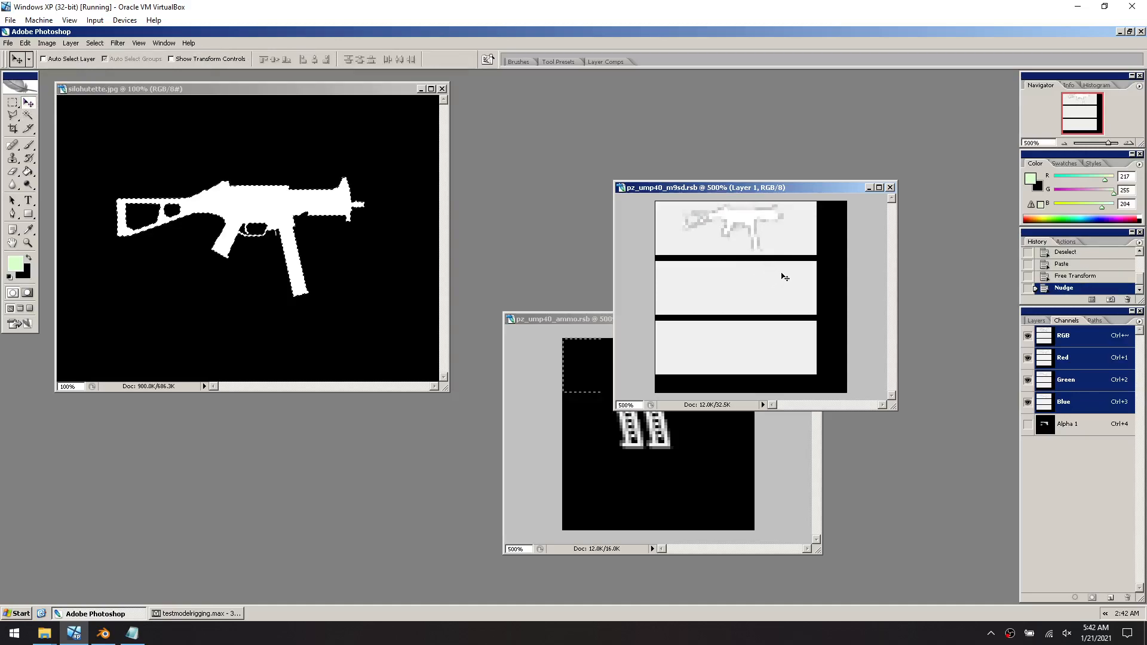
pyautogui.press('Left')
pyautogui.press('Right')
pyautogui.press('Left')
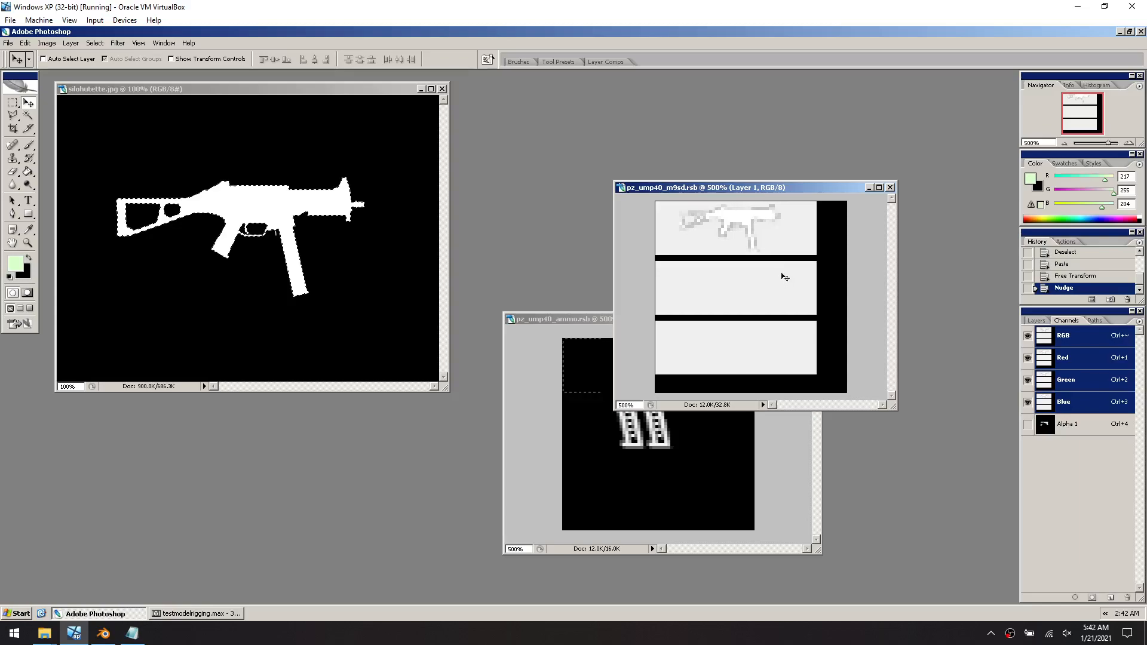
pyautogui.press('Right')
pyautogui.press('Left')
# Flip the weapon layer horizontally and nudge it slightly to the right
pyautogui.click(25, 43)
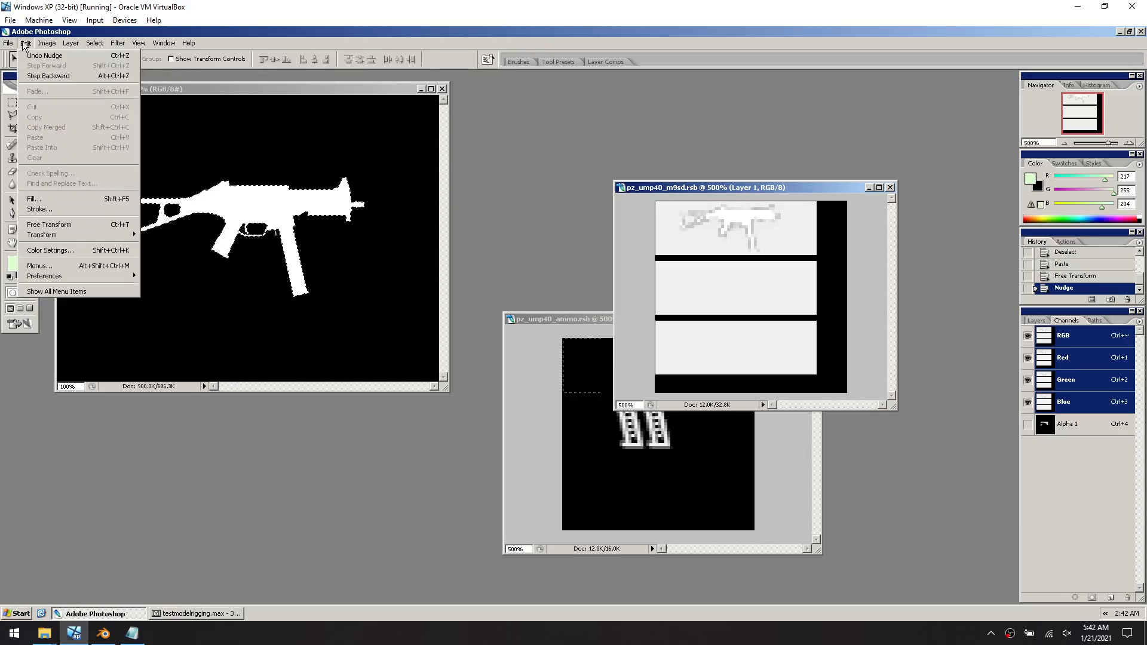
pyautogui.moveTo(106, 234)
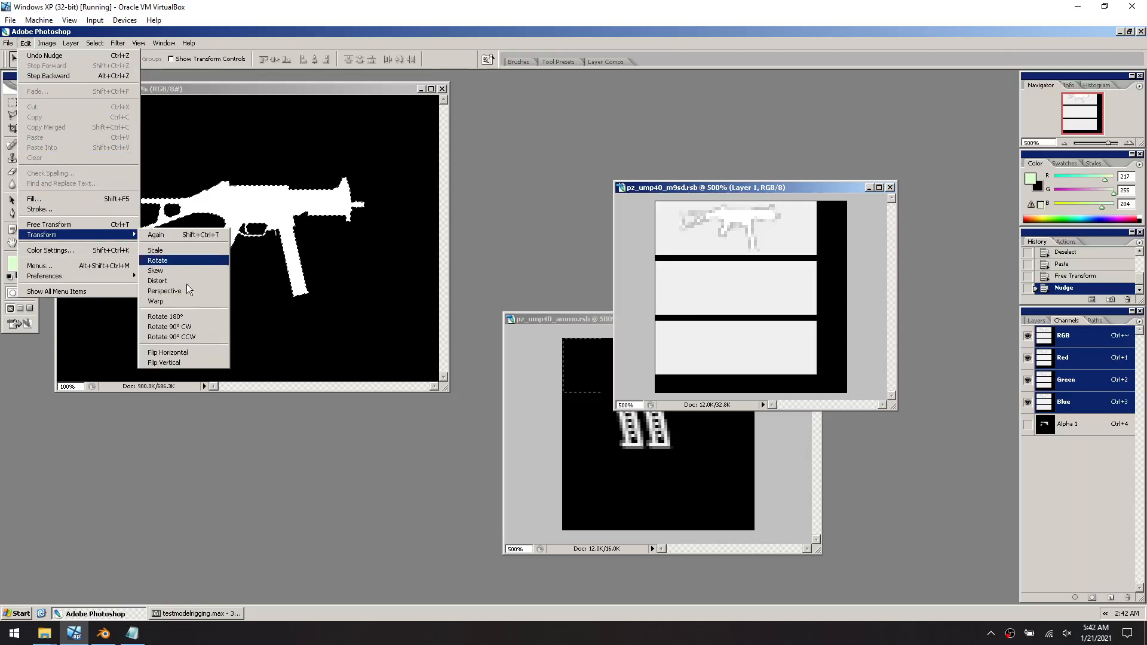
pyautogui.click(217, 355)
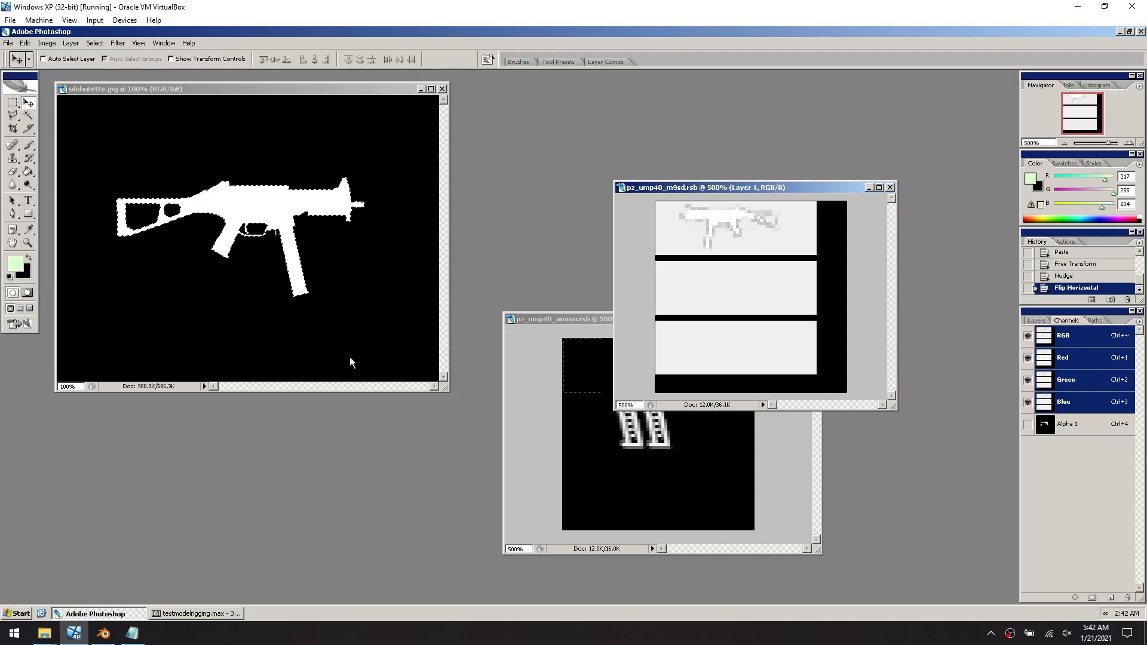
pyautogui.press('Right')
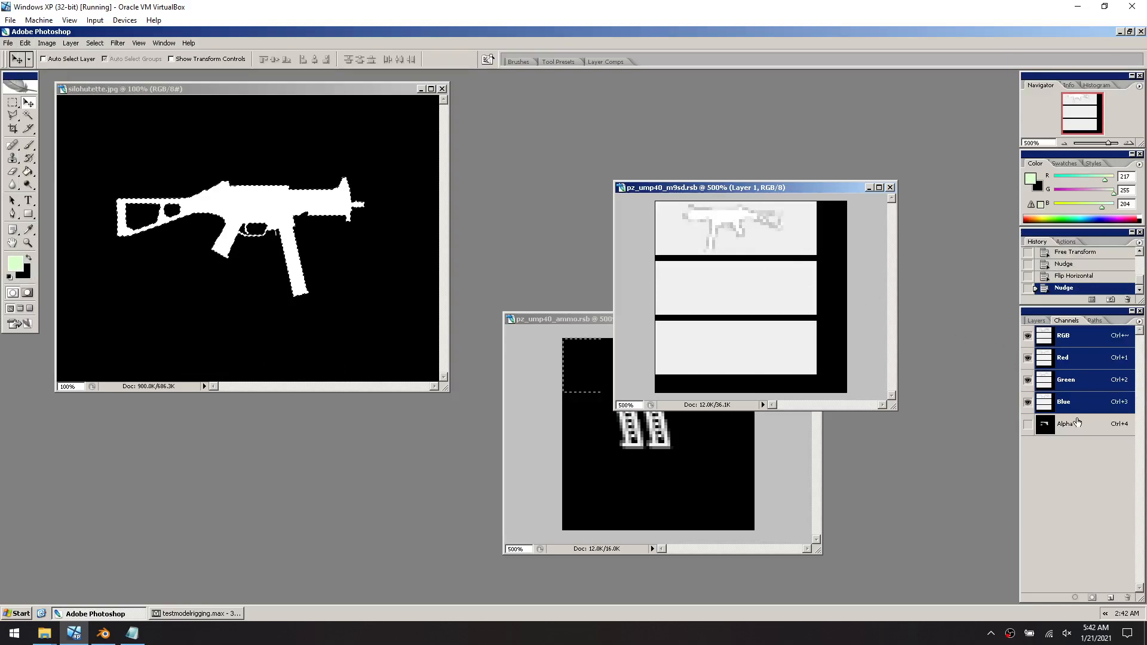
# Select the first box with the Rectangular Marquee, restore the default colors and try a black fill on the weapon layer
pyautogui.click(12, 102)
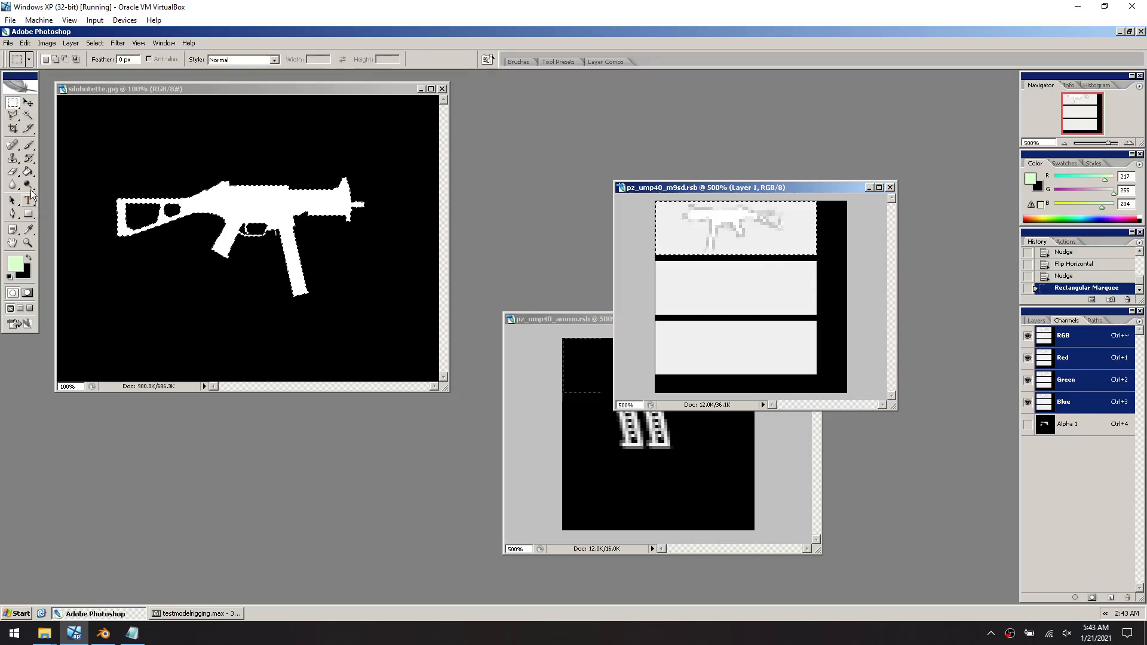
pyautogui.click(27, 172)
pyautogui.click(11, 276)
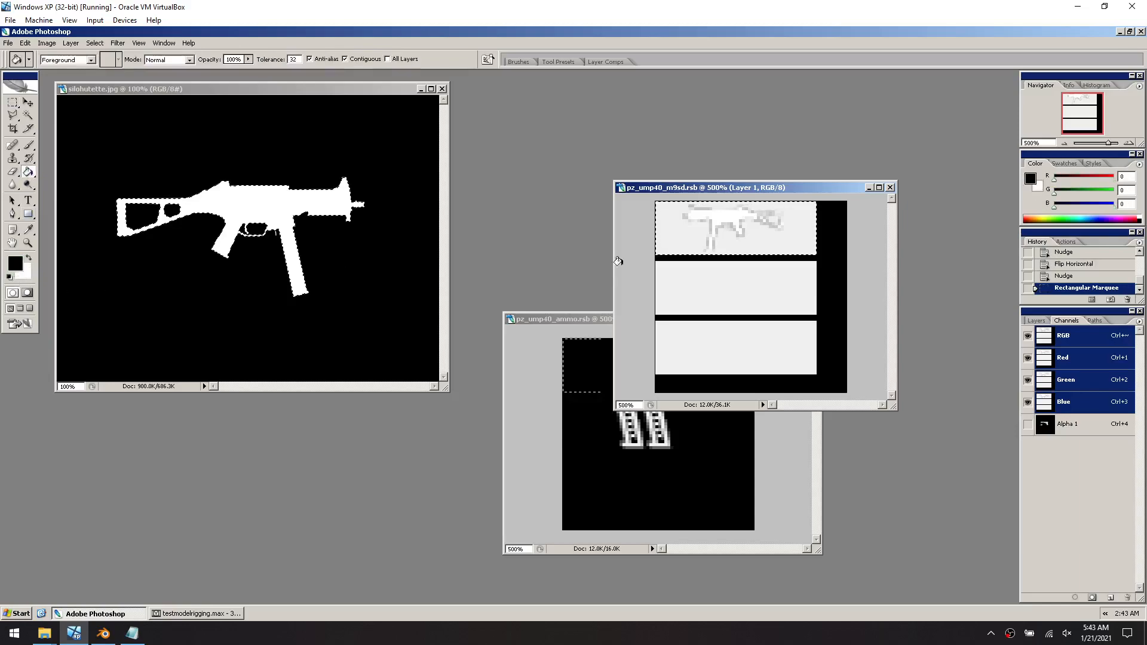
pyautogui.click(677, 241)
pyautogui.hotkey('ctrl', 'z')
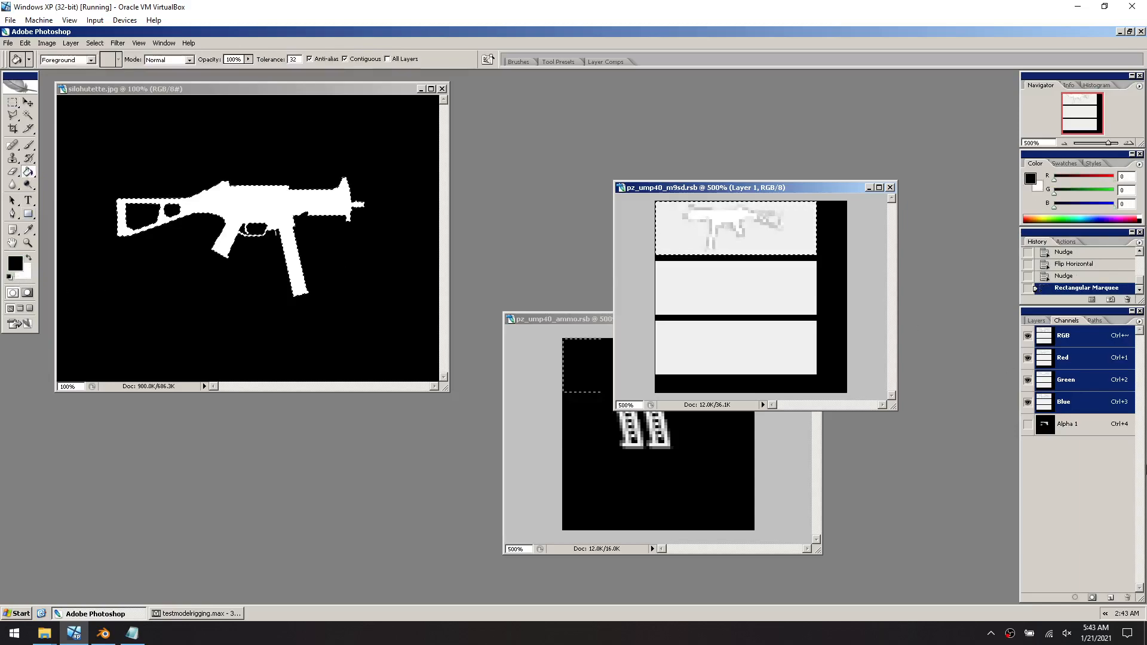
# Add a new layer beneath the weapon, fill the selected box with black and merge the weapon layer down into it
pyautogui.click(1042, 326)
pyautogui.click(1111, 598)
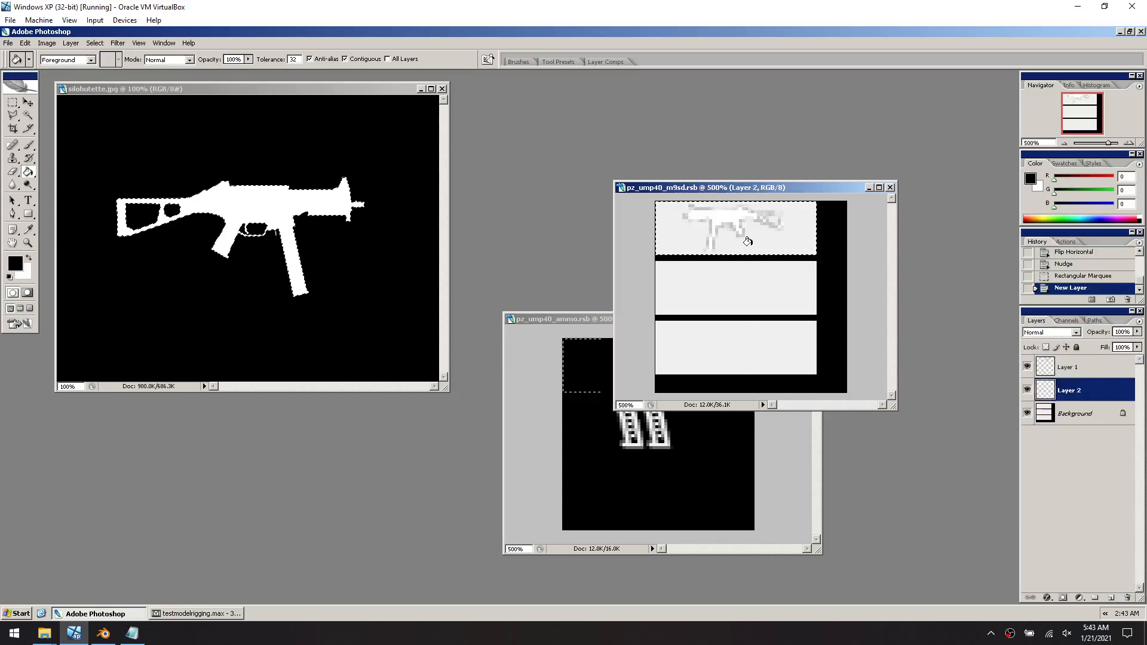
pyautogui.click(726, 250)
pyautogui.click(1099, 370)
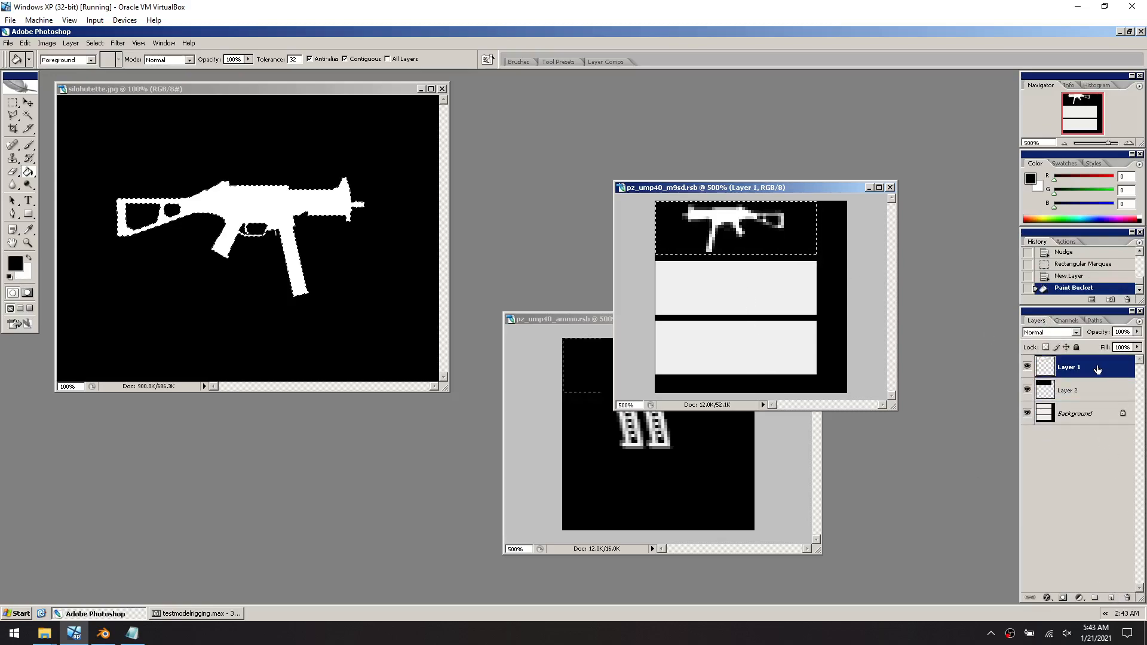
pyautogui.hotkey('ctrl', 'e')
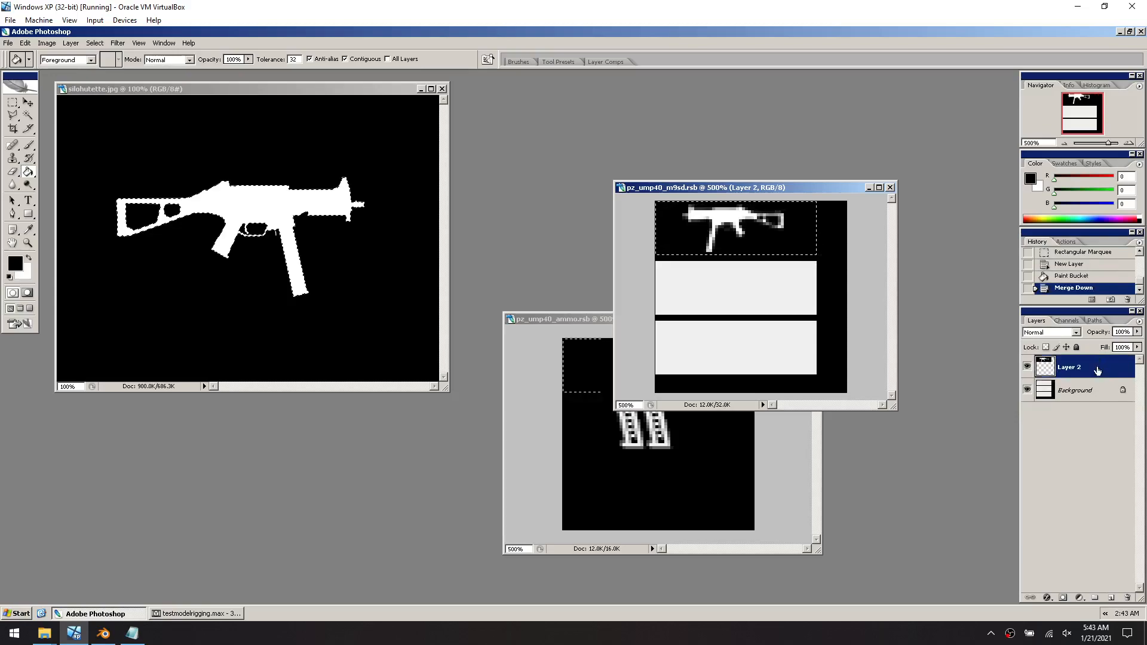
# Copy the merged white weapon on black into the selected area of the Alpha 1 channel
pyautogui.click(1066, 320)
pyautogui.click(1076, 425)
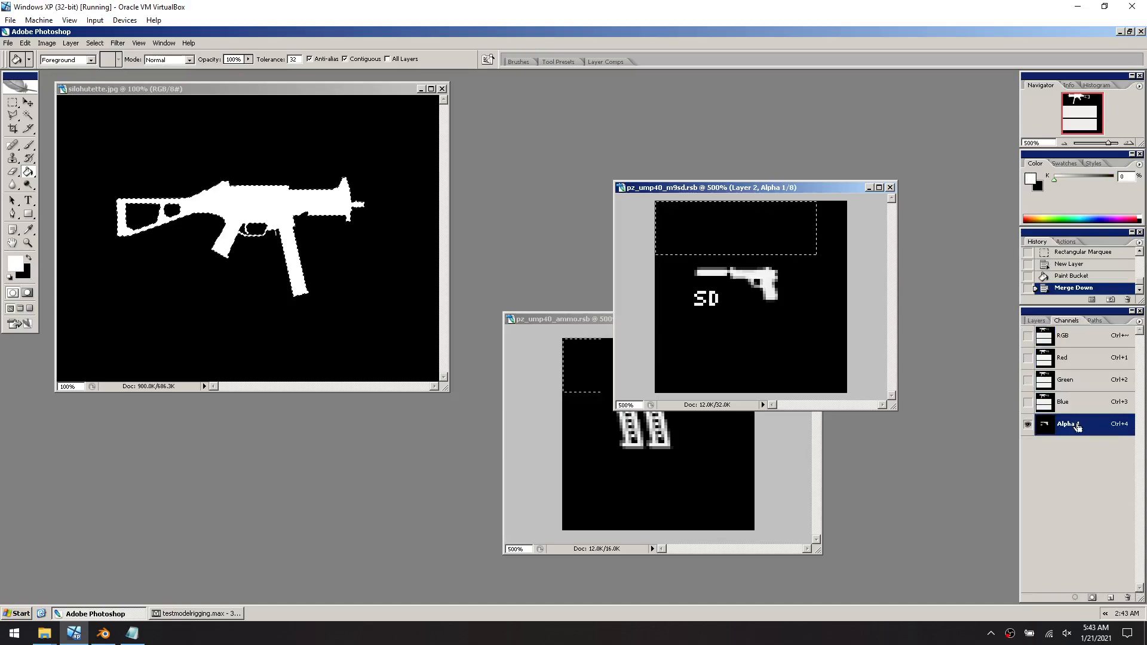
pyautogui.hotkey('ctrl', 'v')
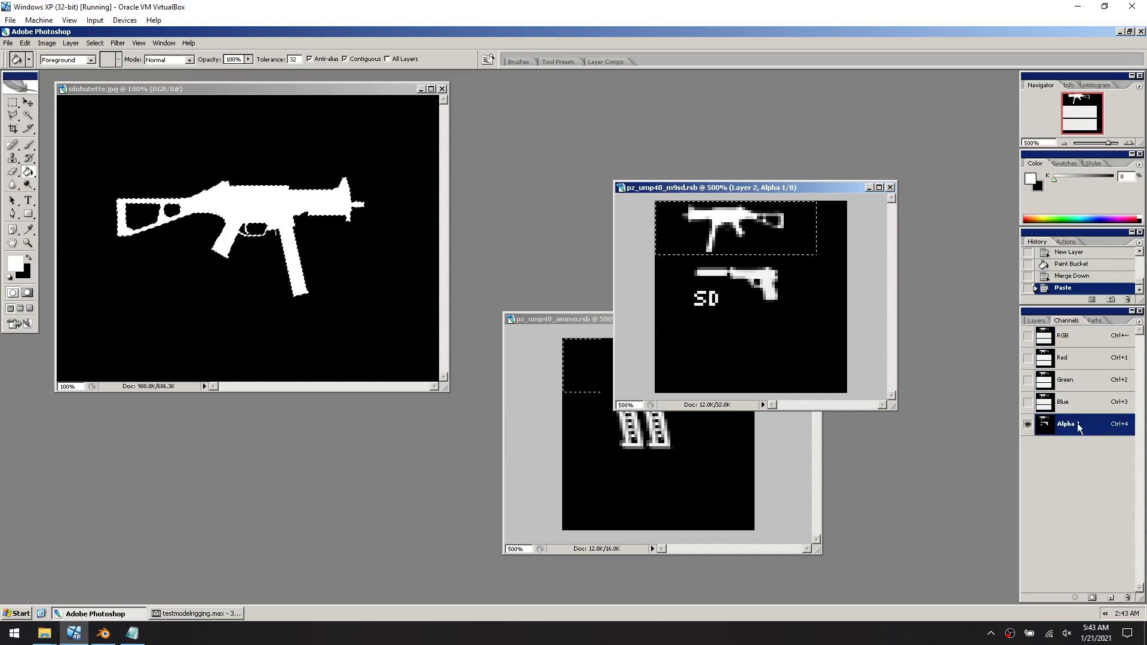
# Delete the merged weapon layer, keeping only the Background, and display the Alpha 1 channel
pyautogui.click(1037, 321)
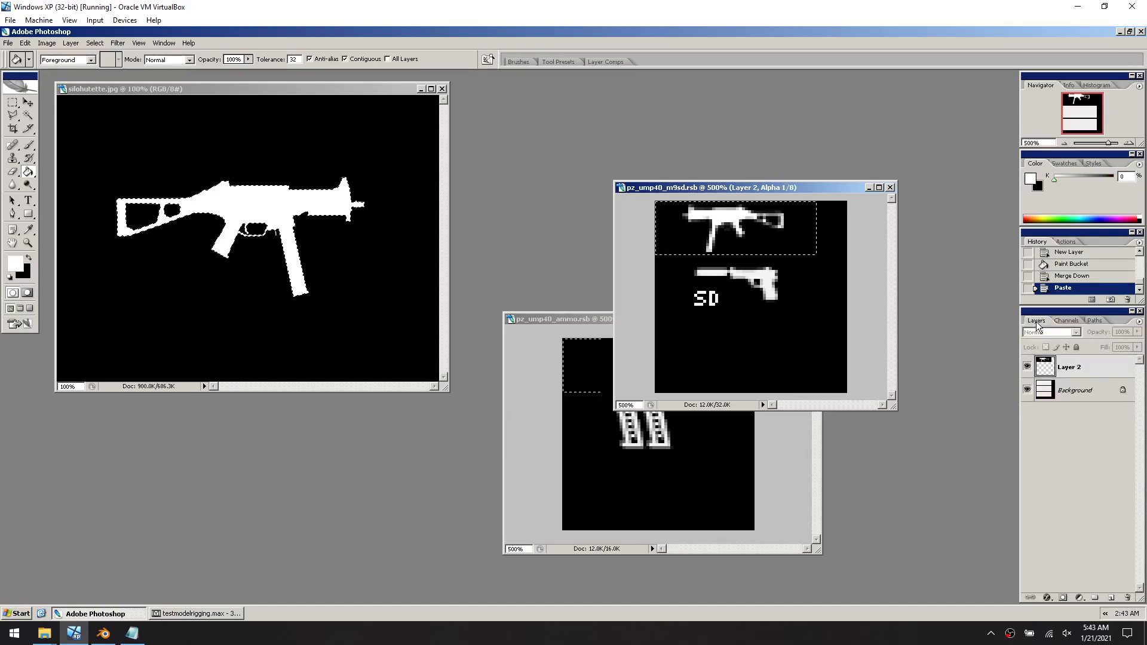
pyautogui.click(1127, 597)
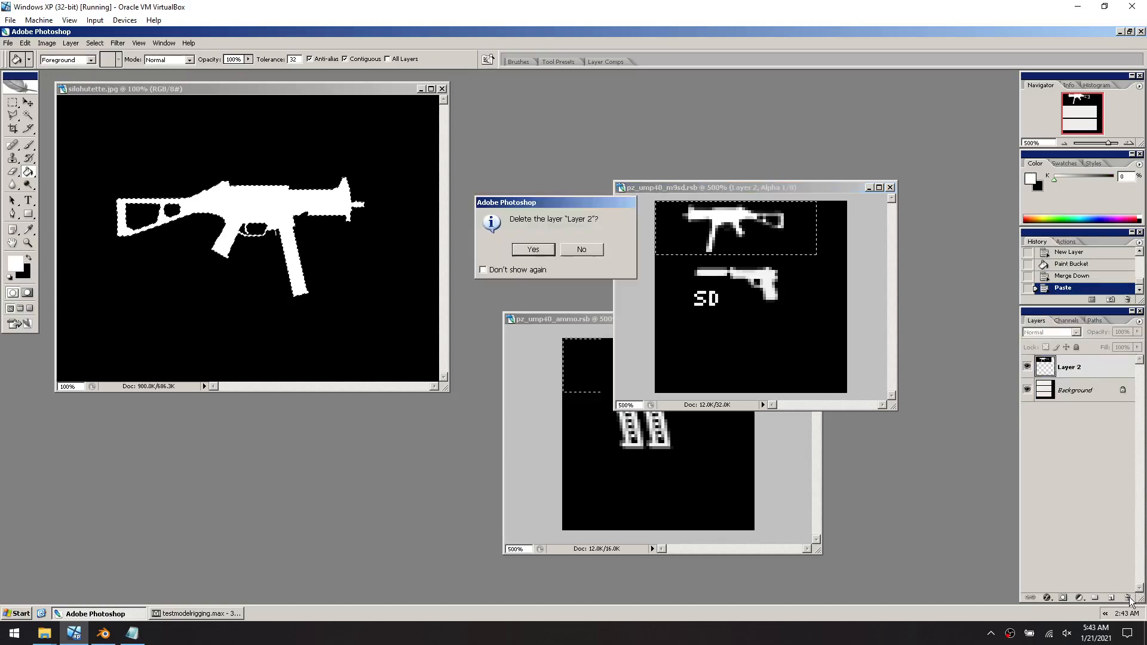
pyautogui.click(543, 249)
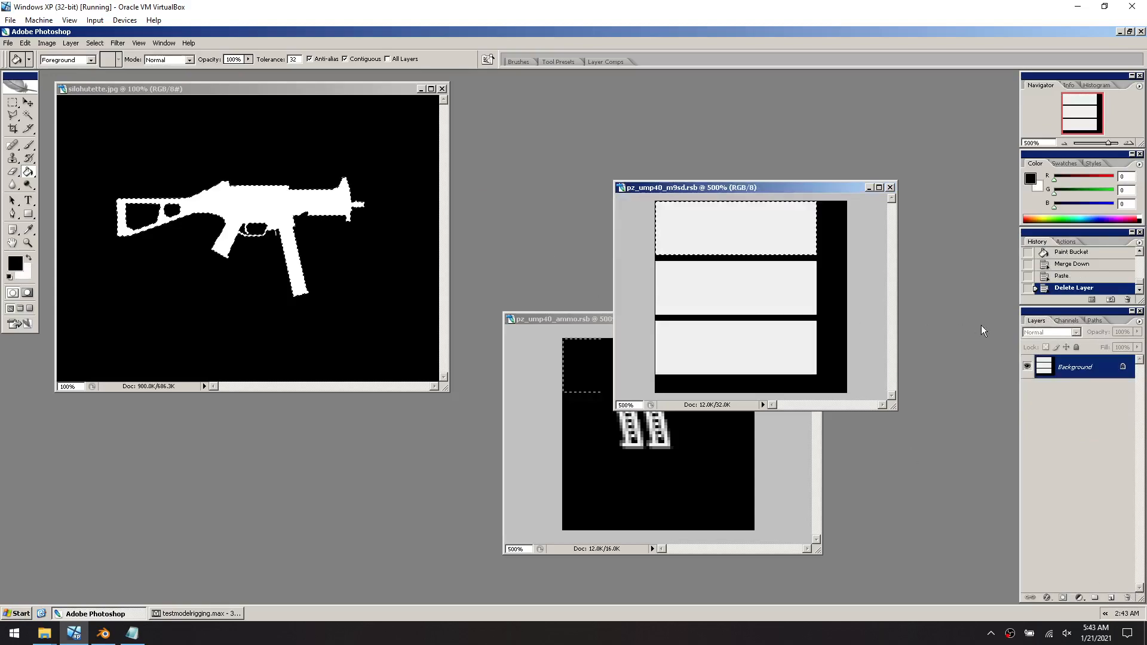
pyautogui.click(1066, 320)
pyautogui.click(1082, 437)
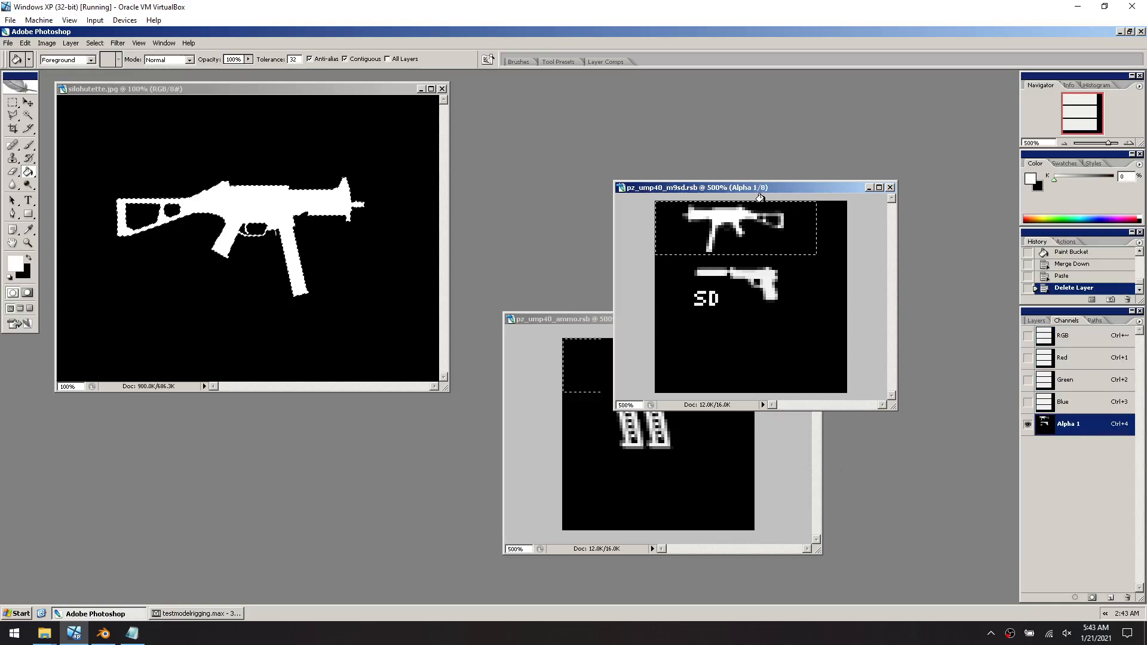
# Paste the white UMP40 silhouette into the selected area of the Alpha 1 channel in pz_ump40_ammo.rsb and close all three open images
pyautogui.click(790, 448)
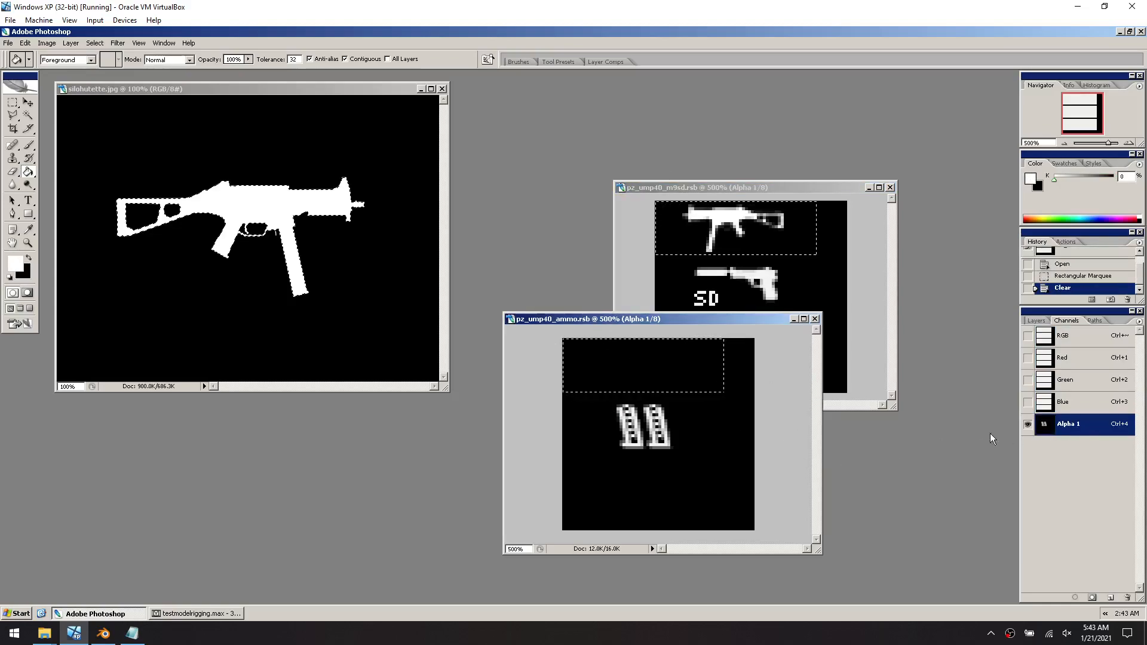
pyautogui.hotkey('ctrl', 'v')
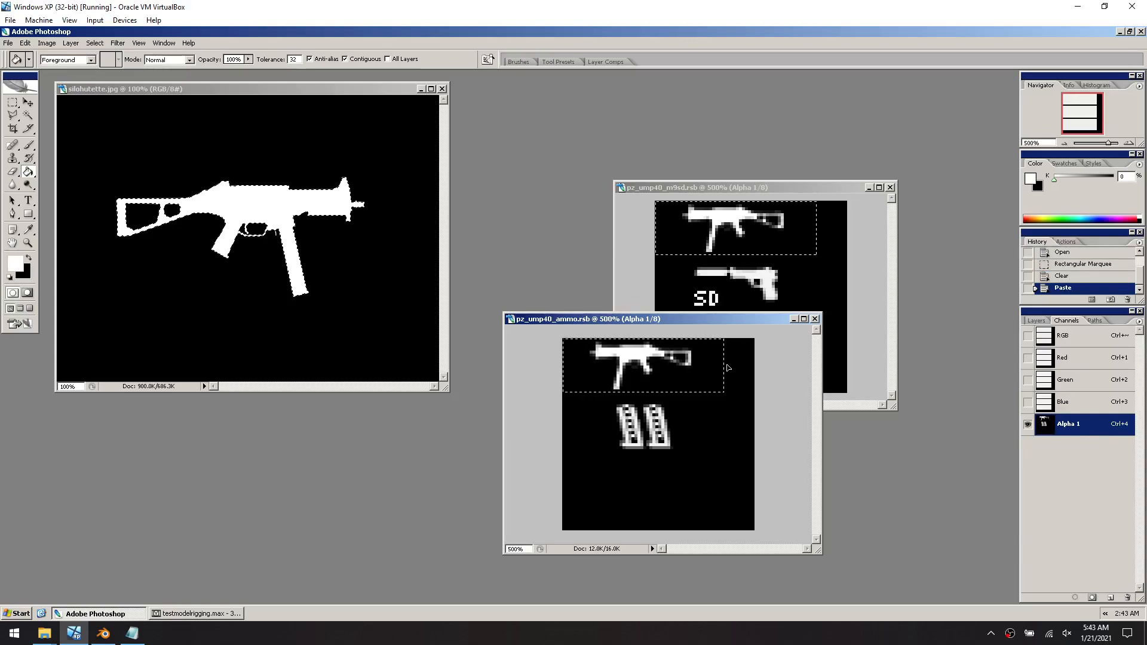
pyautogui.click(738, 187)
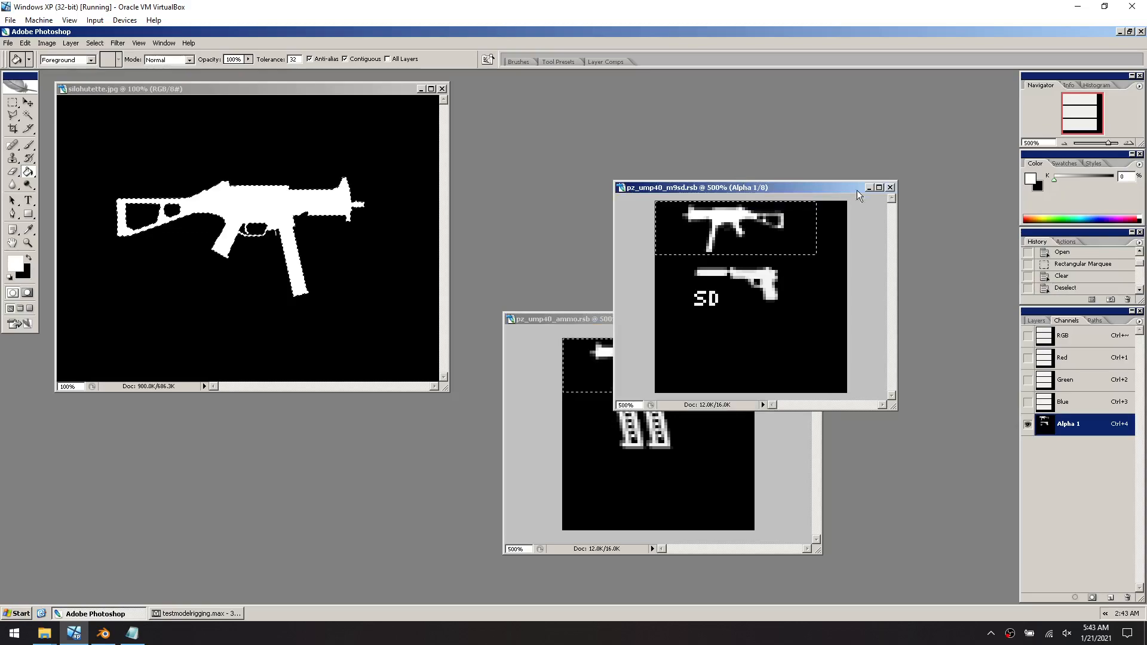
pyautogui.click(890, 187)
pyautogui.click(814, 319)
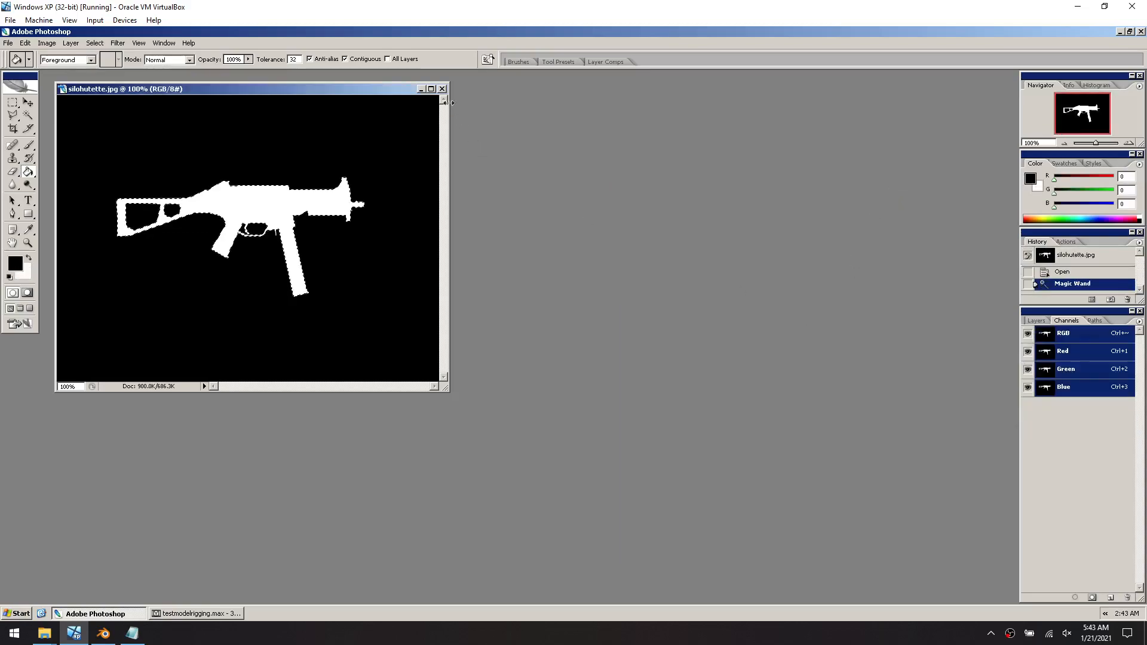
pyautogui.click(442, 88)
# Switch to File Explorer and open the Kits\Rifleman folder of the Weapons_of_War_4 mod
pyautogui.click(44, 633)
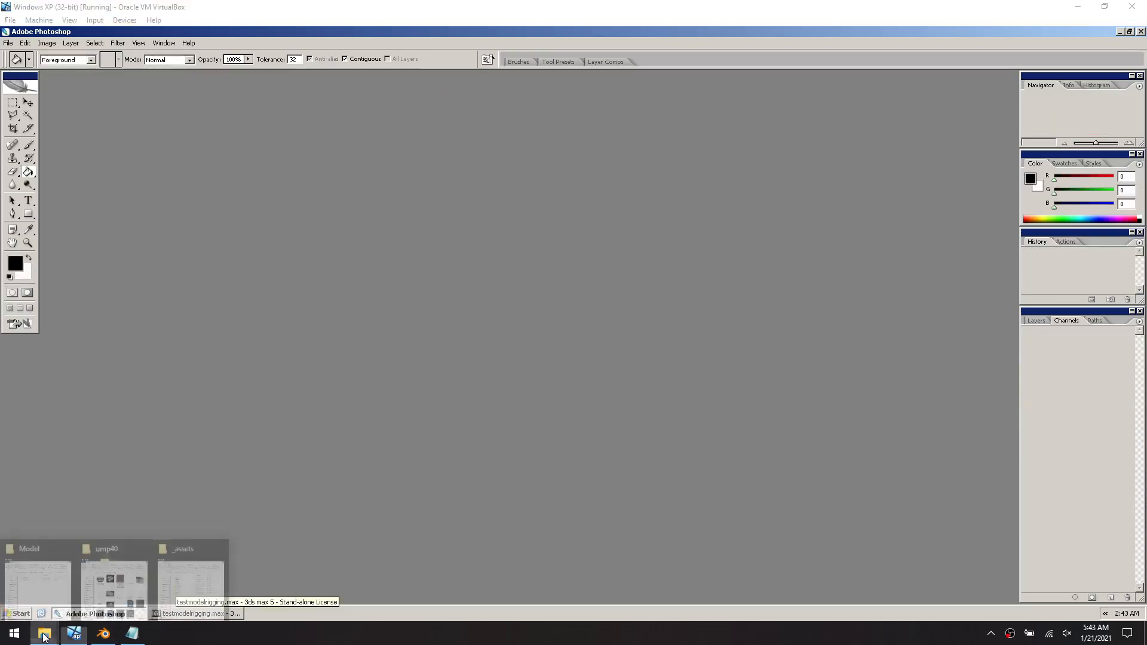
pyautogui.click(119, 574)
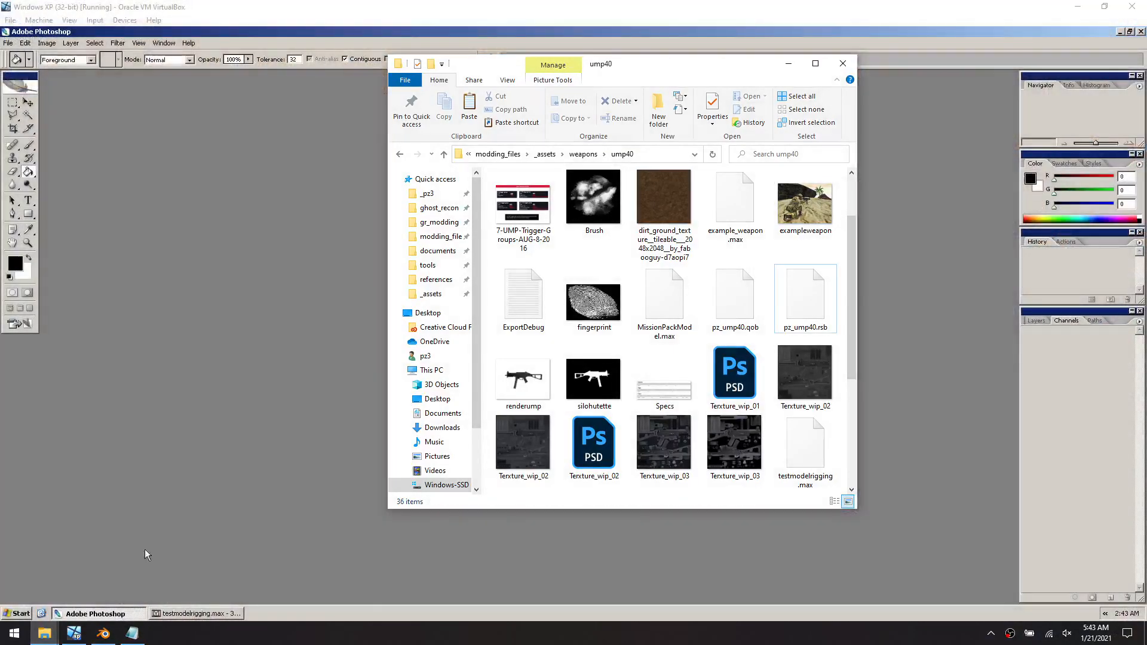
pyautogui.click(44, 633)
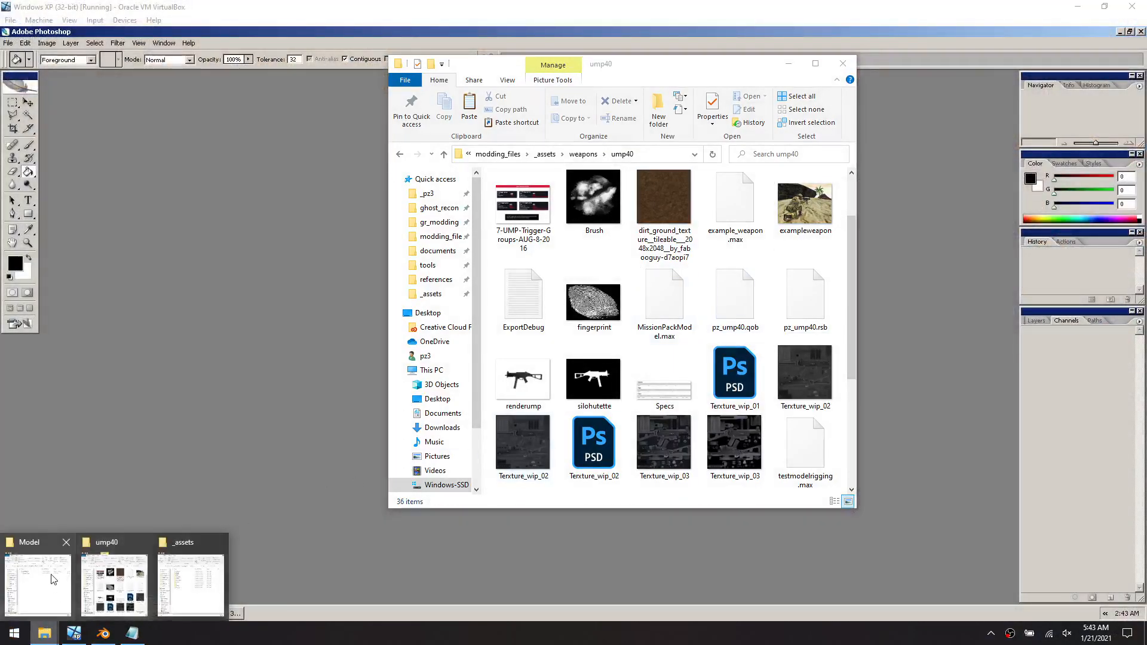
pyautogui.click(53, 578)
pyautogui.press('BackSpace')
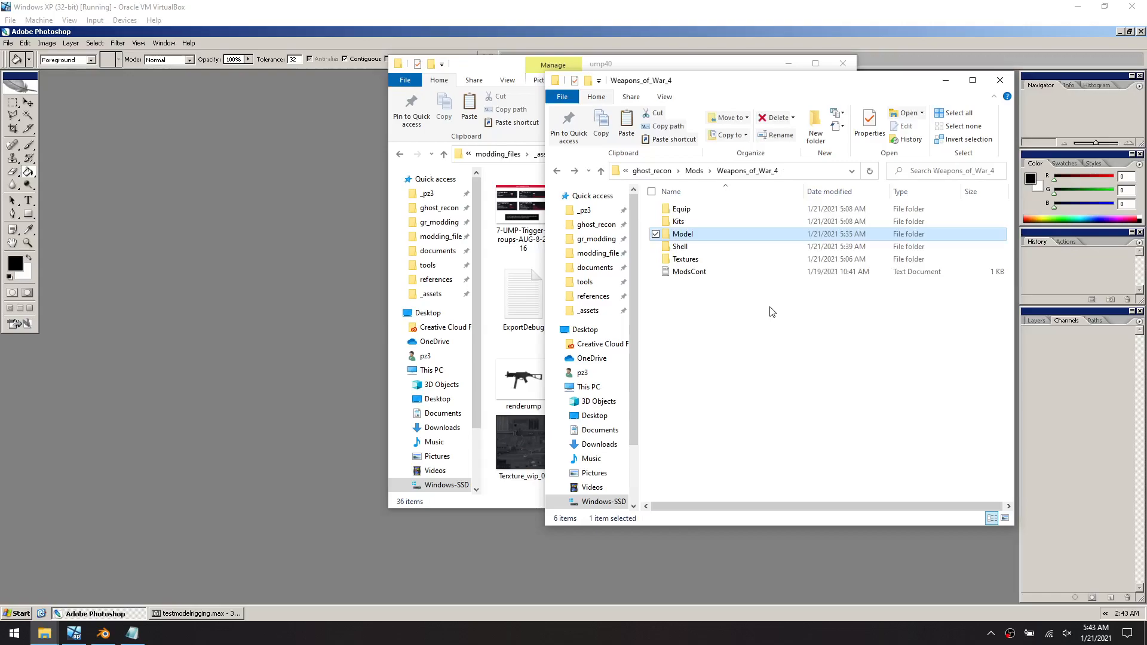
pyautogui.doubleClick(704, 221)
pyautogui.doubleClick(687, 209)
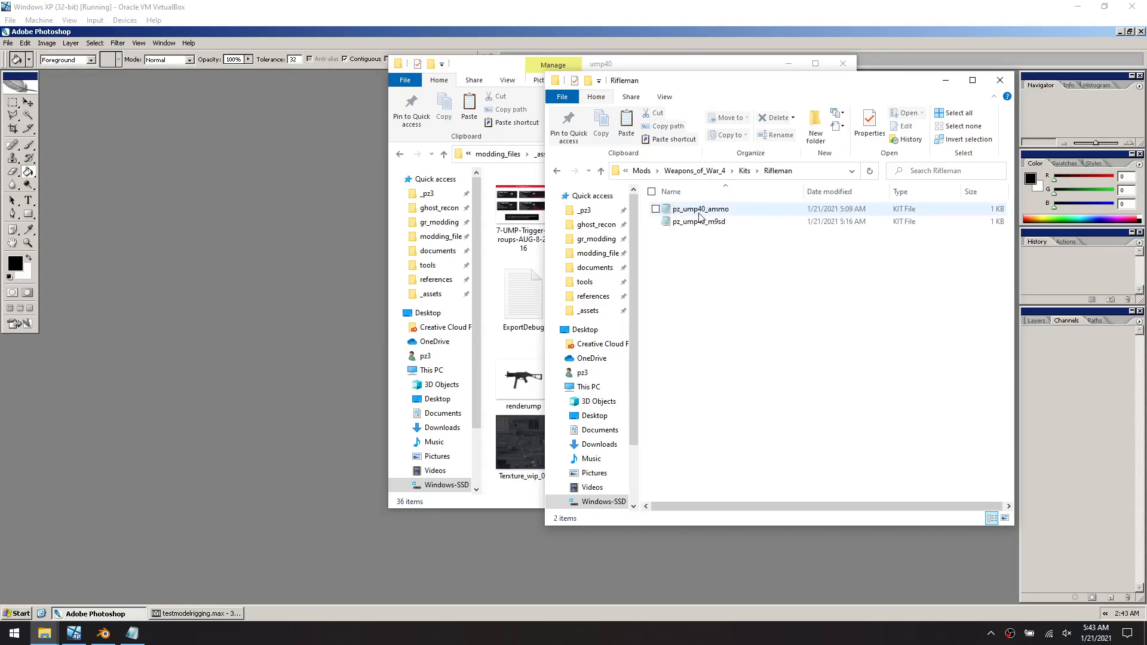
# Set KitTexture to pz_ump40_ammo.rsb in the pz_ump40_ammo kit file, then save and close it
pyautogui.doubleClick(703, 213)
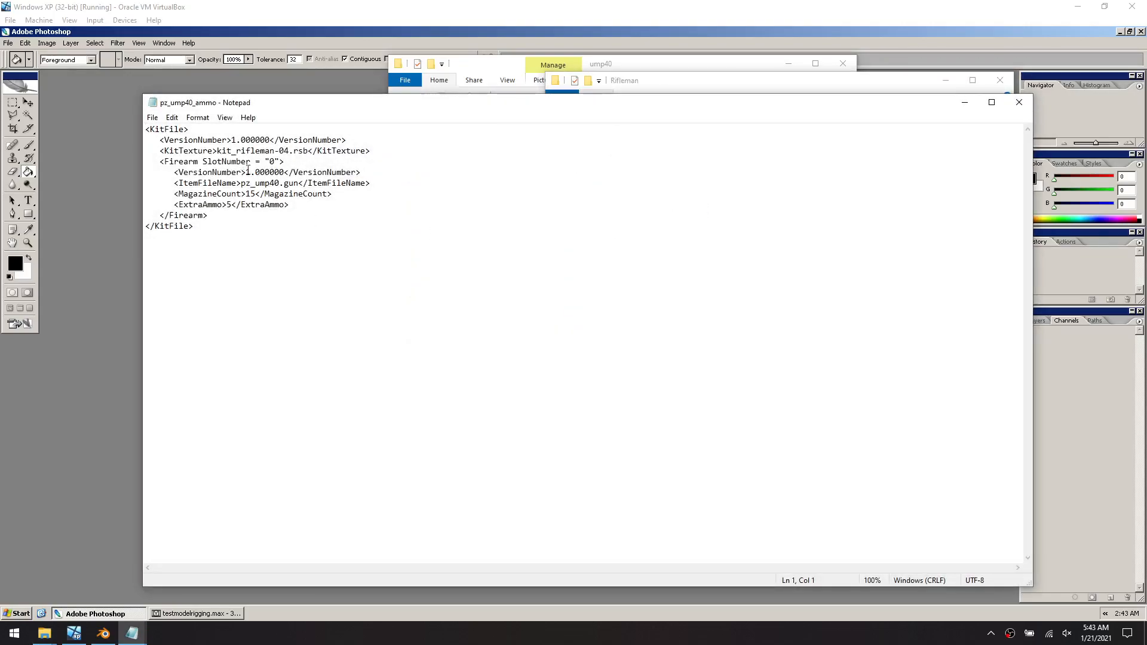
pyautogui.moveTo(291, 152); pyautogui.dragTo(223, 154)
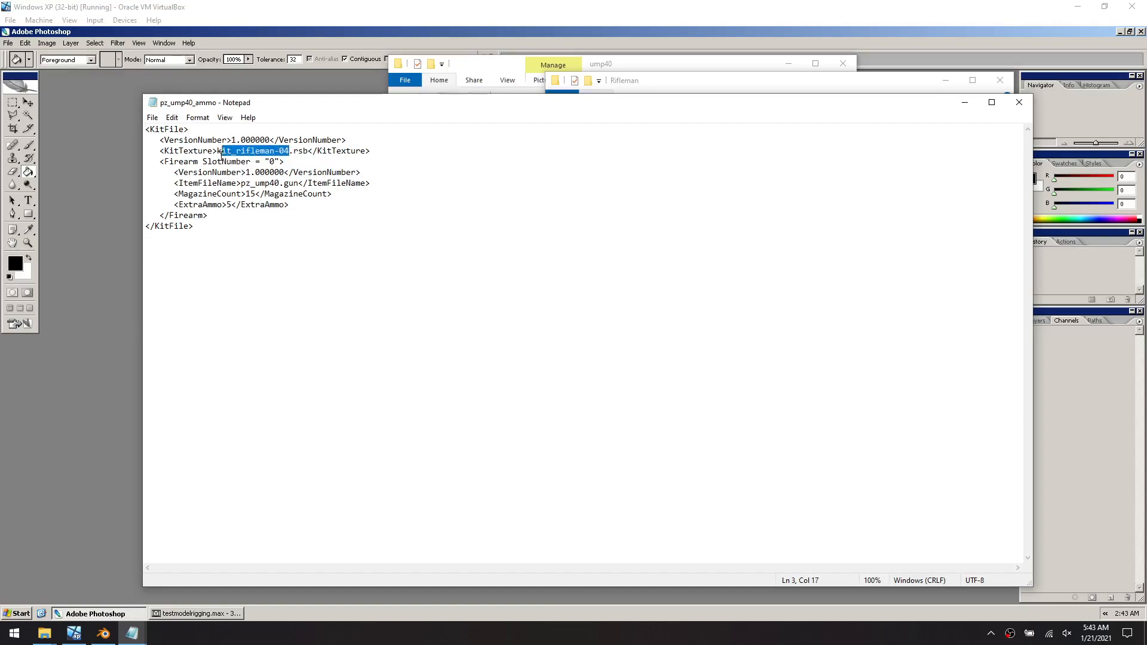
pyautogui.write('pz_ump')
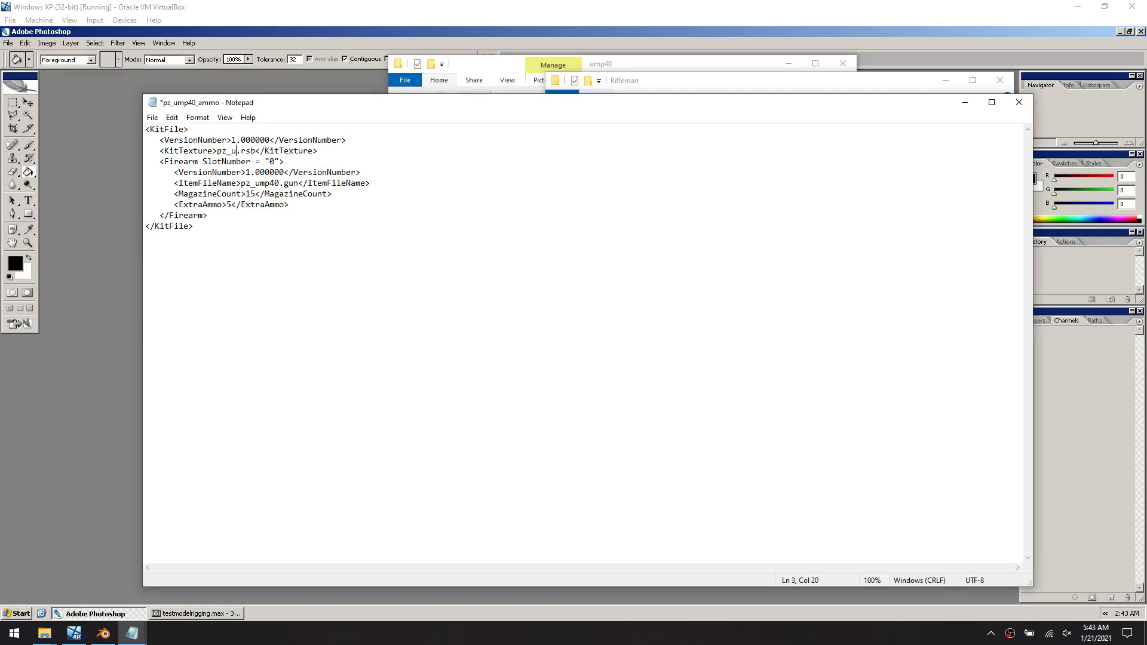
pyautogui.write('40_ammo')
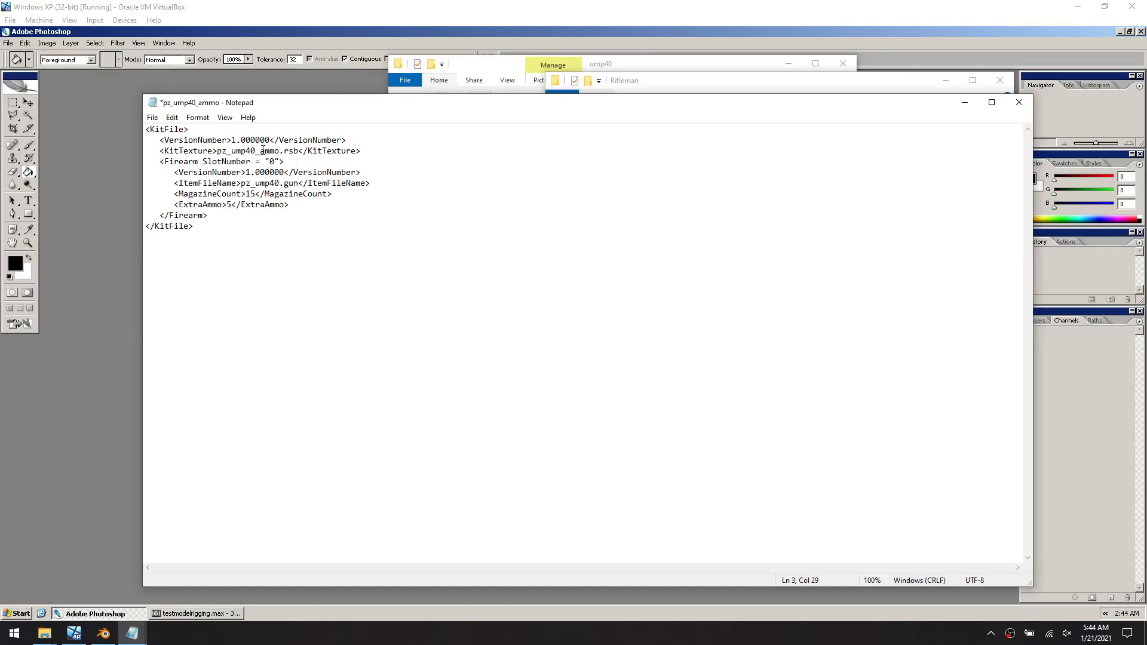
pyautogui.moveTo(259, 151); pyautogui.dragTo(217, 151)
pyautogui.hotkey('ctrl', 's')
pyautogui.click(1018, 103)
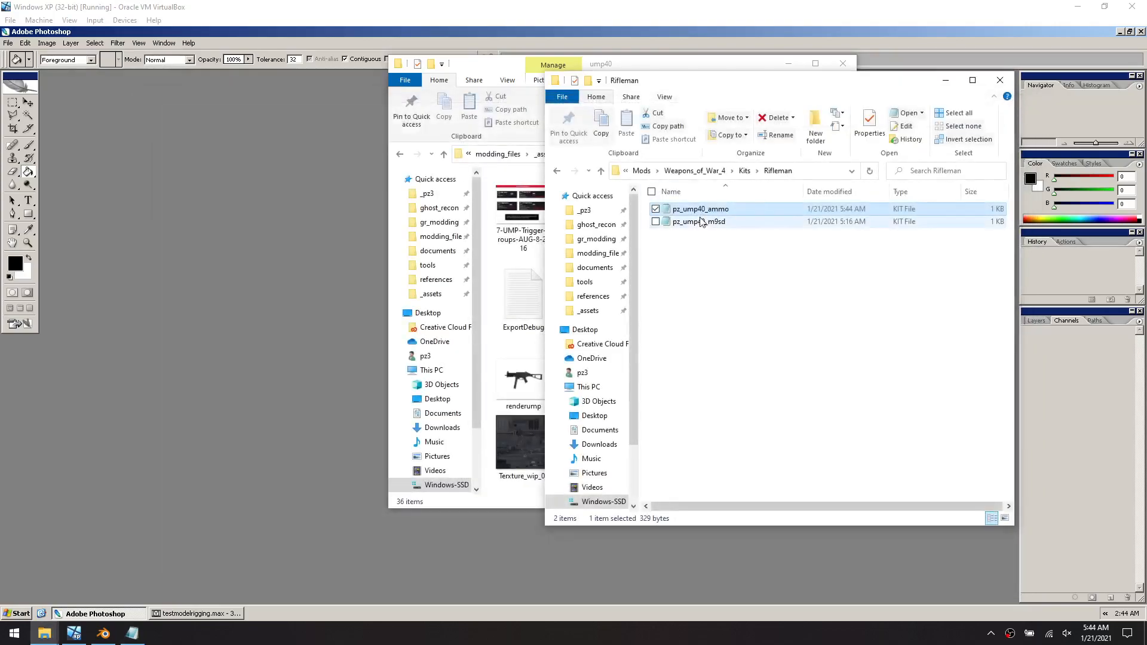
# Set KitTexture to pz_ump40_m9sd.rsb in the pz_ump40_m9sd kit file, then save and close it
pyautogui.doubleClick(723, 237)
pyautogui.moveTo(289, 151); pyautogui.dragTo(223, 151)
pyautogui.write('pz_ump40_')
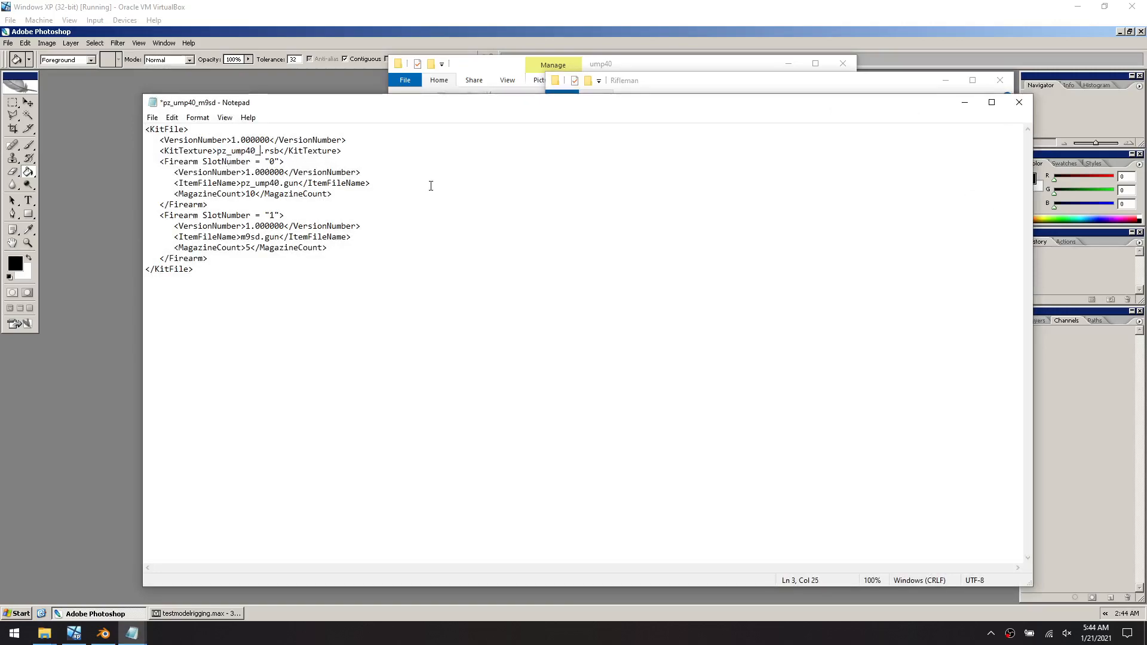
pyautogui.write('m9sd')
pyautogui.click(153, 118)
pyautogui.click(168, 171)
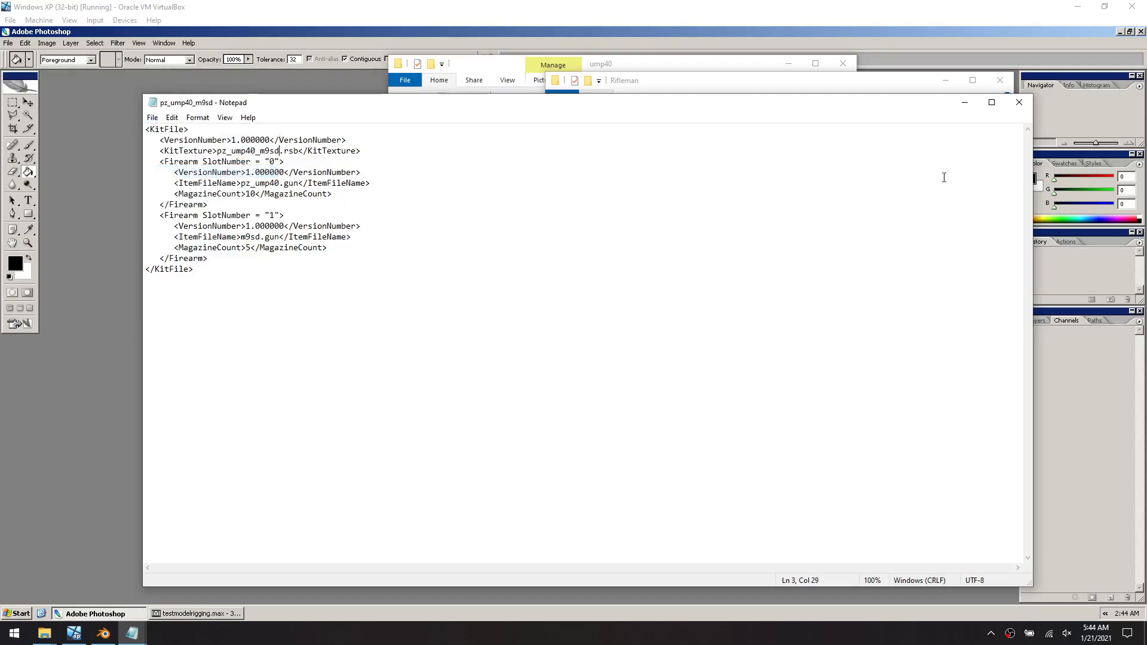
pyautogui.click(1027, 104)
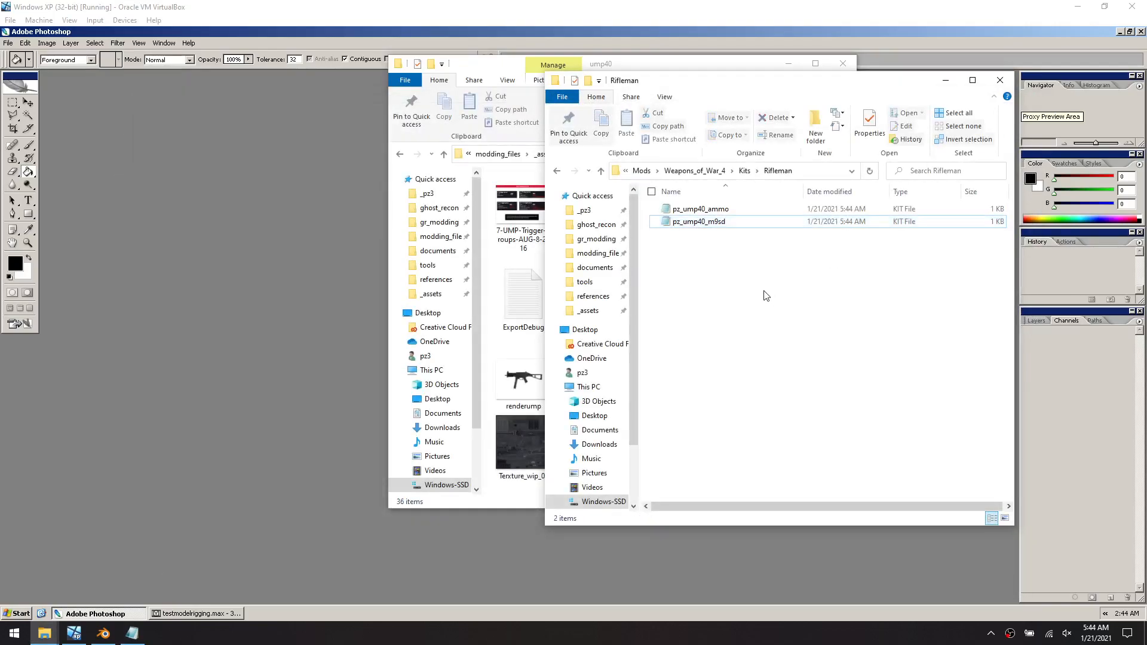
# Examine the subfolder names and structure inside the Shell folder of the ghost_recon Data directory
pyautogui.hotkey('alt', 'Up')
pyautogui.hotkey('alt', 'Up')
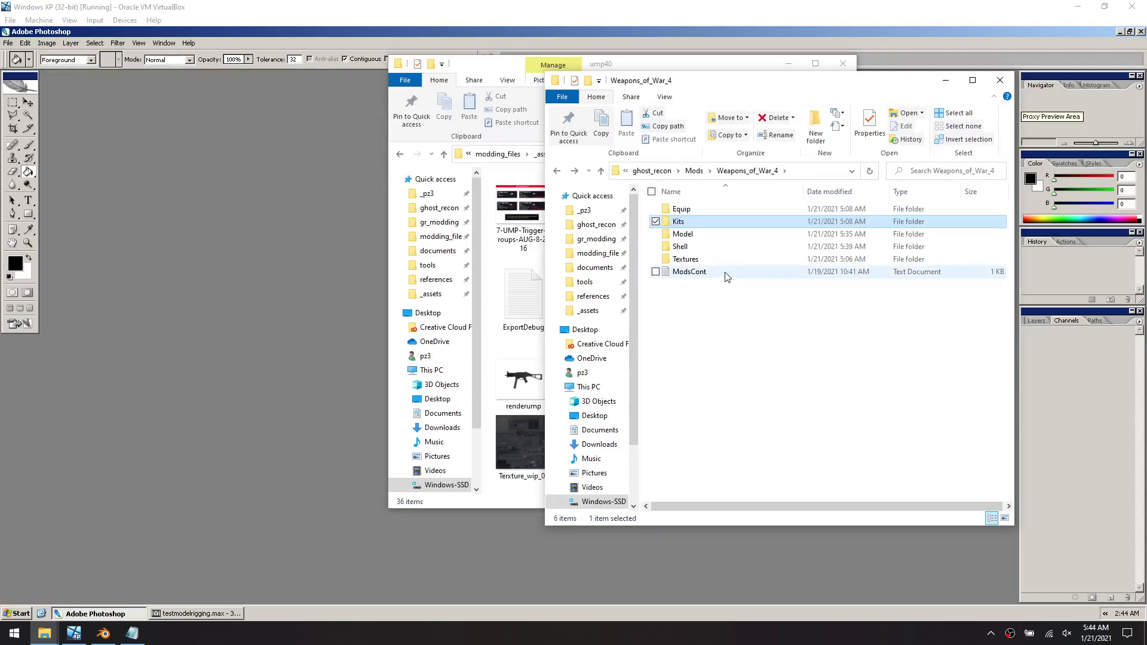
pyautogui.hotkey('alt', 'Up')
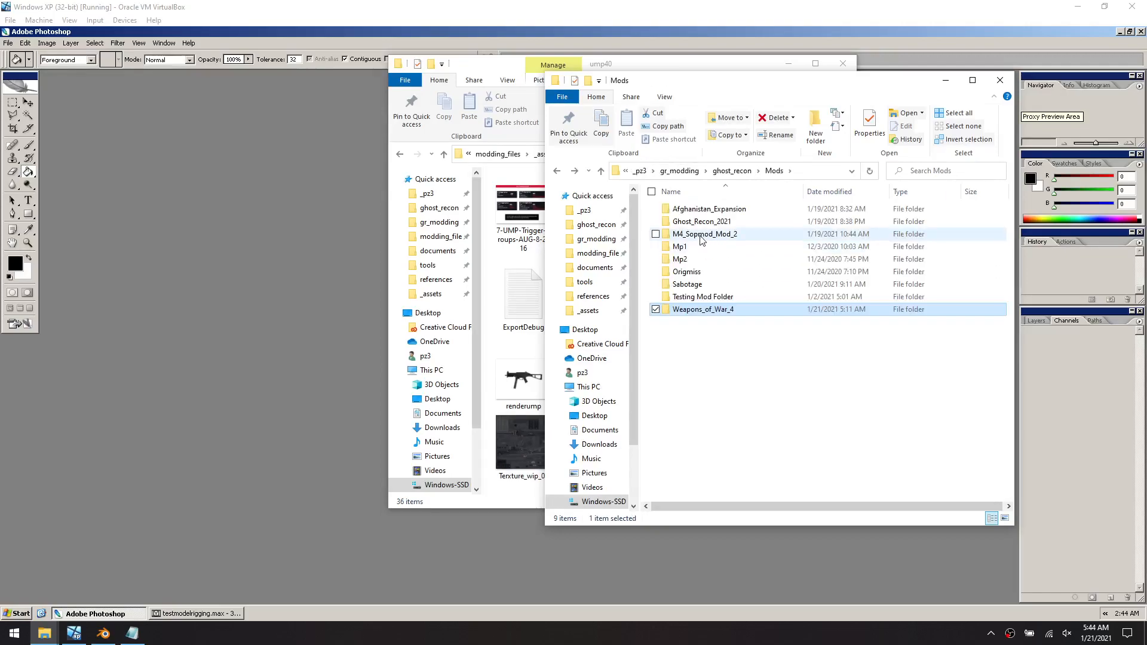
pyautogui.hotkey('alt', 'Up')
pyautogui.doubleClick(700, 237)
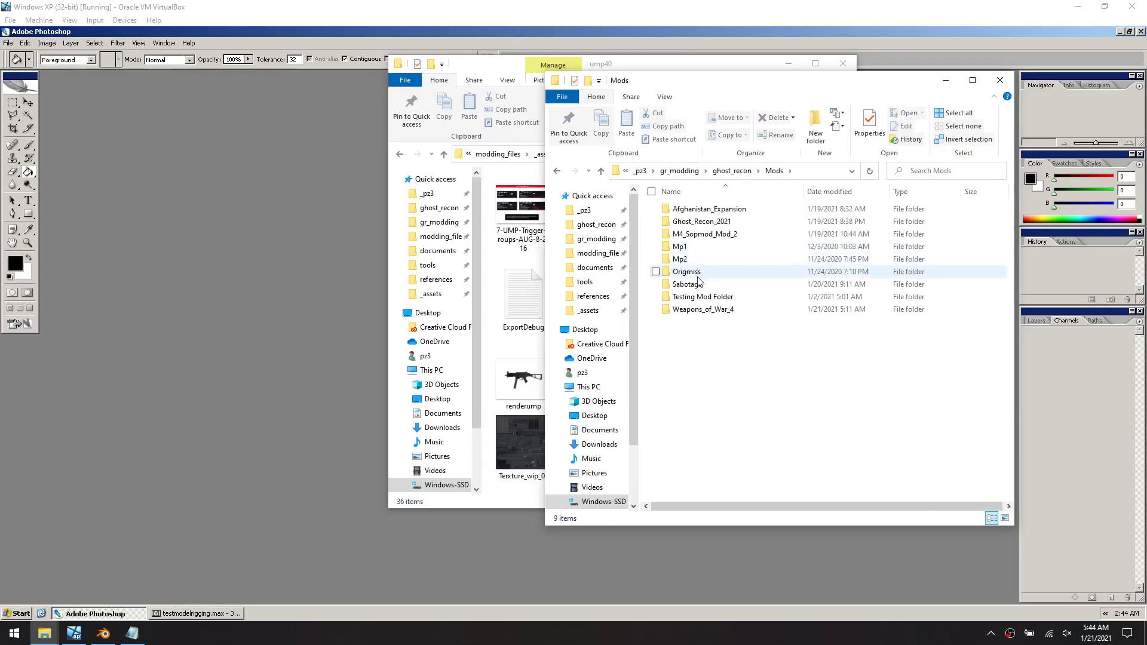
pyautogui.hotkey('alt', 'Up')
pyautogui.doubleClick(684, 222)
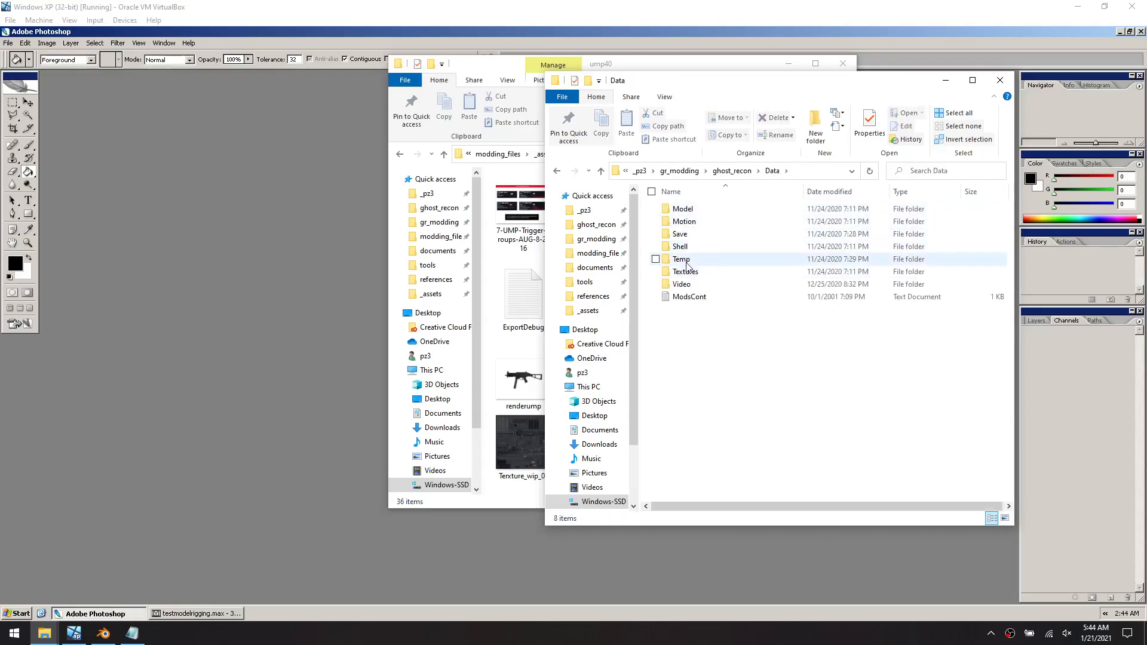
pyautogui.doubleClick(692, 248)
pyautogui.doubleClick(686, 209)
pyautogui.click(693, 222)
pyautogui.doubleClick(693, 222)
pyautogui.doubleClick(692, 246)
pyautogui.hotkey('alt', 'Up')
pyautogui.hotkey('alt', 'Up')
pyautogui.hotkey('alt', 'Up')
pyautogui.hotkey('alt', 'Up')
pyautogui.hotkey('alt', 'Up')
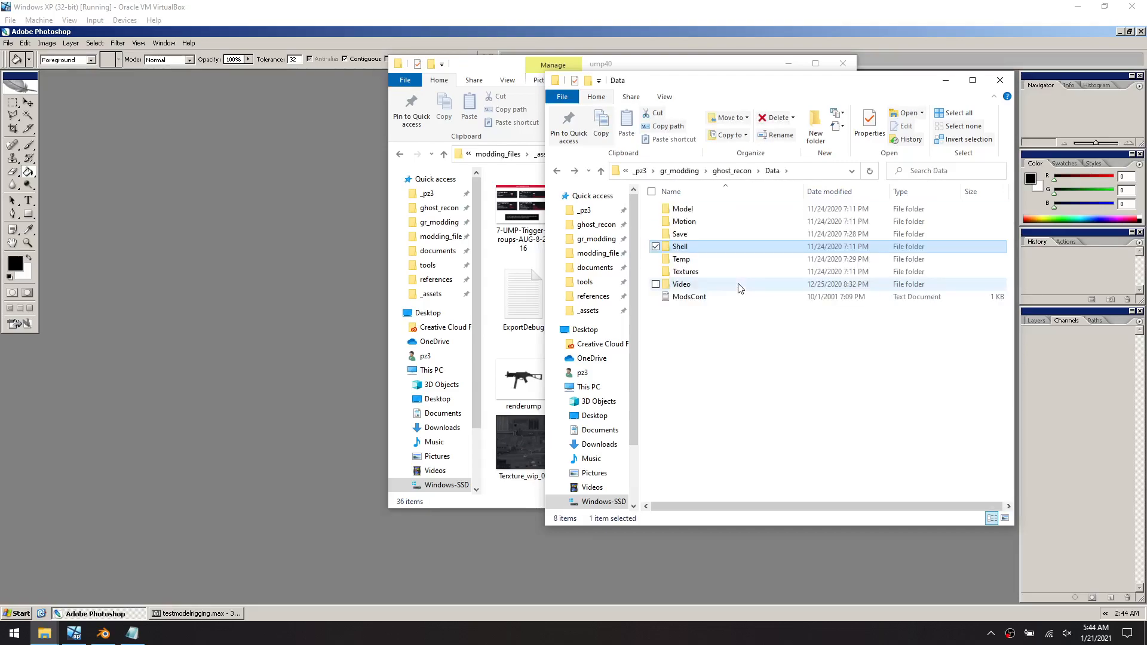
# Return to the Shell folder of the Weapons_of_War_4 mod and rename its art subfolder as Art
pyautogui.doubleClick(693, 234)
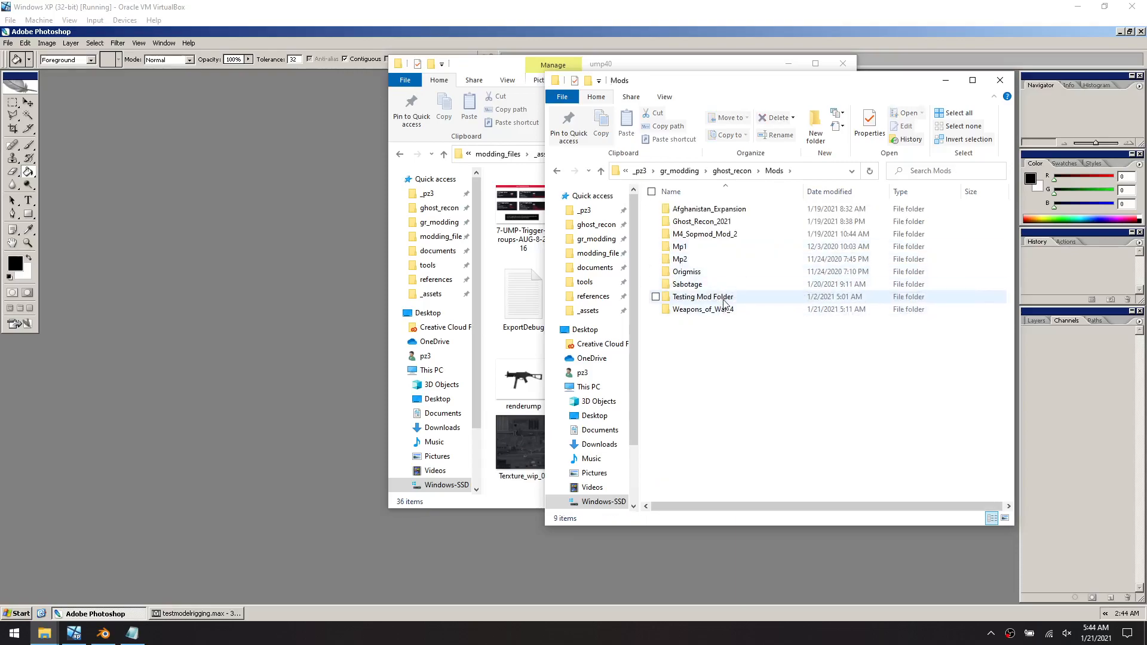
pyautogui.doubleClick(725, 307)
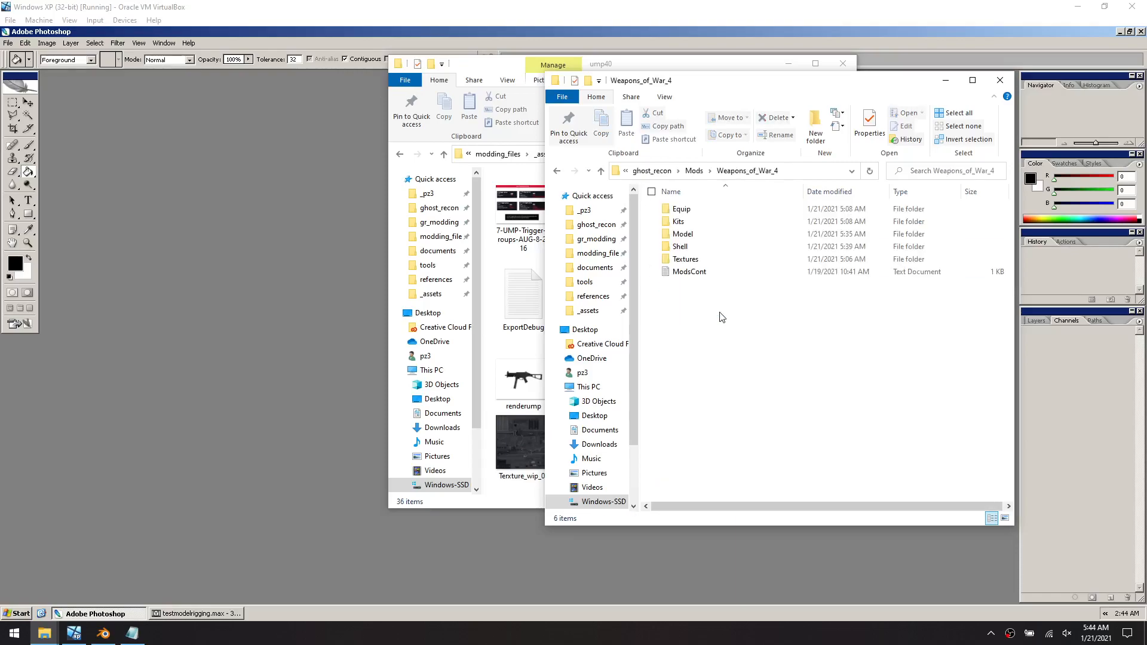
pyautogui.doubleClick(684, 246)
pyautogui.click(681, 212)
pyautogui.press('F2')
pyautogui.write('Art')
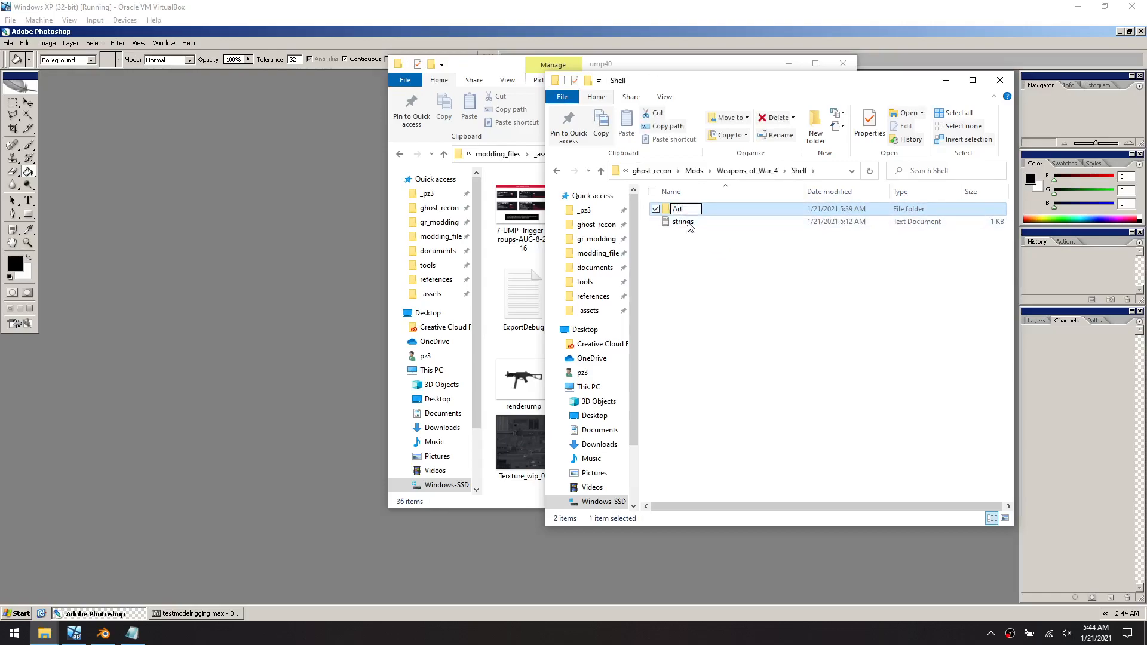
pyautogui.press('Return')
# Check the kit texture files inside the mod's Art\kit\rifleman folder
pyautogui.doubleClick(677, 209)
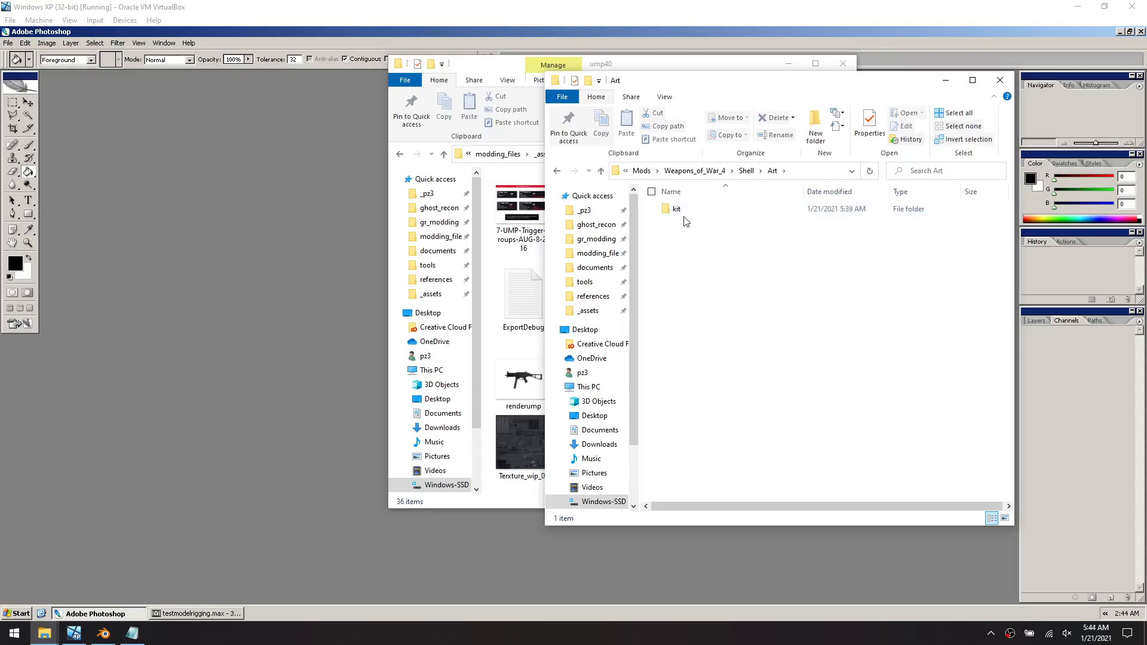
pyautogui.doubleClick(681, 210)
pyautogui.doubleClick(684, 210)
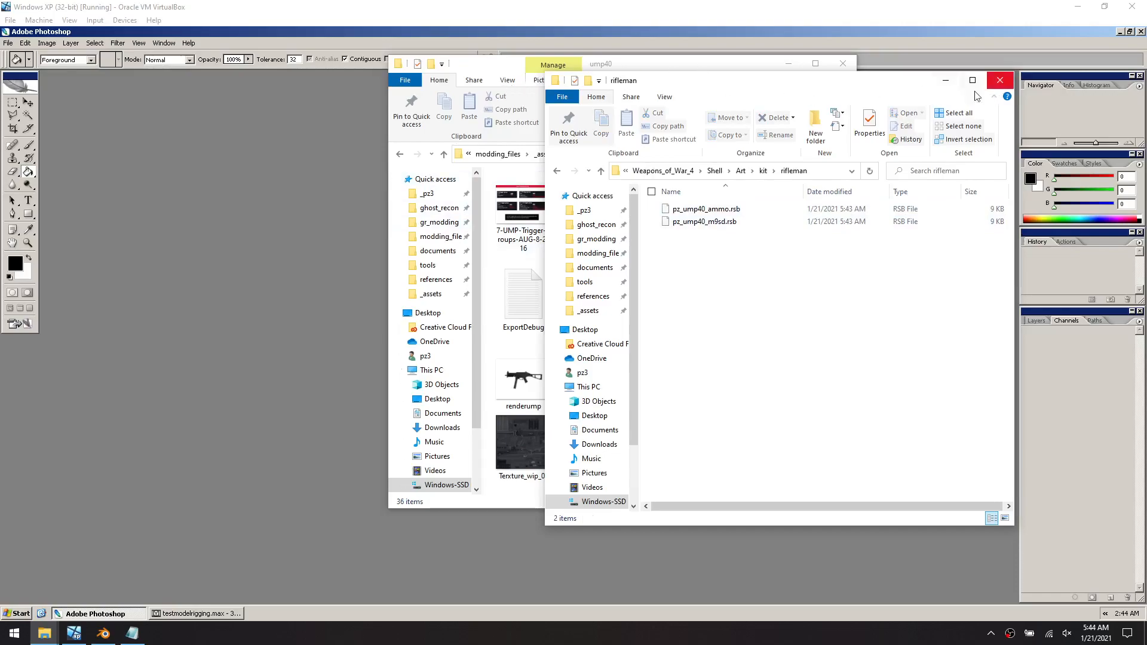
# Go back up to the ghost_recon root folder and launch the GhostRecon application
pyautogui.press('BackSpace')
pyautogui.press('BackSpace')
pyautogui.press('BackSpace')
pyautogui.press('BackSpace')
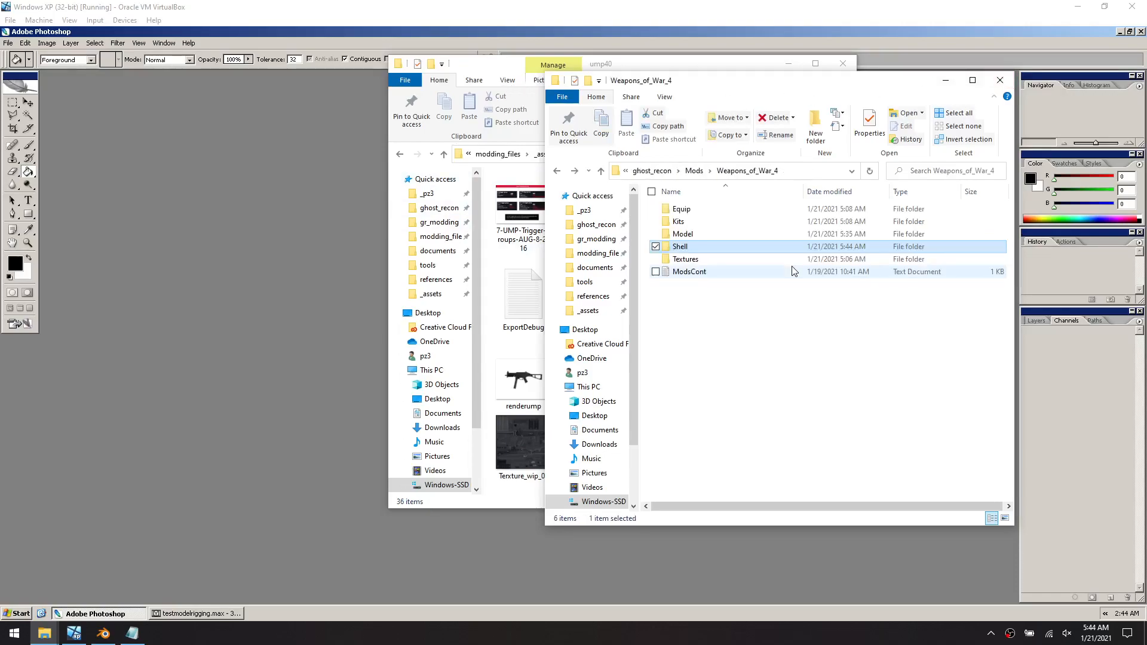
pyautogui.press('BackSpace')
pyautogui.press('BackSpace')
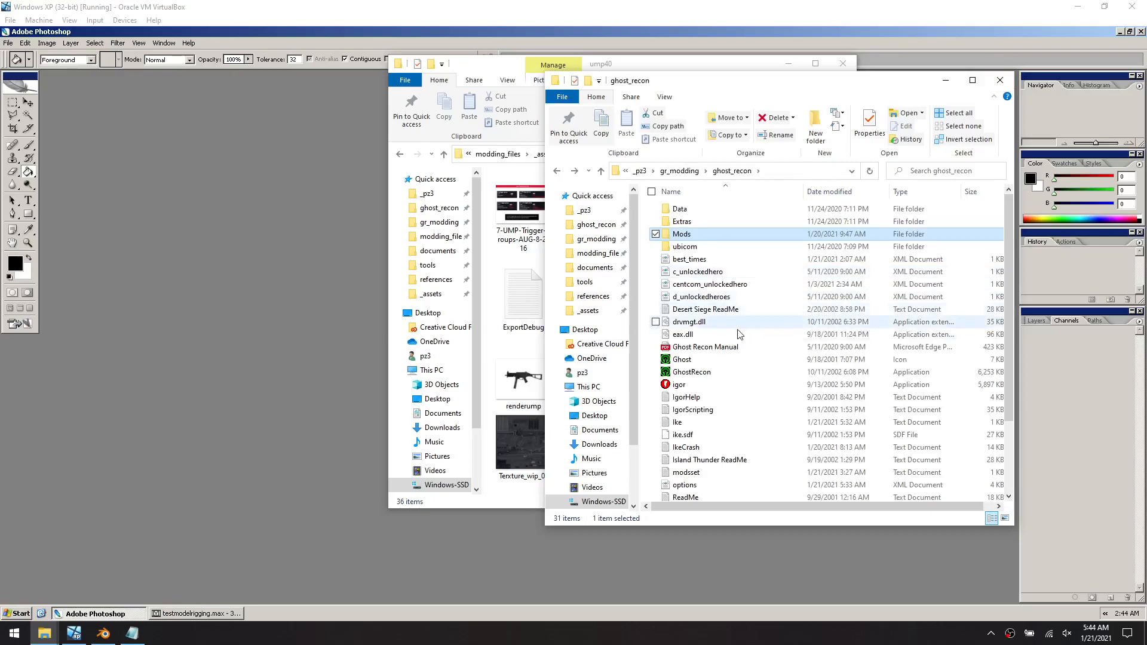
pyautogui.doubleClick(693, 372)
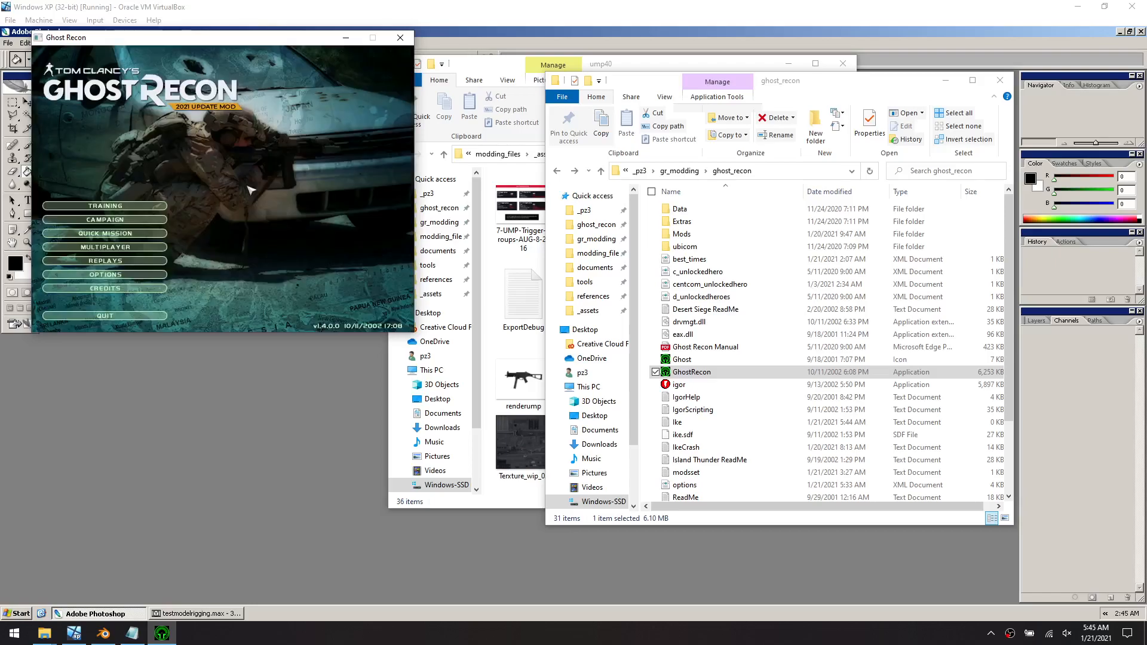
# Set up the Watchful Yeoman quick mission and assign two riflemen to the Alpha team
pyautogui.click(158, 233)
pyautogui.click(235, 310)
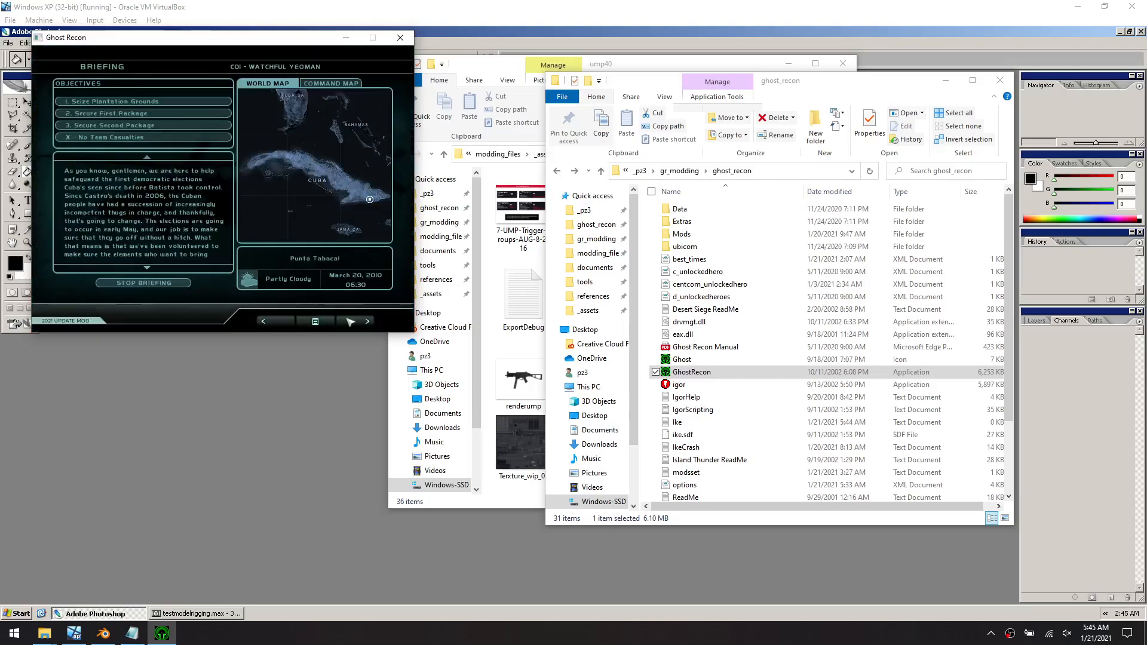
pyautogui.click(352, 321)
pyautogui.click(72, 110)
pyautogui.click(79, 110)
# Check the images of rifleman kits 2 and 1, start the mission to view the kit in play, and quit the game
pyautogui.click(386, 232)
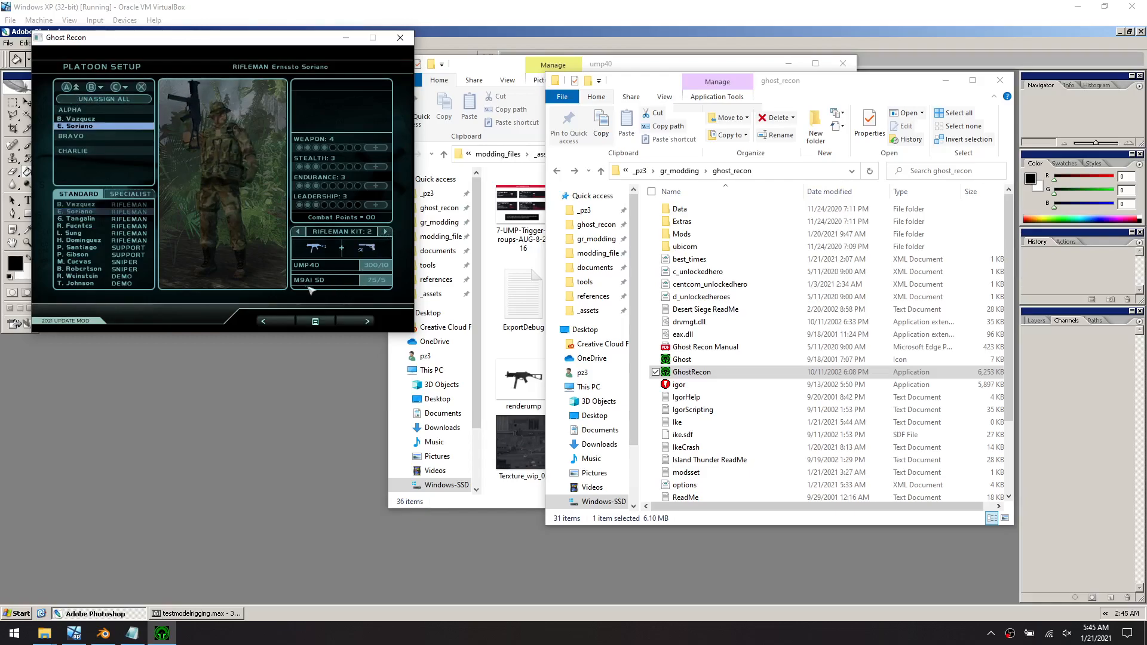
pyautogui.click(297, 232)
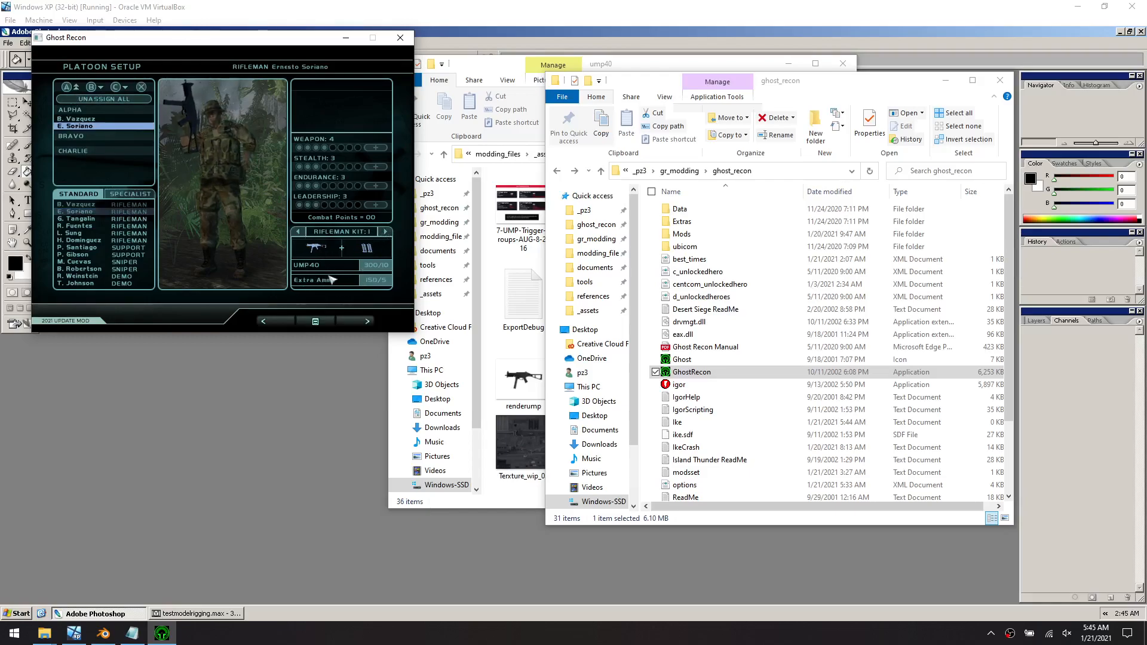
pyautogui.click(364, 320)
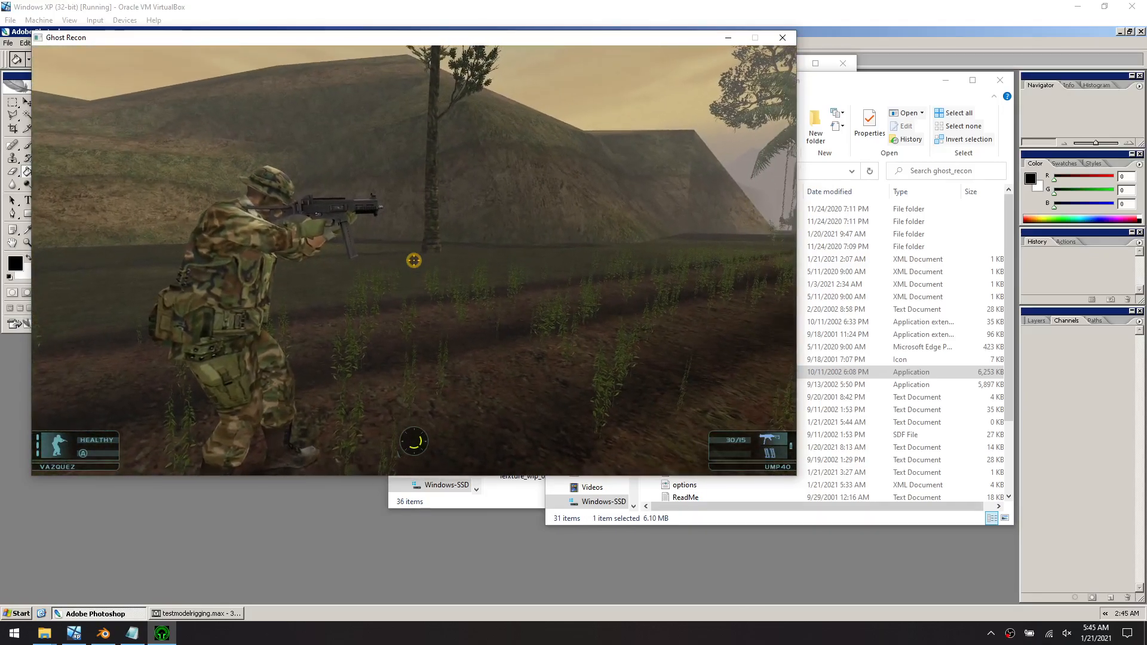
pyautogui.hotkey('alt', 'F4')
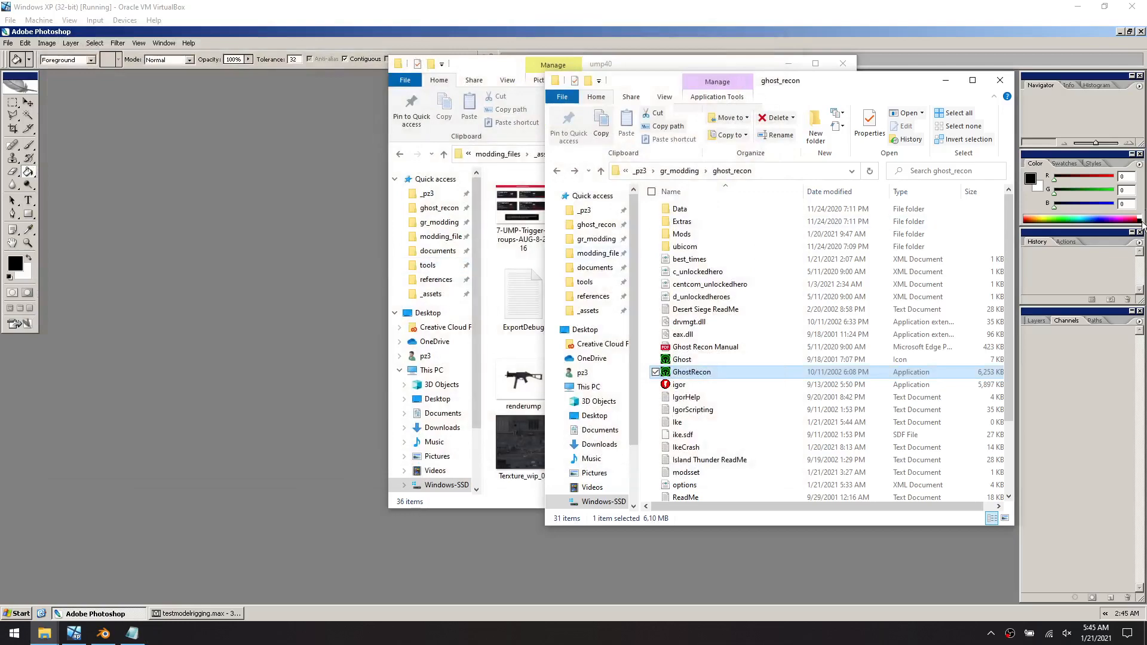
# Minimize the Windows XP virtual machine and delete the old weapon_example folder from the desktop
pyautogui.click(1077, 7)
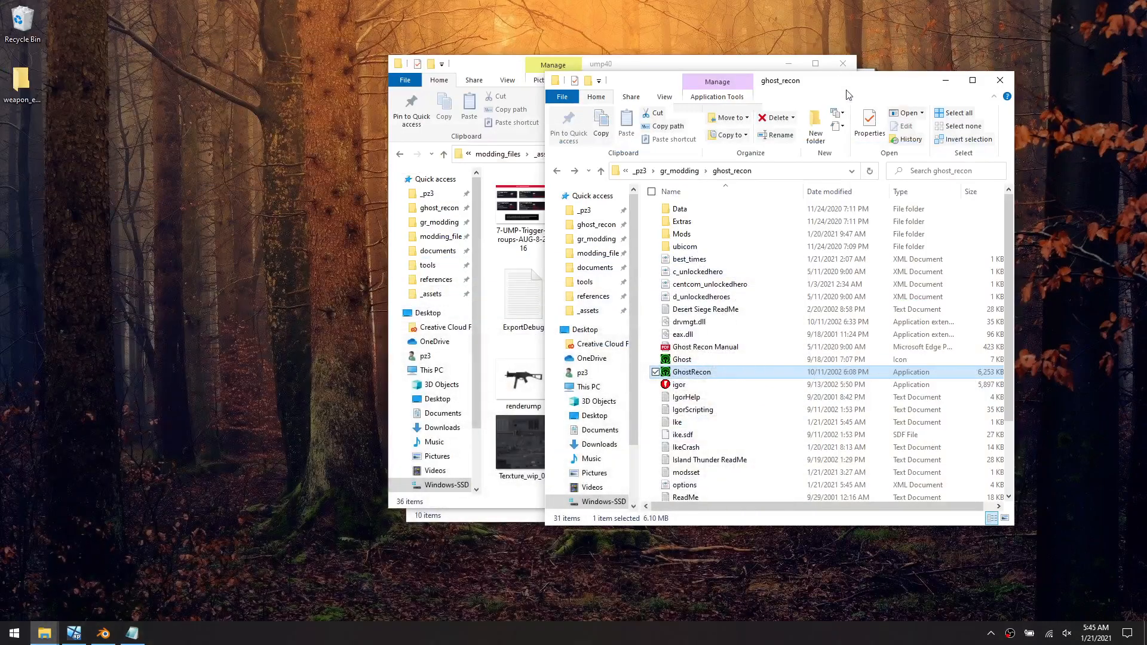
pyautogui.click(21, 81)
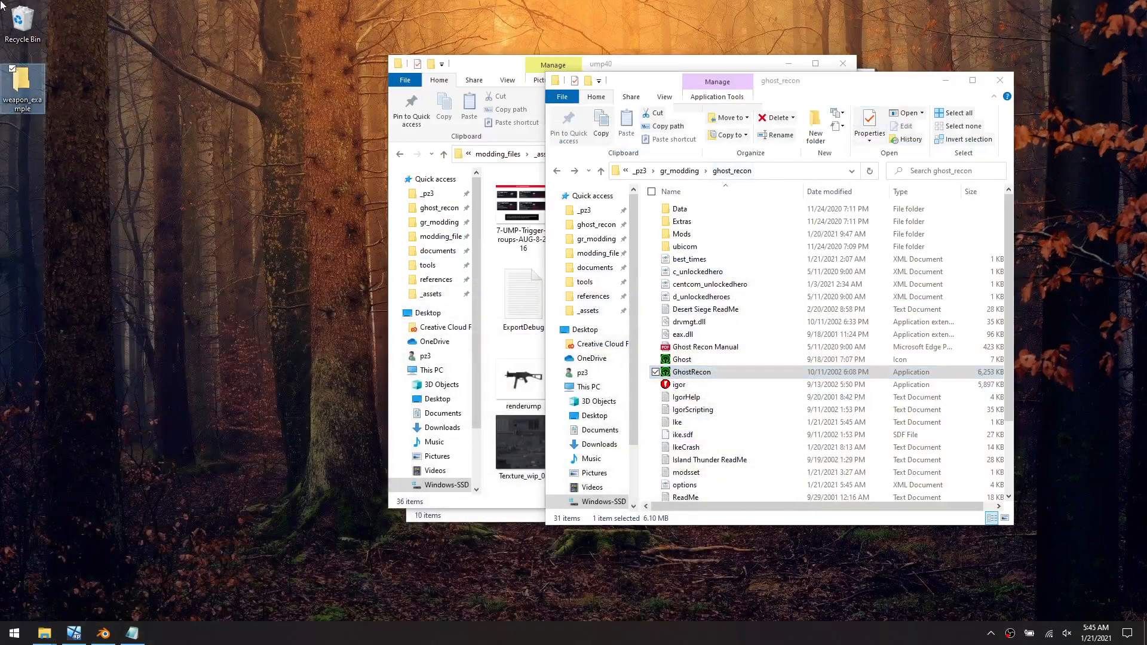
pyautogui.press('Delete')
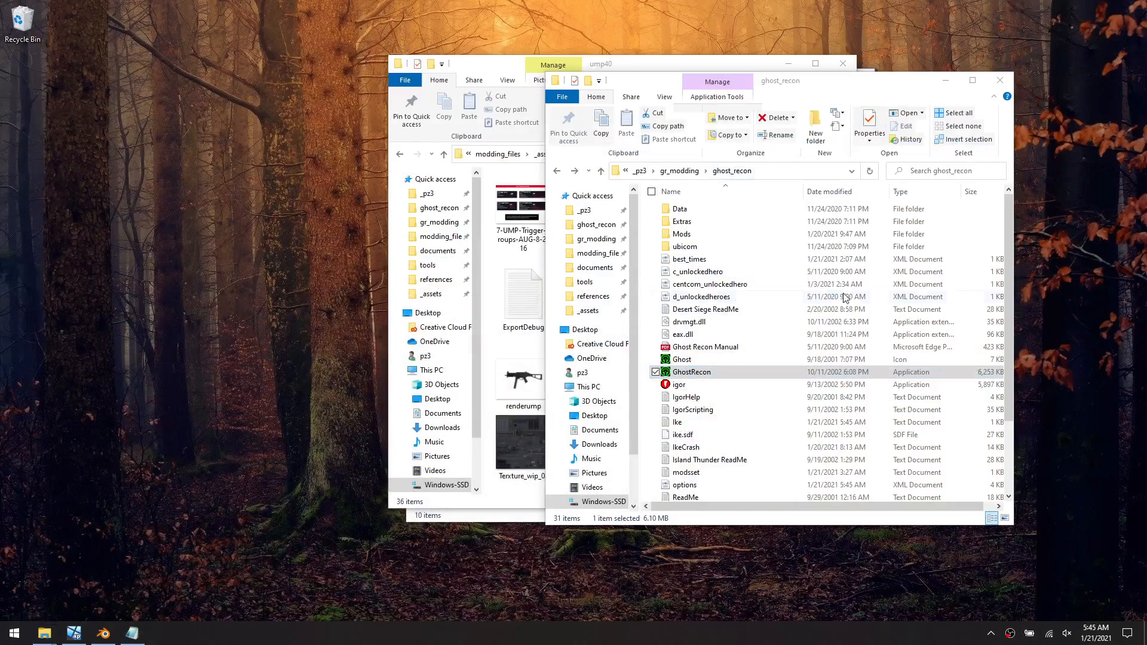
# Copy the Weapons_of_War_4 folder from ghost_recon\Mods to the desktop
pyautogui.doubleClick(716, 234)
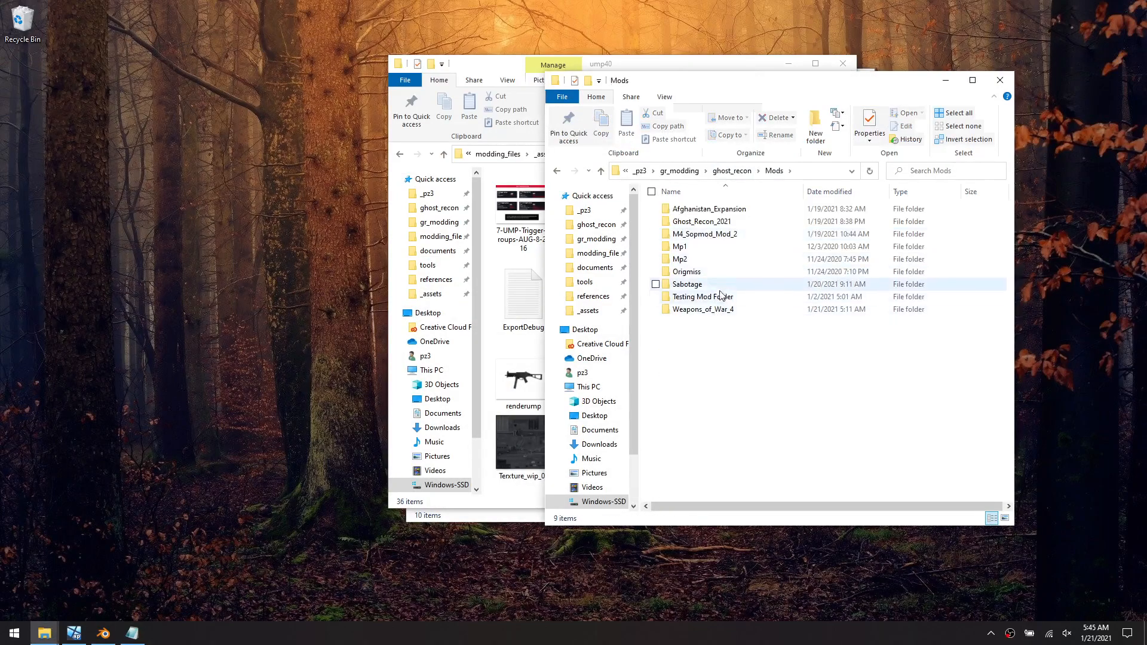
pyautogui.moveTo(708, 308); pyautogui.dragTo(226, 174, button='right')
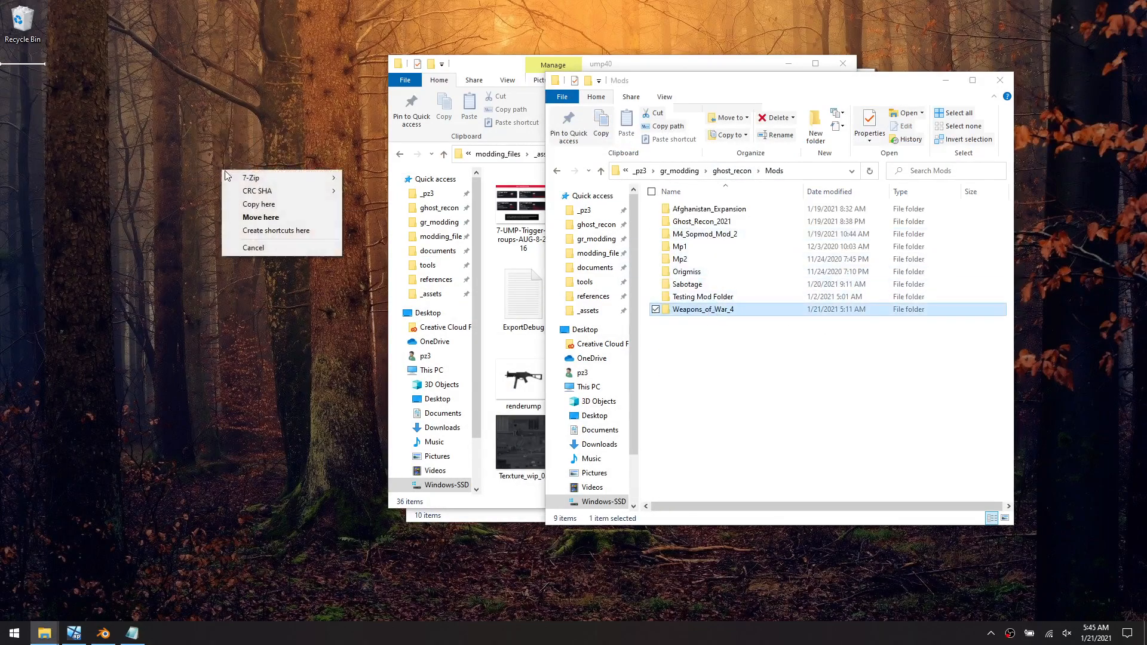
pyautogui.click(261, 217)
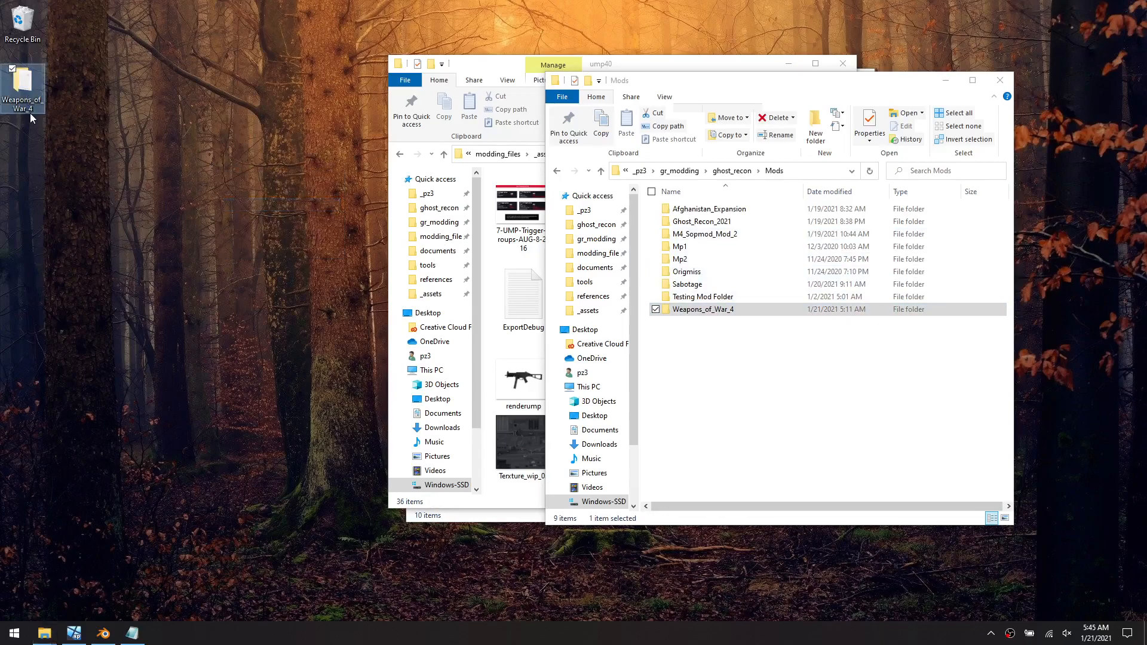
# Rename the copied mod folder on the desktop to Weapons_Mod_Template
pyautogui.click(30, 113)
pyautogui.write('exampl')
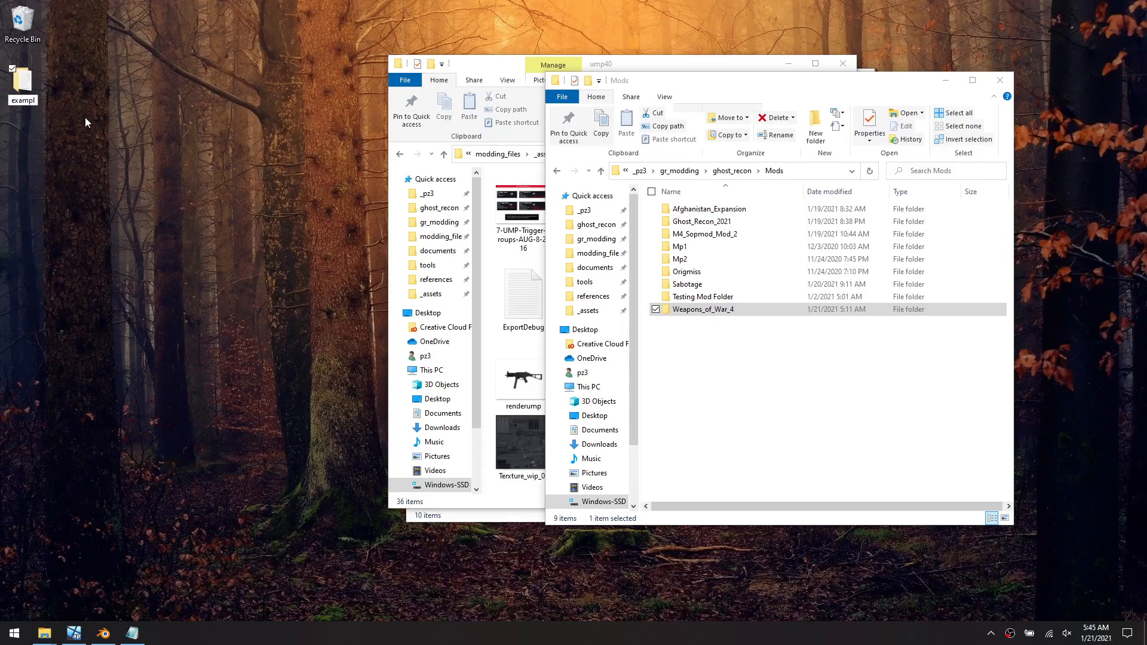
pyautogui.hotkey('ctrl', 'a')
pyautogui.write('Weapons')
pyautogui.press('BackSpace')
pyautogui.write('s_Mod_tem')
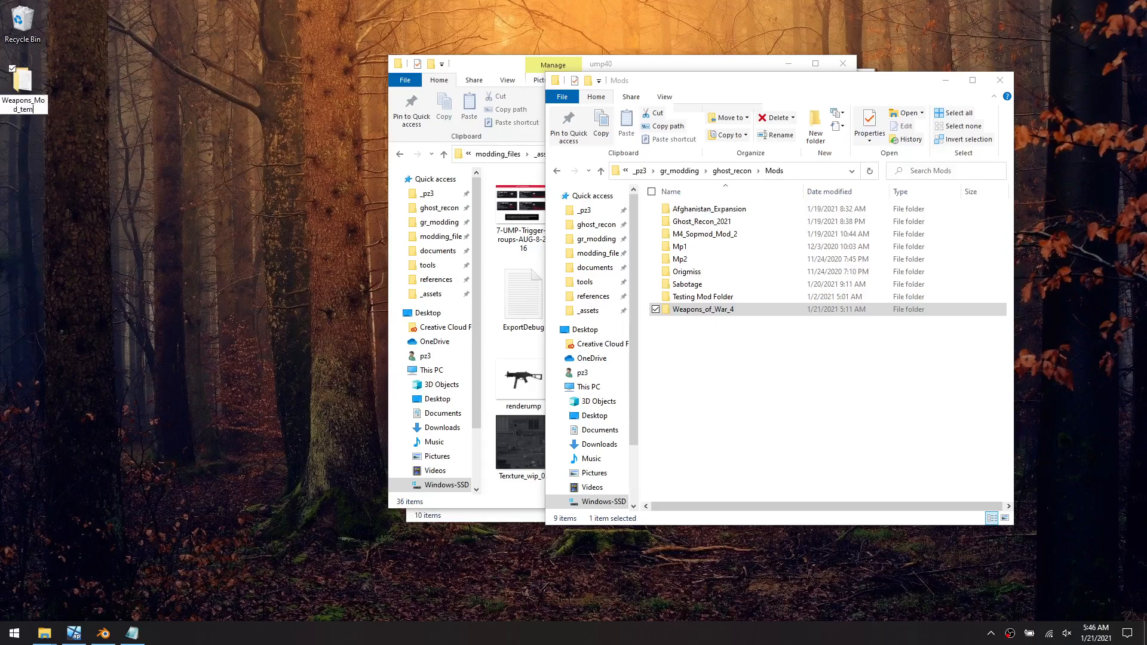
pyautogui.write('plate')
pyautogui.press('Return')
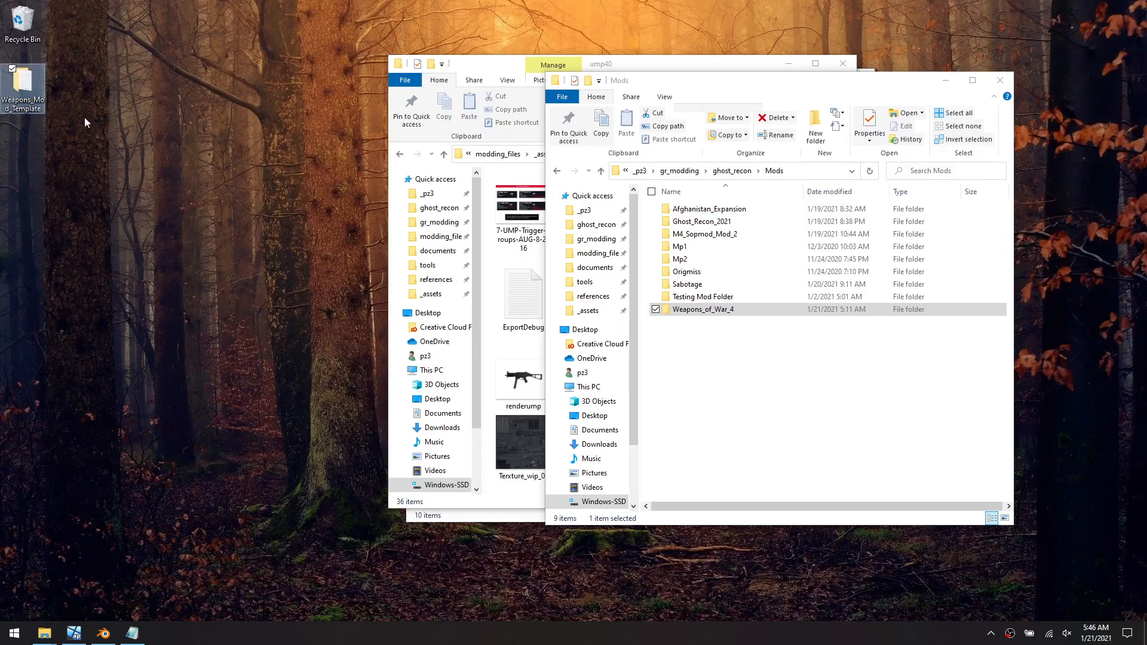
# Open the ModsCont file in the Weapons_Mod_Template folder and replace the author value with yournamehere
pyautogui.doubleClick(24, 84)
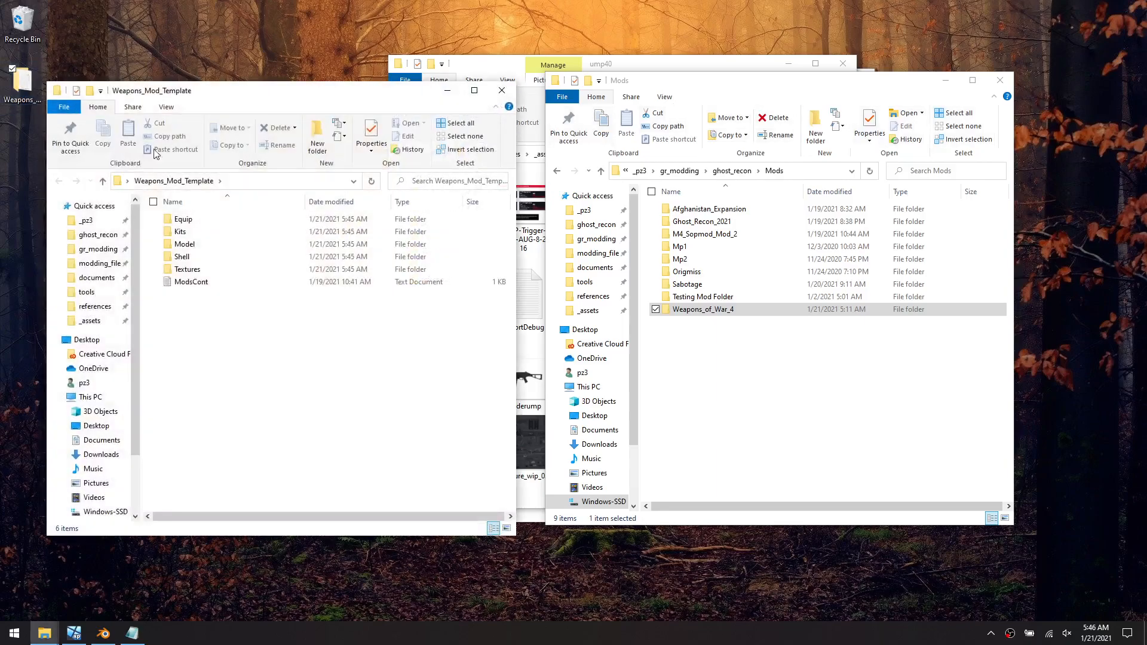
pyautogui.doubleClick(209, 286)
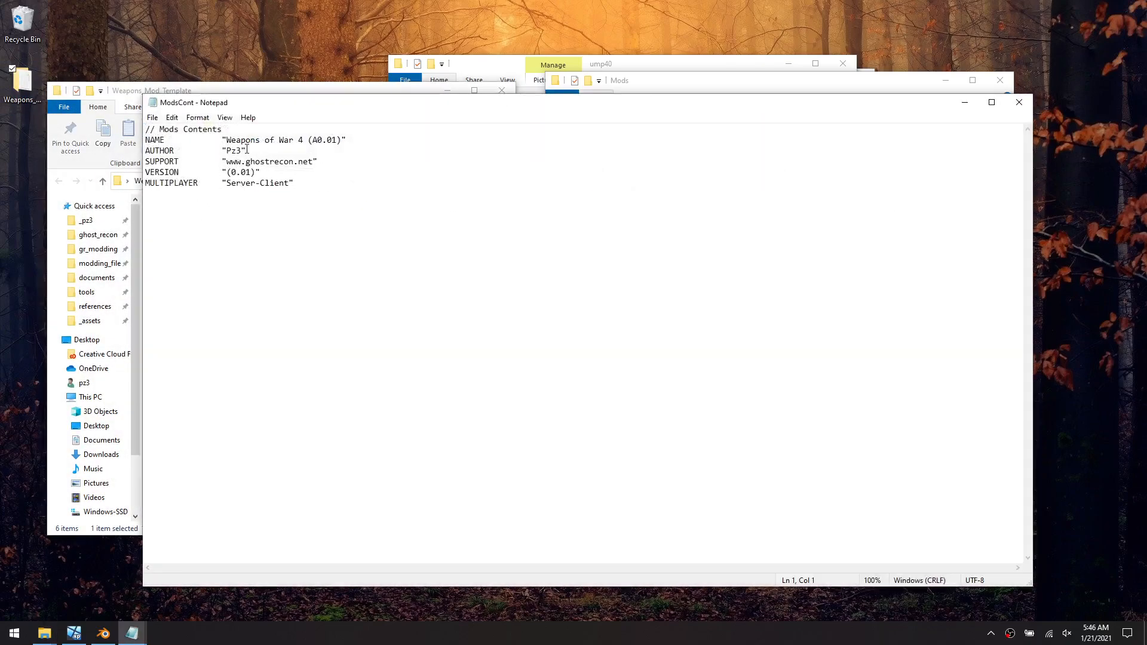
pyautogui.press('BackSpace')
pyautogui.press('BackSpace')
pyautogui.press('BackSpace')
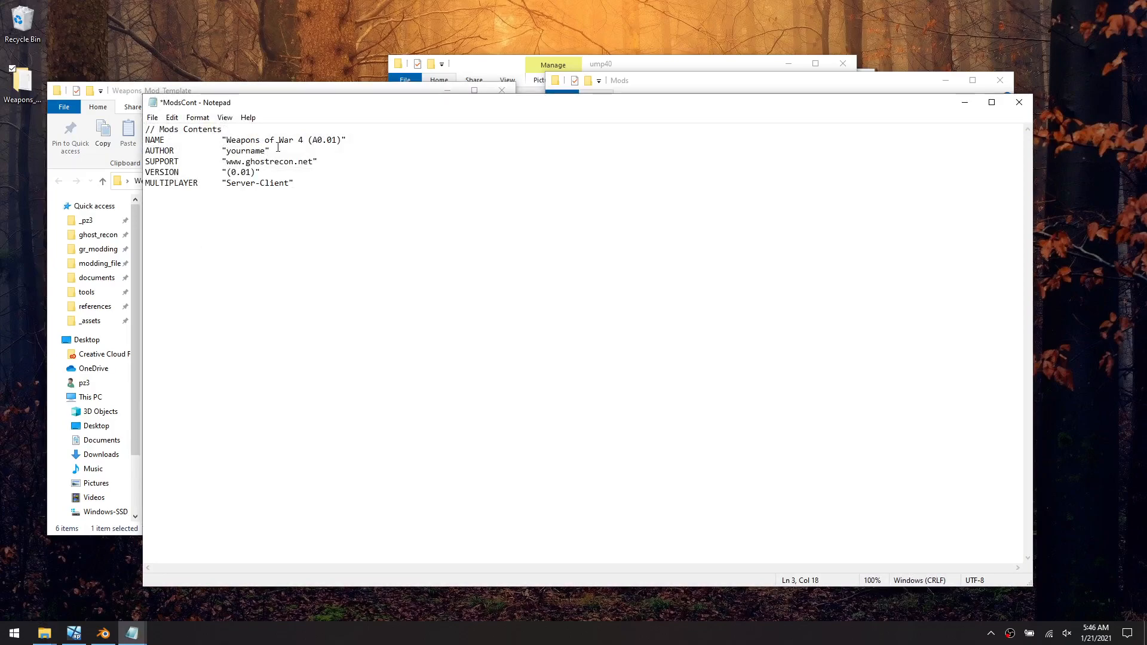
# Replace the mod's NAME value in ModsCont with a generic template title, then save and close the file
pyautogui.moveTo(342, 140); pyautogui.dragTo(228, 145)
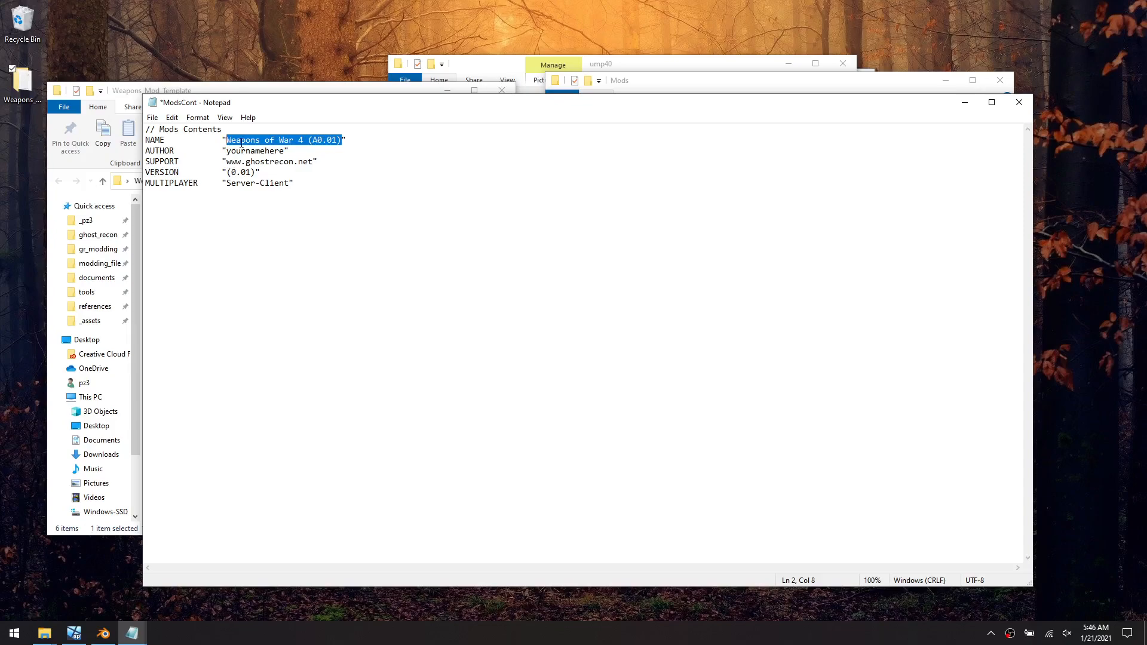
pyautogui.write('Your')
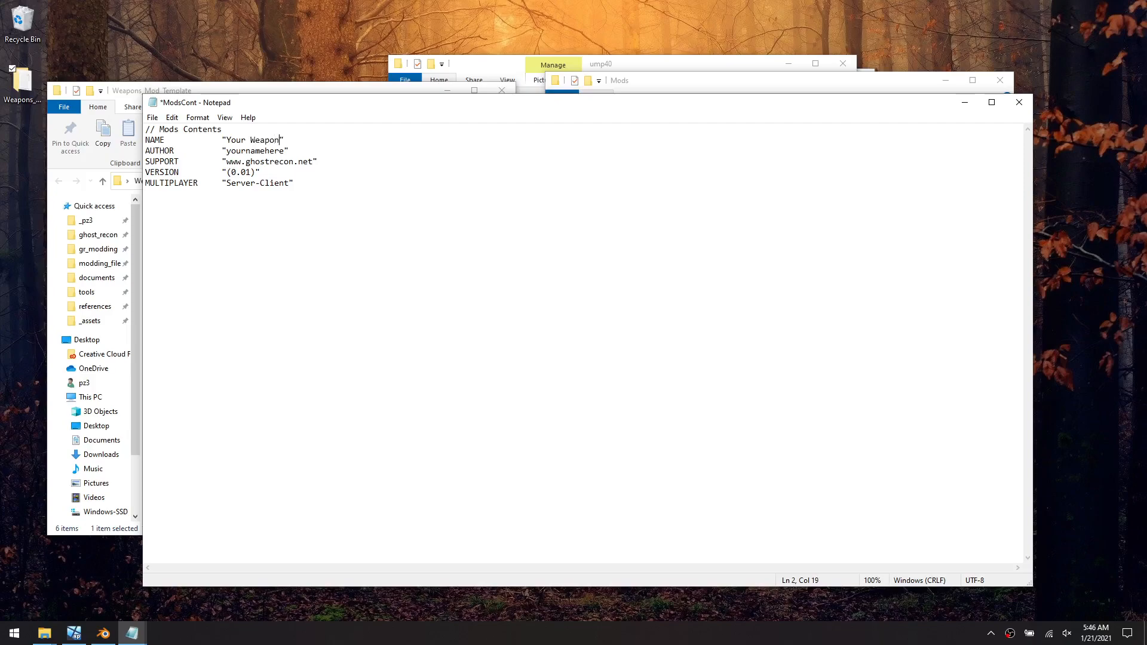
pyautogui.press('BackSpace')
pyautogui.press('BackSpace')
pyautogui.press('BackSpace')
pyautogui.press('BackSpace')
pyautogui.press('BackSpace')
pyautogui.press('BackSpace')
pyautogui.press('BackSpace')
pyautogui.press('BackSpace')
pyautogui.press('BackSpace')
pyautogui.press('BackSpace')
pyautogui.press('BackSpace')
pyautogui.click(153, 117)
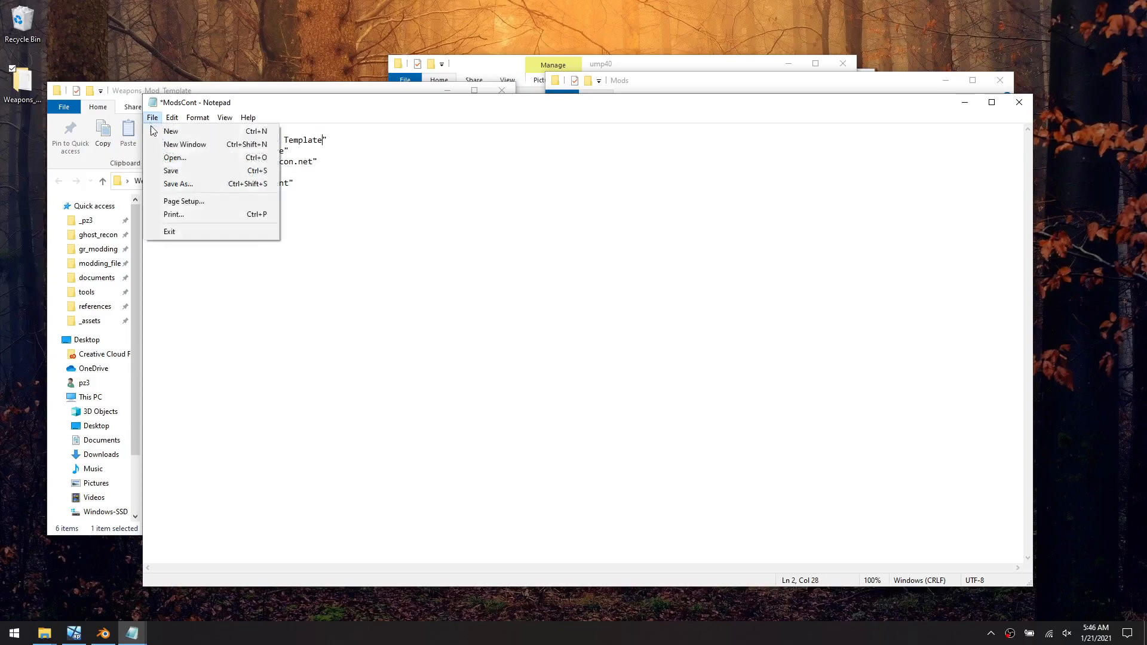
pyautogui.click(170, 169)
pyautogui.click(1019, 103)
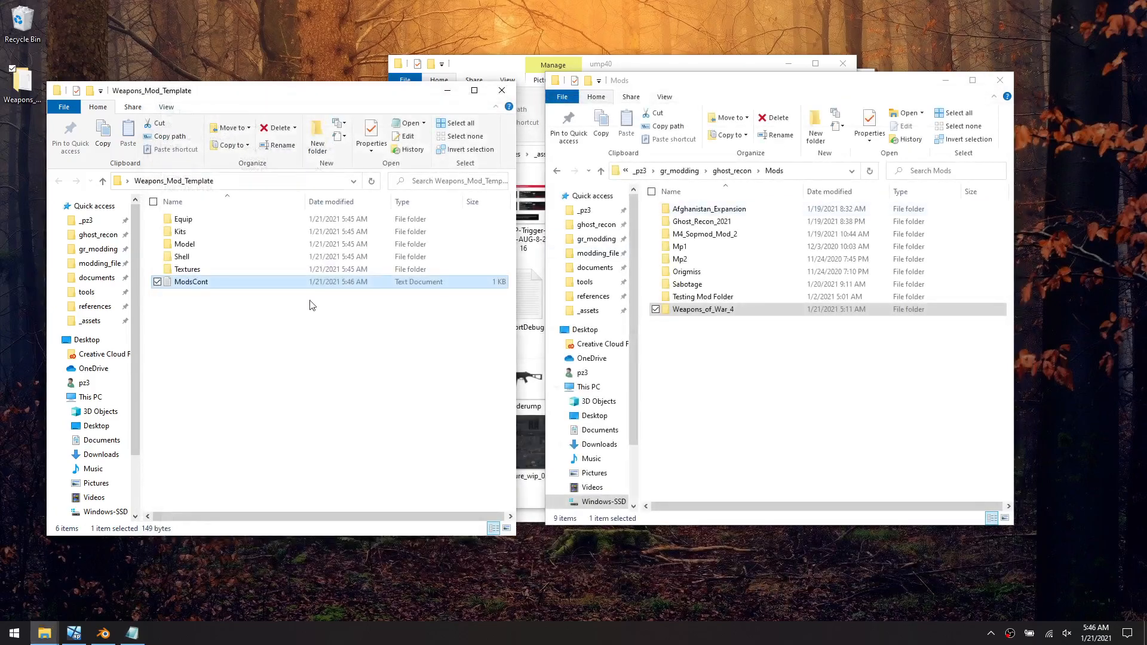
# Empty the Recycle Bin
pyautogui.click(222, 335)
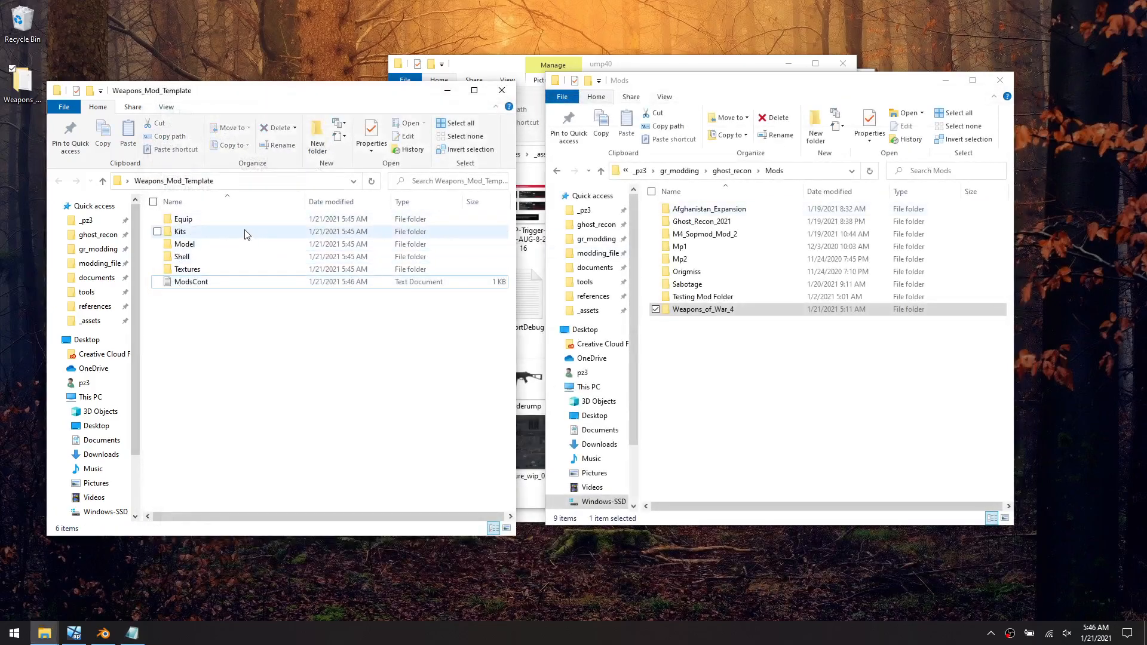
pyautogui.rightClick(23, 23)
pyautogui.click(60, 52)
pyautogui.click(593, 326)
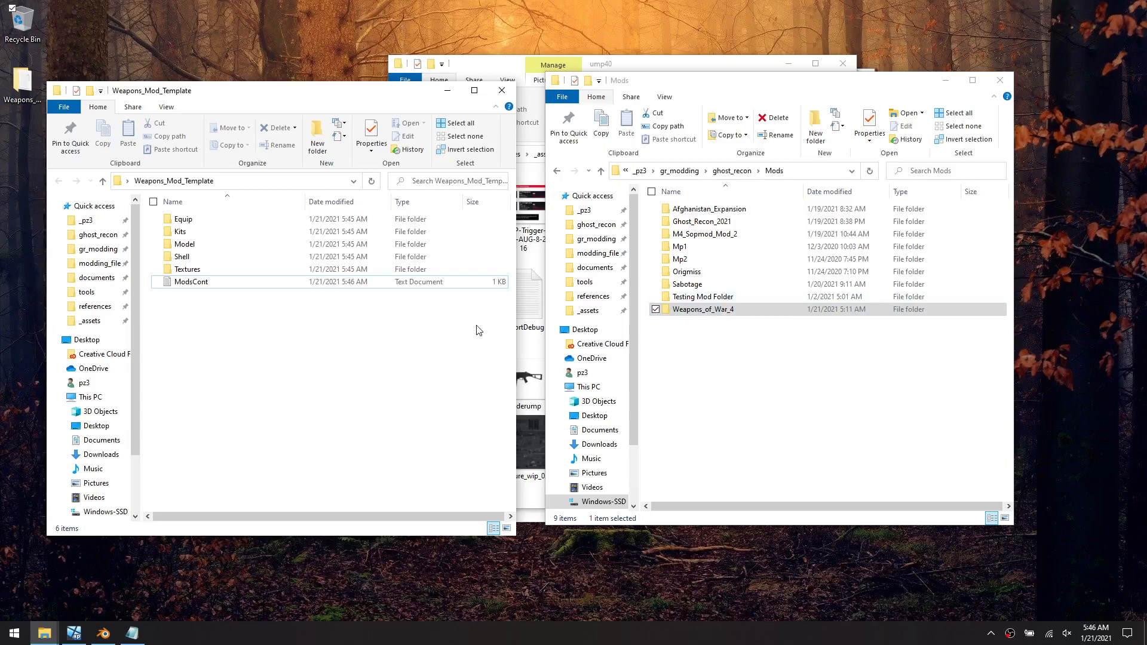
# Go back up from Mods to the ghost_recon folder and close the Weapons_Mod_Template window
pyautogui.click(811, 378)
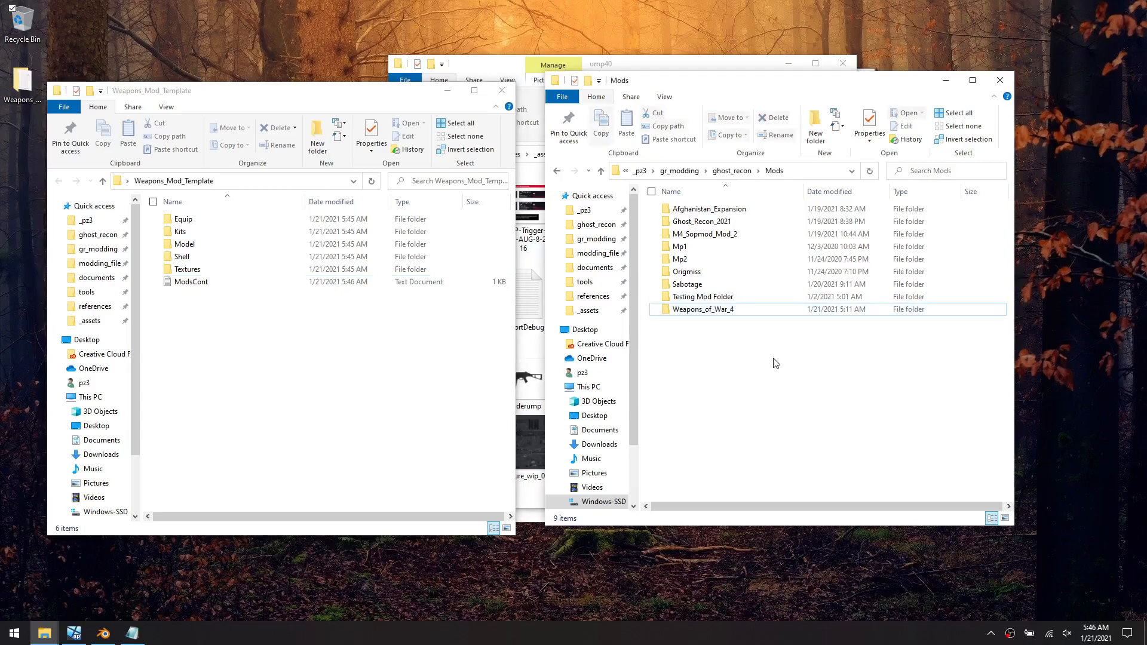
pyautogui.press('BackSpace')
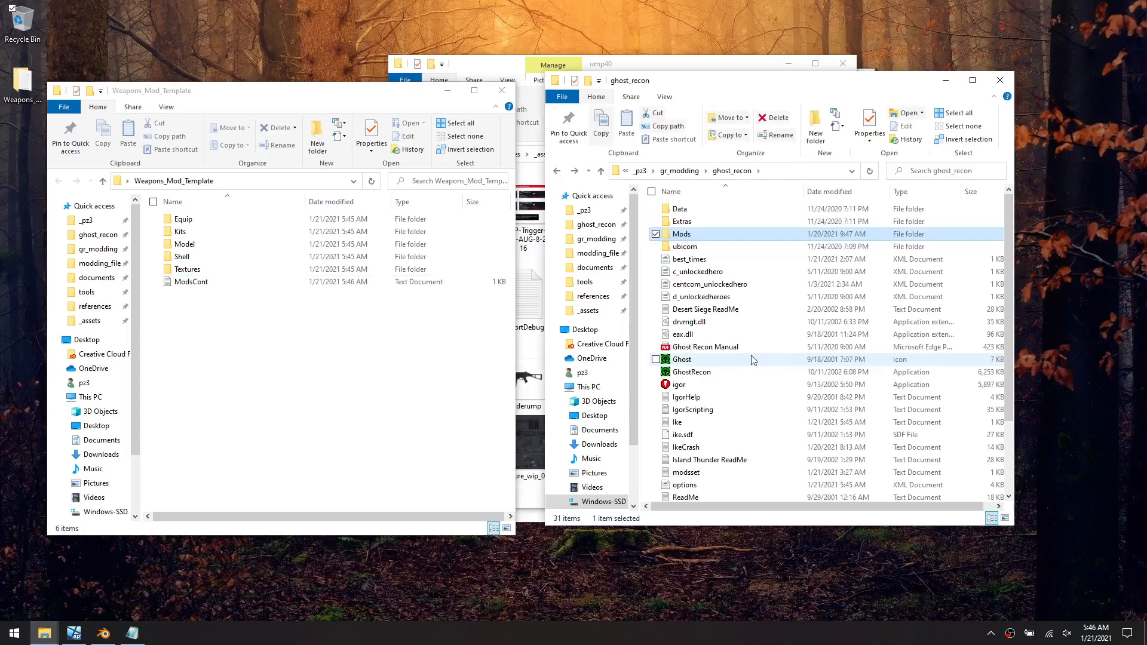
pyautogui.click(21, 90)
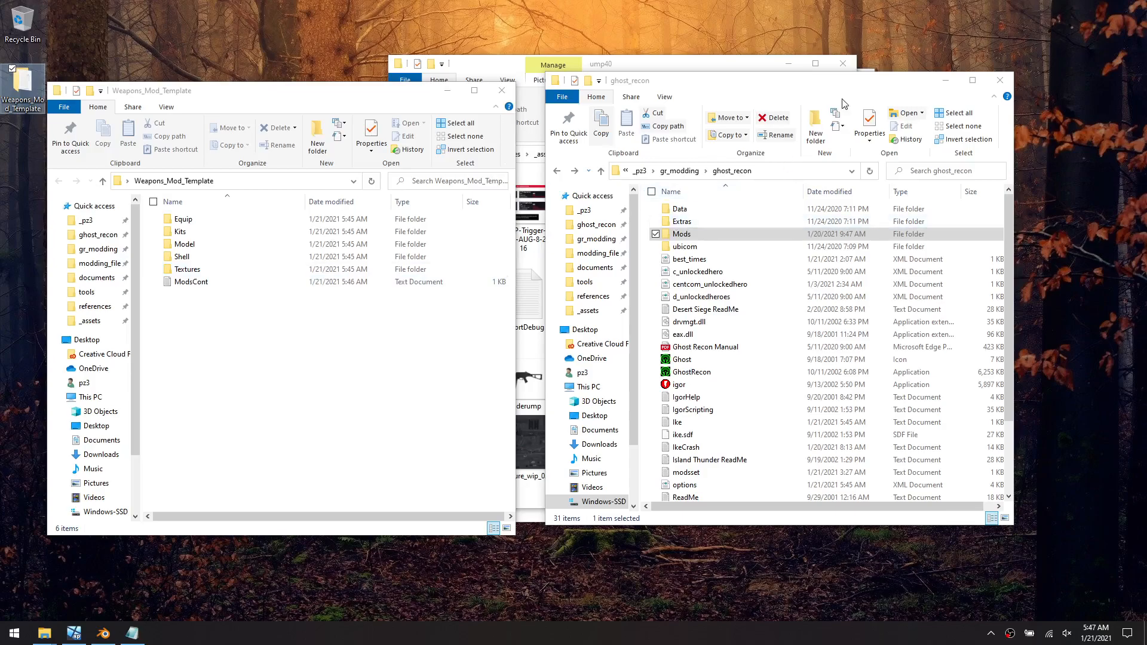
pyautogui.click(878, 87)
pyautogui.click(501, 90)
pyautogui.click(111, 188)
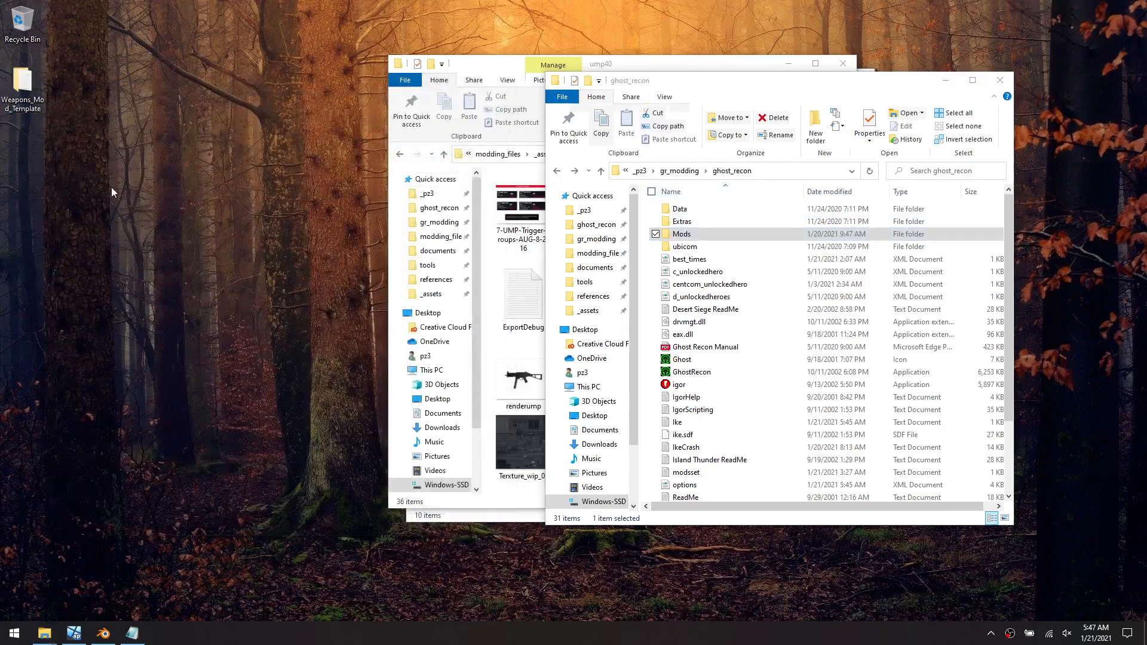
pyautogui.rightClick(112, 191)
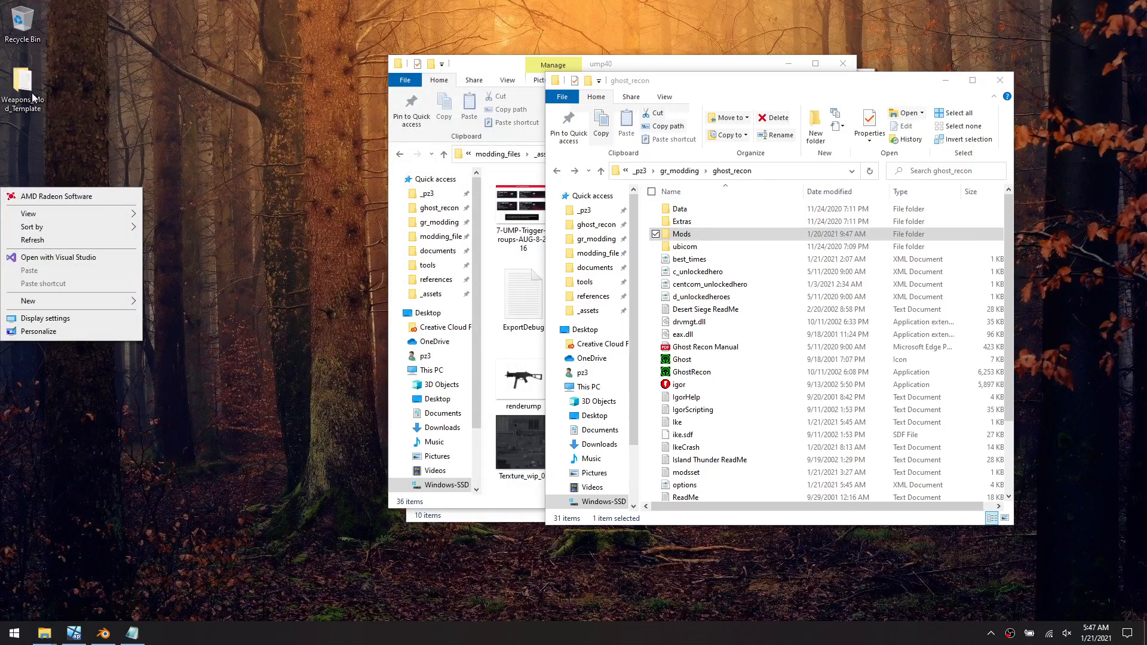
pyautogui.click(234, 185)
pyautogui.rightClick(139, 221)
pyautogui.click(314, 234)
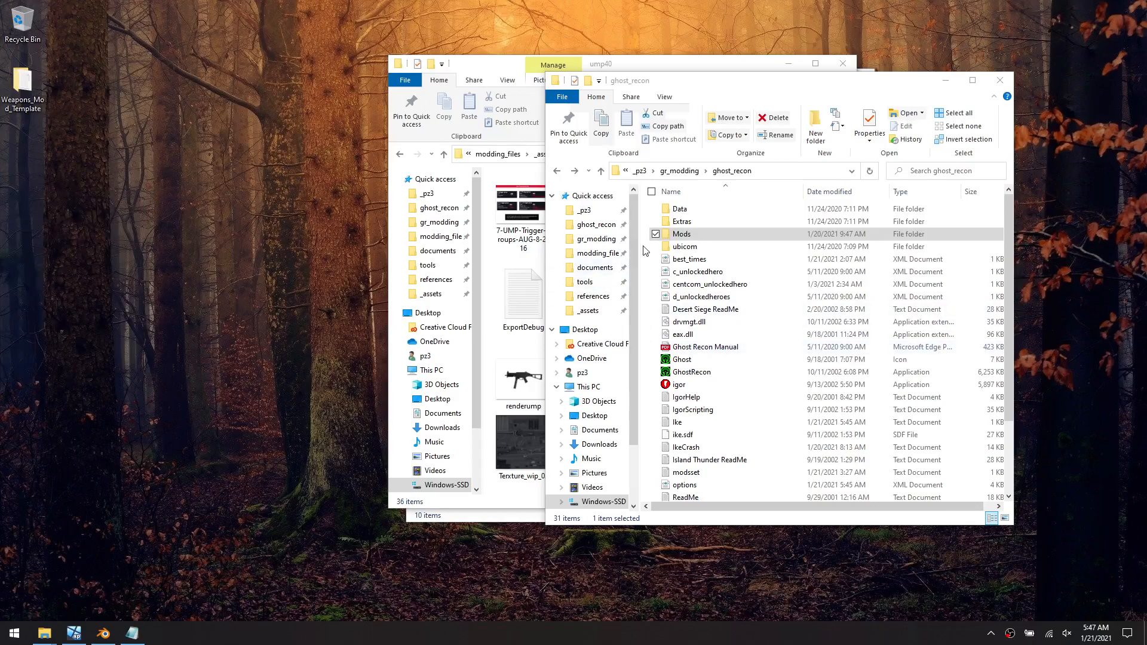
# Look through the _assets folder and its characters subfolder in gr_modding\modding_files, then return to gr_modding
pyautogui.click(604, 241)
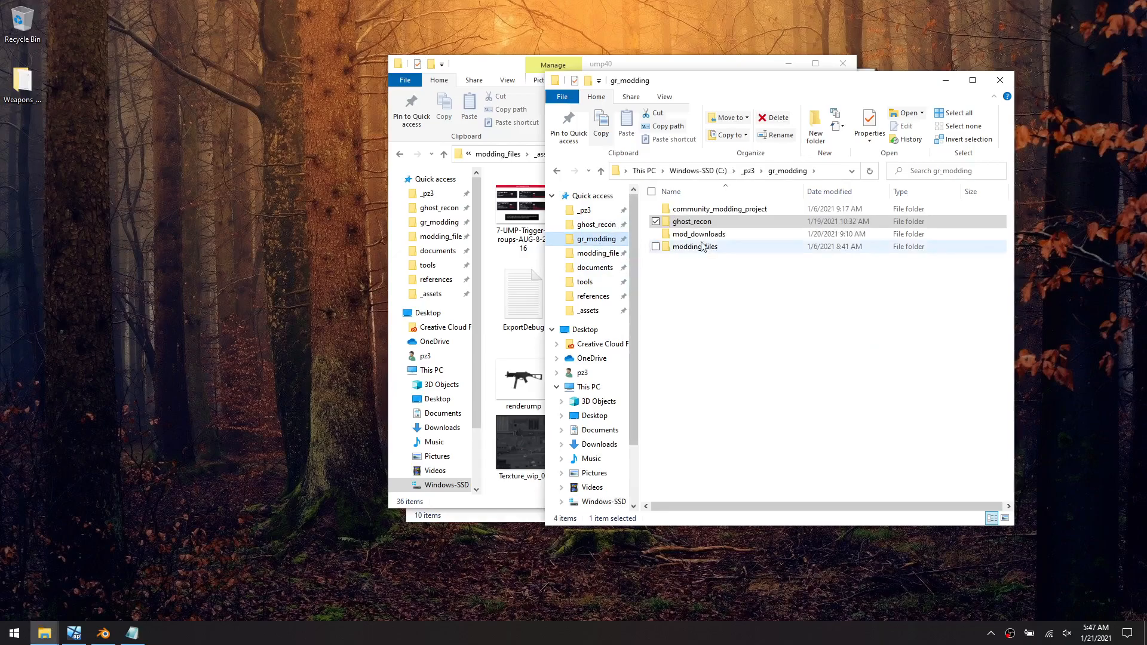
pyautogui.doubleClick(716, 249)
pyautogui.doubleClick(684, 209)
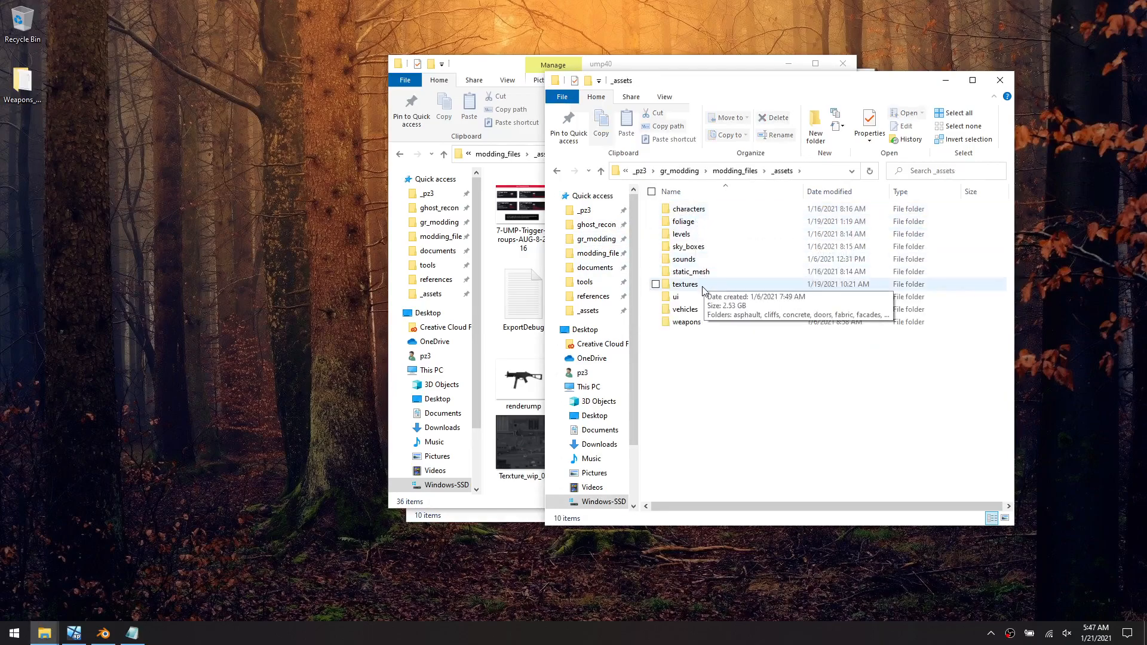
pyautogui.hotkey('alt', 'Left')
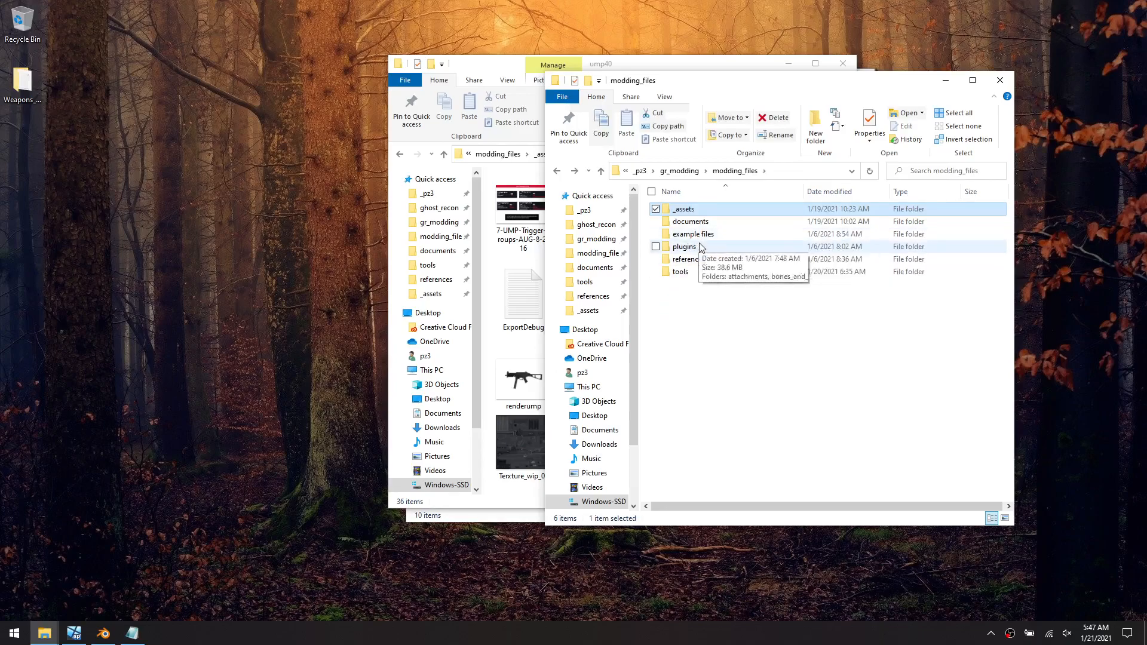
pyautogui.hotkey('alt', 'Right')
pyautogui.doubleClick(704, 215)
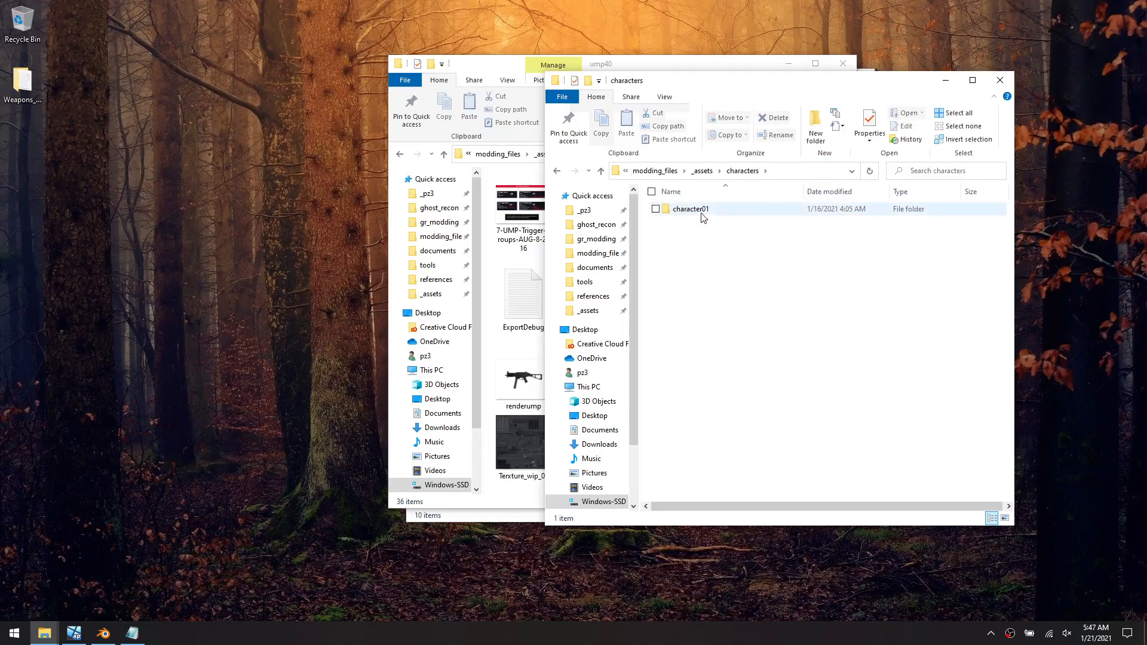
pyautogui.doubleClick(703, 214)
pyautogui.hotkey('alt', 'Left')
pyautogui.hotkey('alt', 'Left')
pyautogui.hotkey('alt', 'Left')
pyautogui.hotkey('alt', 'Left')
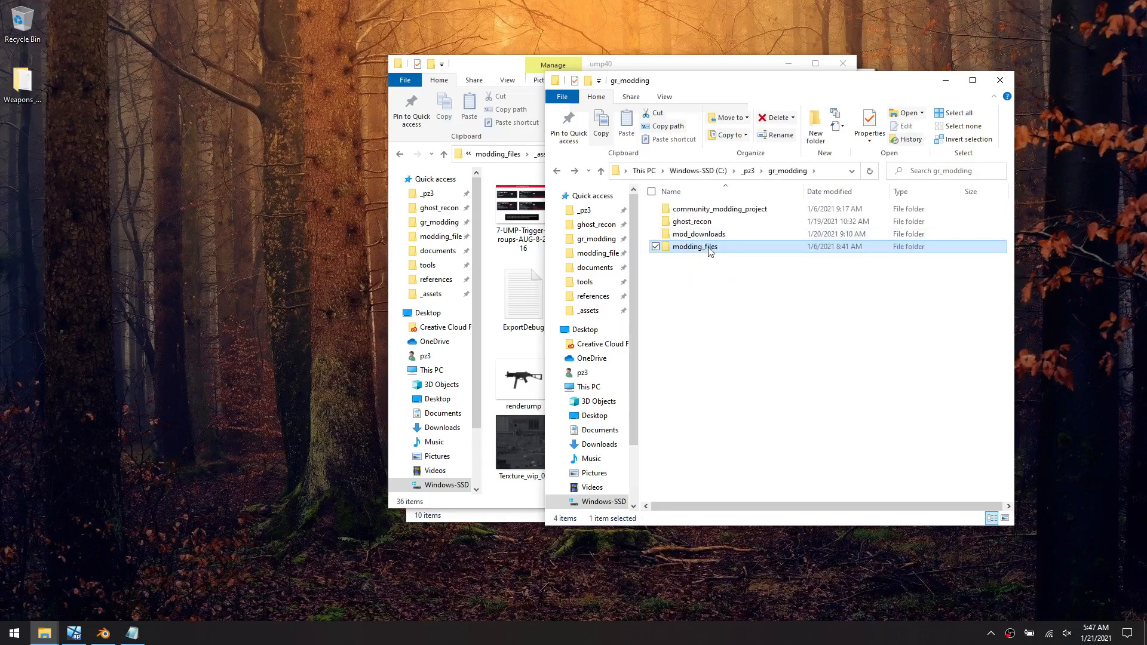
# Examine the example files' characters folder inside modding_files, including the MissionPackModel.max file
pyautogui.doubleClick(709, 250)
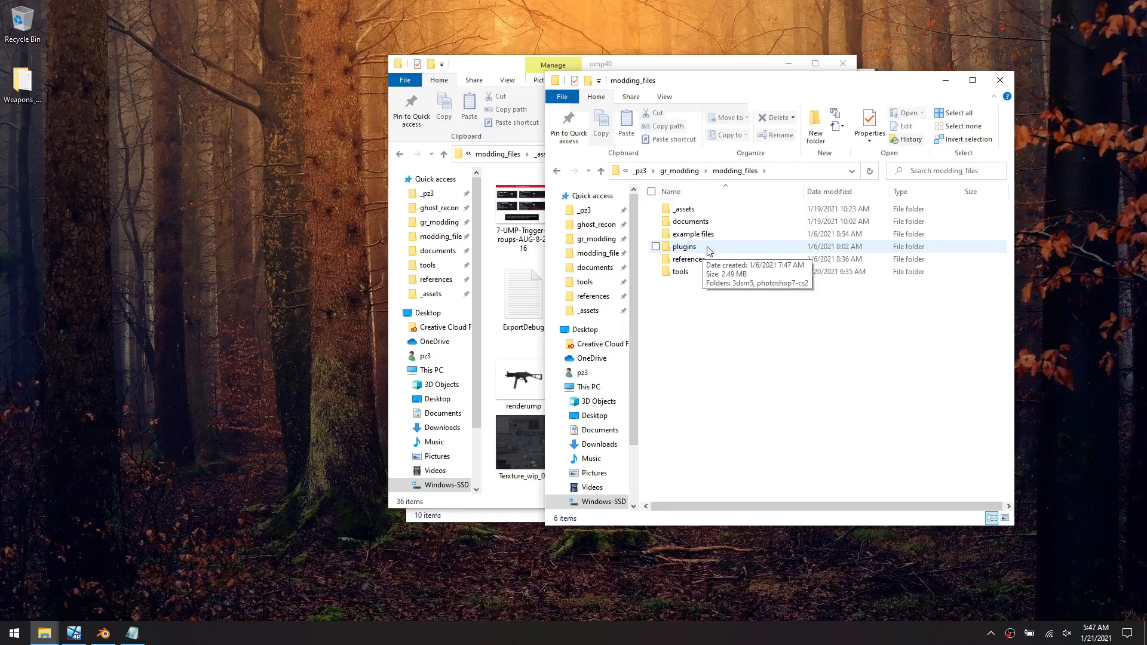
pyautogui.click(710, 254)
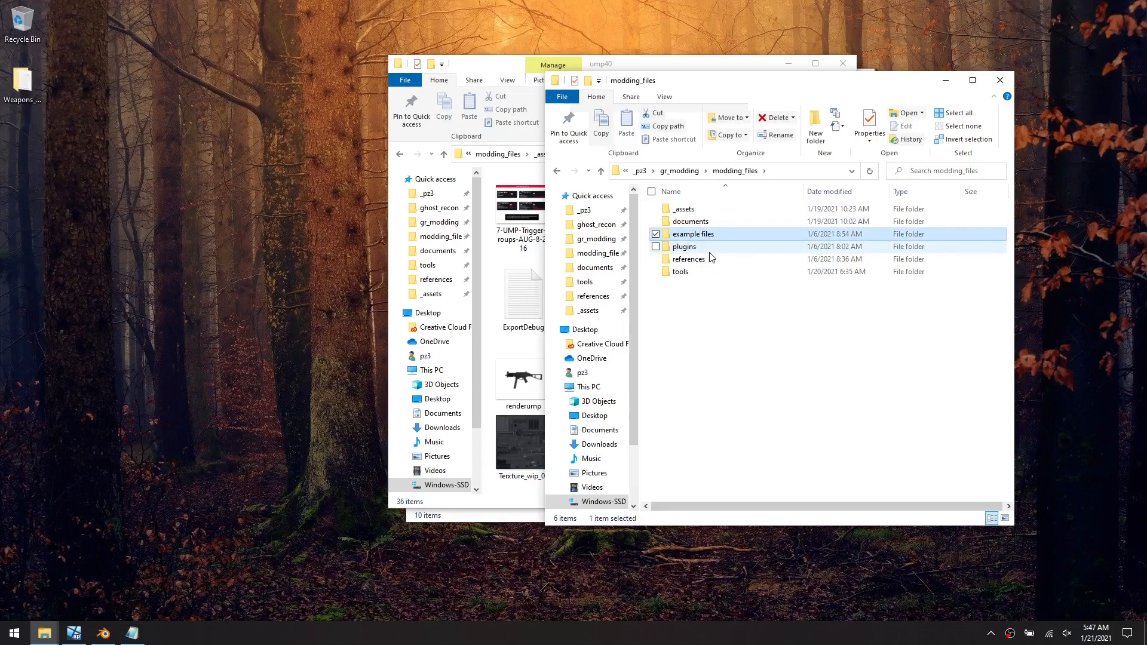
pyautogui.doubleClick(716, 237)
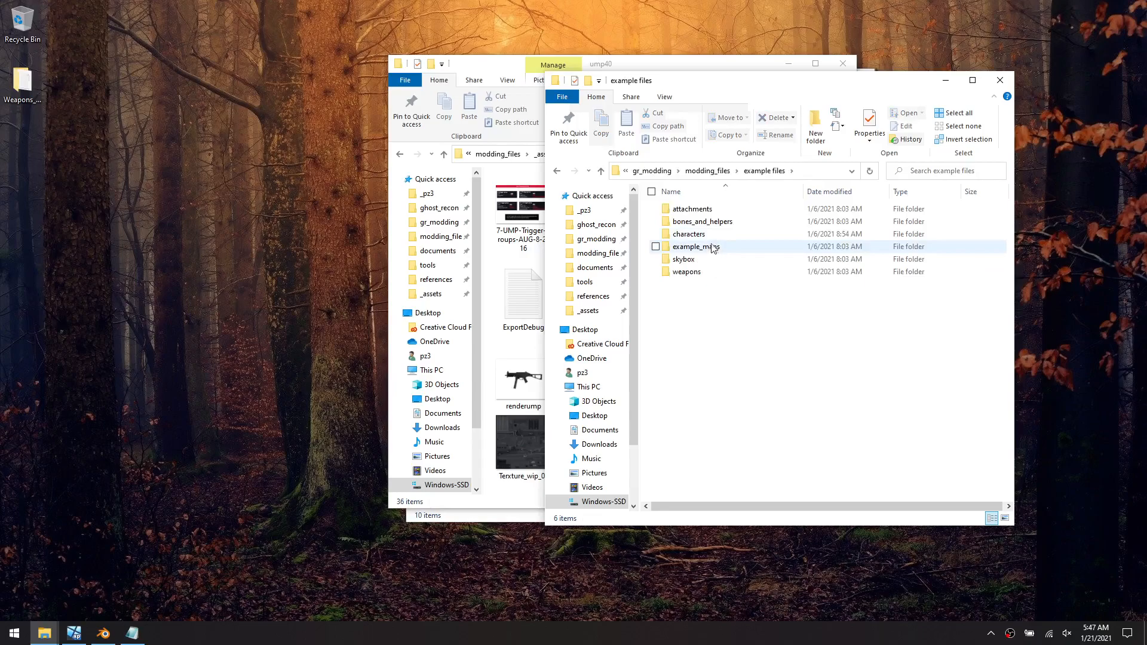
pyautogui.click(705, 237)
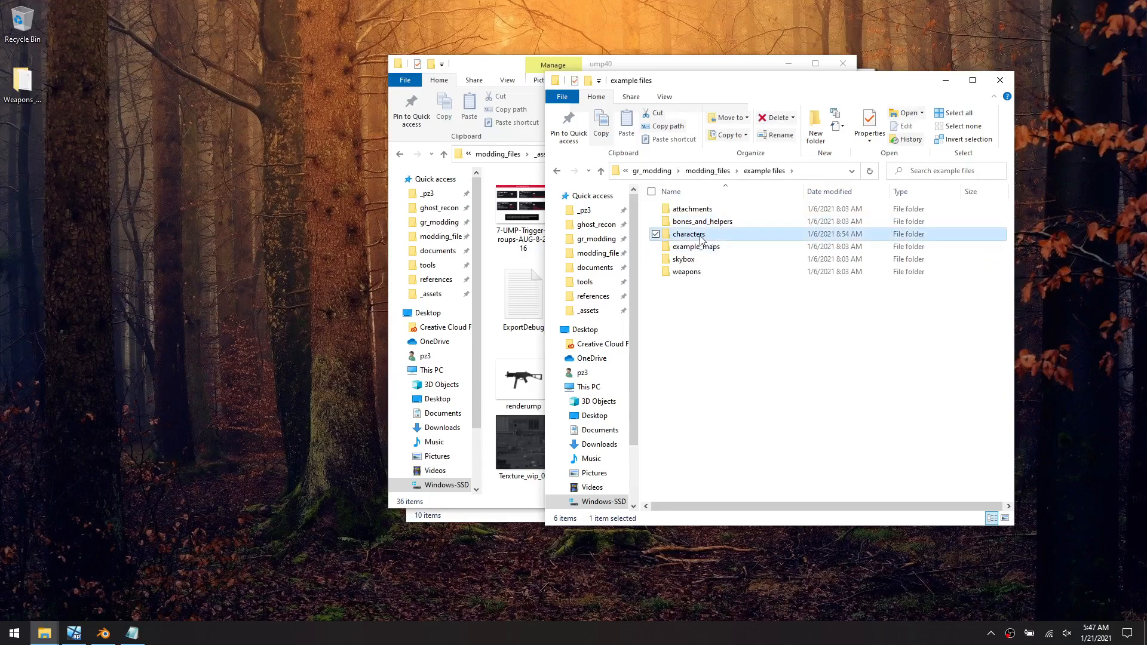
pyautogui.doubleClick(702, 238)
pyautogui.click(705, 209)
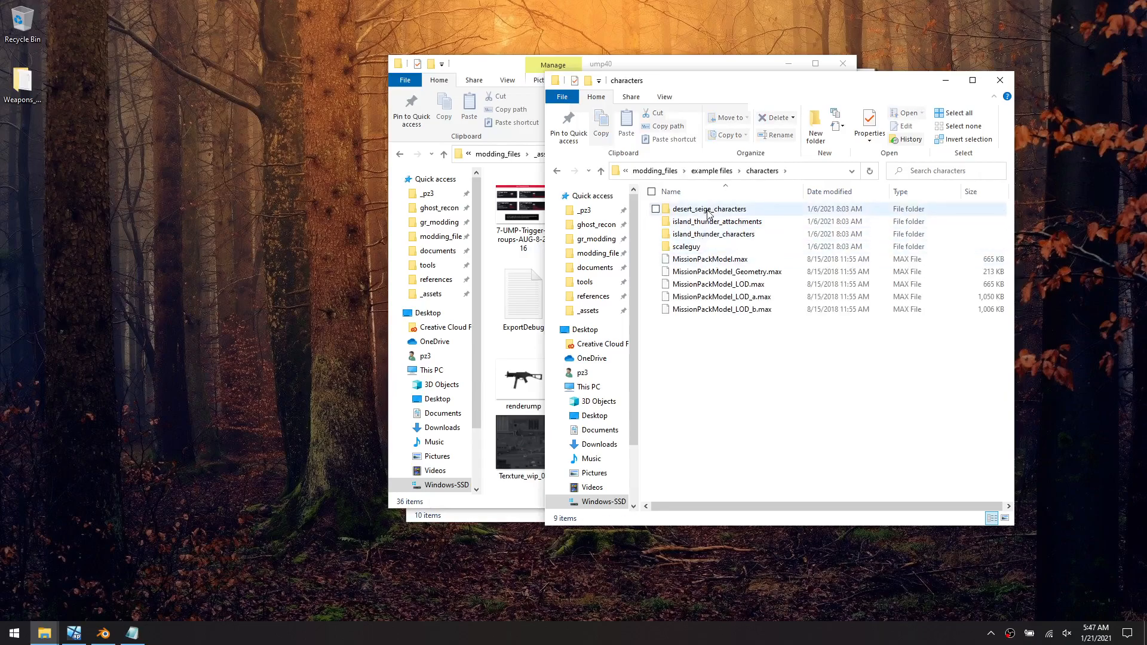
pyautogui.click(693, 247)
pyautogui.click(699, 260)
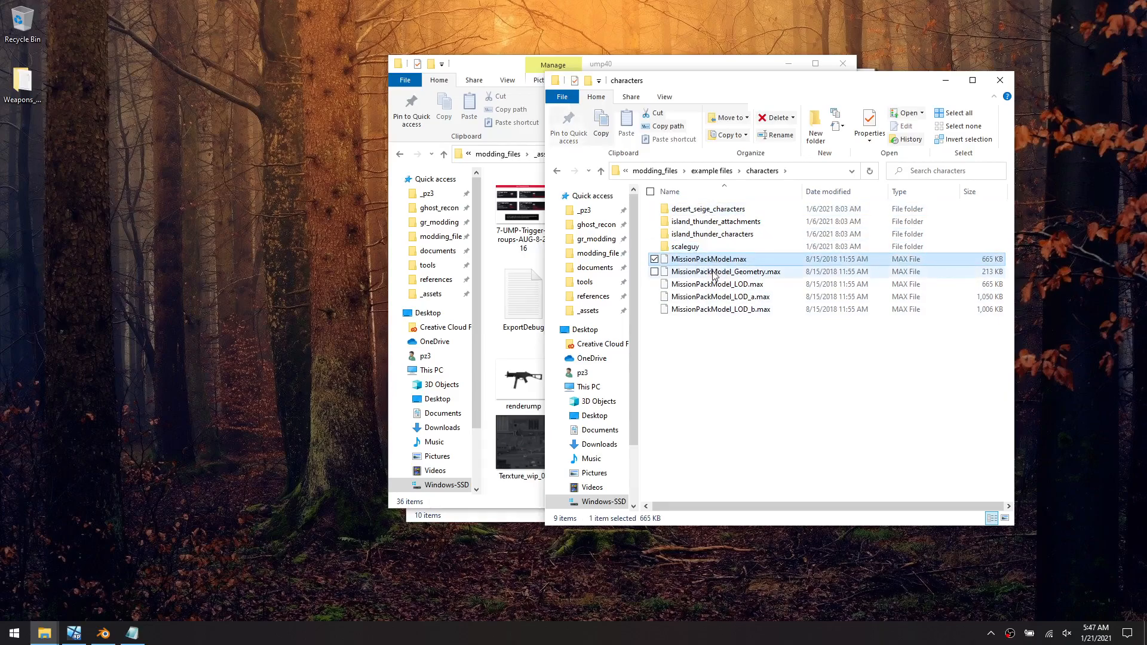
# Create a new folder named examples on the desktop
pyautogui.hotkey('alt', 'Left')
pyautogui.rightClick(287, 242)
pyautogui.moveTo(260, 357)
pyautogui.click(315, 355)
pyautogui.write('examples')
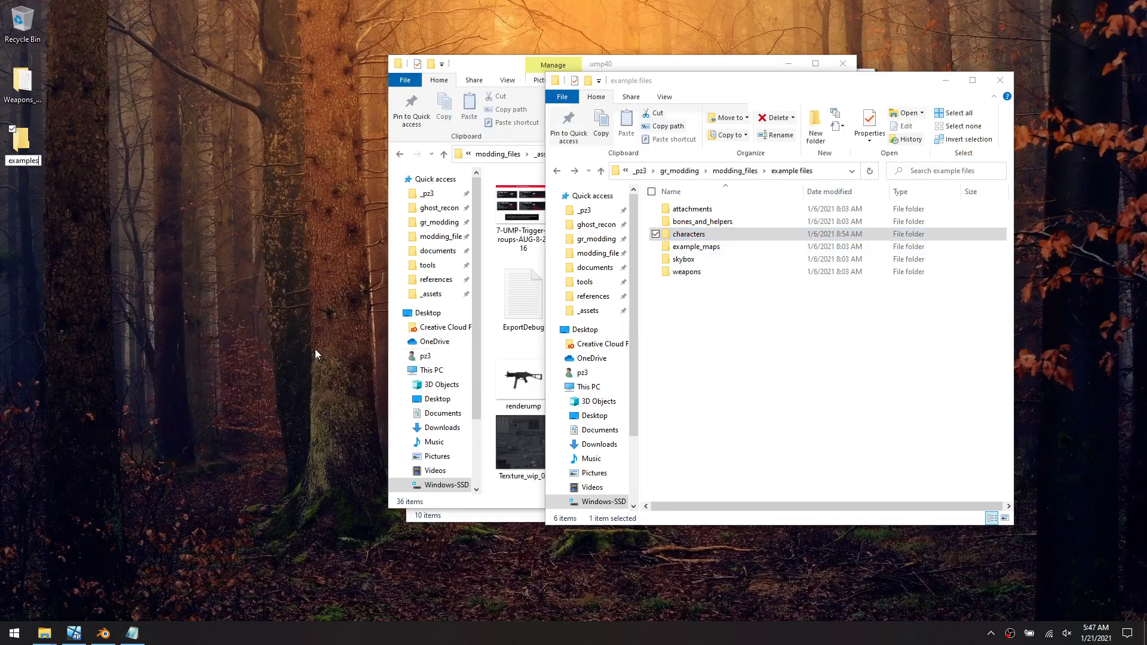
pyautogui.press('Return')
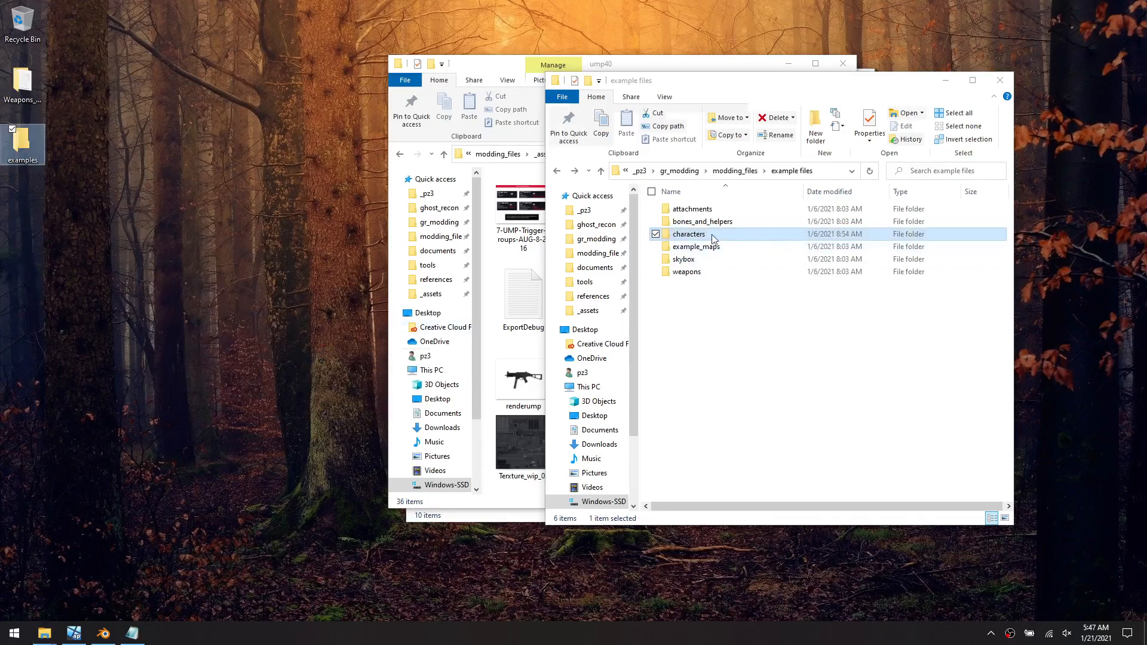
# Copy MissionPackModel.max from the example files' characters folder into the desktop's examples folder
pyautogui.doubleClick(708, 248)
pyautogui.press('BackSpace')
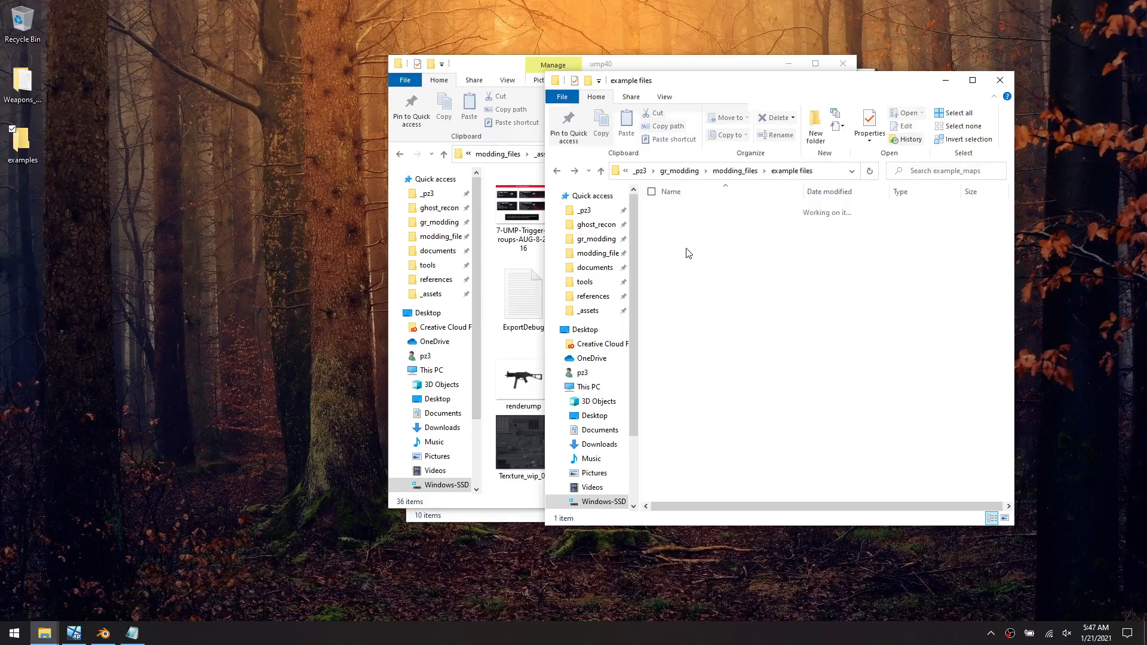
pyautogui.doubleClick(693, 235)
pyautogui.click(698, 260)
pyautogui.moveTo(702, 263); pyautogui.dragTo(26, 150, button='right')
pyautogui.click(67, 185)
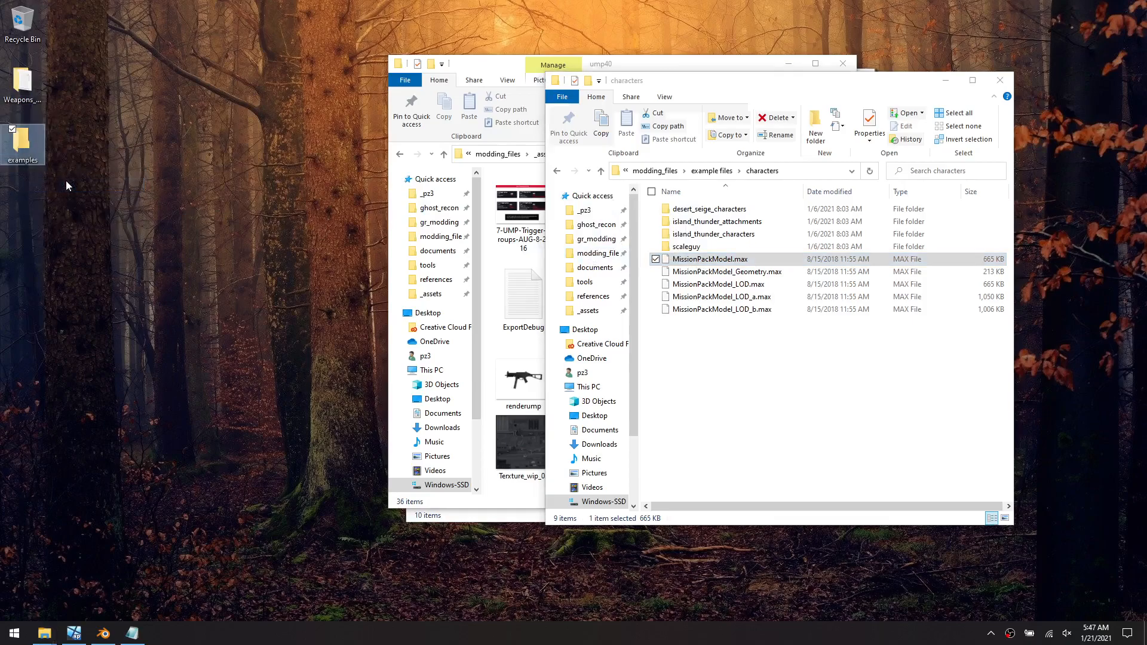
# Look over the example files folder and its weapons subfolder, then go back up to modding_files
pyautogui.click(769, 360)
pyautogui.press('BackSpace')
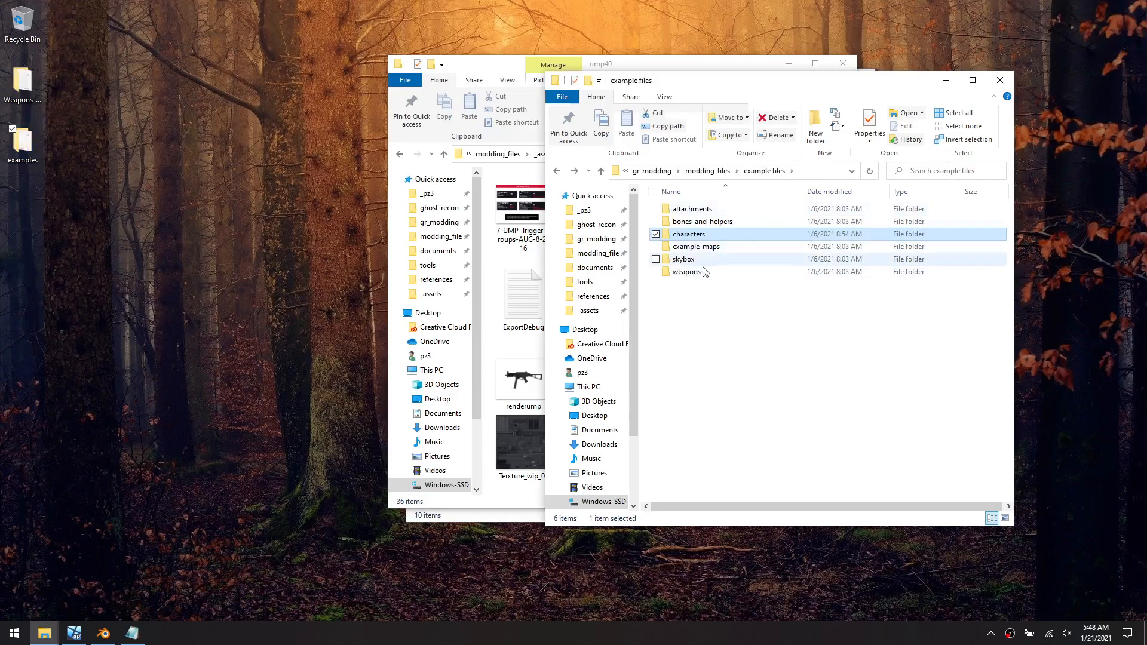
pyautogui.click(713, 314)
pyautogui.click(714, 250)
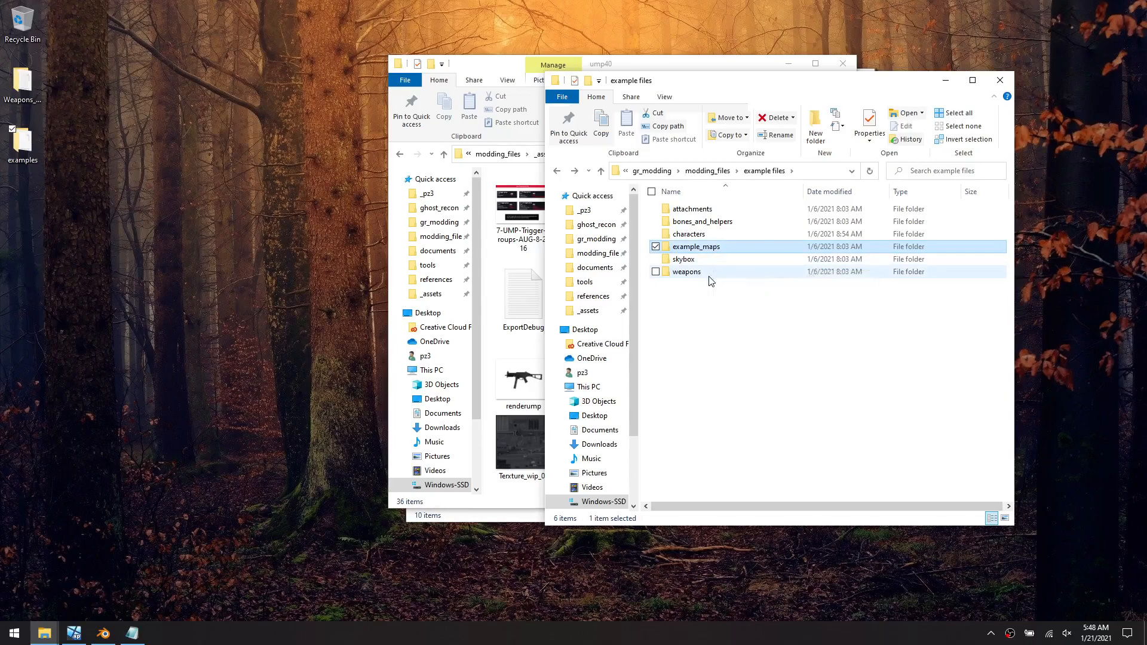
pyautogui.click(711, 279)
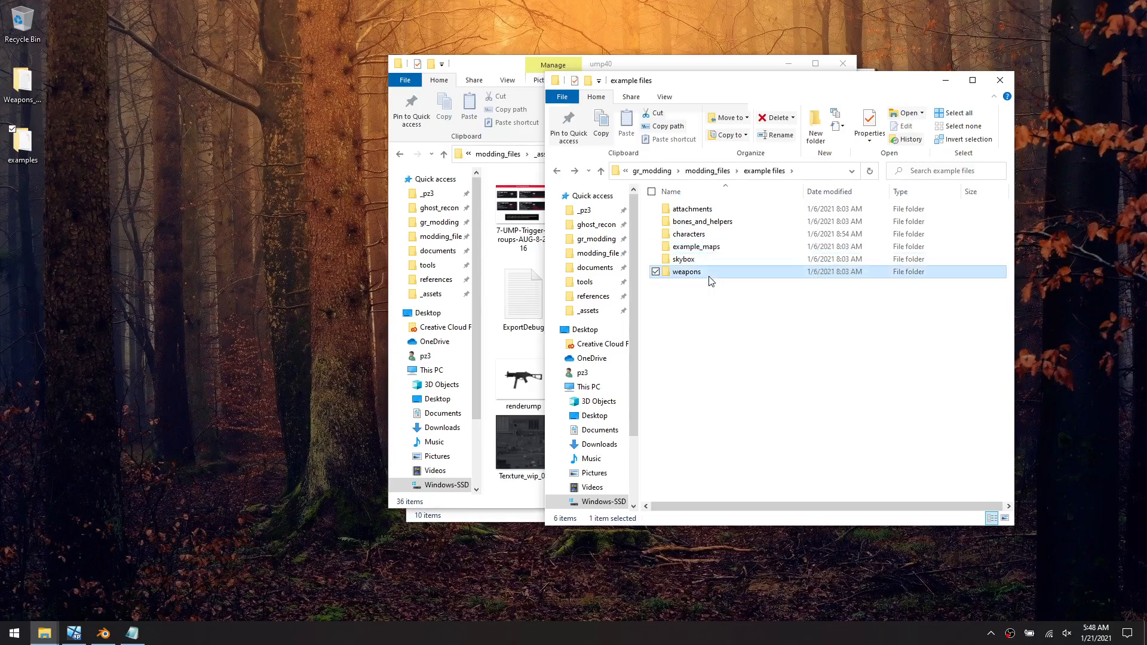
pyautogui.doubleClick(709, 277)
pyautogui.hotkey('alt', 'Left')
pyautogui.hotkey('alt', 'Left')
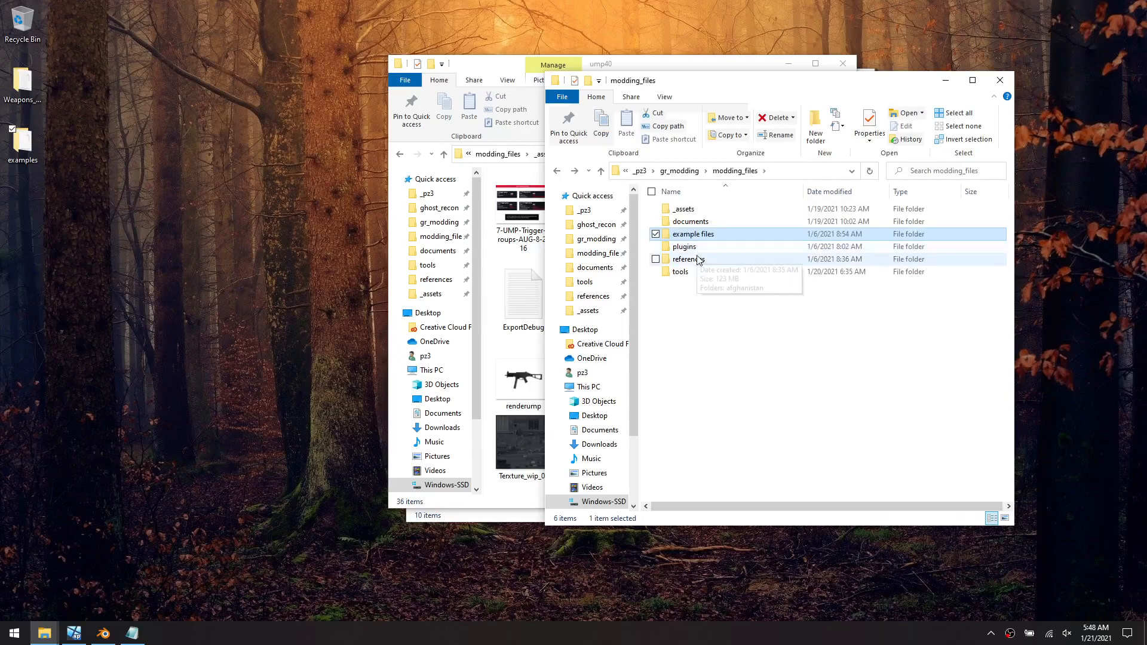
# Open the _assets\weapons\ump40 folder and, in a separate window, the desktop's examples folder
pyautogui.doubleClick(686, 209)
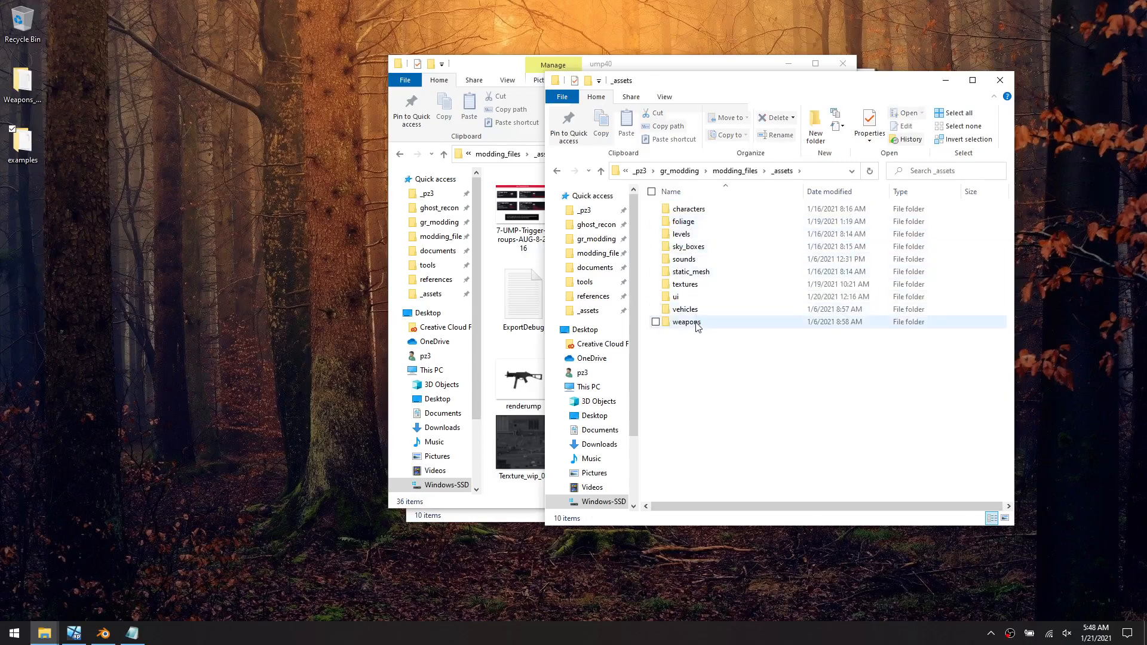
pyautogui.doubleClick(697, 323)
pyautogui.doubleClick(687, 284)
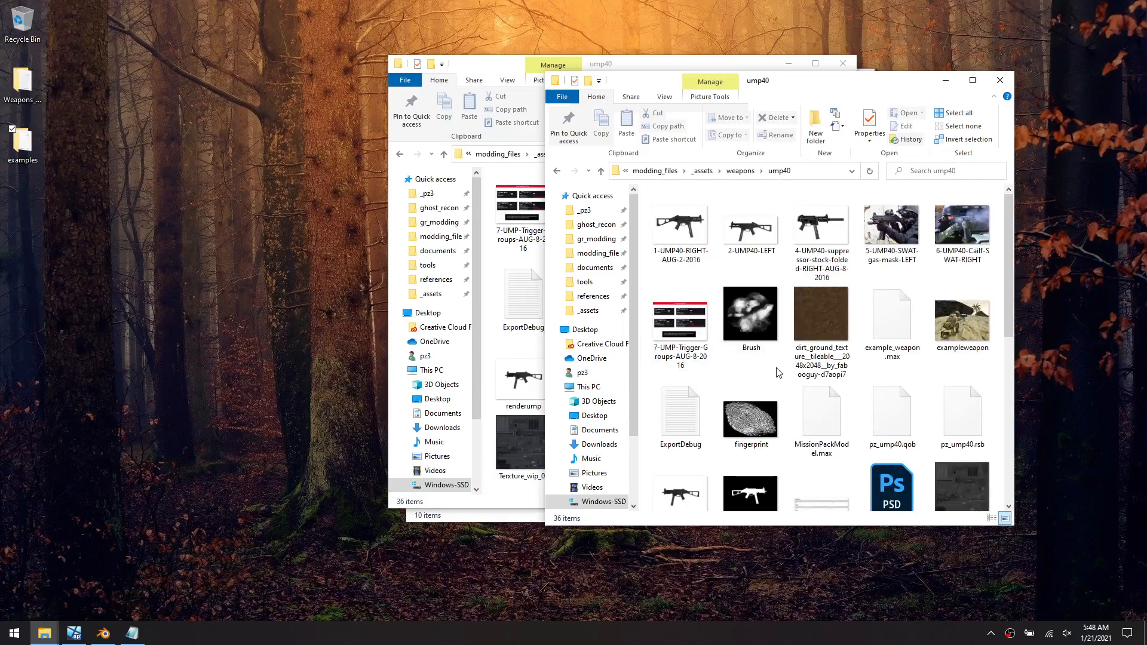
pyautogui.scroll(-5, 777, 374)
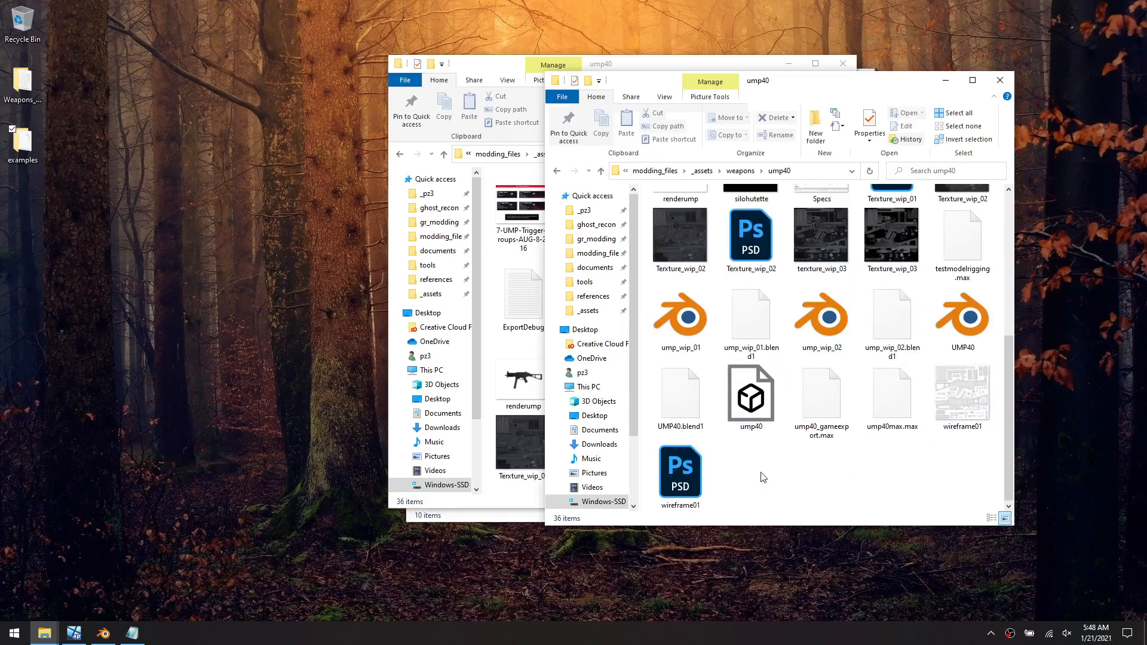
pyautogui.doubleClick(16, 150)
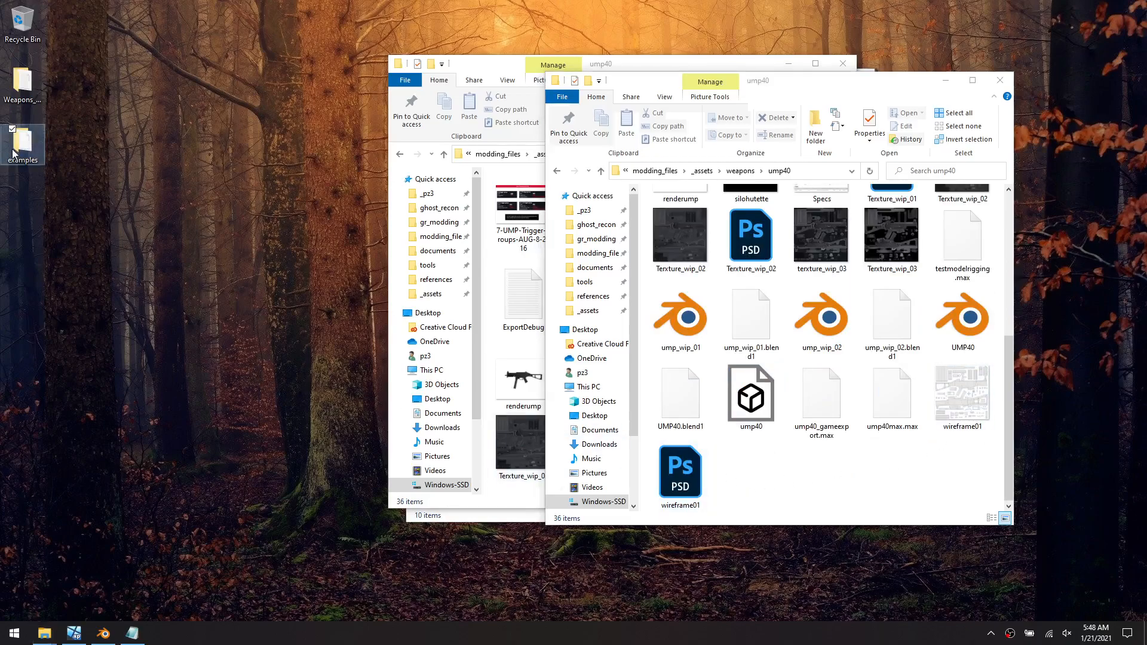
pyautogui.click(888, 460)
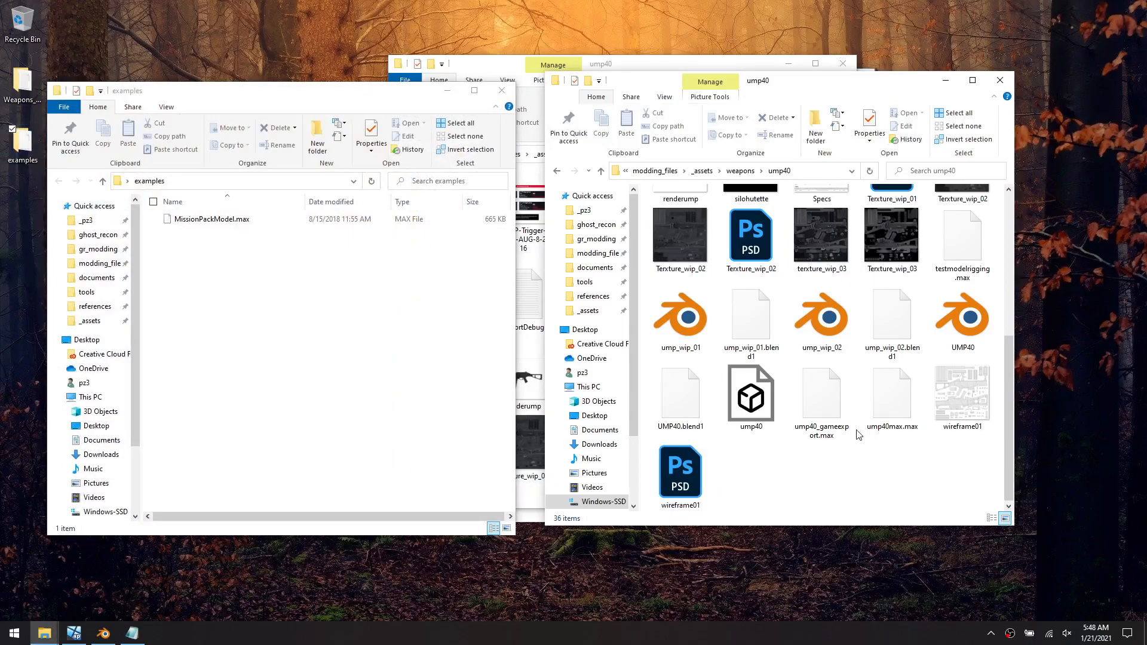
# Switch to 3ds Max in the Windows XP virtual machine and apply pz_ump40.rsb from the Asset Browser to the gun model
pyautogui.click(72, 634)
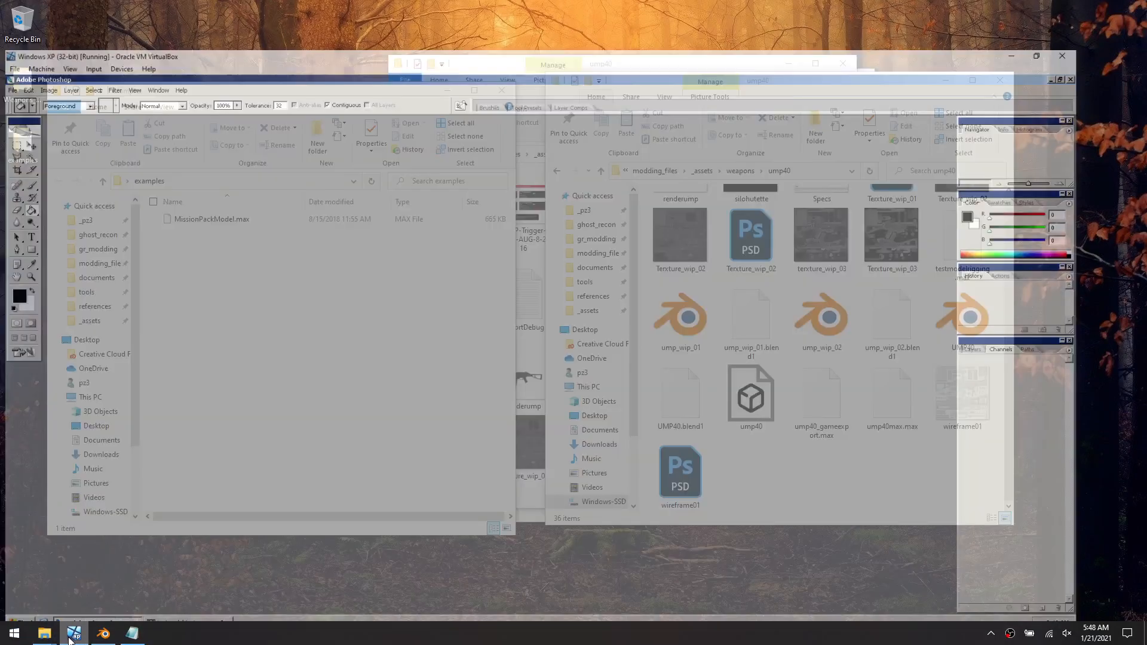
pyautogui.click(177, 615)
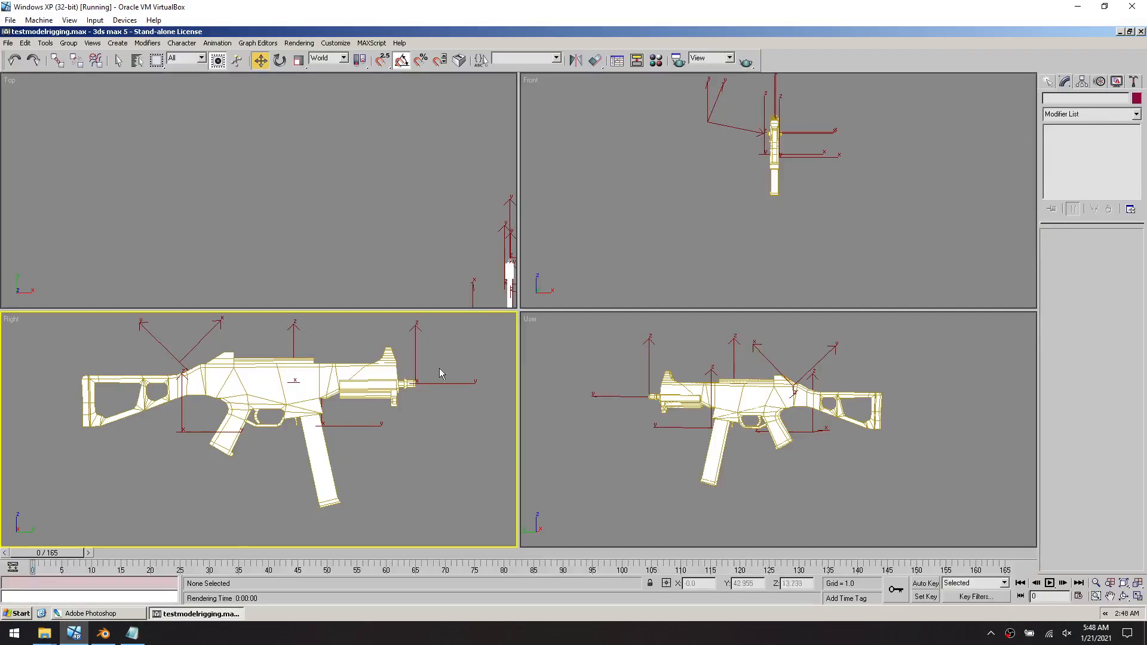
pyautogui.click(1133, 81)
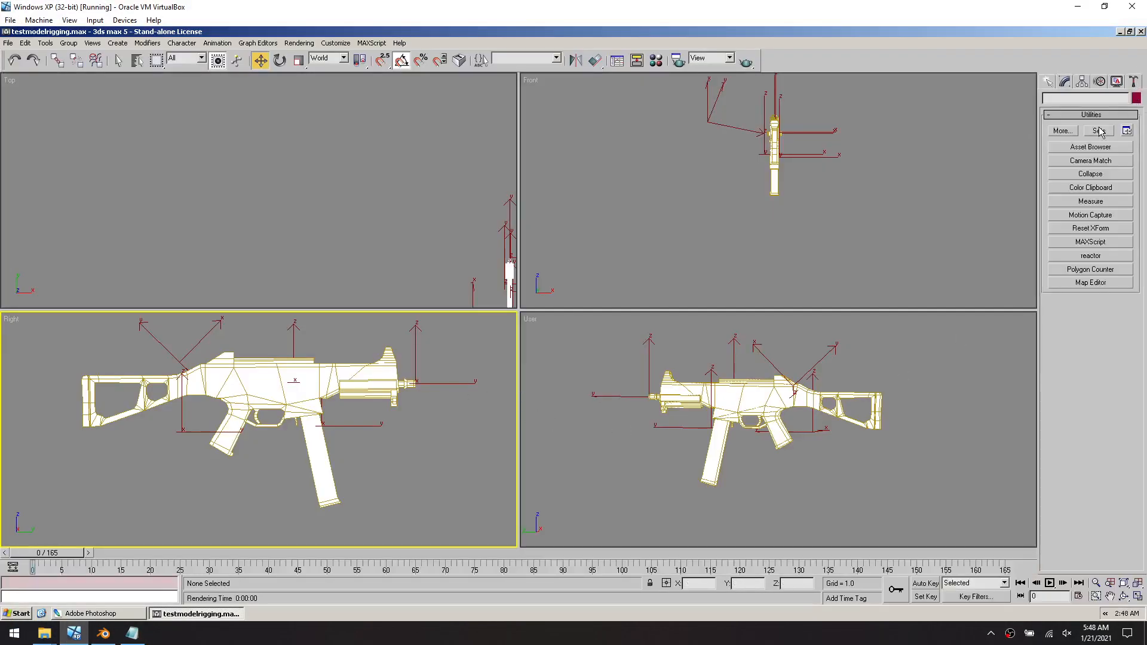
pyautogui.click(1090, 147)
pyautogui.moveTo(883, 174); pyautogui.dragTo(506, 110)
pyautogui.scroll(-5, 601, 388)
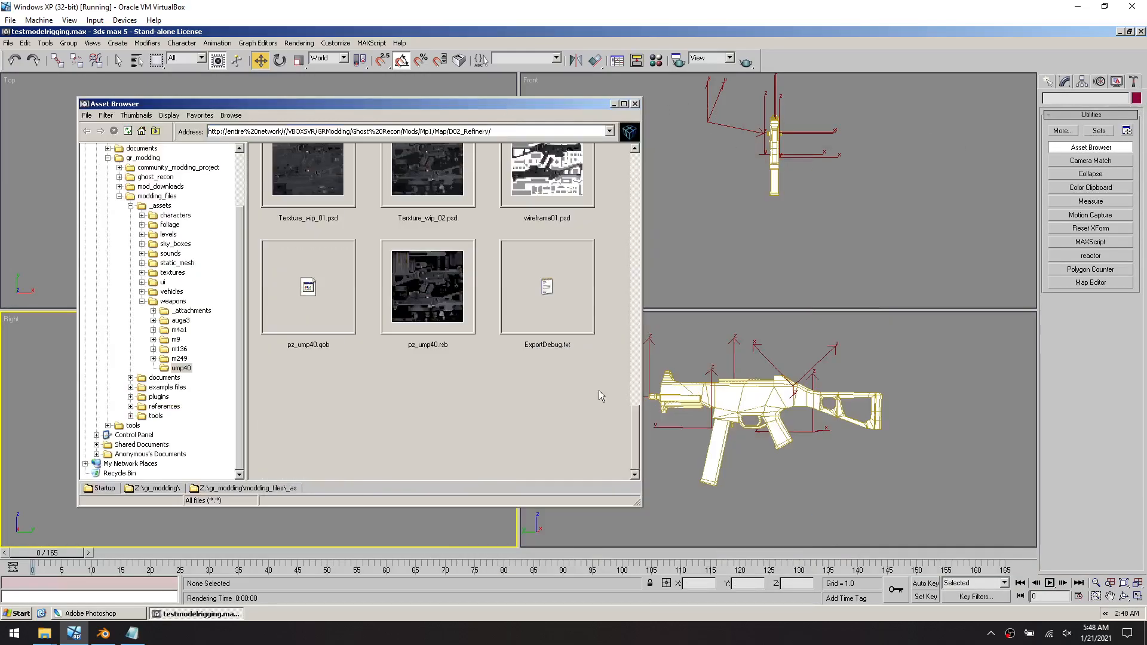
pyautogui.moveTo(442, 315); pyautogui.dragTo(720, 442)
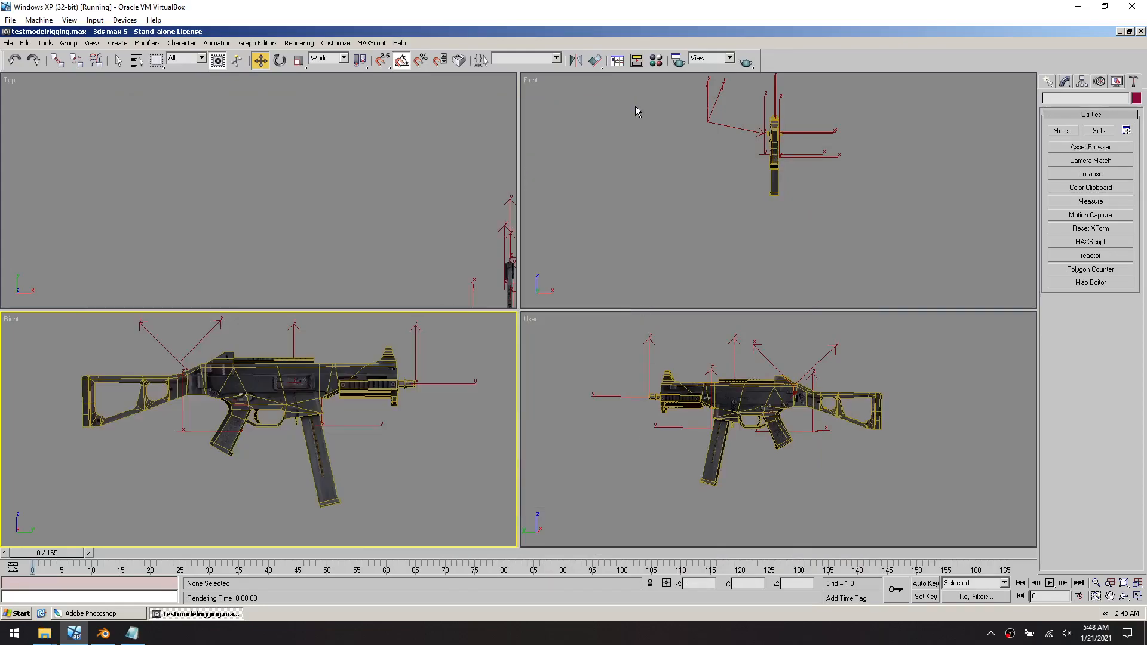
pyautogui.click(635, 104)
pyautogui.click(8, 43)
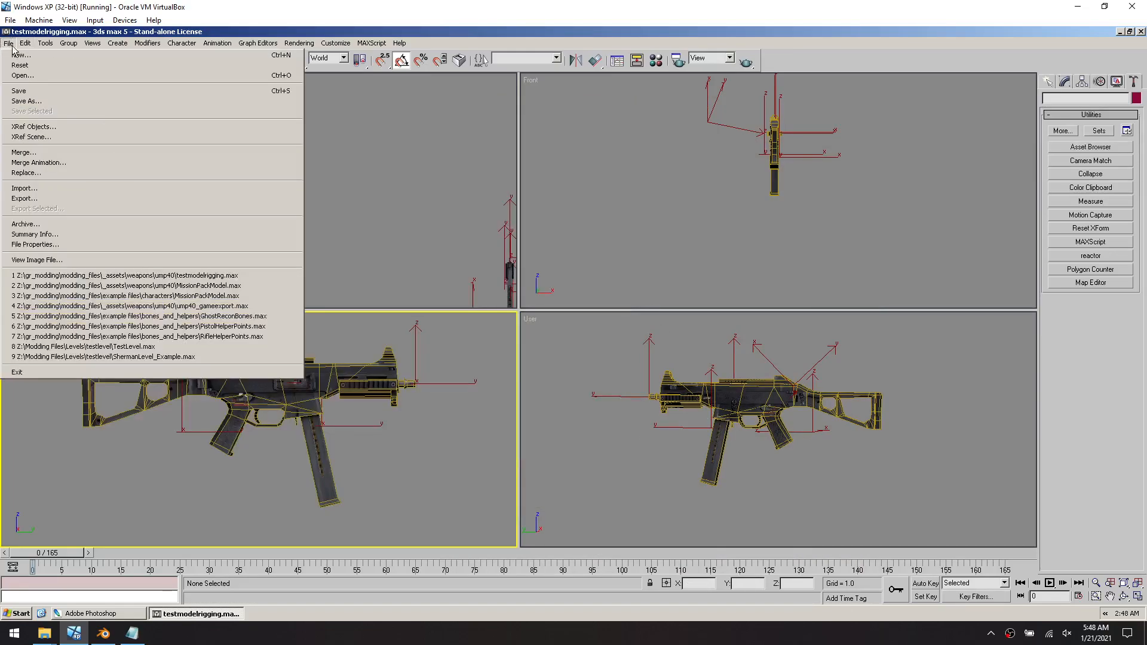
pyautogui.click(65, 101)
pyautogui.click(123, 92)
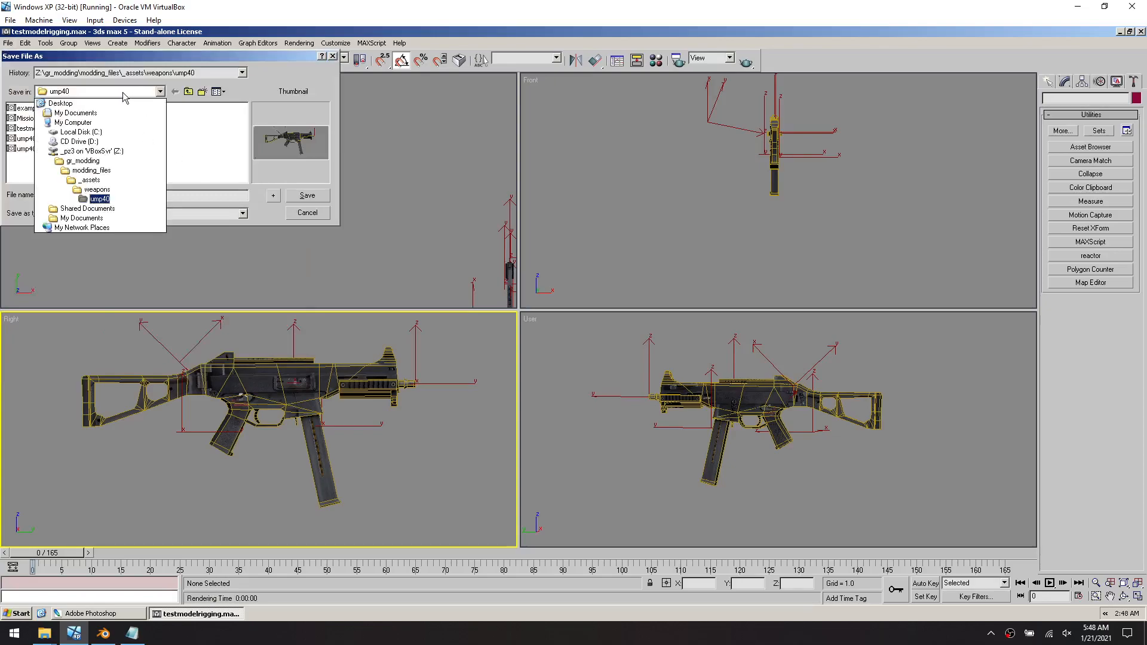
pyautogui.click(72, 104)
pyautogui.click(316, 213)
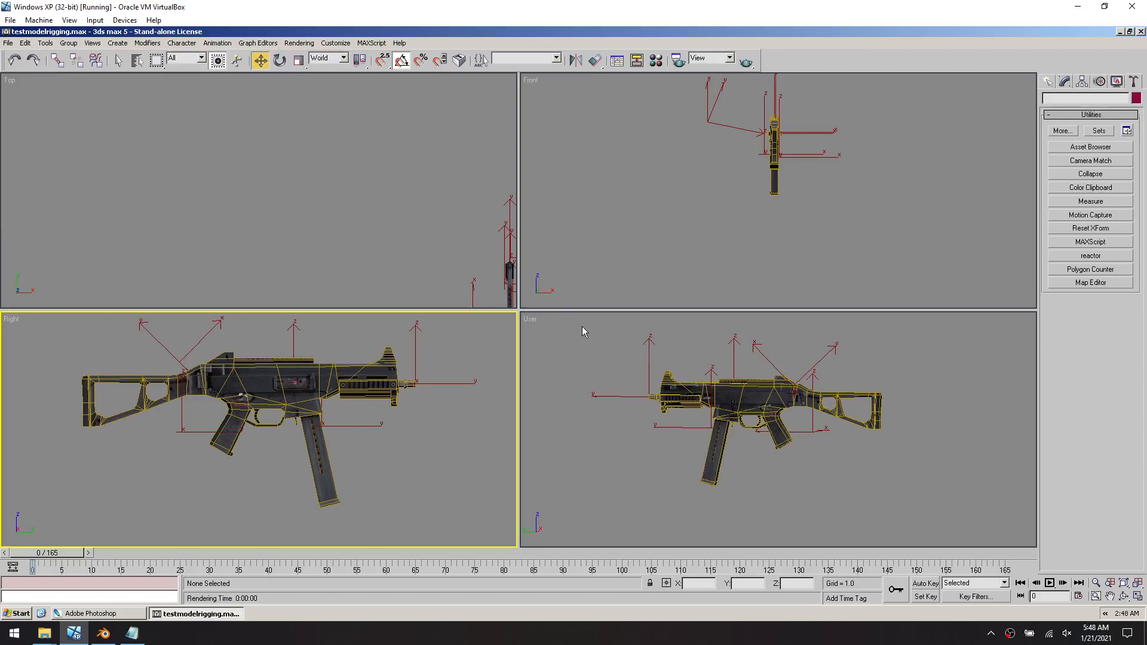
# Save the textured gun scene in the ump40 folder as example_weapon, overwriting the existing file
pyautogui.click(8, 43)
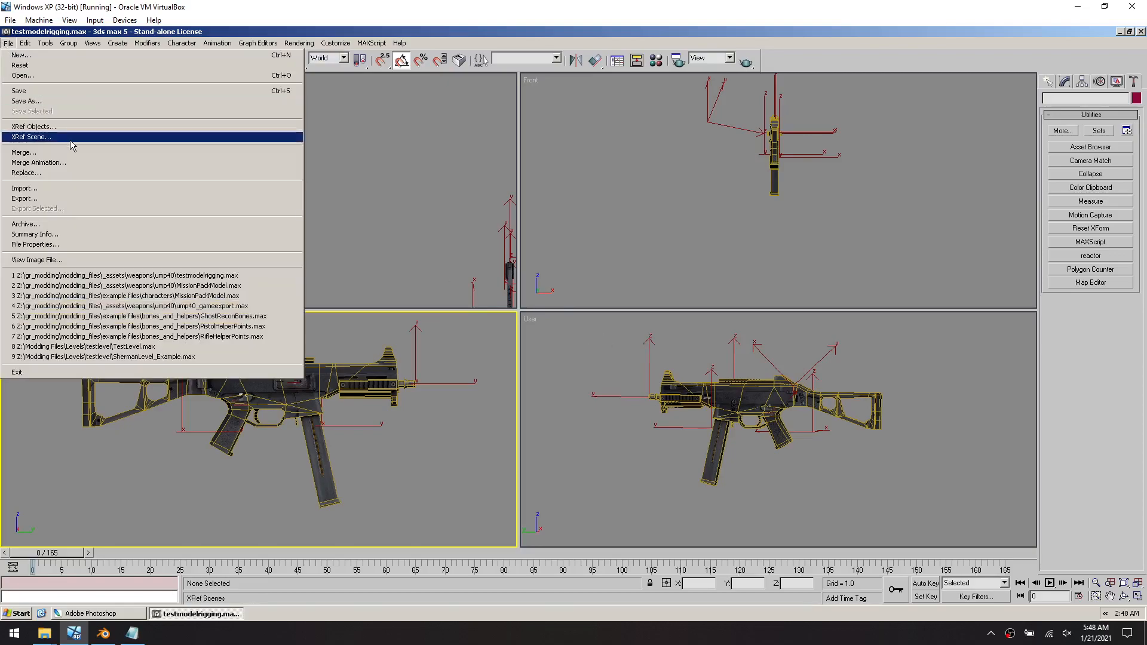
pyautogui.click(68, 106)
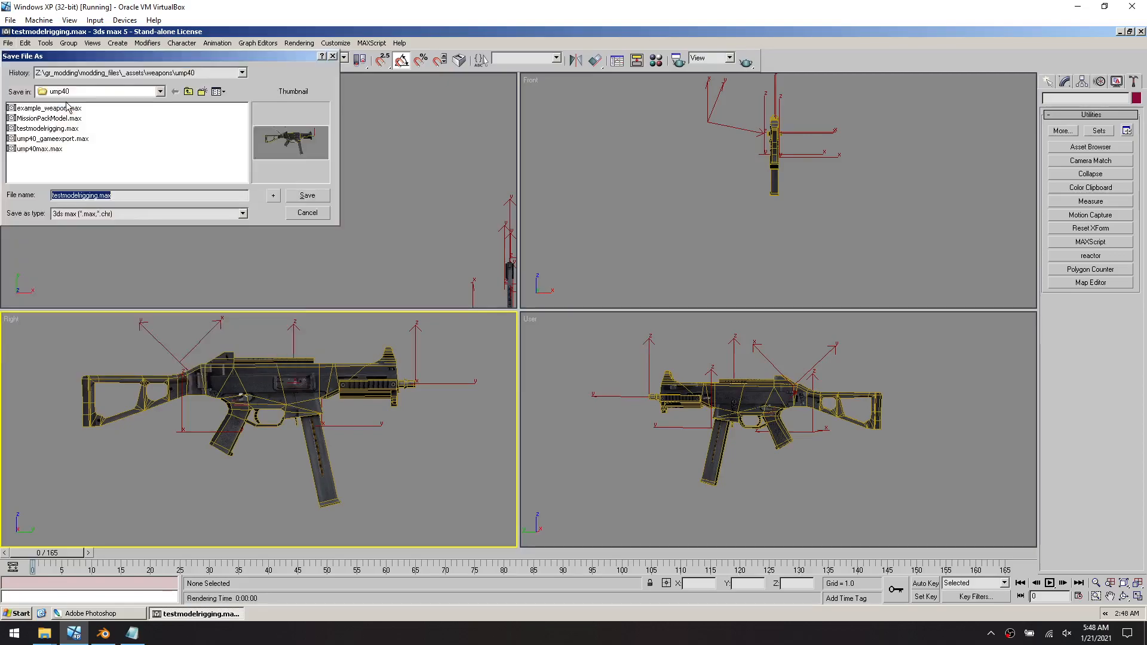
pyautogui.click(69, 133)
pyautogui.doubleClick(98, 195)
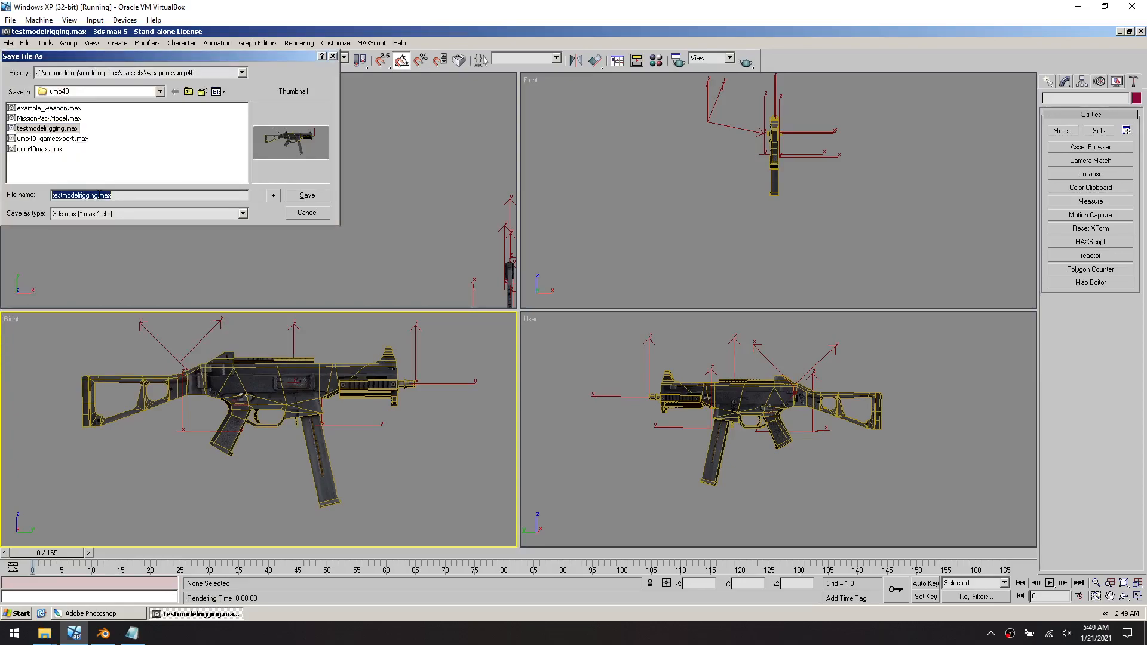
pyautogui.write('example')
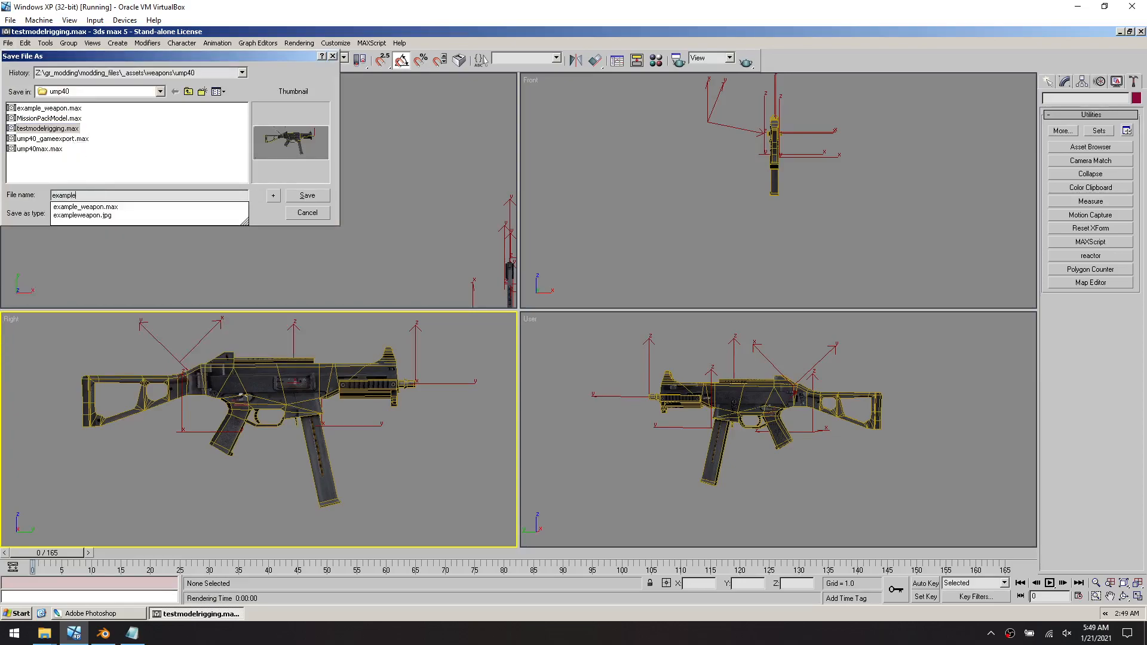
pyautogui.write('_weapon')
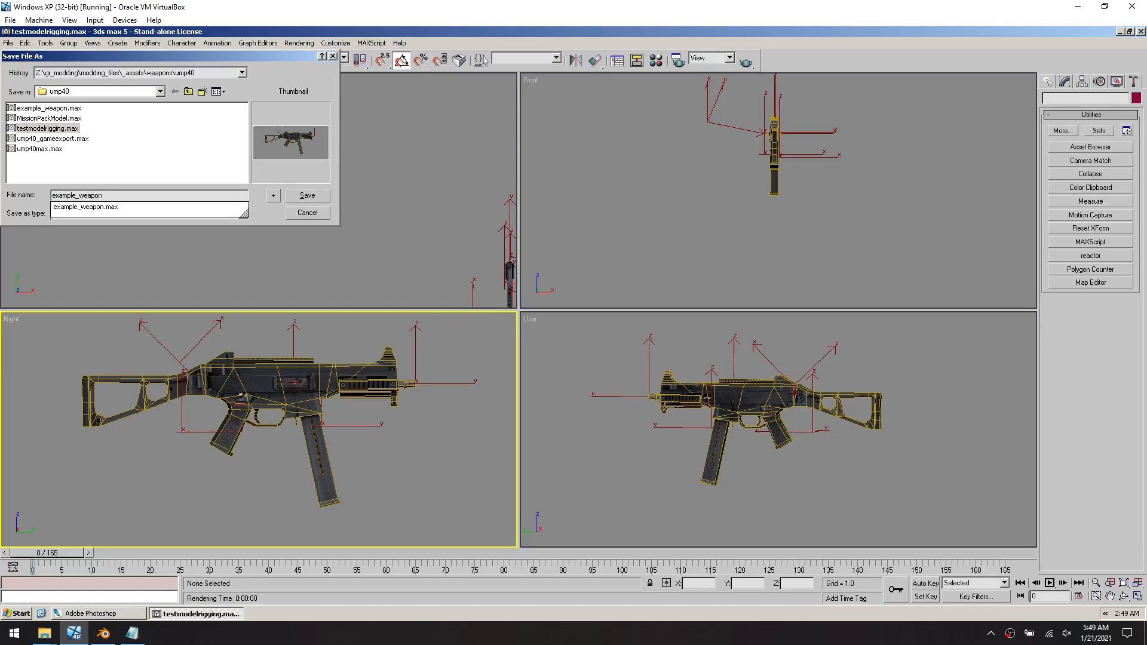
pyautogui.press('Return')
pyautogui.press('Return')
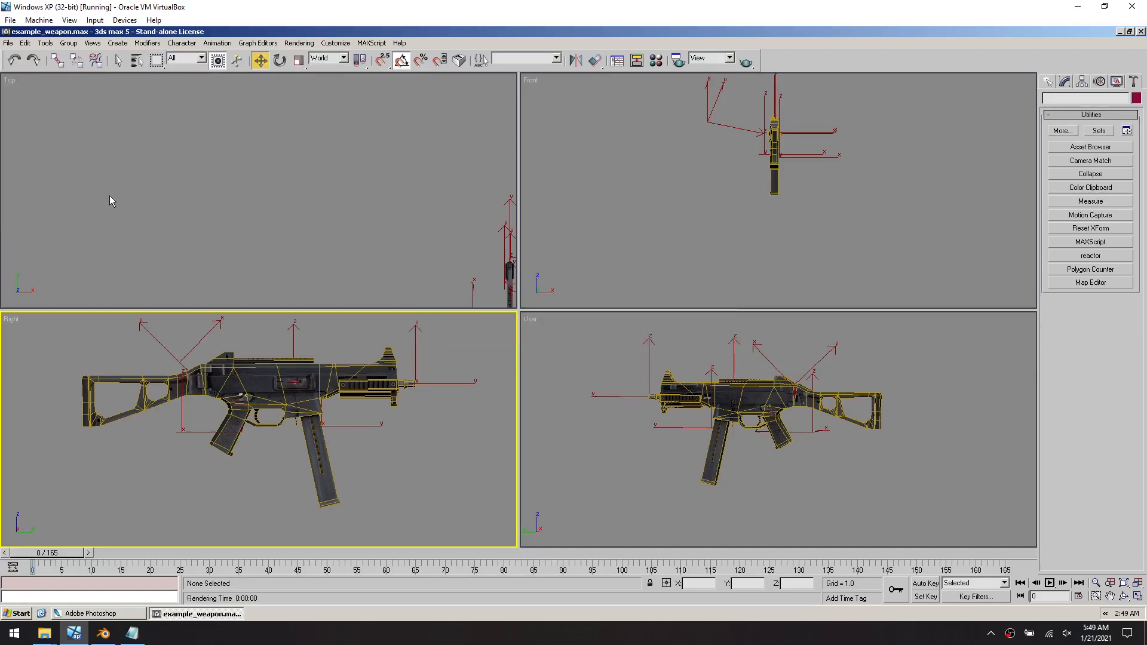
# Return to File Explorer and copy example_weapon.max from the ump40 folder into the examples folder
pyautogui.click(74, 633)
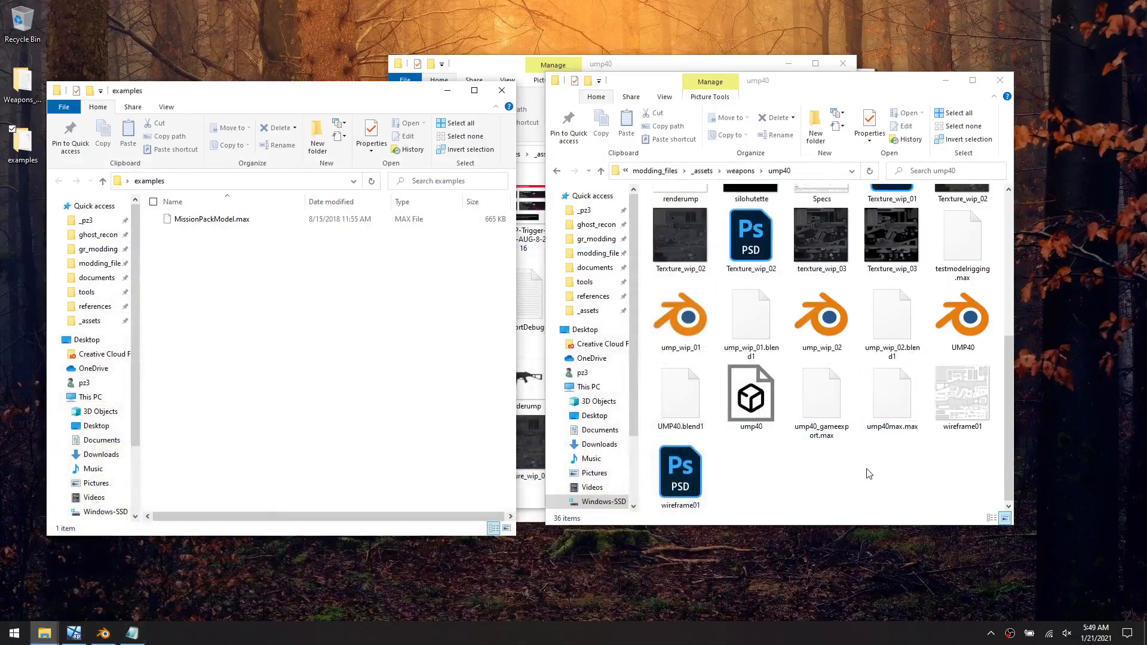
pyautogui.scroll(5, 872, 469)
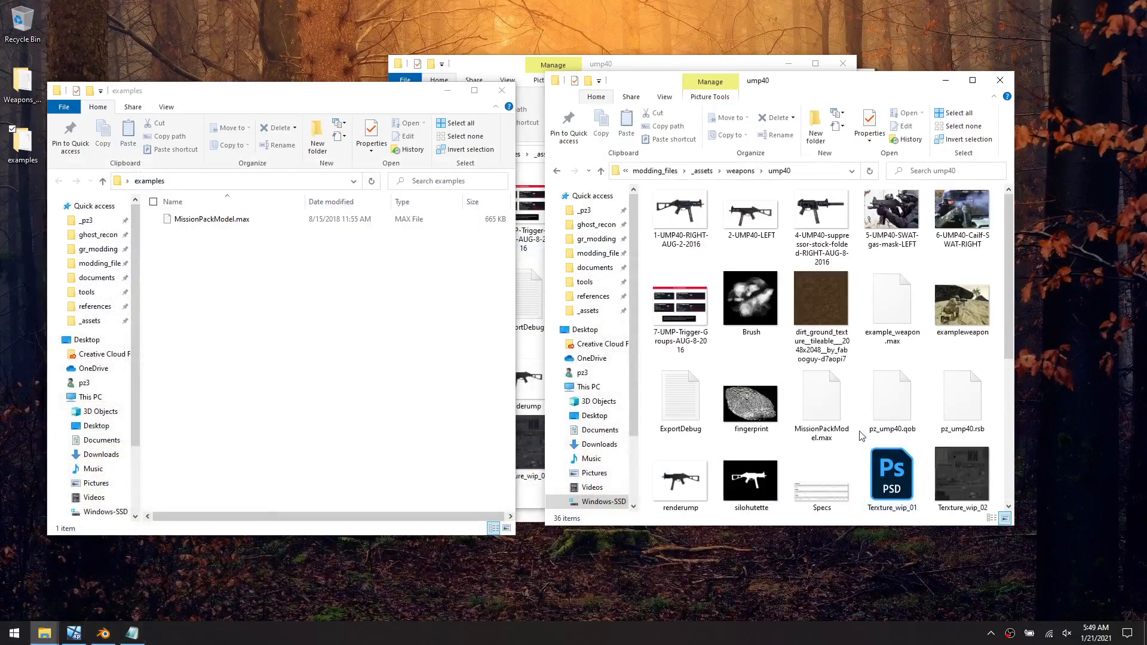
pyautogui.moveTo(892, 307); pyautogui.dragTo(393, 344, button='right')
pyautogui.click(433, 376)
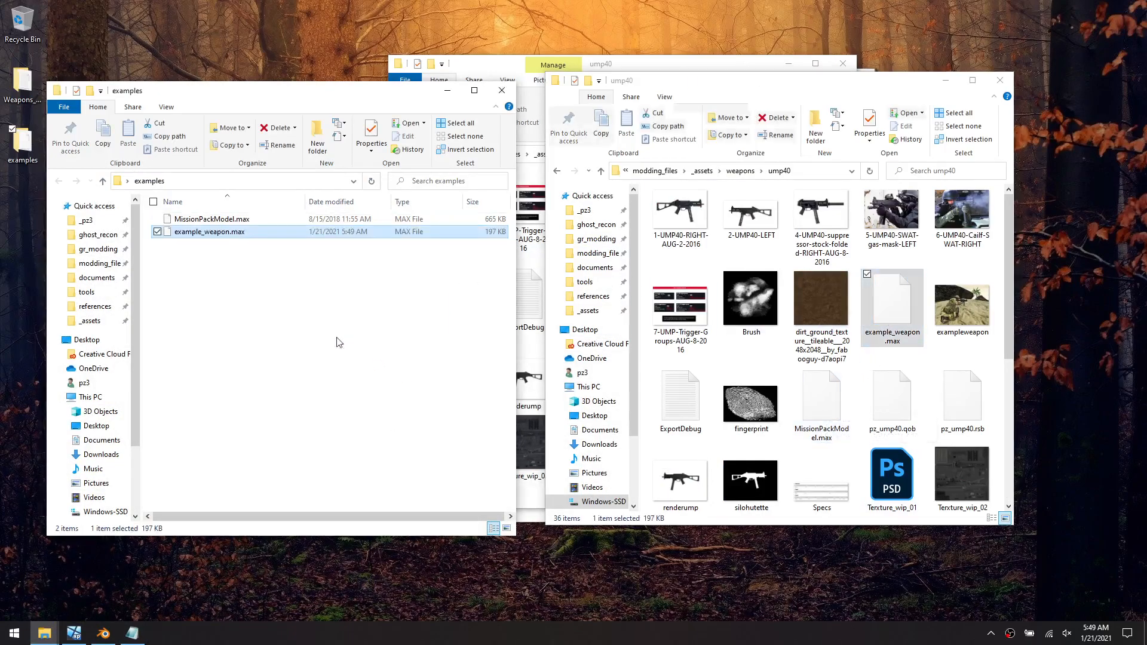
# Rename the copied weapon file in the examples folder as example_ump40.max
pyautogui.click(210, 233)
pyautogui.click(231, 234)
pyautogui.click(205, 221)
pyautogui.moveTo(205, 220); pyautogui.dragTo(224, 218)
pyautogui.write('ump40')
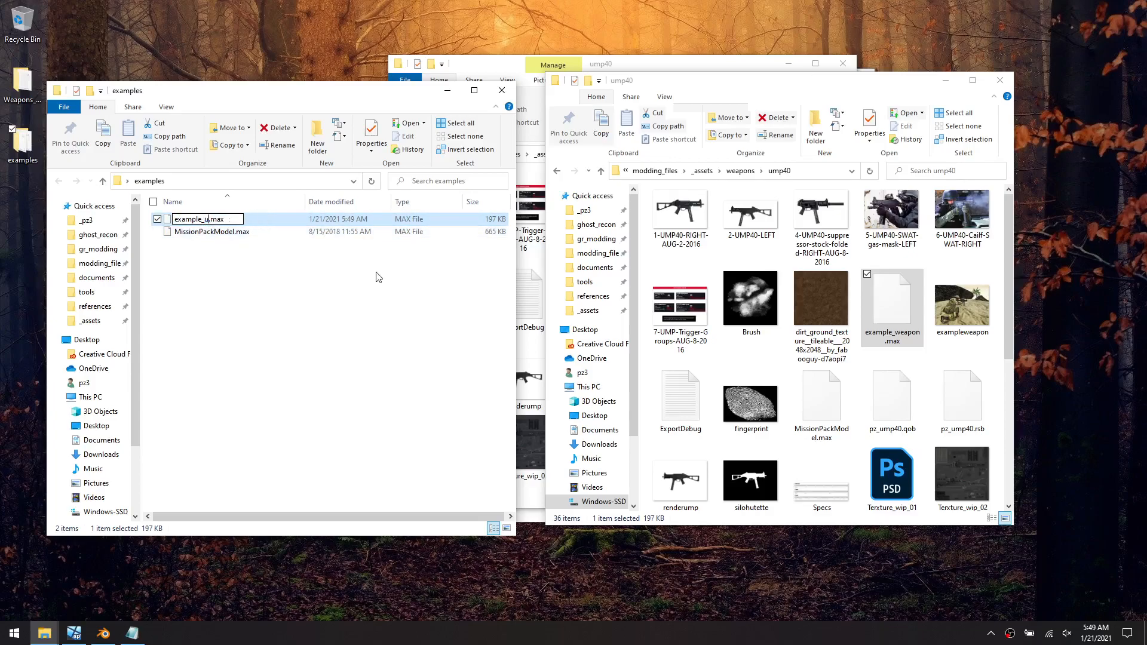
pyautogui.press('Return')
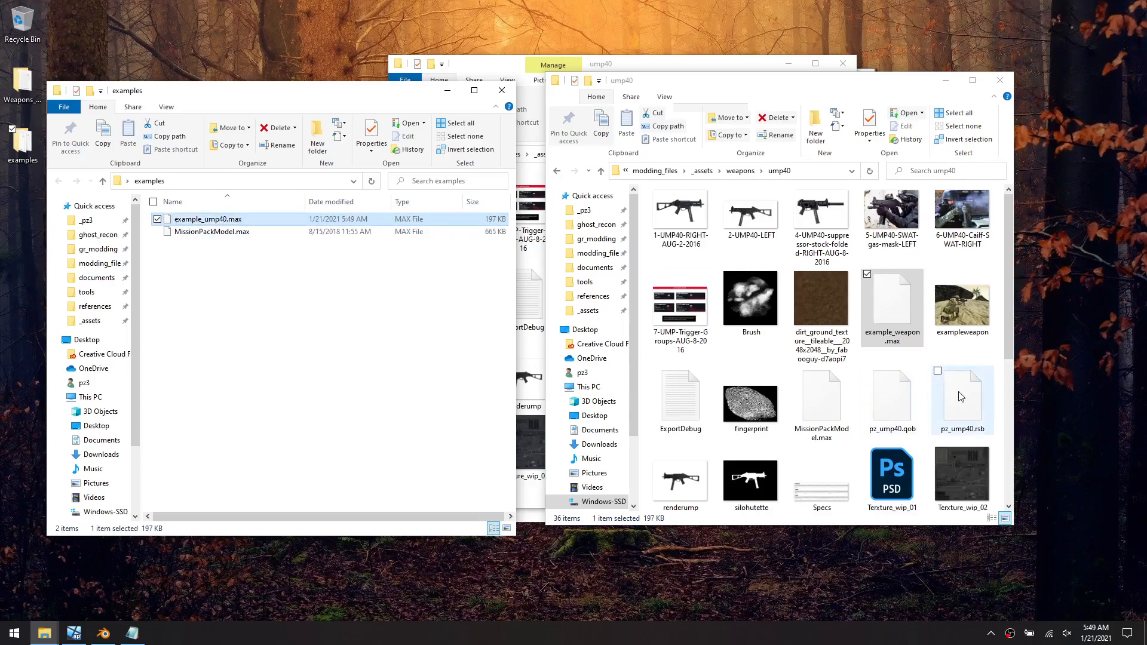
# Copy pz_ump40.rsb from the ump40 folder into the examples folder
pyautogui.click(266, 237)
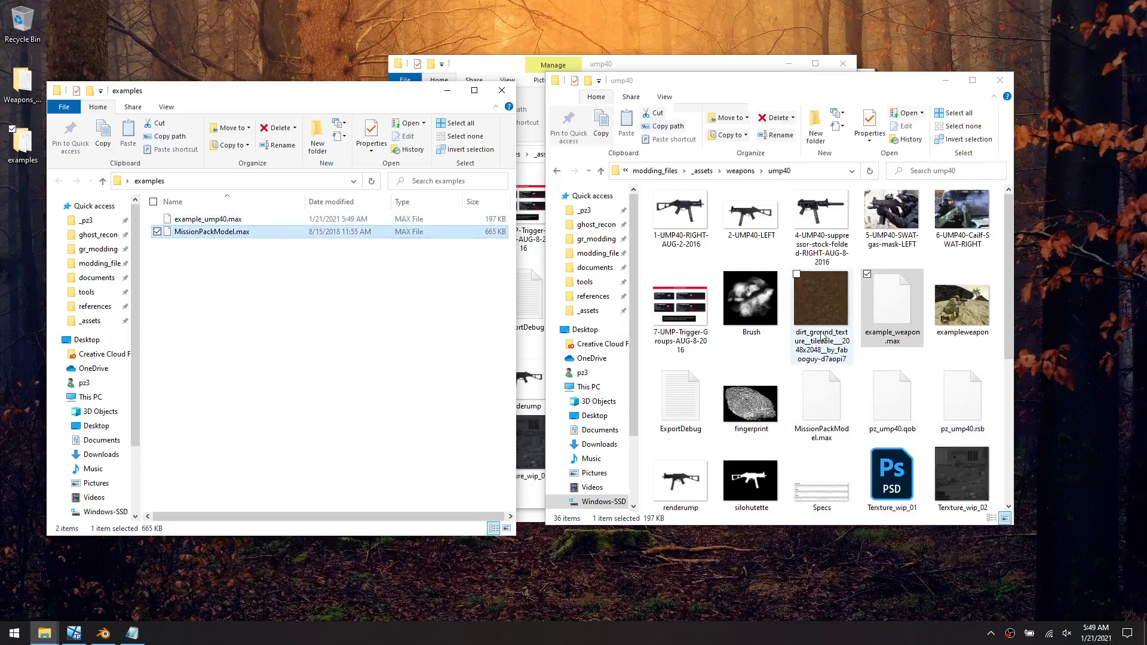
pyautogui.scroll(-5, 890, 413)
pyautogui.click(879, 471)
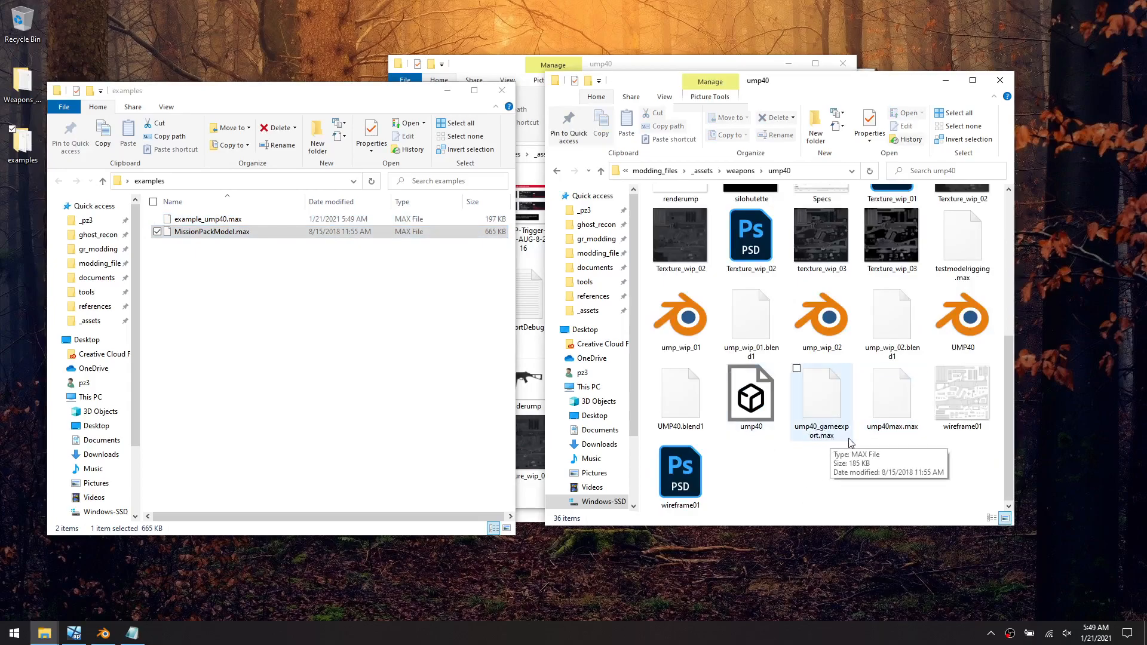
pyautogui.scroll(3, 874, 441)
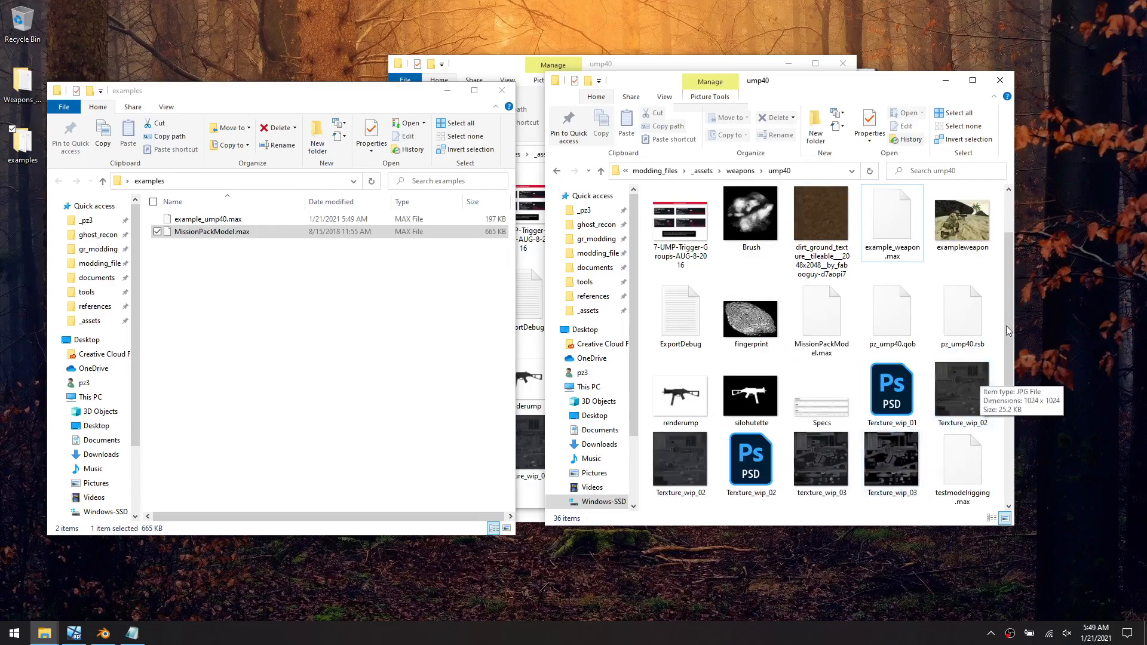
pyautogui.moveTo(1008, 331); pyautogui.dragTo(1009, 360)
pyautogui.click(953, 272)
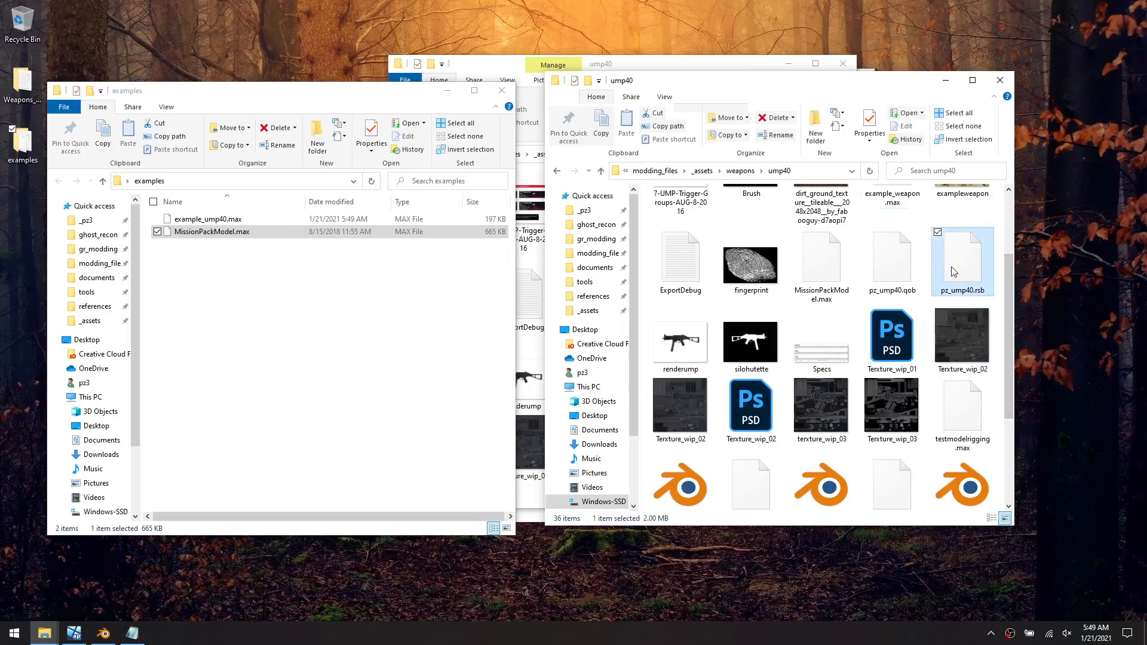
pyautogui.moveTo(960, 271); pyautogui.dragTo(282, 326, button='right')
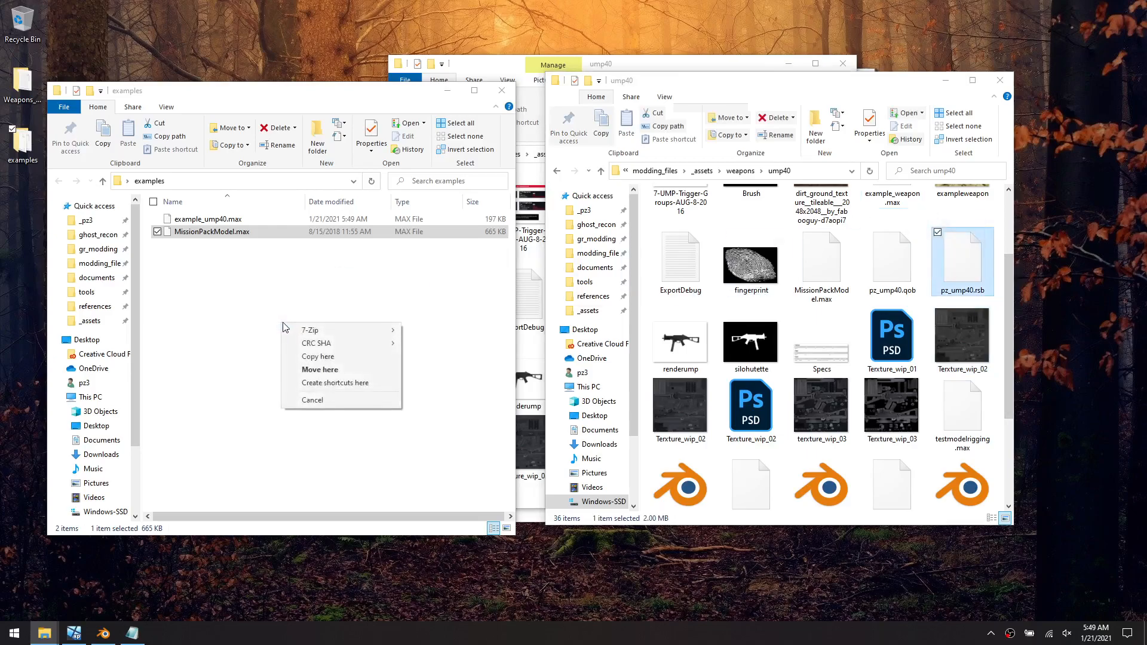
pyautogui.click(327, 357)
# Rename example_ump40.max in the examples folder as pz_ump40.max
pyautogui.click(197, 221)
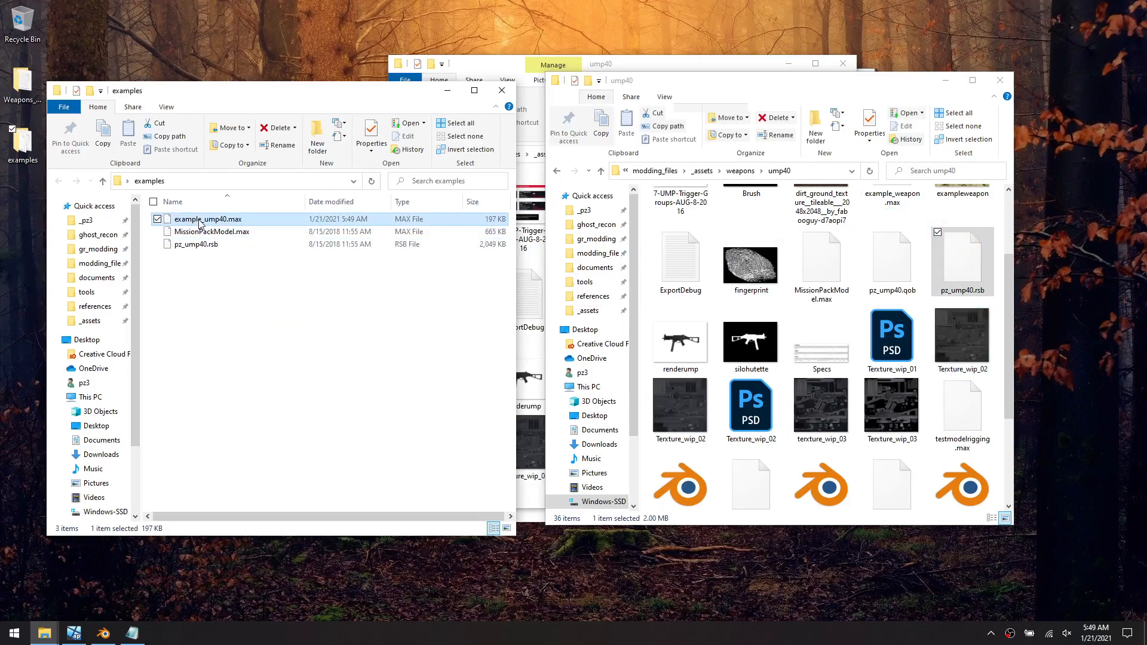
pyautogui.click(199, 220)
pyautogui.write('p')
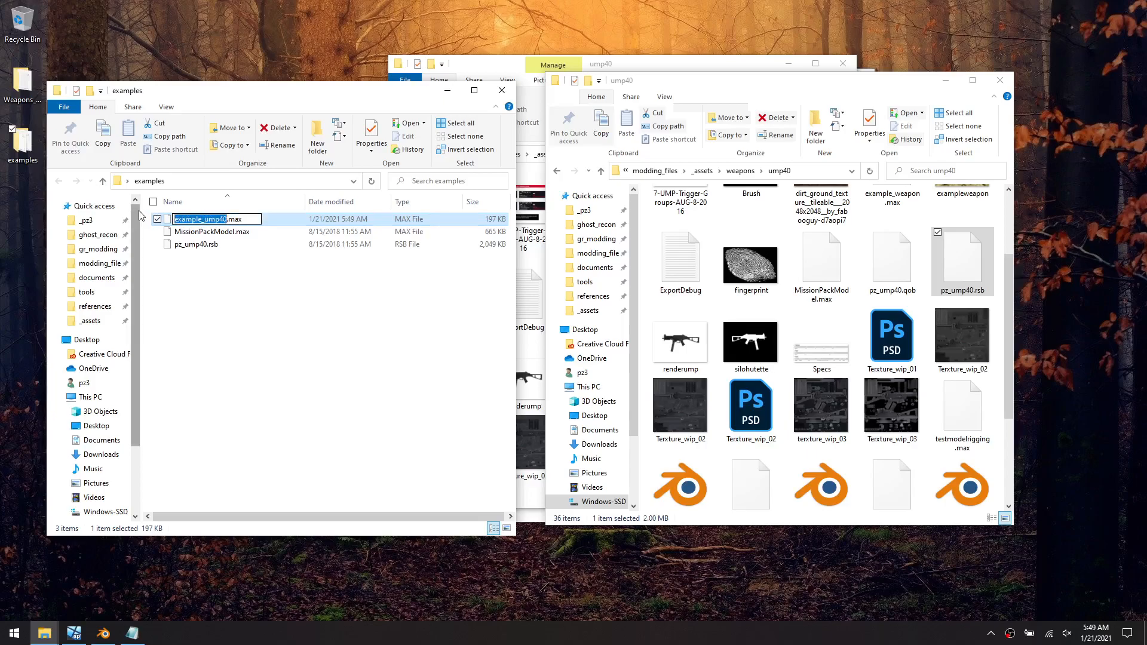
pyautogui.write('z_ump40')
pyautogui.press('Return')
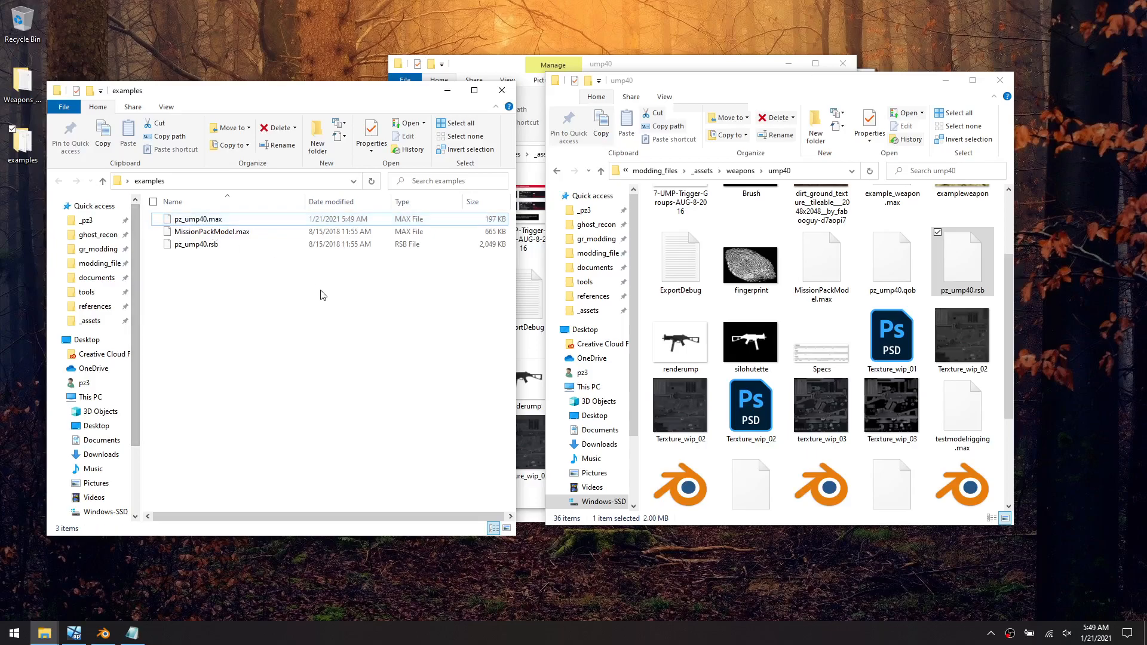
pyautogui.click(230, 235)
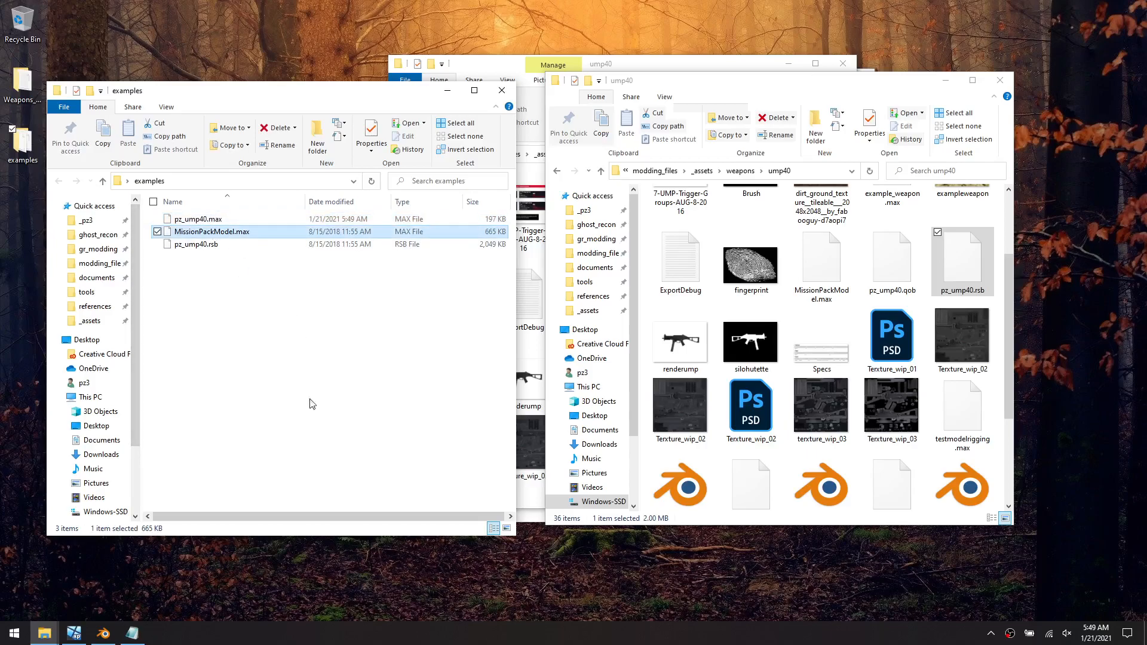
pyautogui.click(75, 633)
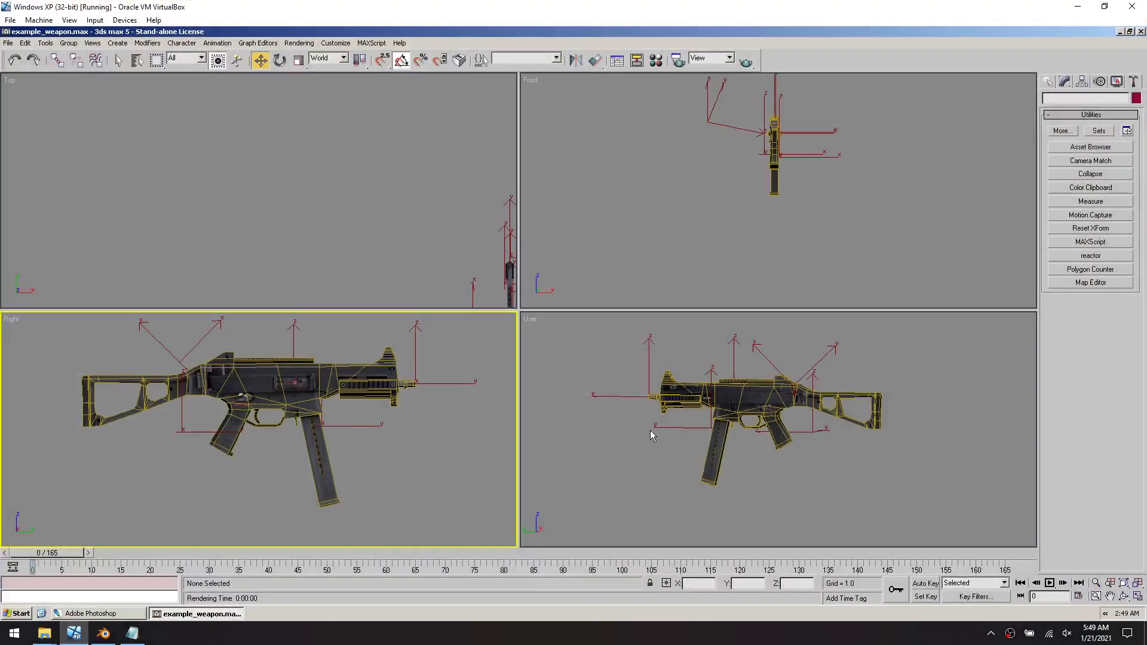
pyautogui.click(74, 633)
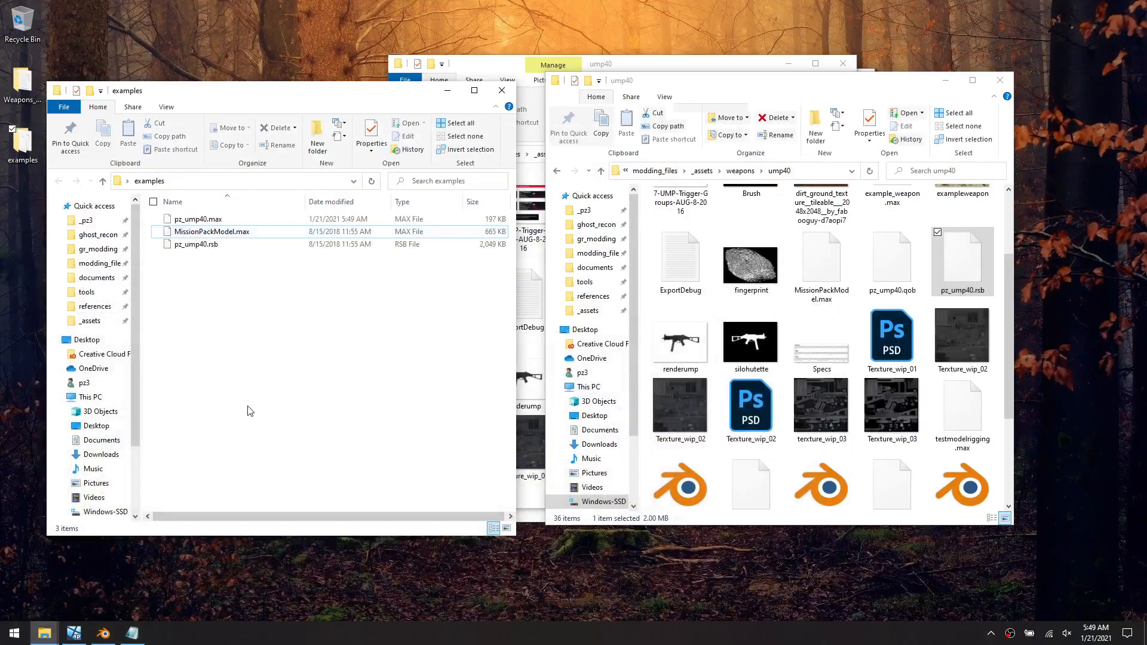
# Copy the weapon_helper_point_list text file from the modding_files documents folder into the examples folder
pyautogui.click(844, 342)
pyautogui.hotkey('alt', 'Left')
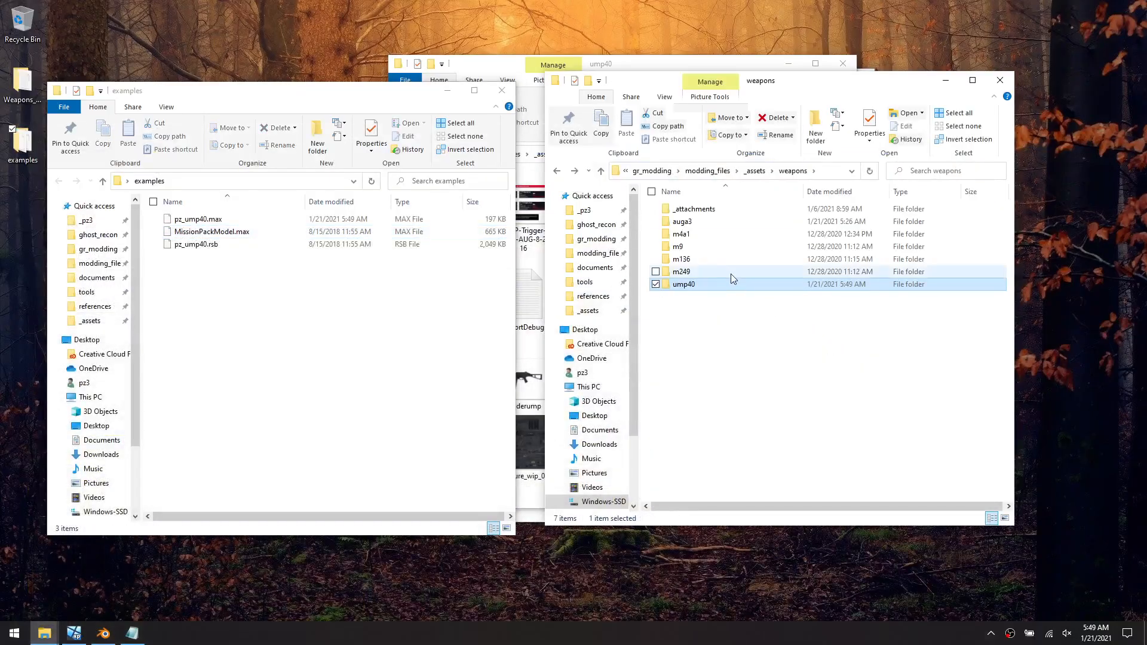
pyautogui.hotkey('alt', 'Left')
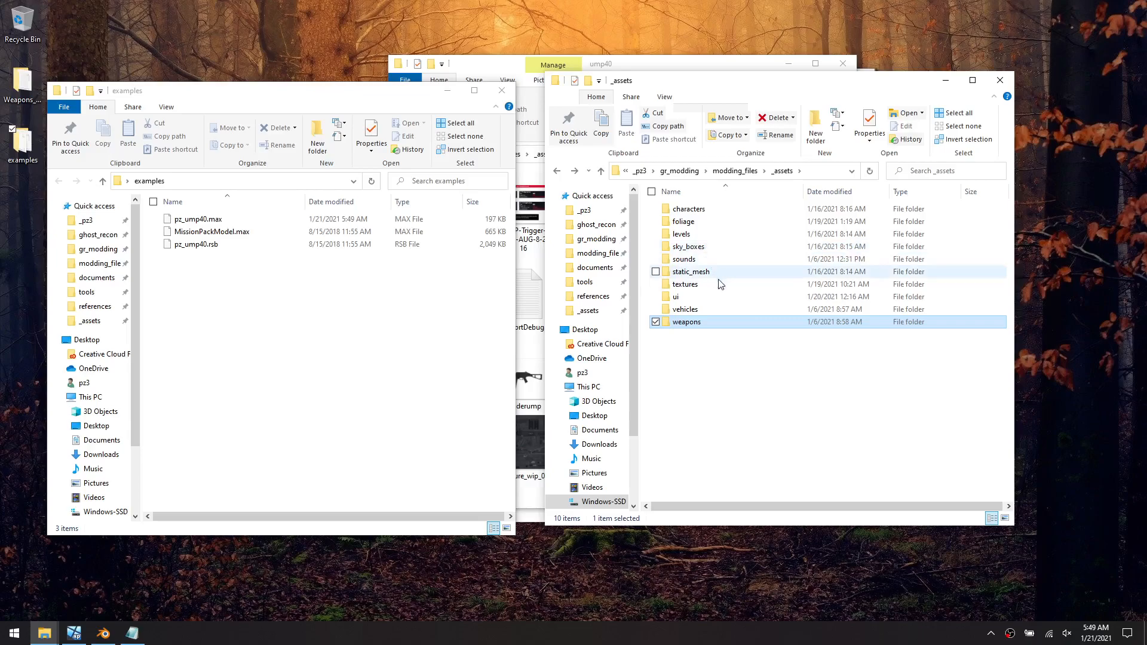
pyautogui.hotkey('alt', 'Left')
pyautogui.click(689, 222)
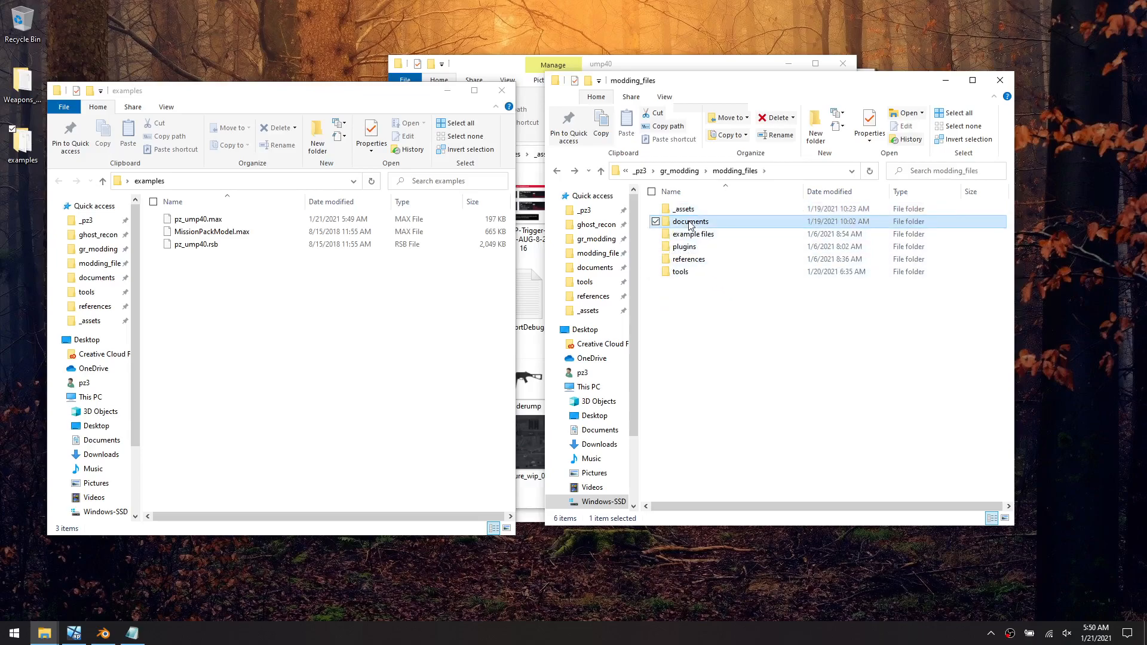
pyautogui.doubleClick(690, 222)
pyautogui.click(697, 261)
pyautogui.click(697, 271)
pyautogui.click(698, 285)
pyautogui.moveTo(699, 287); pyautogui.dragTo(285, 326, button='right')
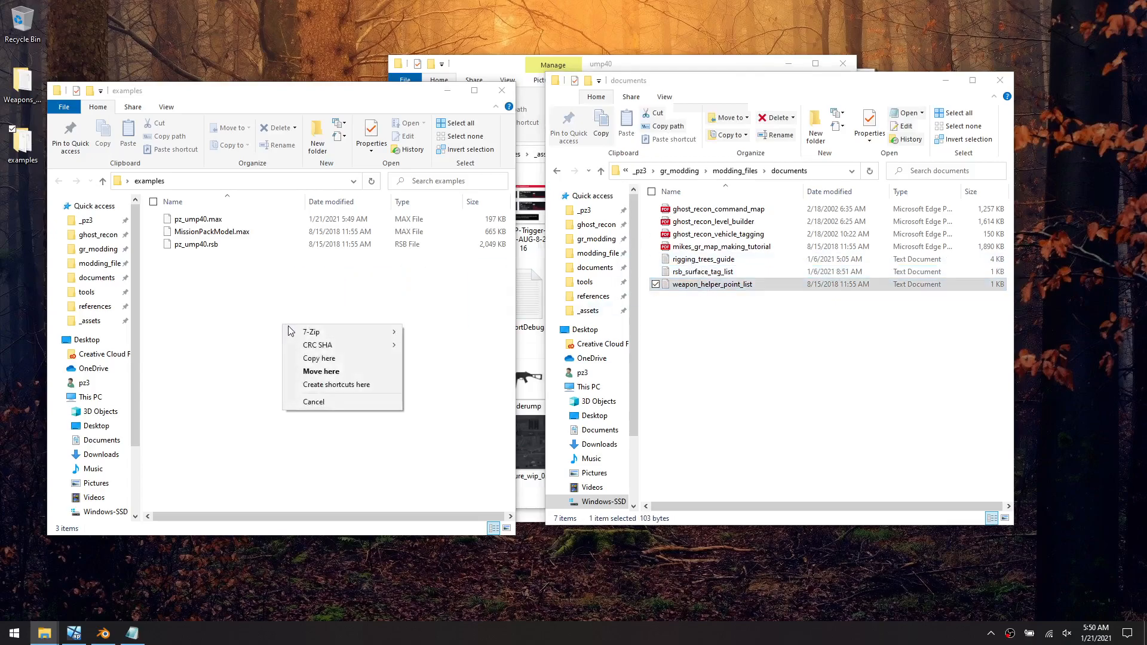
pyautogui.click(323, 360)
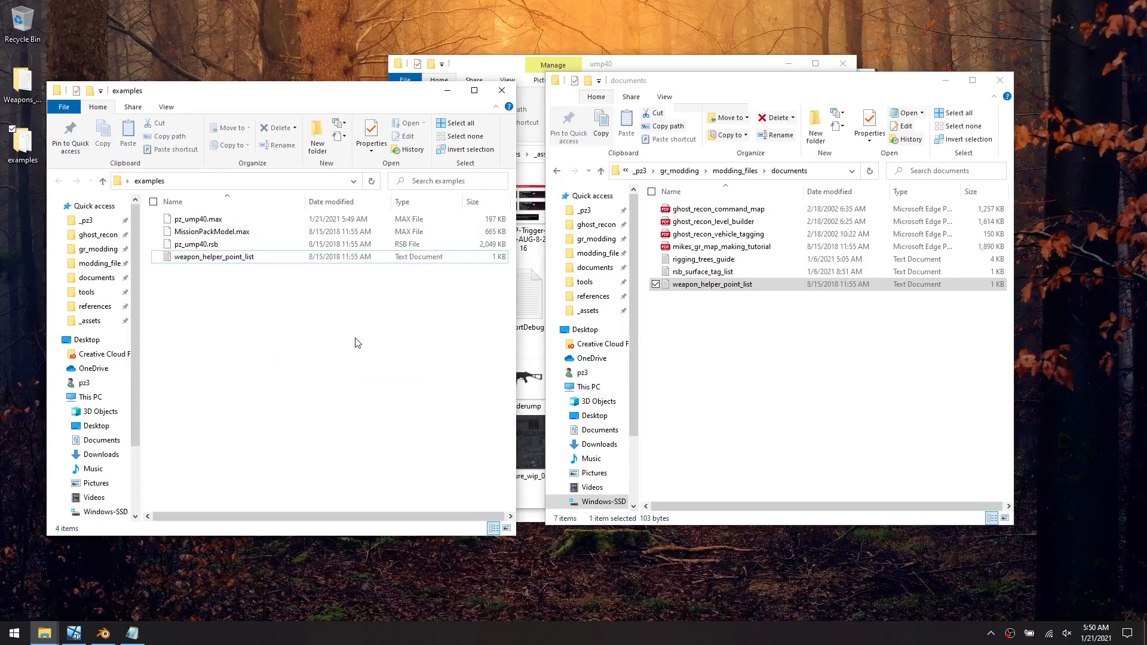
# Review the helper point names in the copied weapon_helper_point_list, then close the file and the examples folder
pyautogui.doubleClick(215, 257)
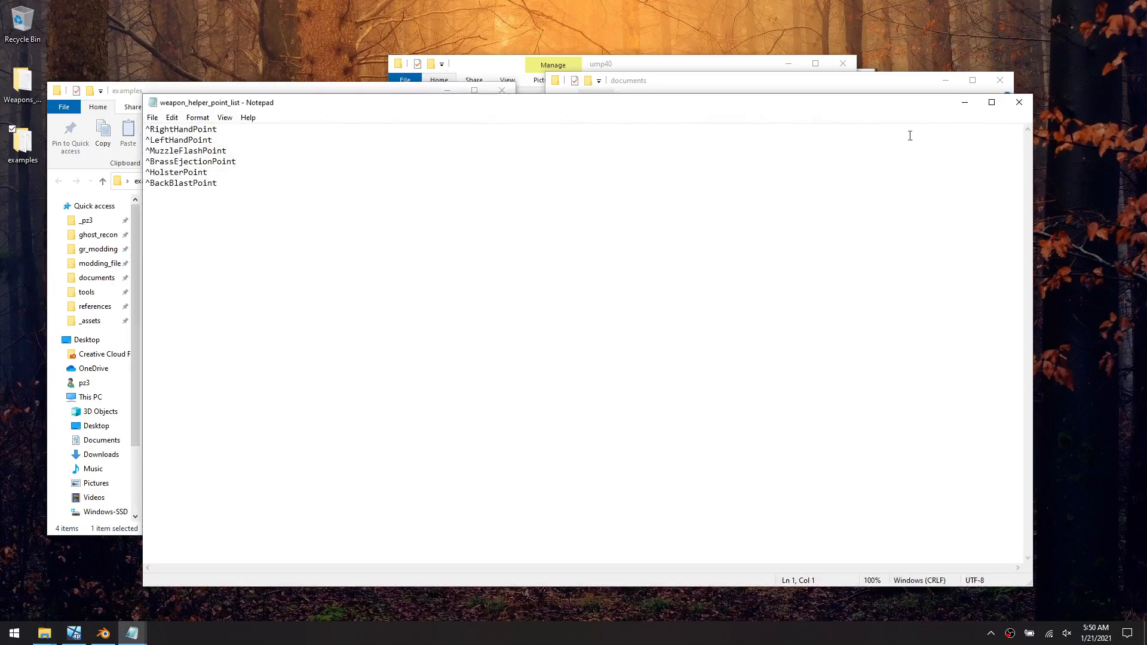
pyautogui.click(1018, 102)
pyautogui.click(236, 369)
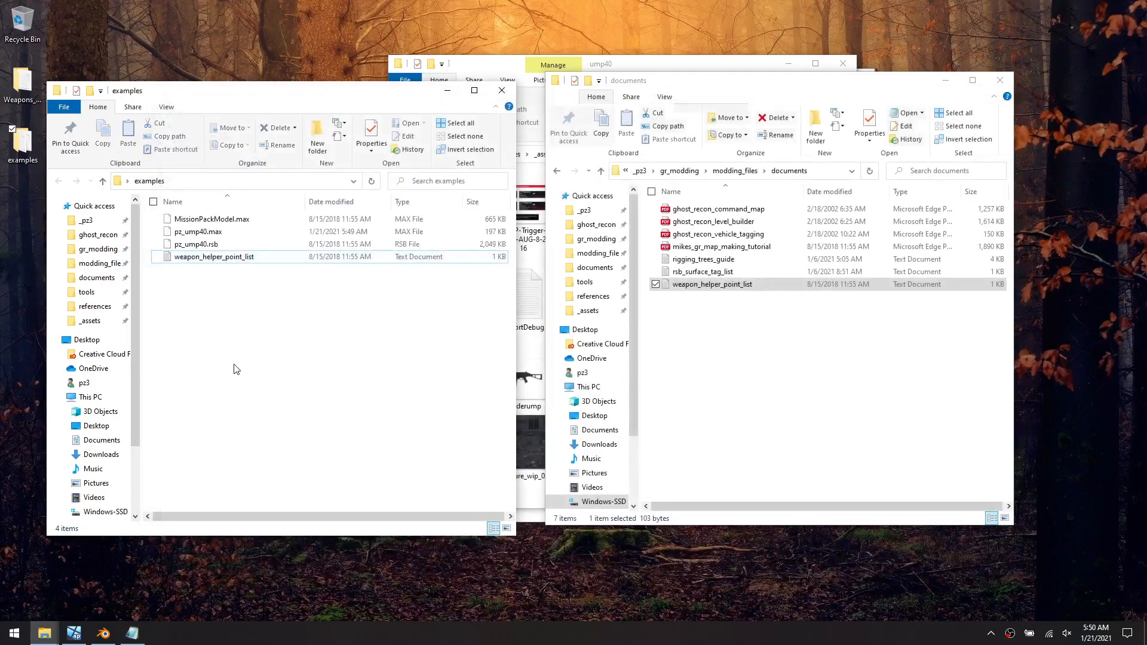
pyautogui.click(506, 95)
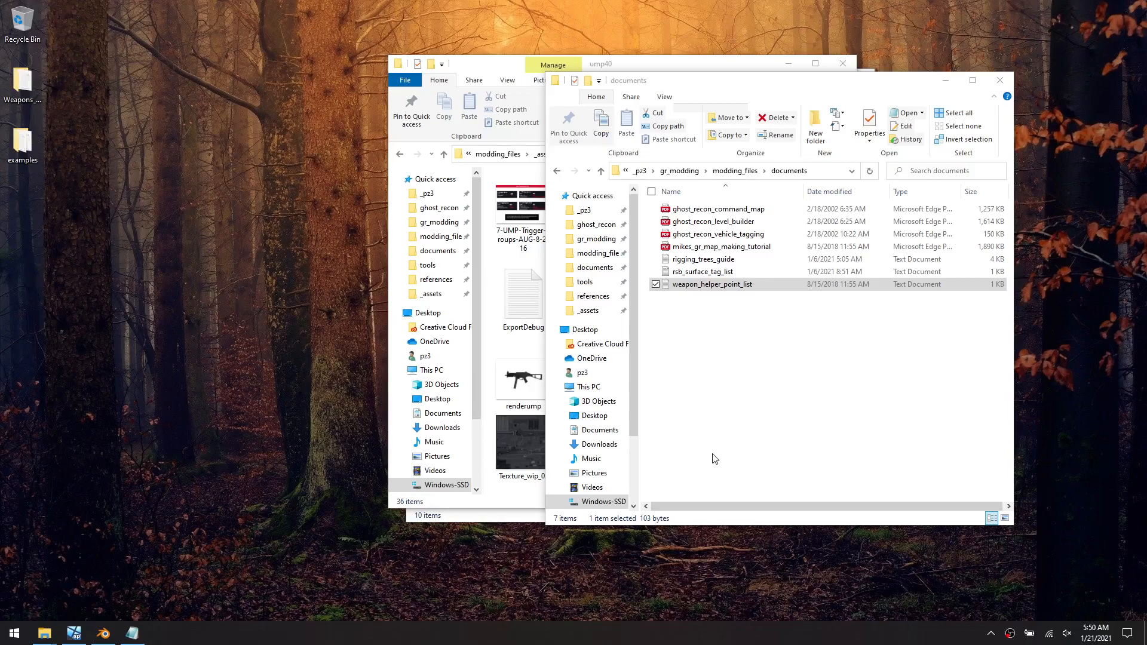
# Compress the Weapons_Mod_Template and examples folders on the desktop into a zip archive named Weapons_Mod_Files
pyautogui.rightClick(26, 81)
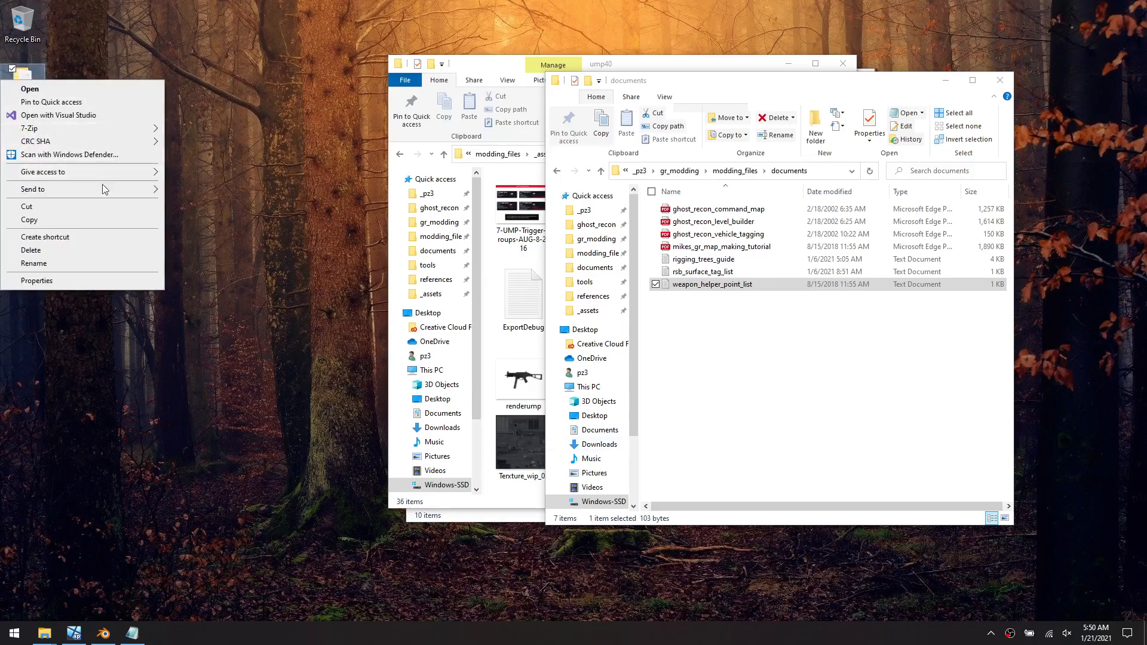
pyautogui.moveTo(102, 189)
pyautogui.click(227, 203)
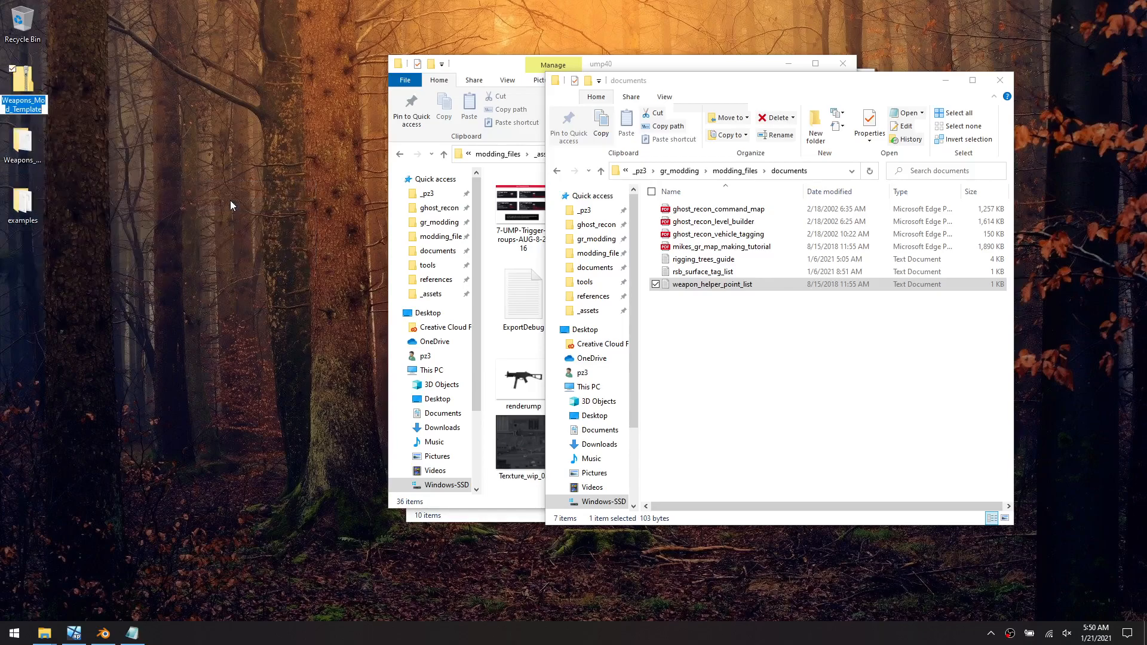
pyautogui.write('Weapo')
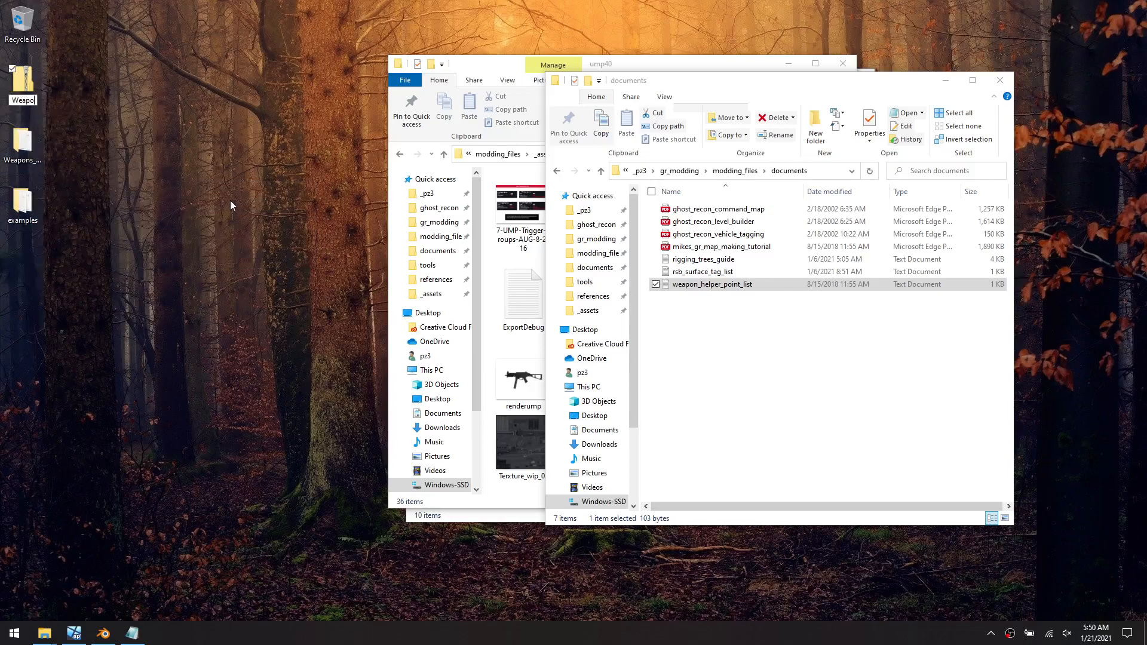
pyautogui.write('ns_Mod_Files')
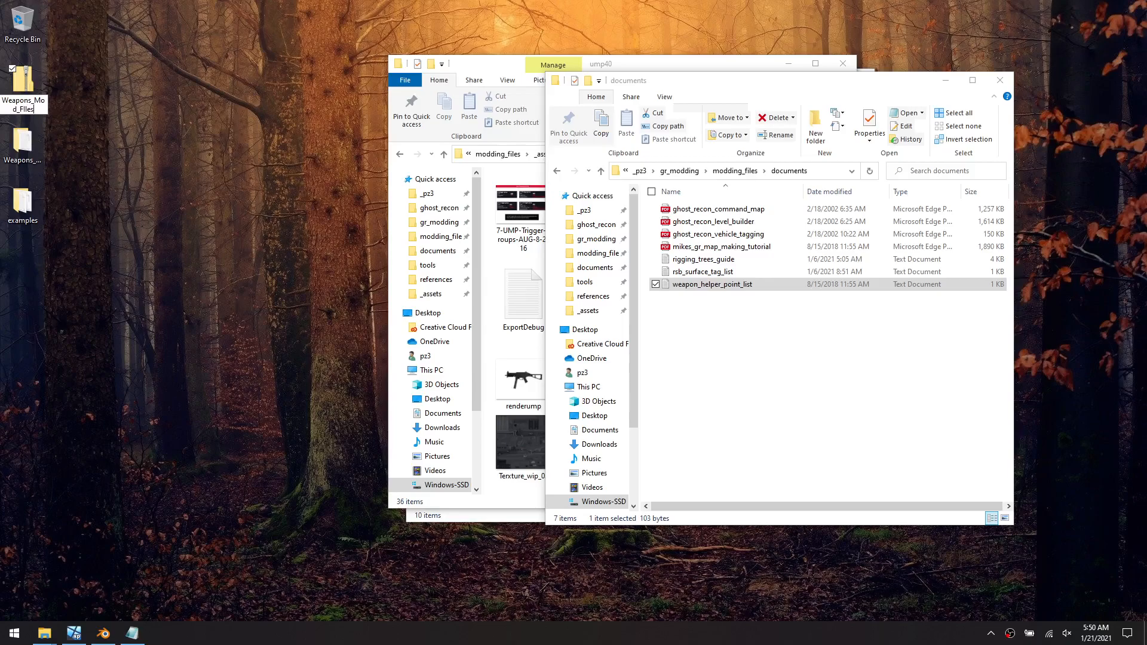
pyautogui.press('Return')
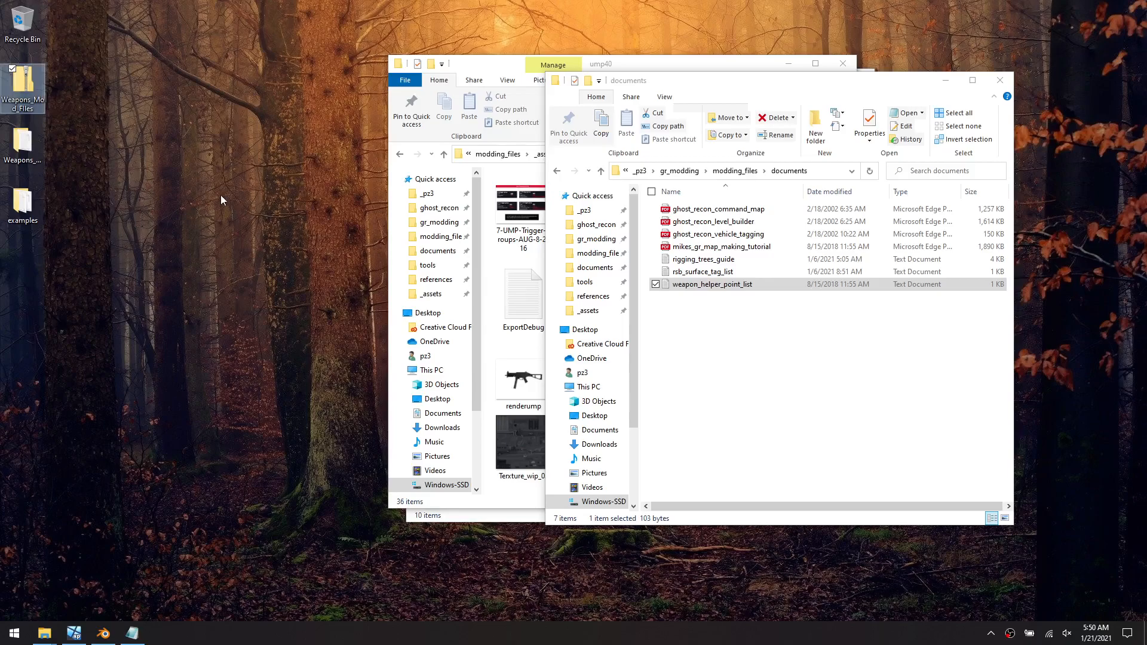
# Rename the zip archive on the desktop as Weapons_Modding_Files
pyautogui.click(28, 113)
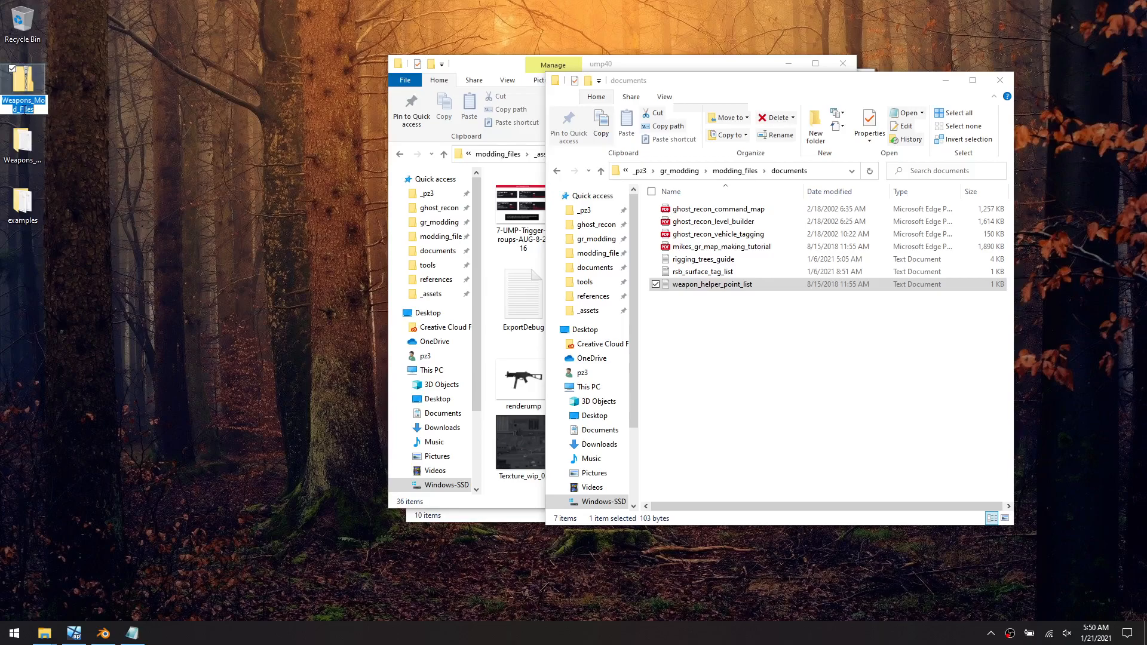
pyautogui.click(20, 109)
pyautogui.write('ding')
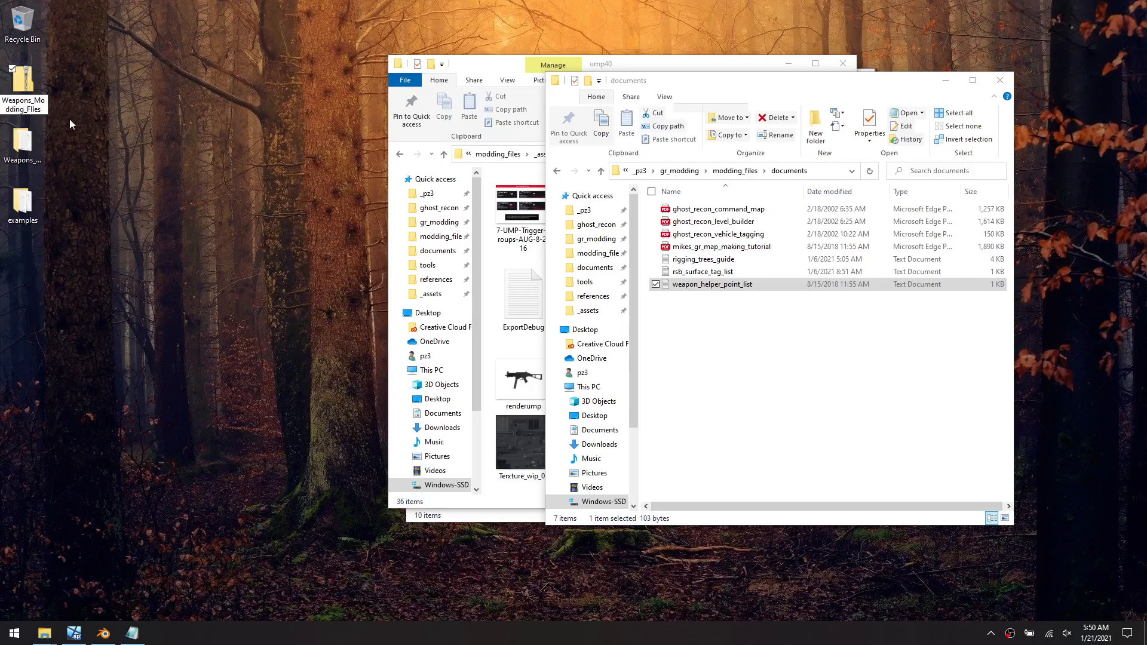
pyautogui.press('Return')
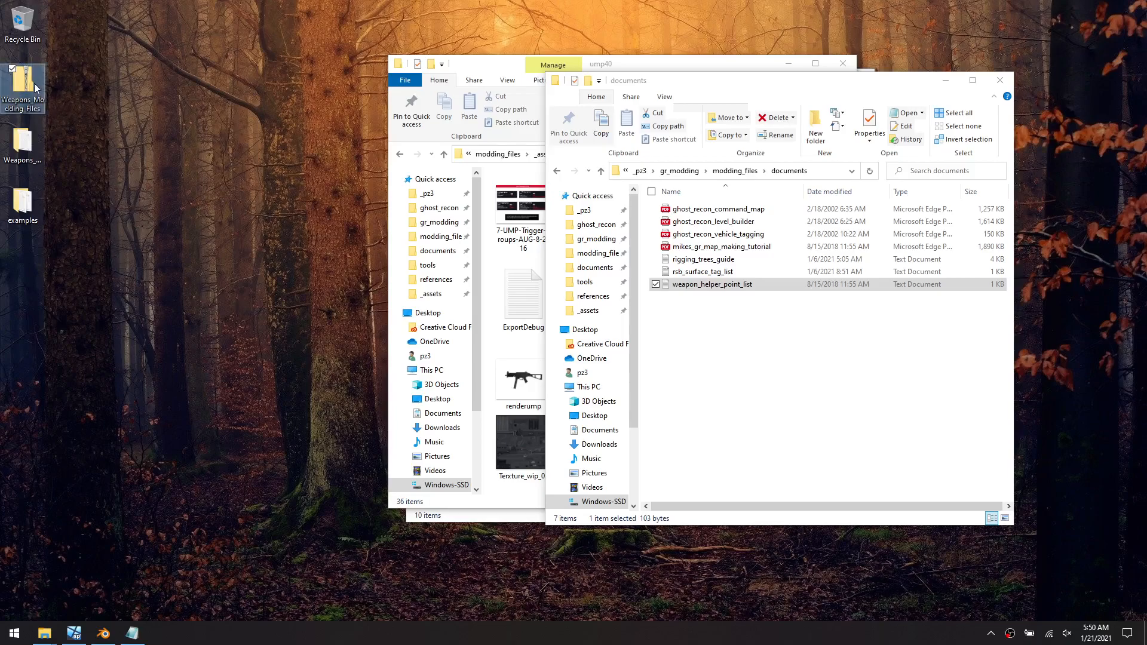
pyautogui.press('Down')
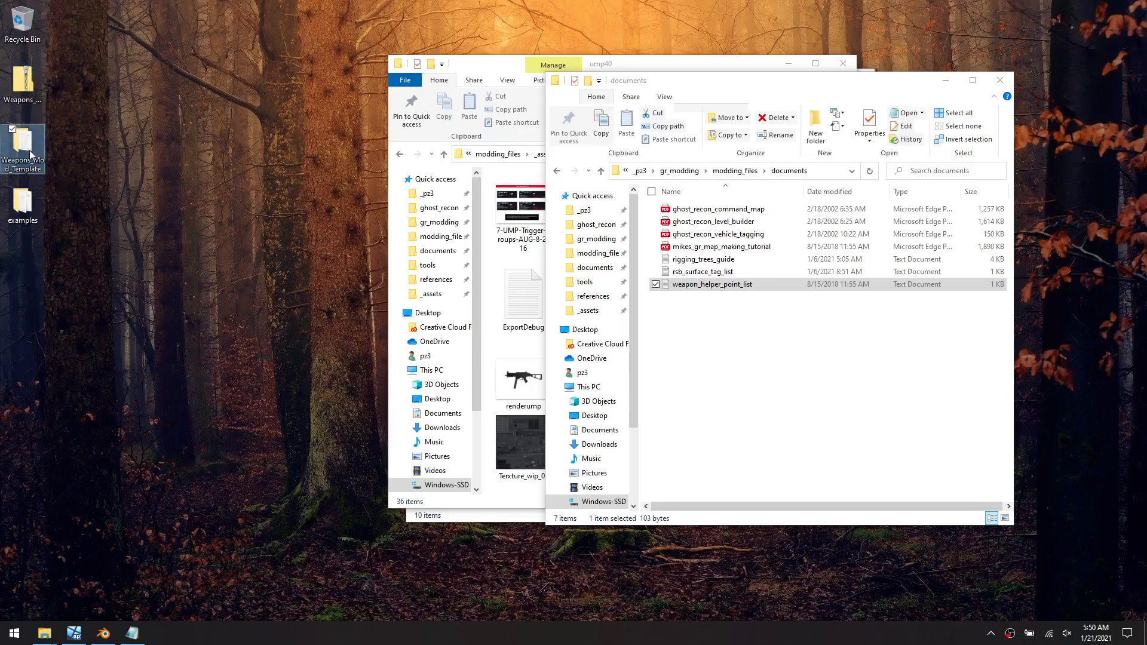
pyautogui.click(68, 220)
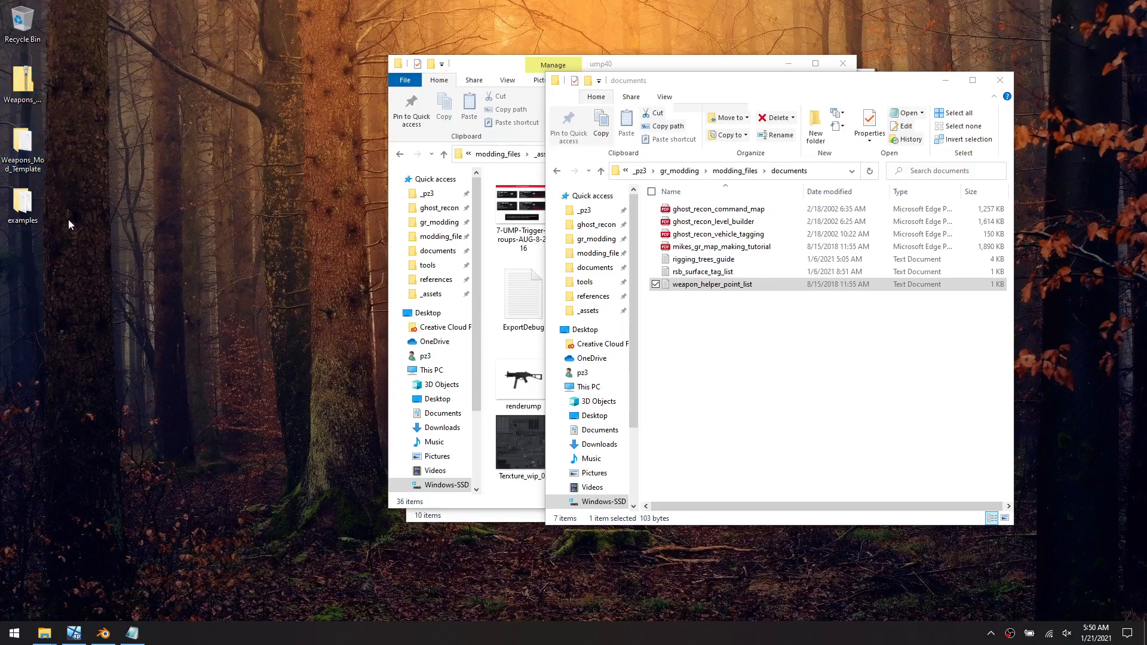
# Go back up from the documents folder to the modding_files folder
pyautogui.click(813, 407)
pyautogui.hotkey('alt', 'Up')
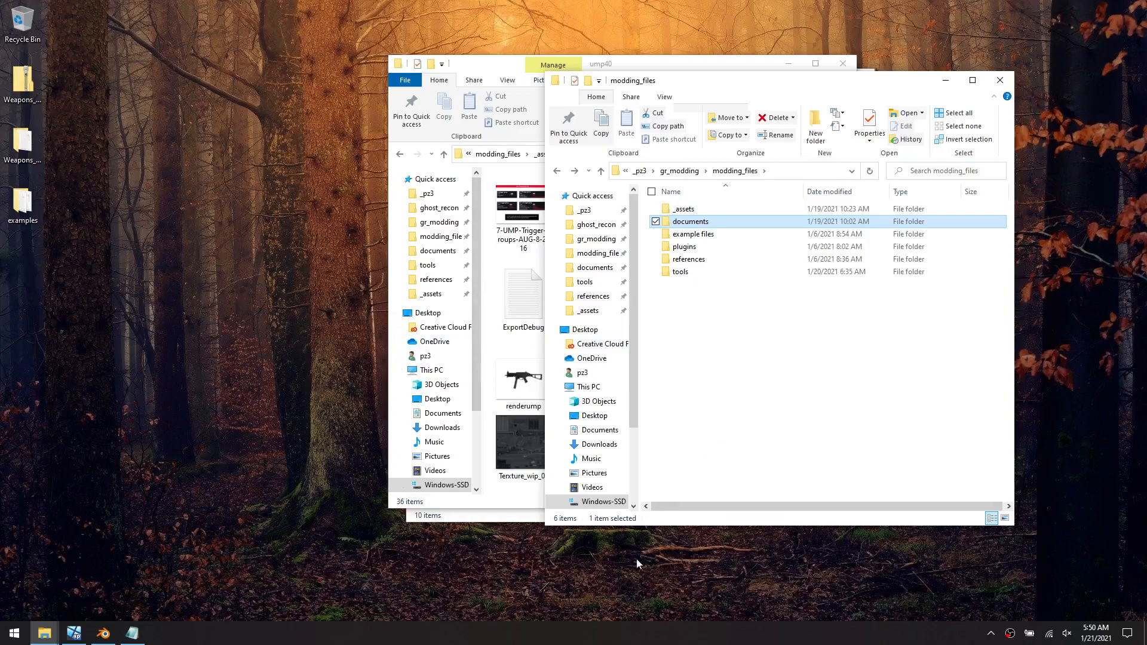
pyautogui.click(621, 633)
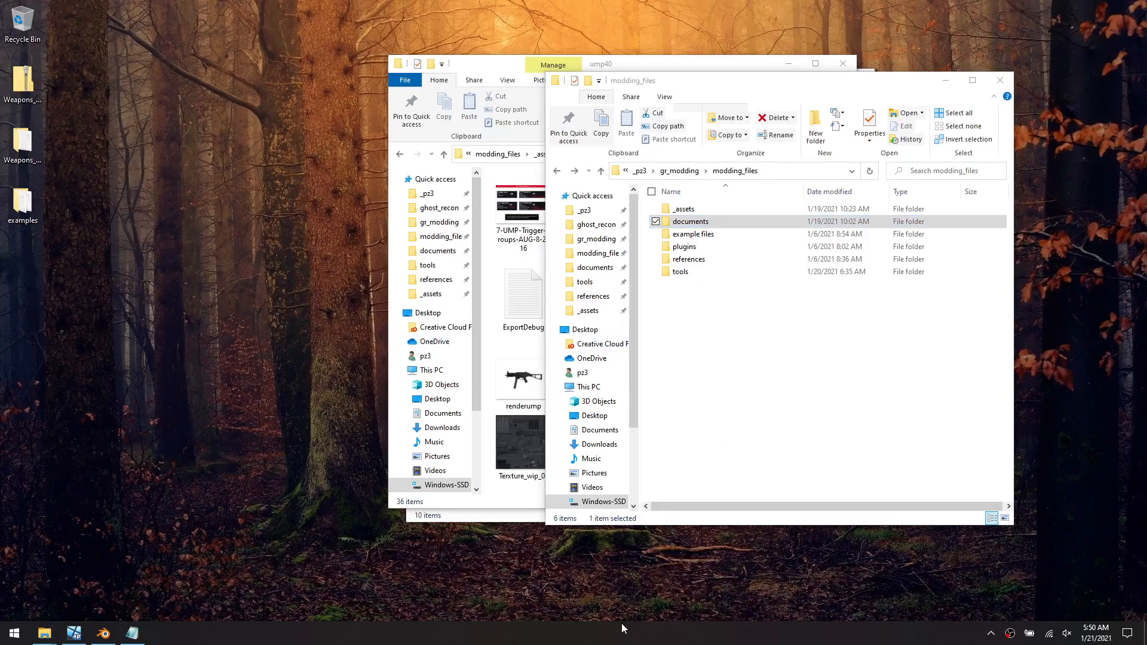